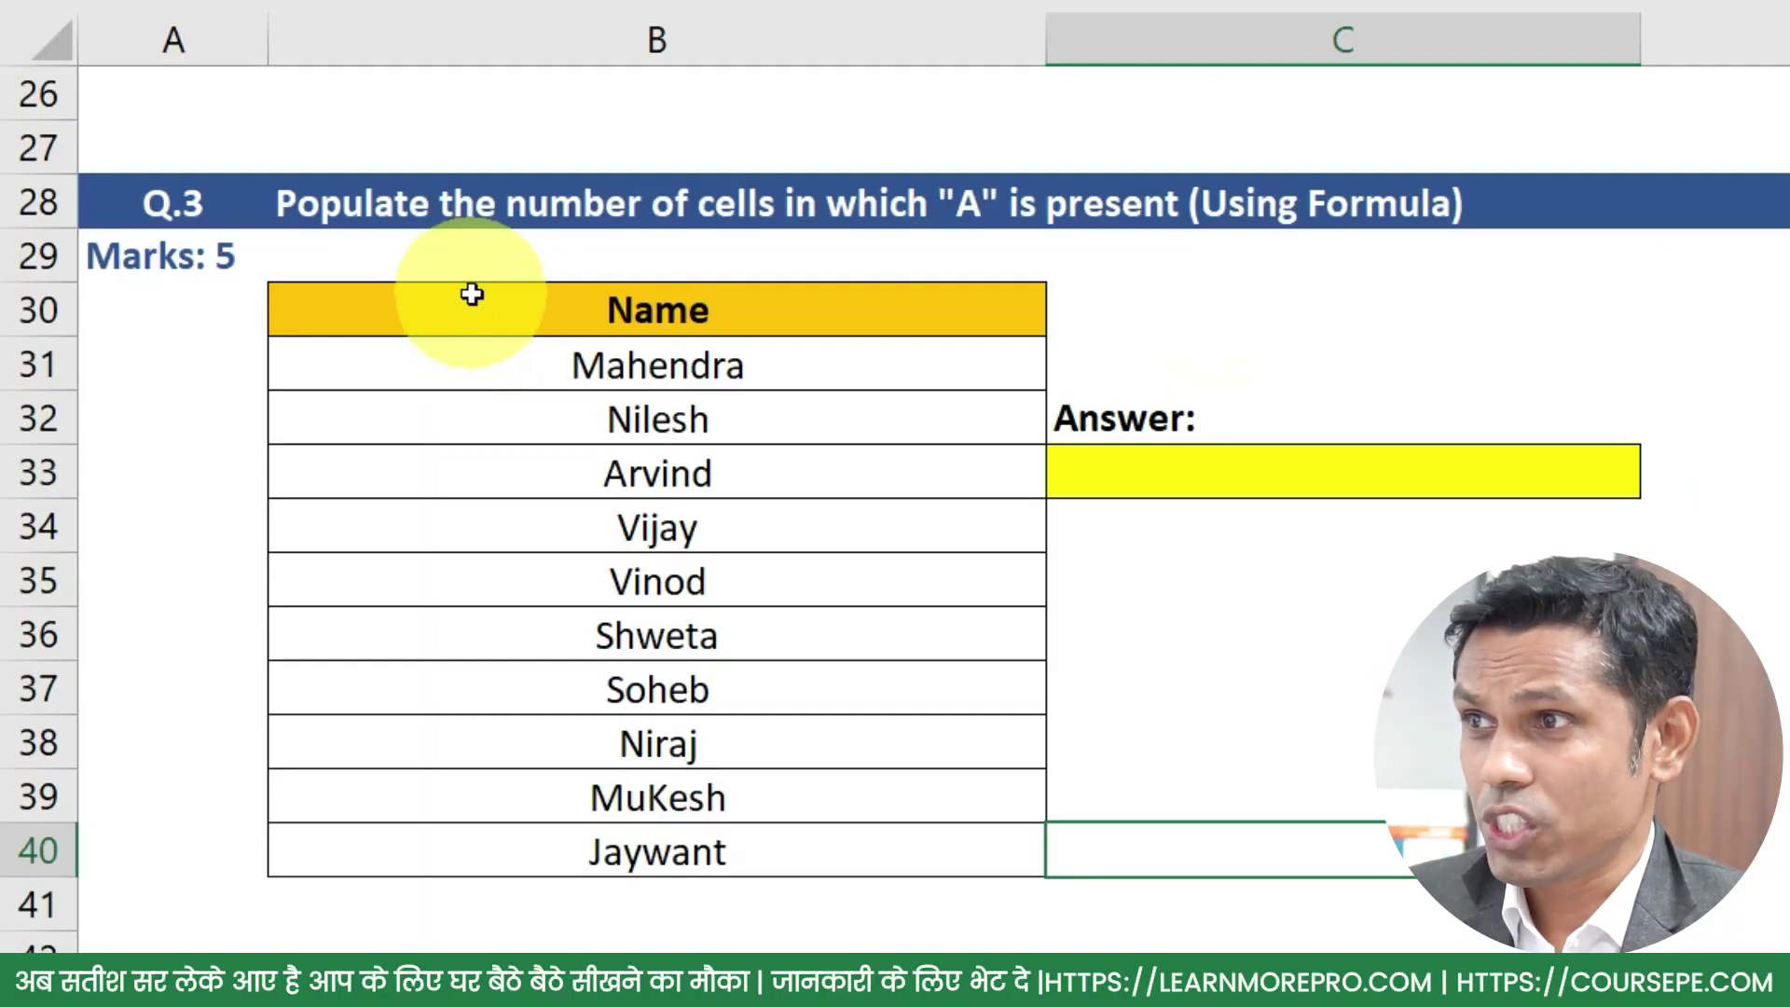
- Look over the Q.3 name list B31:B40 and its yellow answer cell C33
drag(471, 294, 519, 851)
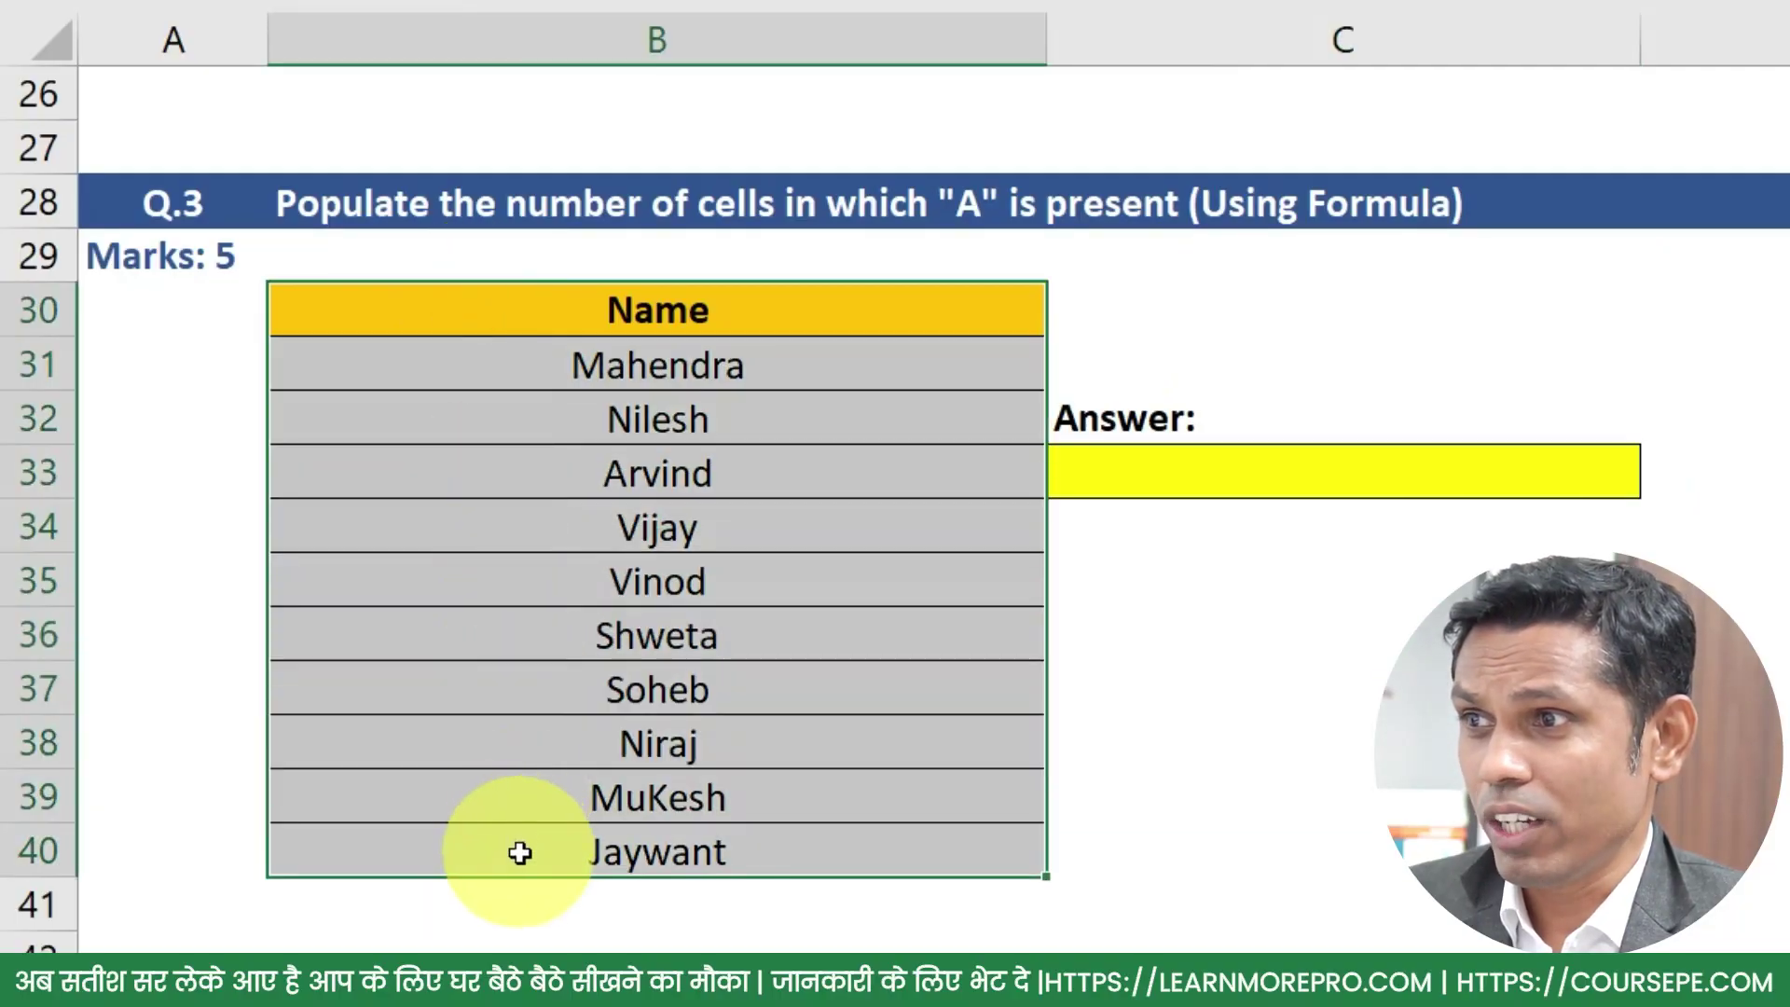
click(744, 364)
drag(748, 402, 732, 850)
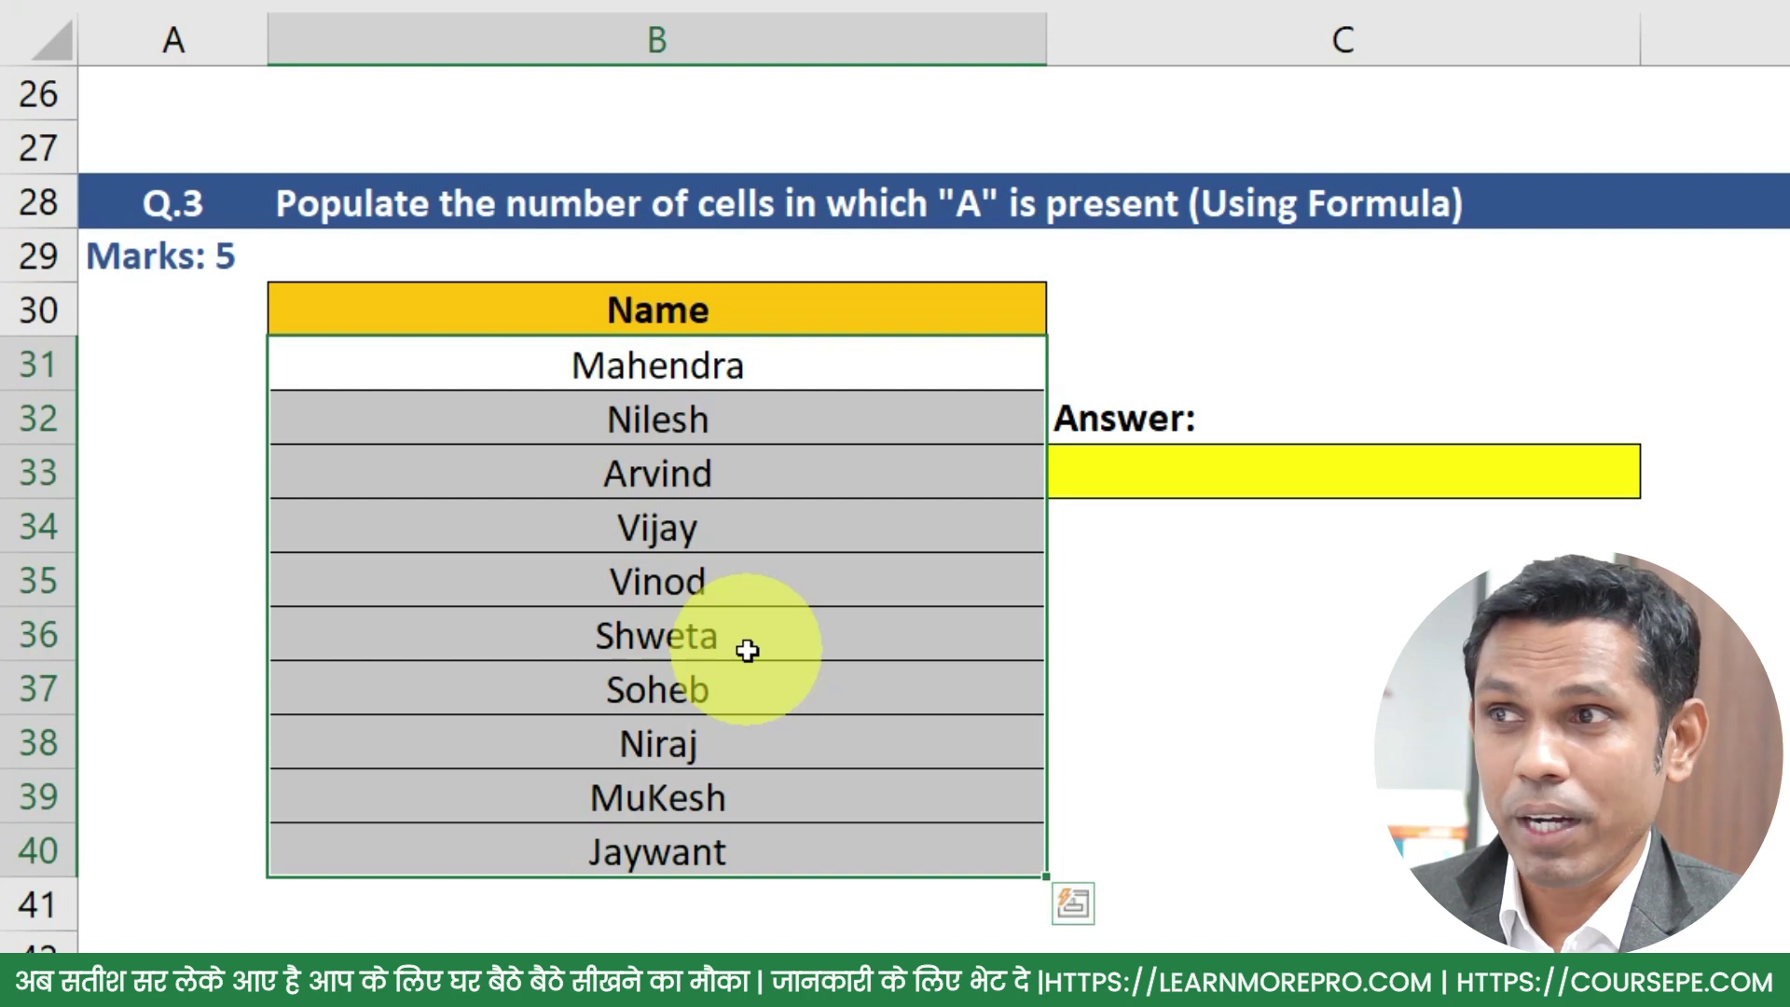
click(746, 371)
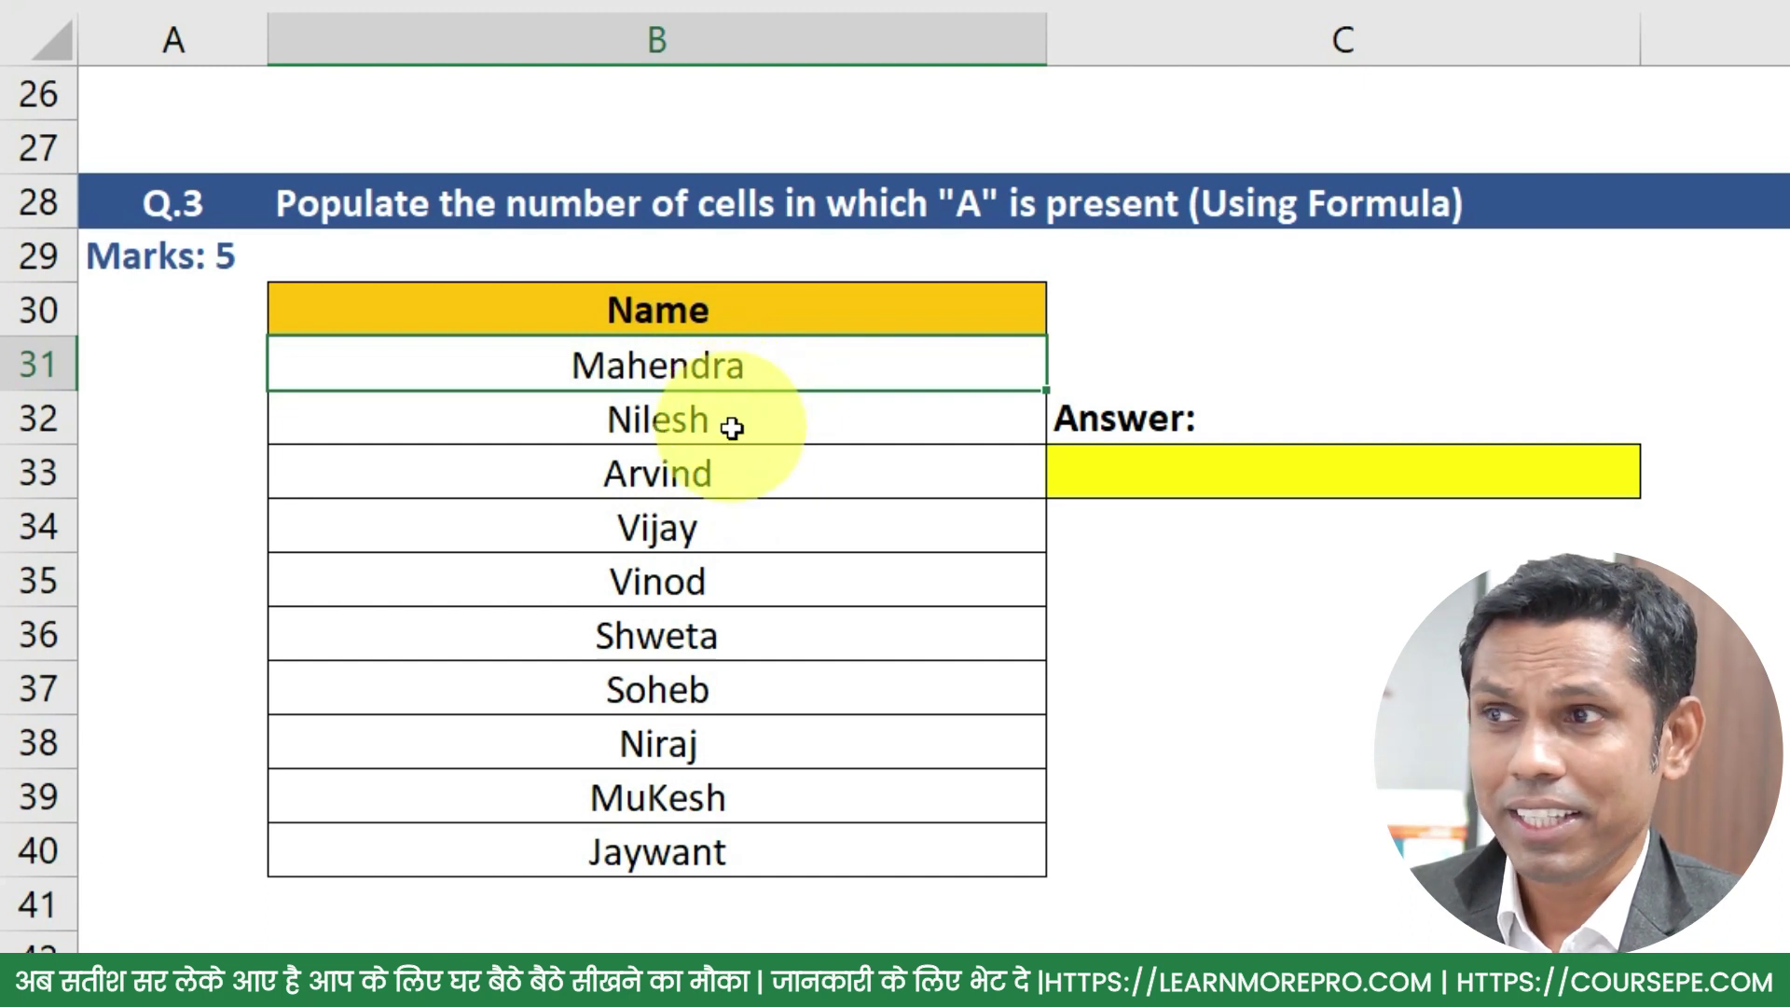
click(718, 527)
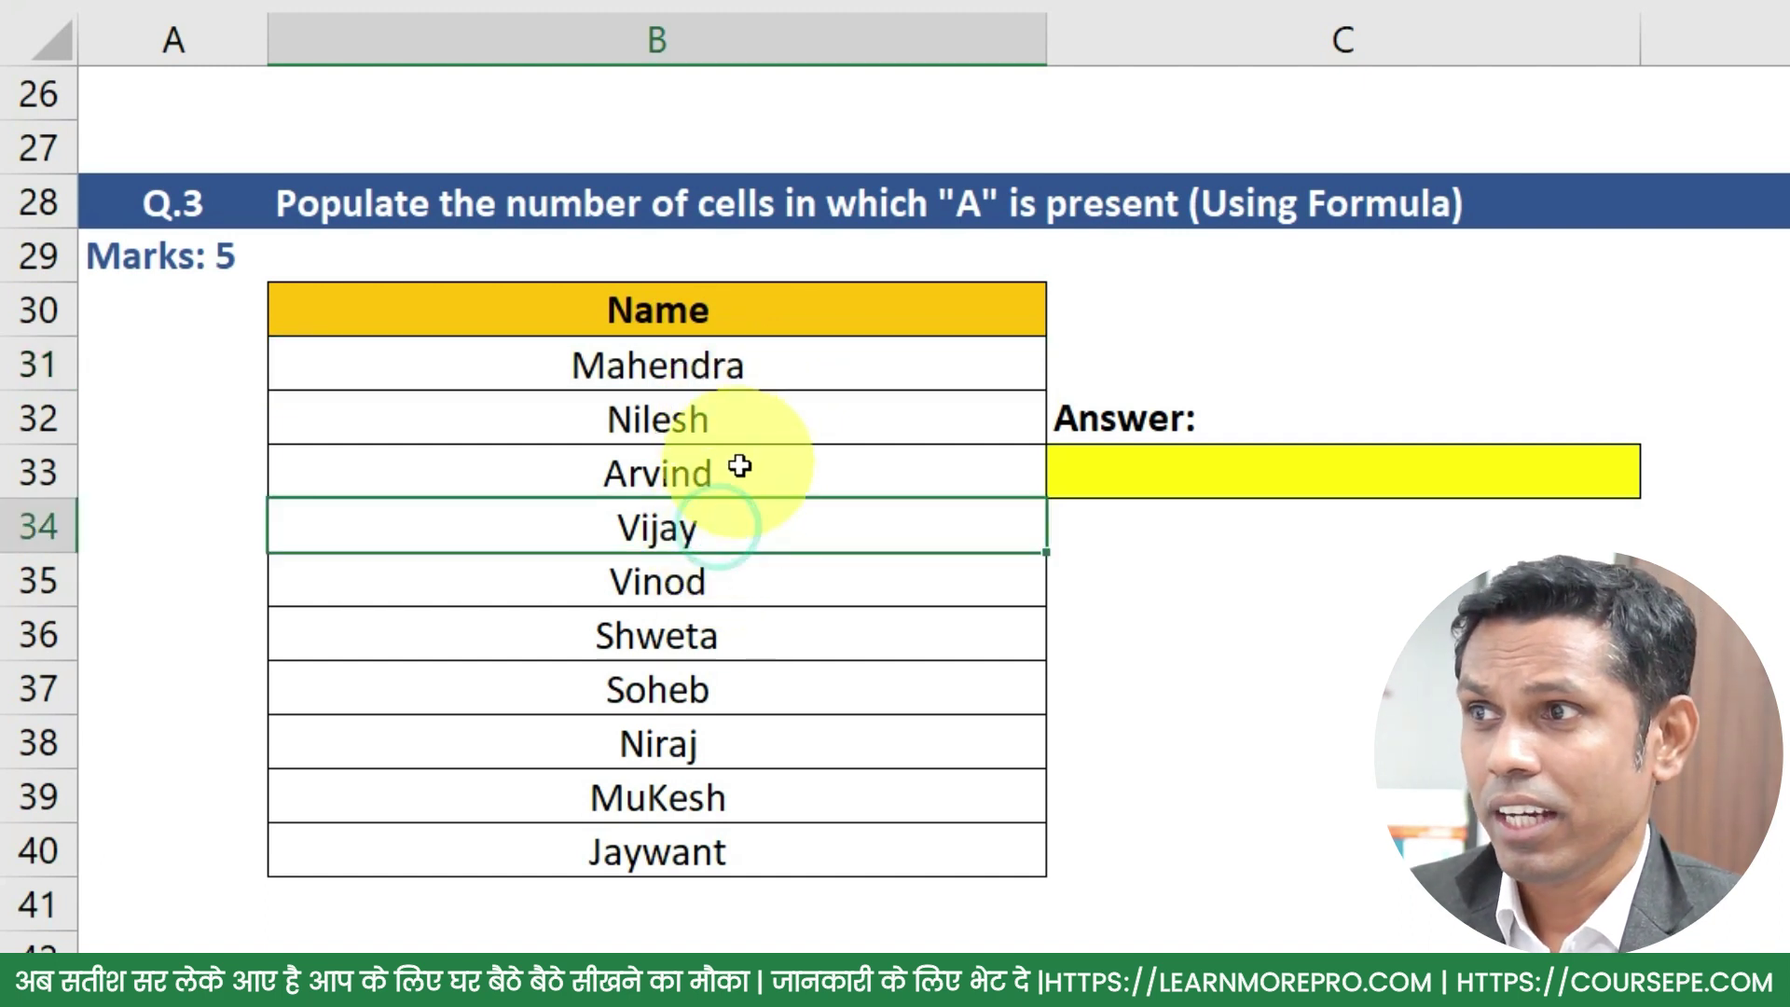
click(736, 471)
click(1100, 460)
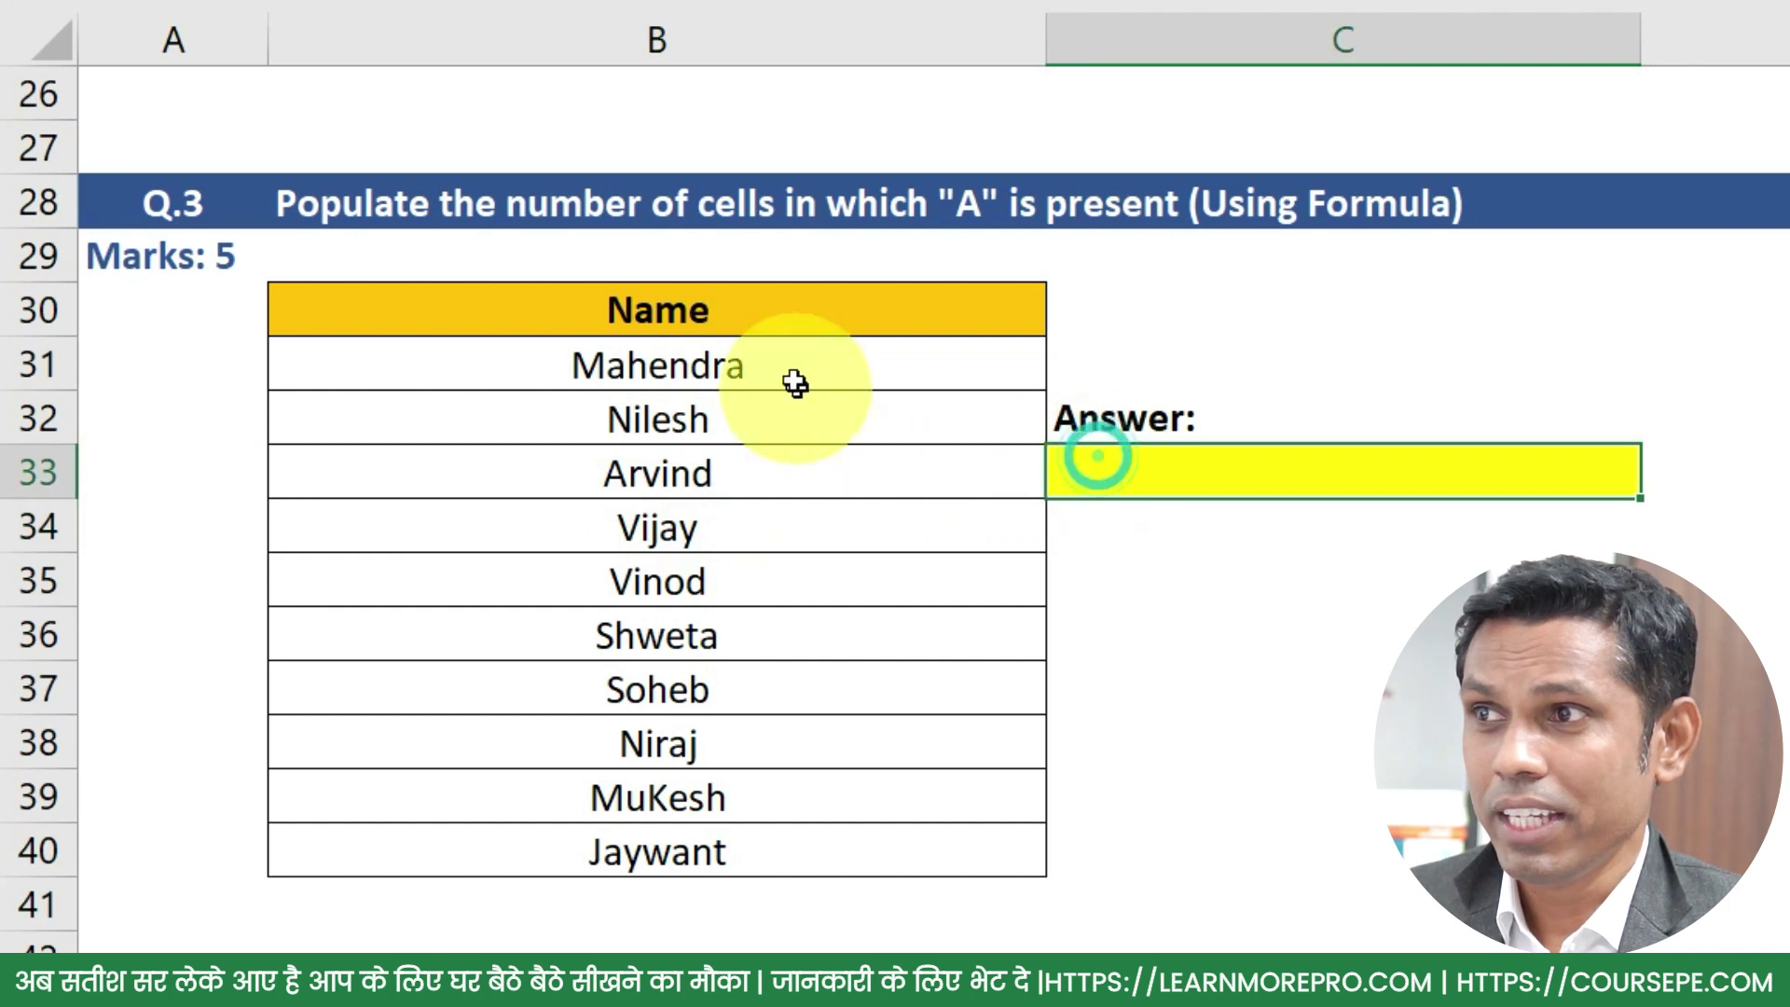
drag(793, 368, 773, 854)
click(1164, 466)
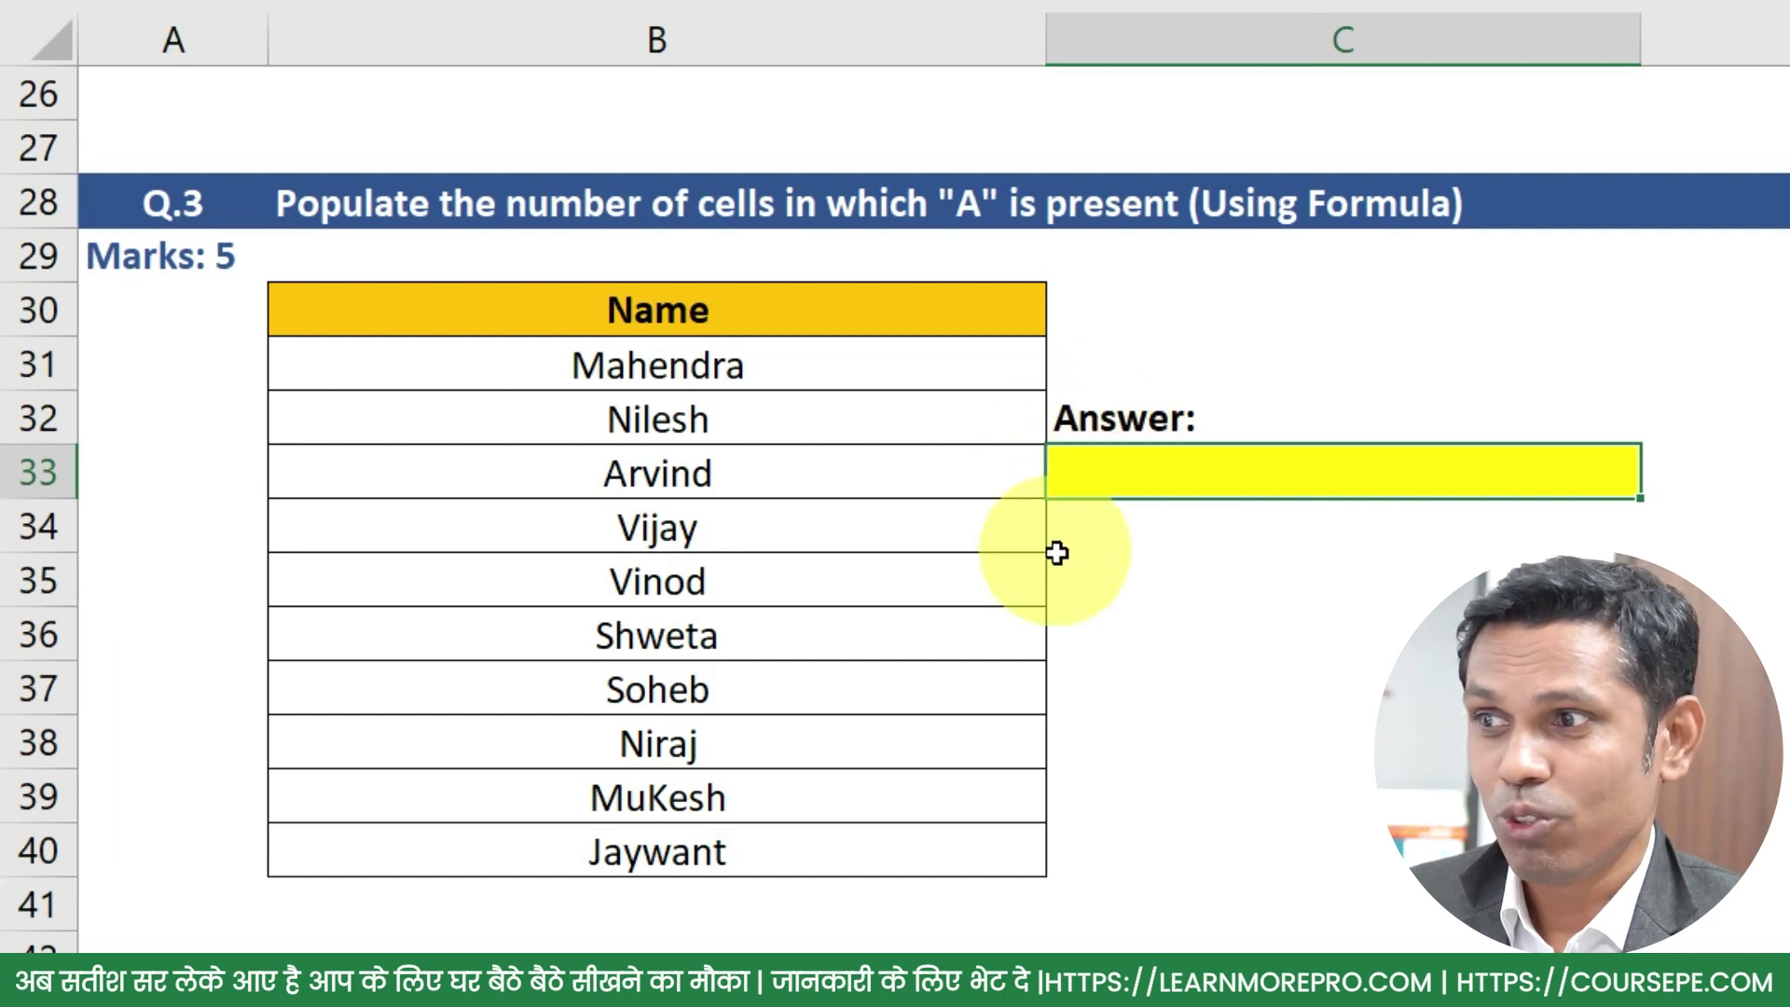
- Scroll down to inspect the IDs in B46:B55 and the city names in C61:C70
scroll(1058, 559, down, 2)
scroll(1061, 580, down, 2)
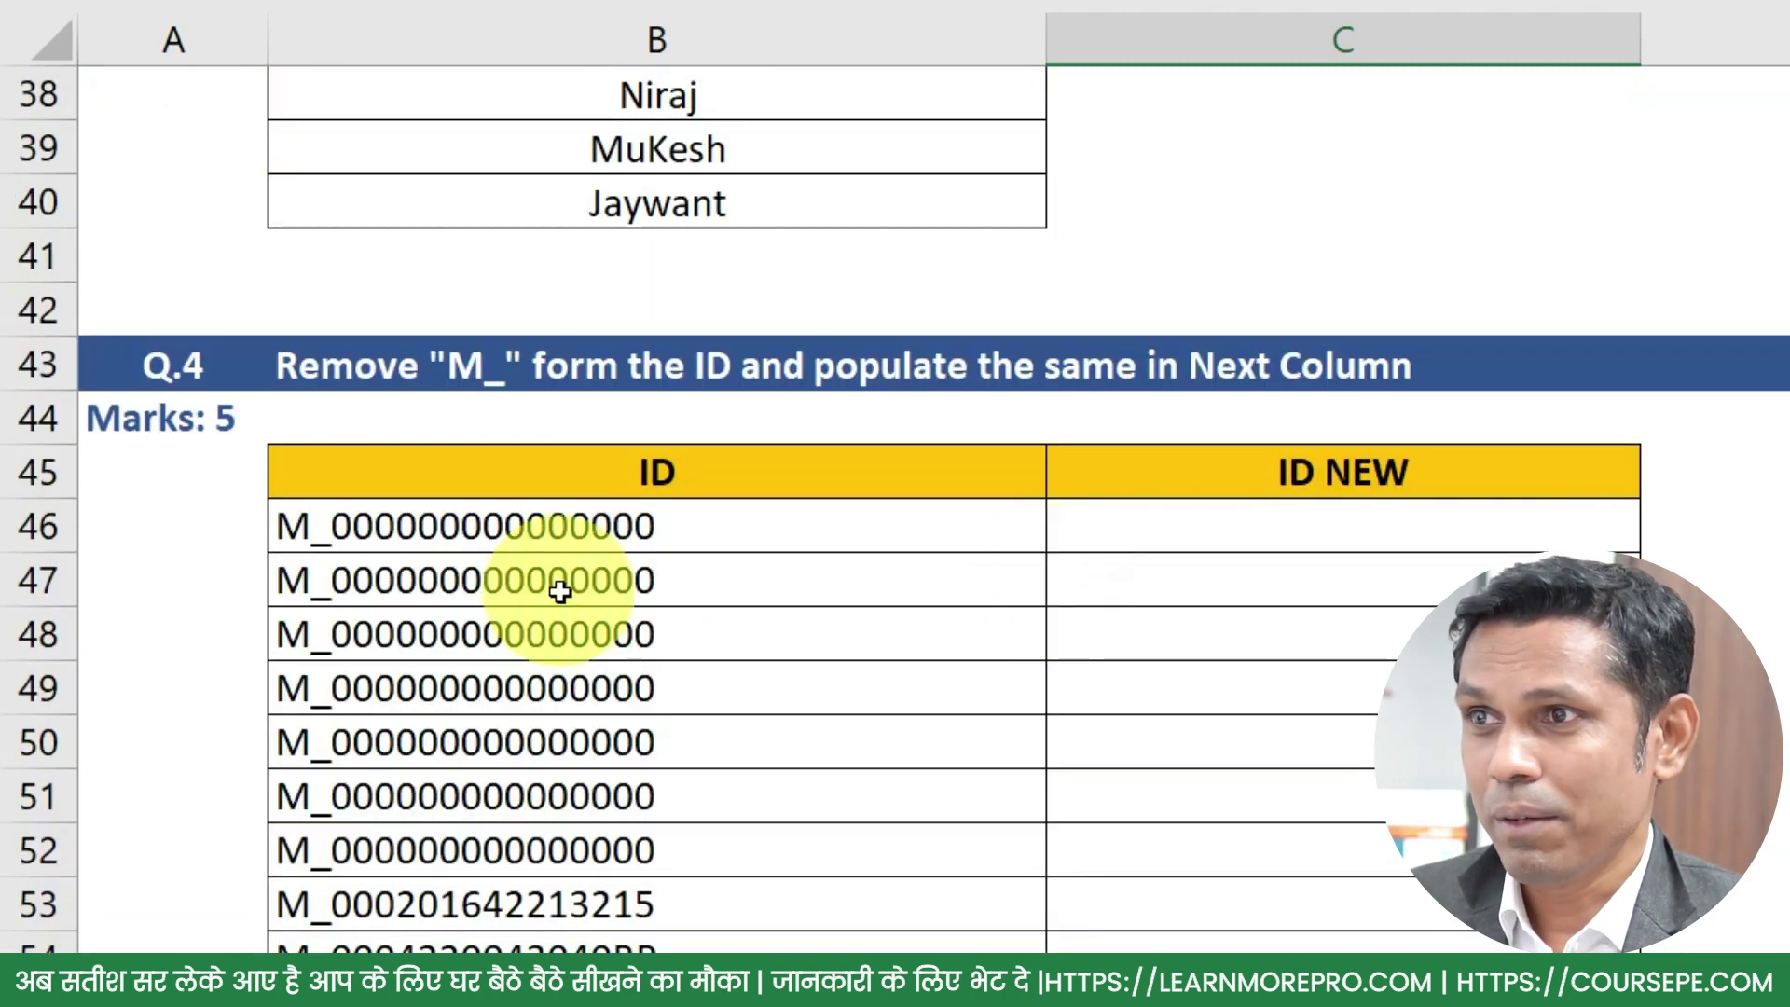
drag(411, 530, 436, 937)
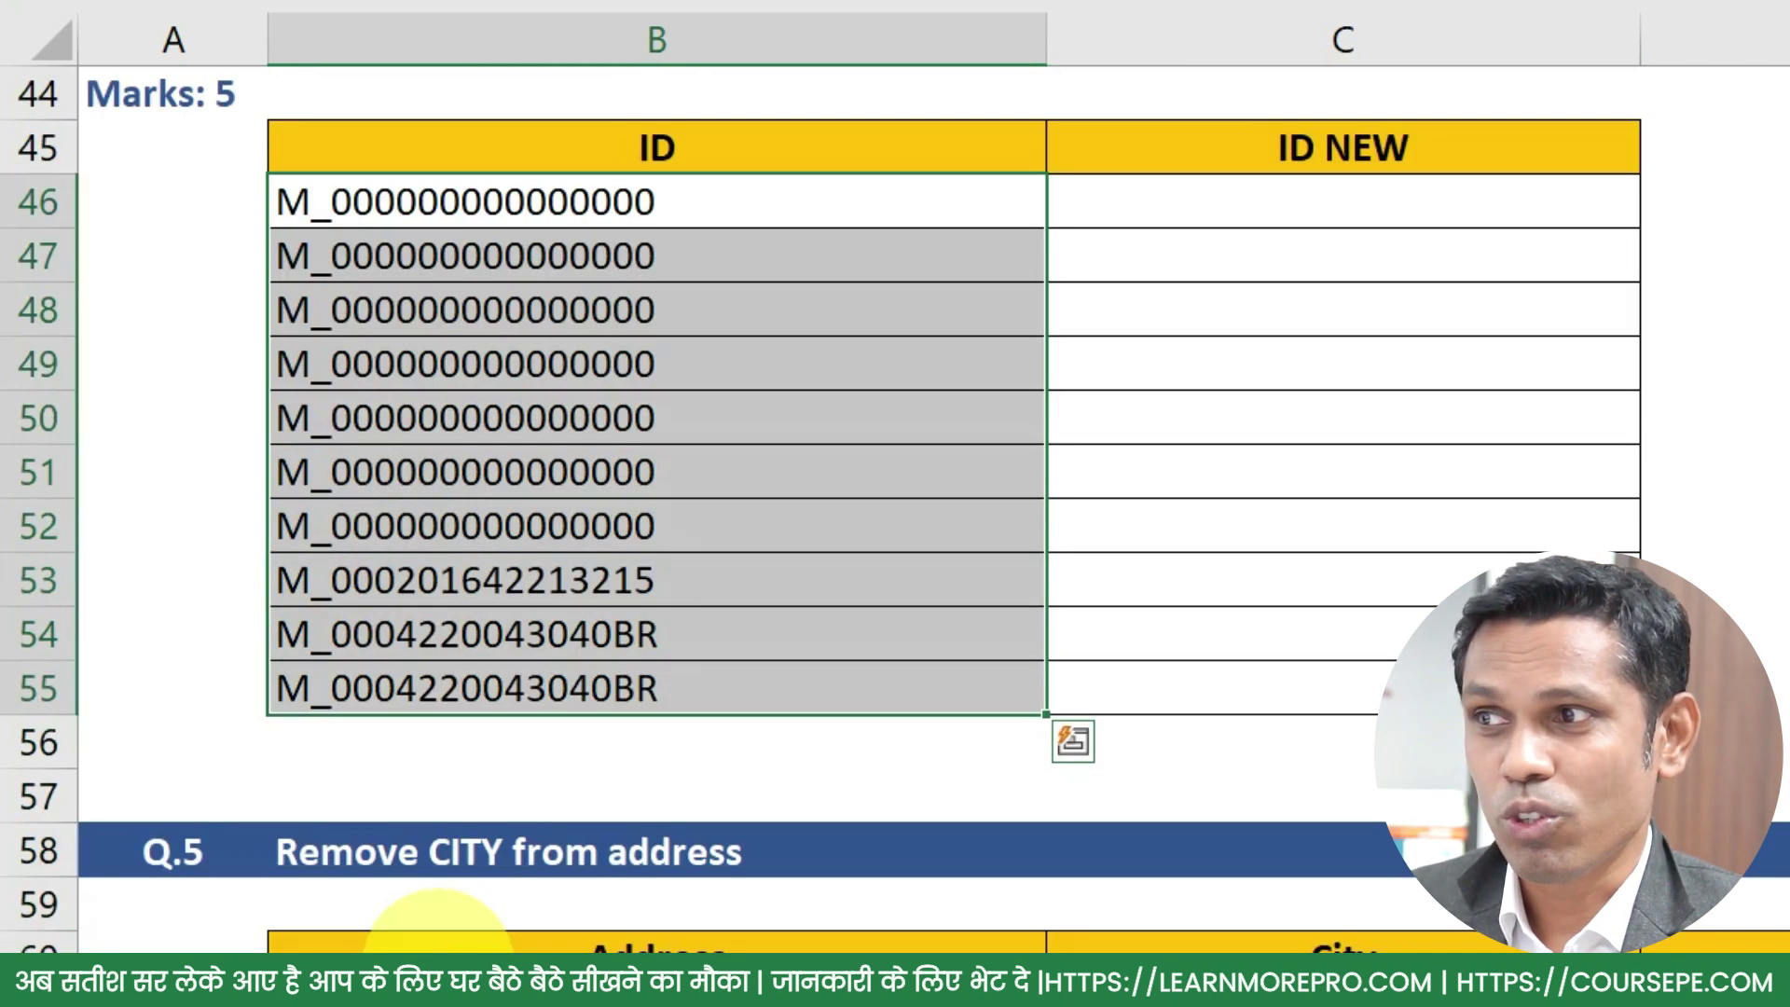
scroll(436, 923, down, 2)
scroll(437, 923, down, 2)
drag(1481, 360, 1355, 860)
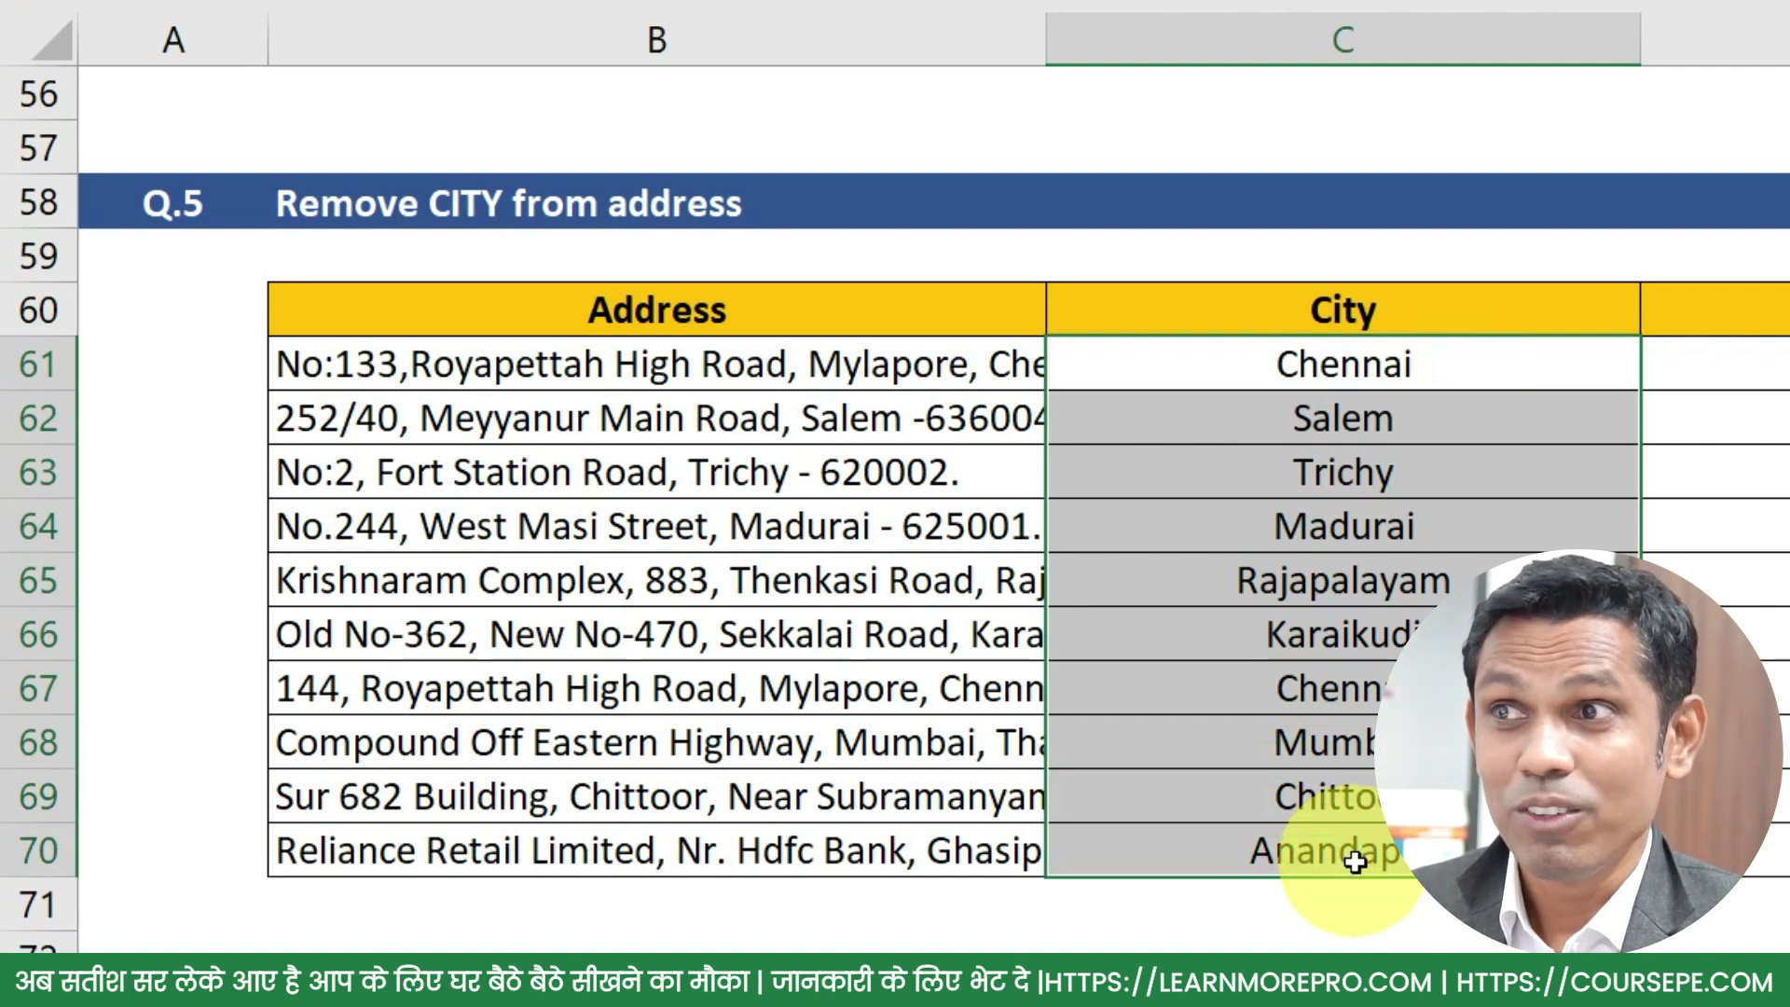
drag(1716, 364, 1716, 470)
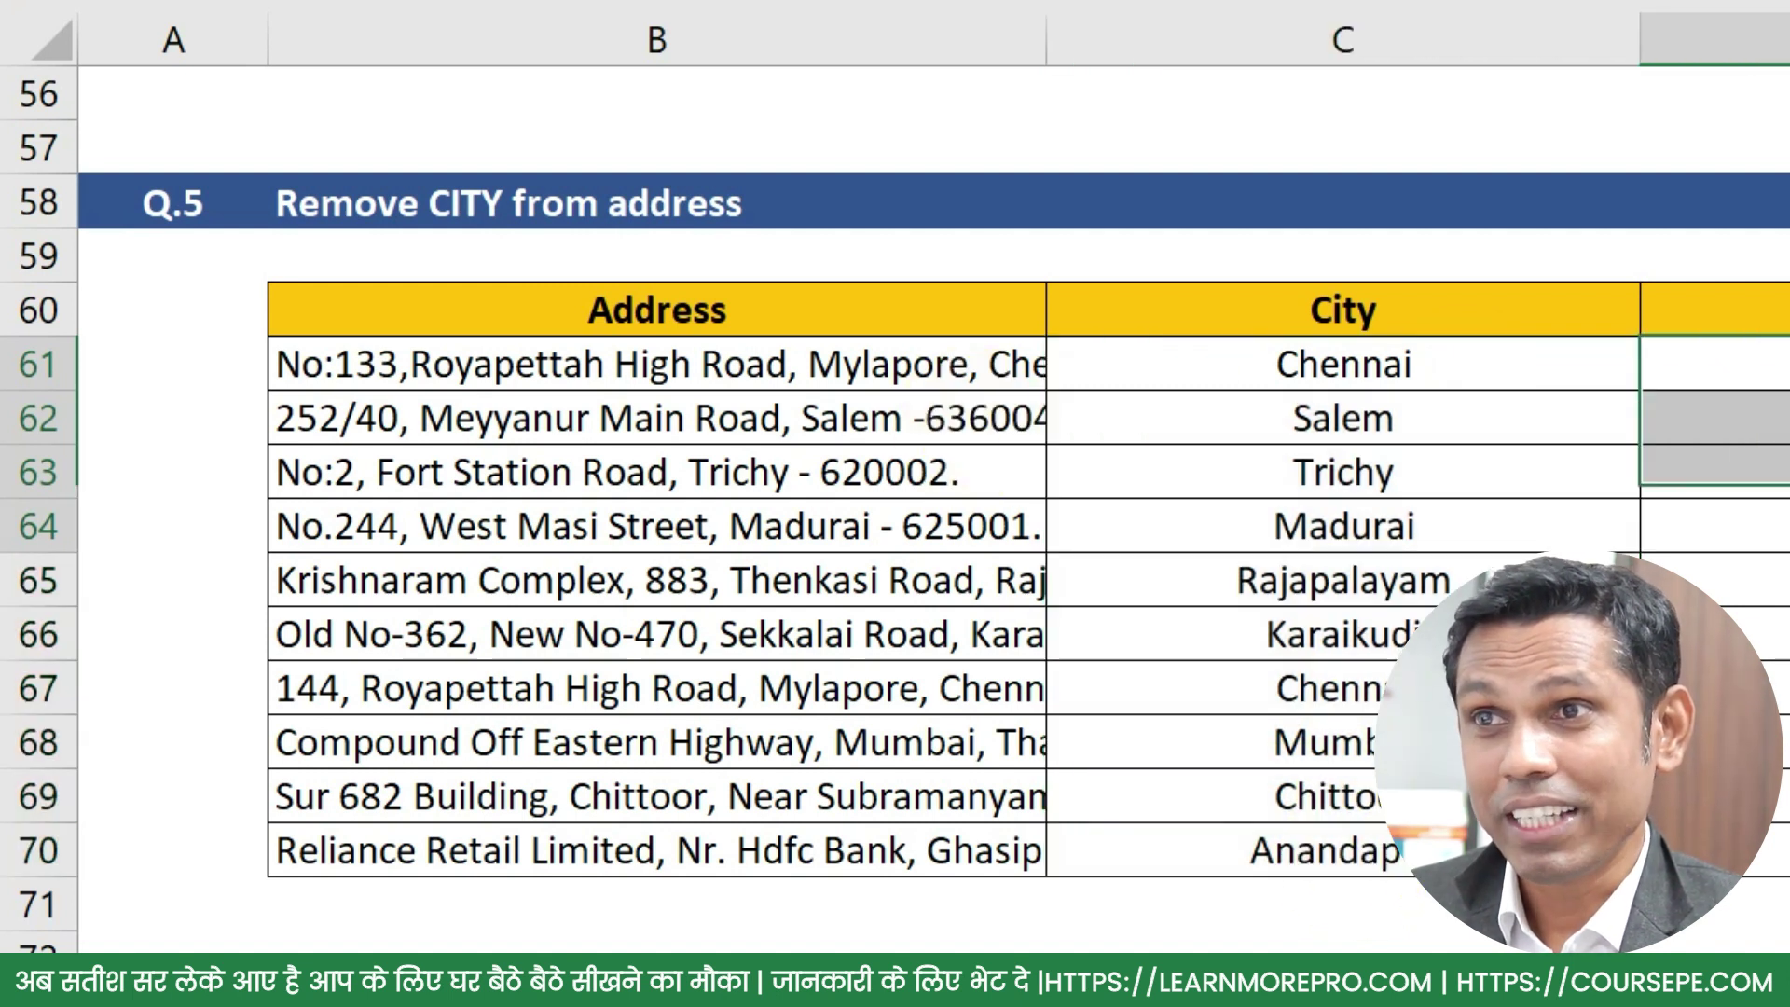
- Inspect the address list and the empty Correct Transdate cells further down
mouse_move(864, 373)
mouse_down()
mouse_move(911, 731)
mouse_move(898, 891)
mouse_move(899, 858)
mouse_up()
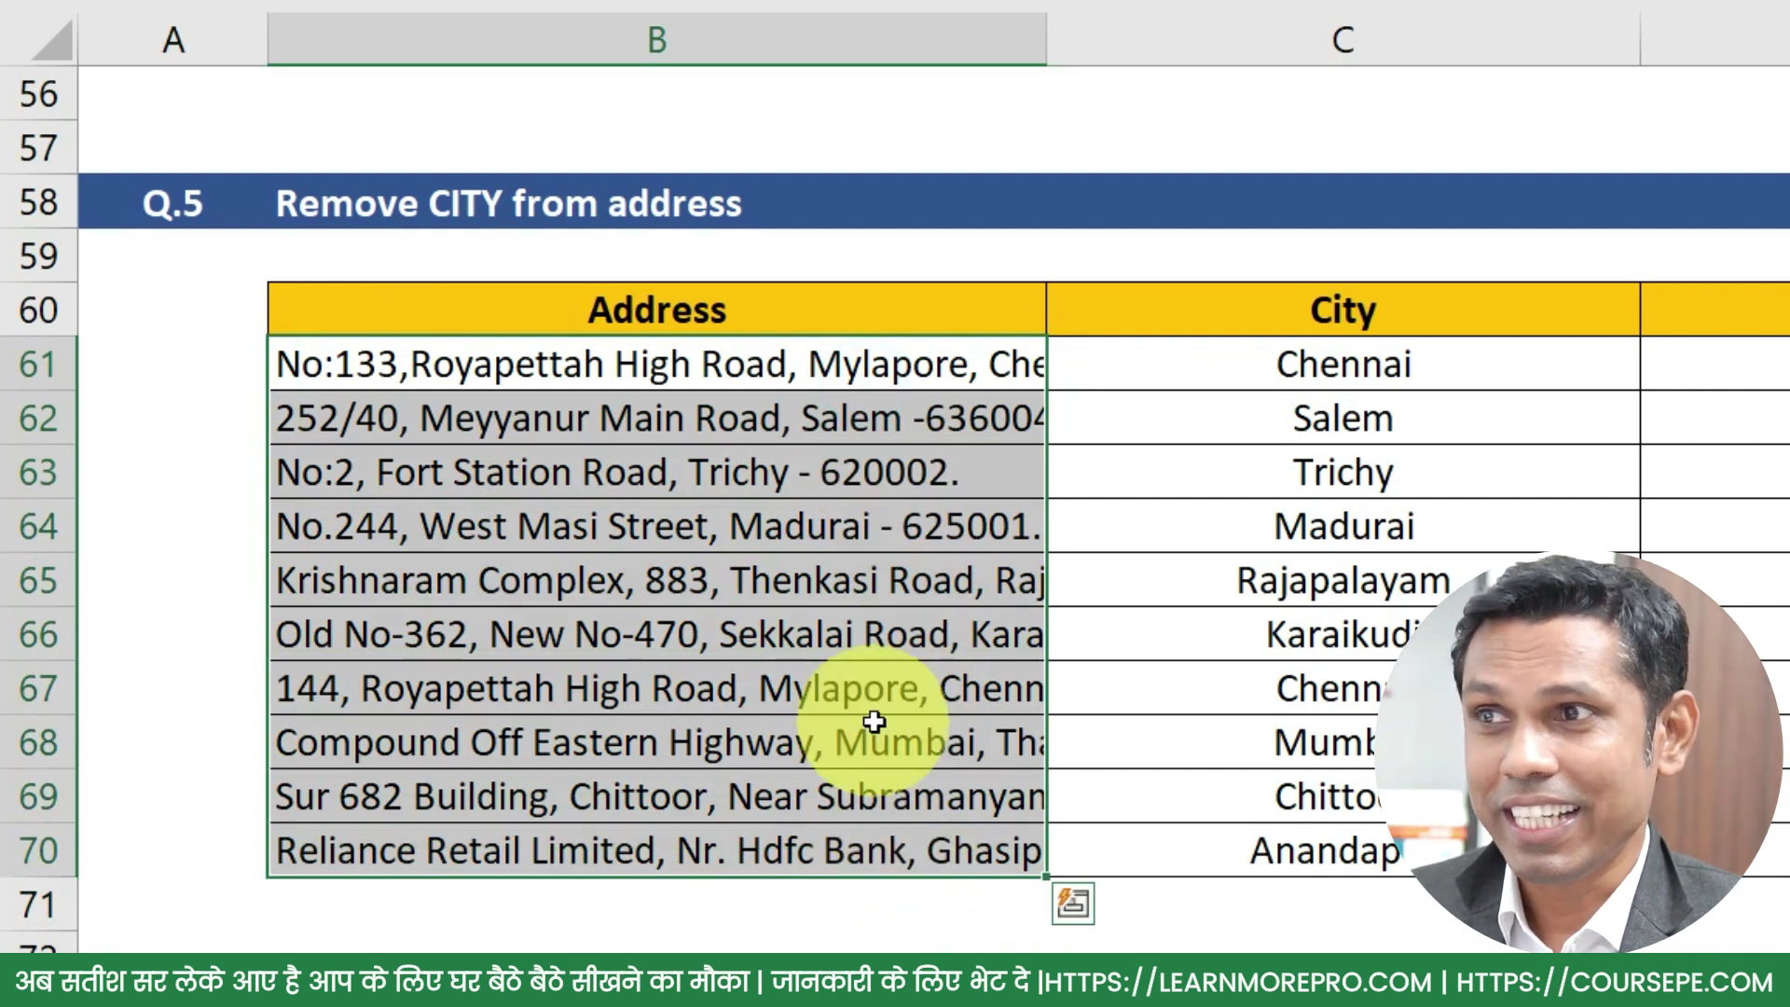
scroll(871, 727, down, 3)
scroll(875, 728, down, 1)
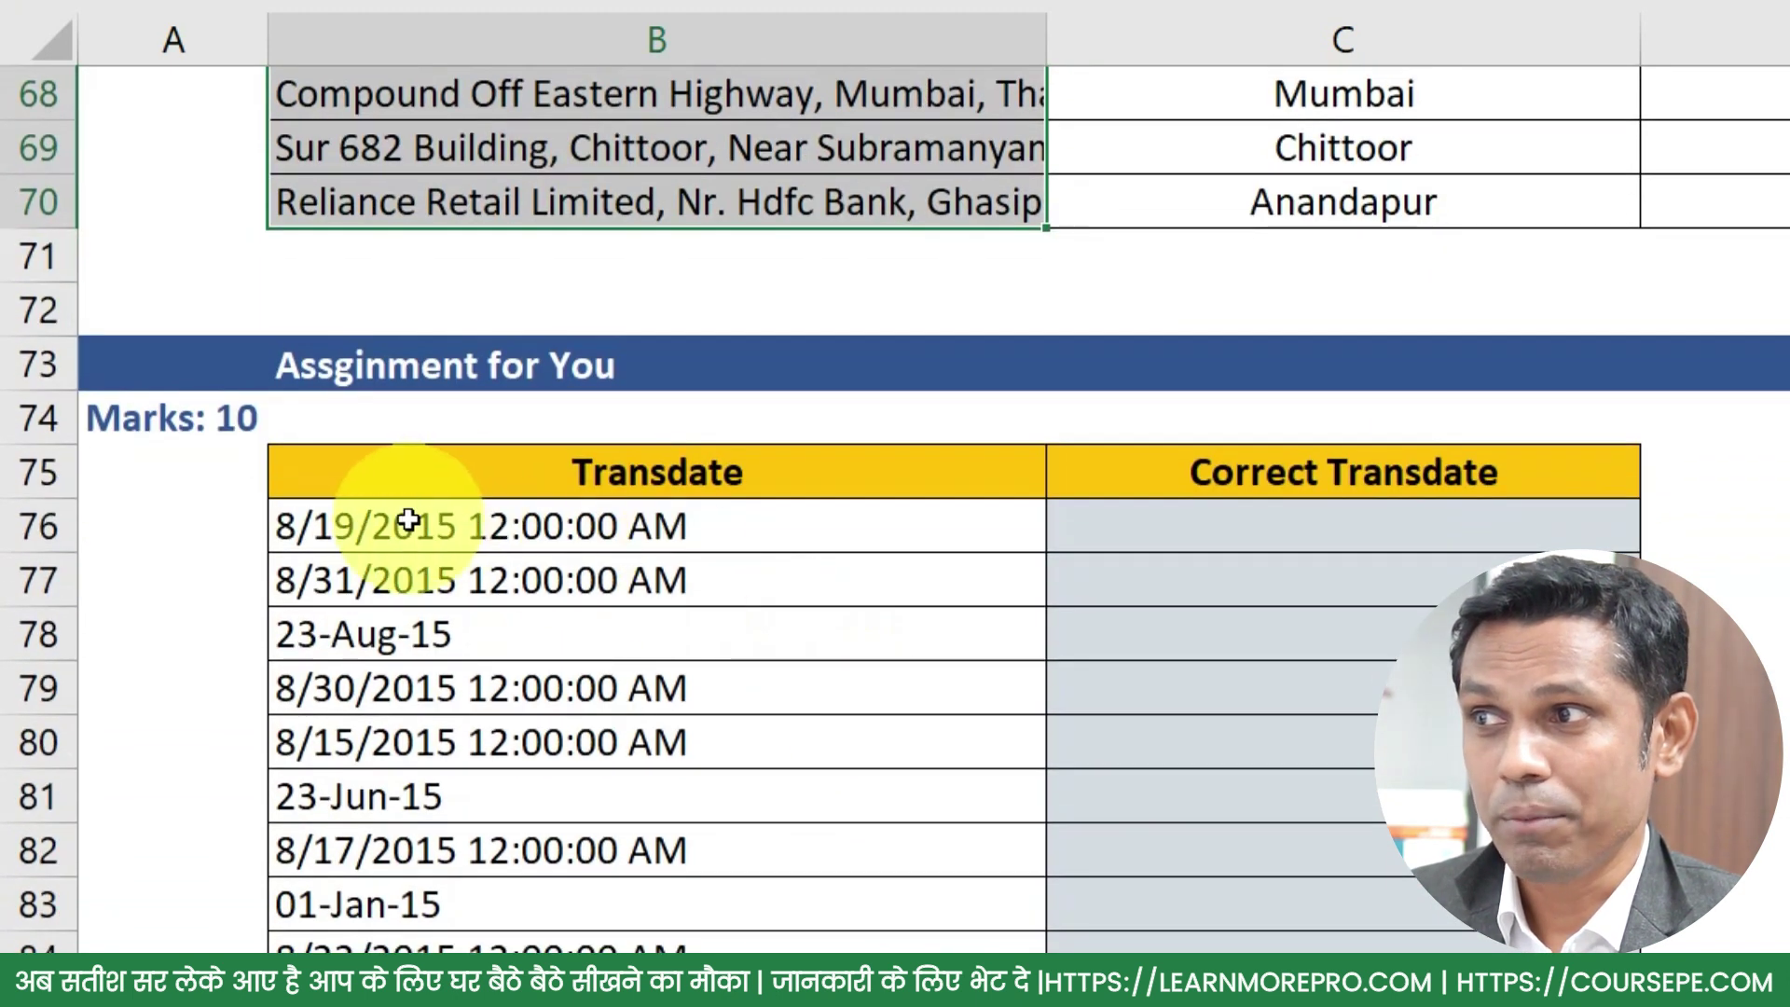
drag(407, 525, 406, 951)
drag(1399, 508, 1399, 943)
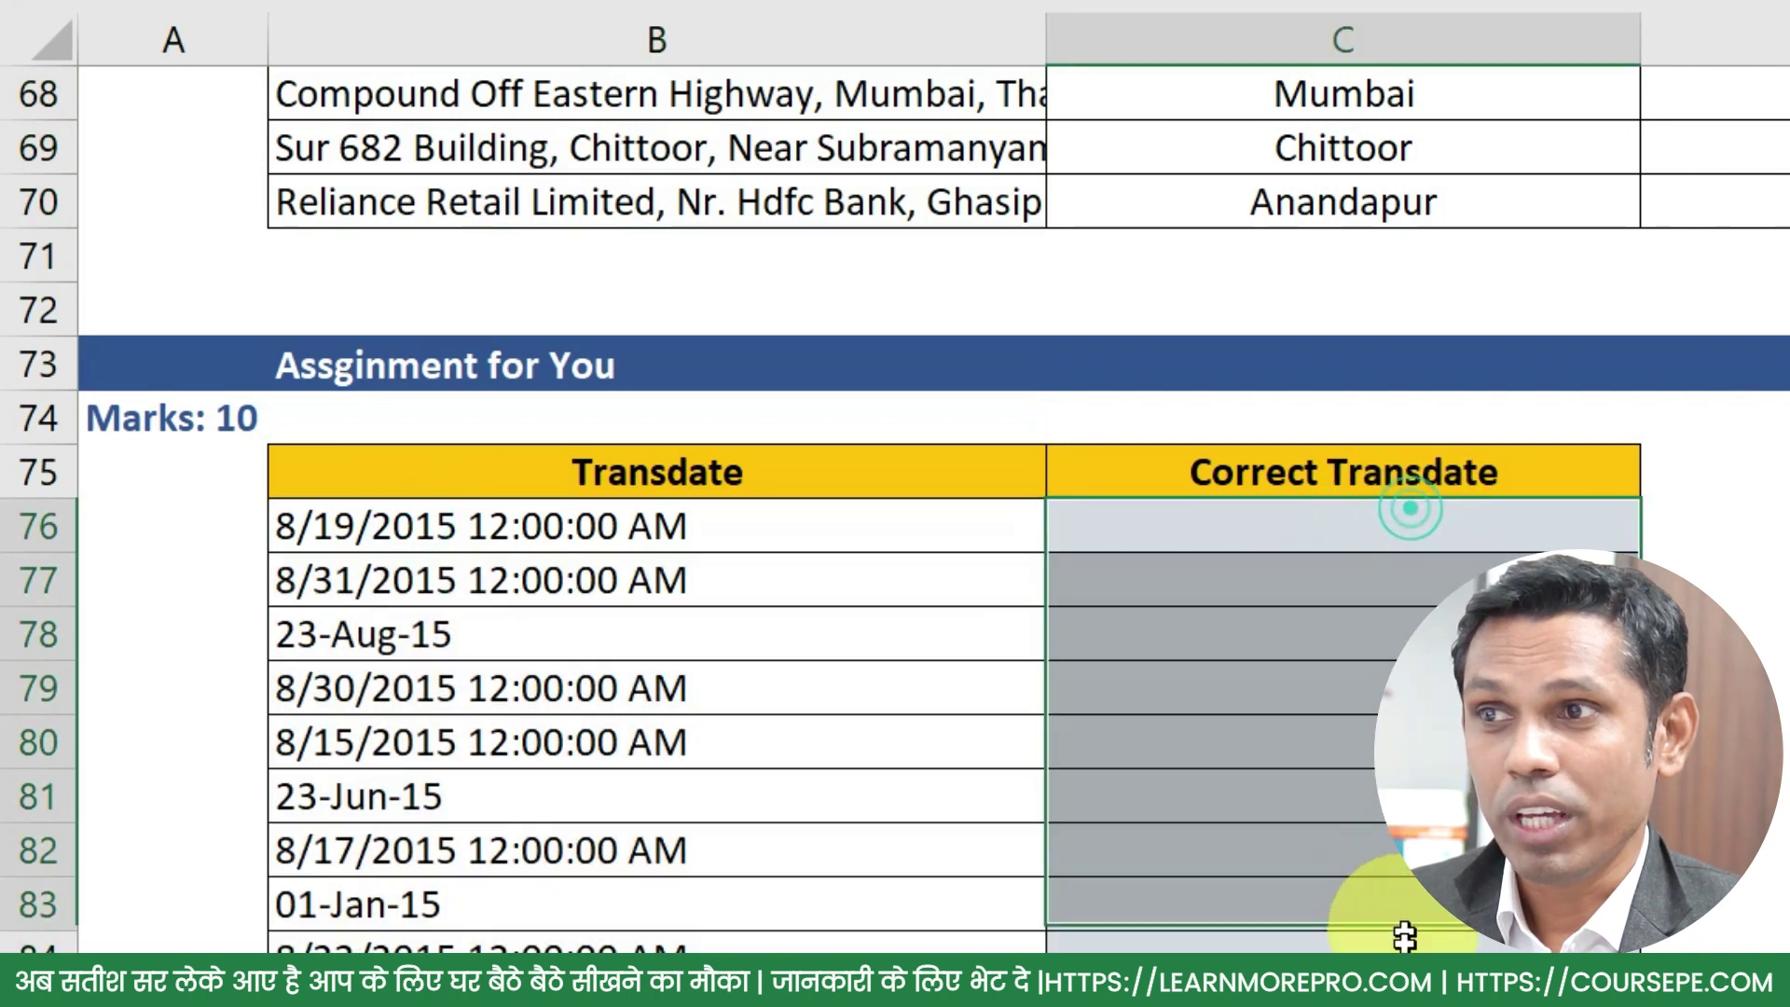
- Scroll back up to the Q.1 number table at the top of the Interview sheet
scroll(1395, 901, up, 4)
scroll(1394, 897, up, 4)
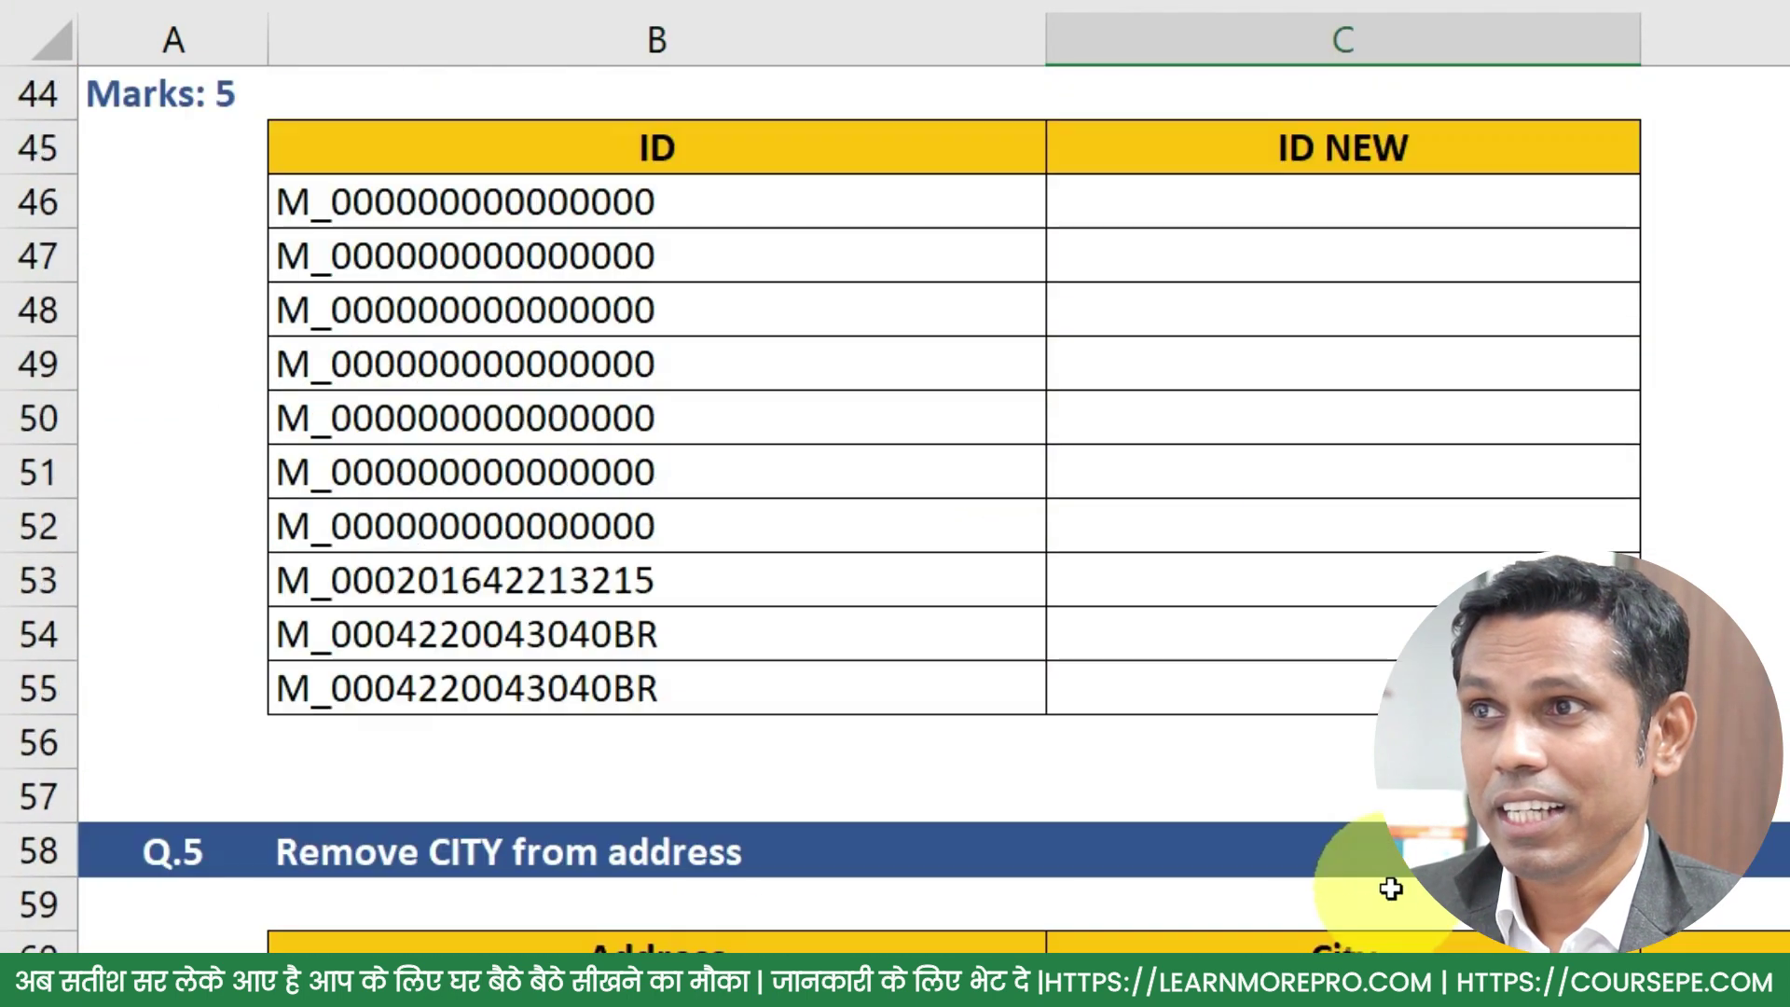
scroll(1392, 893, up, 5)
scroll(1389, 887, up, 7)
scroll(1388, 887, up, 2)
scroll(1379, 887, down, 5)
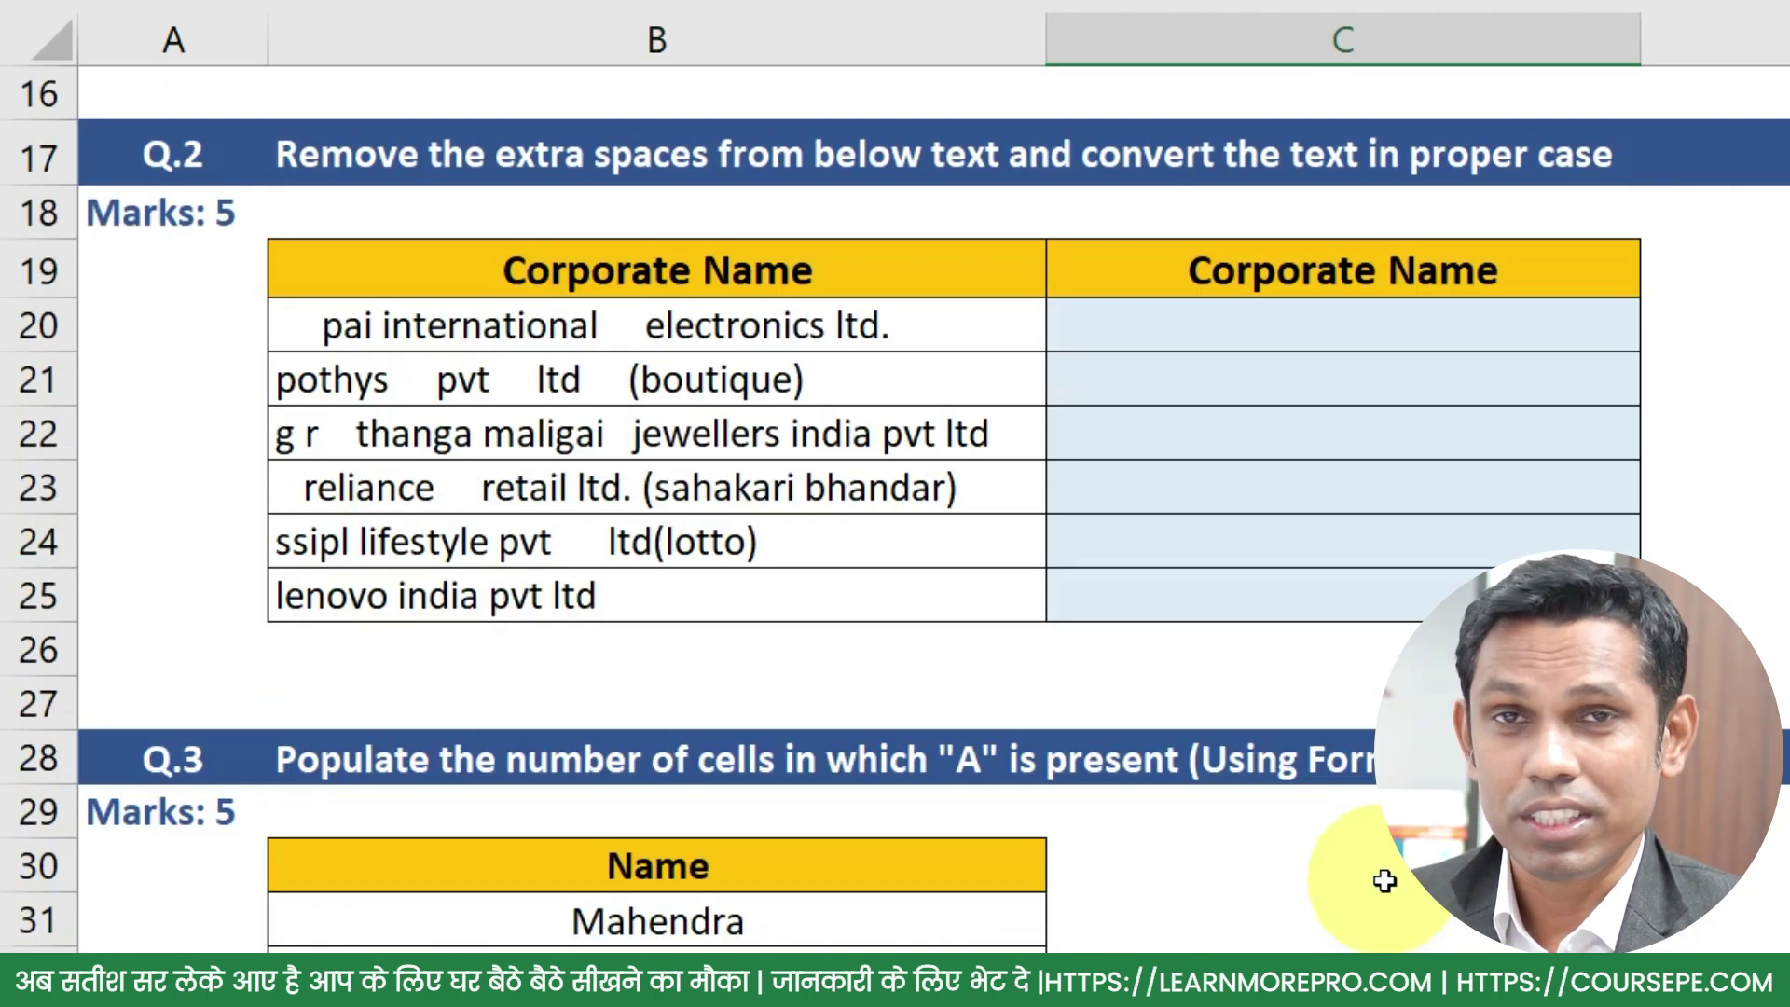
scroll(1380, 891, down, 6)
scroll(1382, 898, down, 5)
scroll(1110, 759, down, 3)
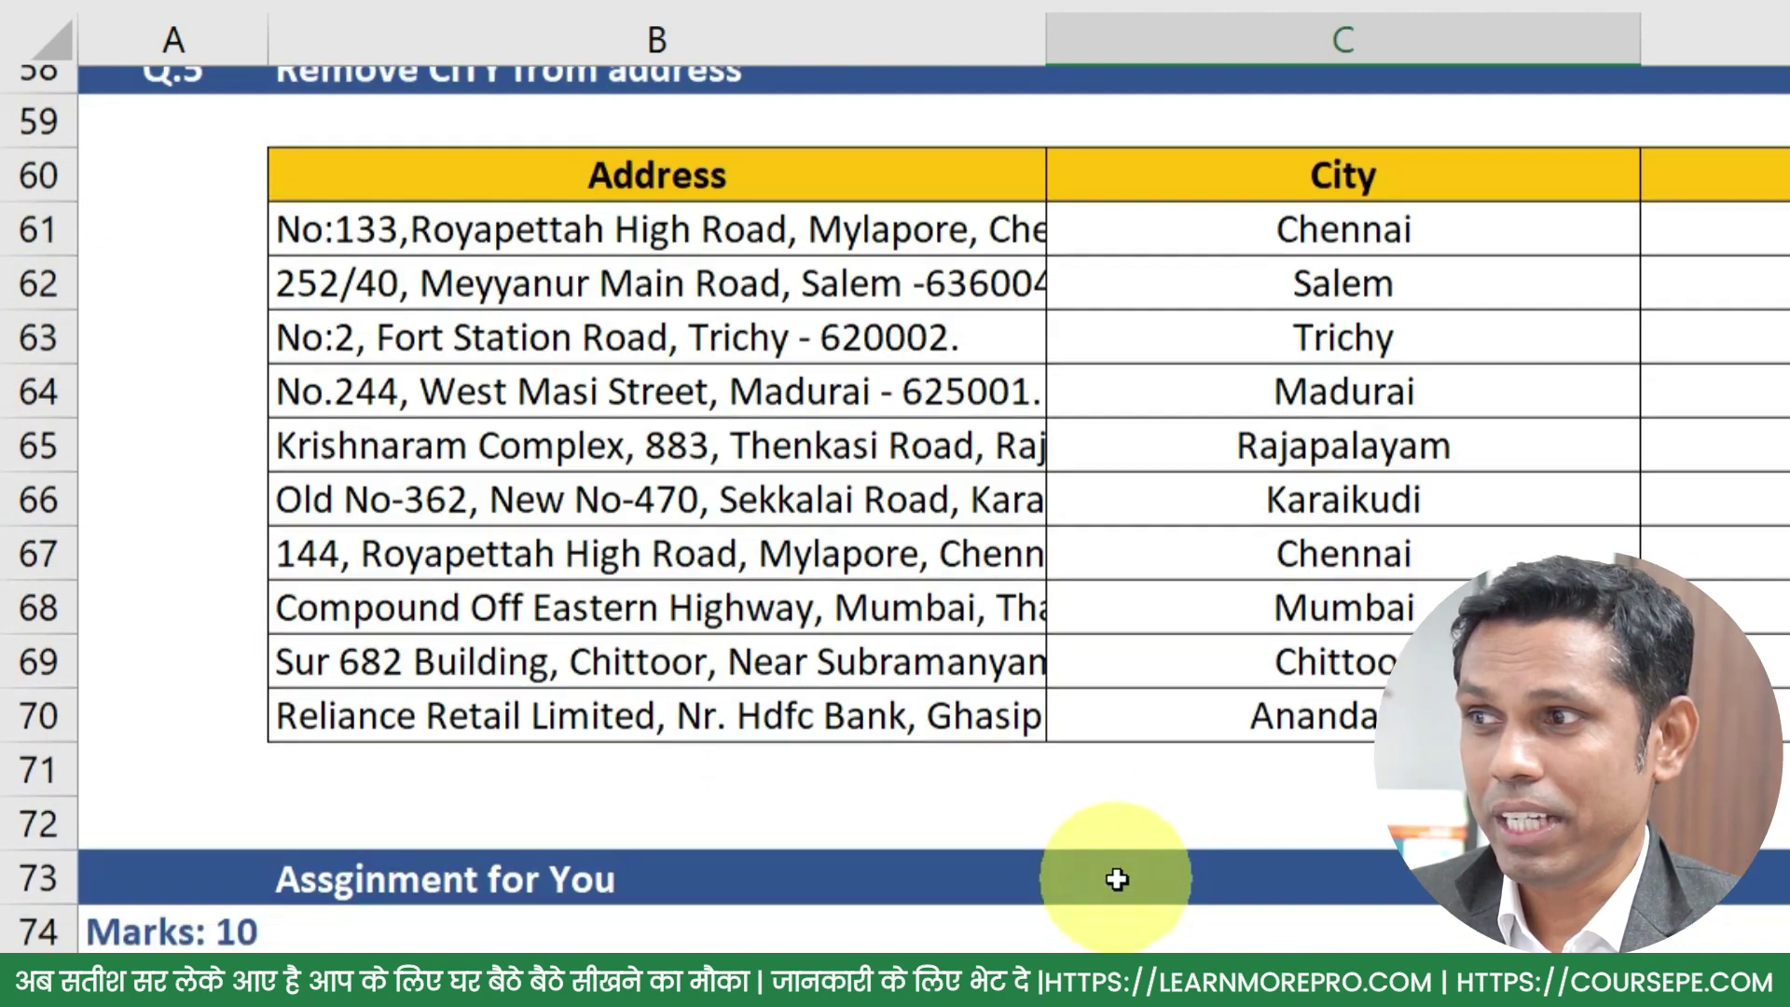
scroll(1119, 879, down, 1)
scroll(1277, 792, up, 5)
scroll(1319, 811, up, 6)
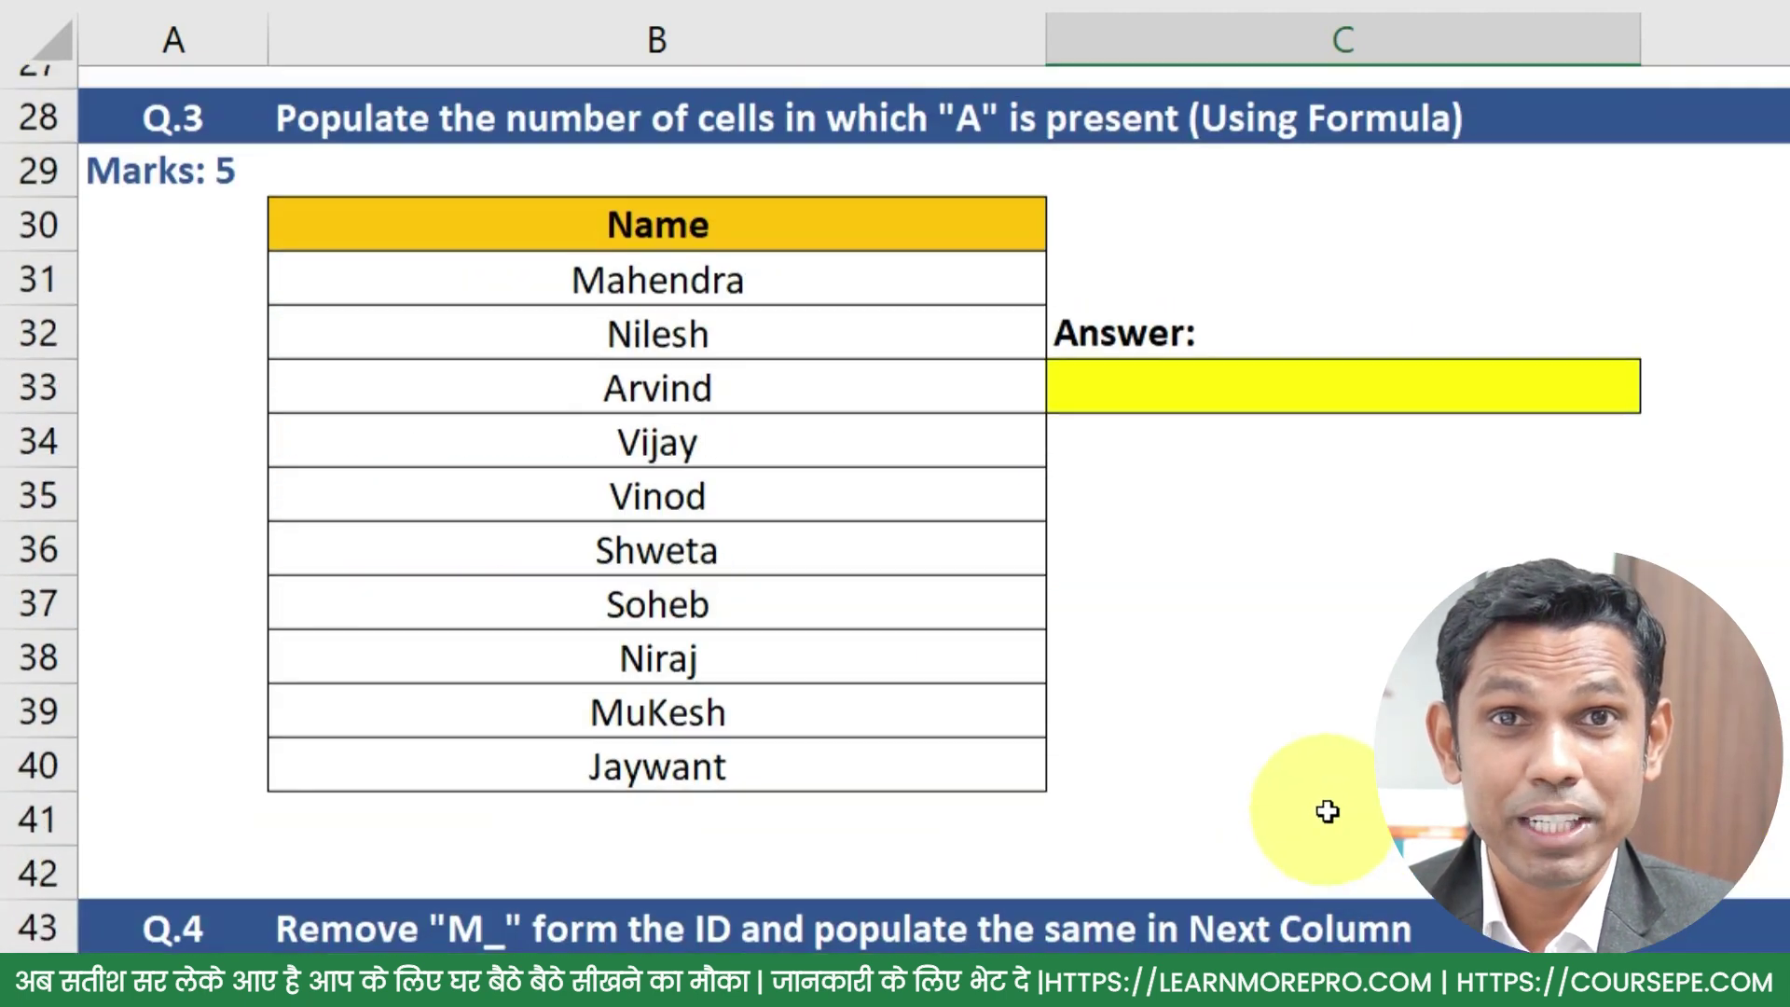
scroll(1331, 812, up, 6)
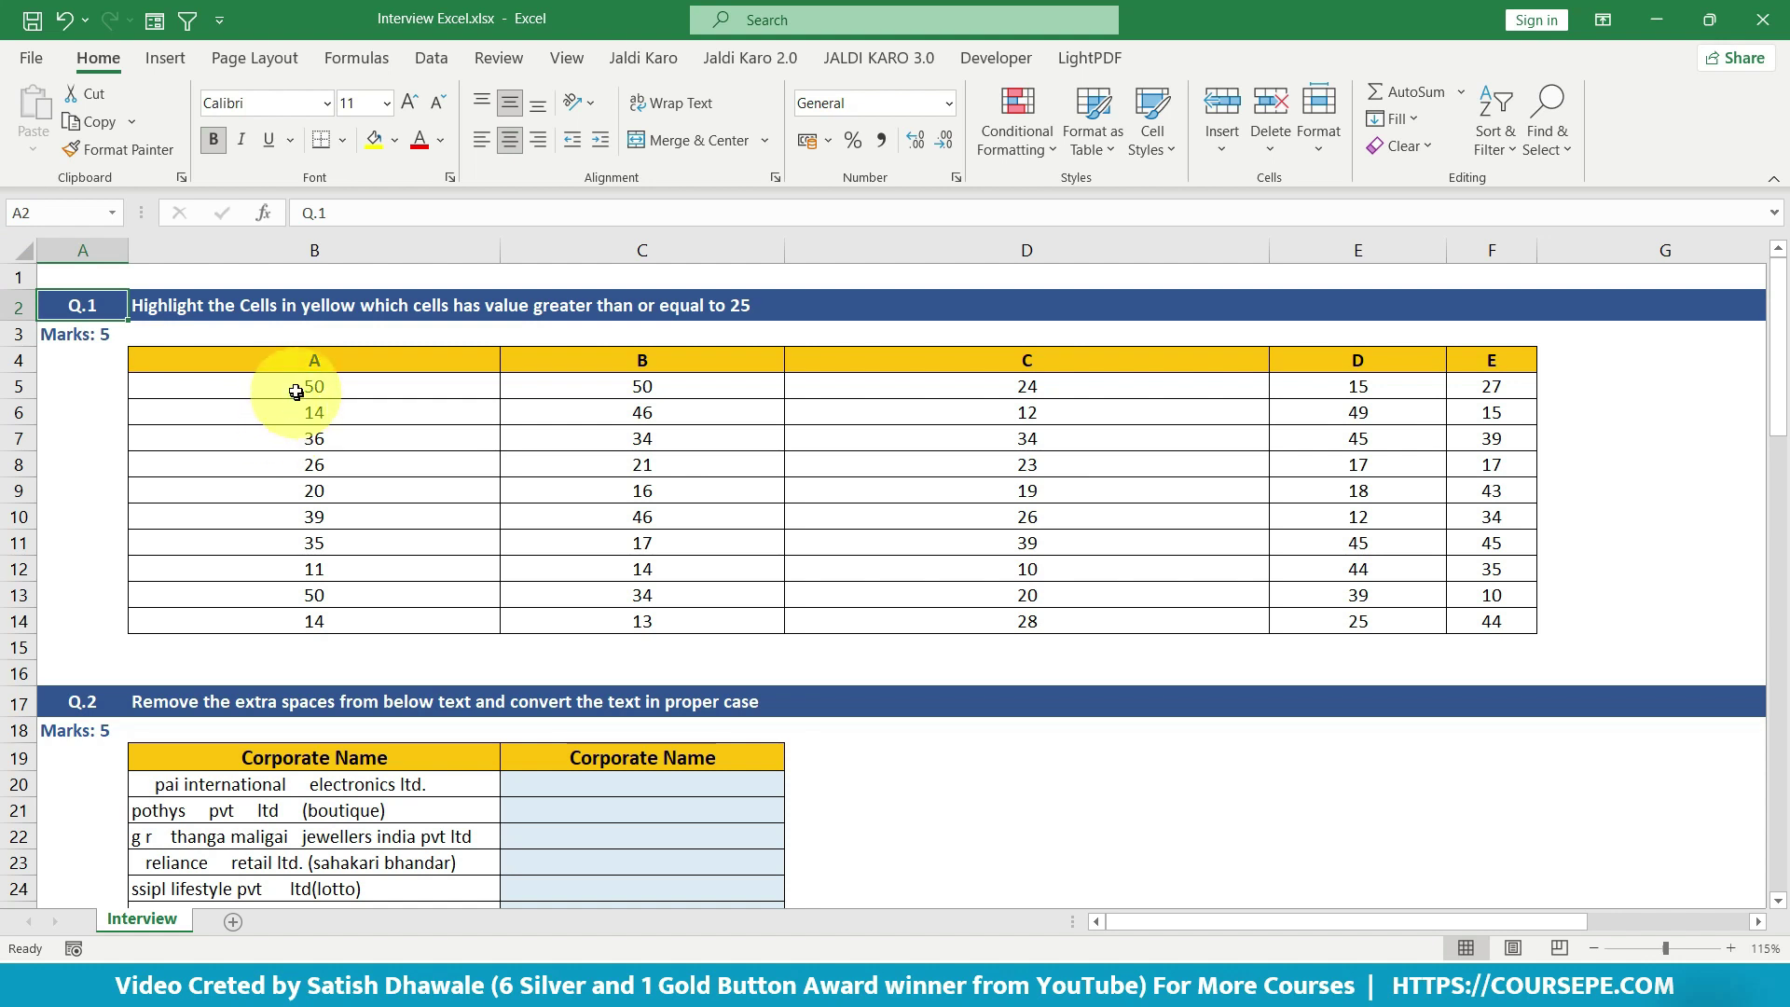
- Select the Q.1 number table B5:F14
drag(296, 389, 1502, 613)
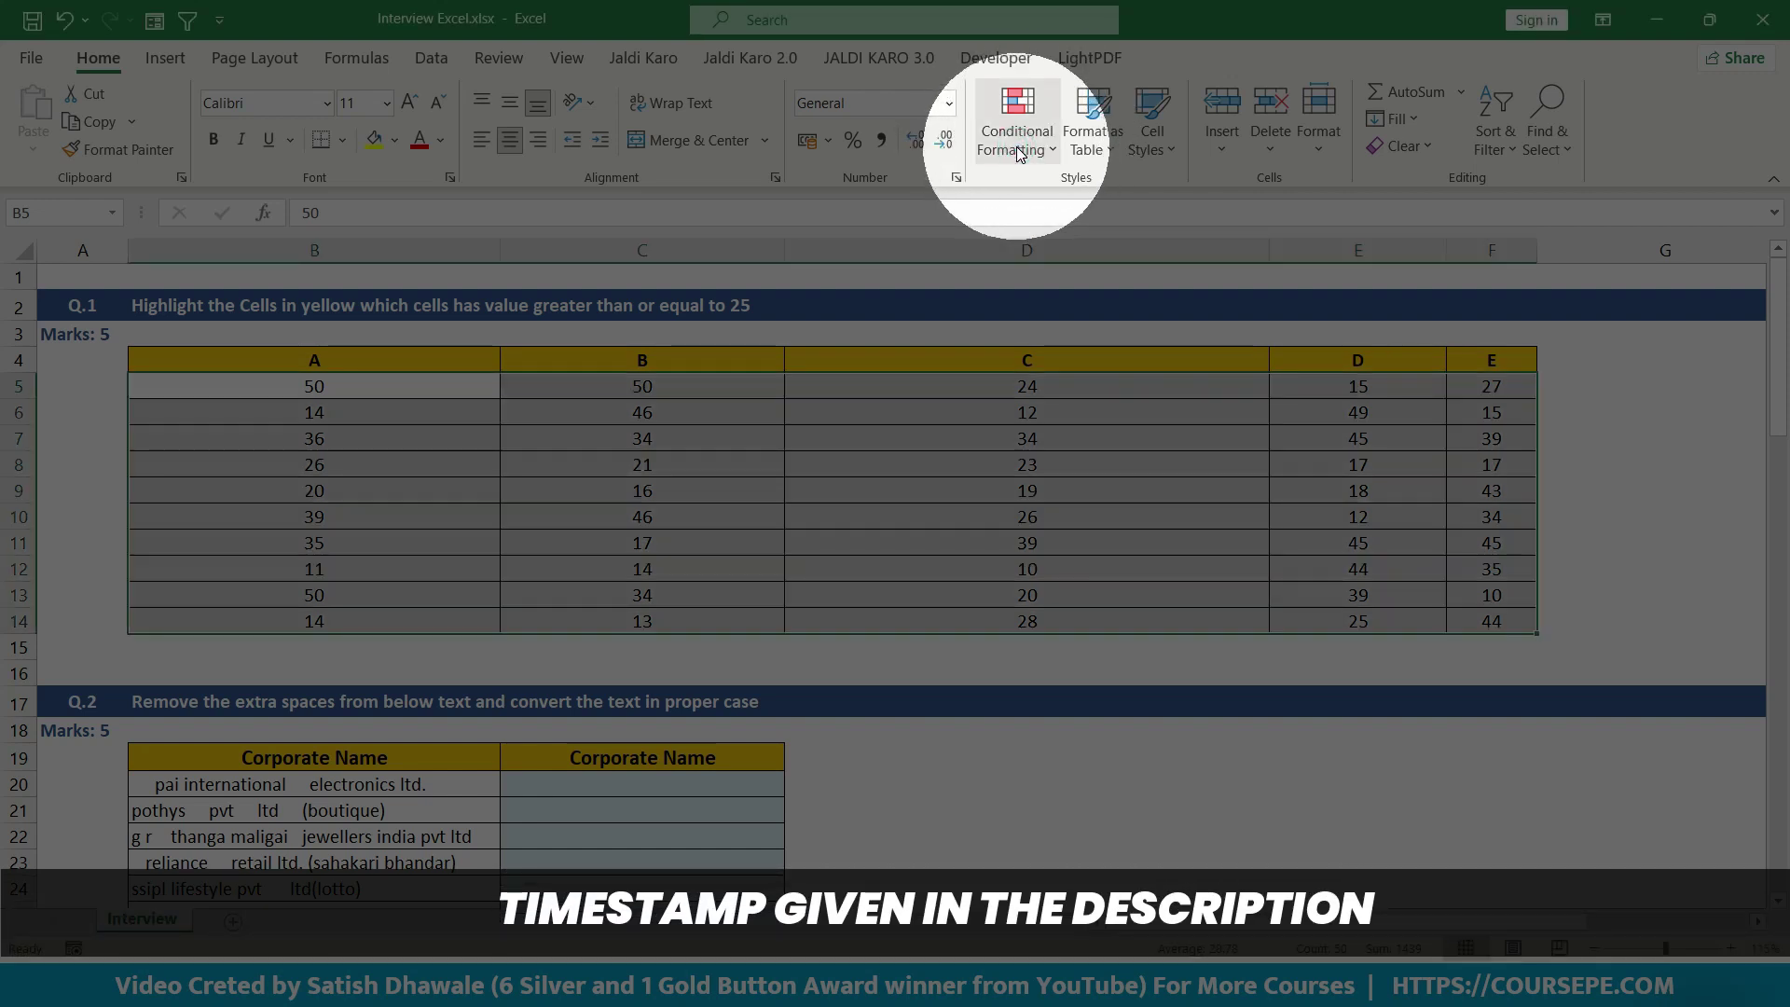
- Add a Greater Than 25 conditional formatting rule with a custom light green fill
click(1017, 151)
mouse_move(707, 169)
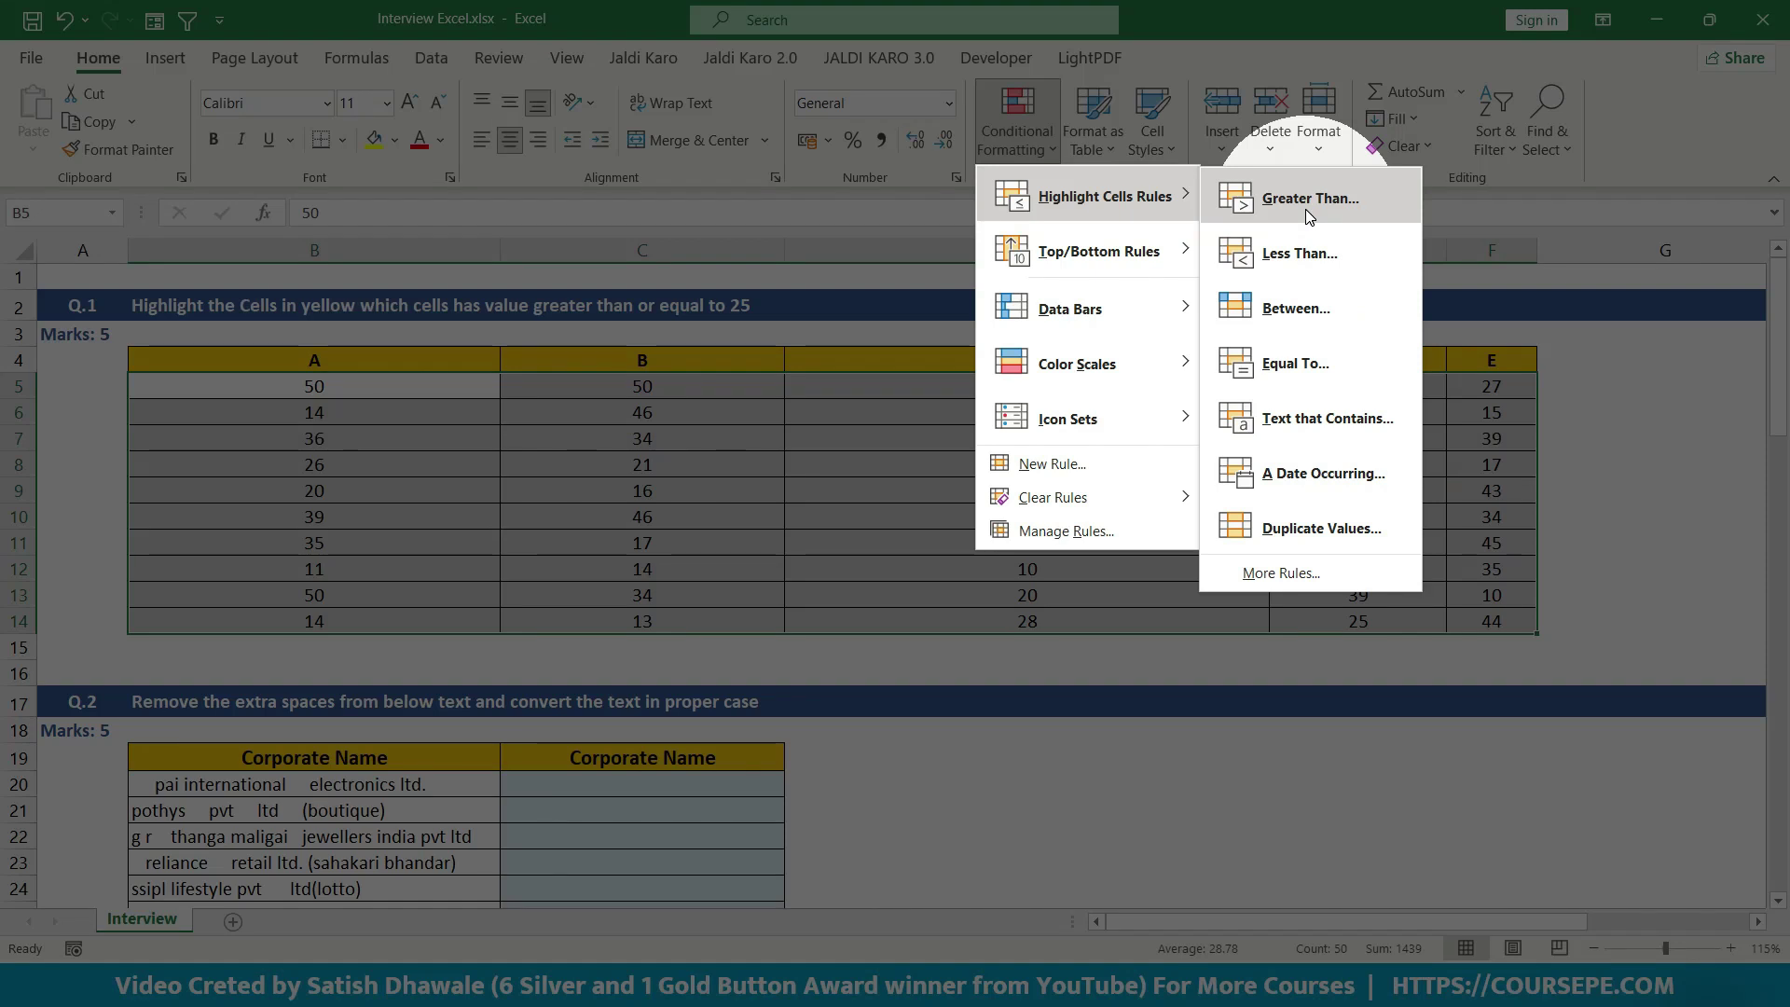
click(1308, 210)
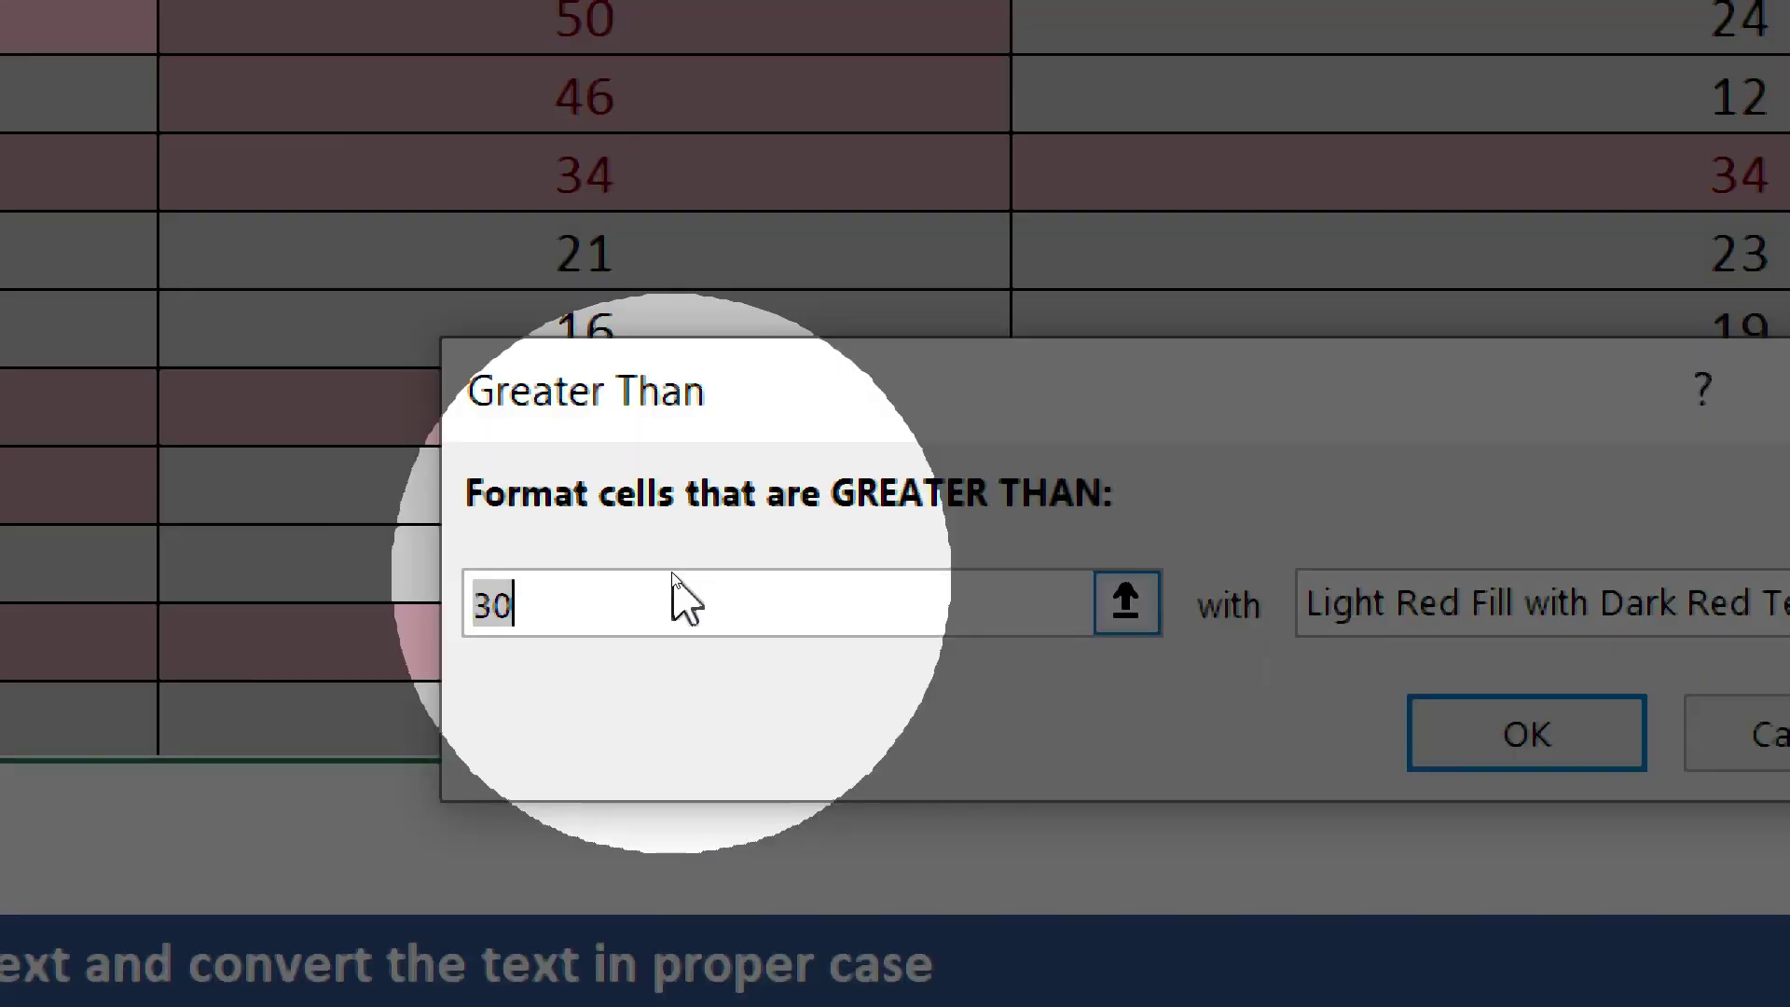
text(25)
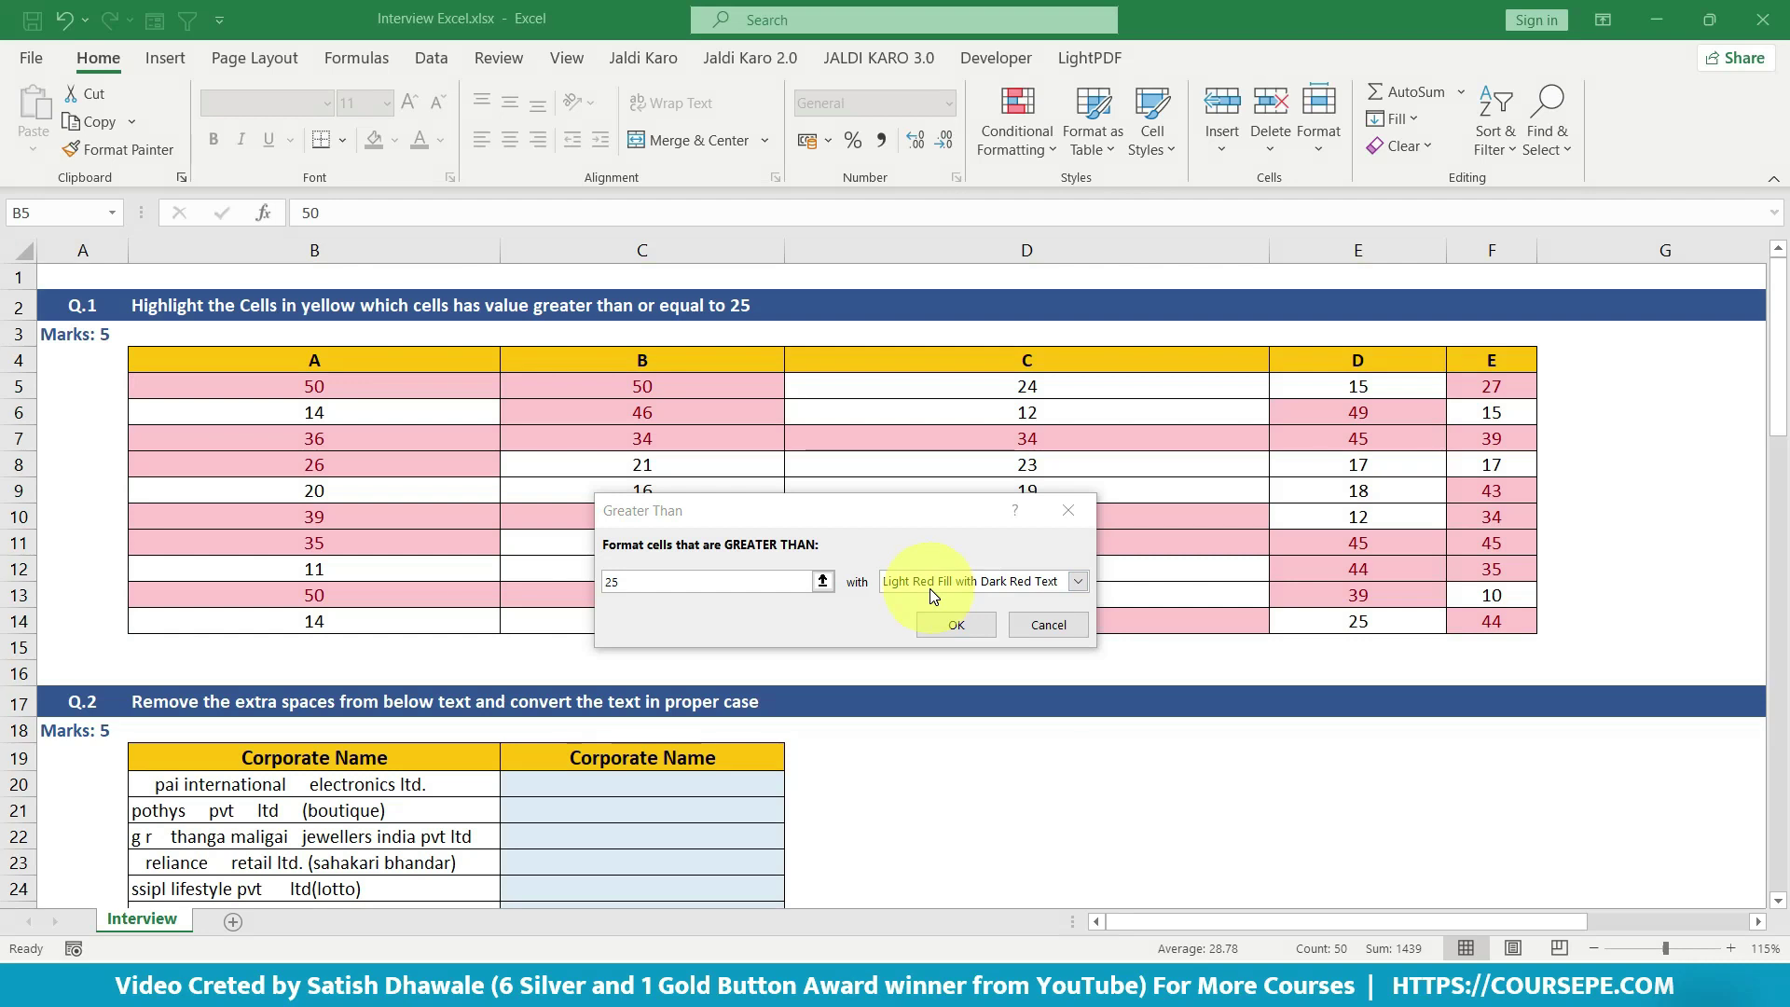
click(933, 590)
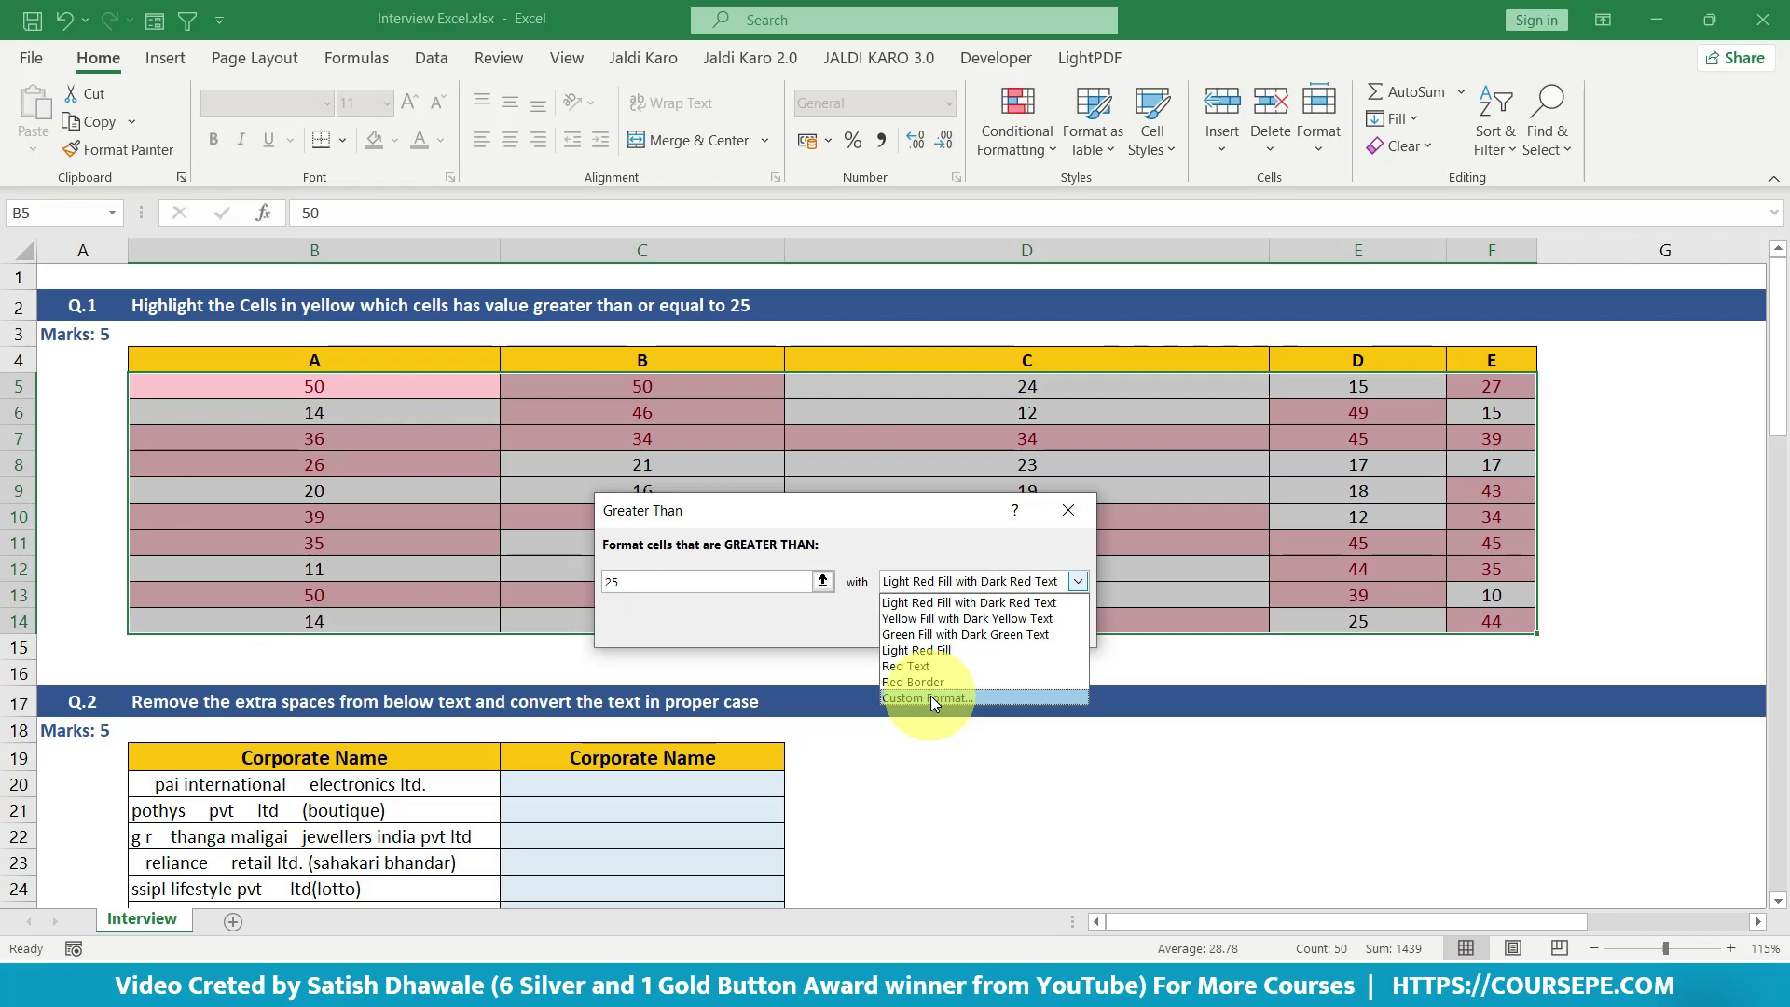
click(931, 698)
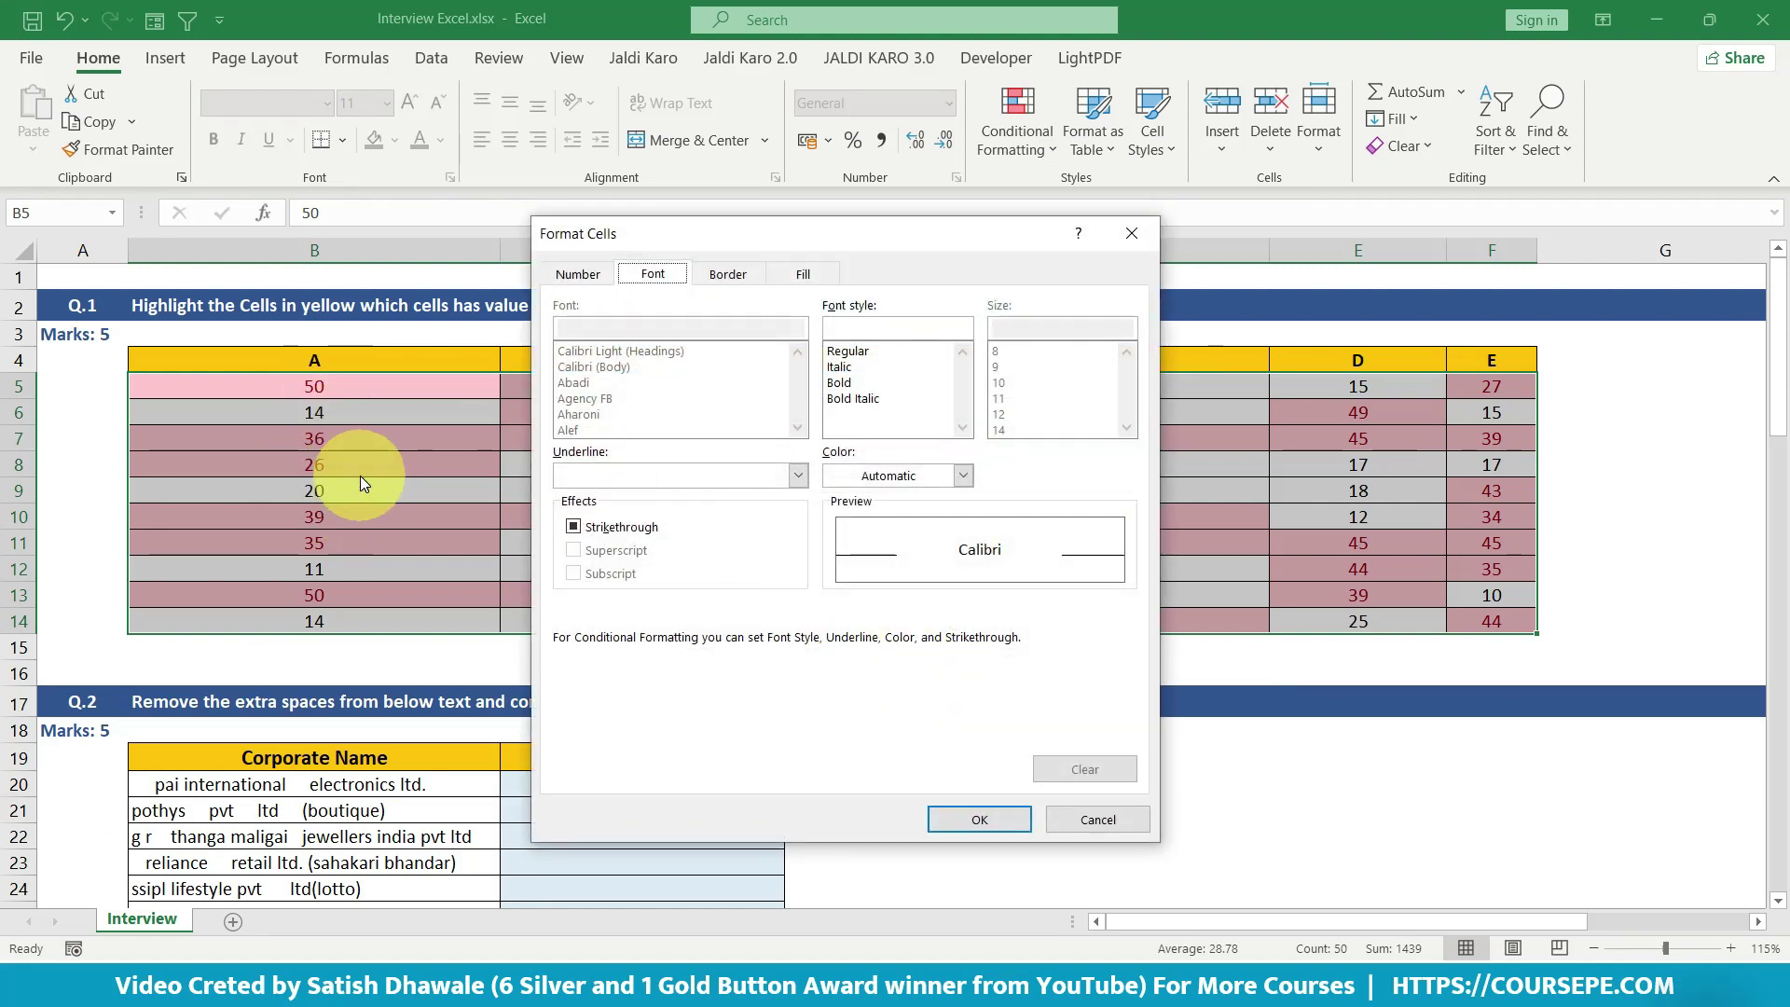
click(804, 275)
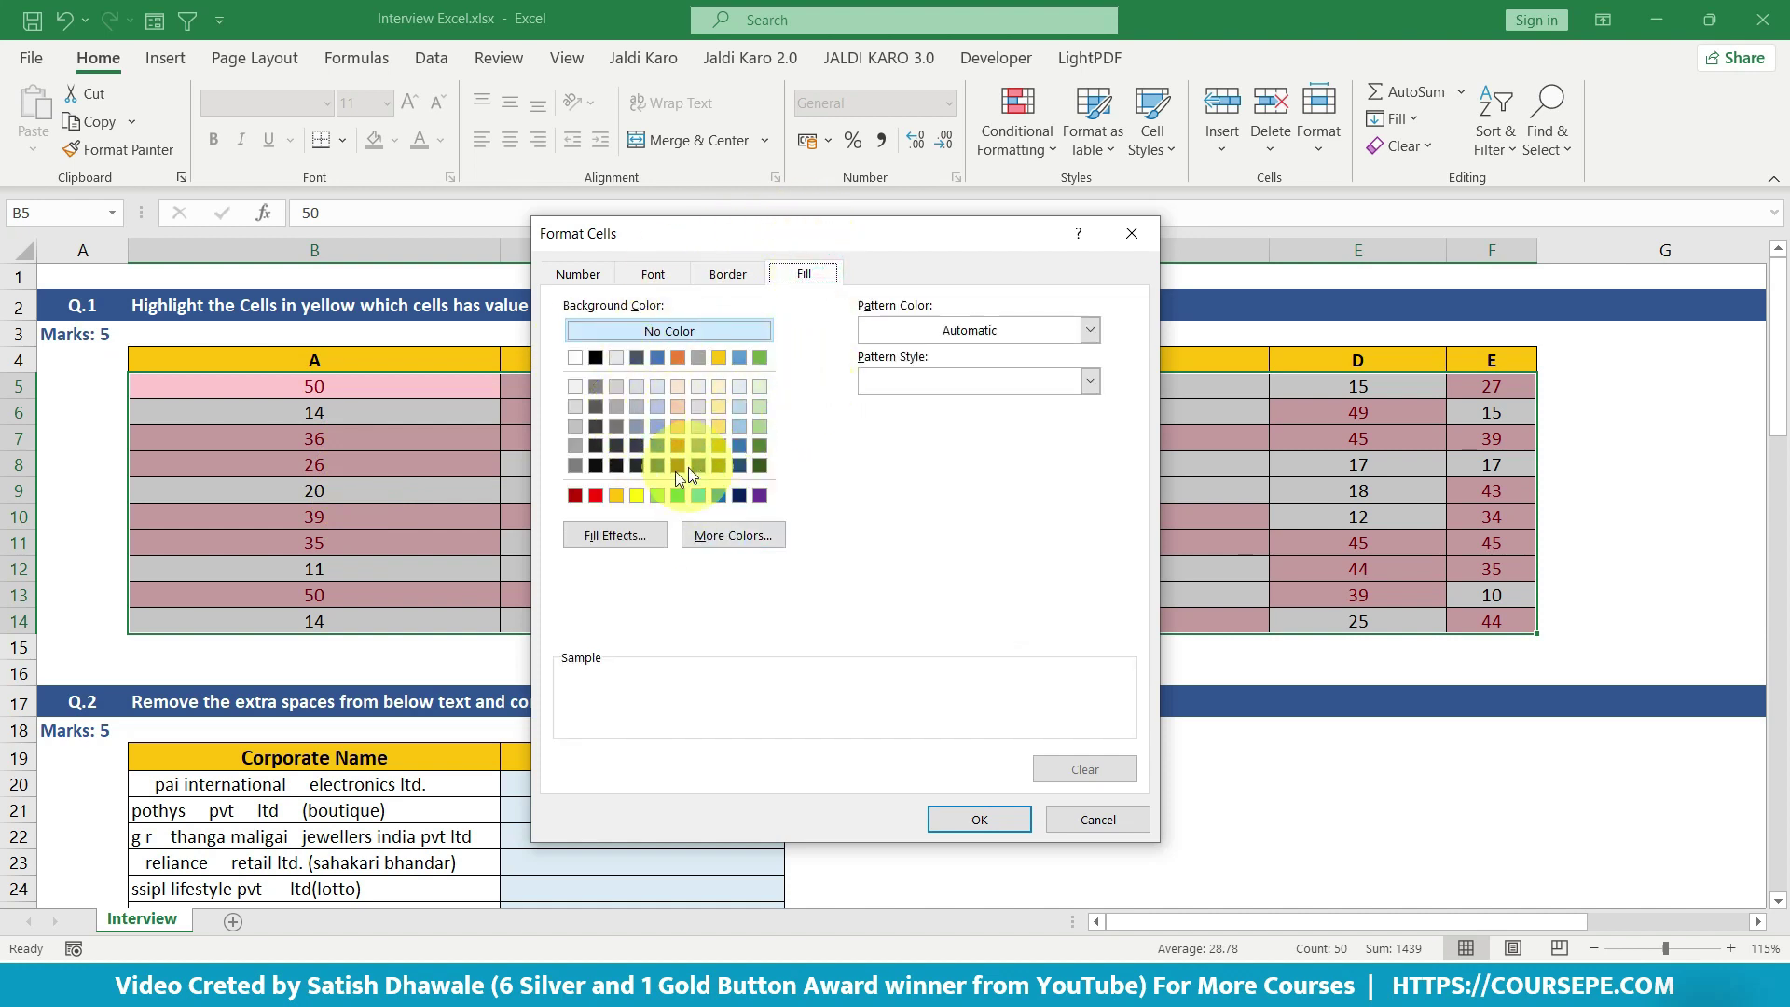
click(635, 499)
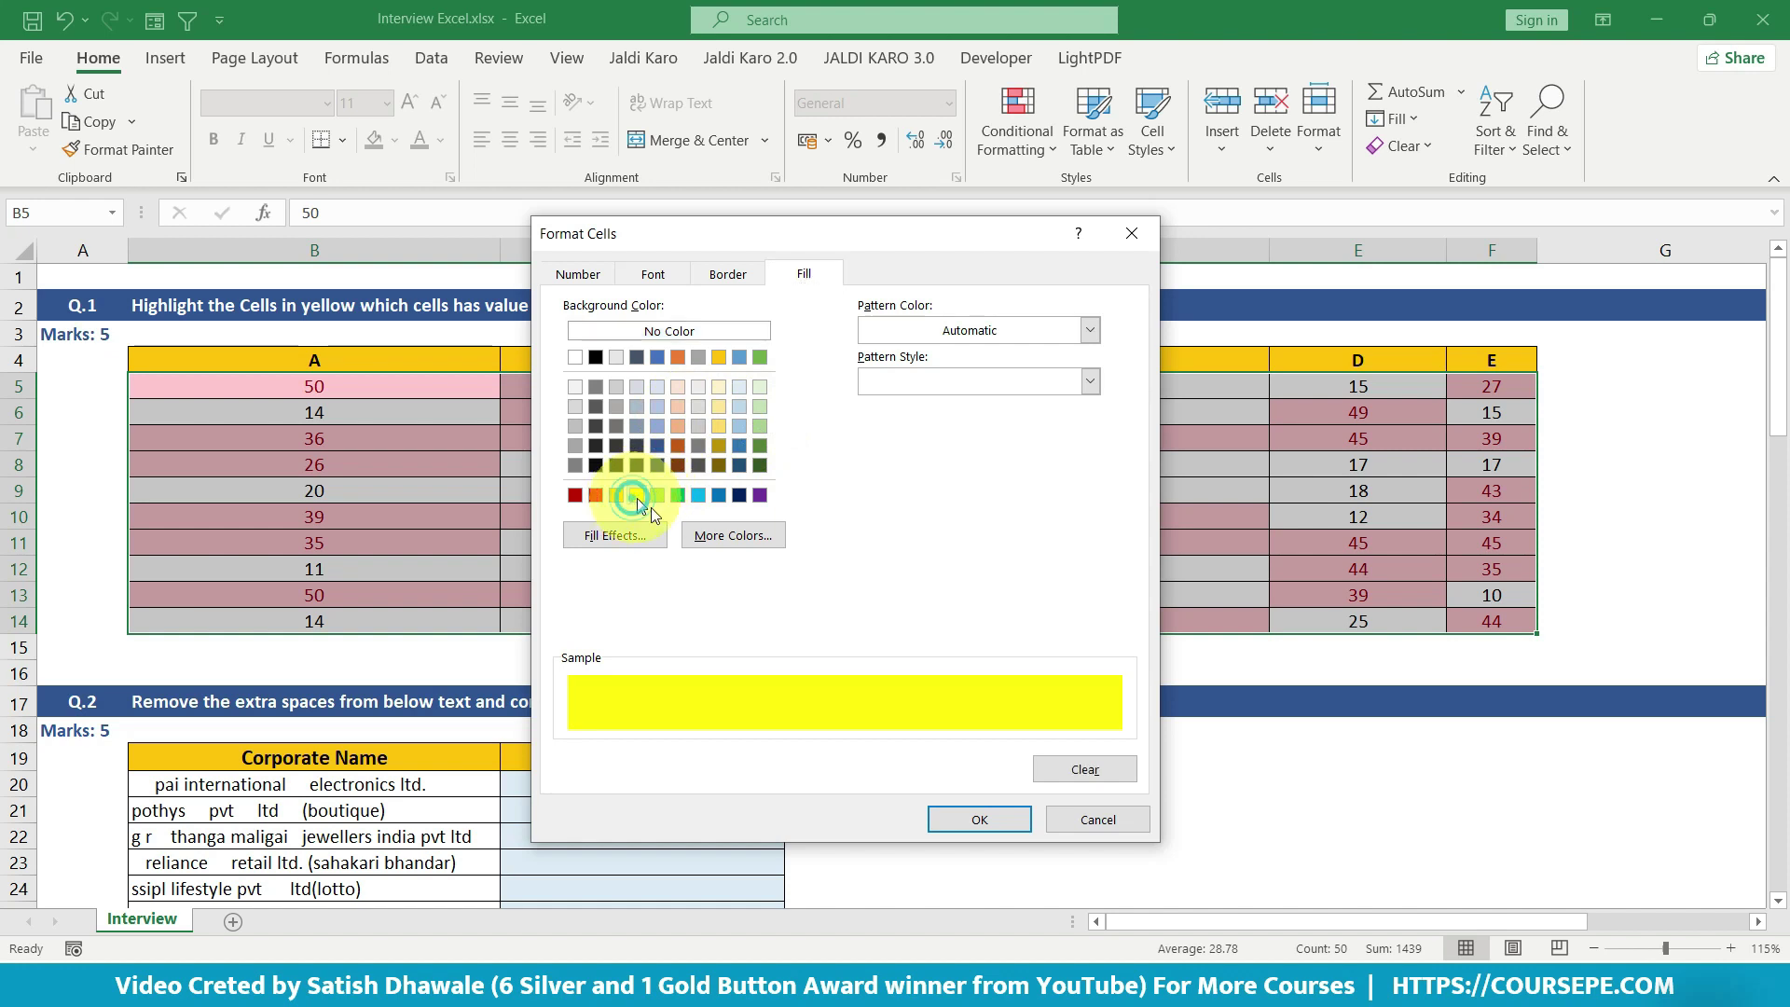
click(759, 433)
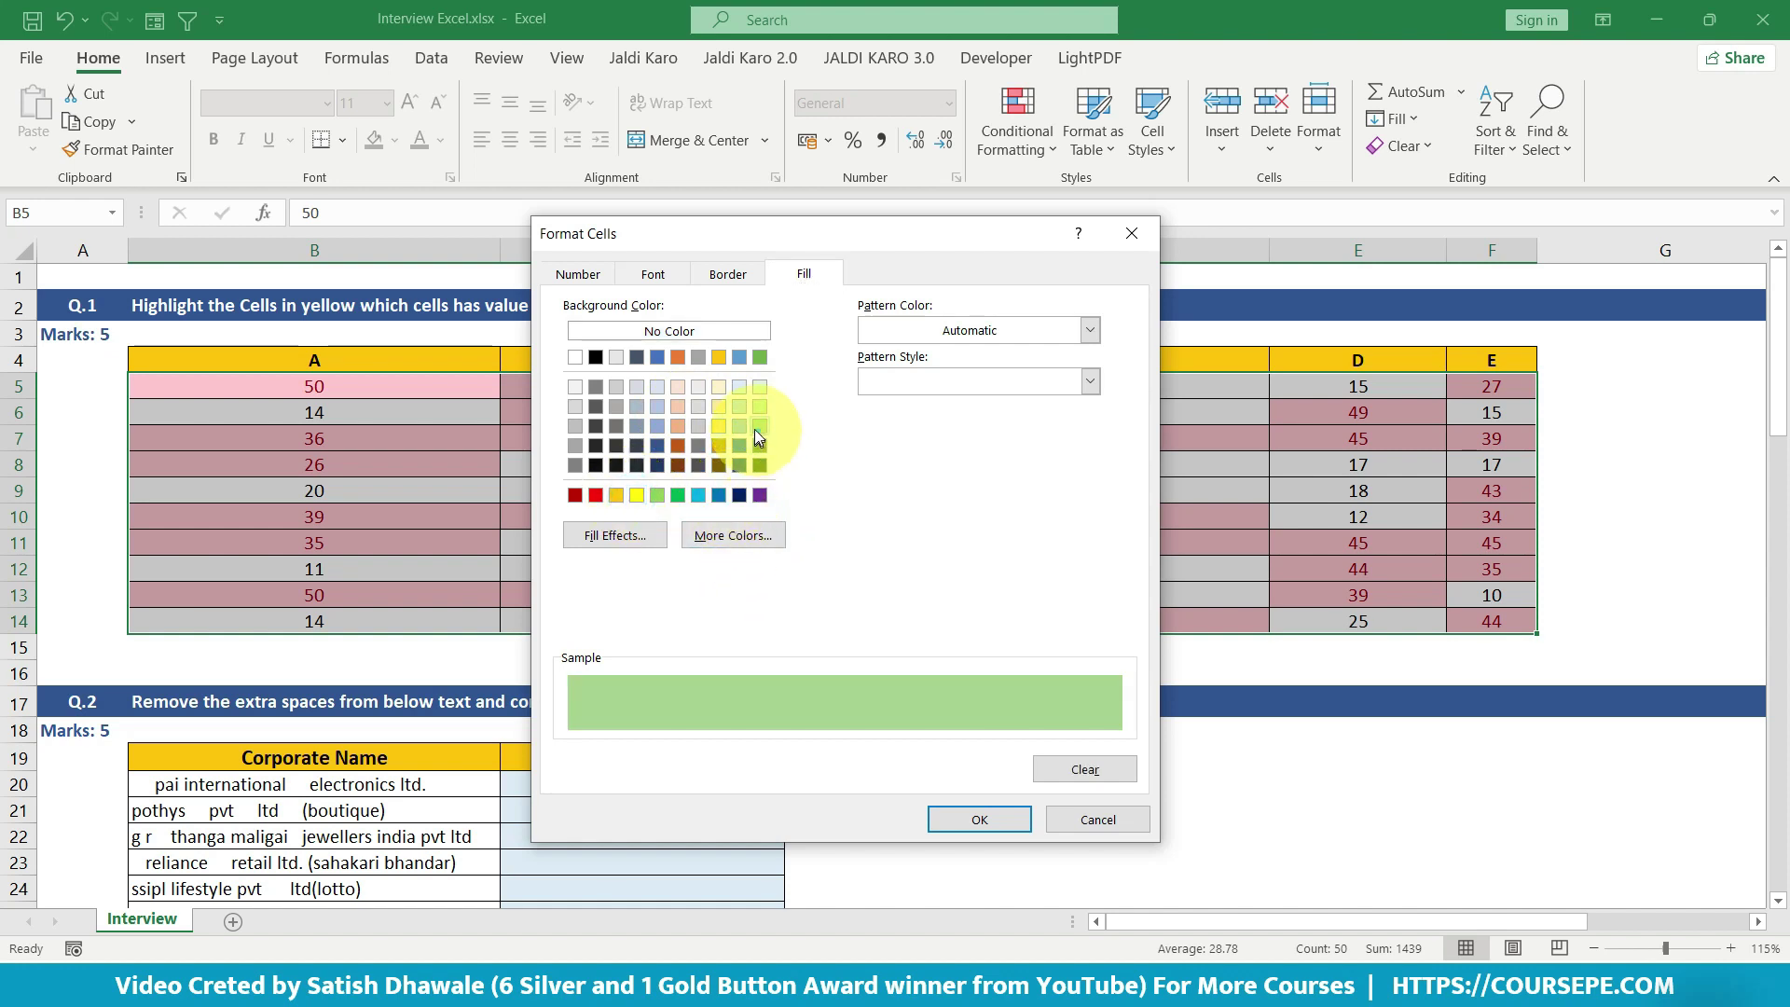
click(1003, 820)
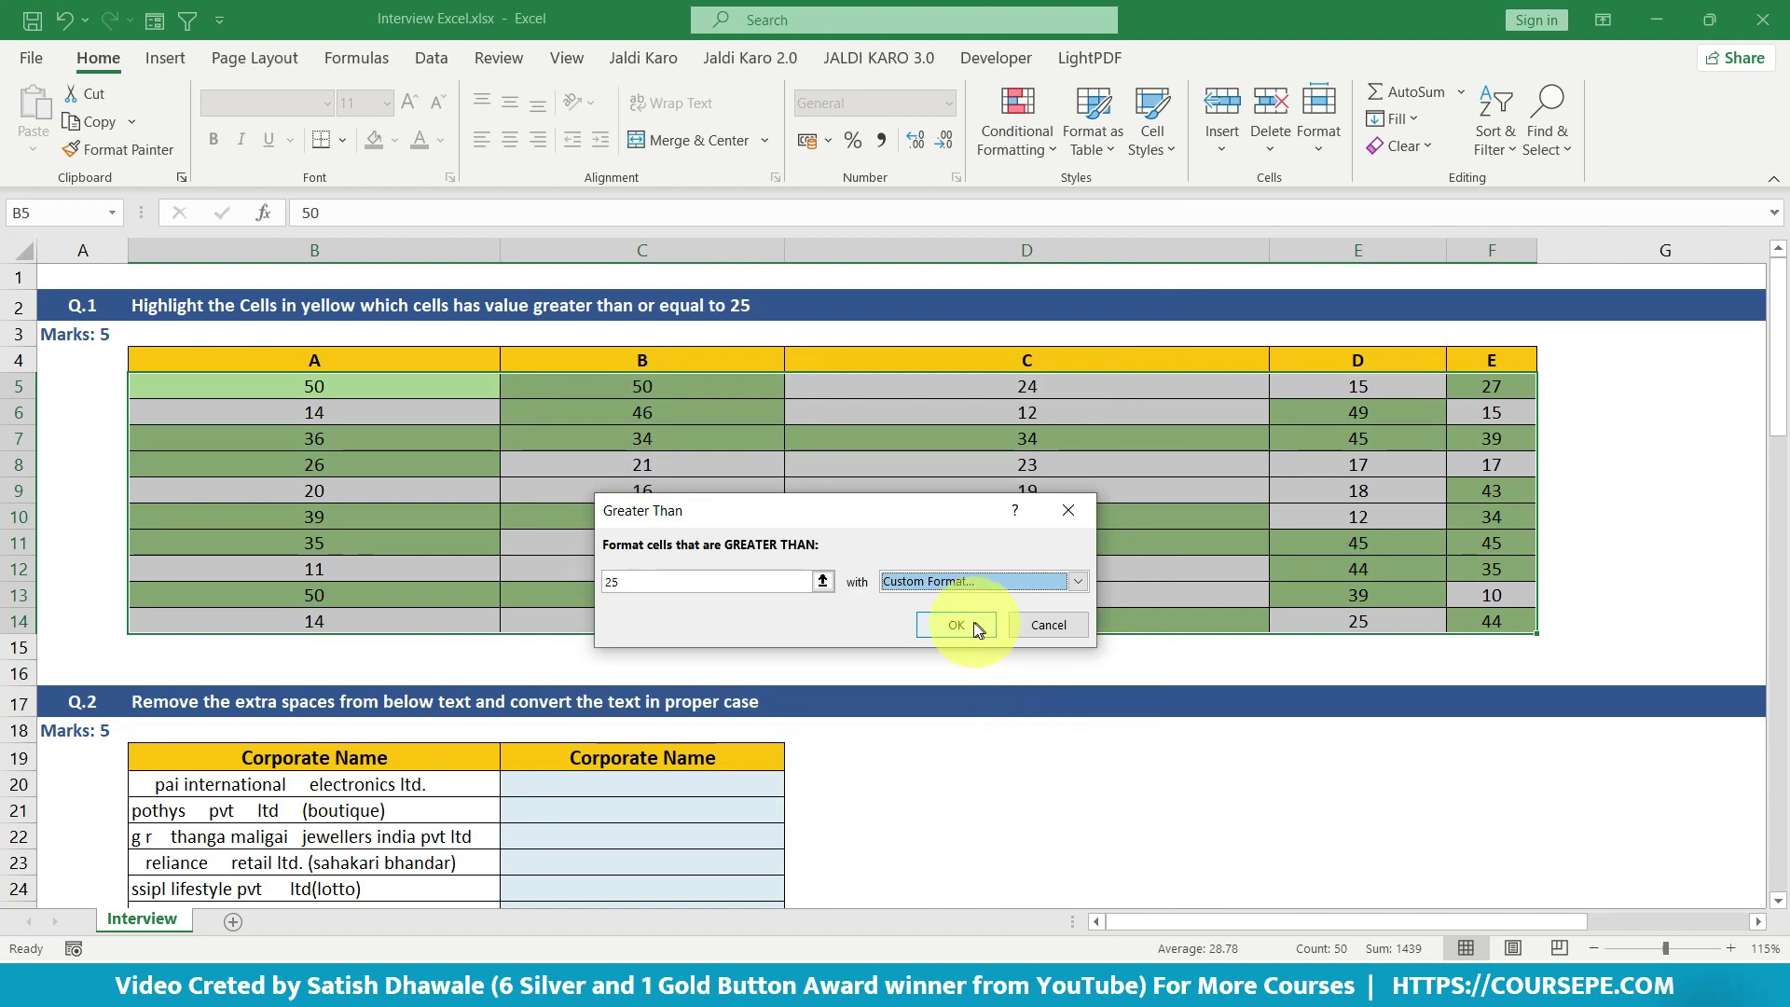
click(973, 621)
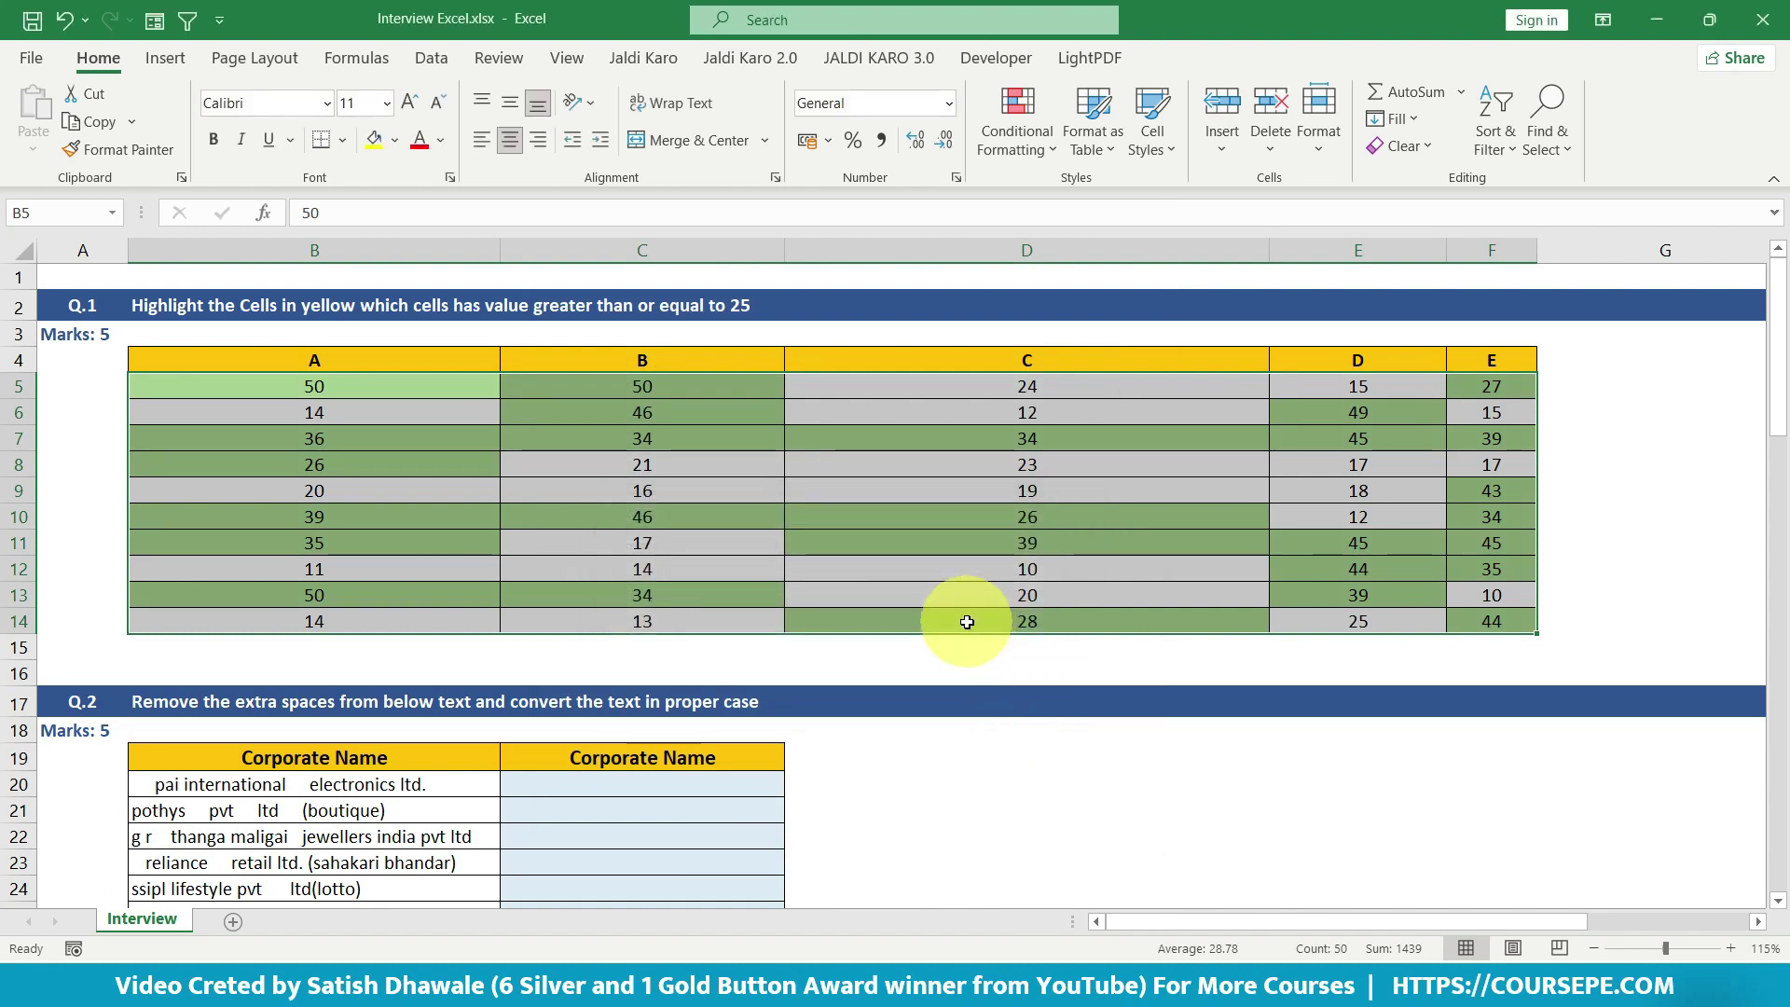
- Add an Equal To 25 highlight rule using a custom light green fill
click(1022, 136)
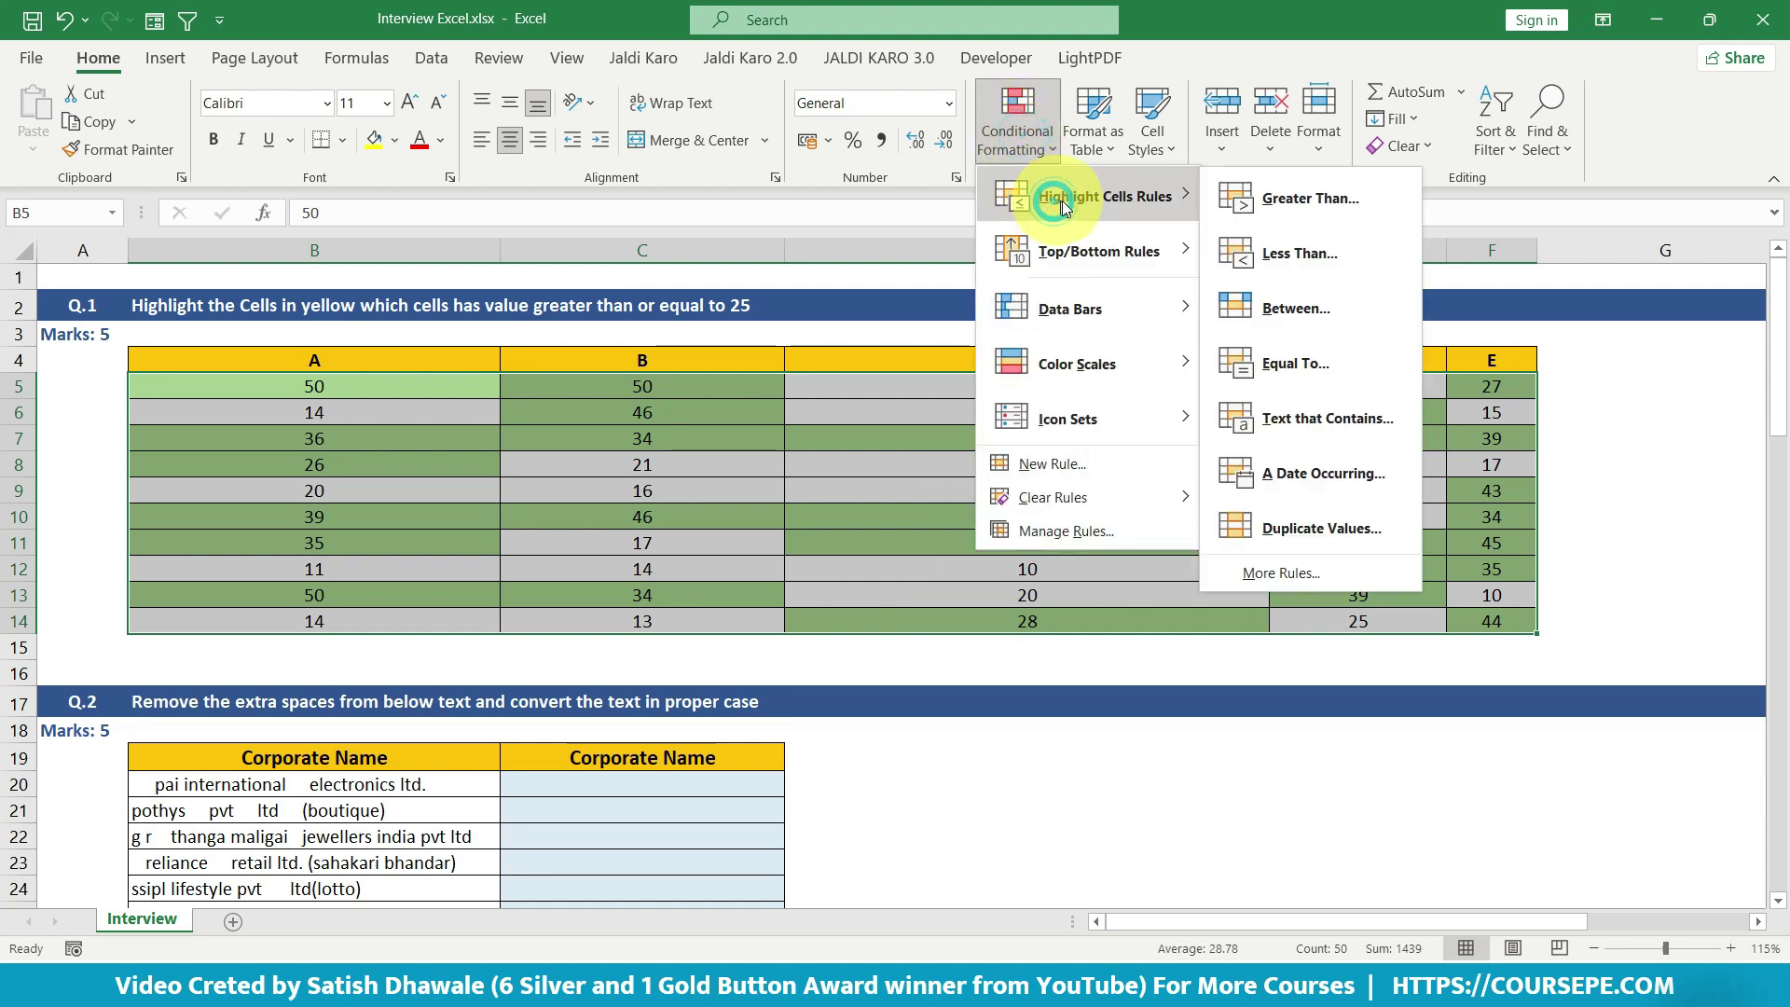
mouse_move(1103, 196)
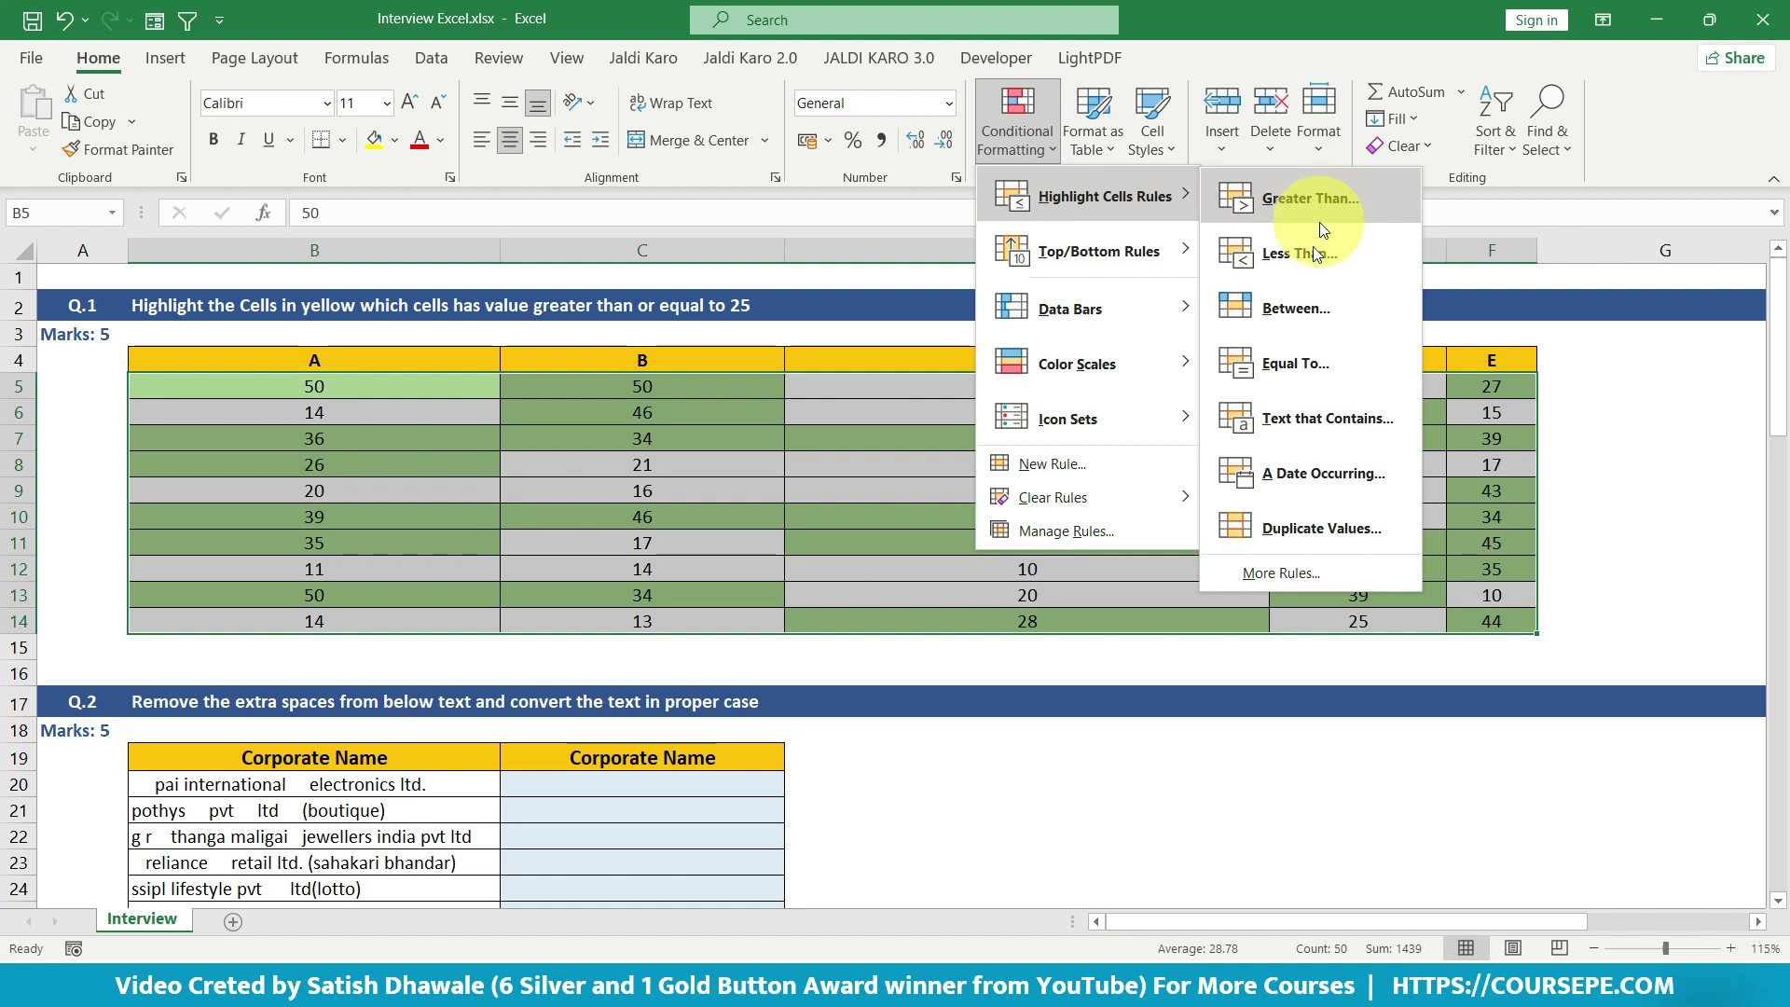
click(946, 519)
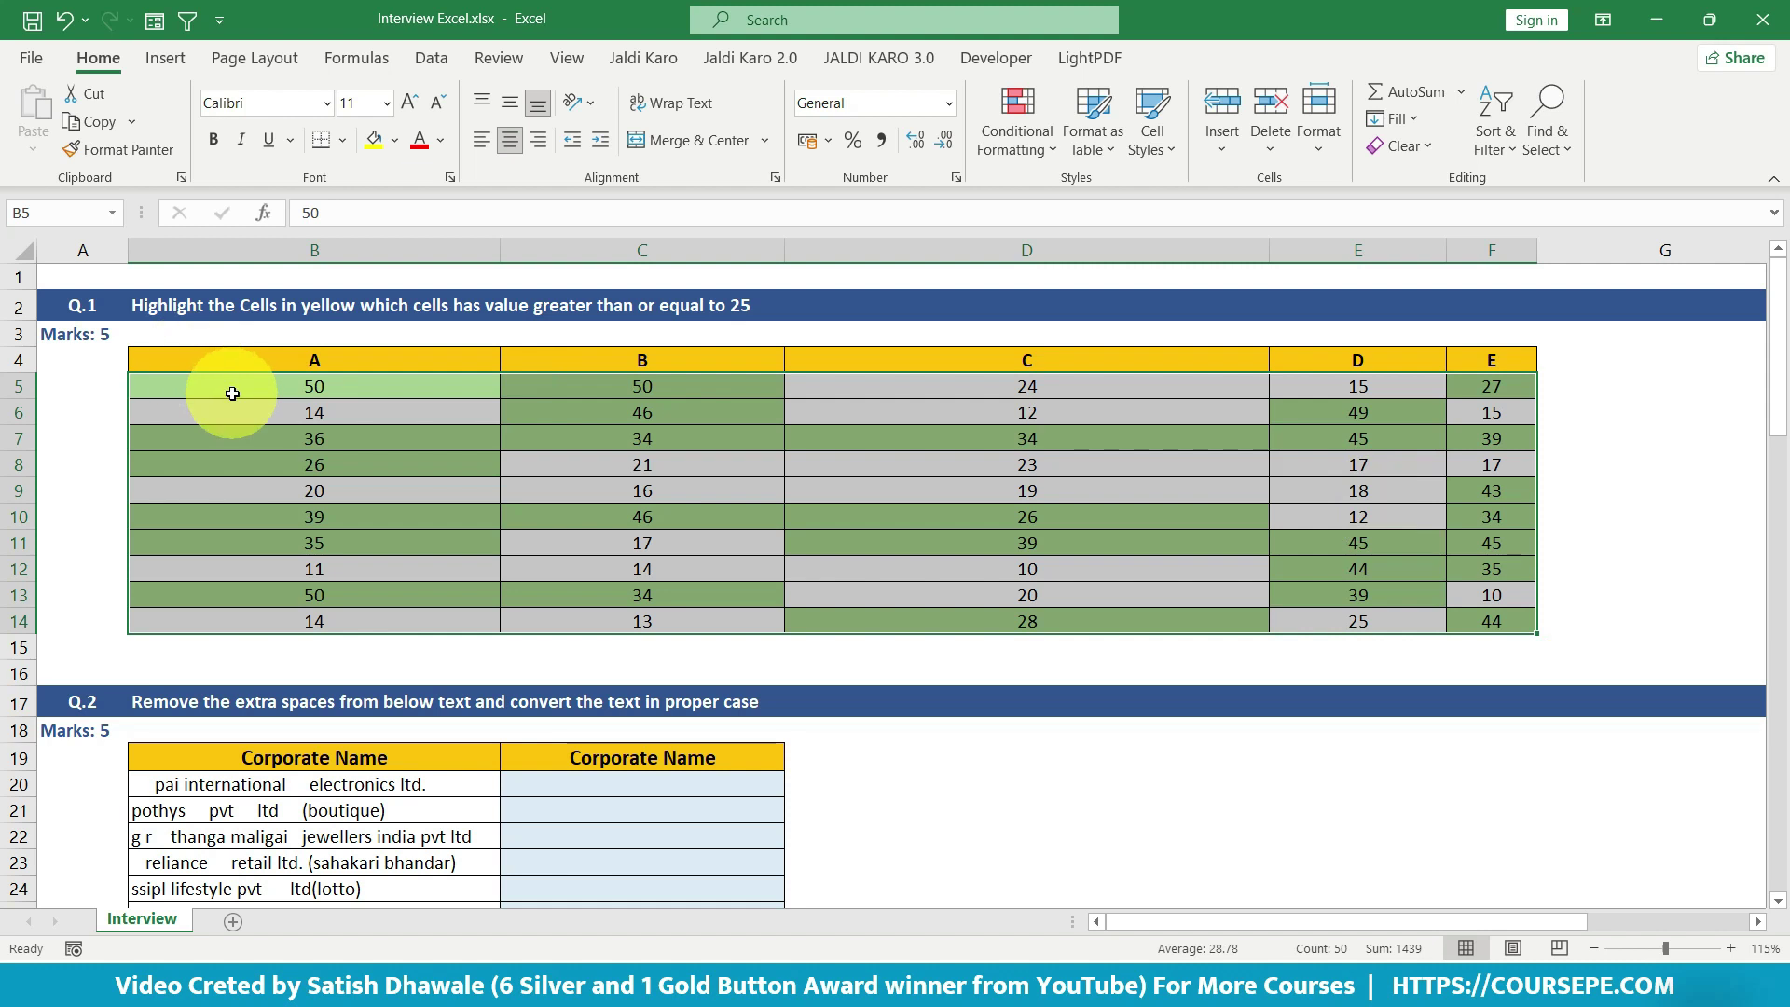
click(1015, 149)
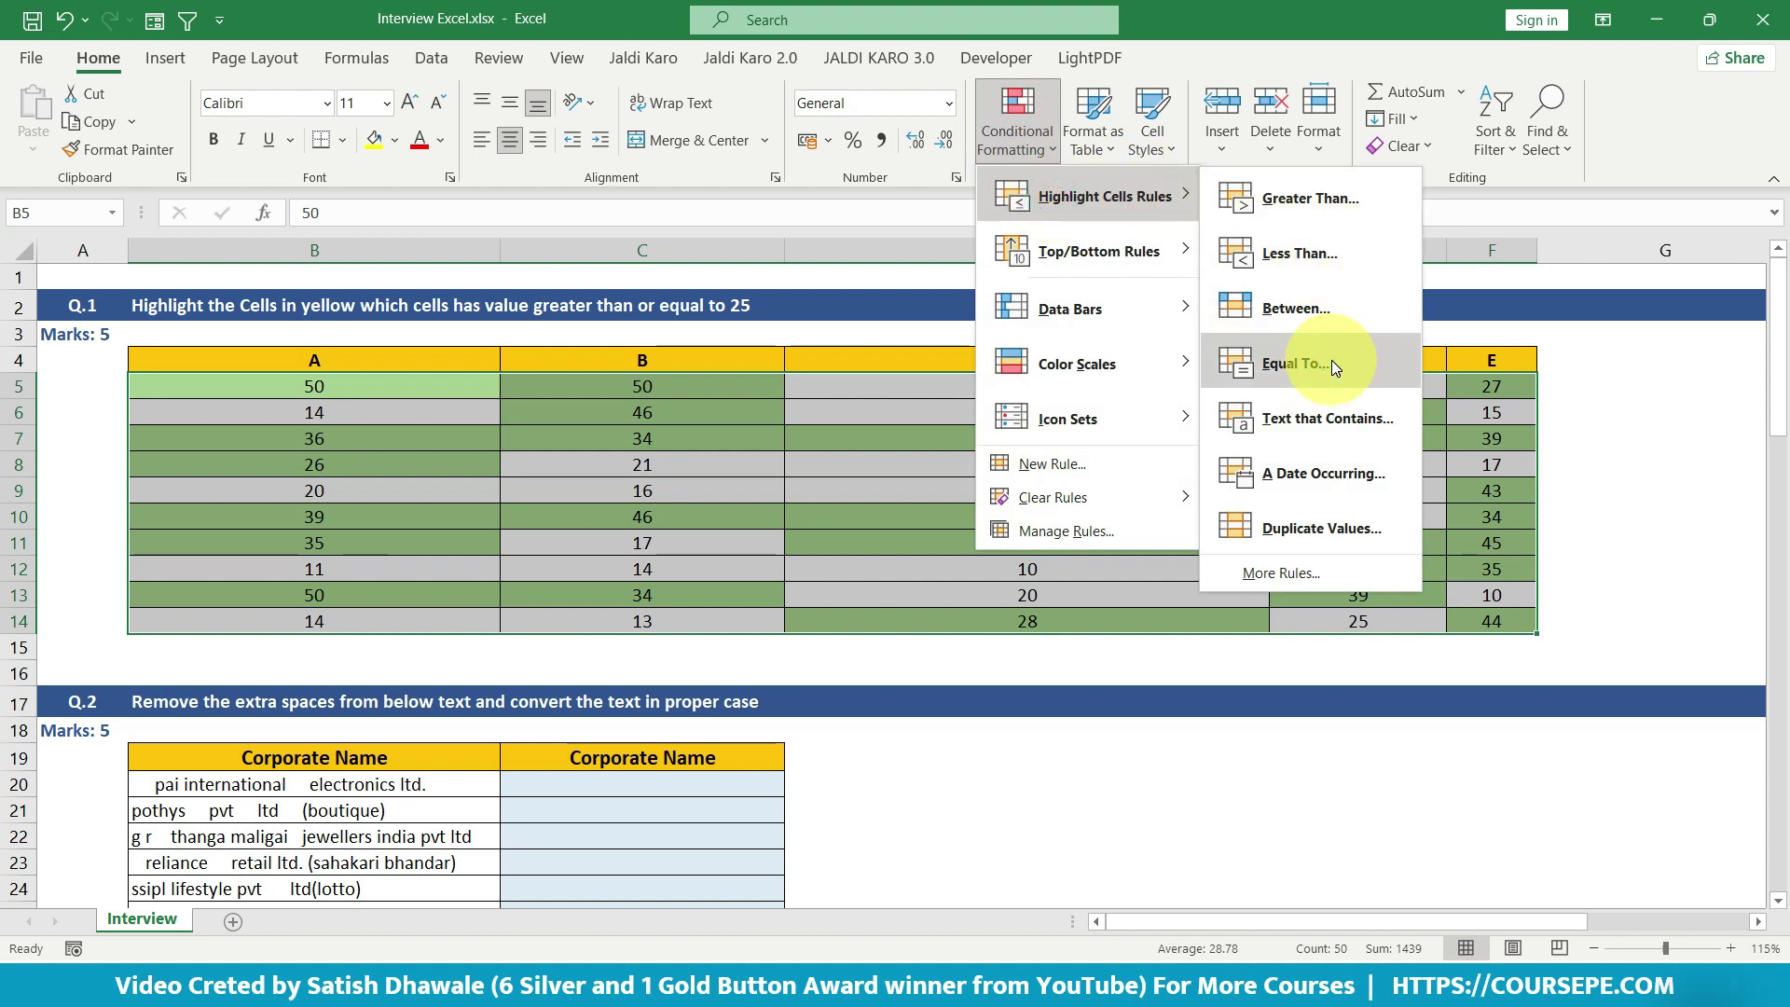
click(1332, 363)
text(30)
text(25)
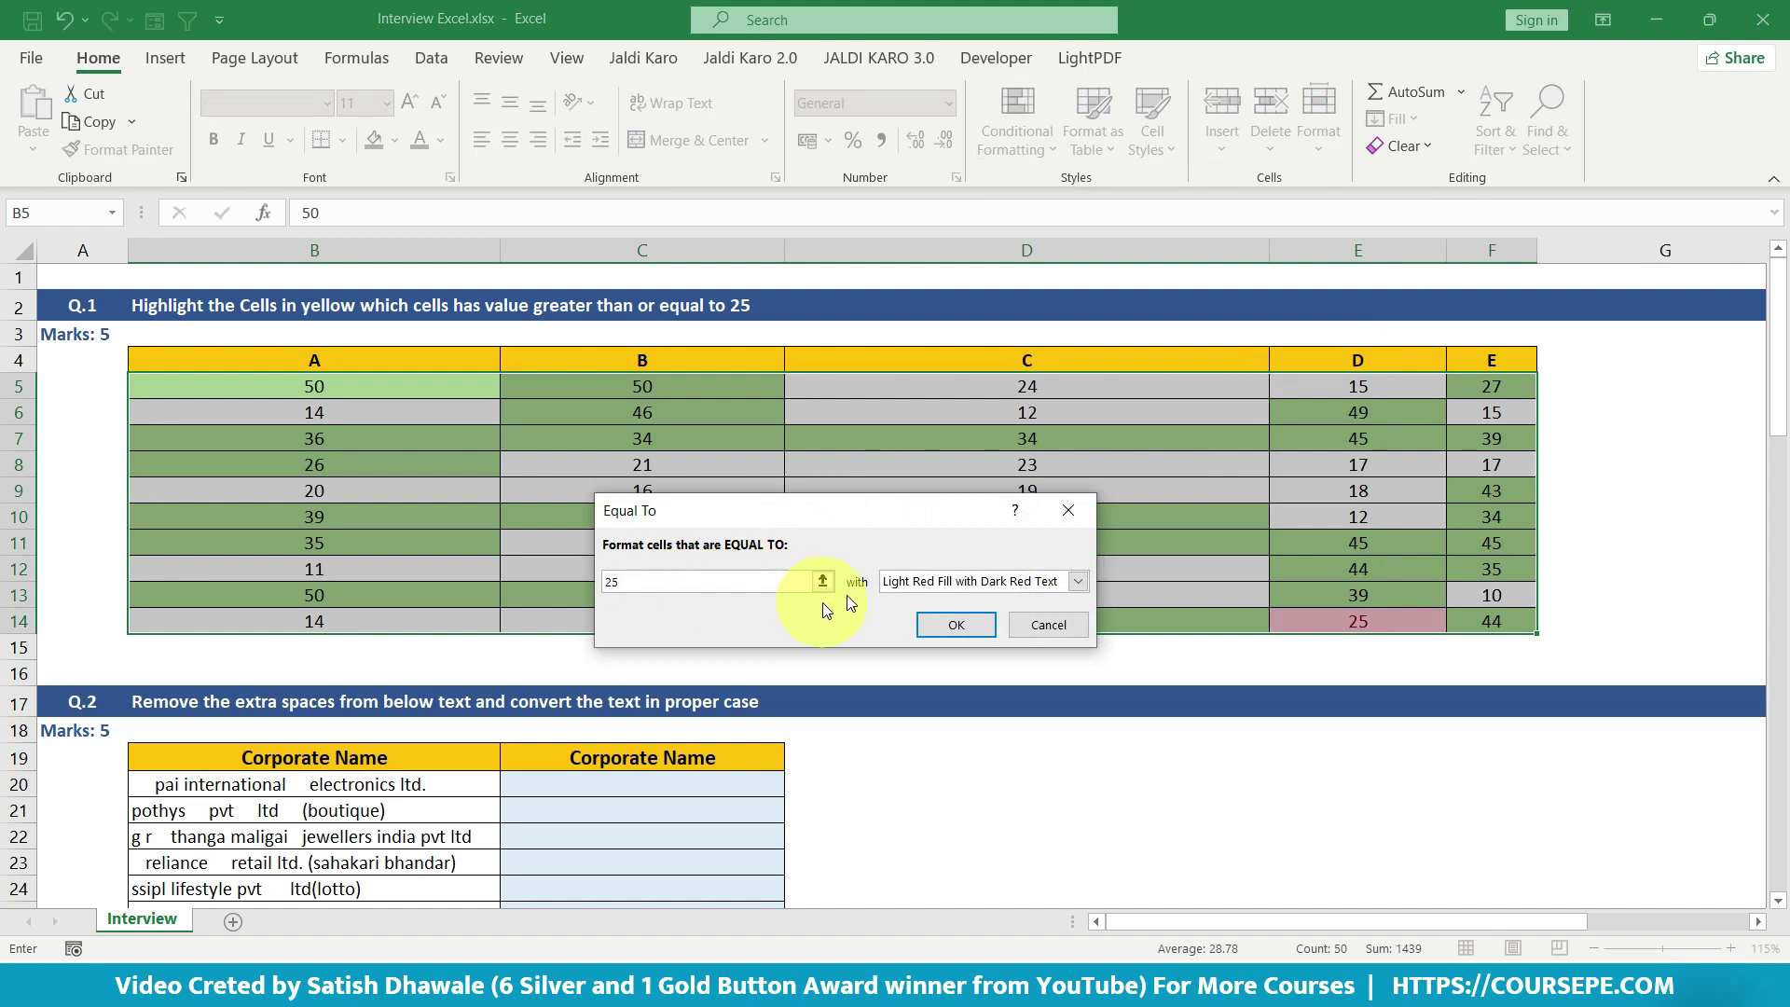
click(899, 582)
click(903, 699)
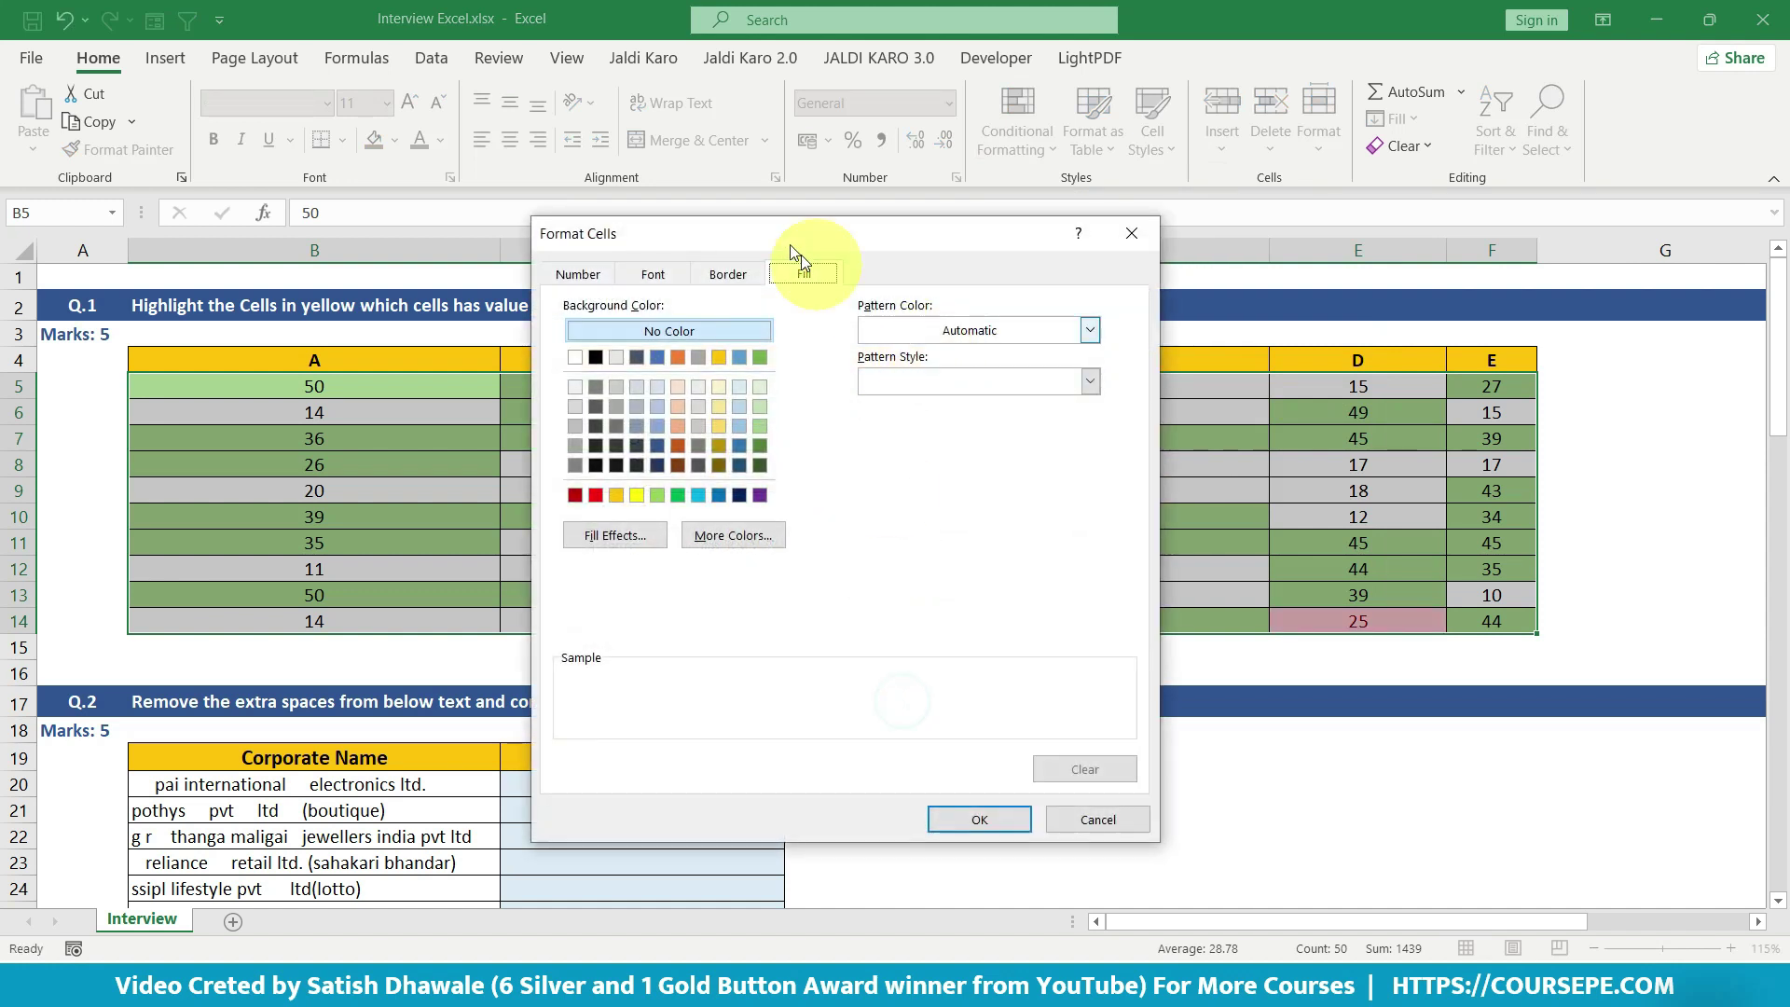
click(760, 426)
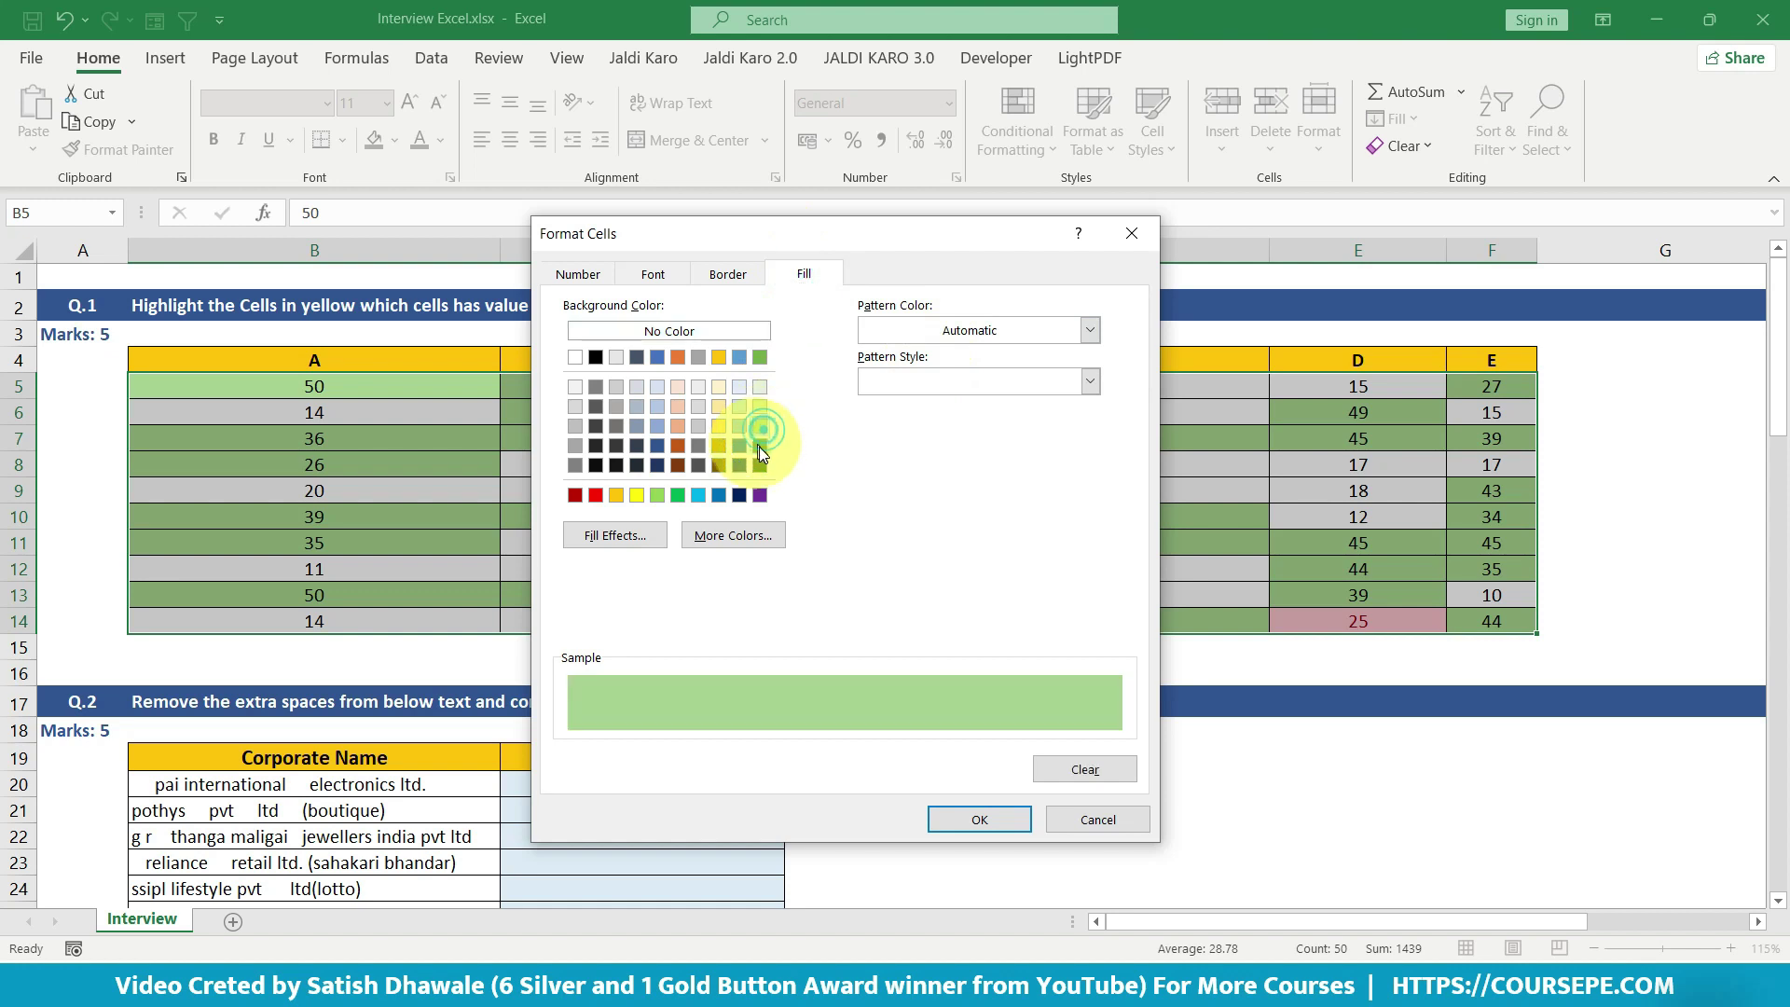
click(975, 816)
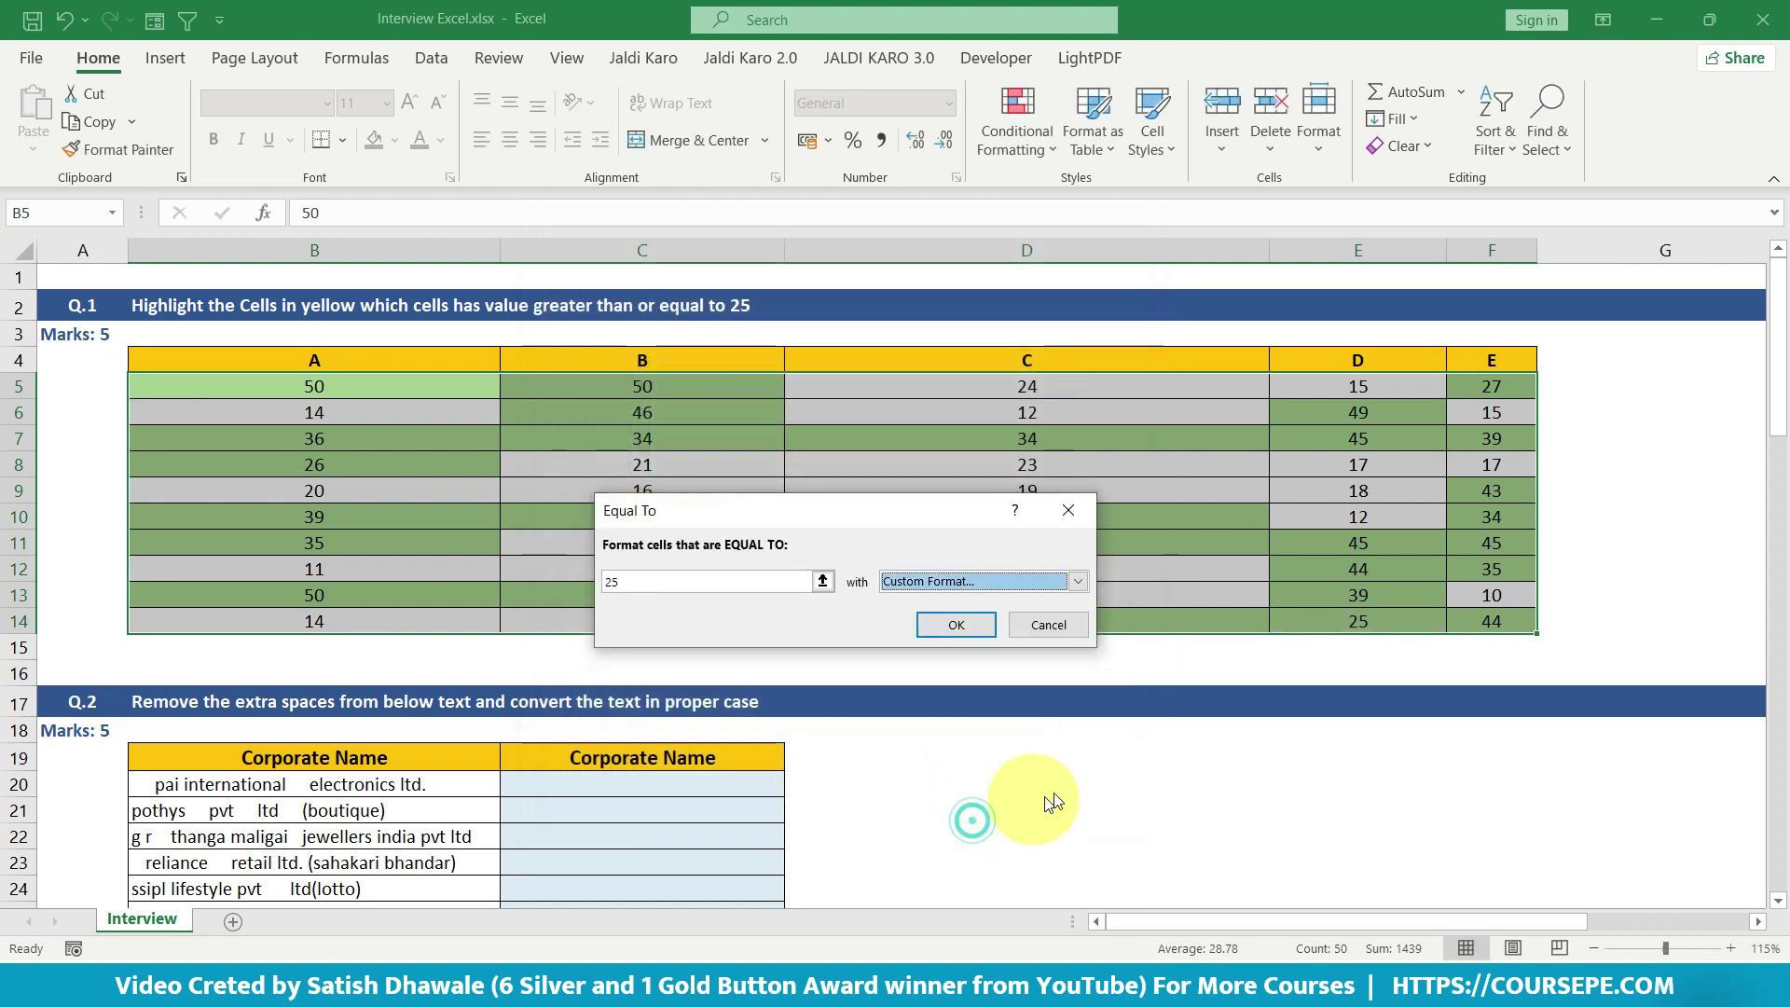
click(974, 620)
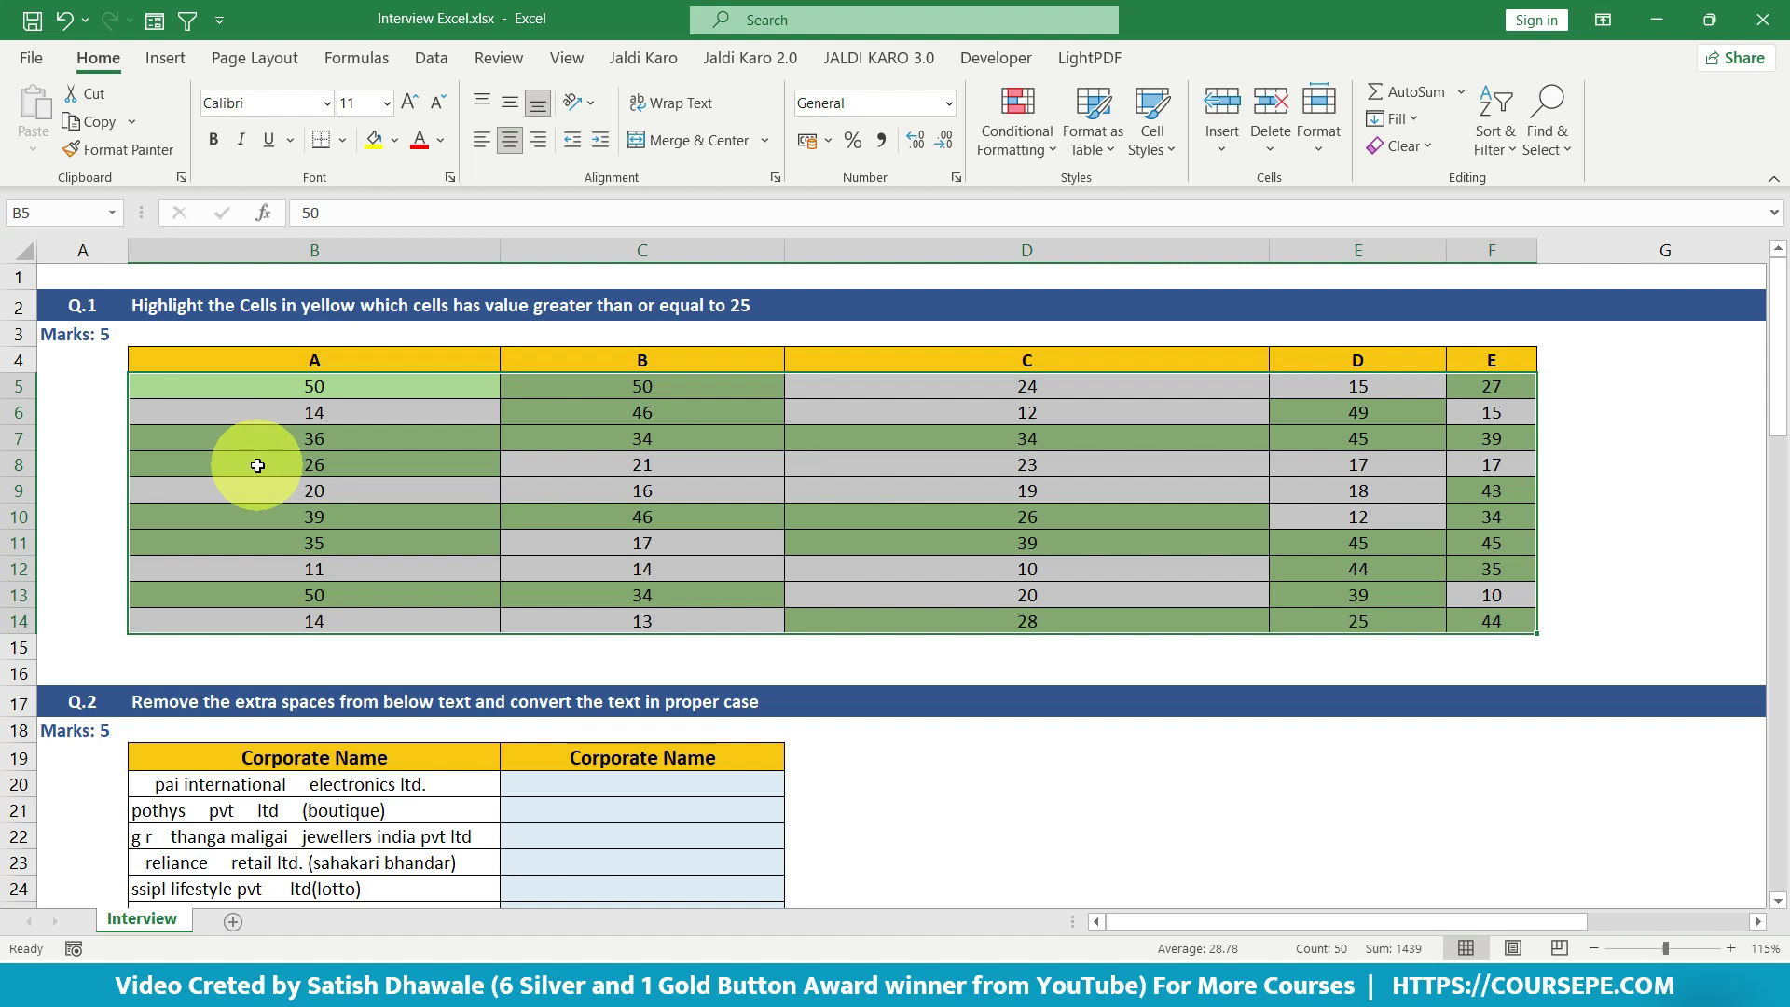
- Scroll down to the Q.2 corporate names and select answer cell C20
scroll(545, 440, down, 1)
scroll(544, 440, down, 1)
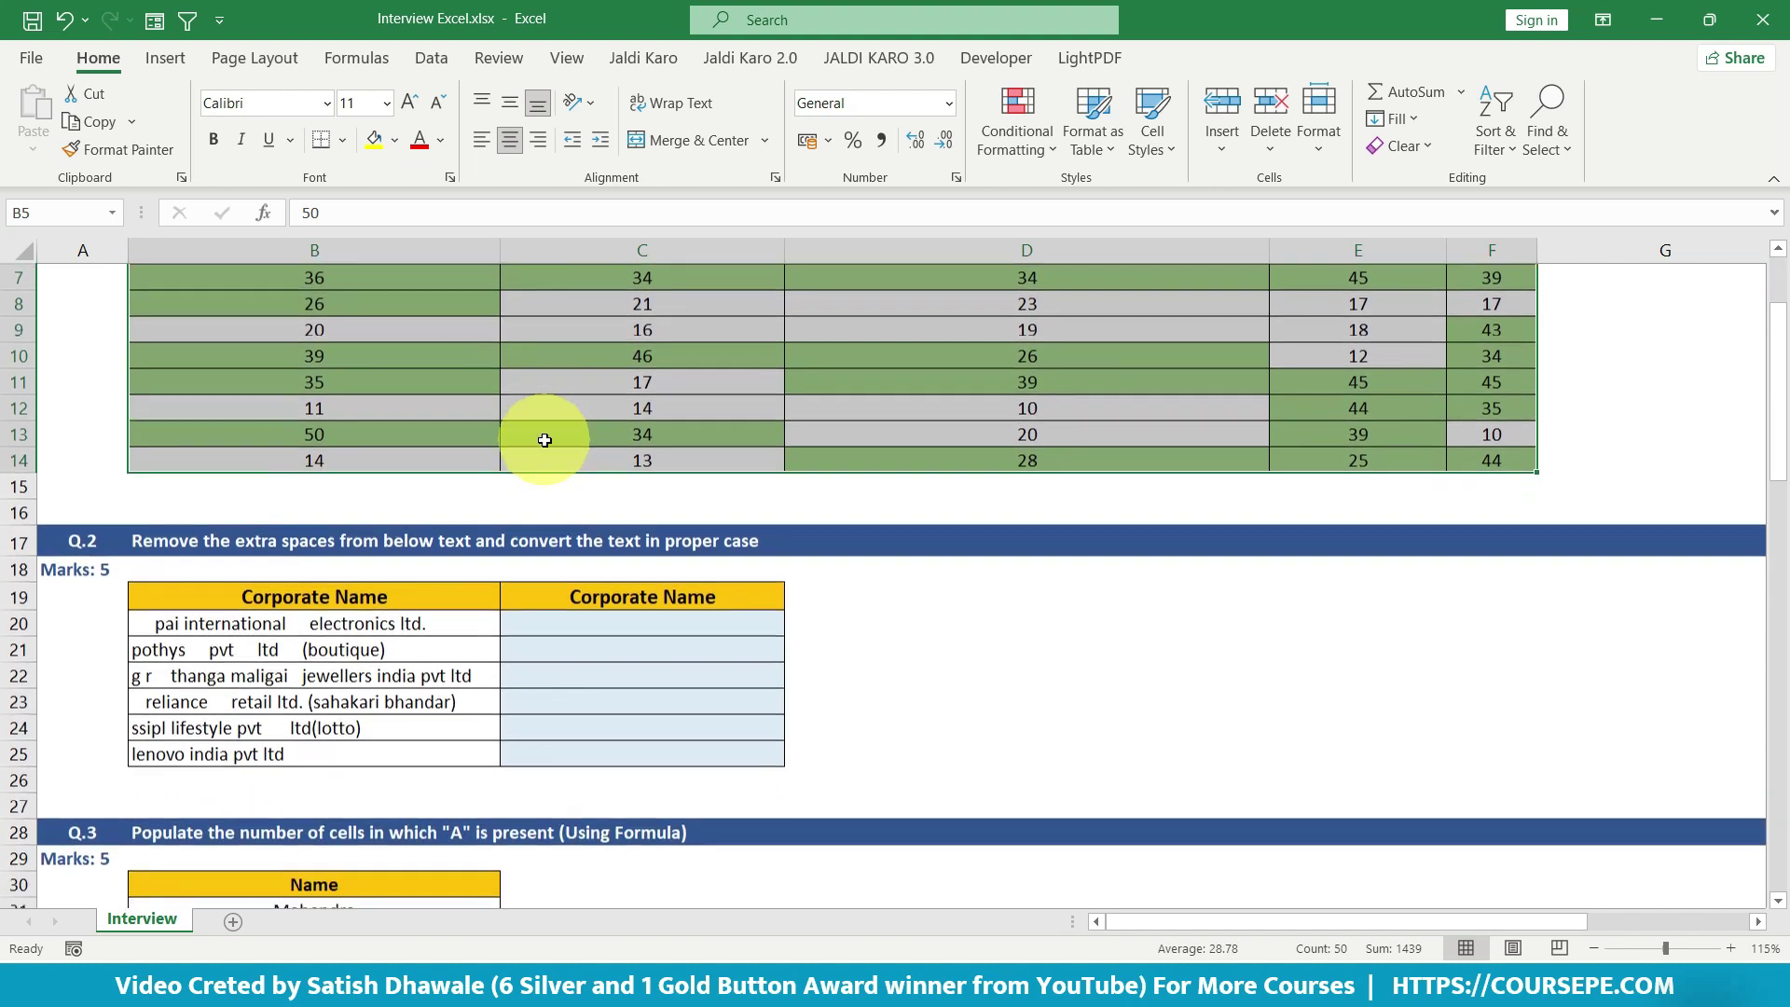
scroll(544, 441, down, 3)
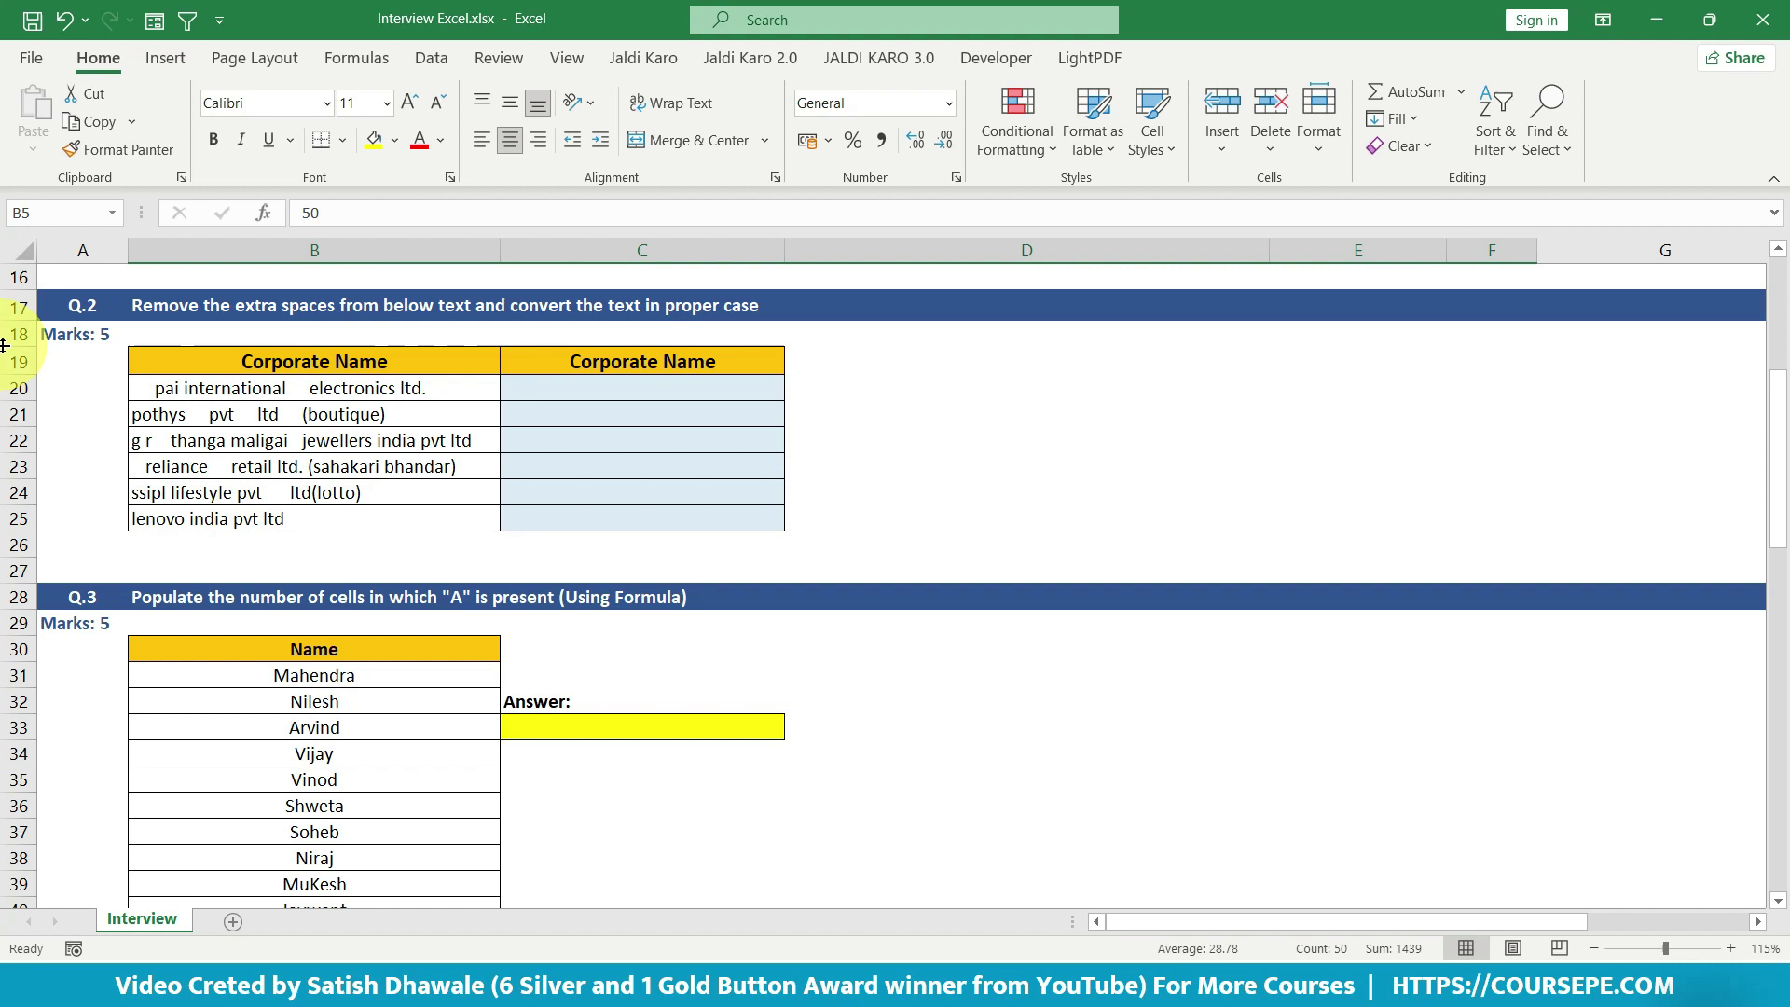
click(578, 390)
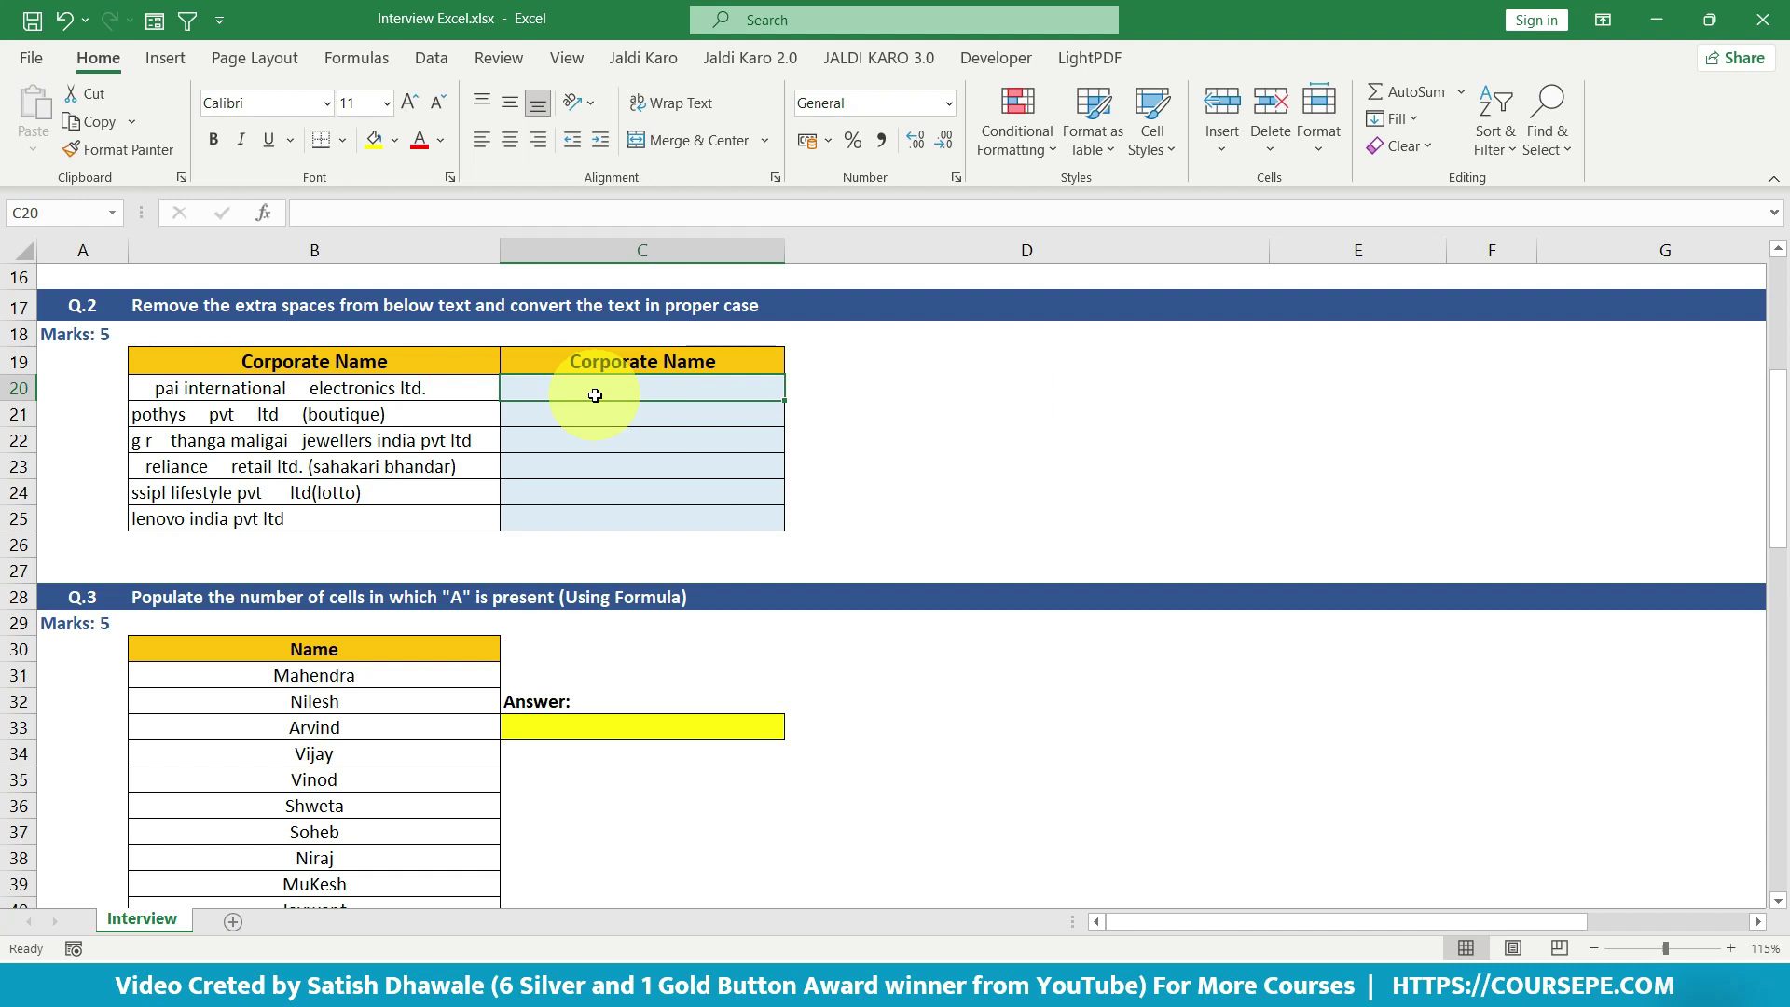
- Enter =TRIM(B20) in C20 and fill it down to C25
text(=)
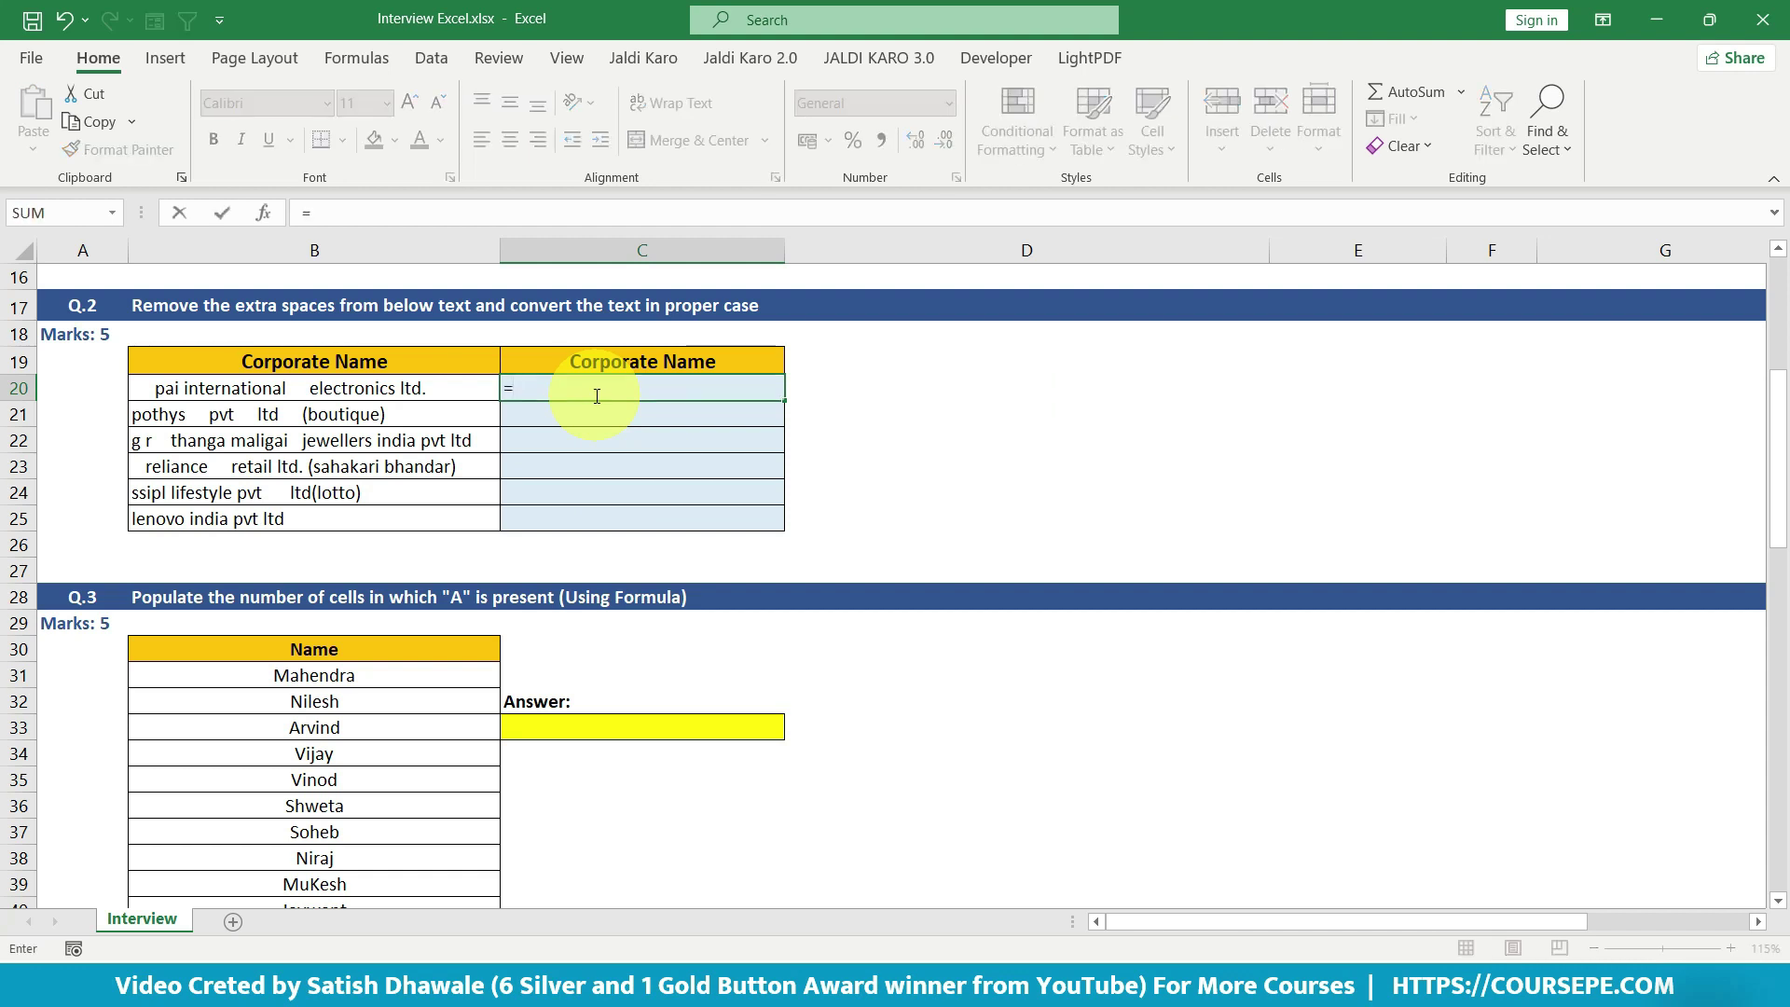
text(TRIM)
key(Tab)
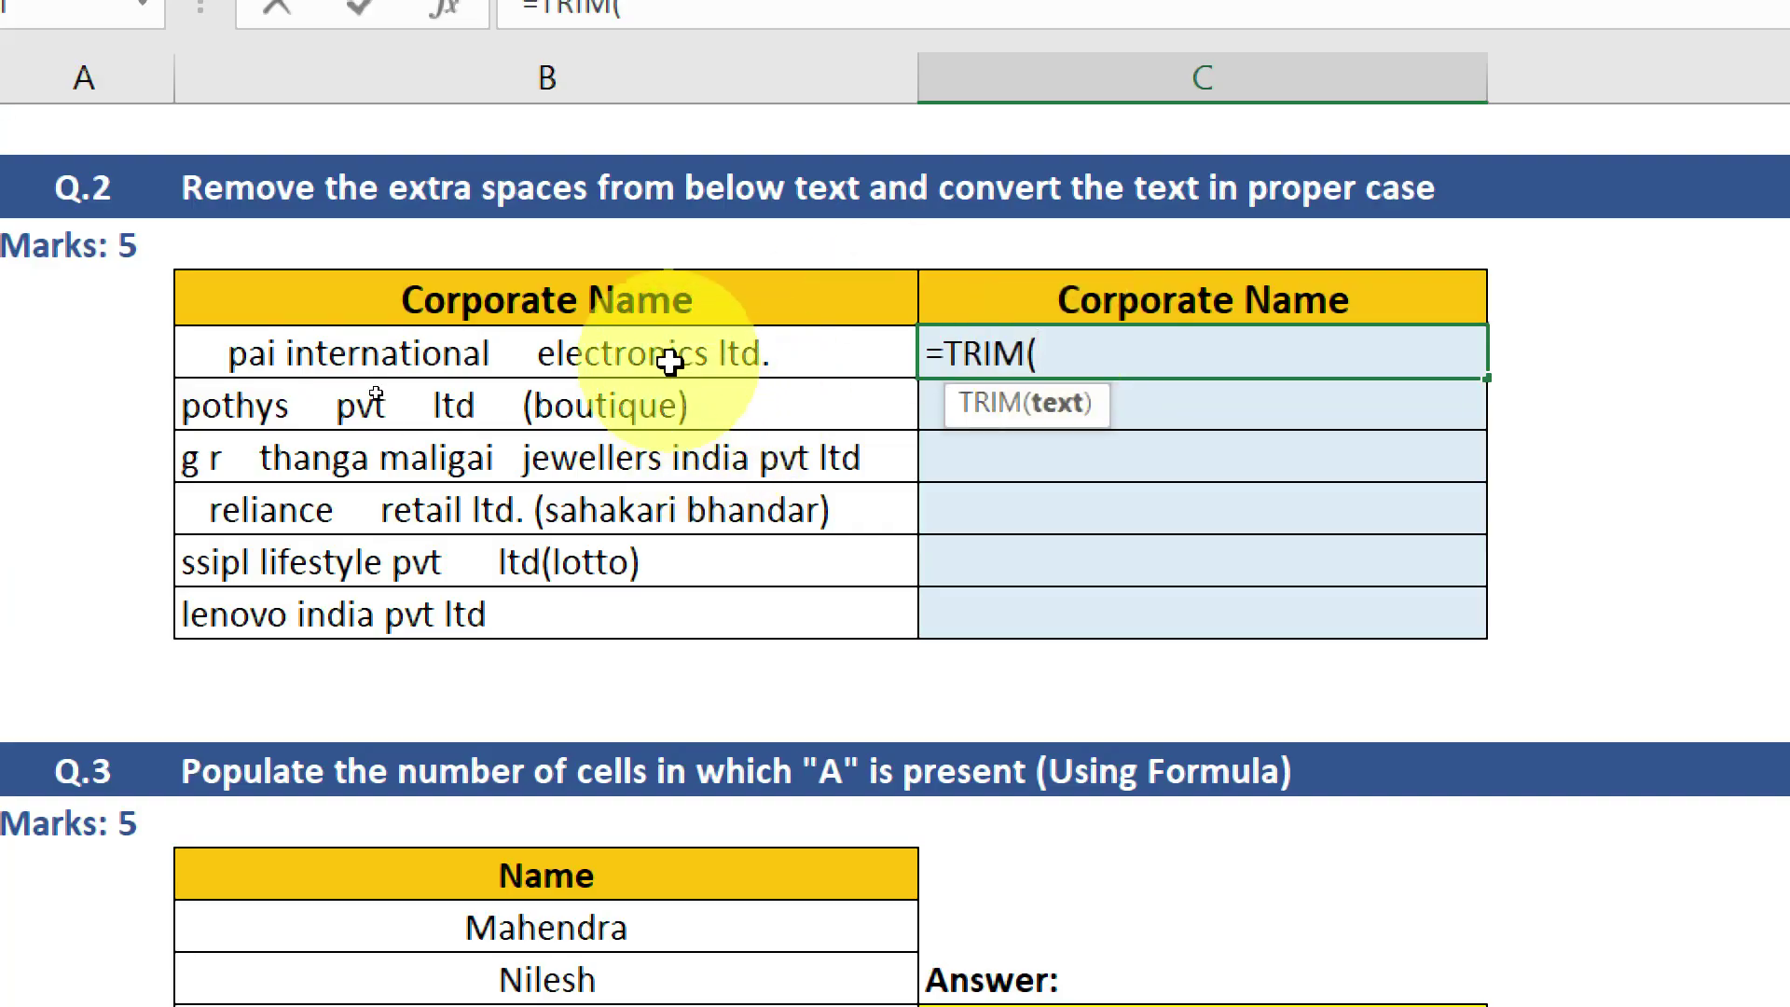
click(724, 370)
text())
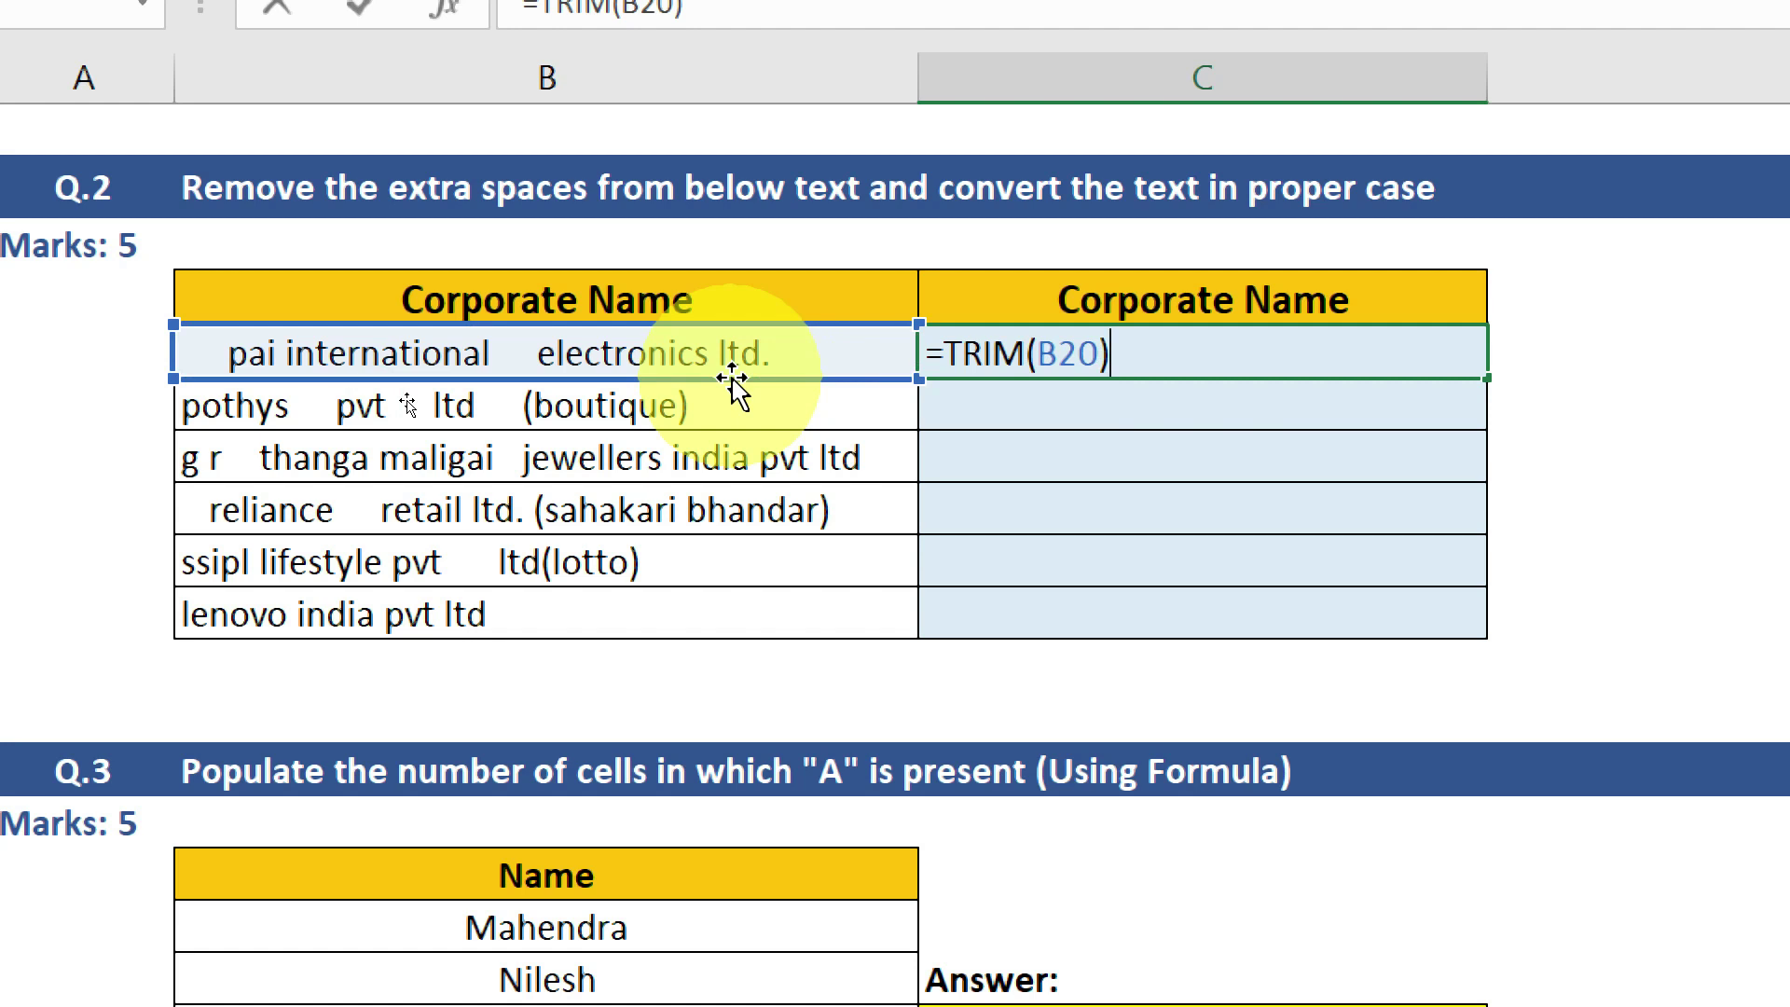
key(Return)
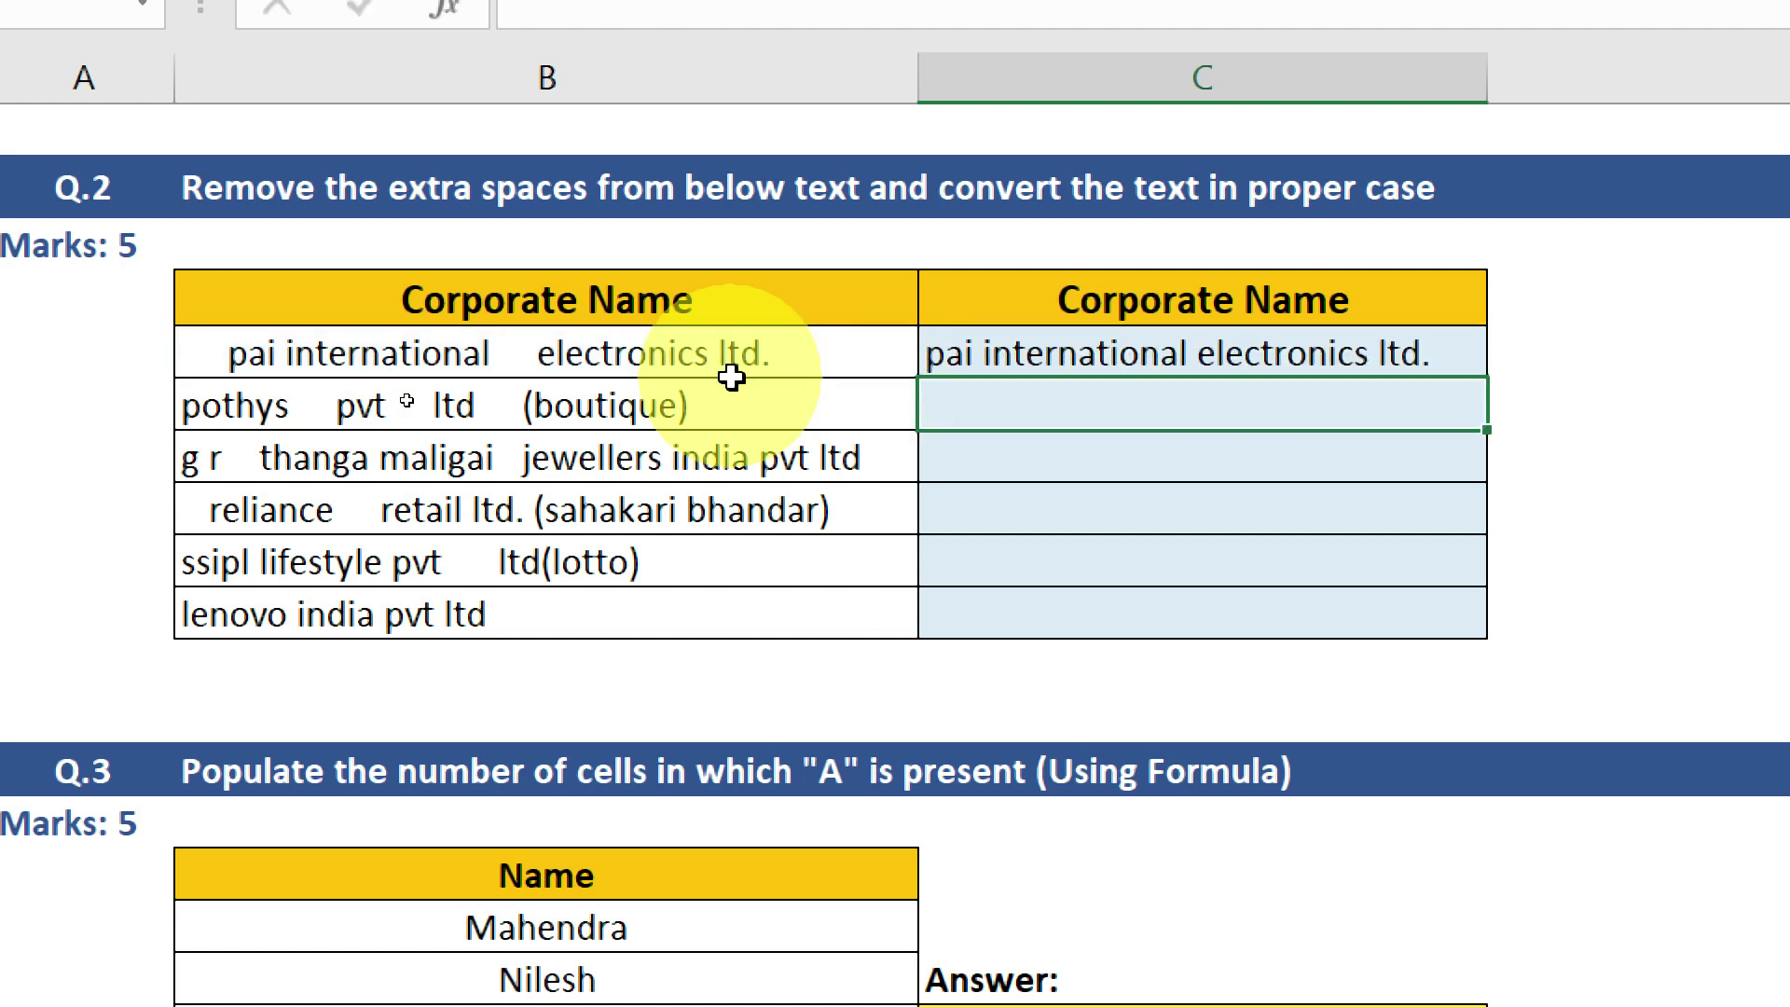
click(1065, 356)
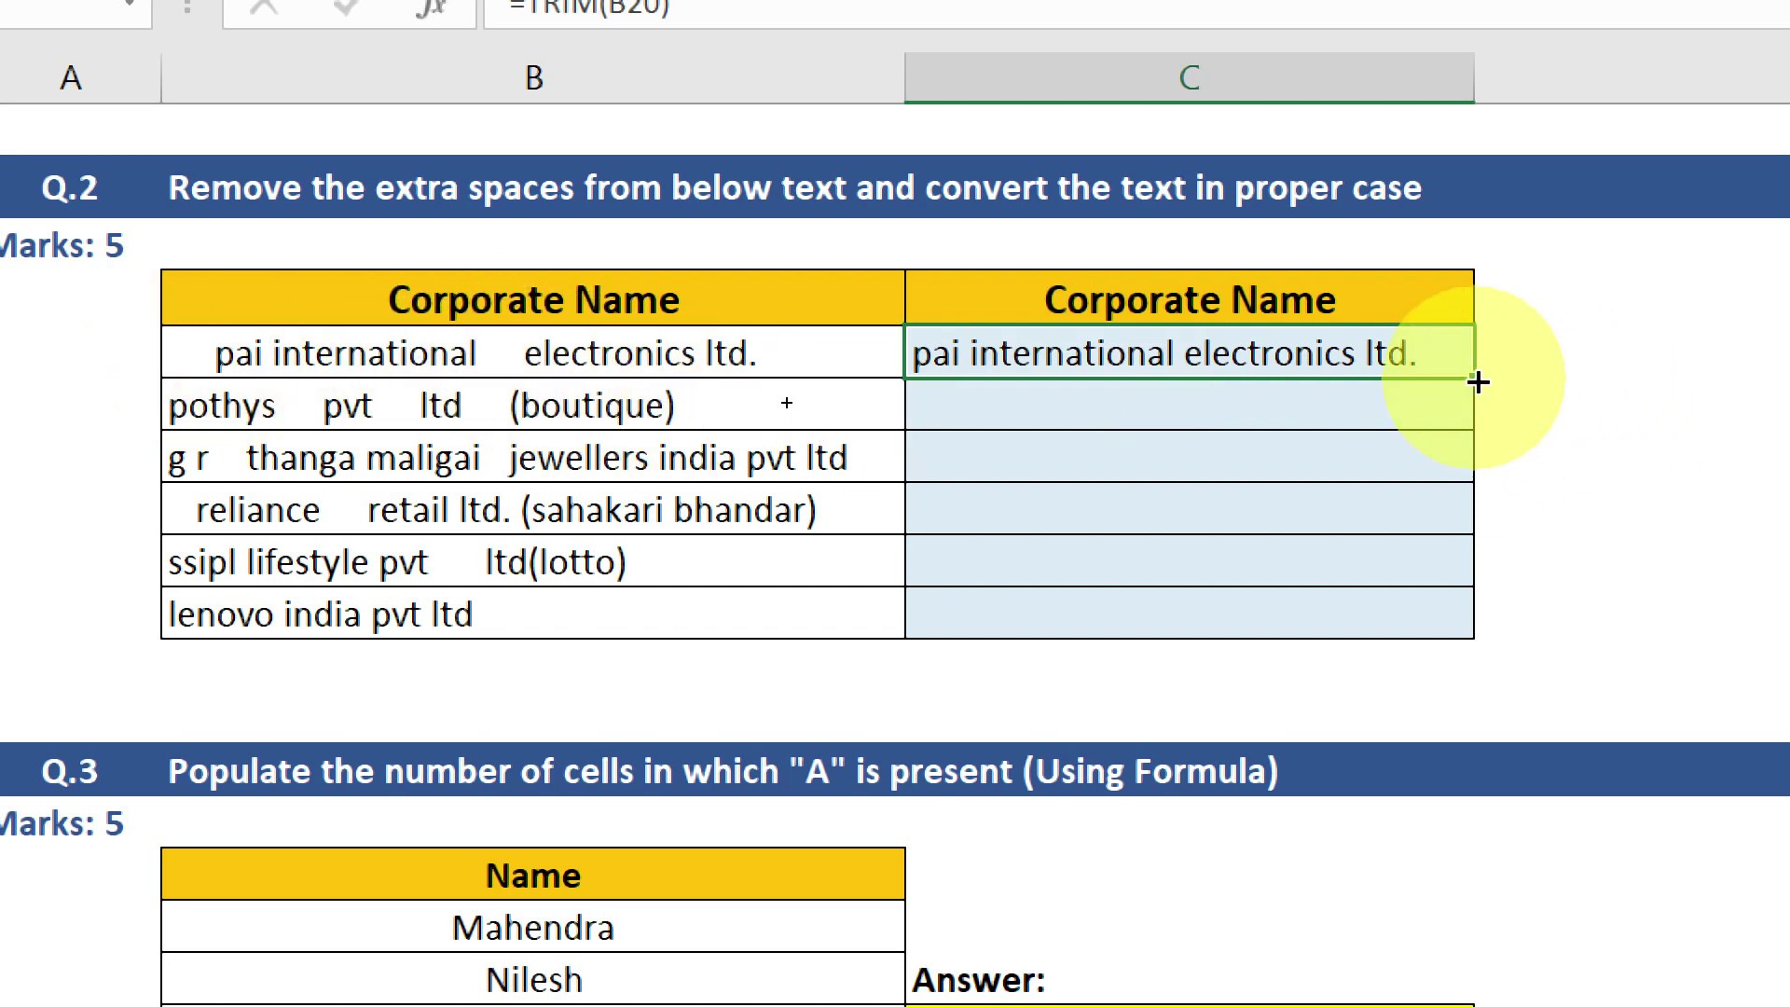
drag(1477, 380, 1460, 639)
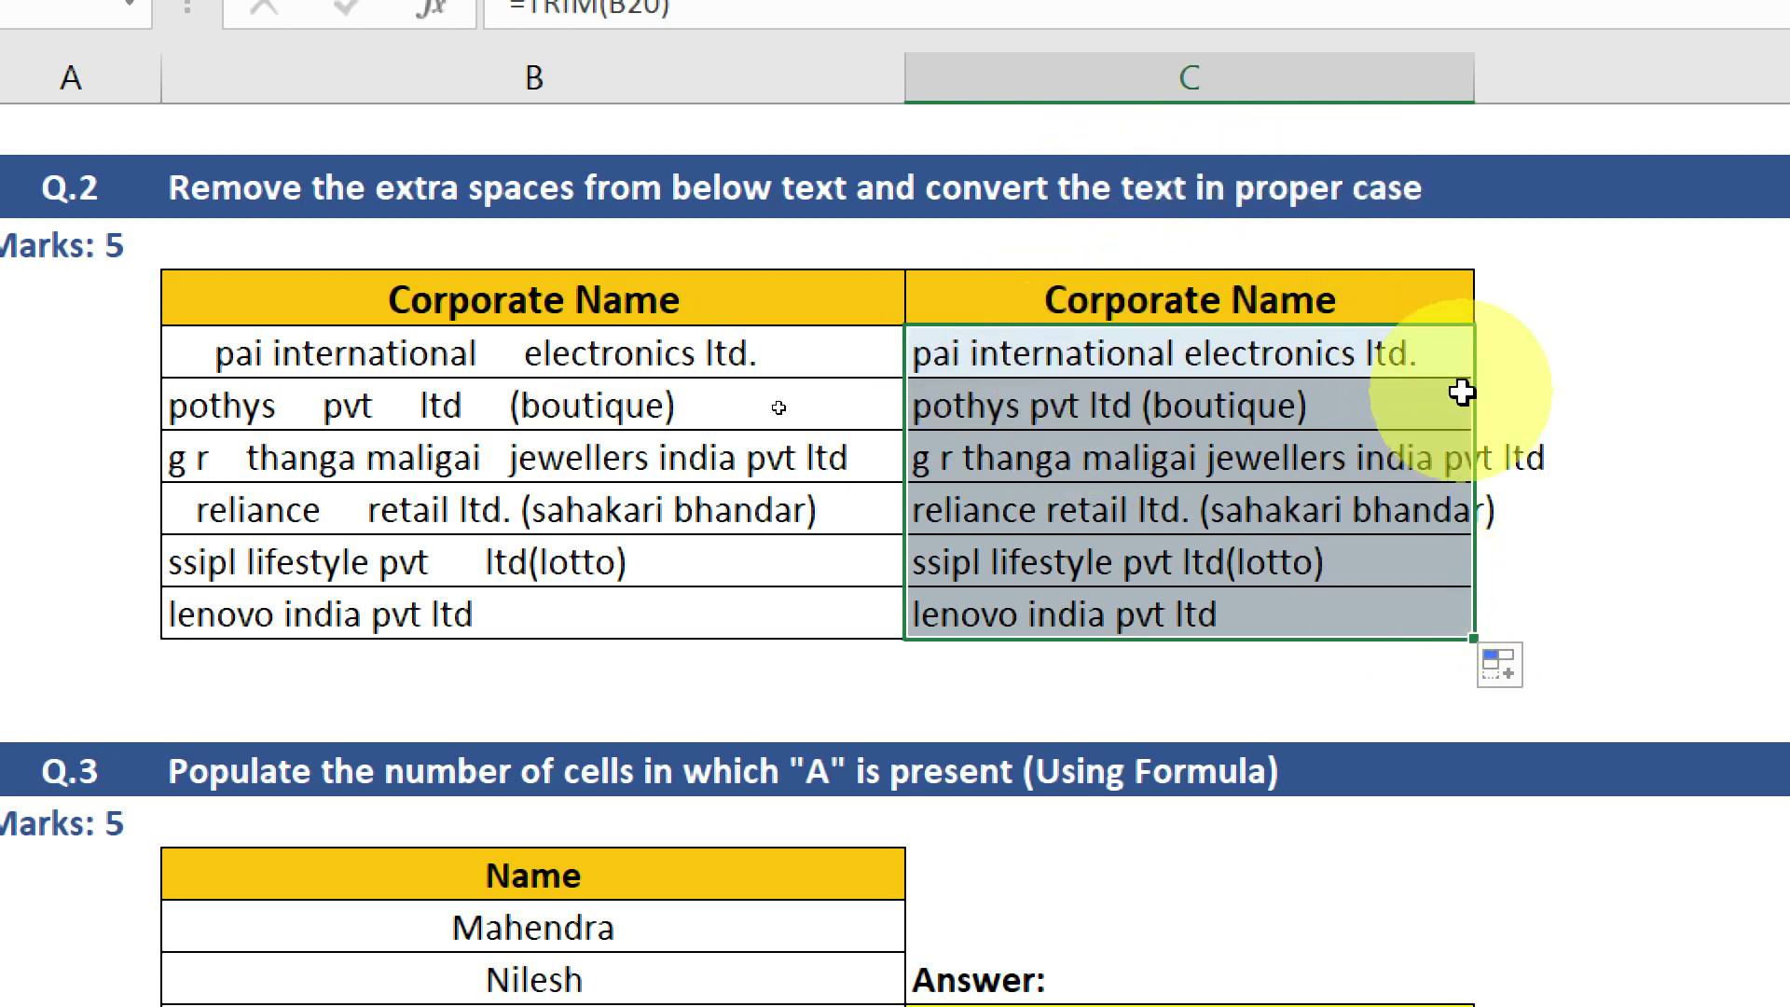
- Wrap C20's formula as =PROPER(TRIM(B20)), accepting Excel's parenthesis correction
double_click(979, 353)
click(935, 355)
text(prom)
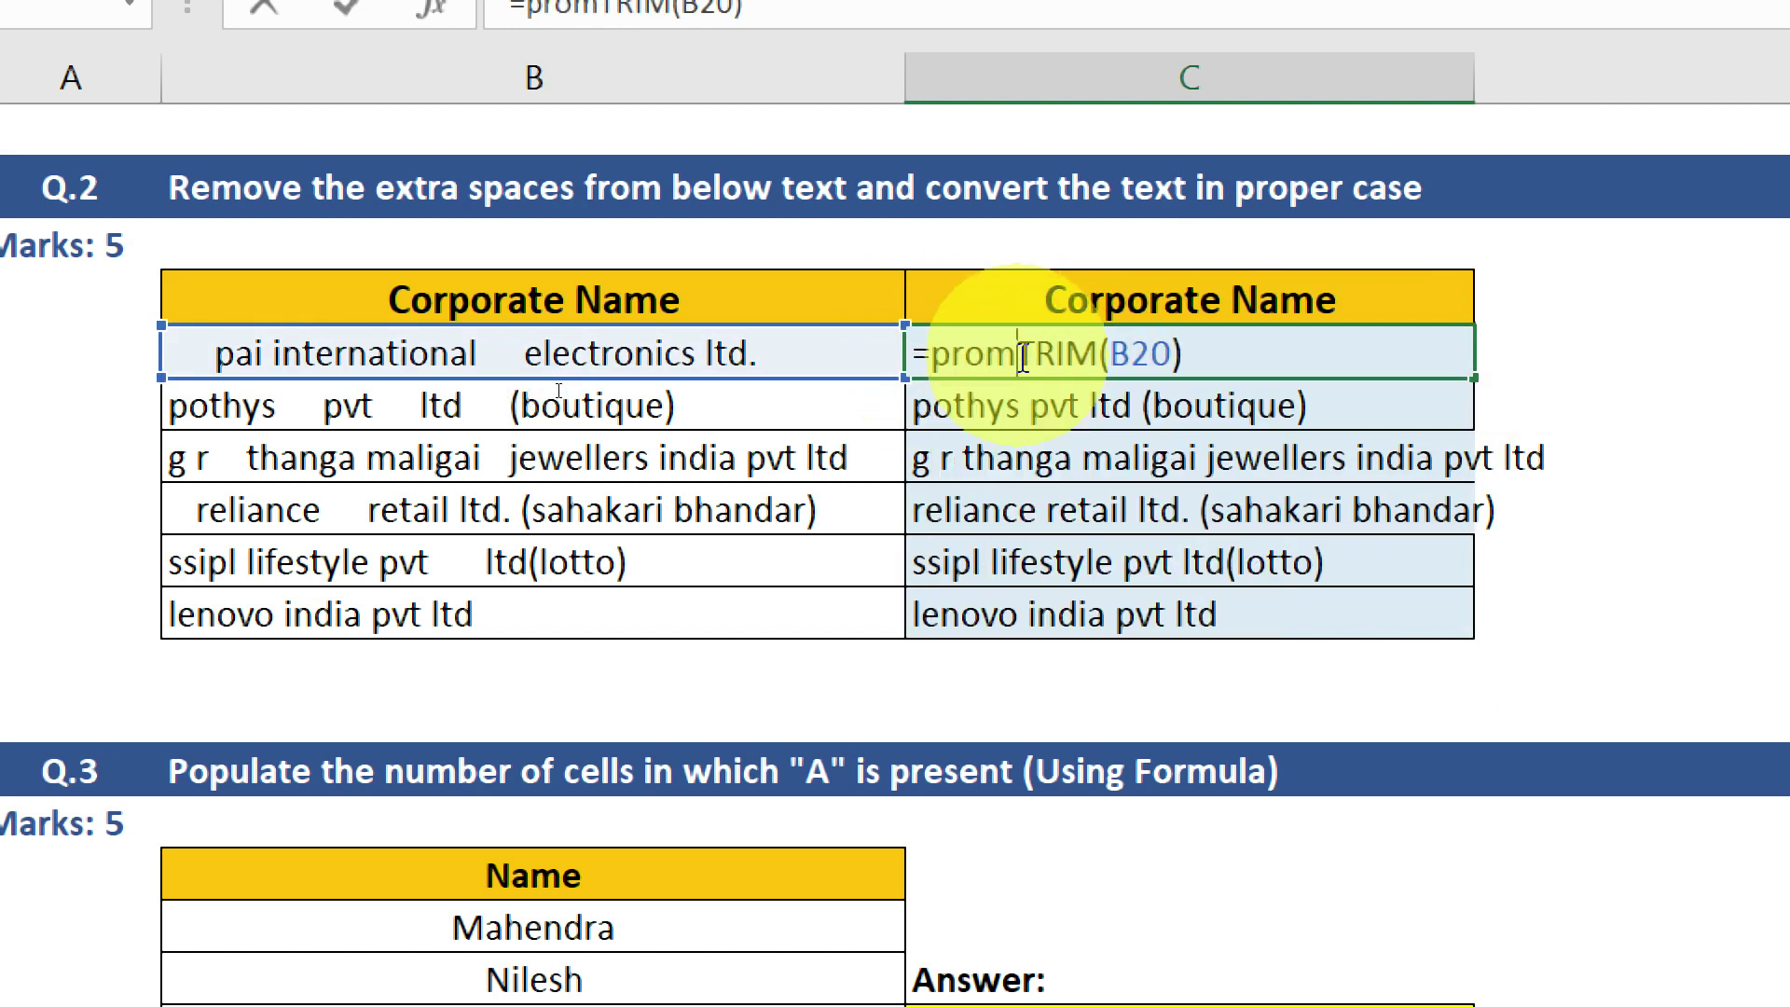
key(BackSpace)
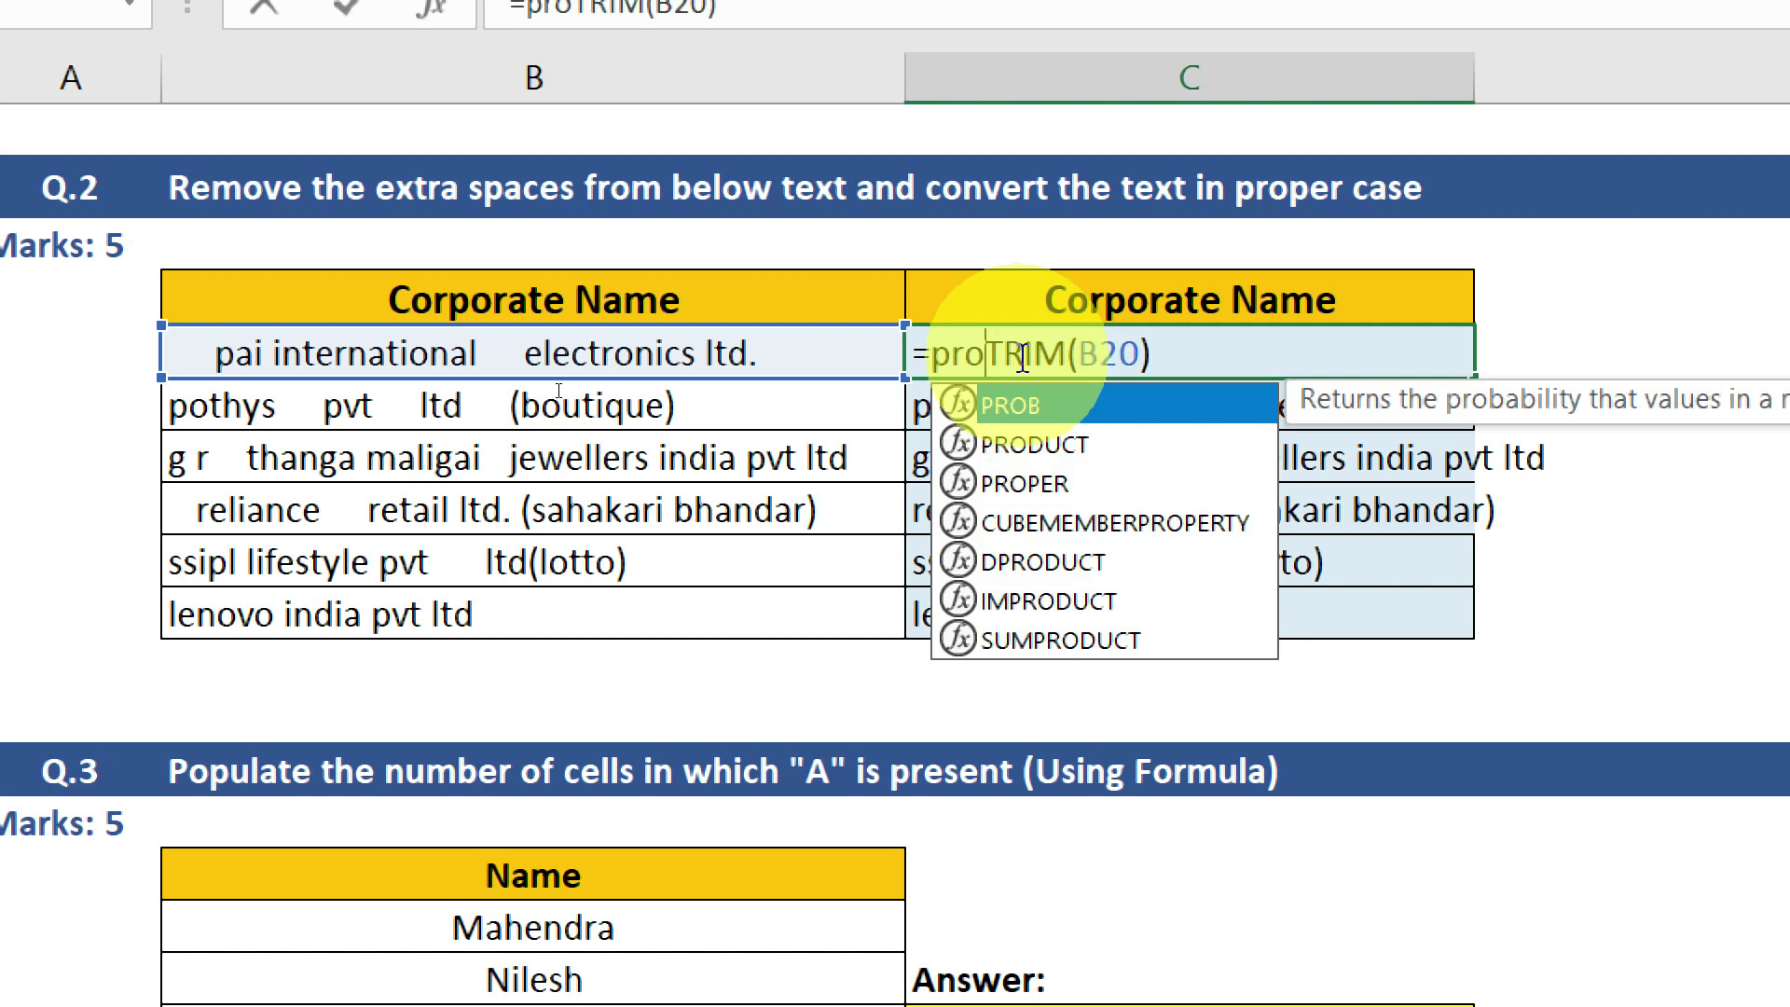
text(pe)
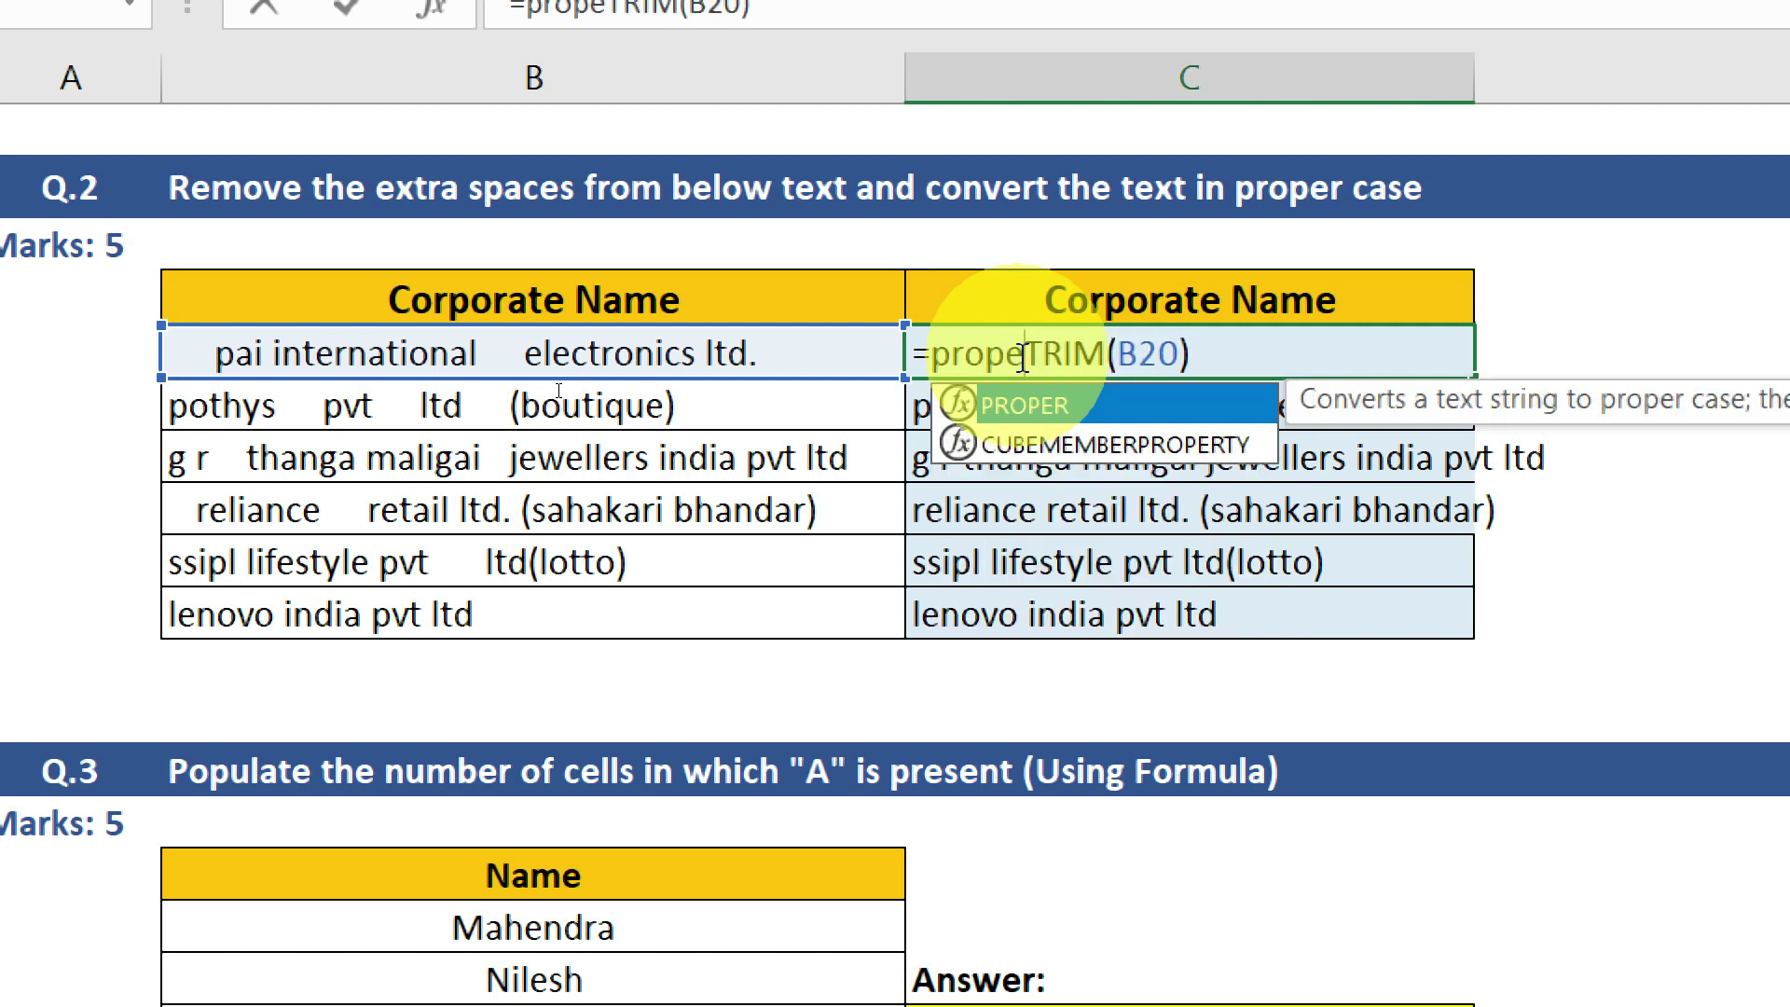
text(r)
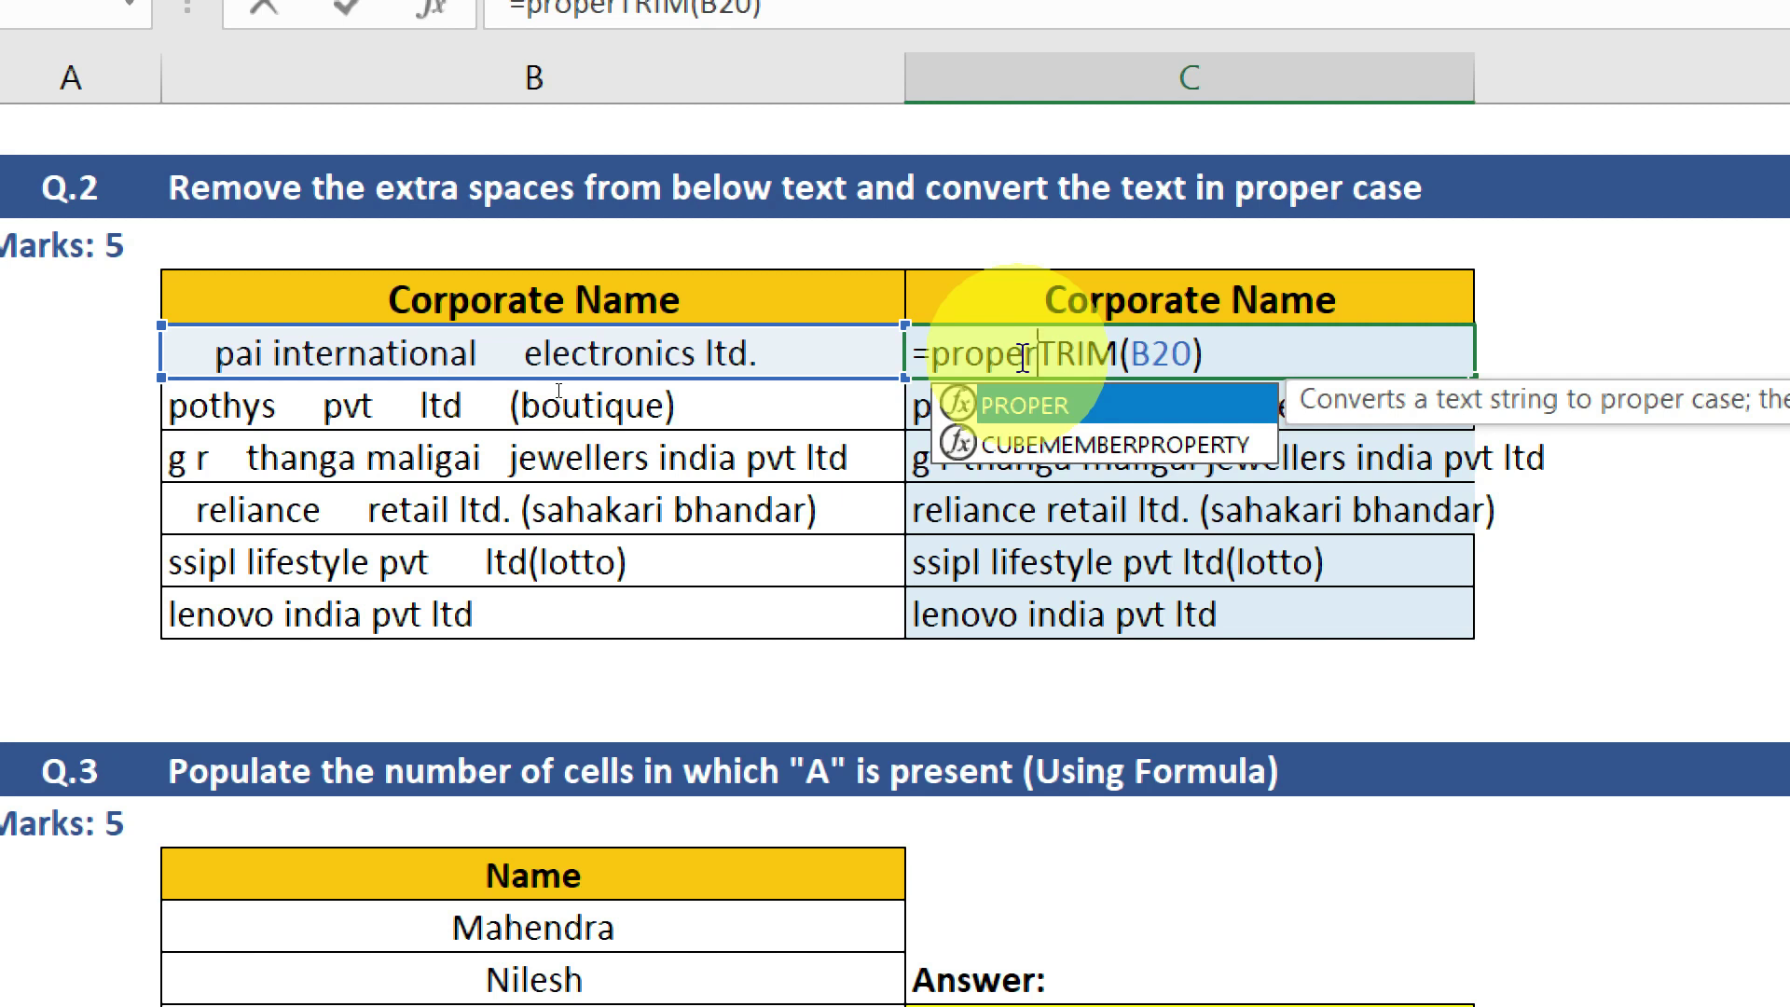
text(()
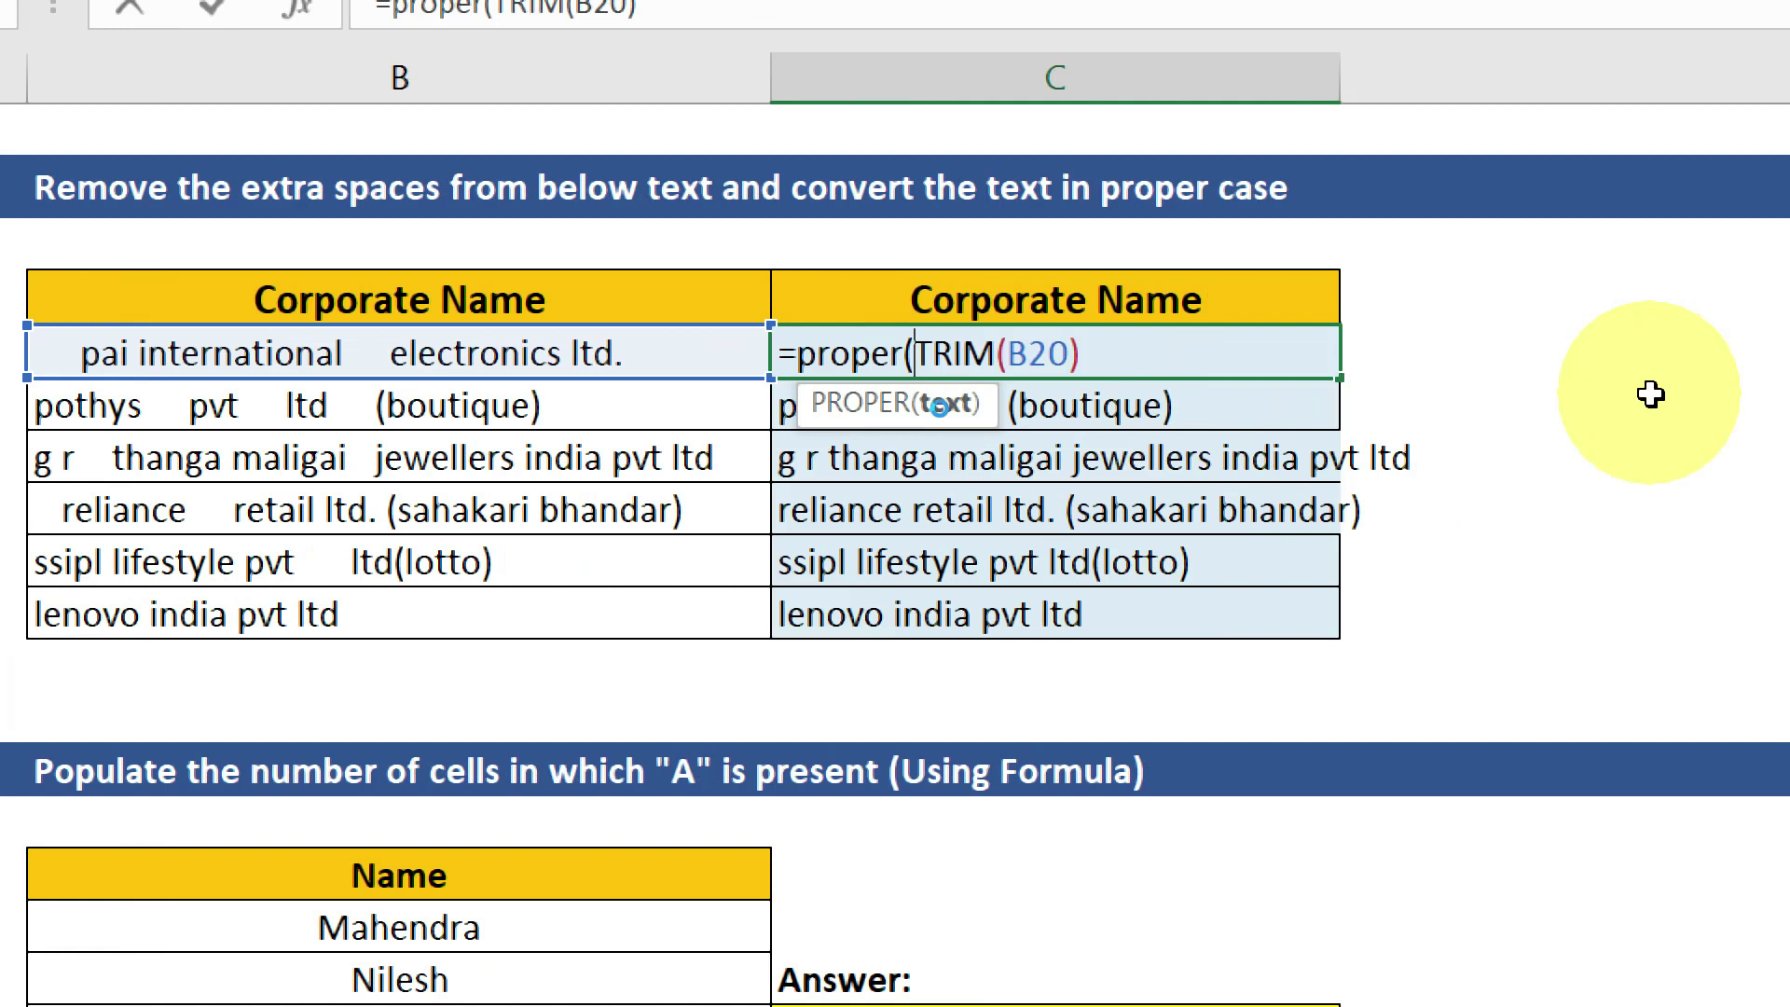
key(Return)
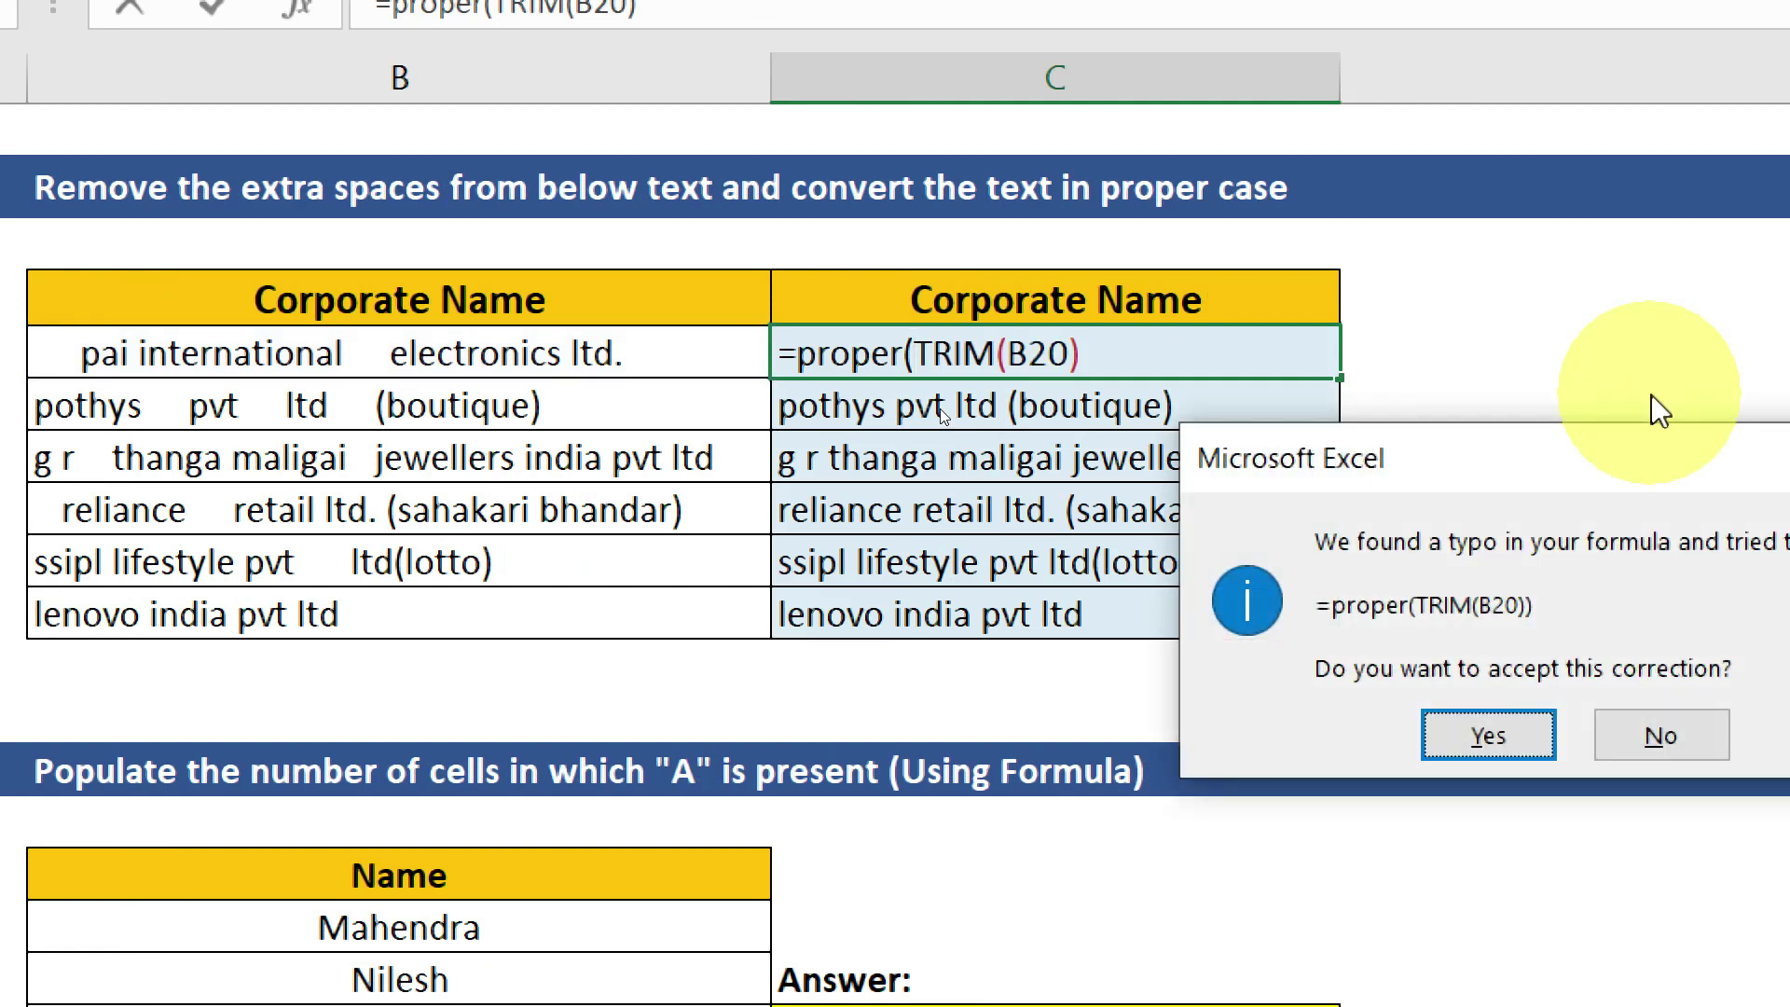
key(Return)
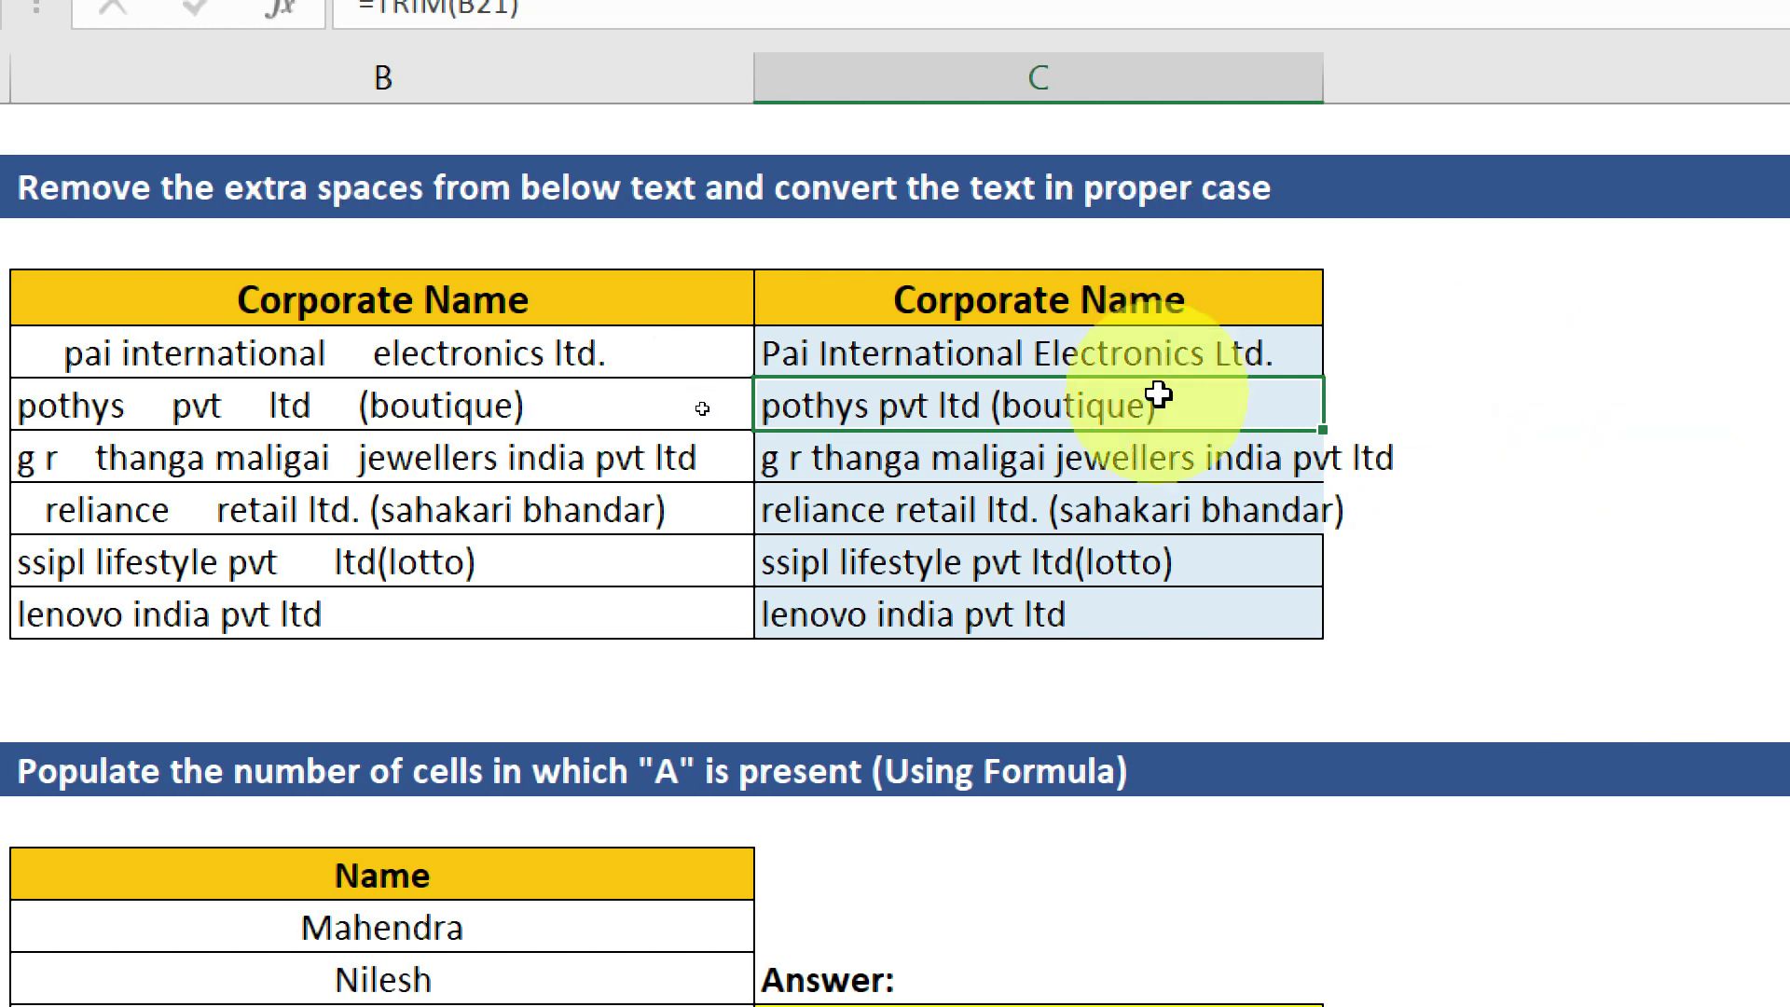
- Fill the PROPER(TRIM) formula down to C25 and check C20's formula
click(1208, 354)
double_click(1324, 375)
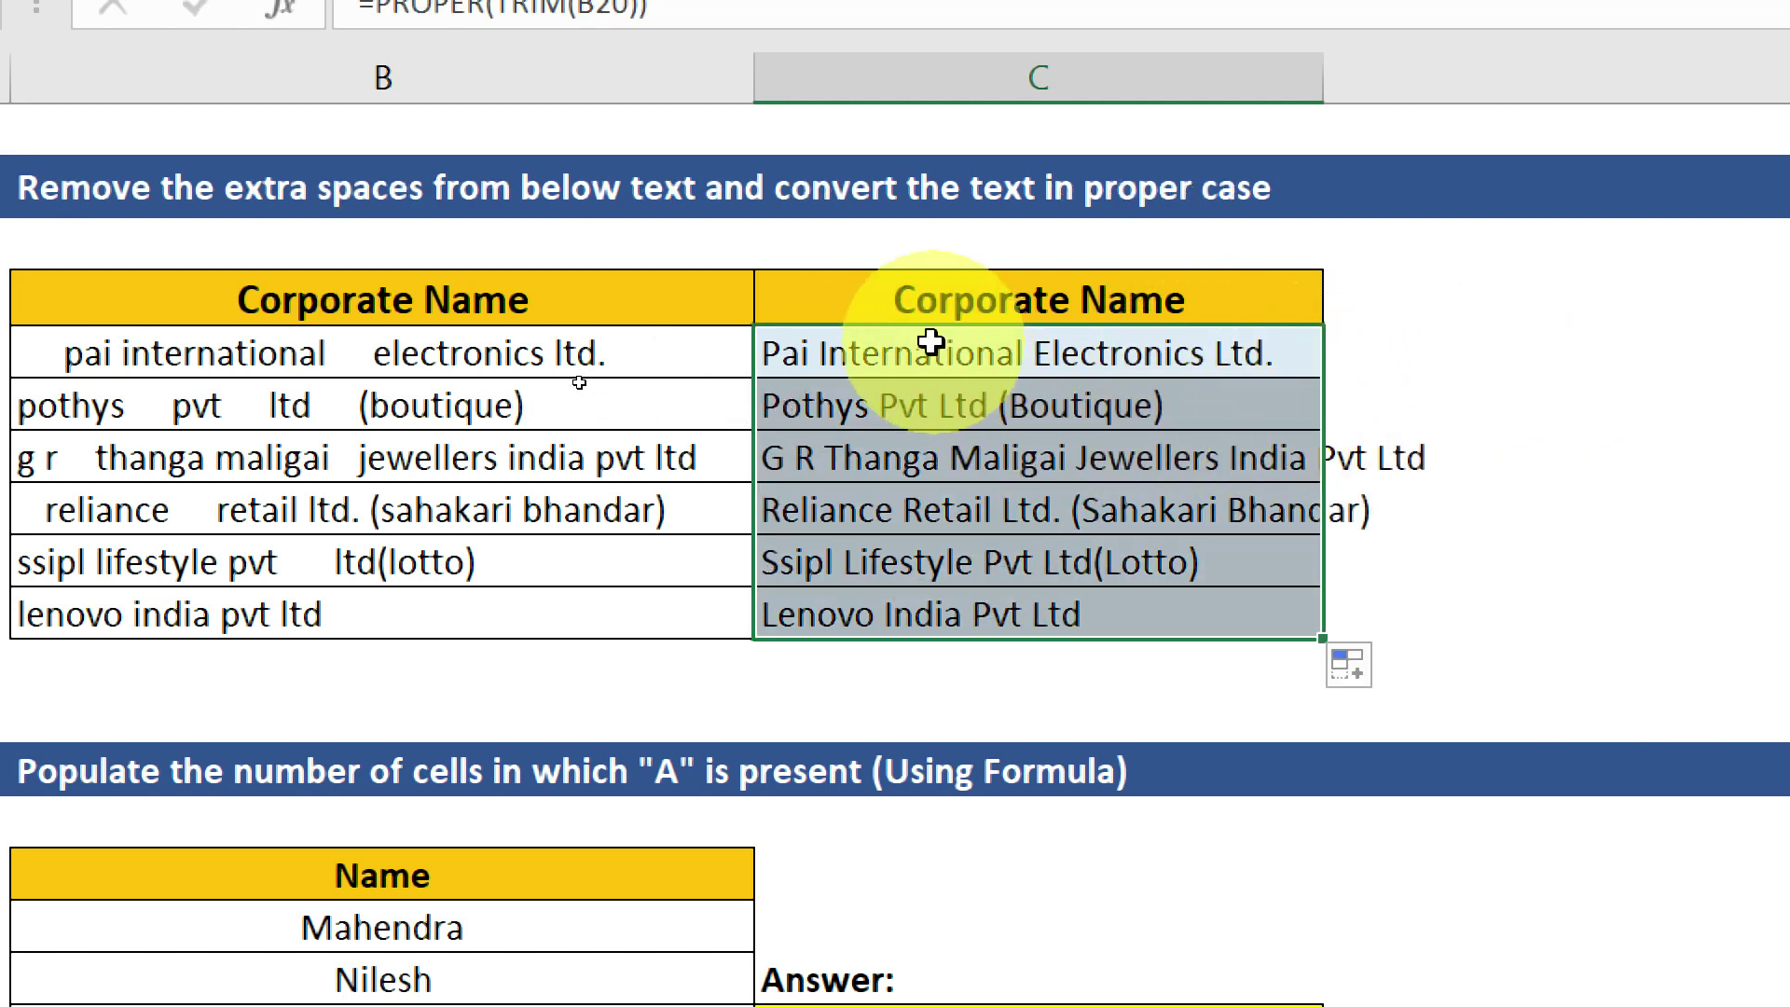
click(876, 352)
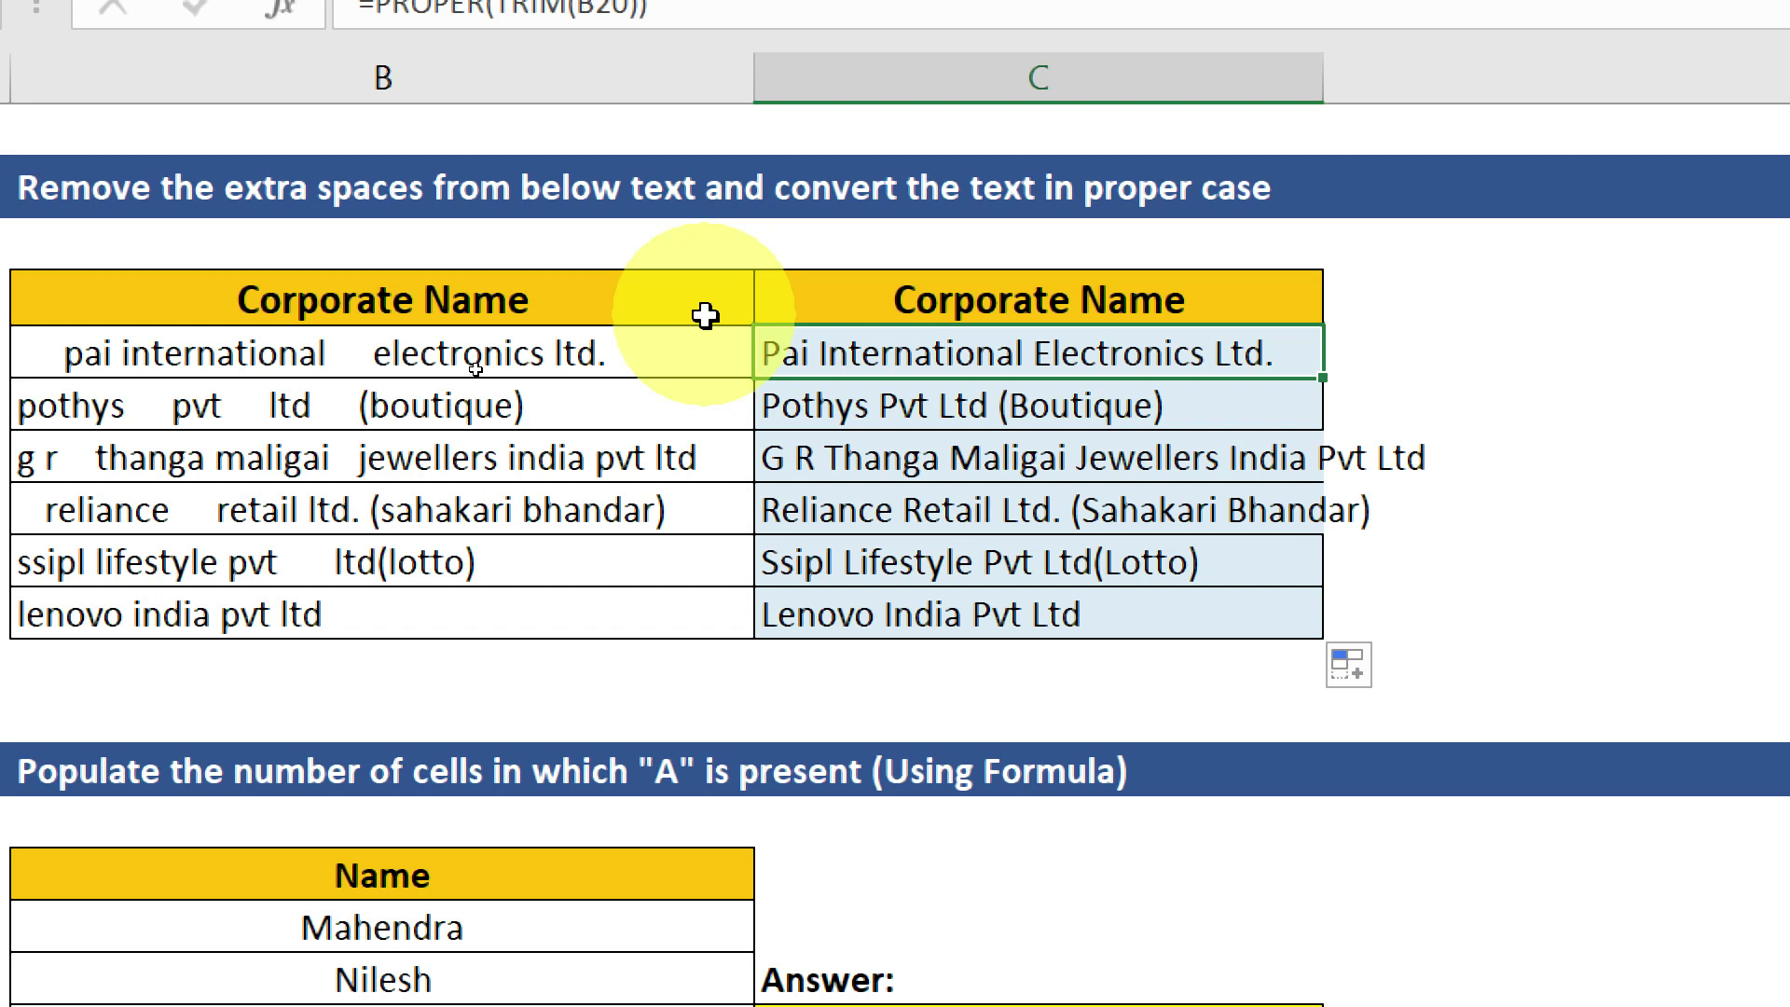
double_click(819, 351)
key(Escape)
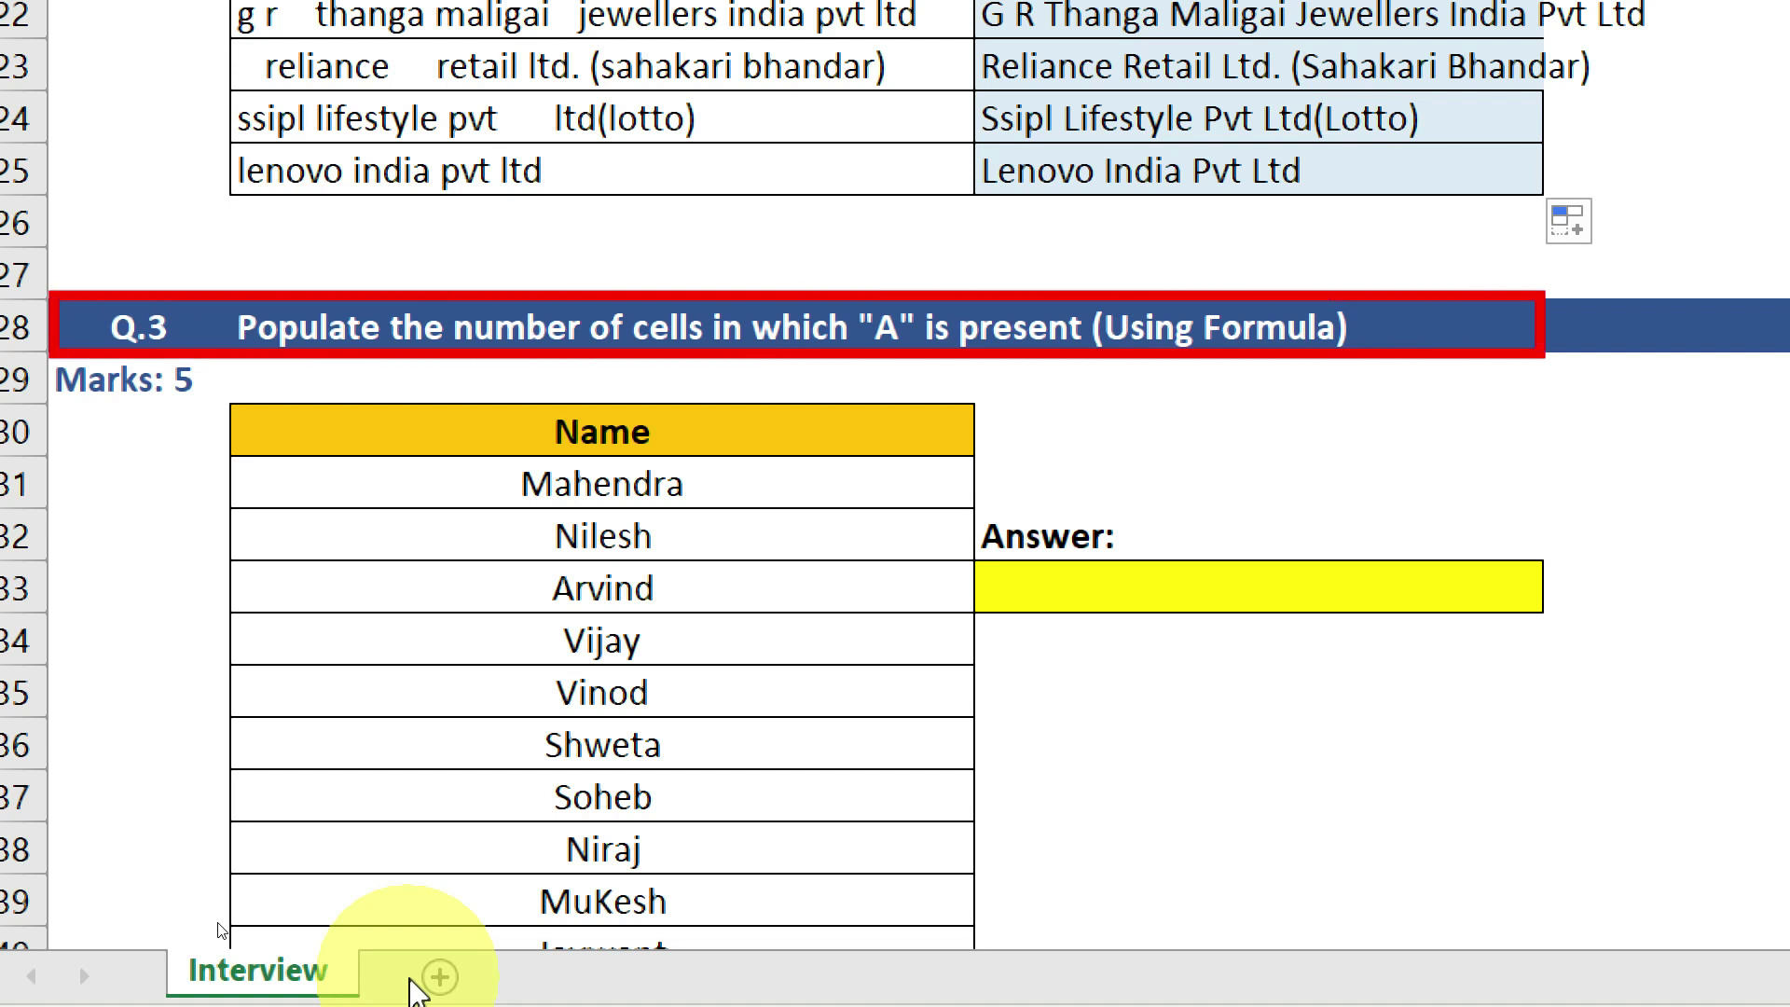
mouse_move(699, 484)
mouse_down()
mouse_move(681, 967)
mouse_move(683, 856)
mouse_up()
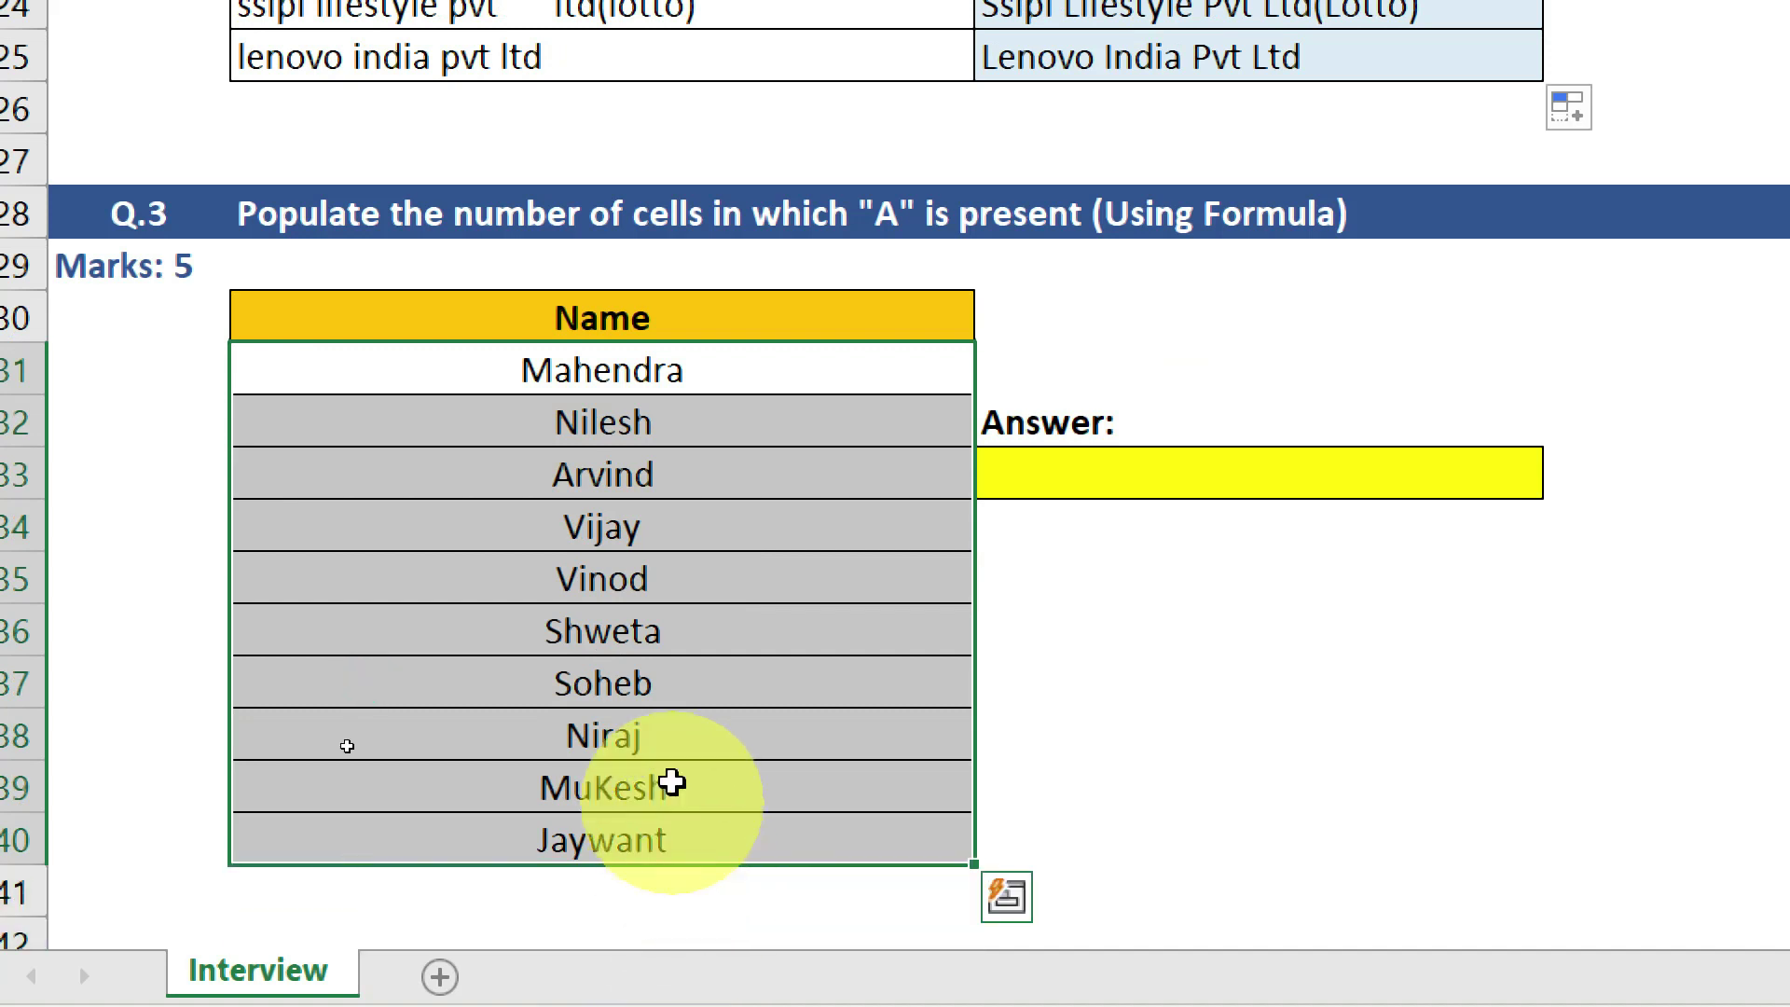
click(670, 375)
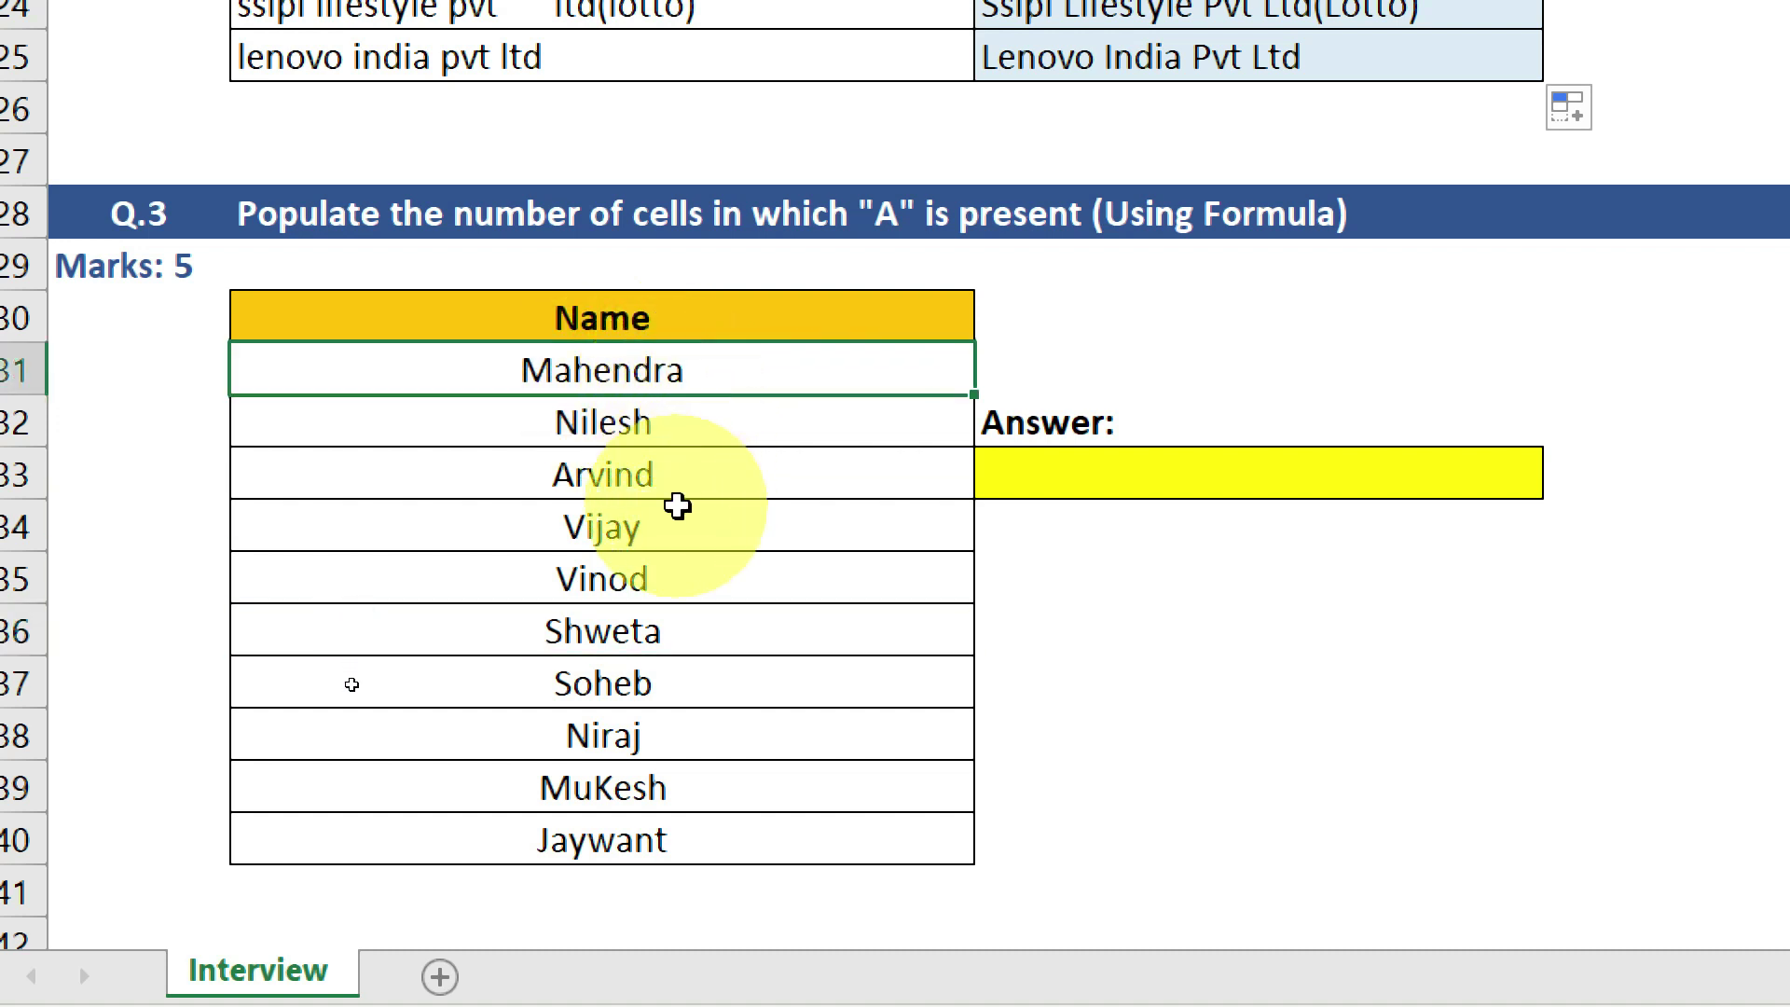
click(681, 475)
click(661, 517)
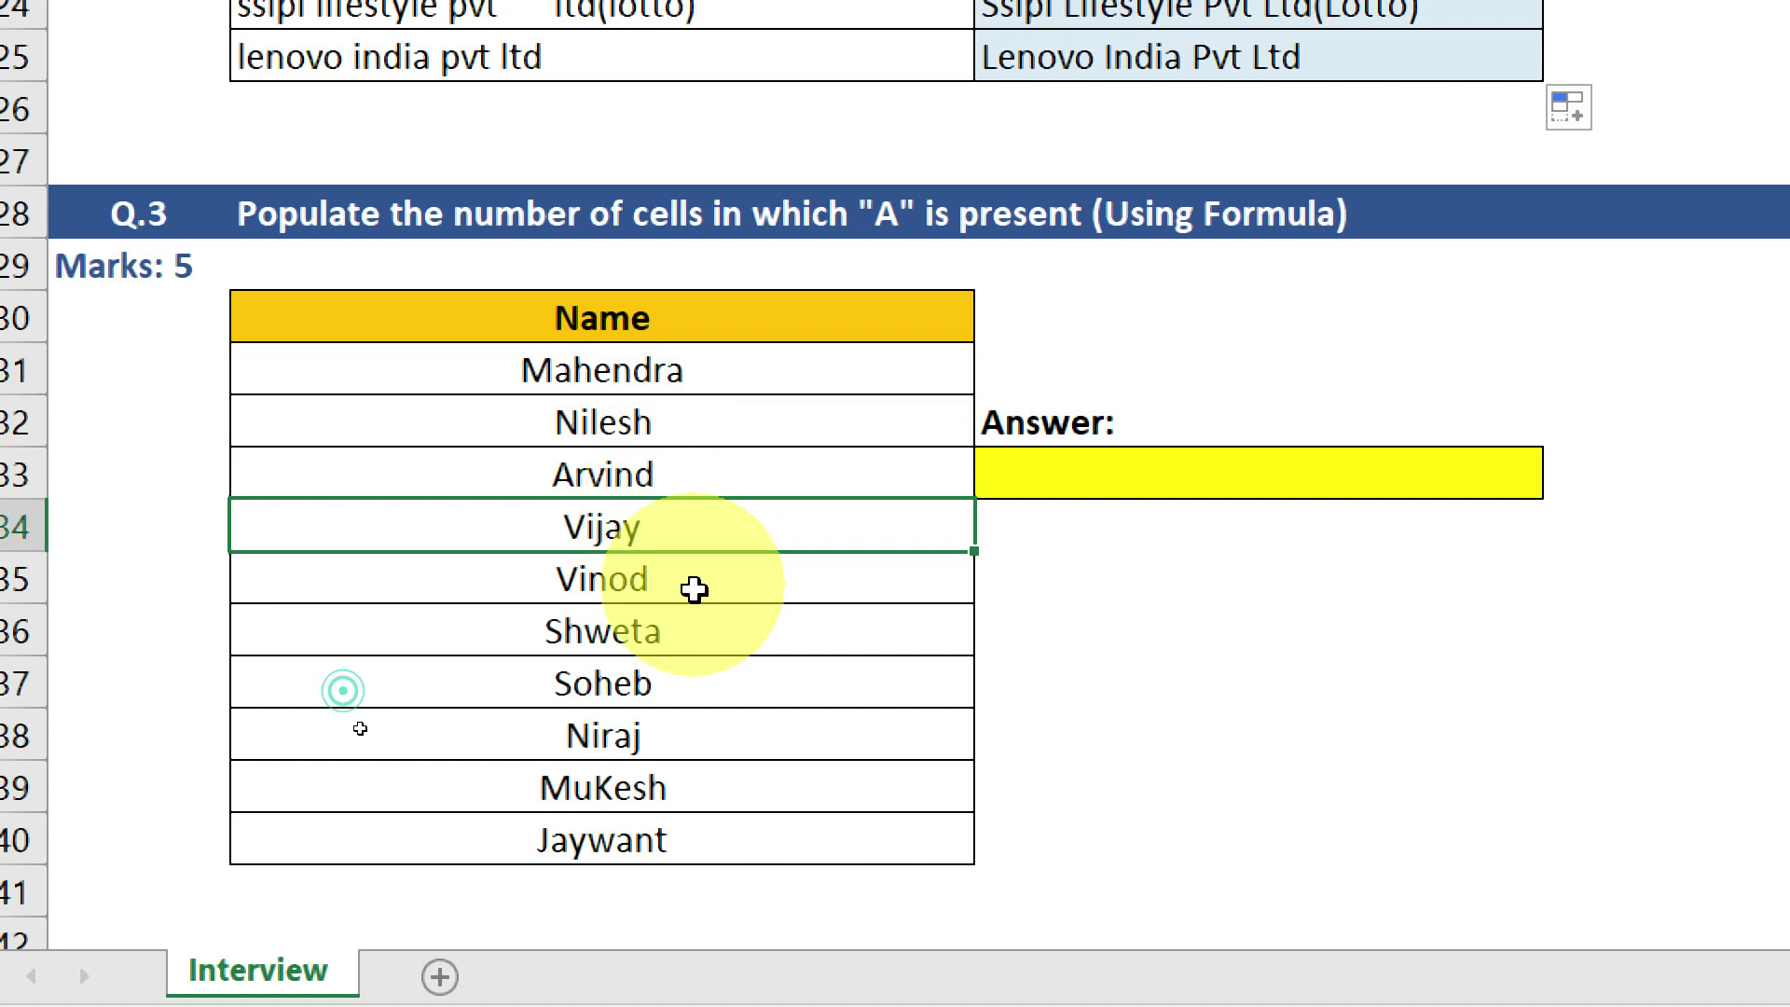
click(678, 633)
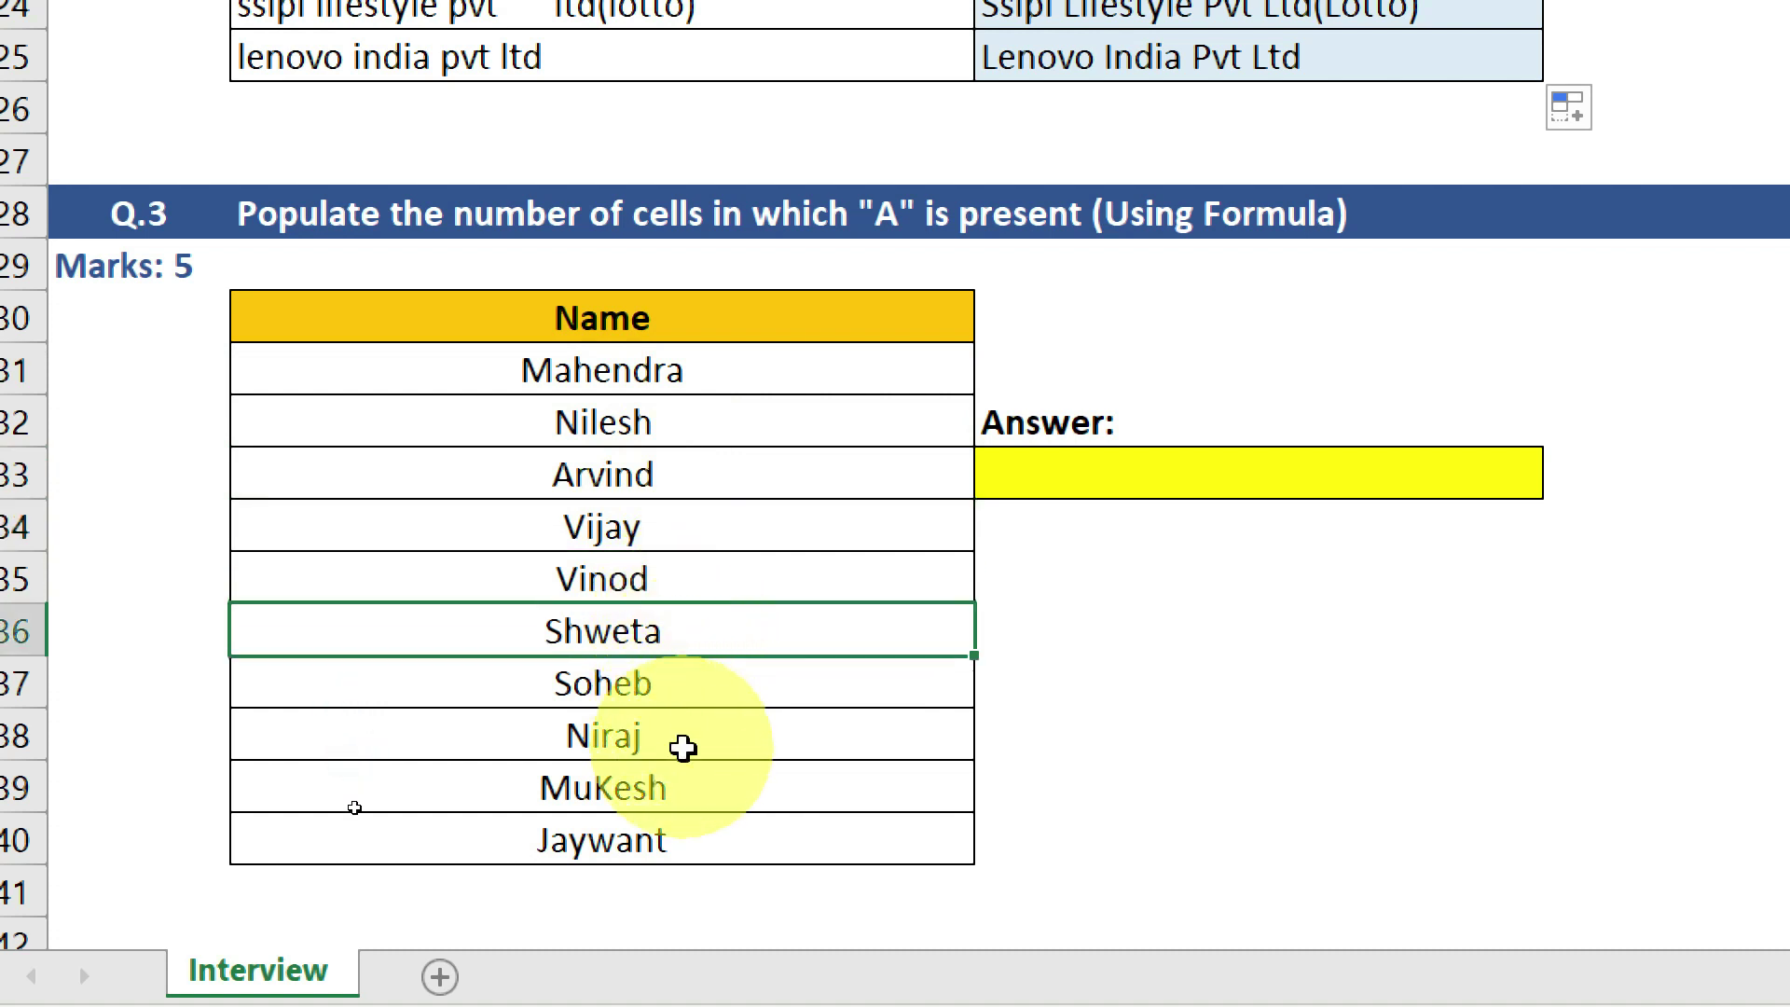
click(663, 746)
click(665, 783)
click(673, 834)
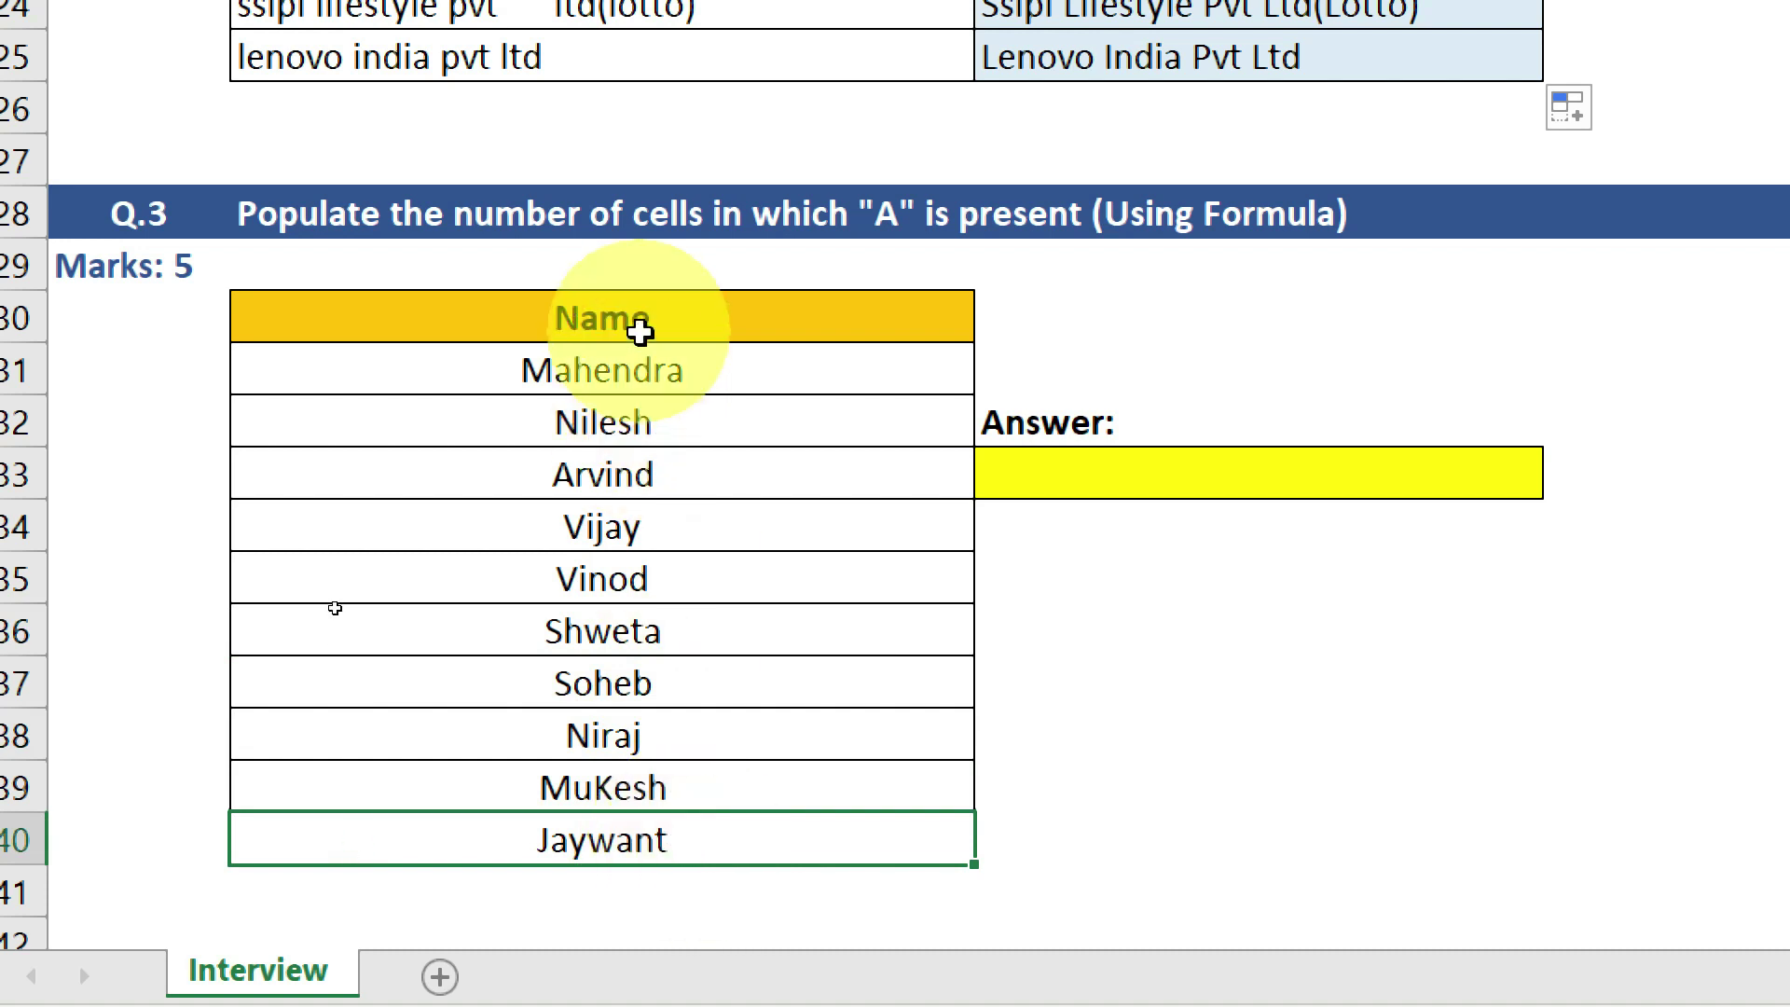
click(1026, 468)
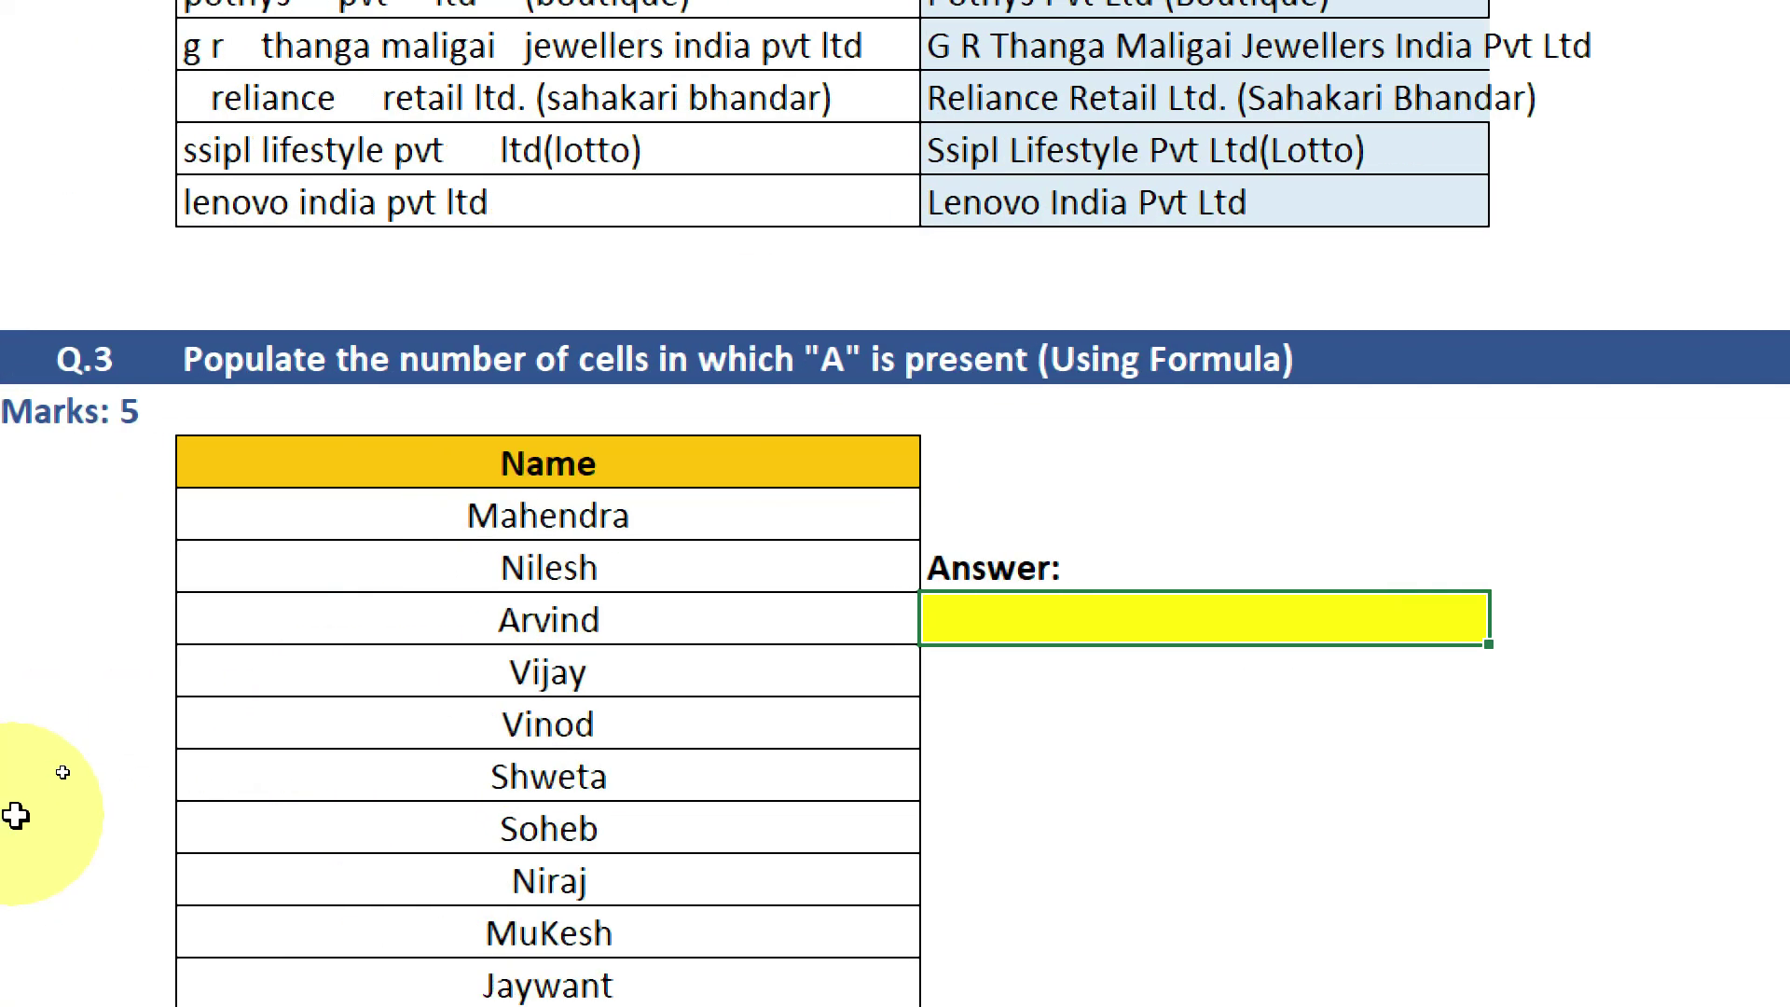
- Discard a started SEARCH and enter a FIND formula searching Arvind in B33 for "a"
text(=)
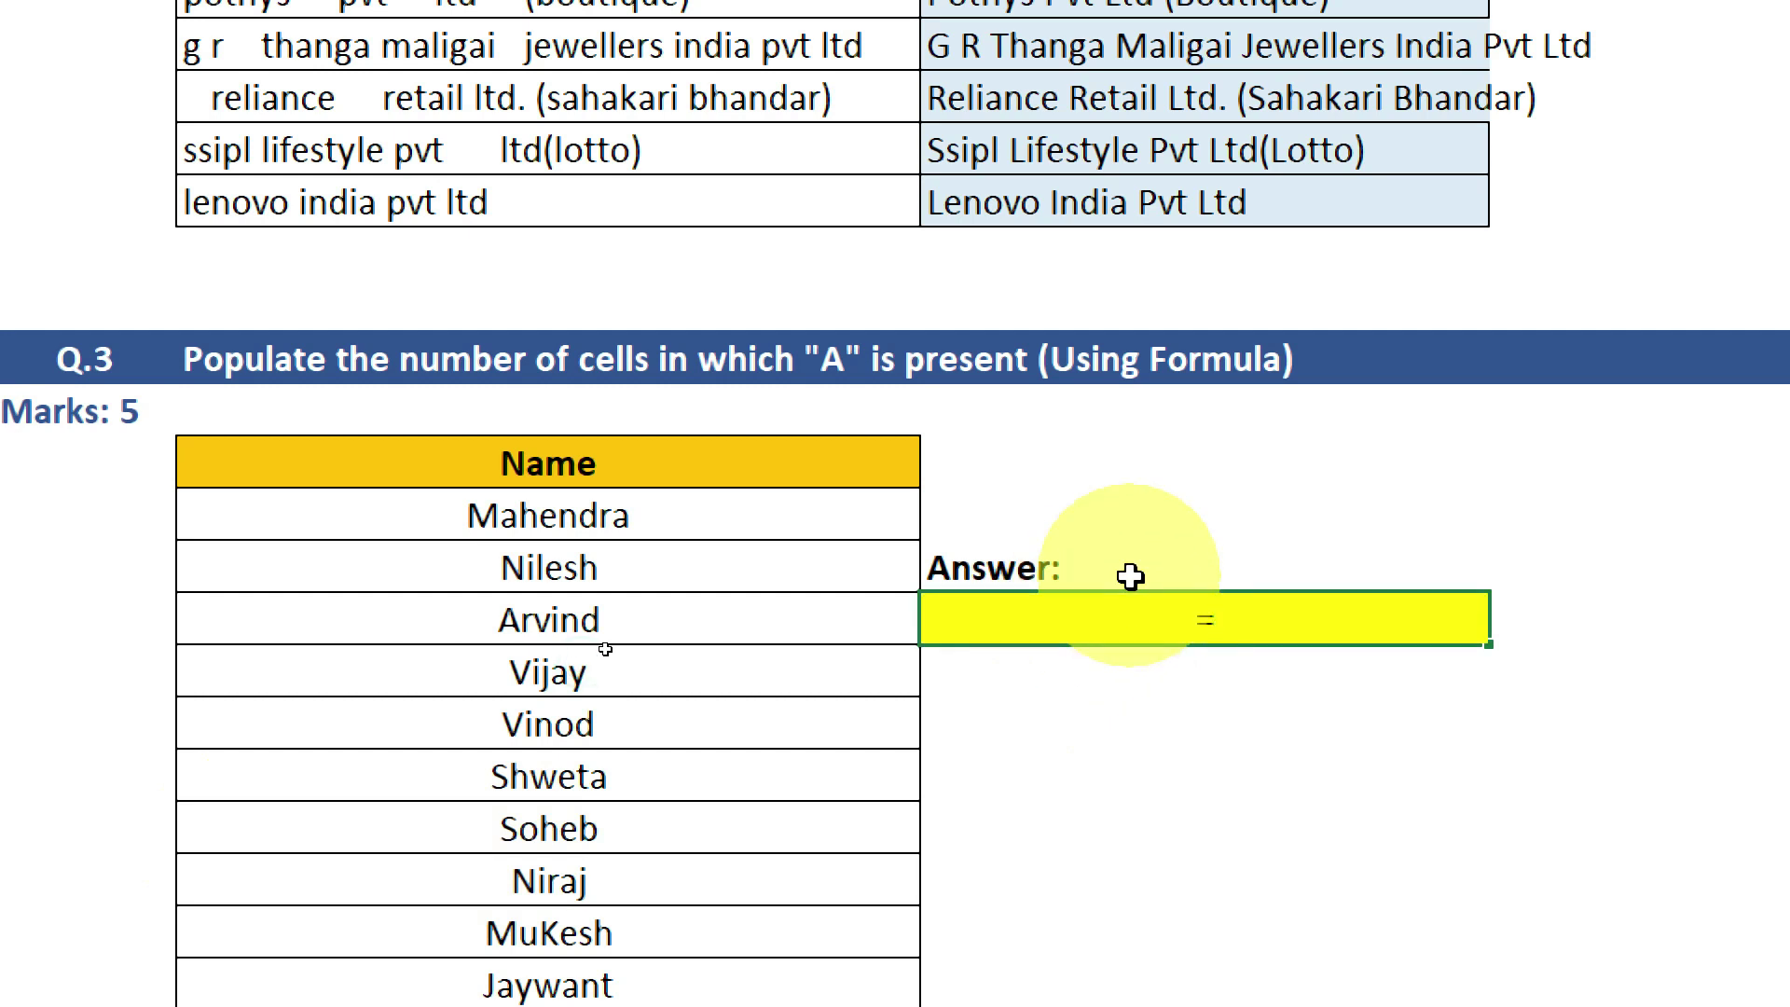
text(sea)
key(Tab)
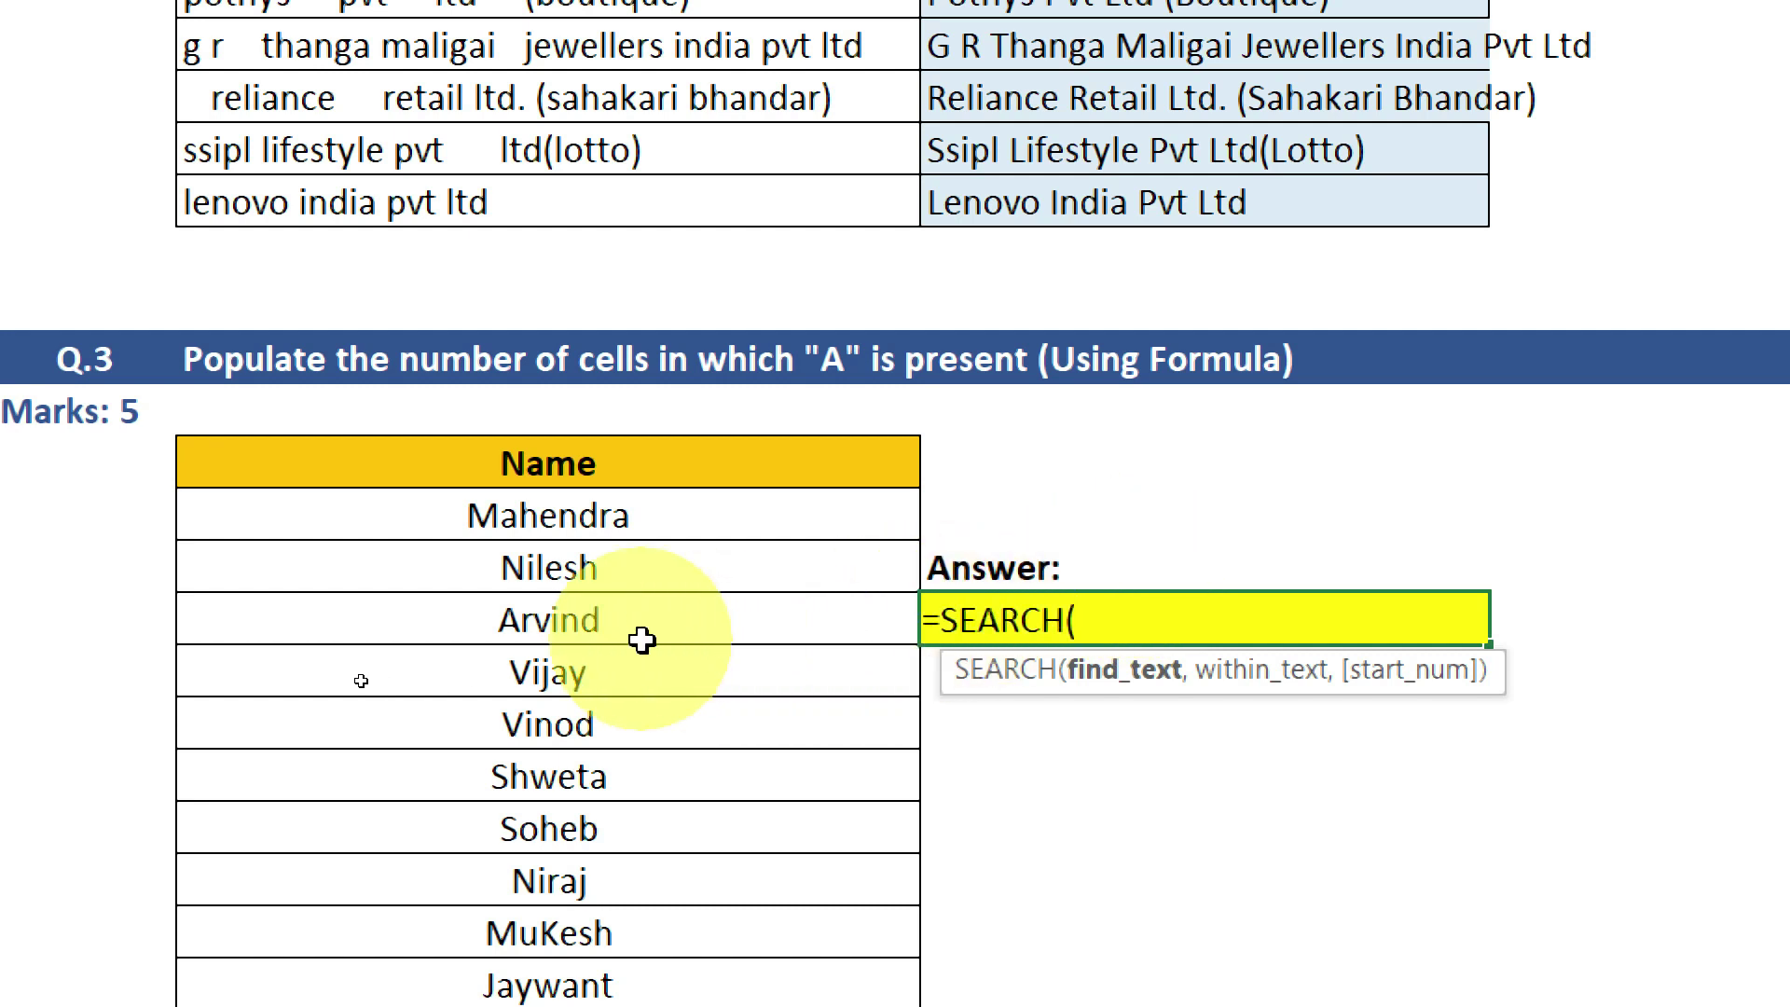
key(Escape)
text(=find)
key(Tab)
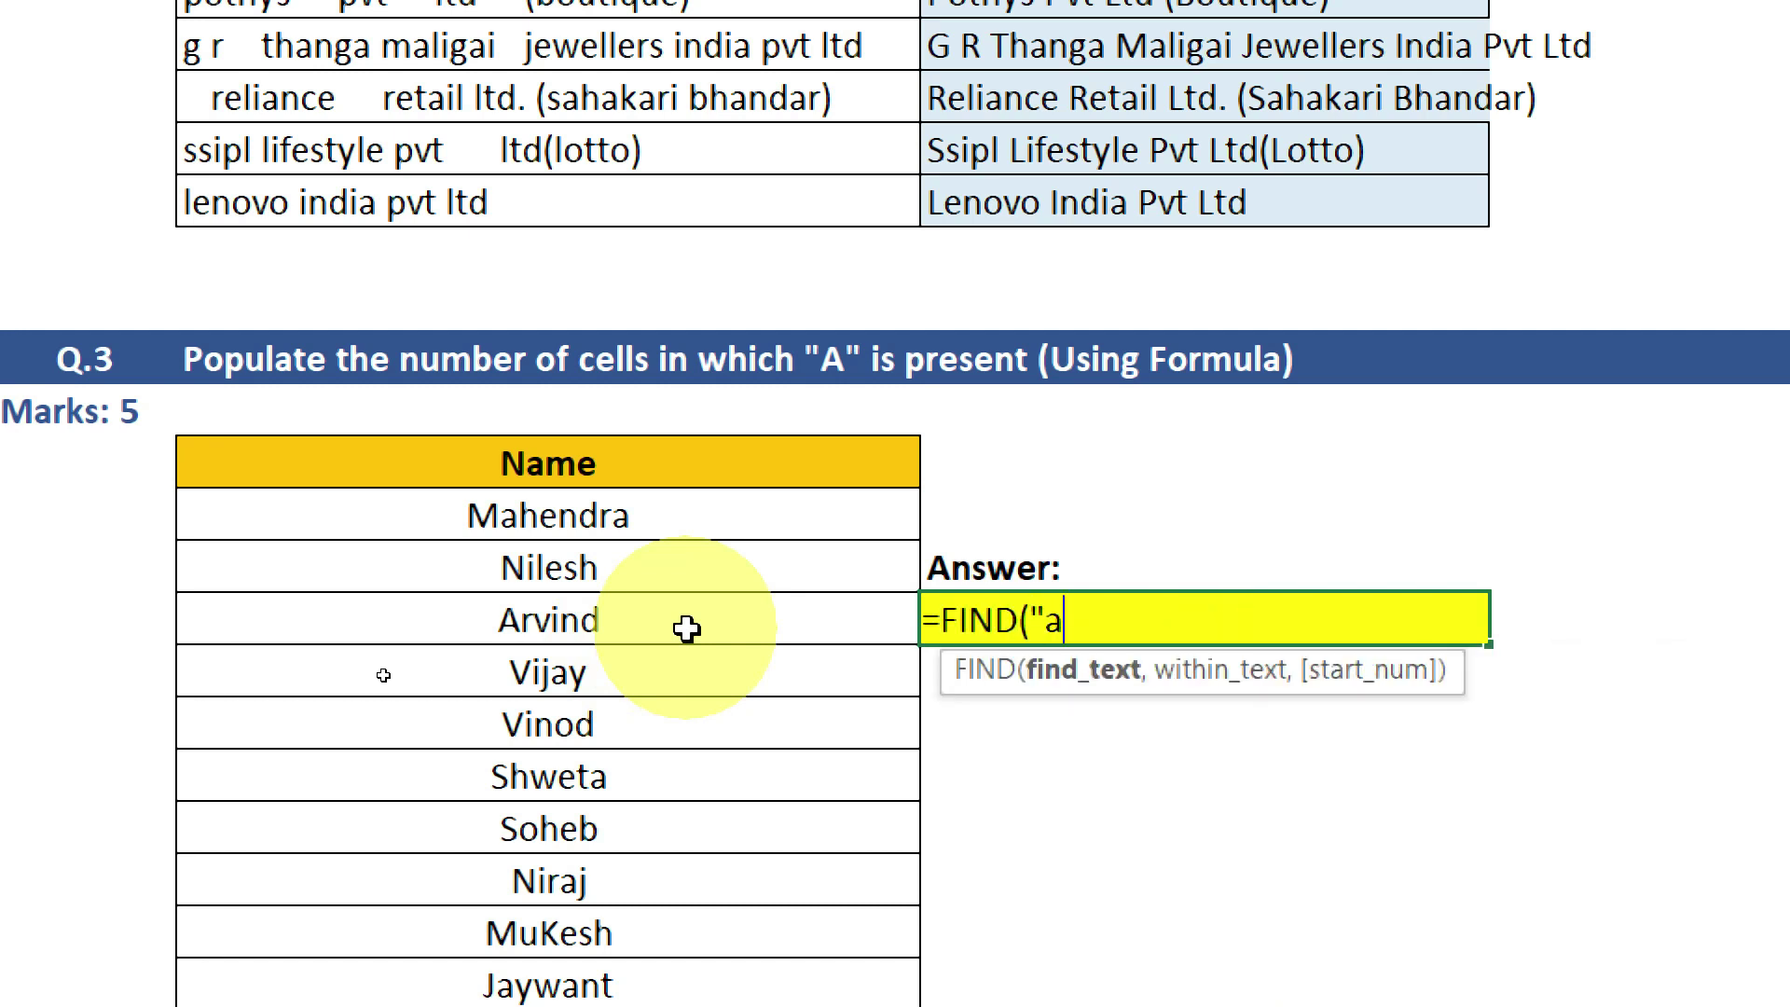
text(,)
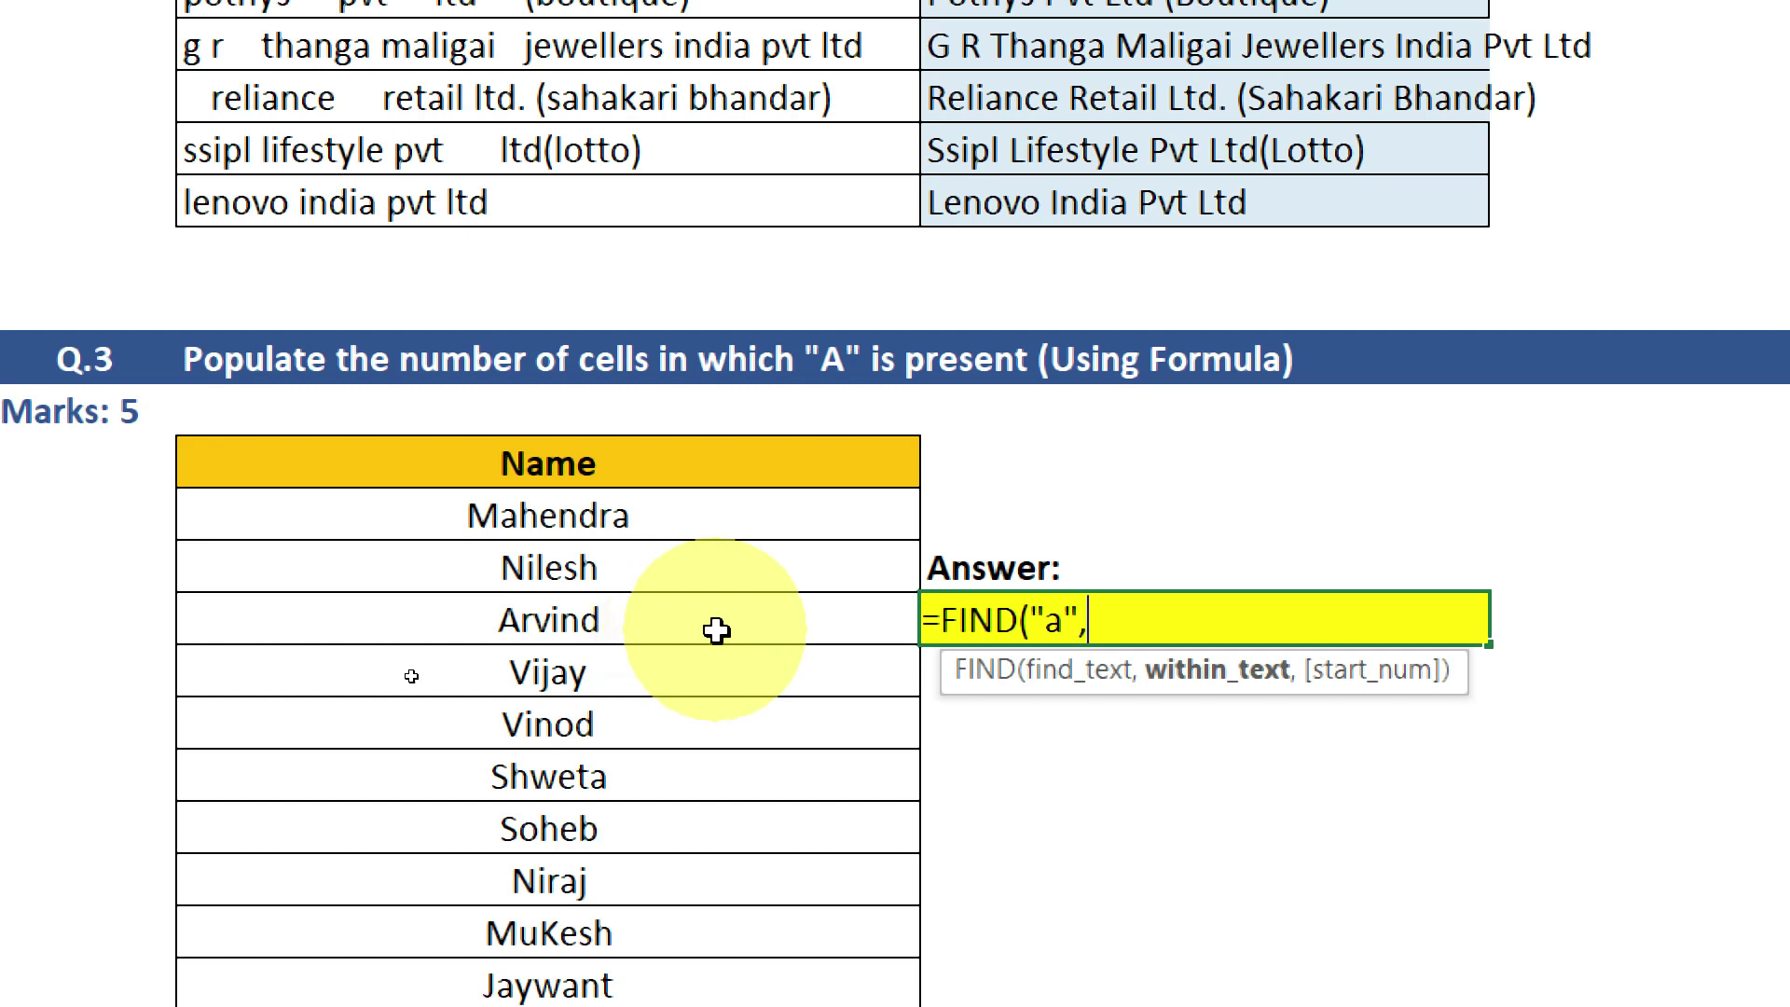
click(657, 623)
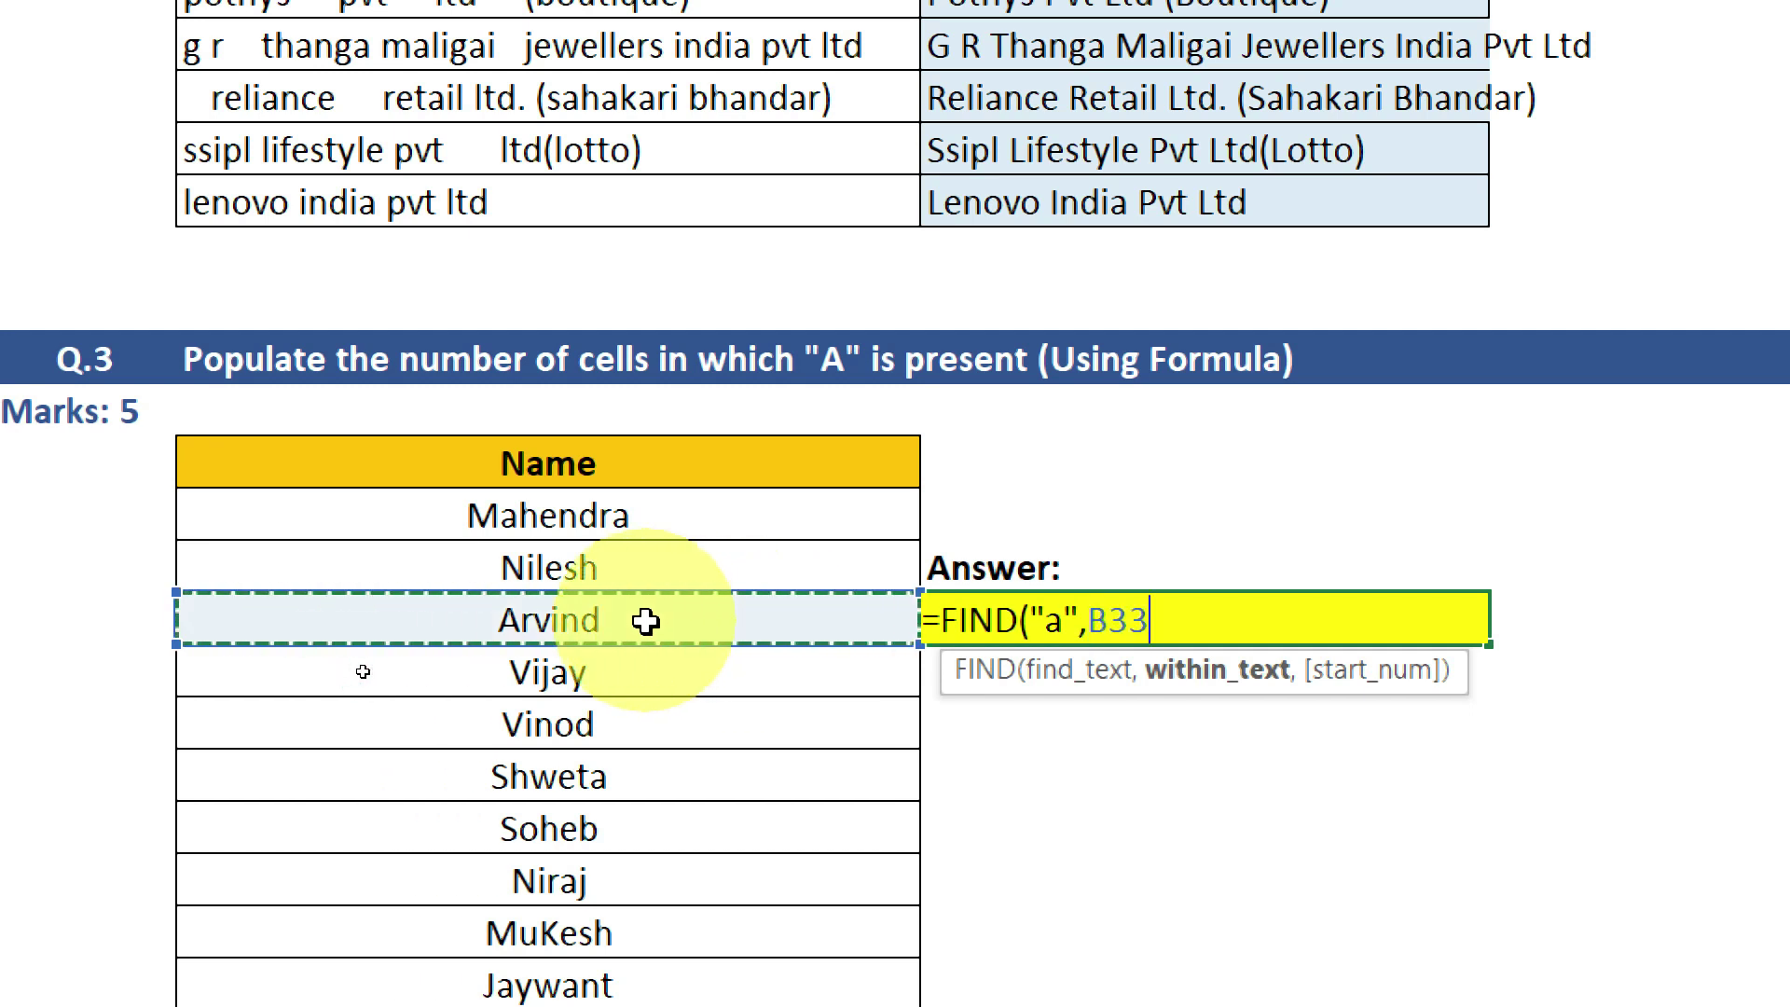
text(,1)
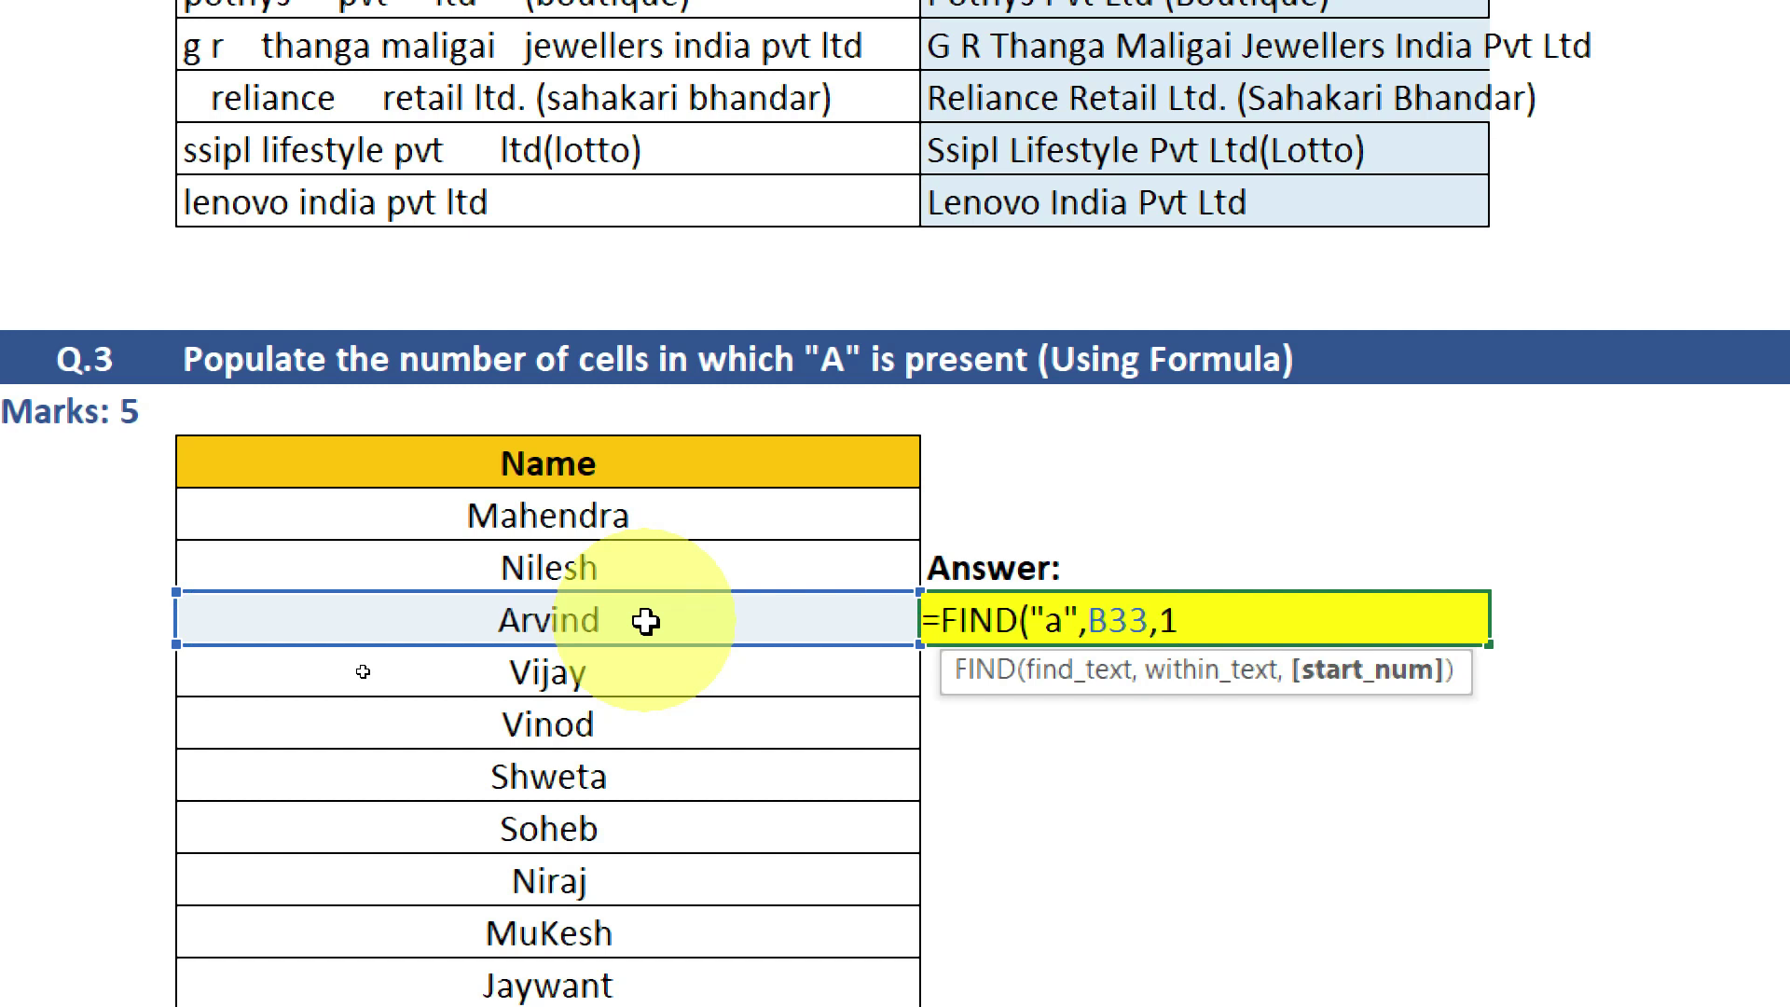
text())
key(Return)
key(Up)
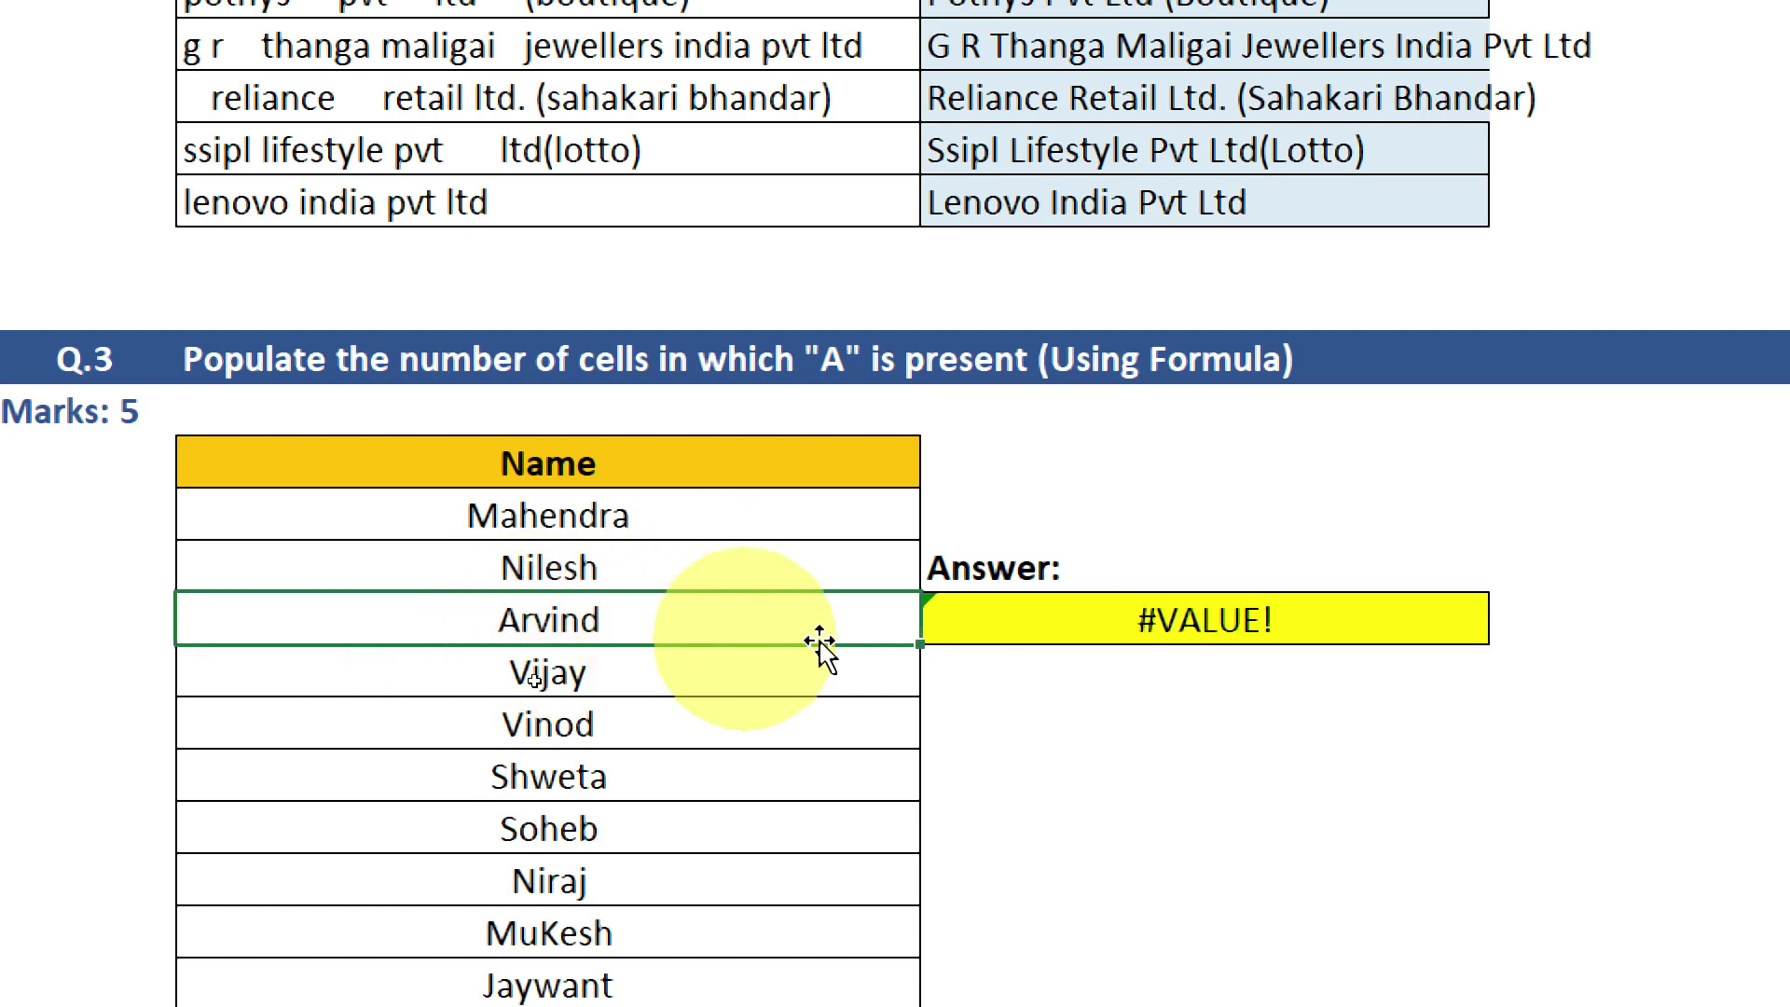
- Change the FIND search letter to uppercase "A" so it returns 1
double_click(1130, 620)
double_click(1052, 620)
text(A",B33,1))
key(Return)
click(1150, 604)
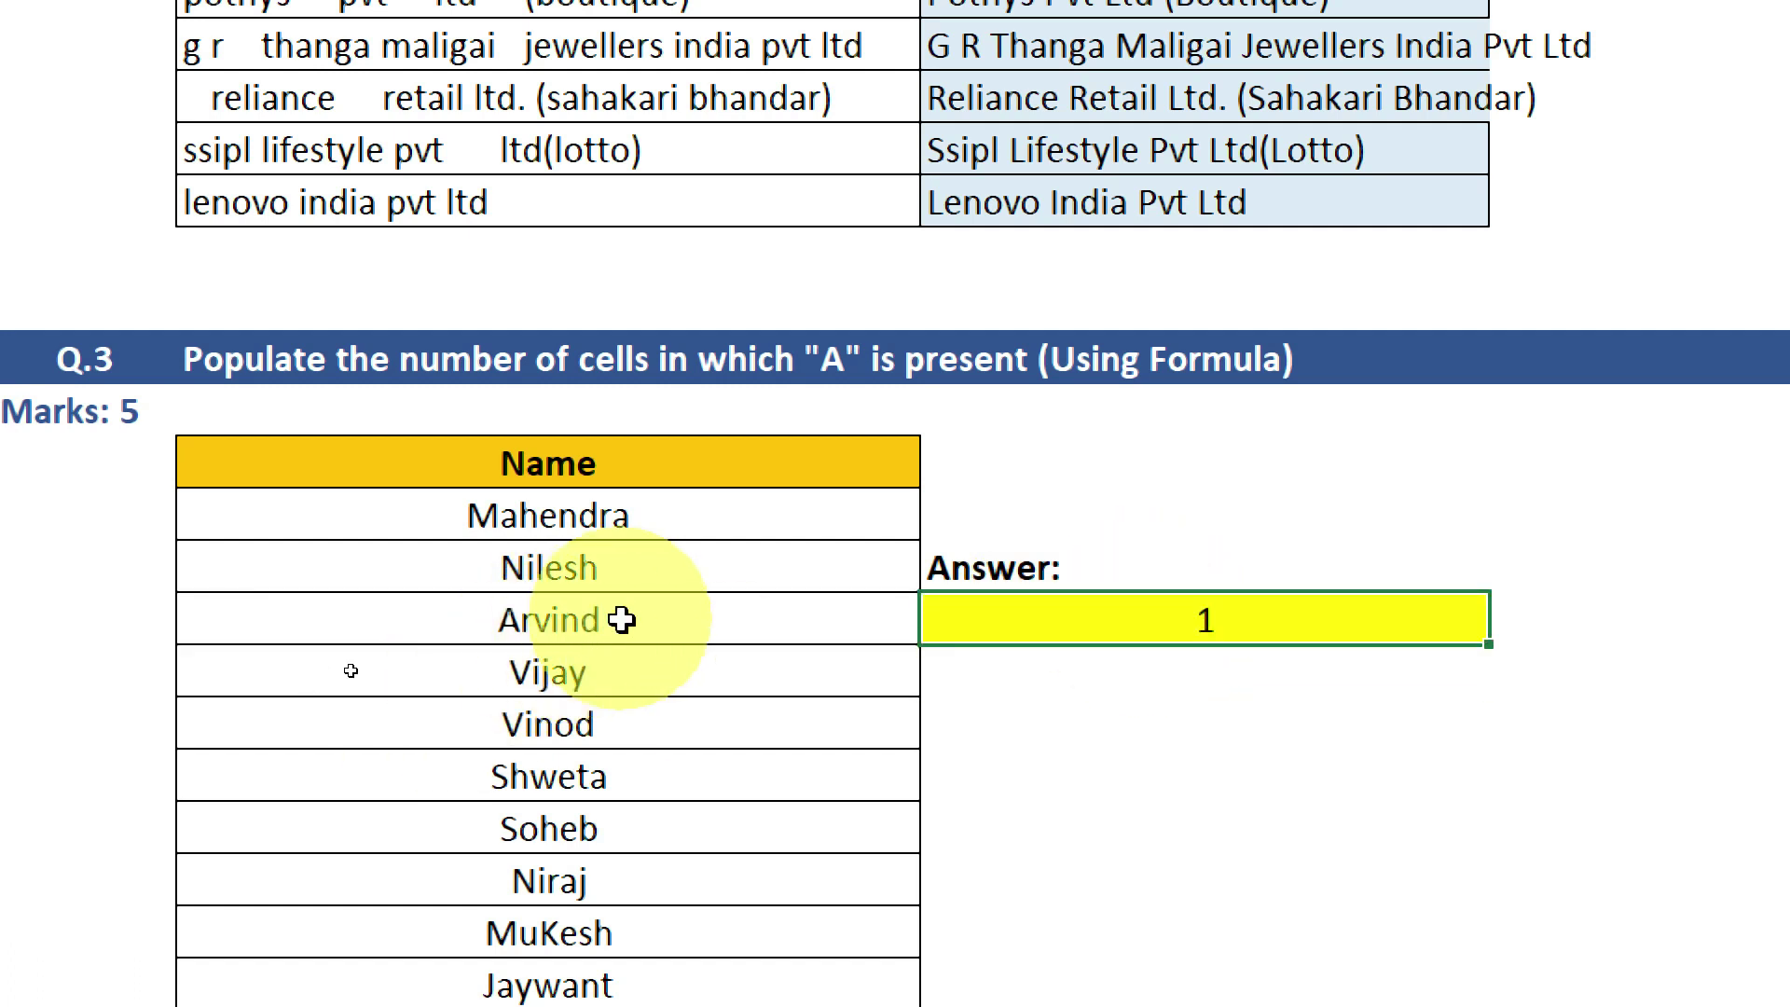
- Revert the search letter to lowercase "a", then clear the answer cell
double_click(1065, 617)
key(BackSpace)
text(a)
key(Return)
key(Up)
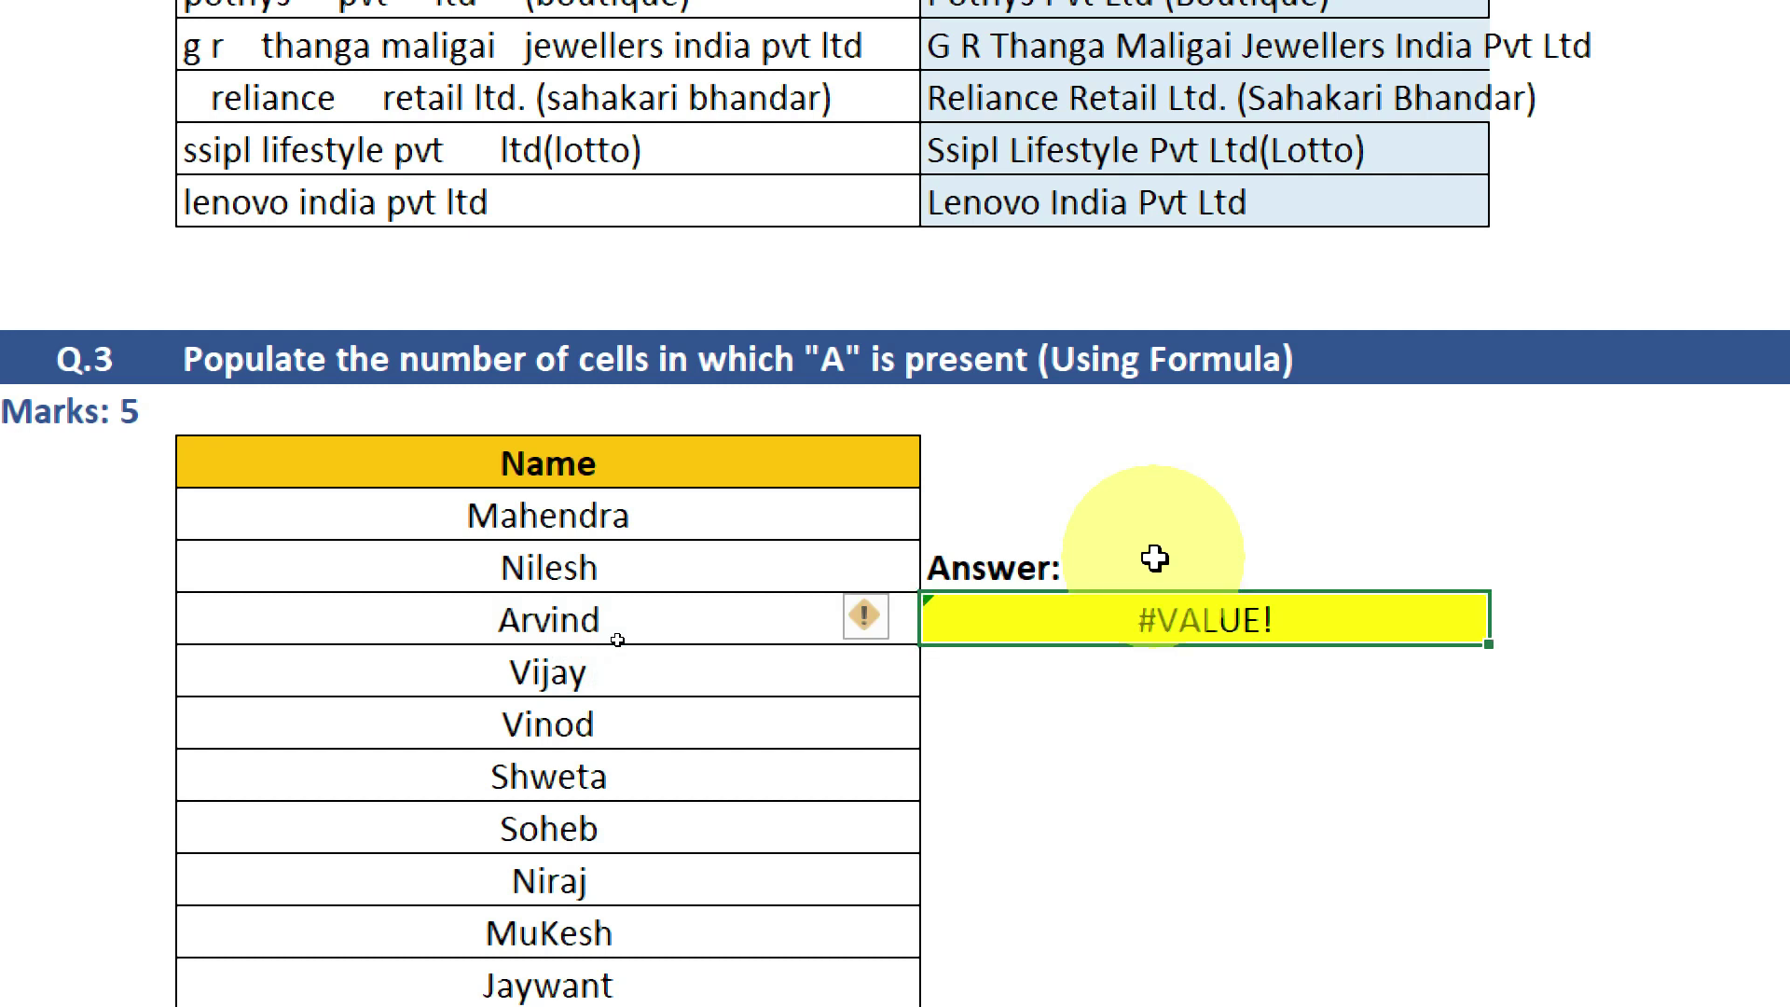
key(Delete)
- Enter =SEARCH("a",B33,1) in the Q.3 answer cell, returning 1
text(=sea)
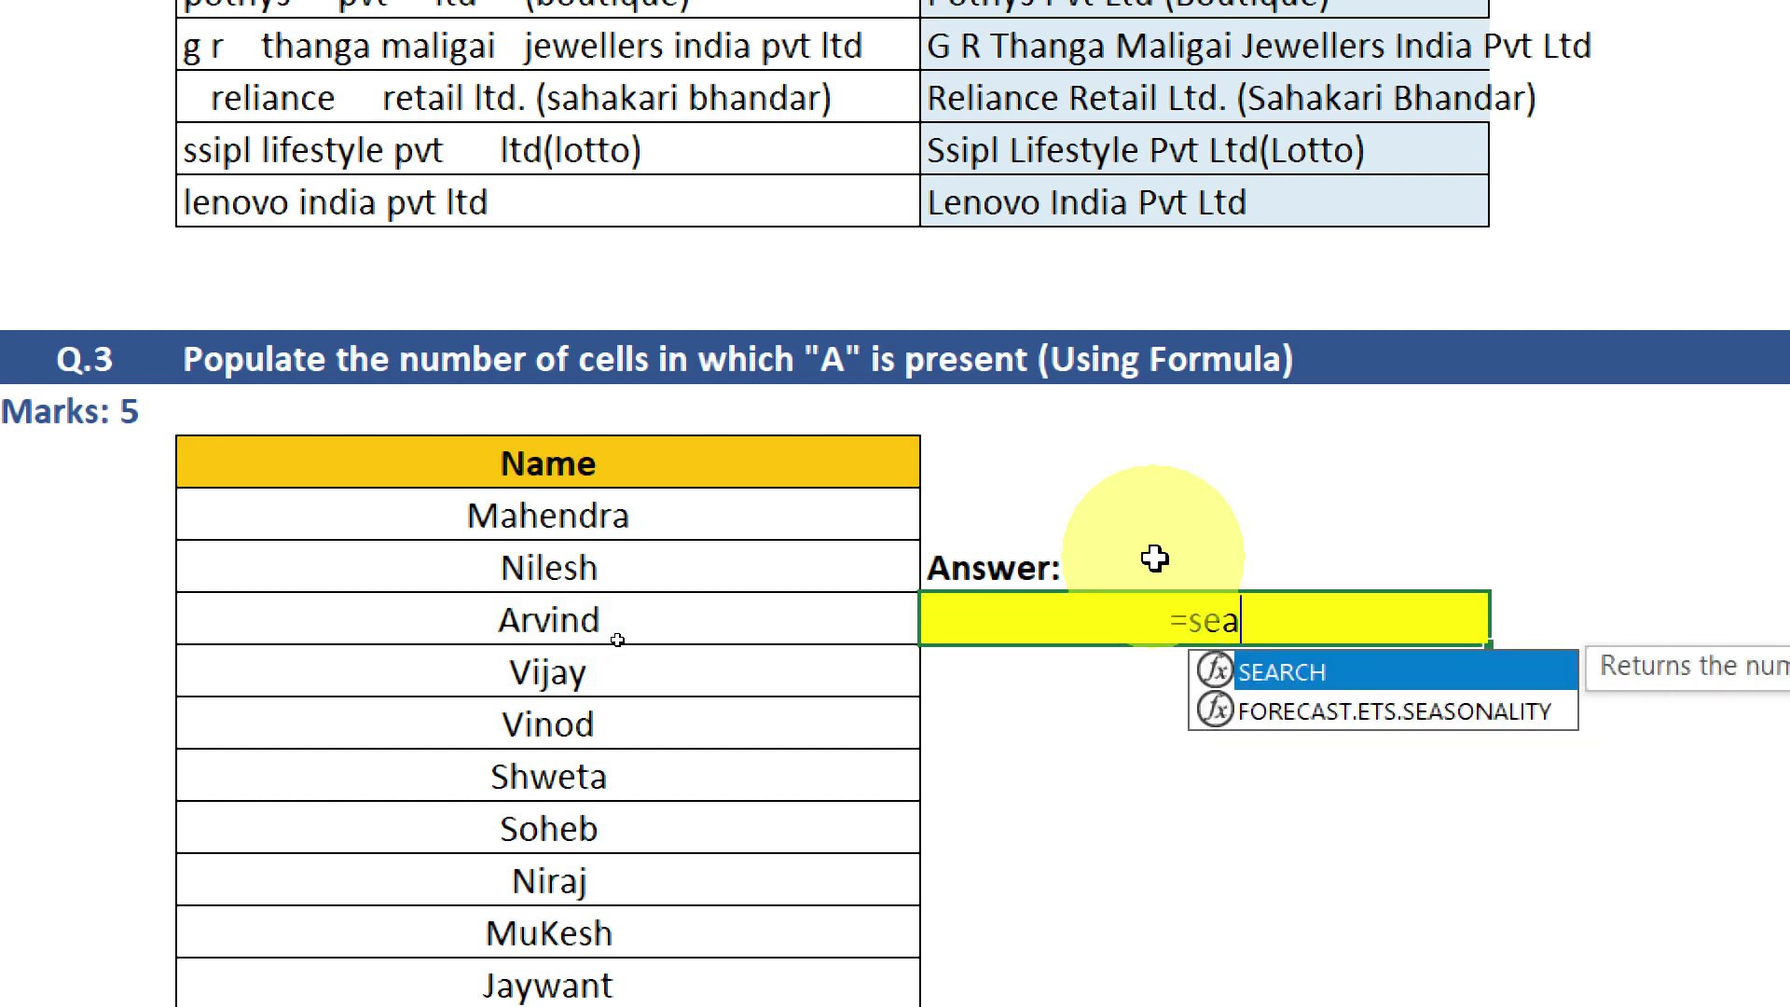
key(Tab)
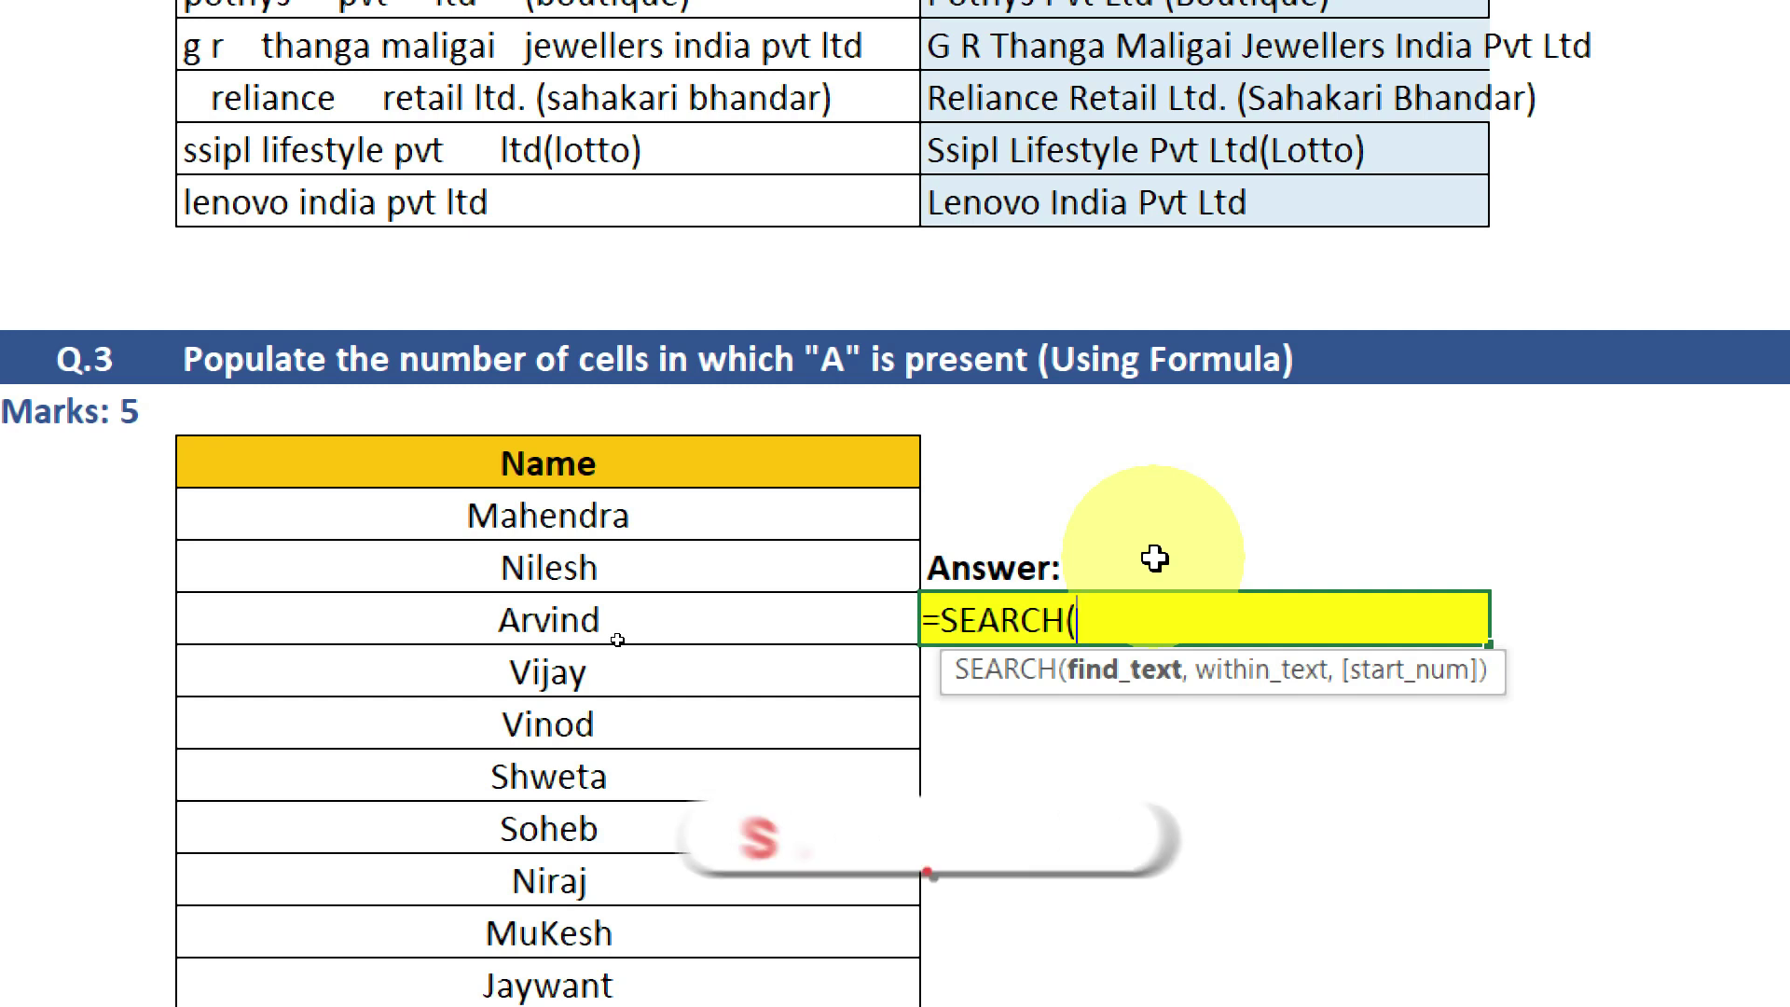
text("a")
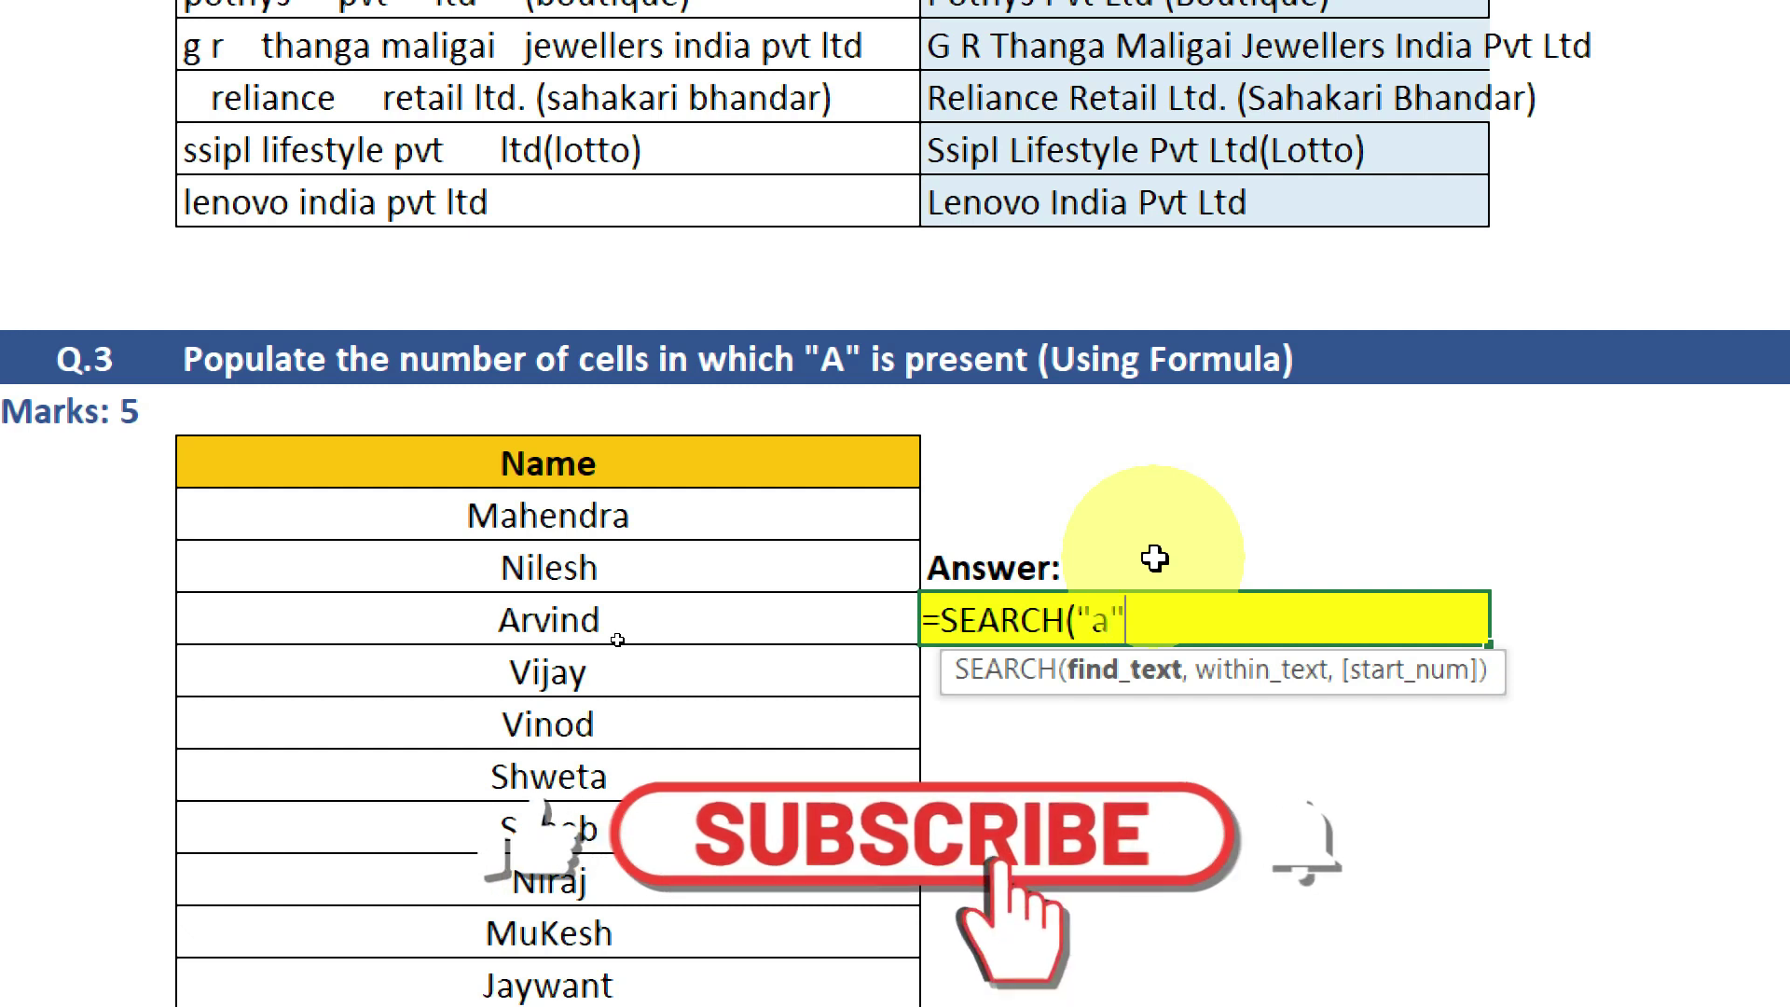
text(,)
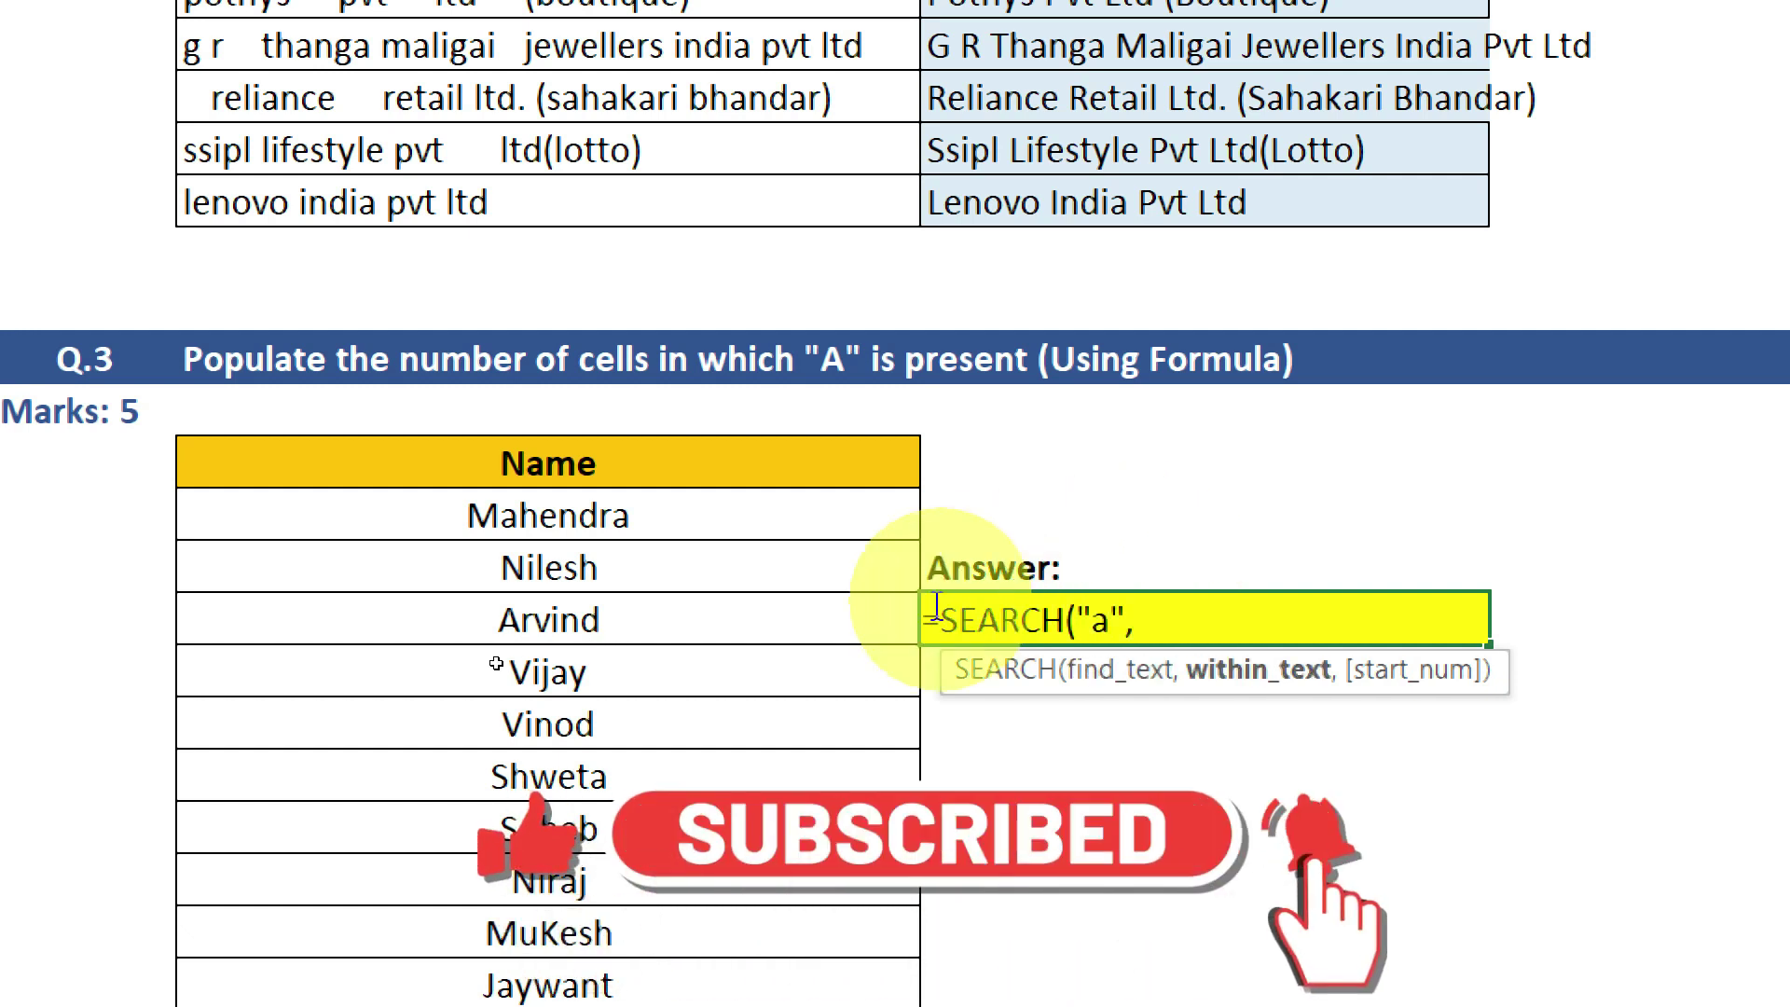
click(737, 616)
text(,1)
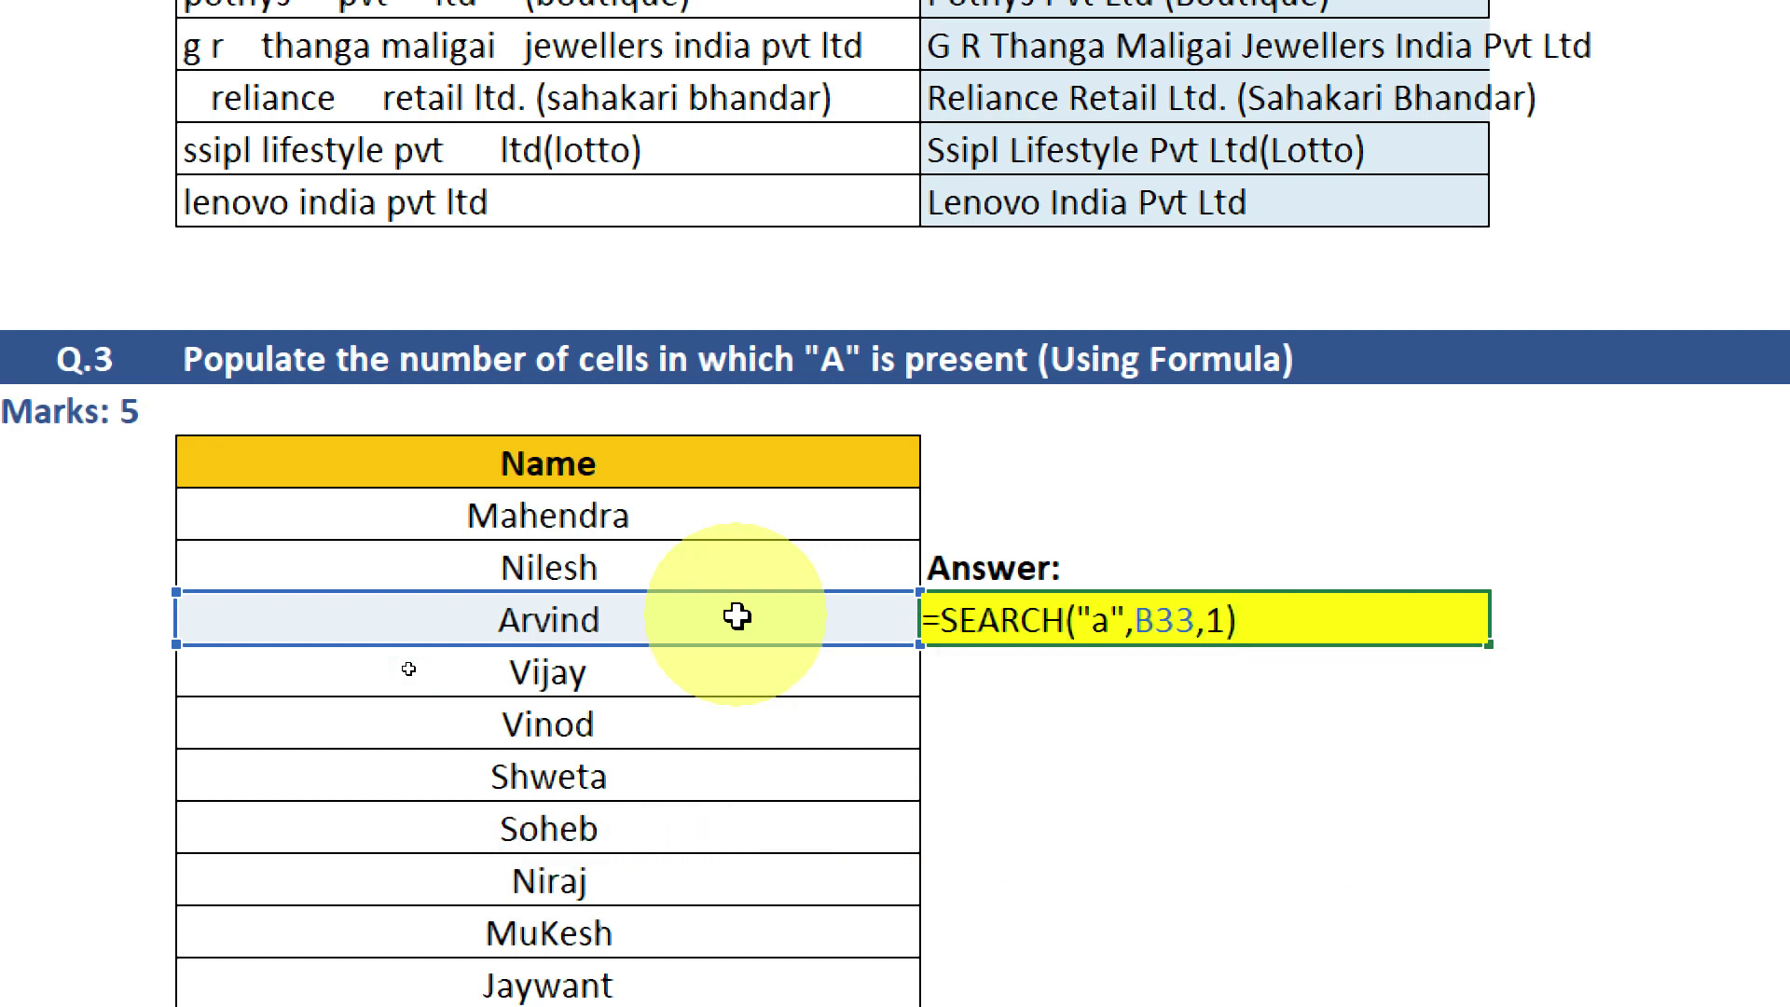
key(Return)
key(Up)
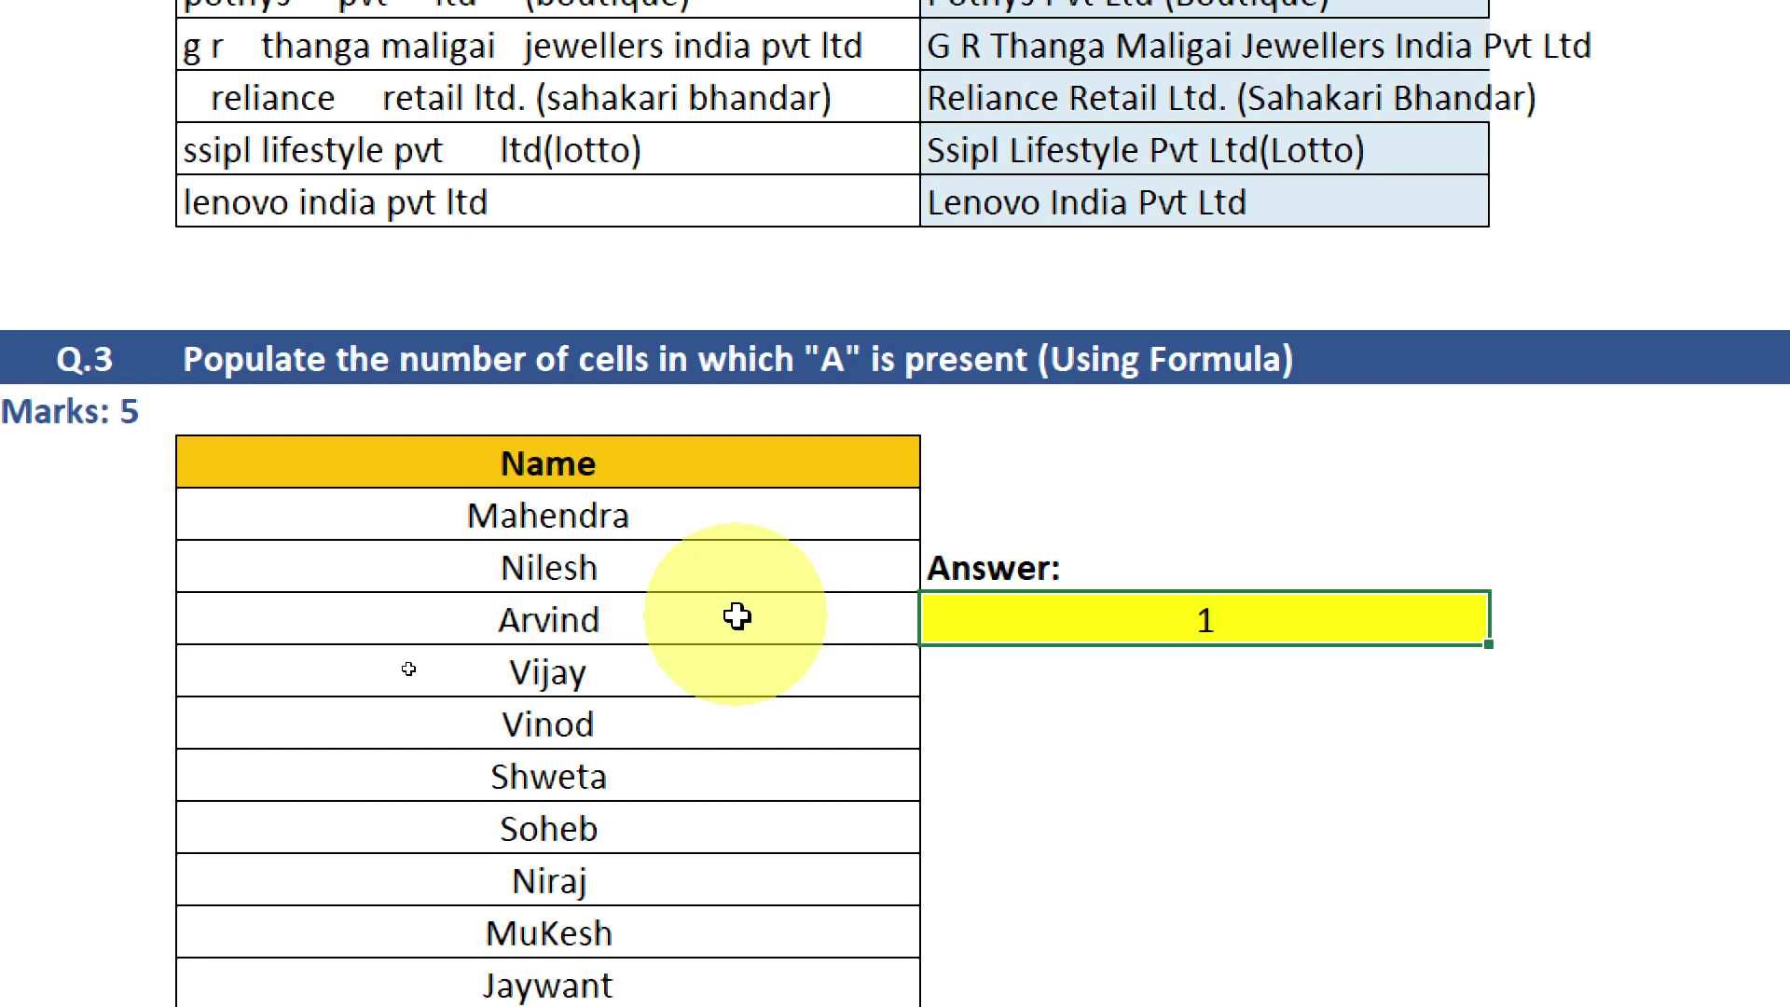
- Change the search letter to uppercase "A", then start a fresh SEARCH formula
key(F2)
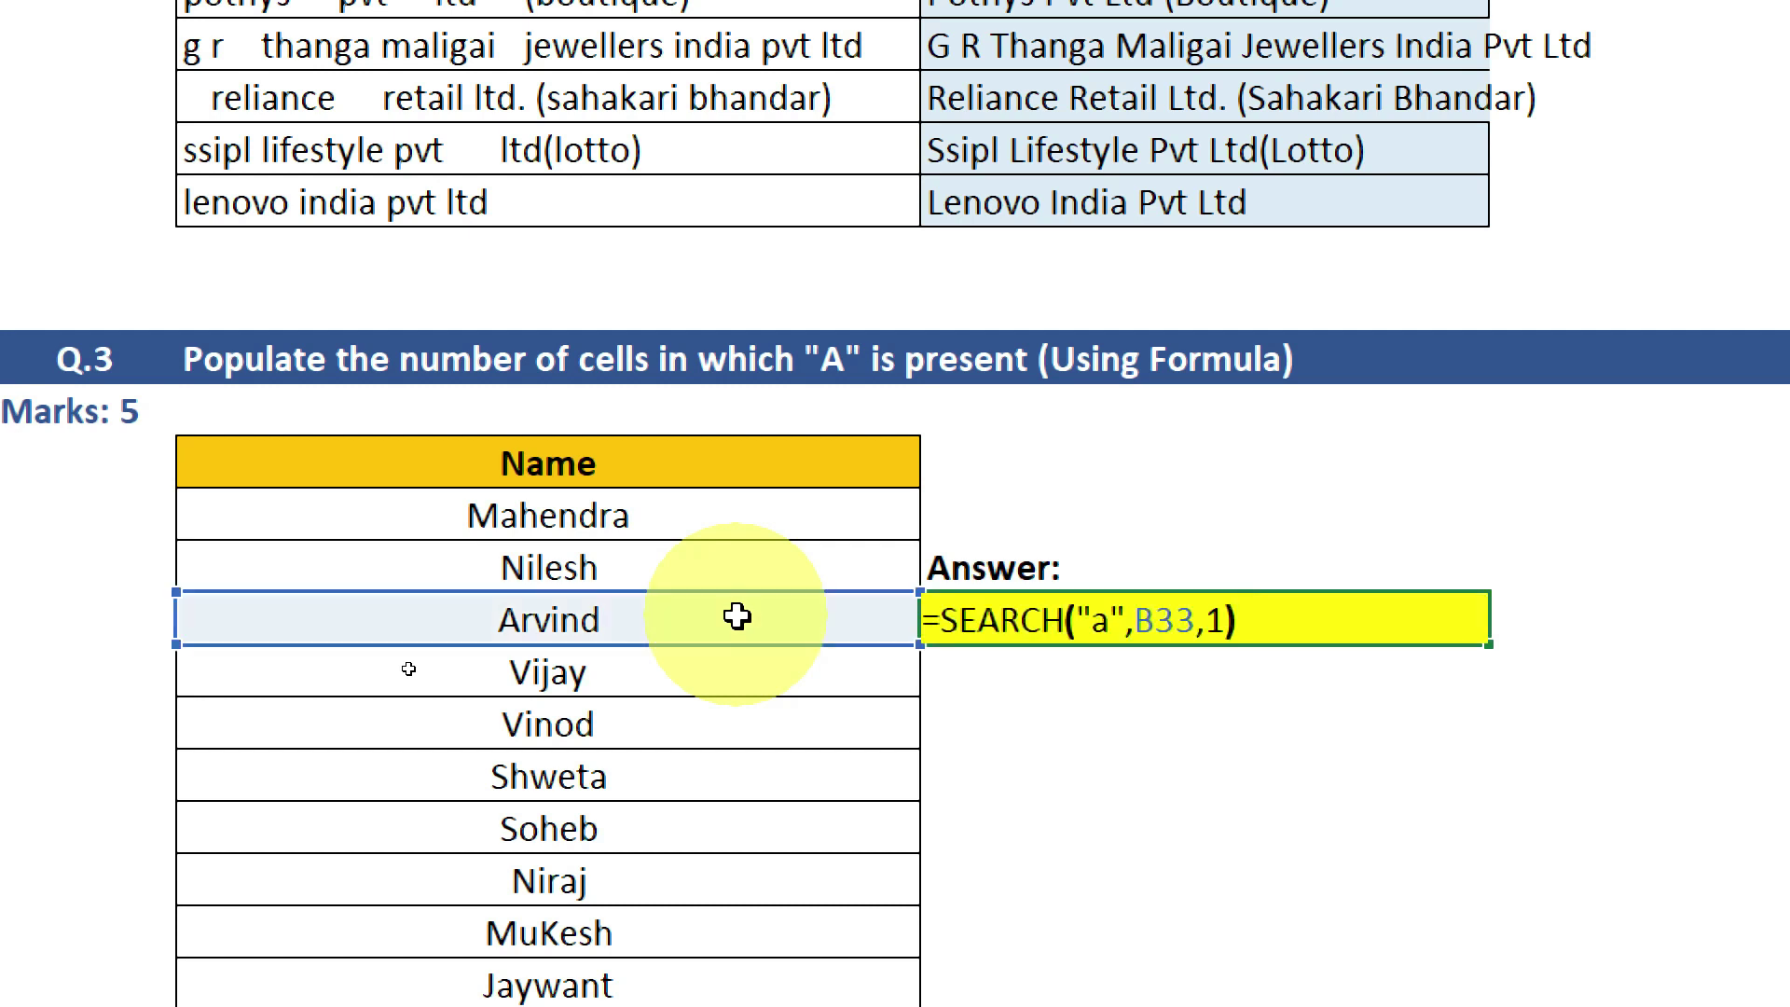
key(Left)
key(Left)
key(Left)
key(Left)
key(Left)
key(Left)
key(Delete)
text(A)
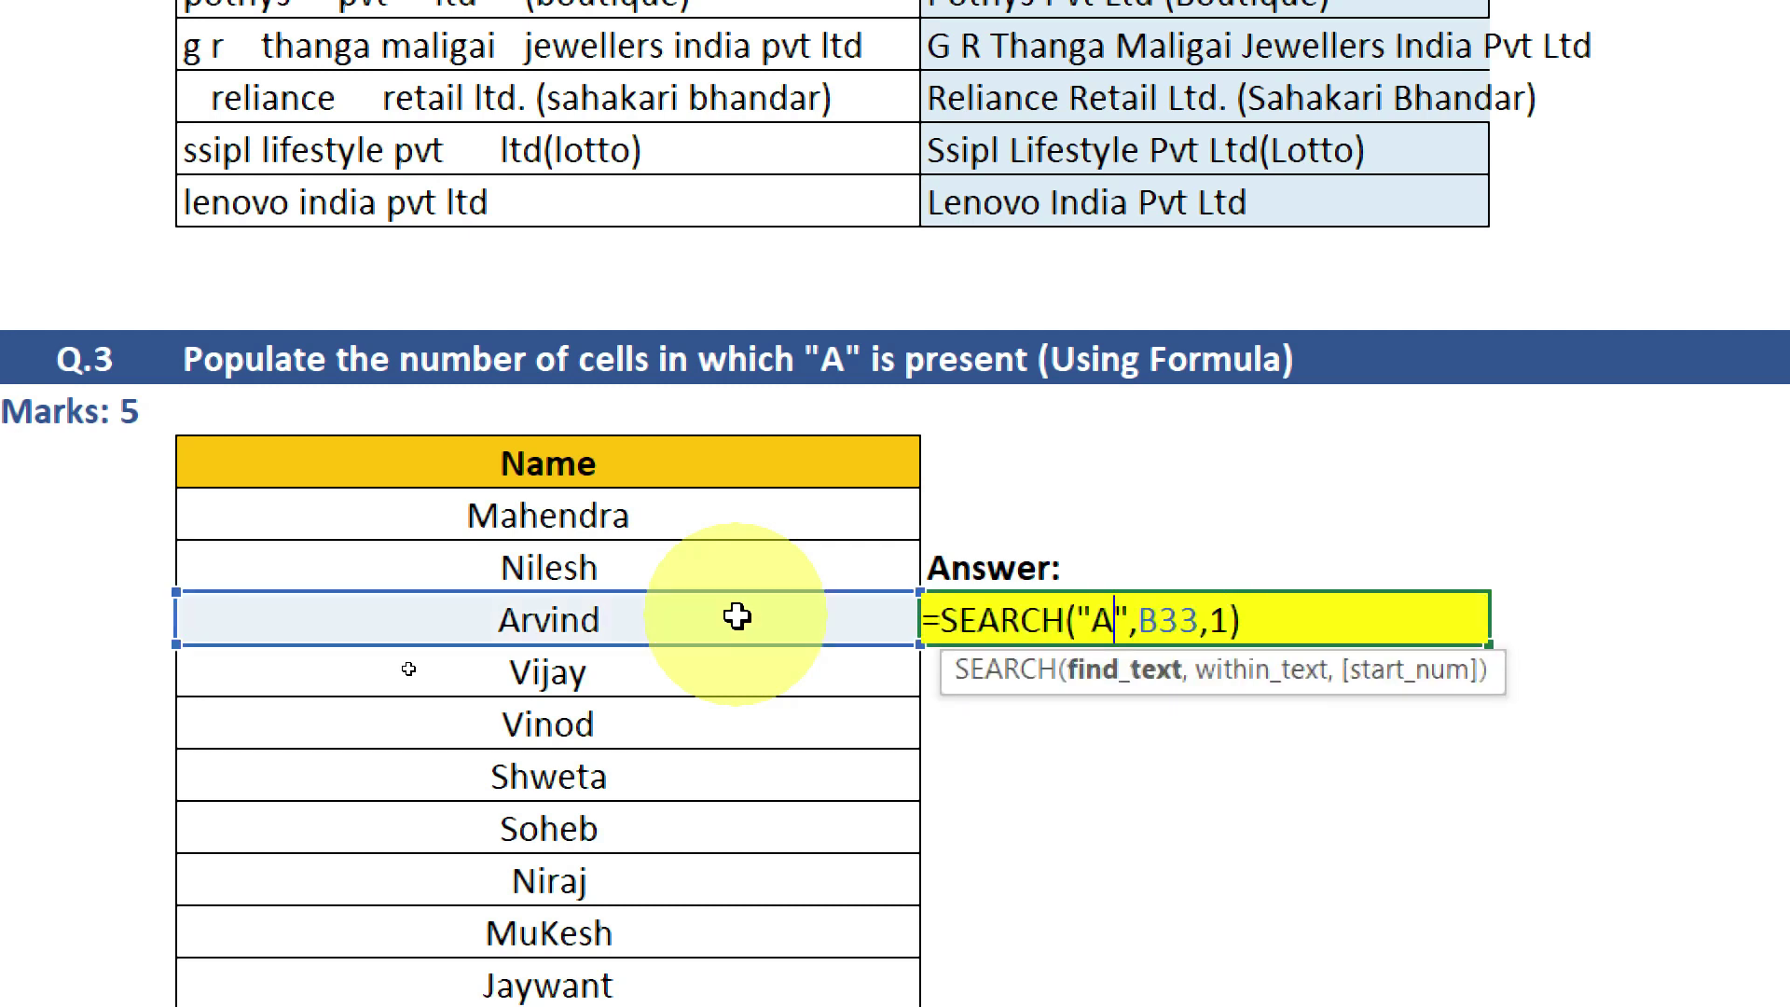
key(Return)
key(Up)
text(=sea)
key(Tab)
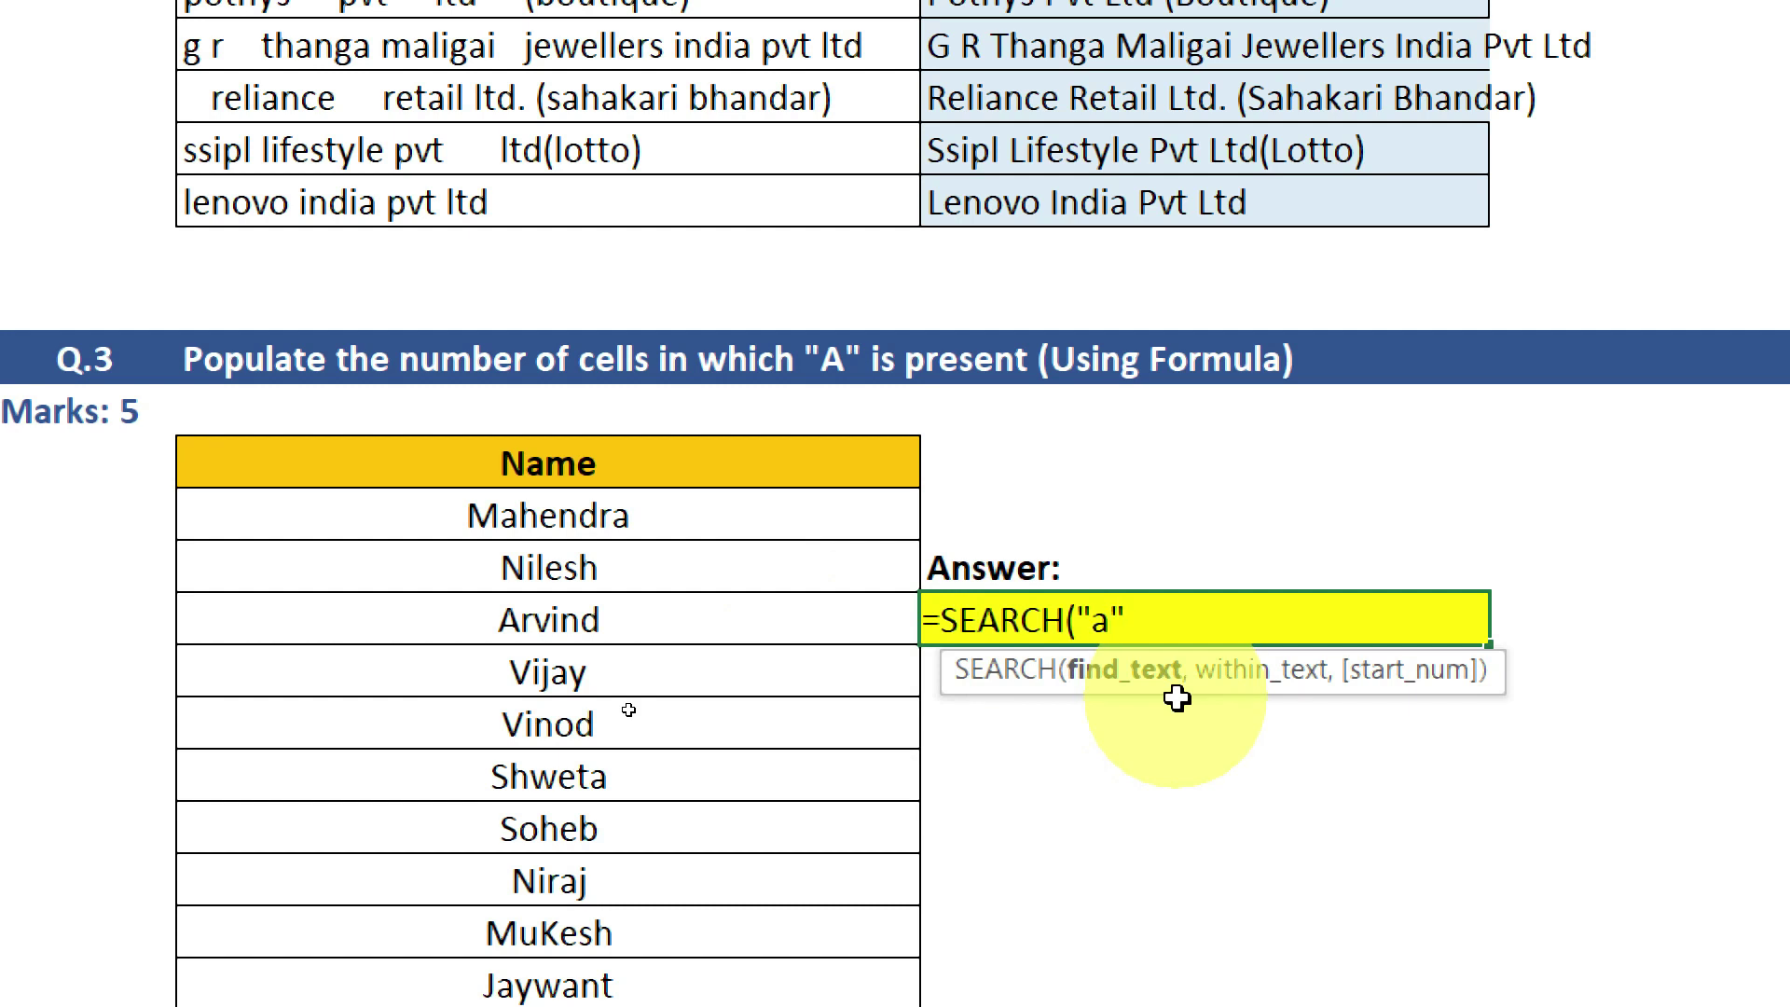
- Complete =SEARCH("a",B31:B40,1) in the answer cell so results spill beside the names
text(,)
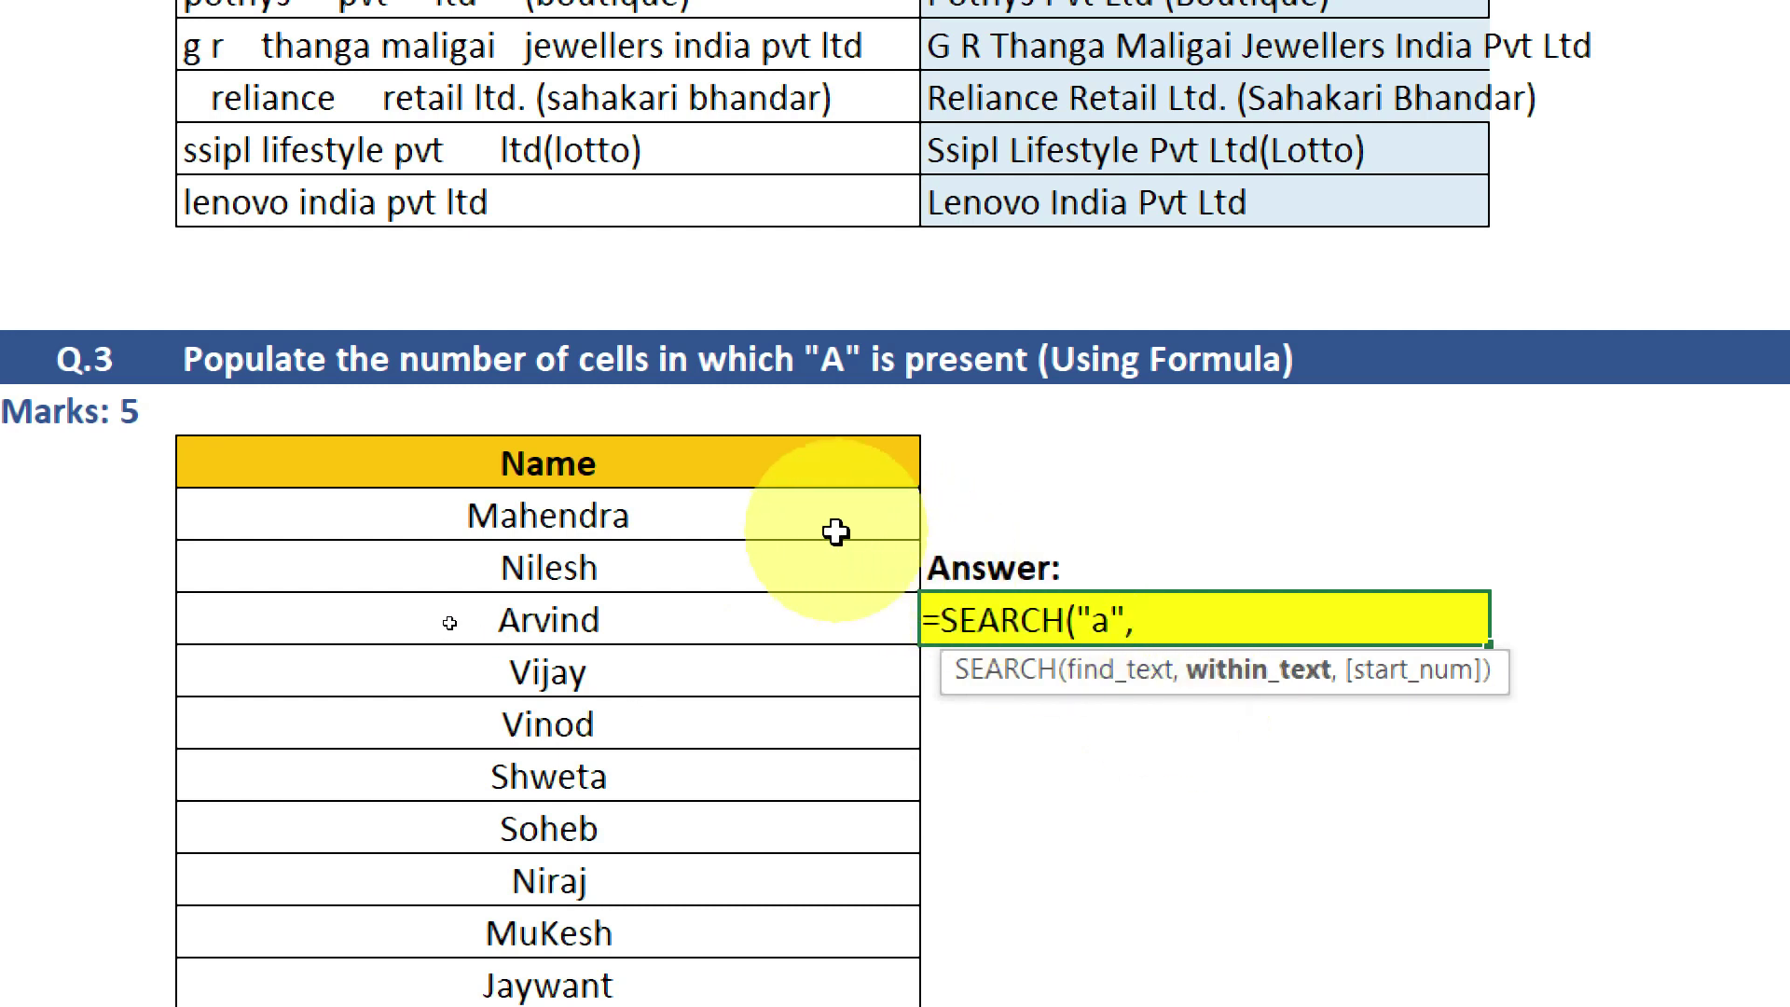
drag(833, 522, 706, 984)
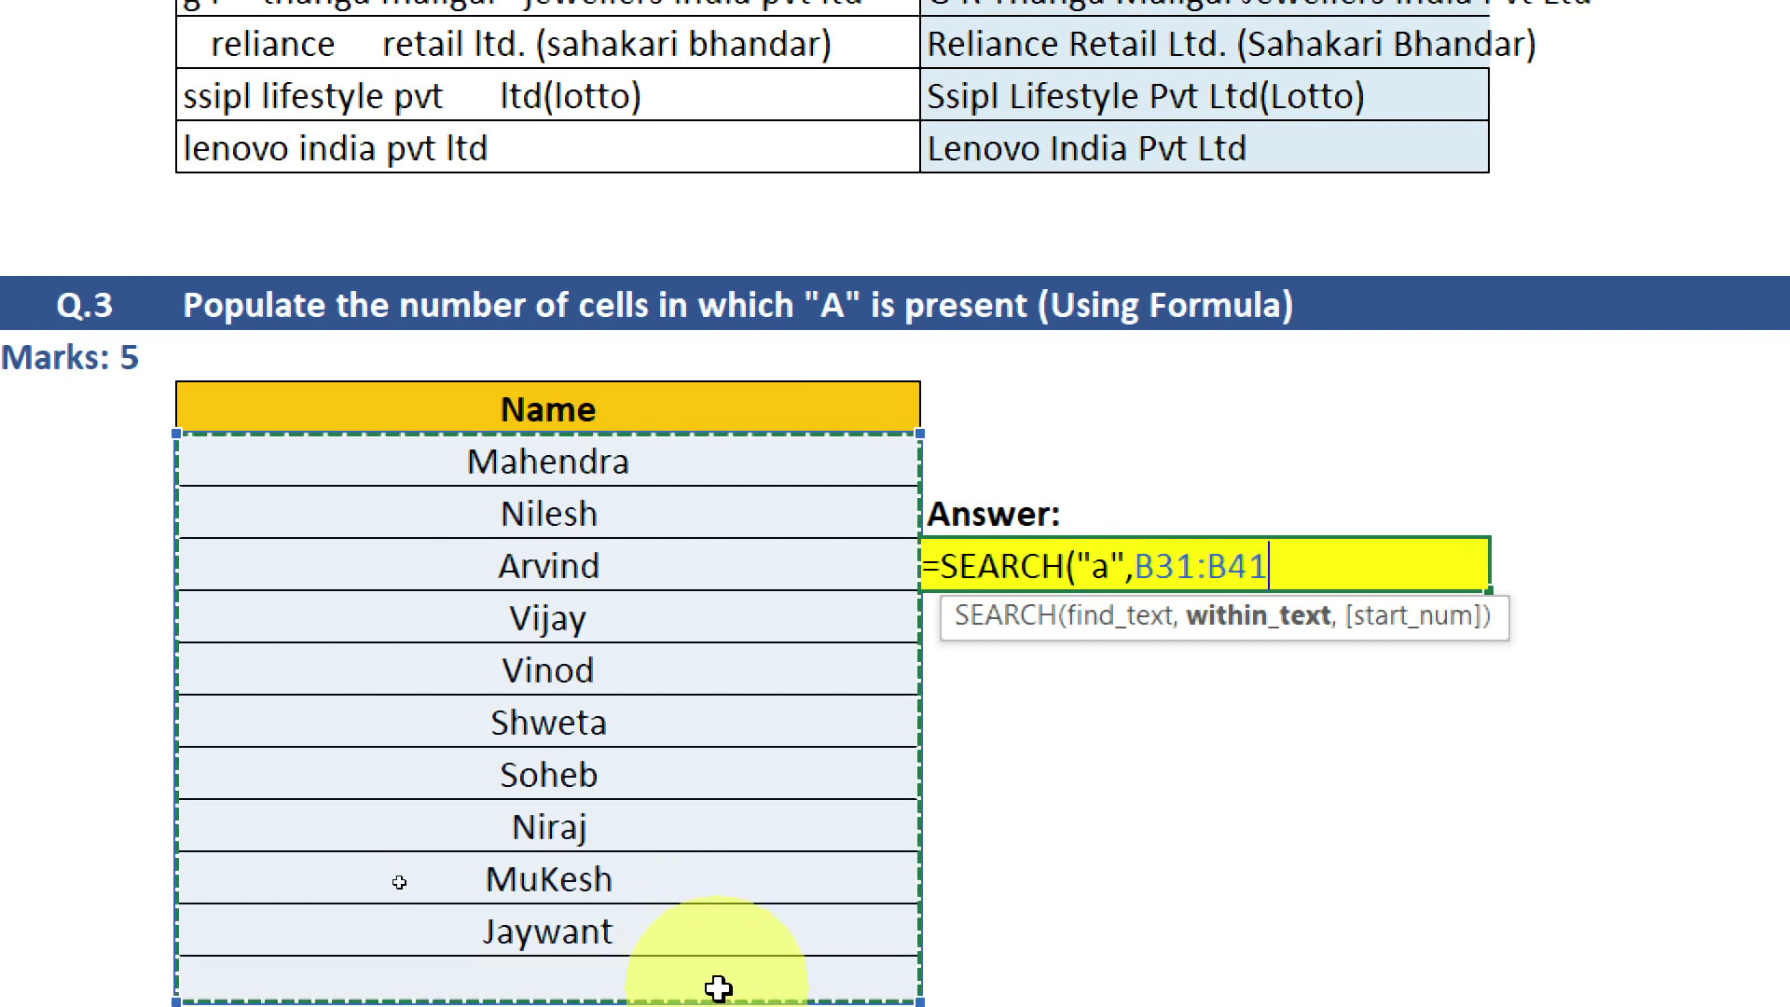
drag(706, 984, 719, 923)
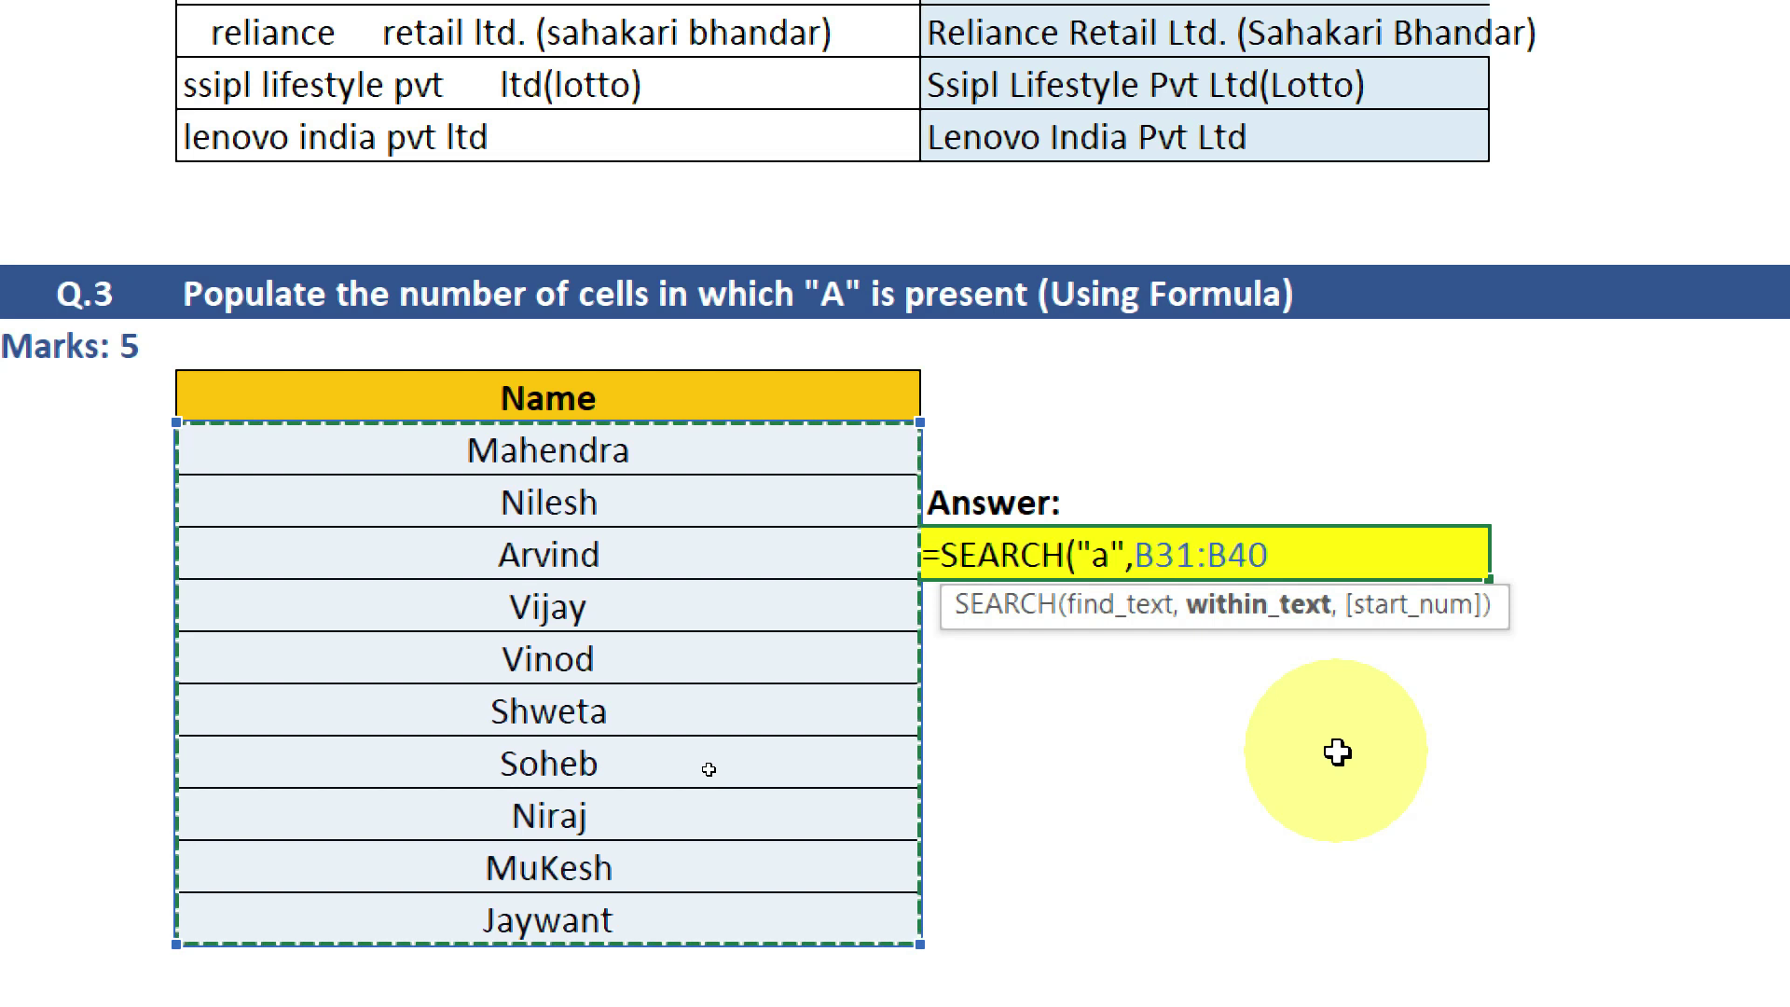
text(,1)
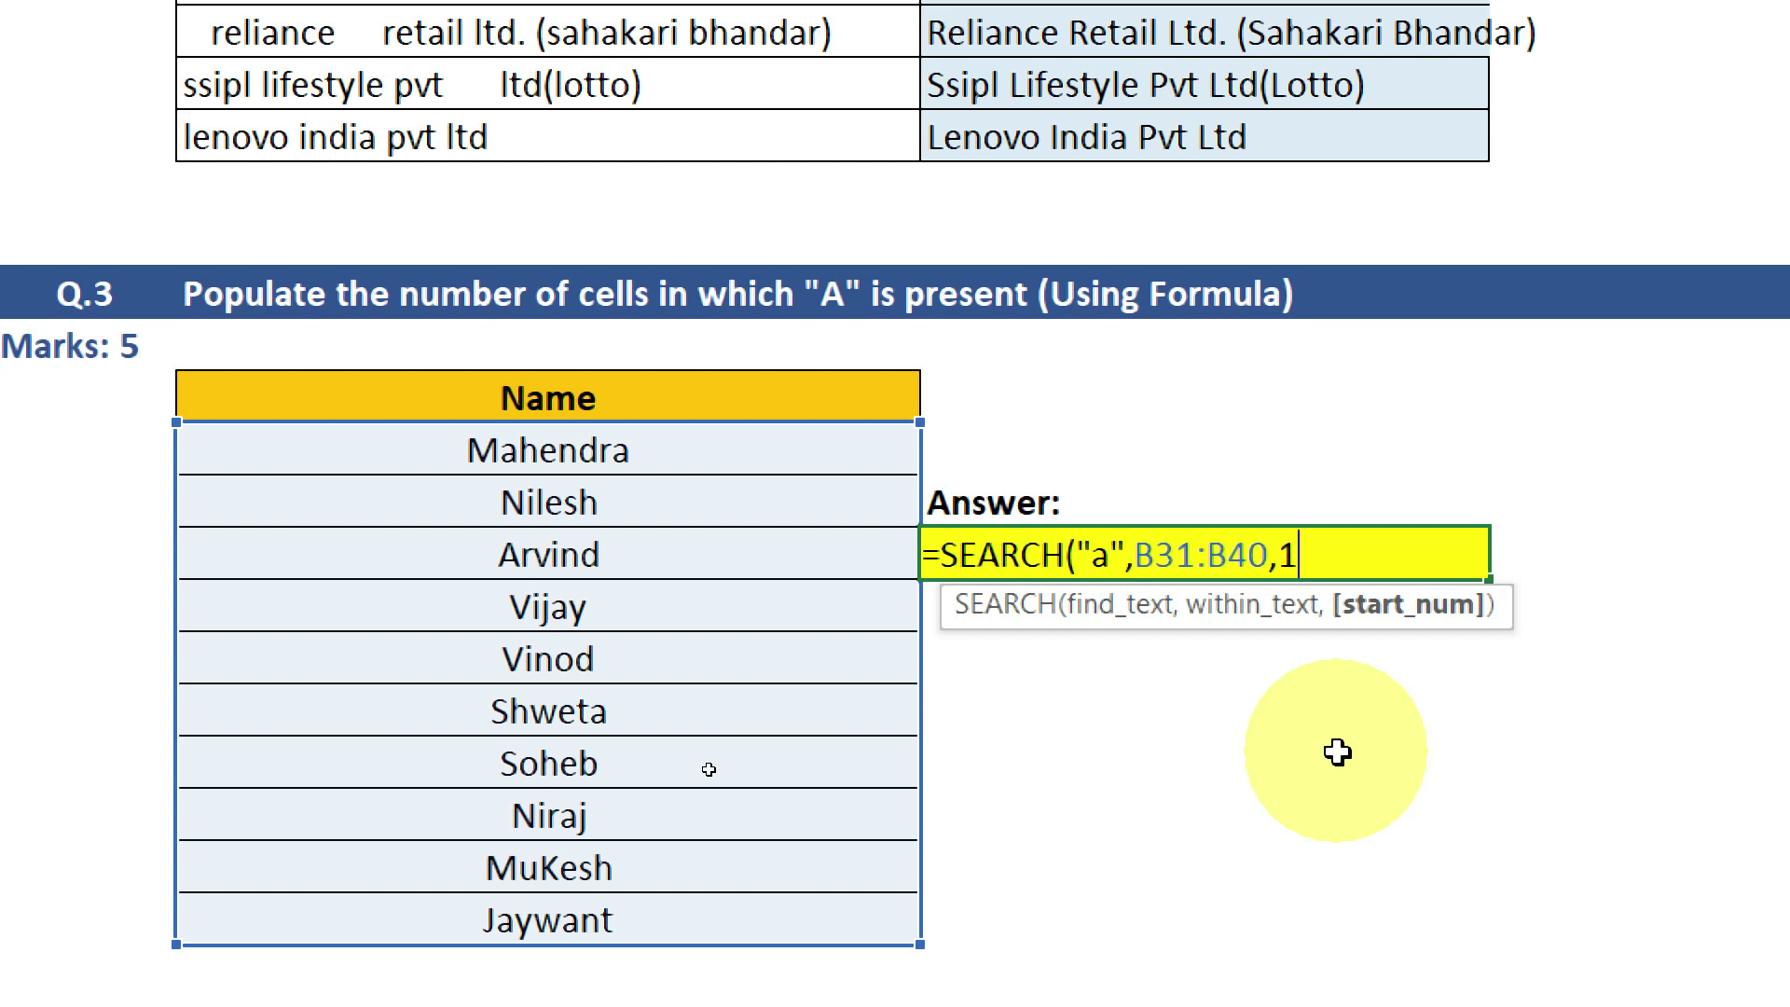
text())
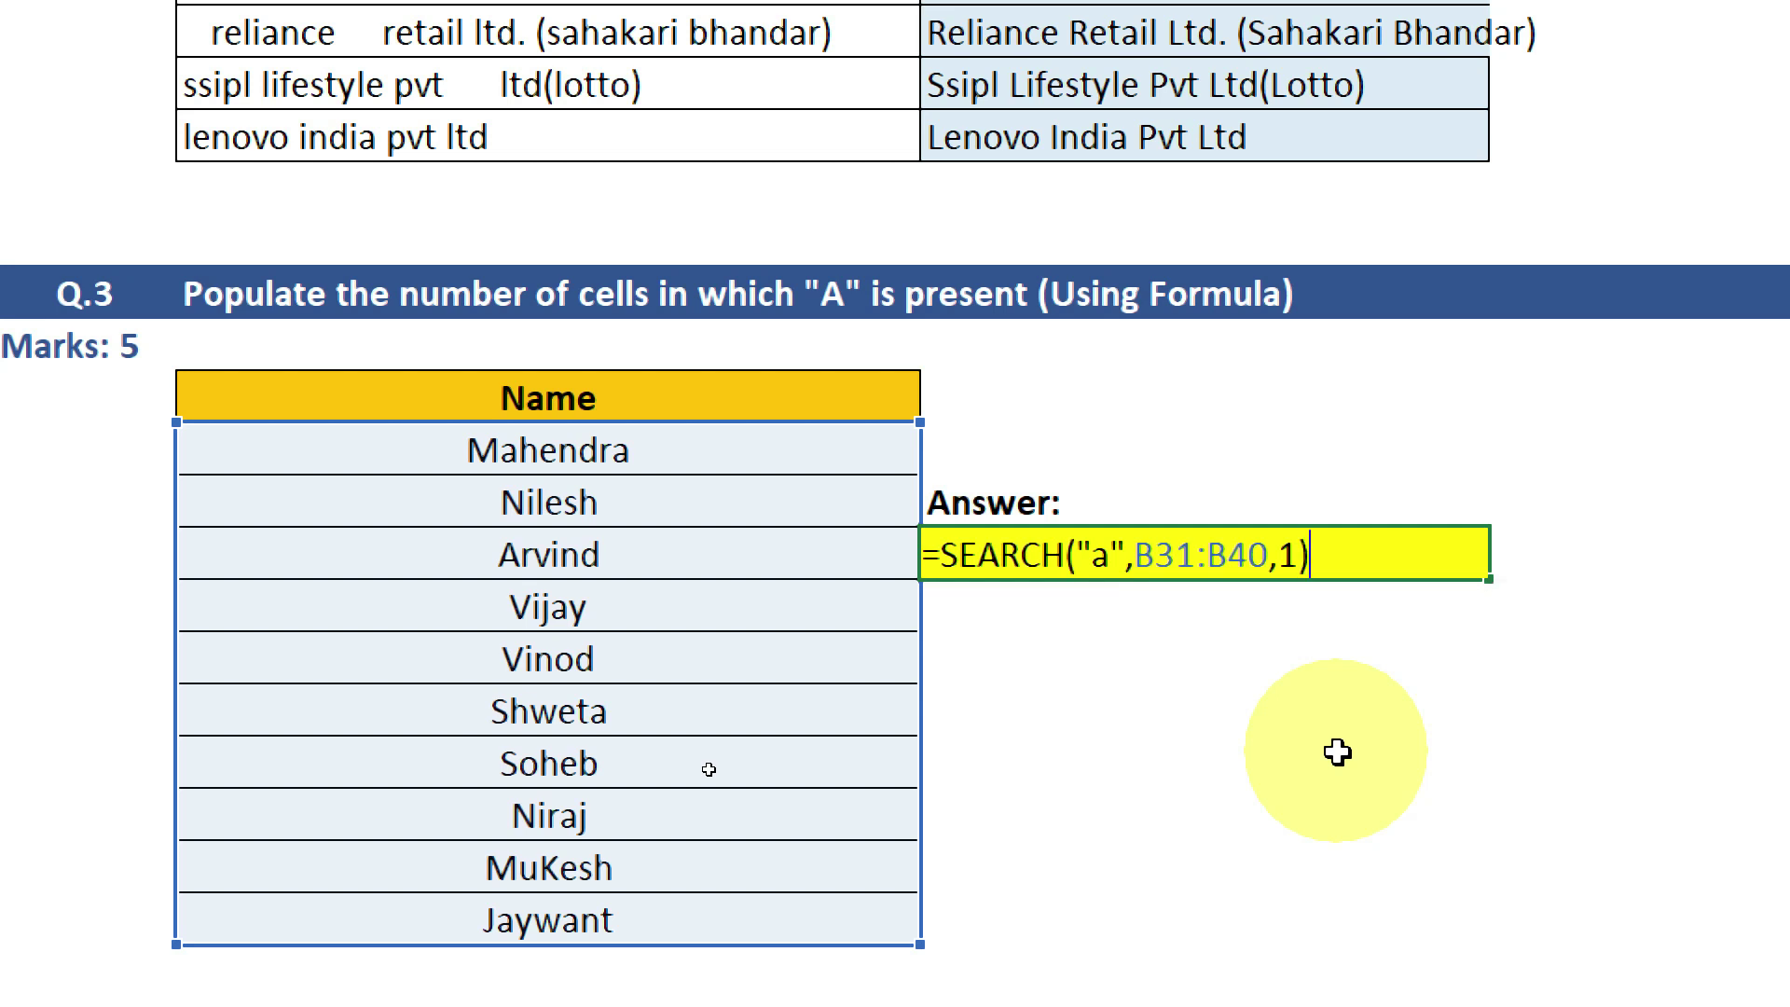
key(BackSpace)
text())
drag(1310, 557, 1044, 560)
click(1309, 555)
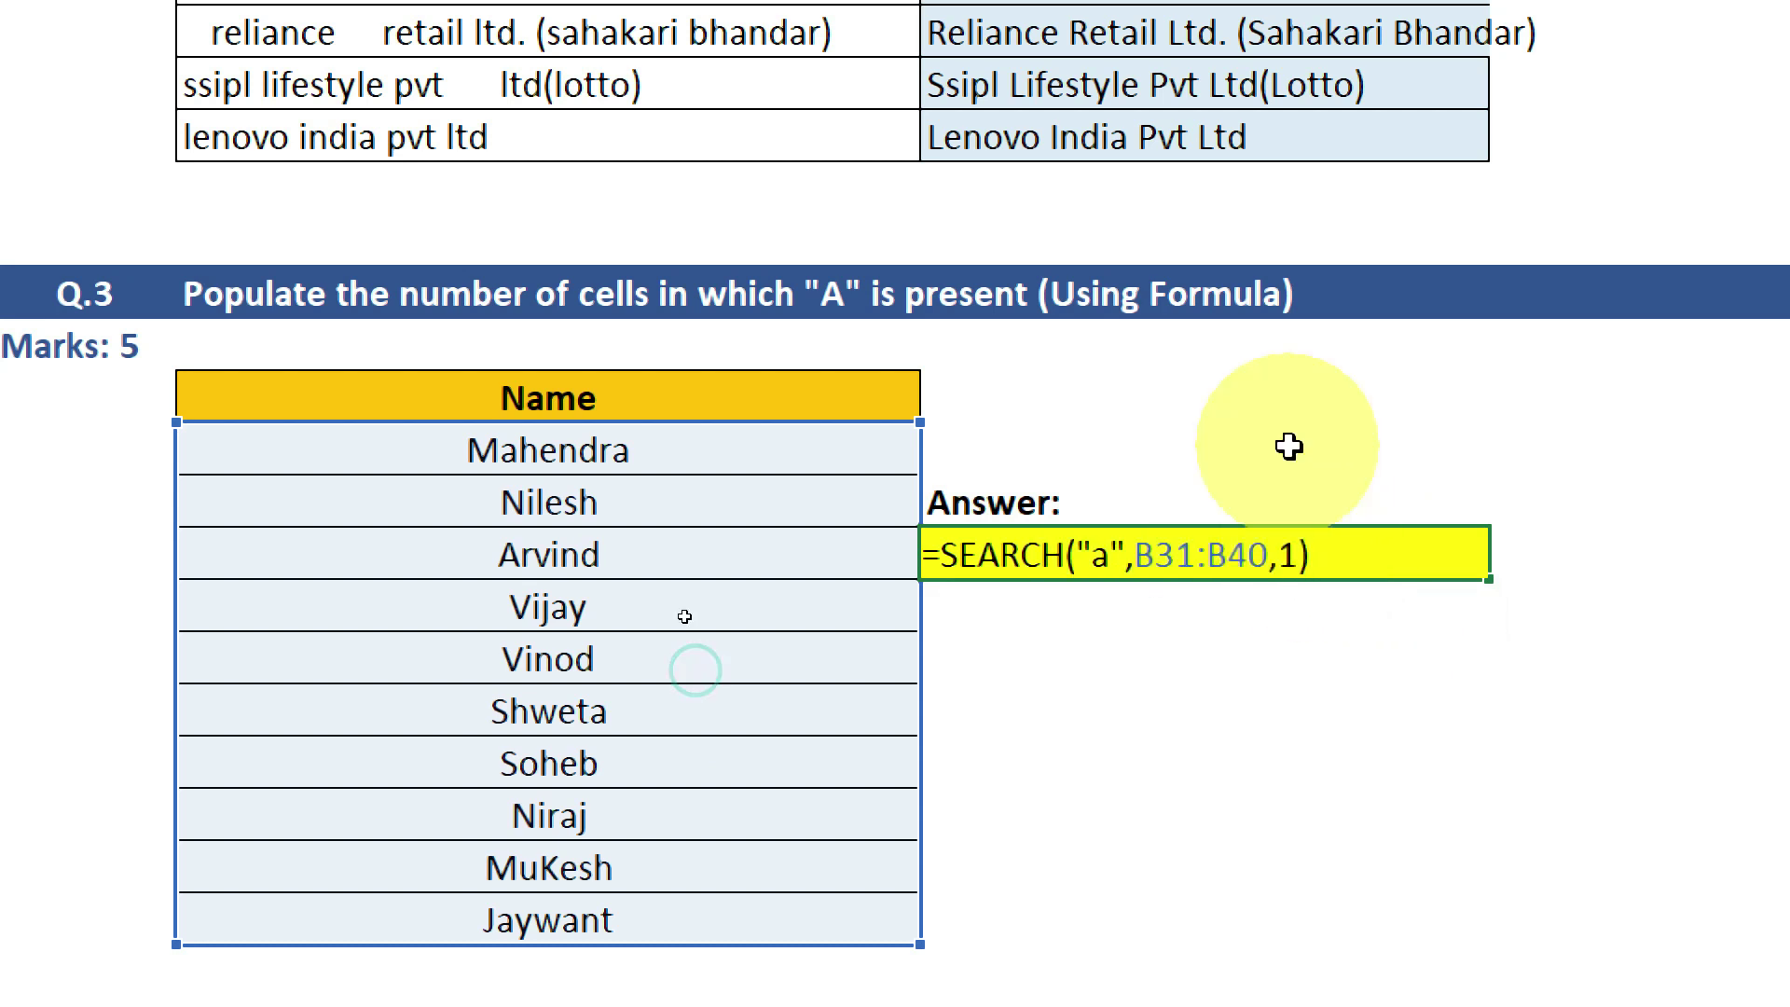
key(Return)
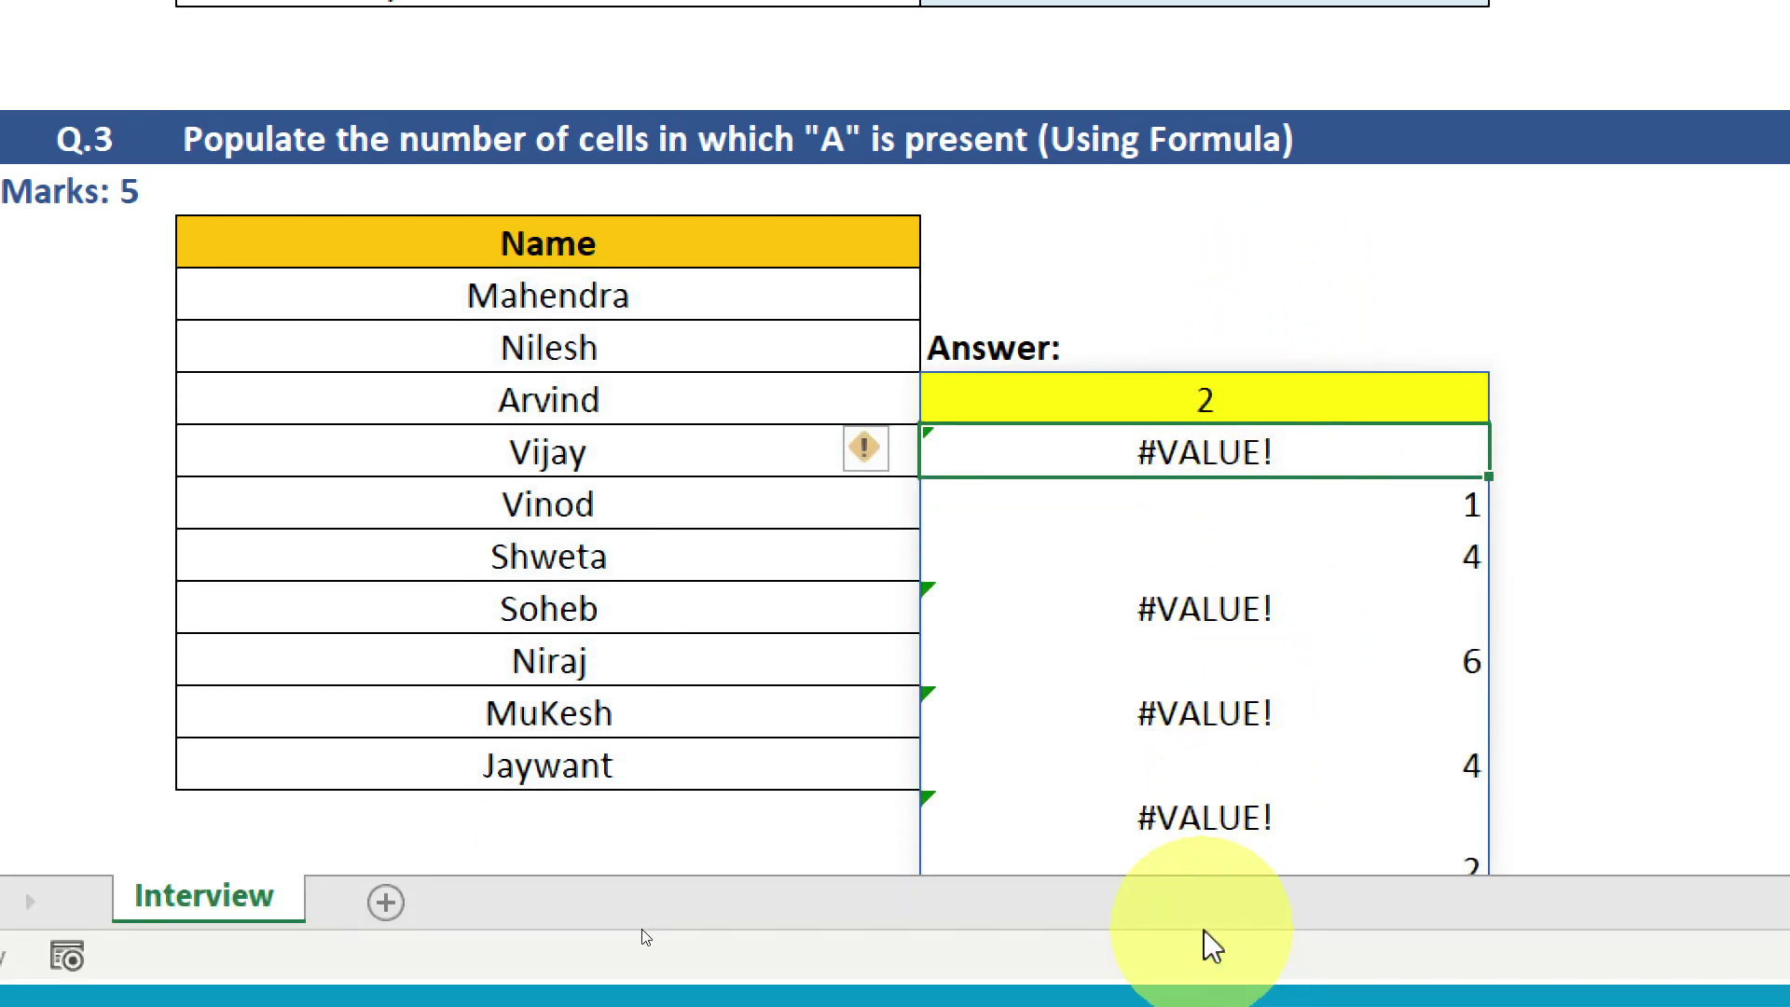
- Preview the SEARCH part as an array with F9, then cancel the edit
double_click(1233, 399)
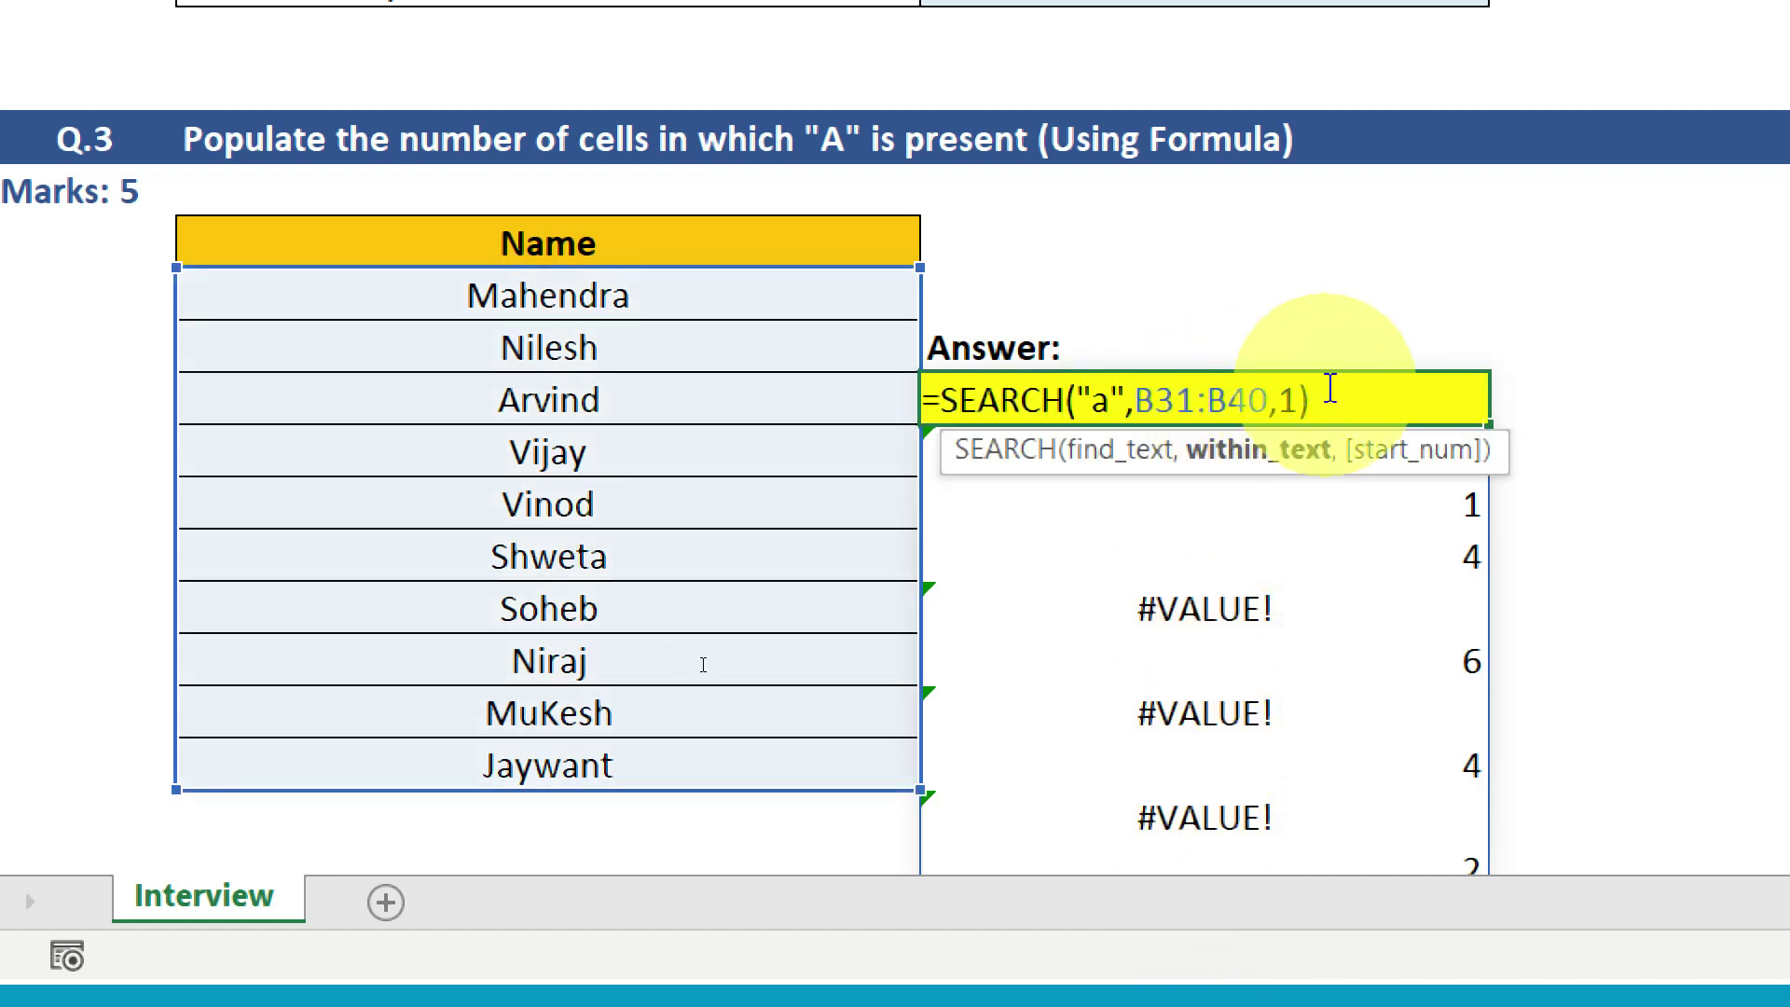
click(1196, 458)
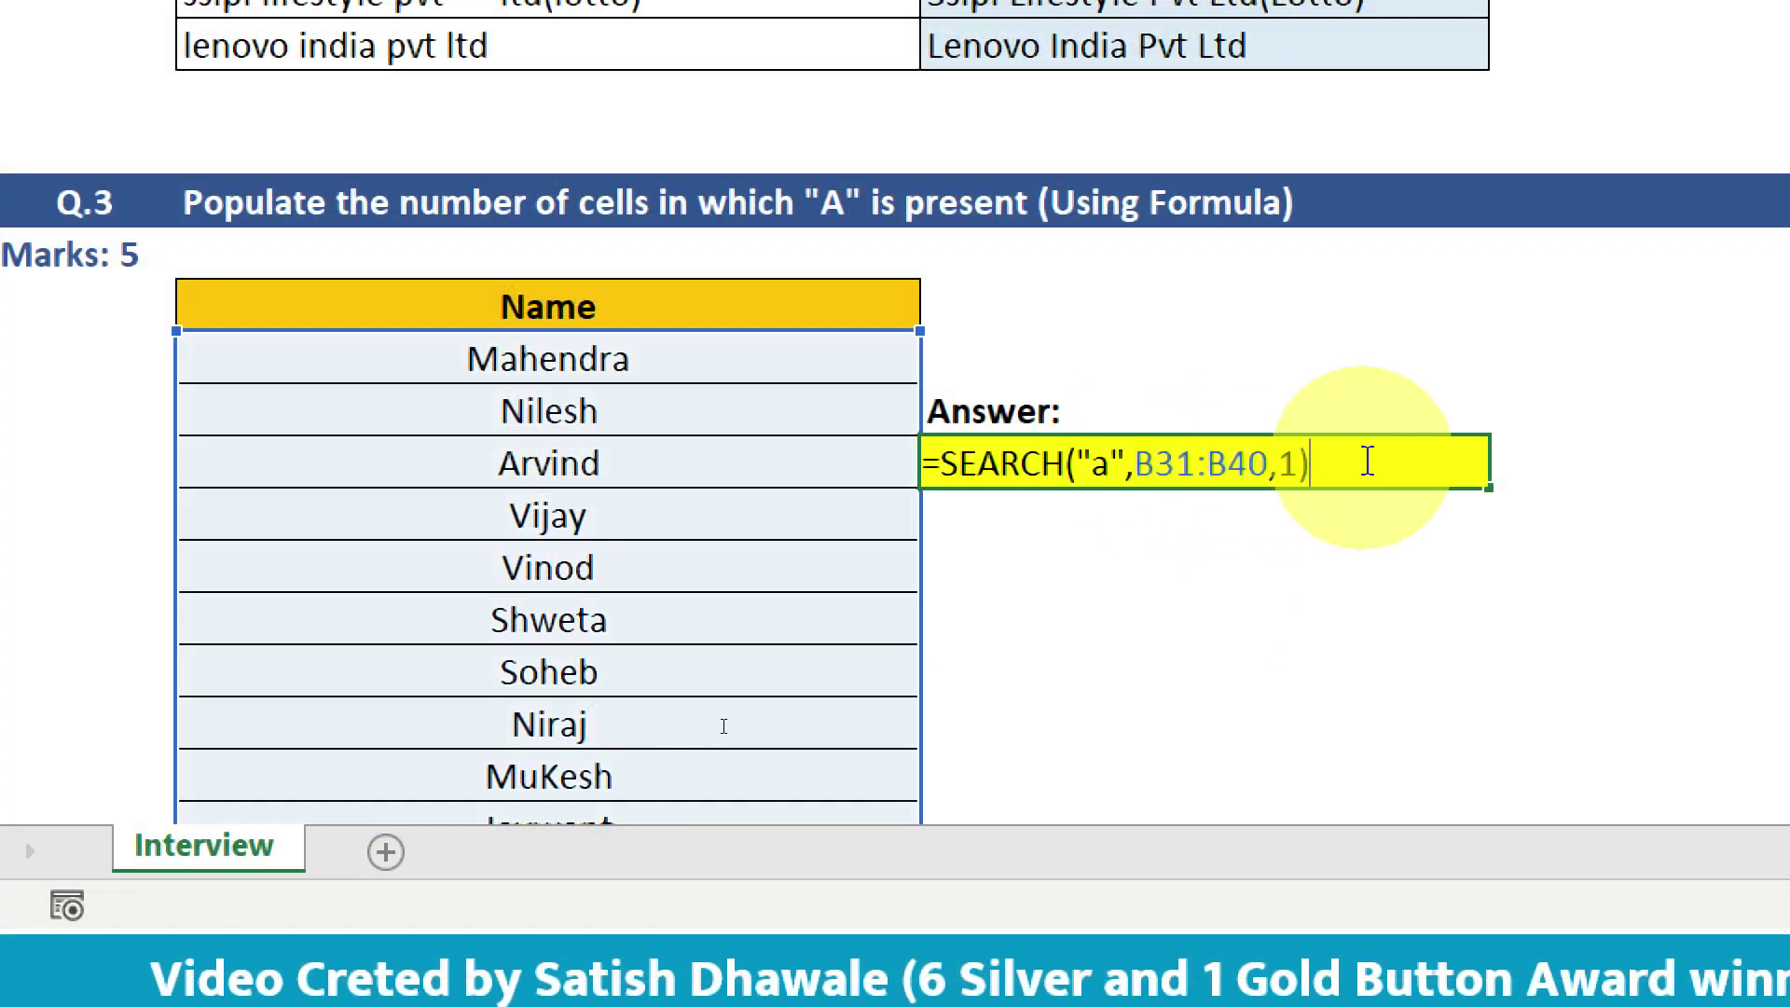
drag(1367, 463, 942, 464)
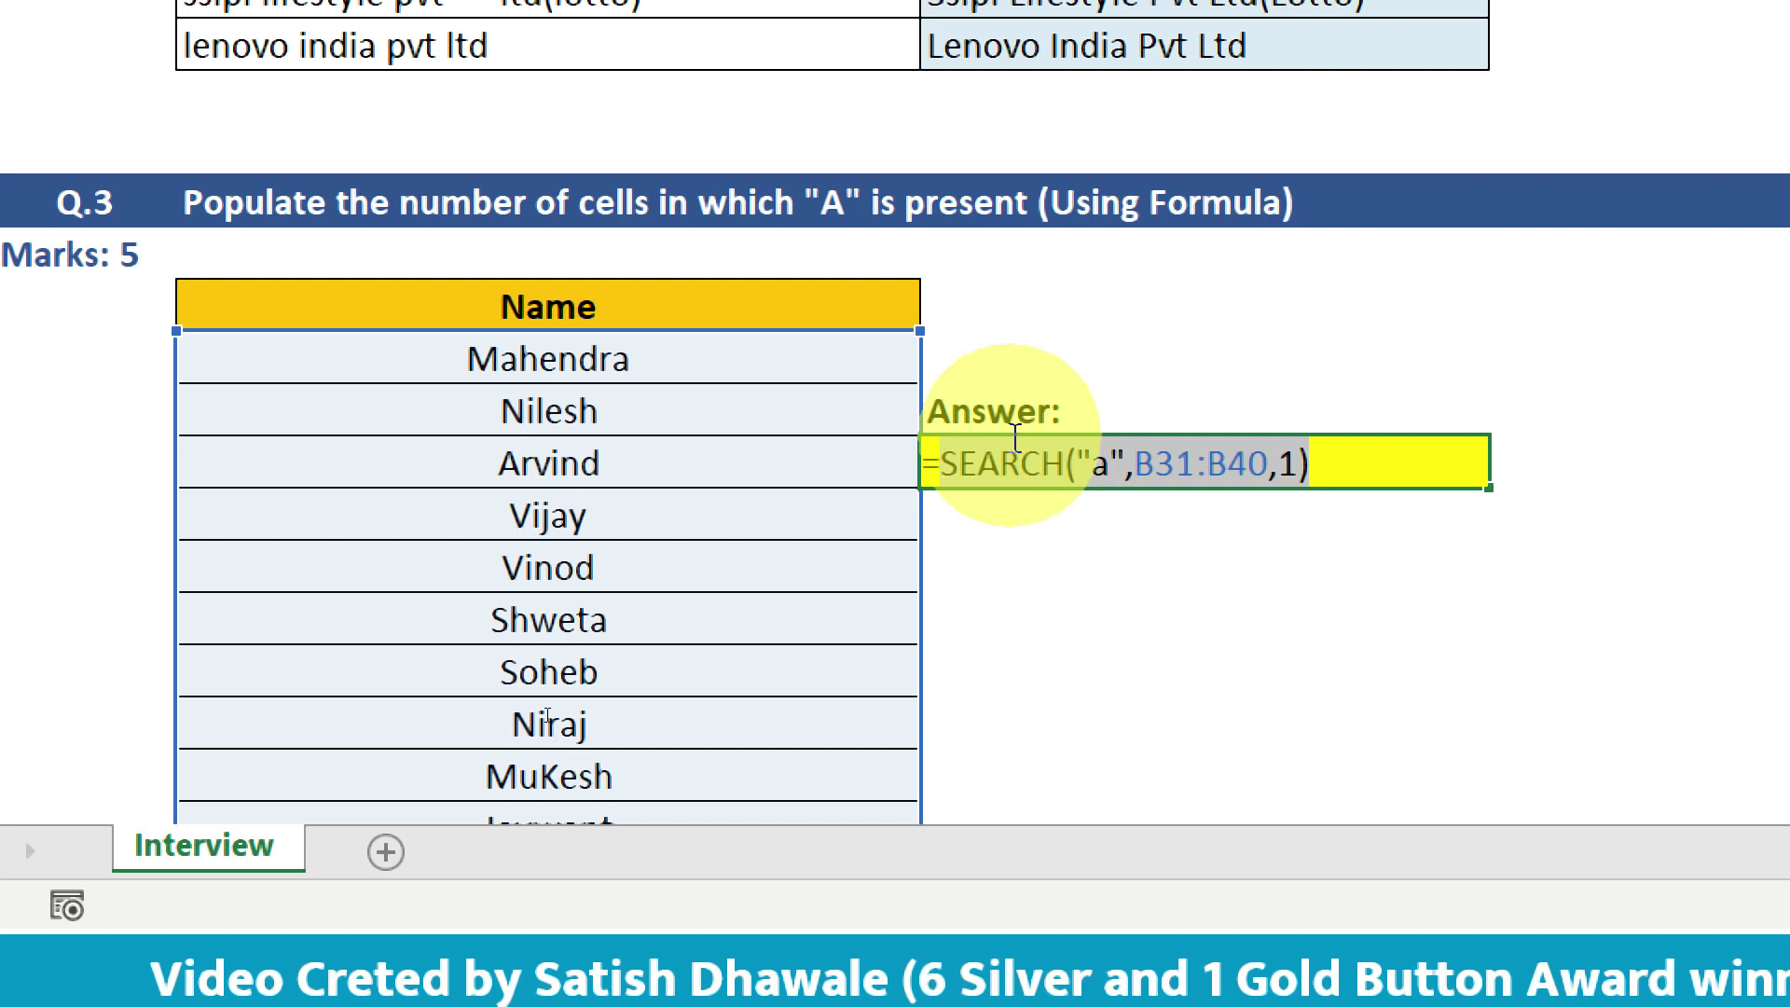
key(F9)
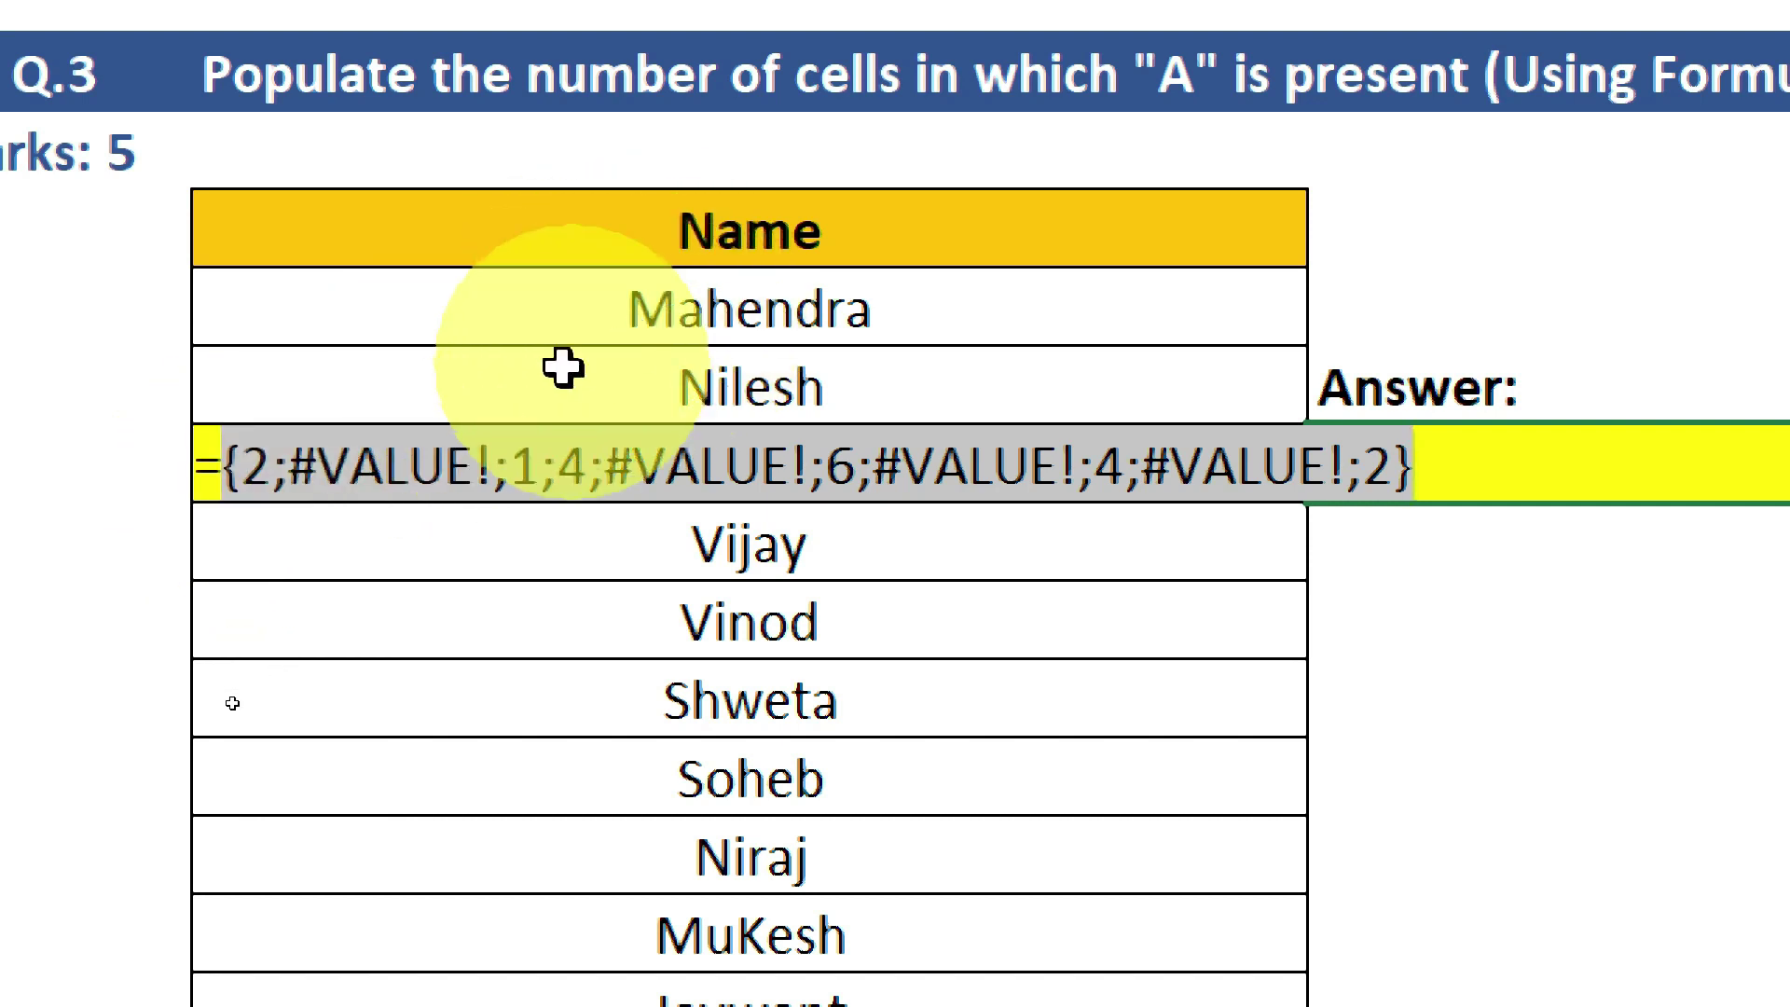
key(Escape)
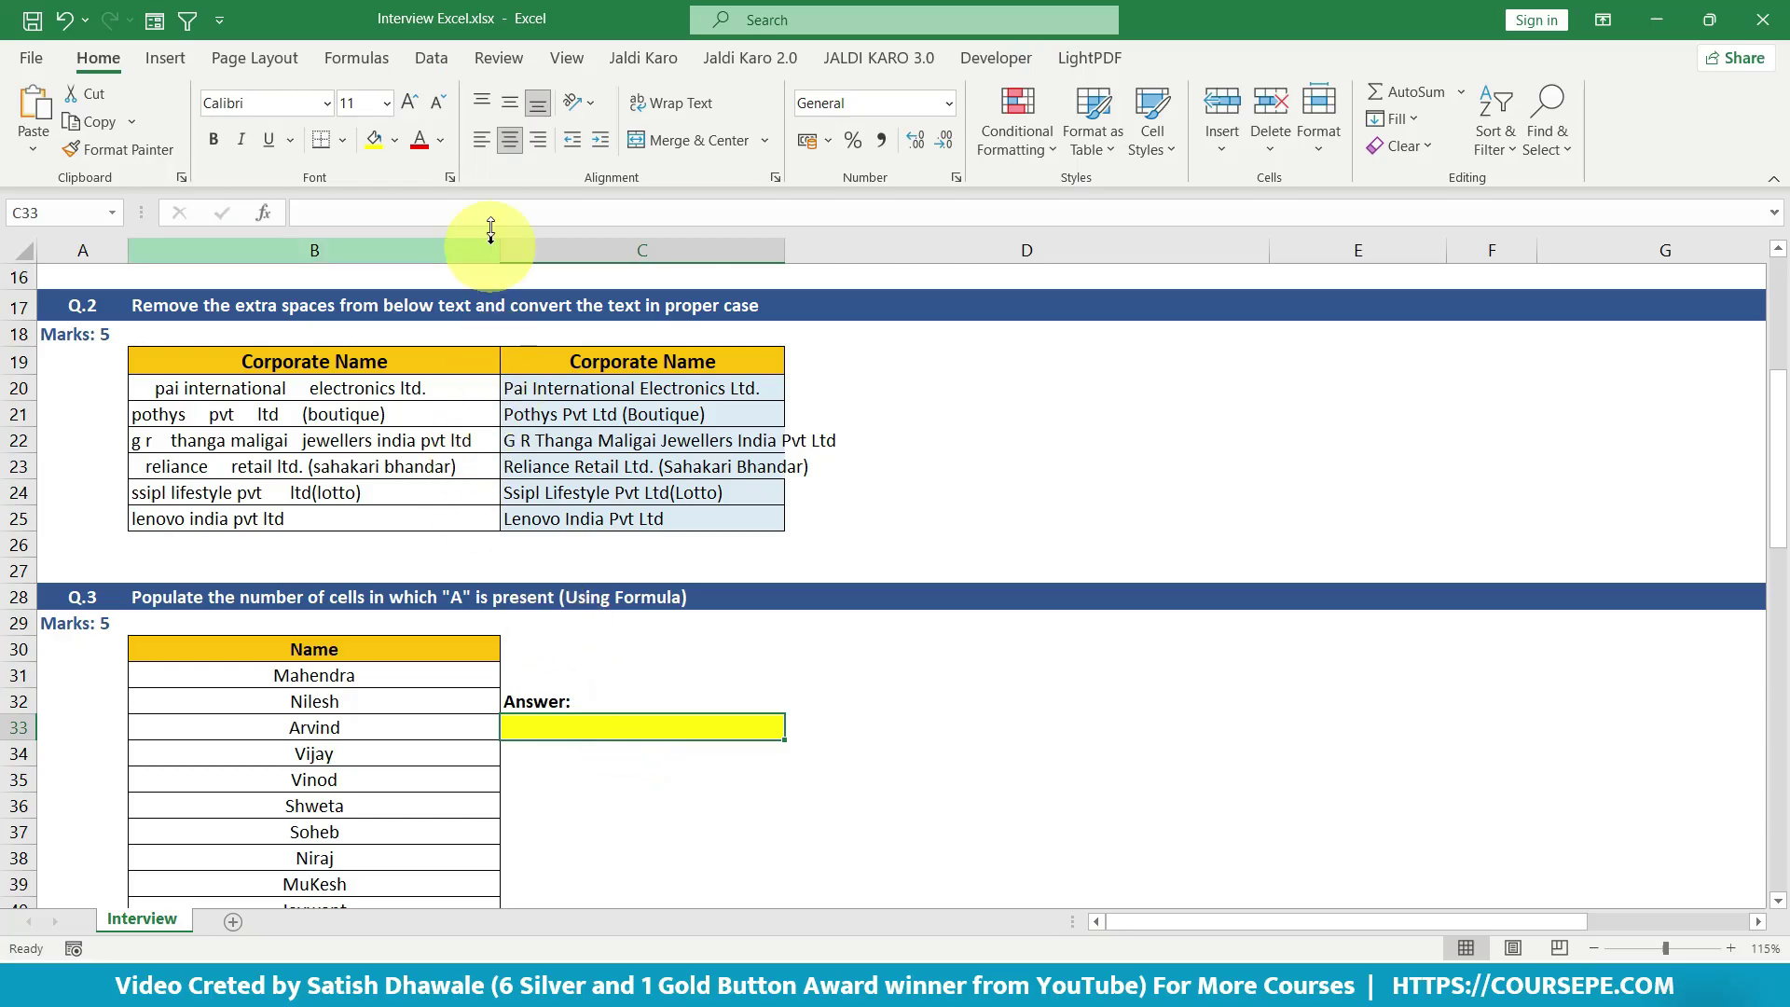
- Retype =SEARCH("a",B31:B40,1), convert it with F9 to {2;#VALUE!;1;4;…}, and commit
click(481, 140)
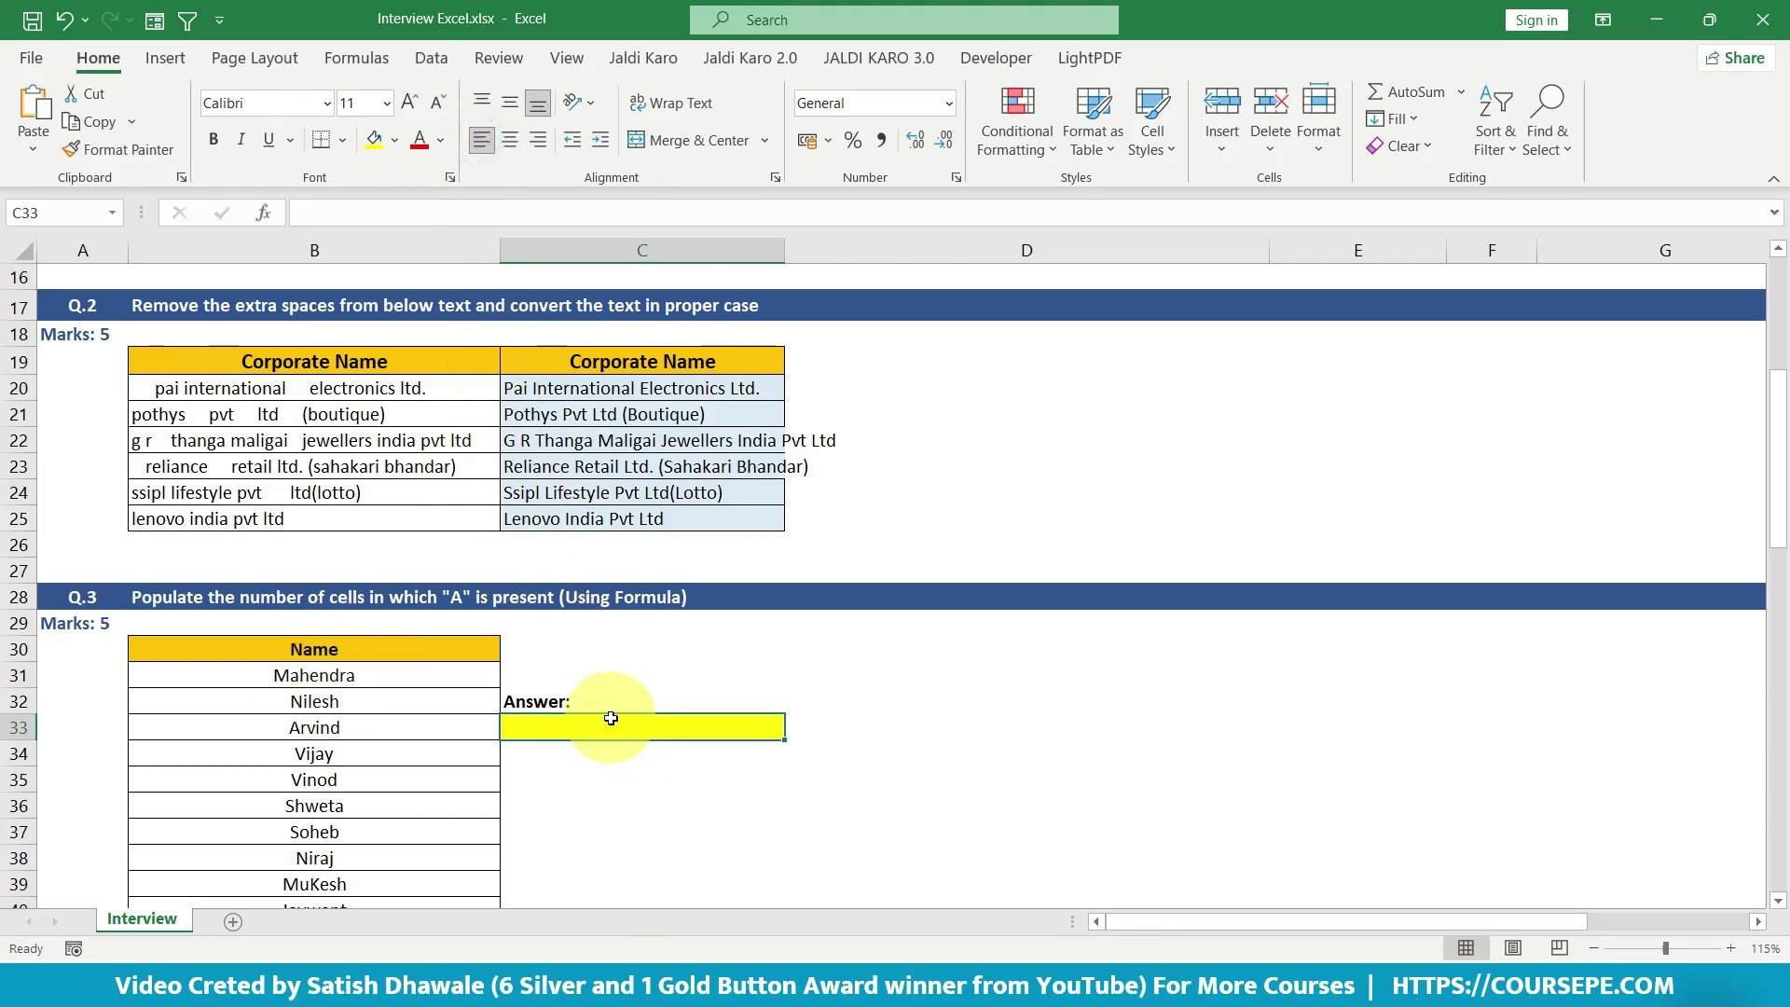
text(=SEARCH("a",B31:B40,1))
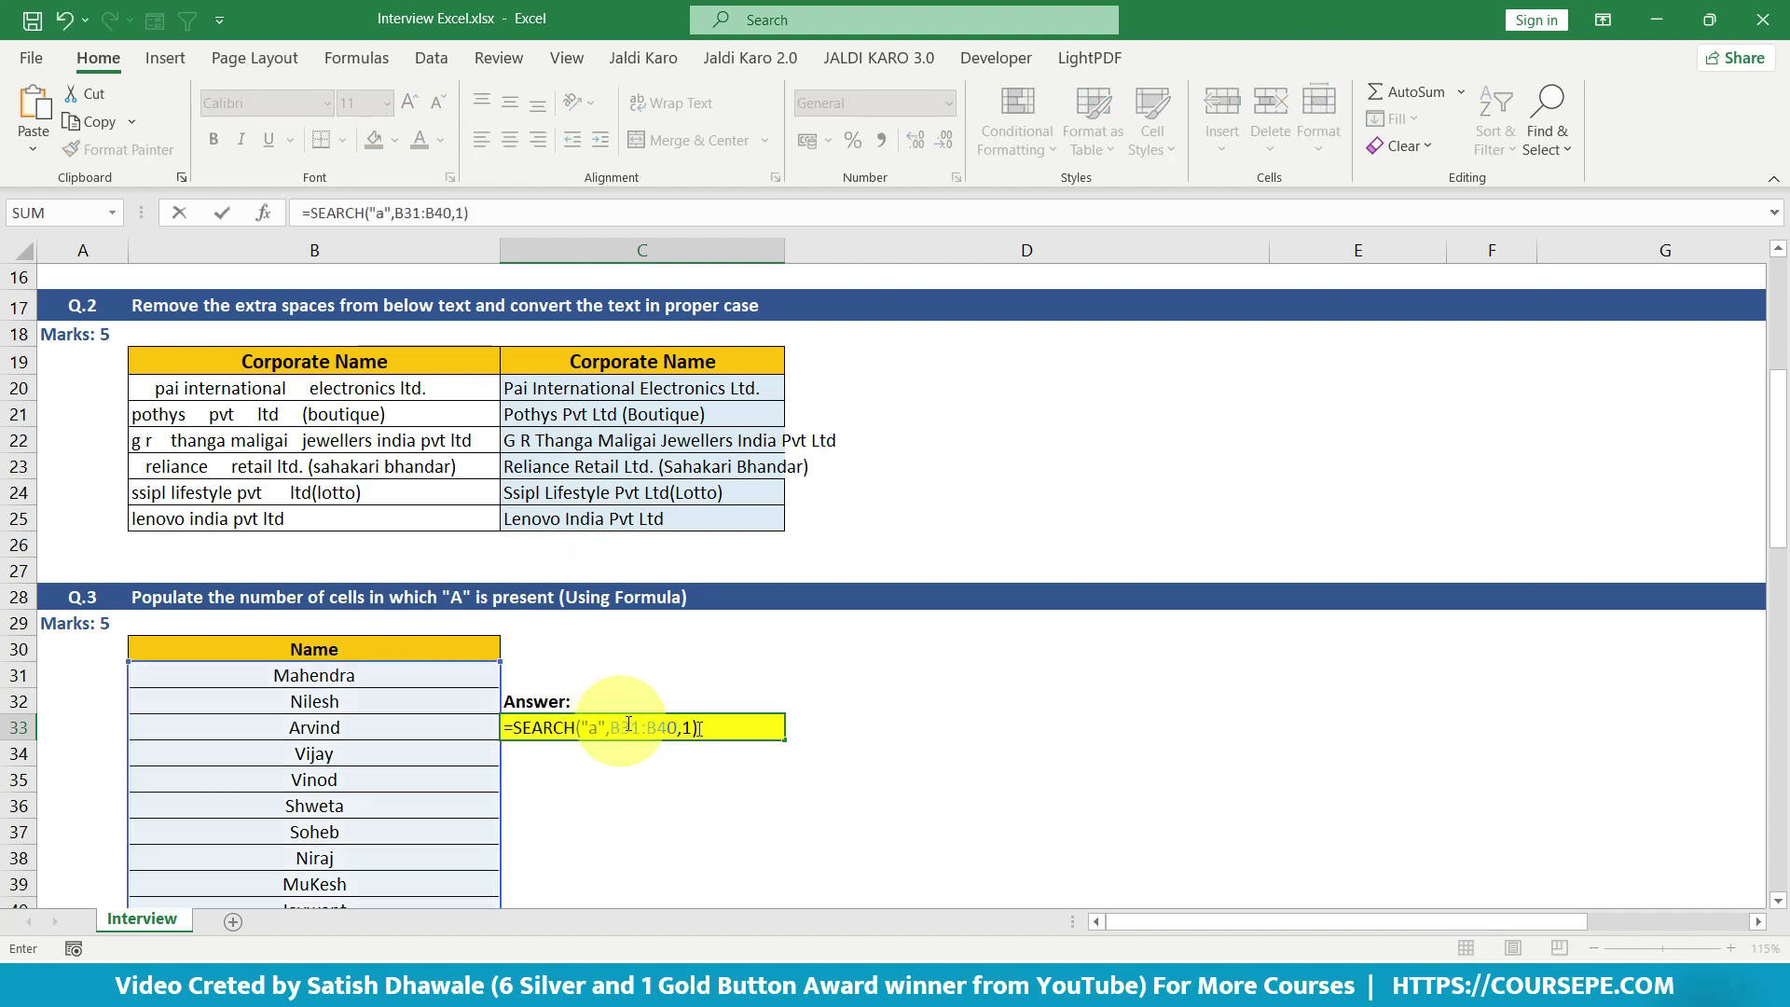
drag(701, 727, 534, 706)
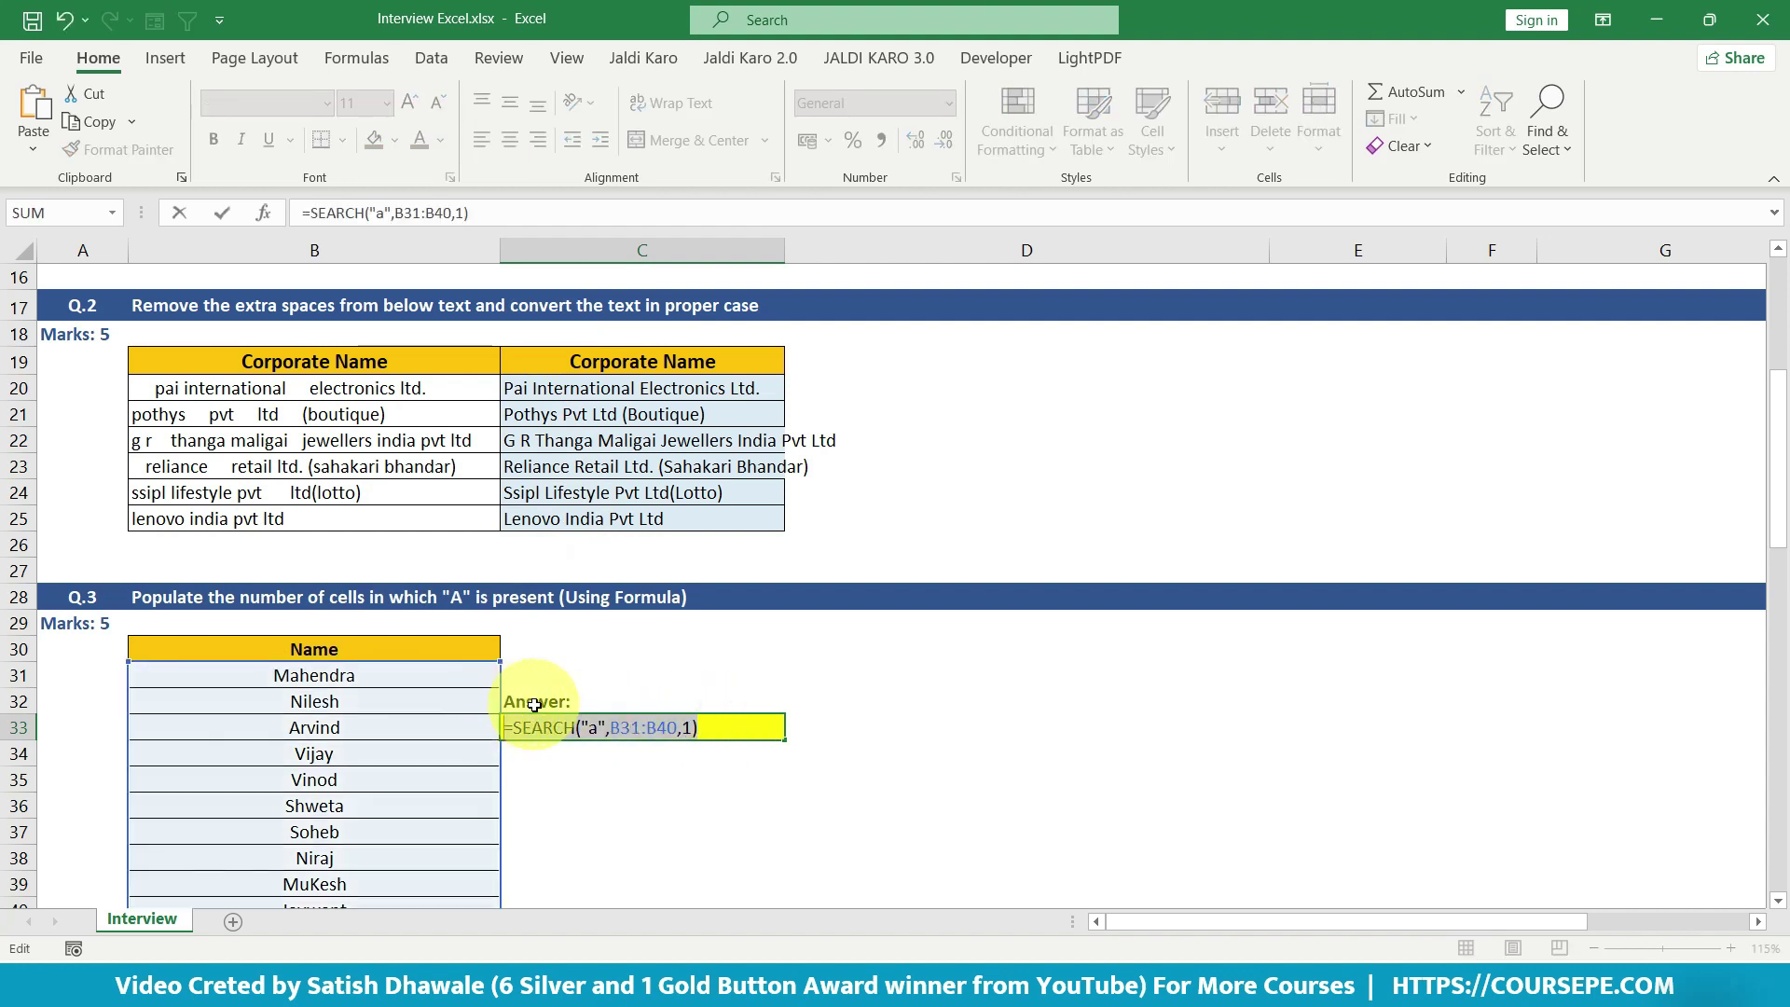
key(F9)
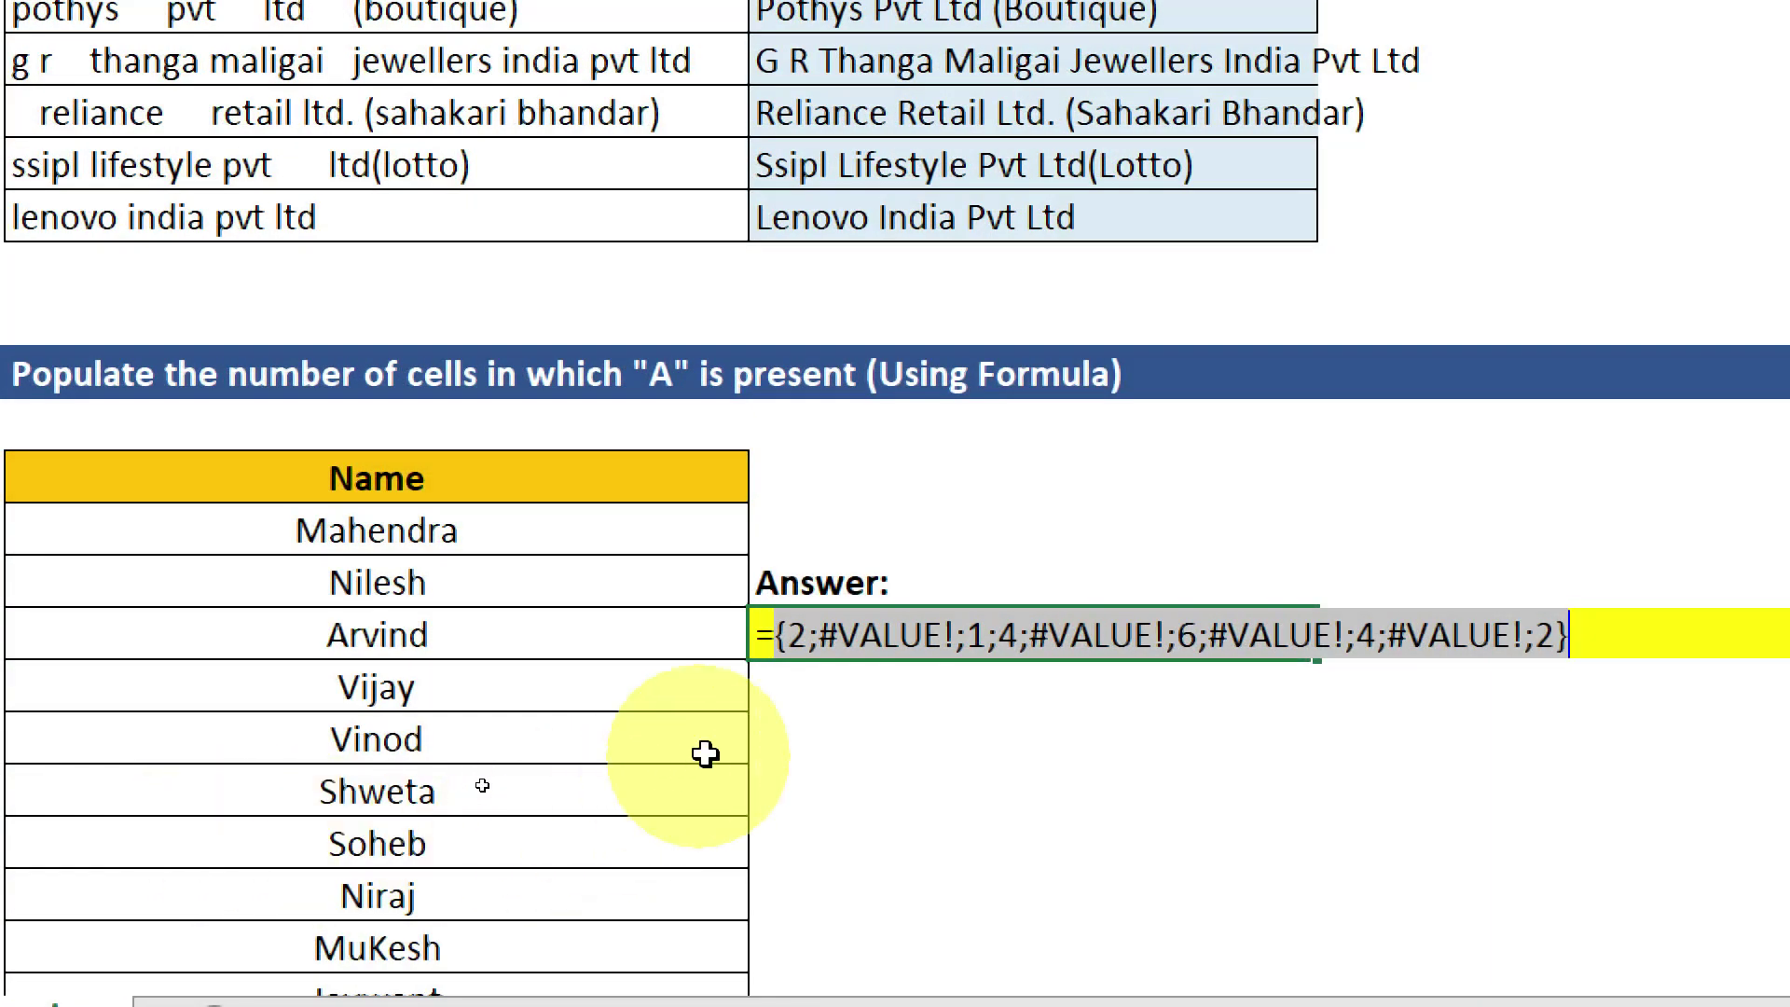
double_click(797, 637)
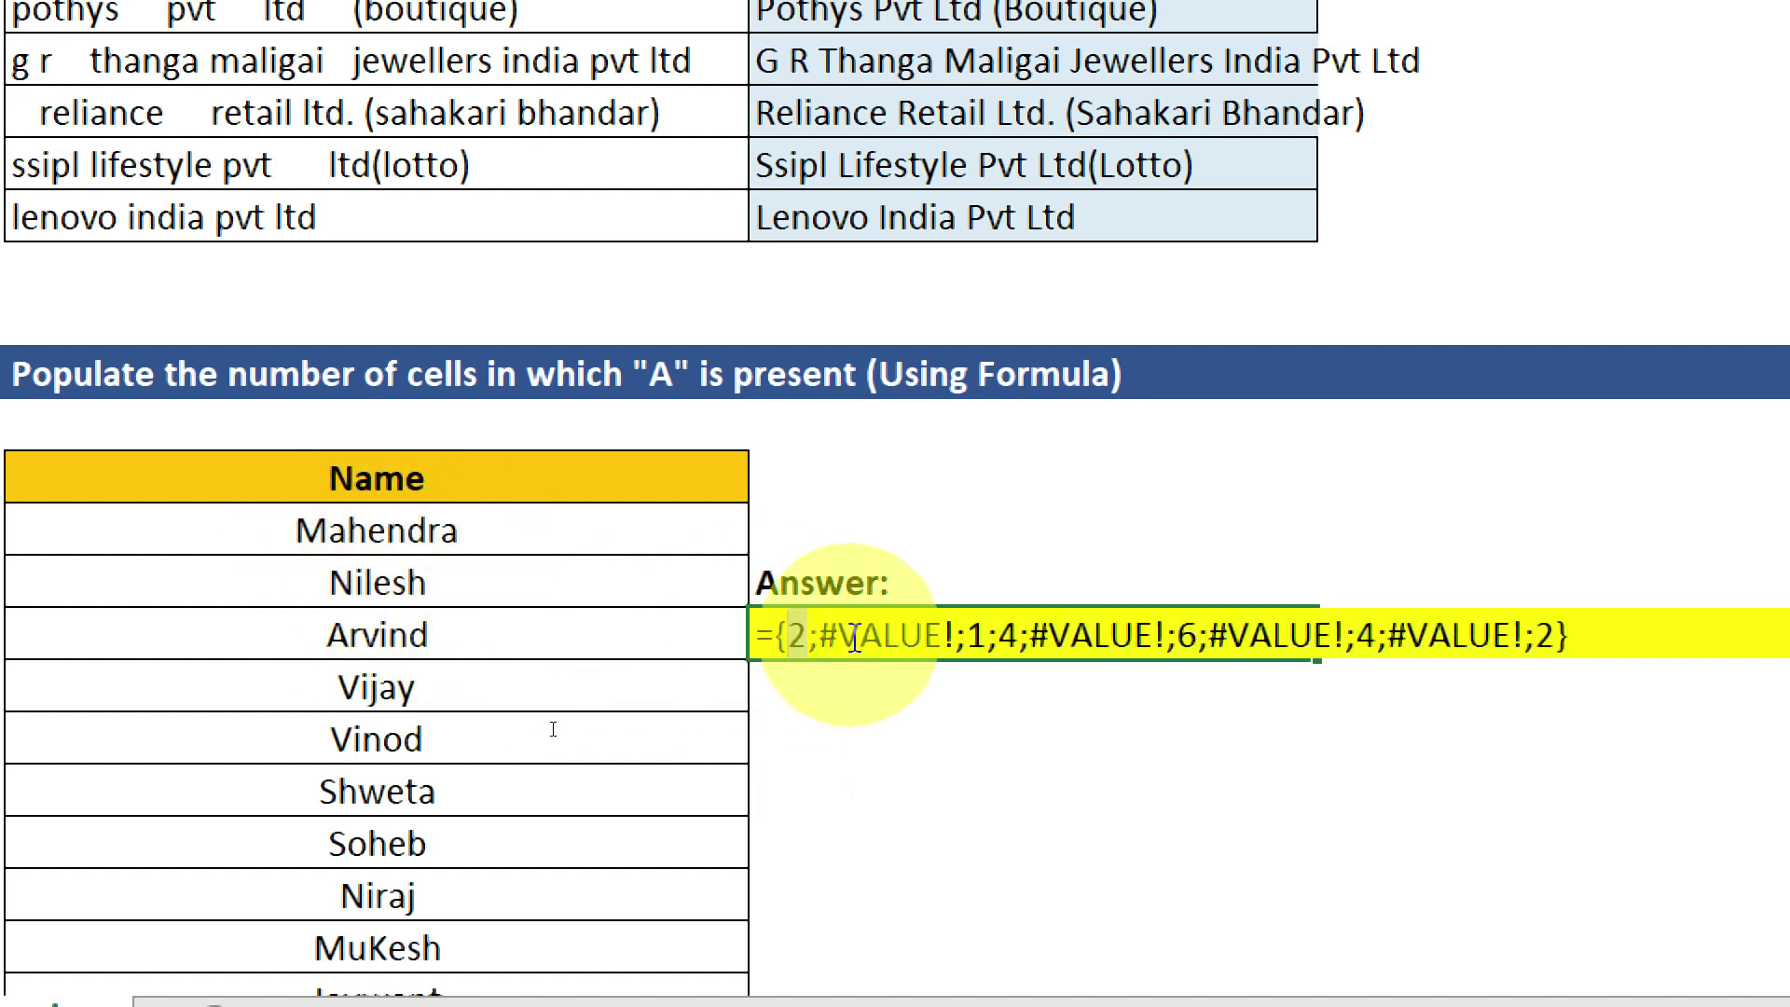
drag(818, 637, 943, 637)
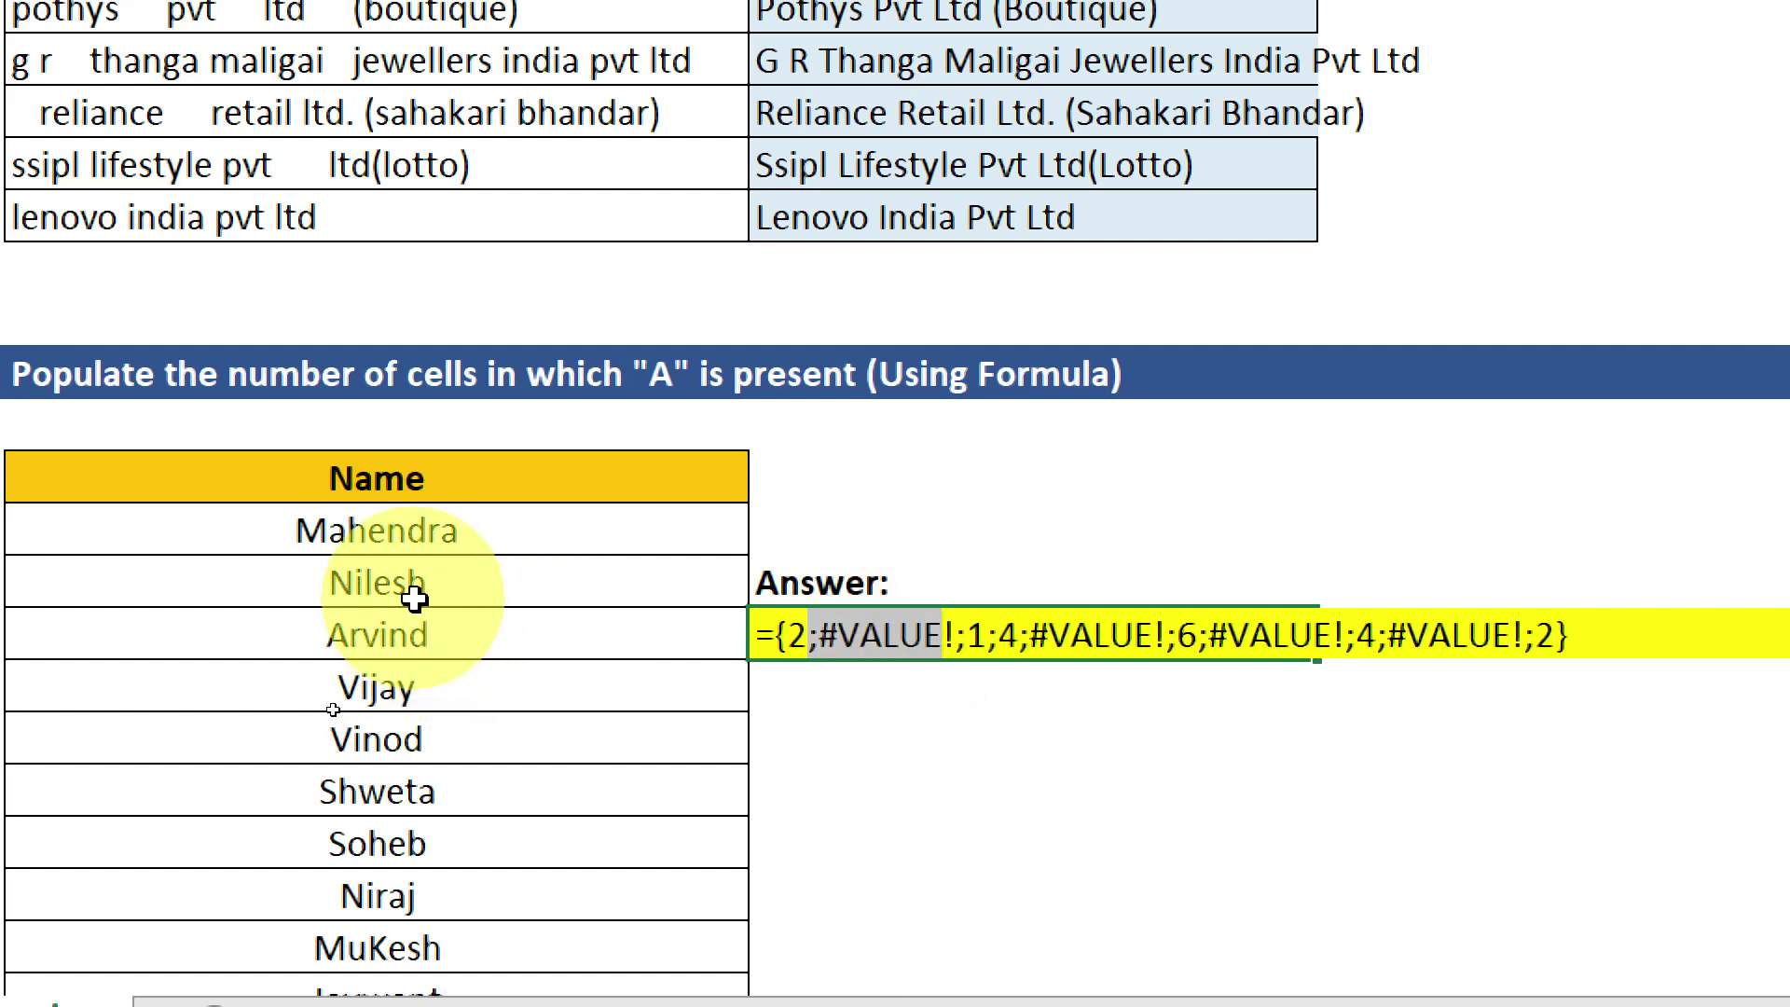
click(972, 638)
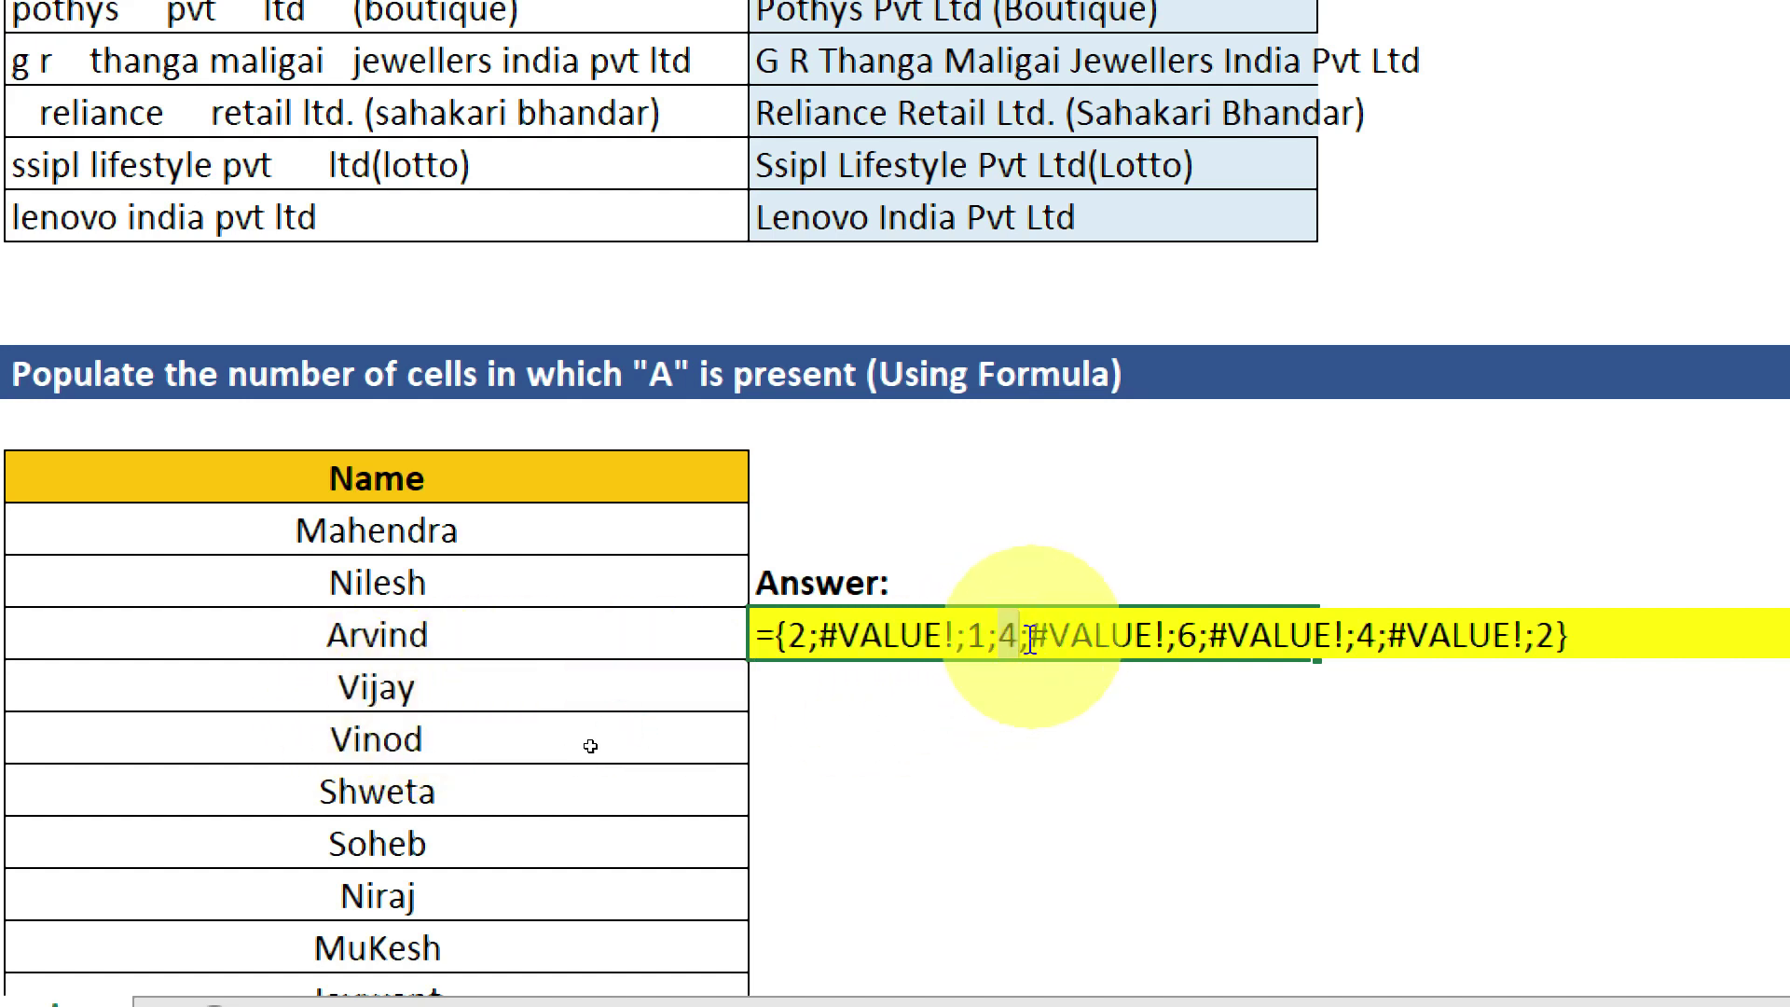
click(1110, 635)
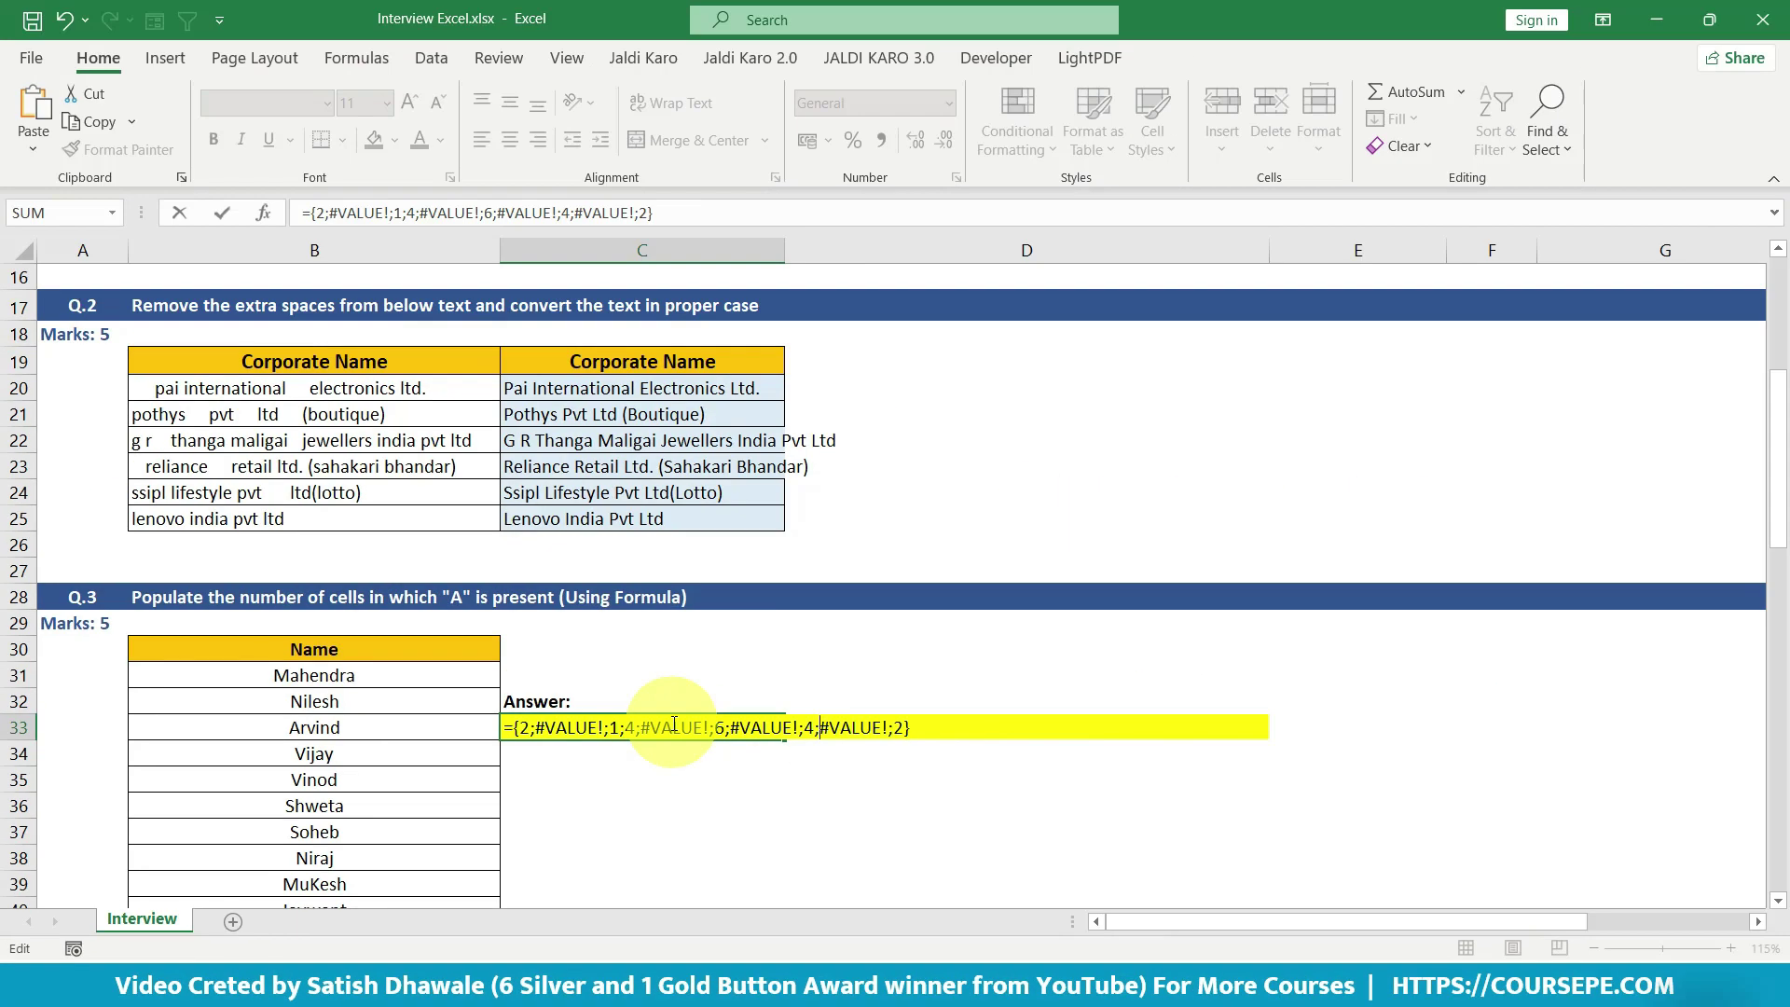
key(Return)
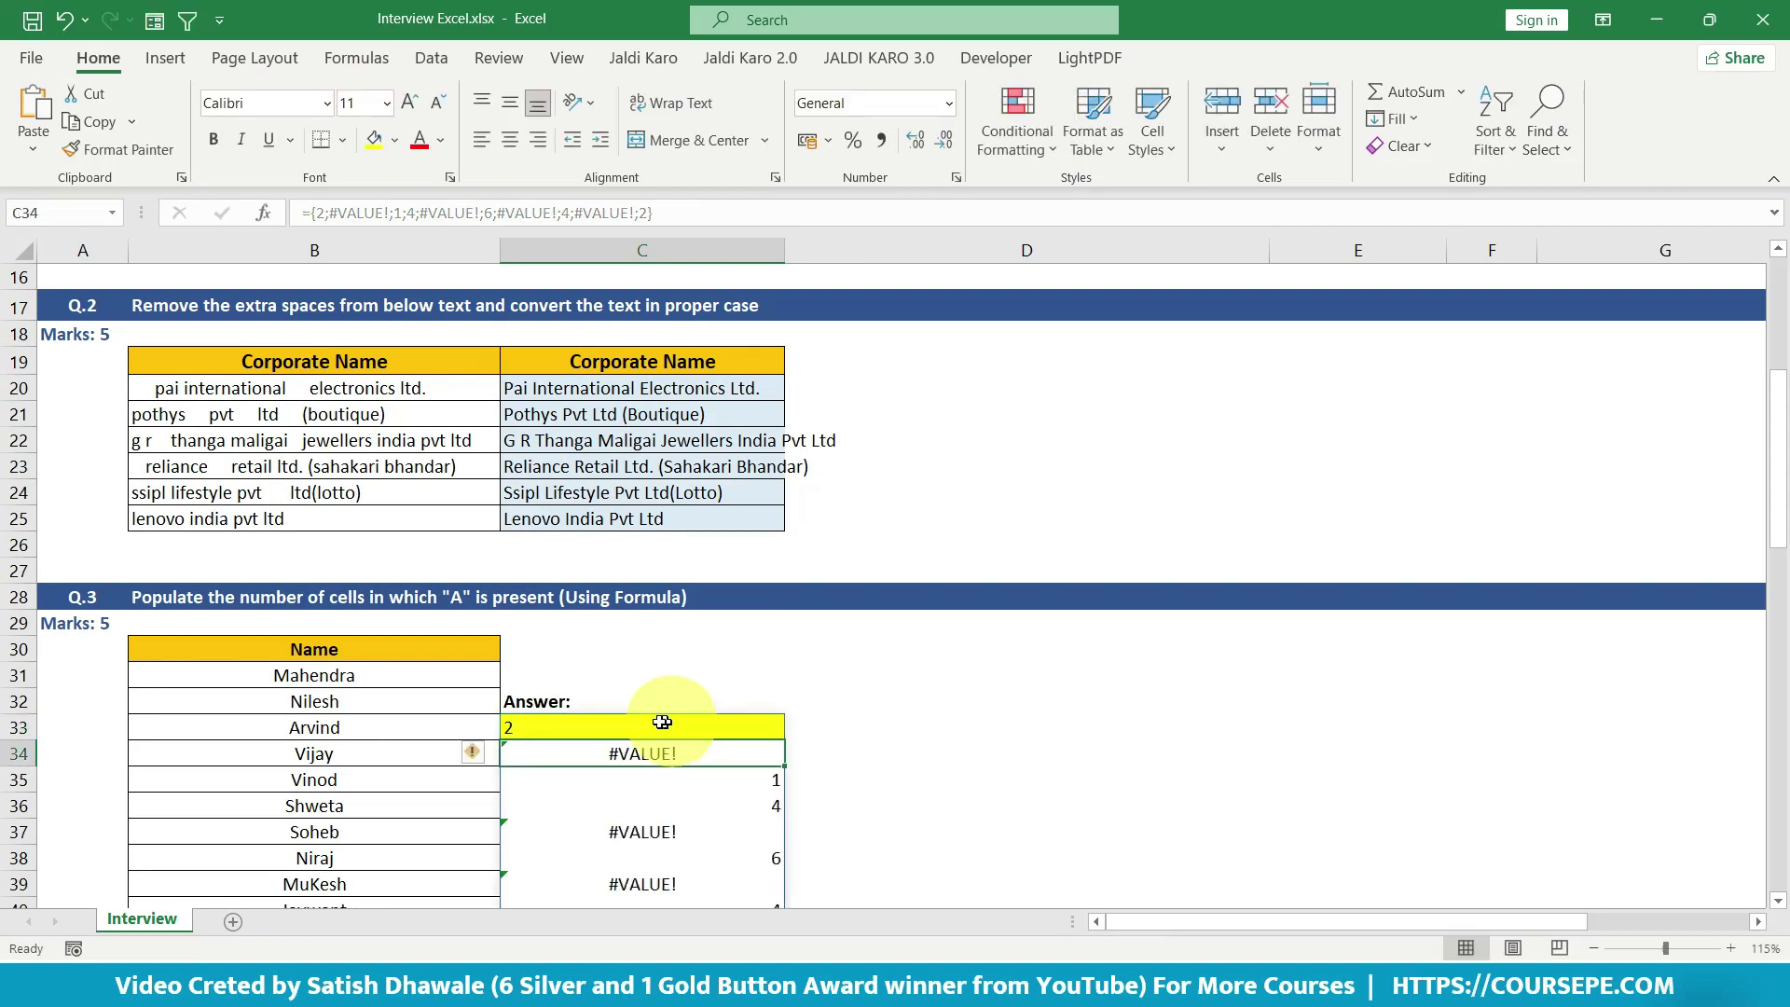
- Clear the formula in C33 so its spilled Q.3 results in C34:C37 disappear
scroll(653, 723, down, 2)
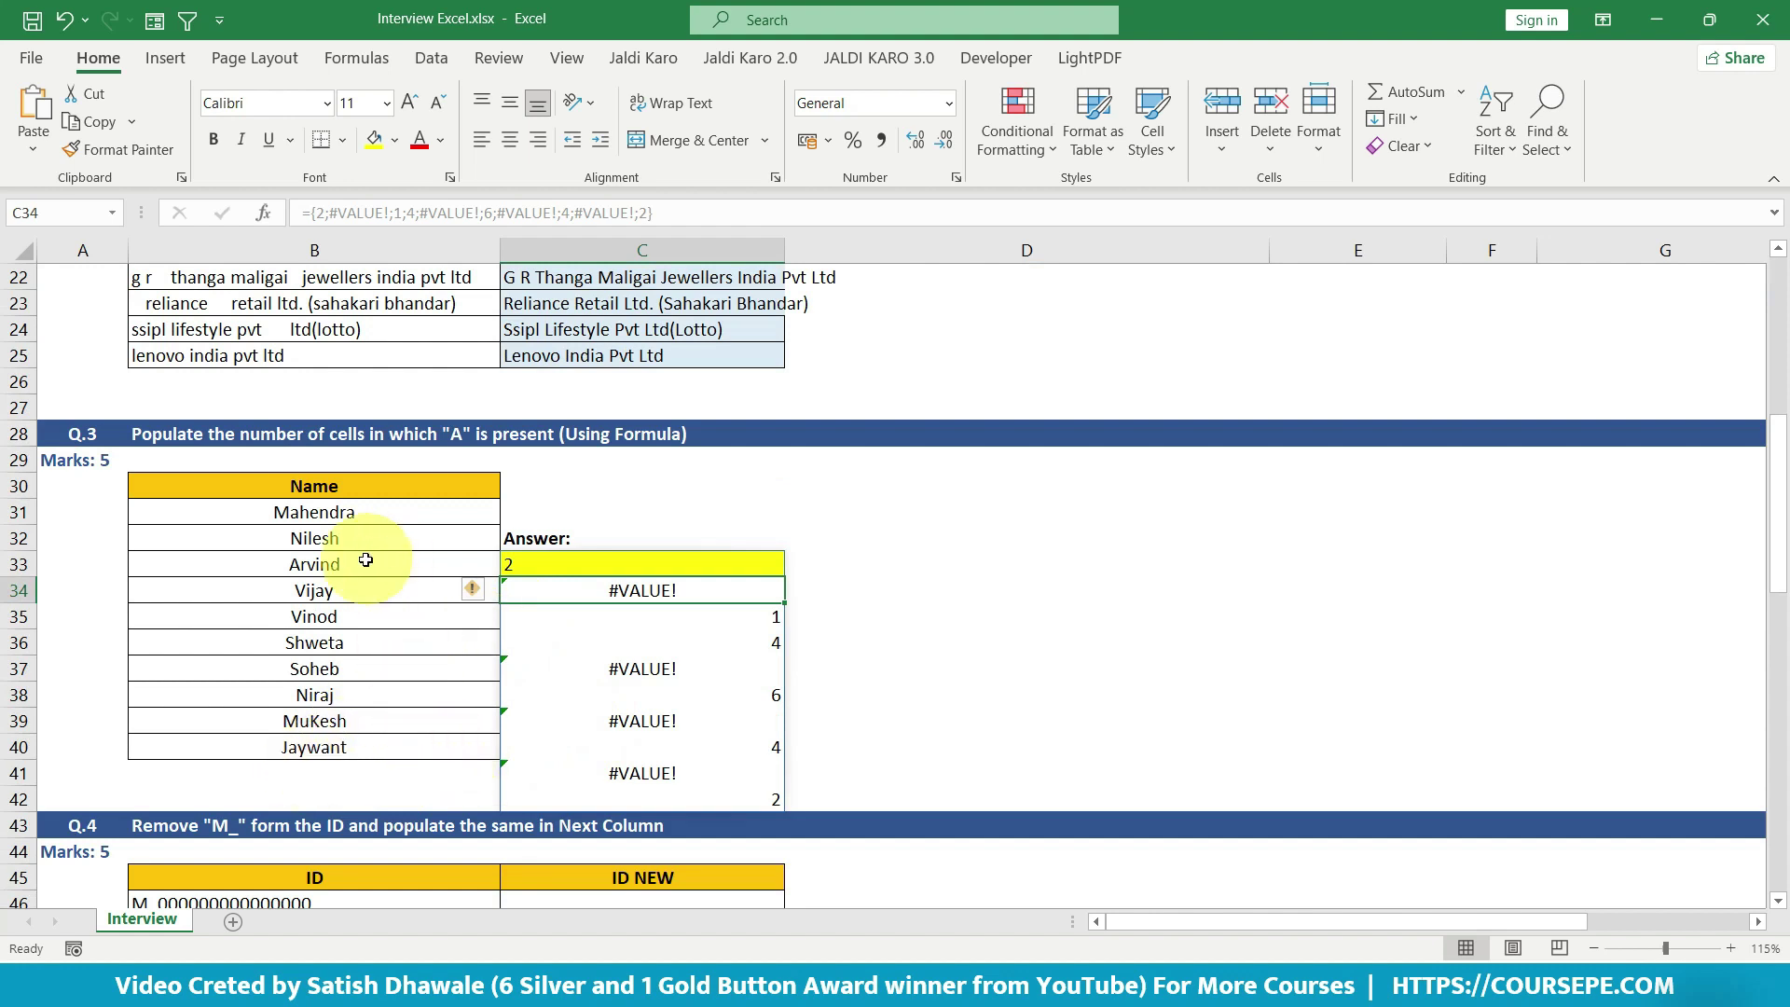
double_click(558, 563)
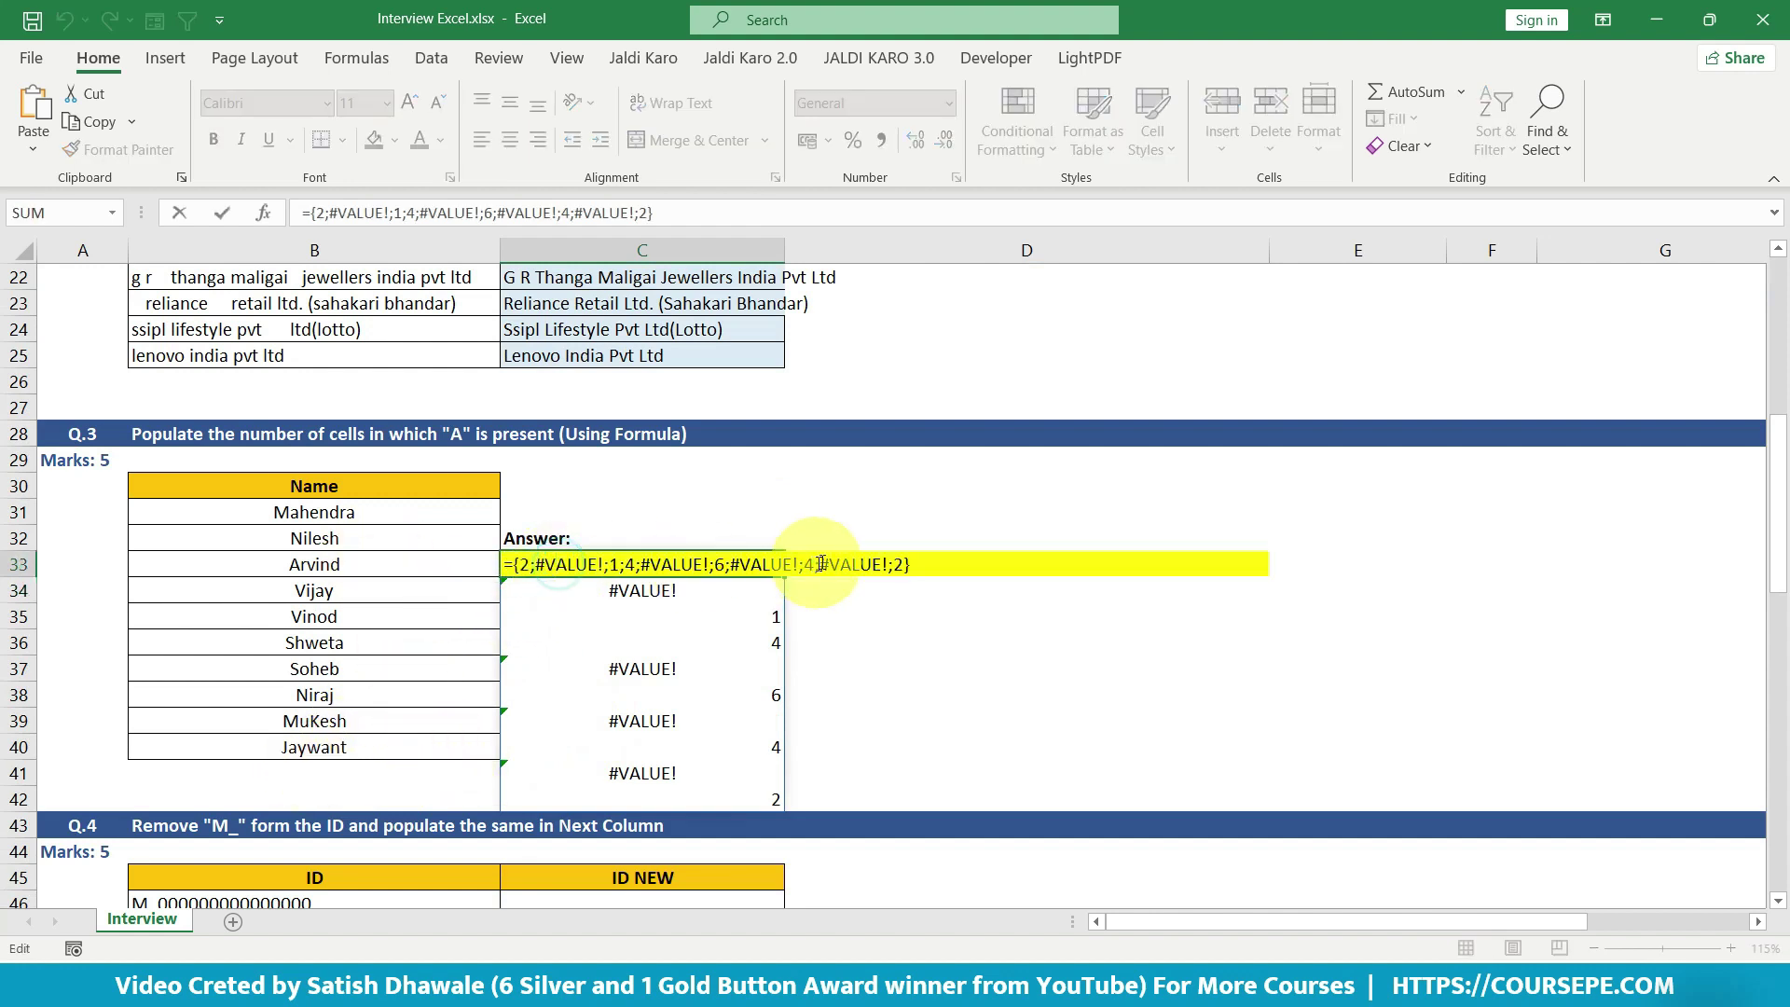
key(Escape)
drag(707, 589, 653, 669)
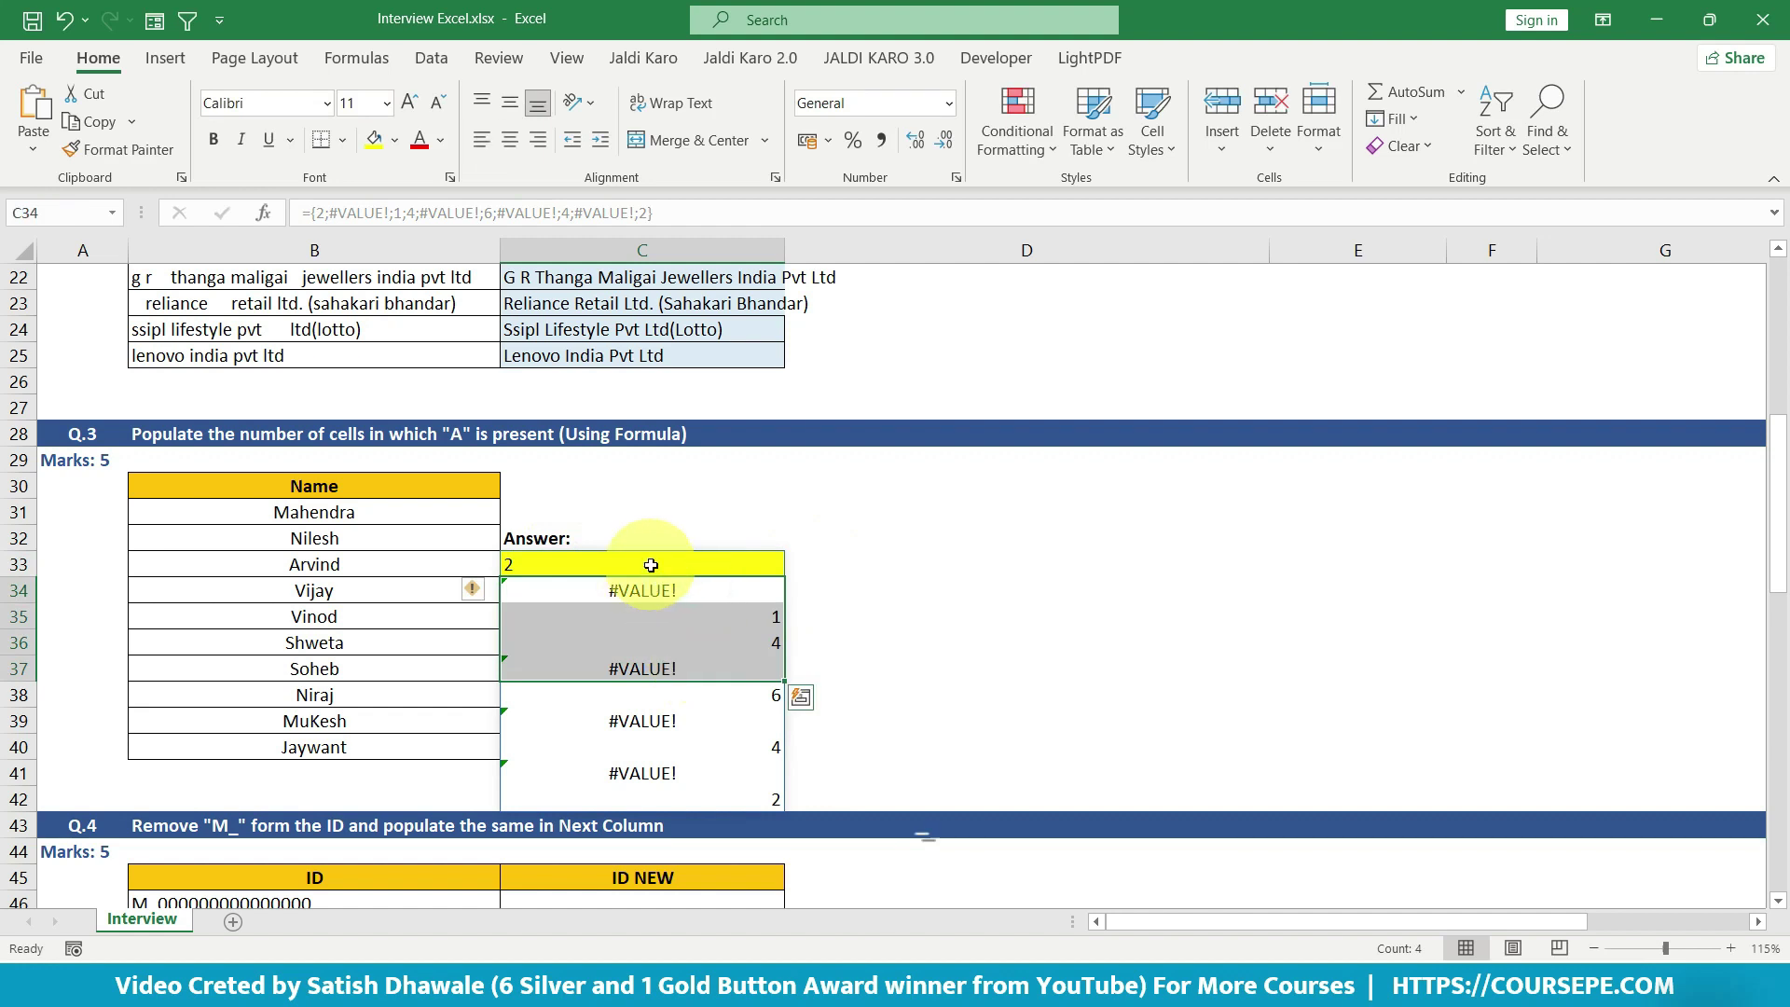
click(651, 565)
key(Delete)
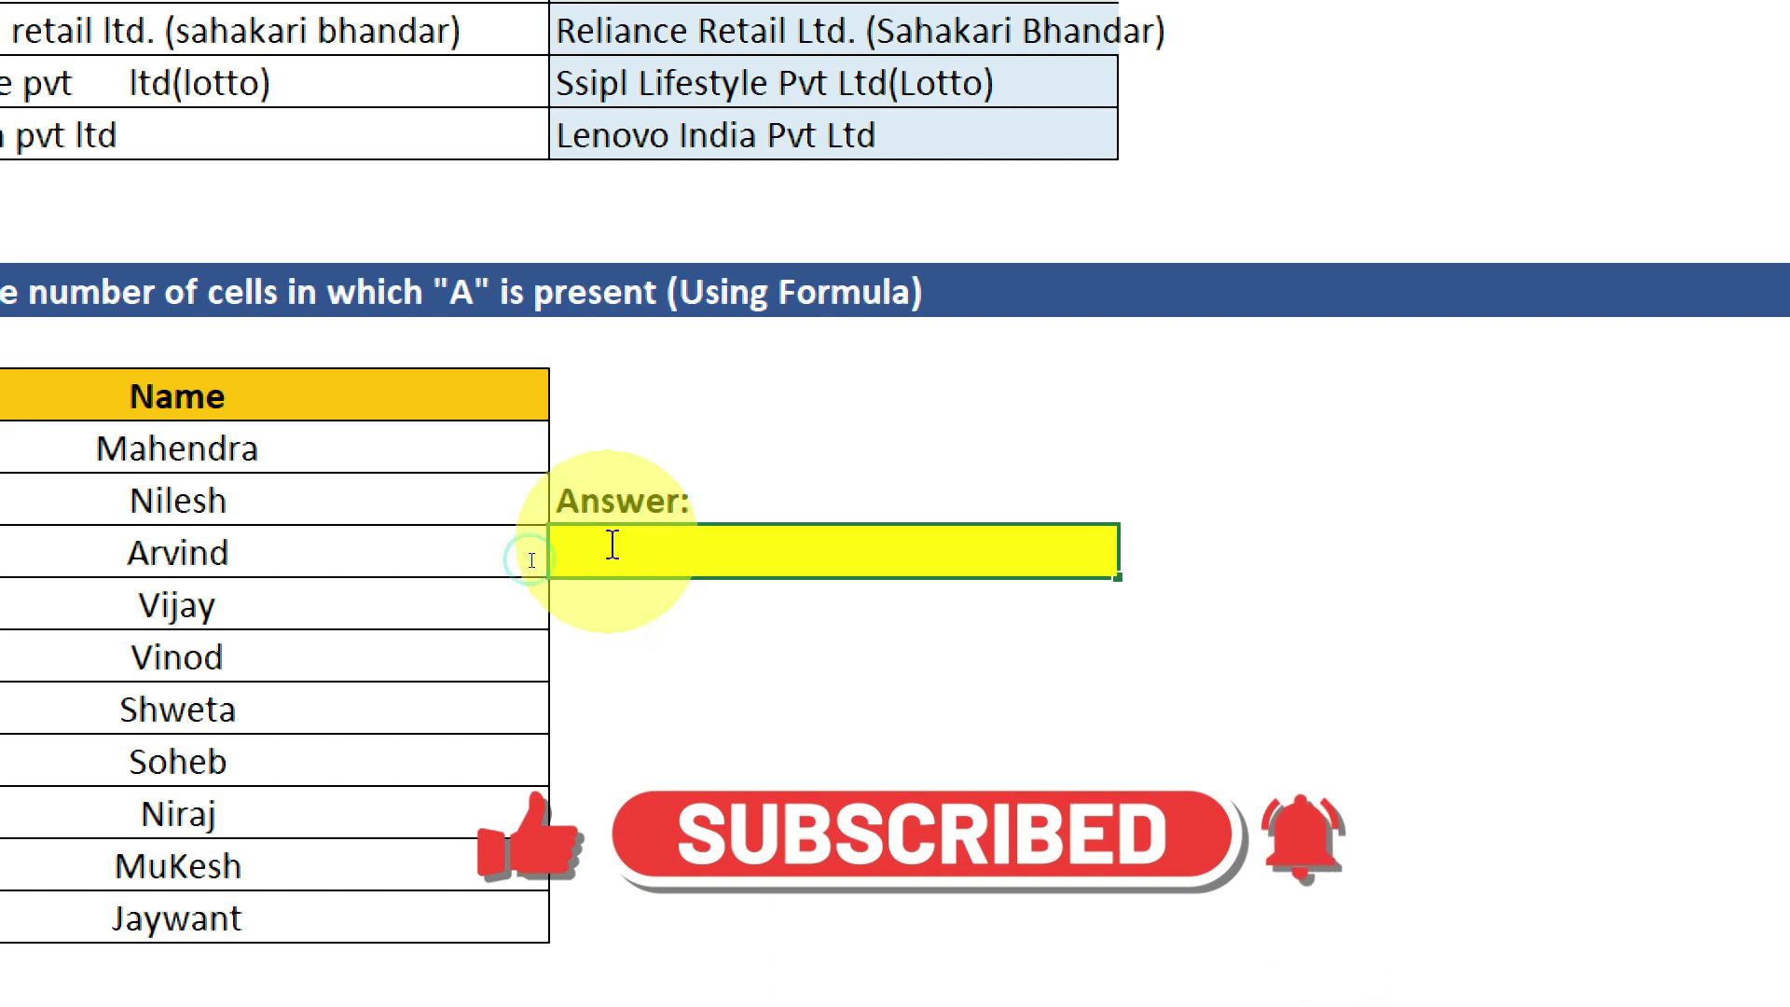
- Type the COUNT(SEARCH("a",B31:B40,1)) formula in C33 and preview the SEARCH array with F9
text(=SEARCH("a",B31:B40,1))
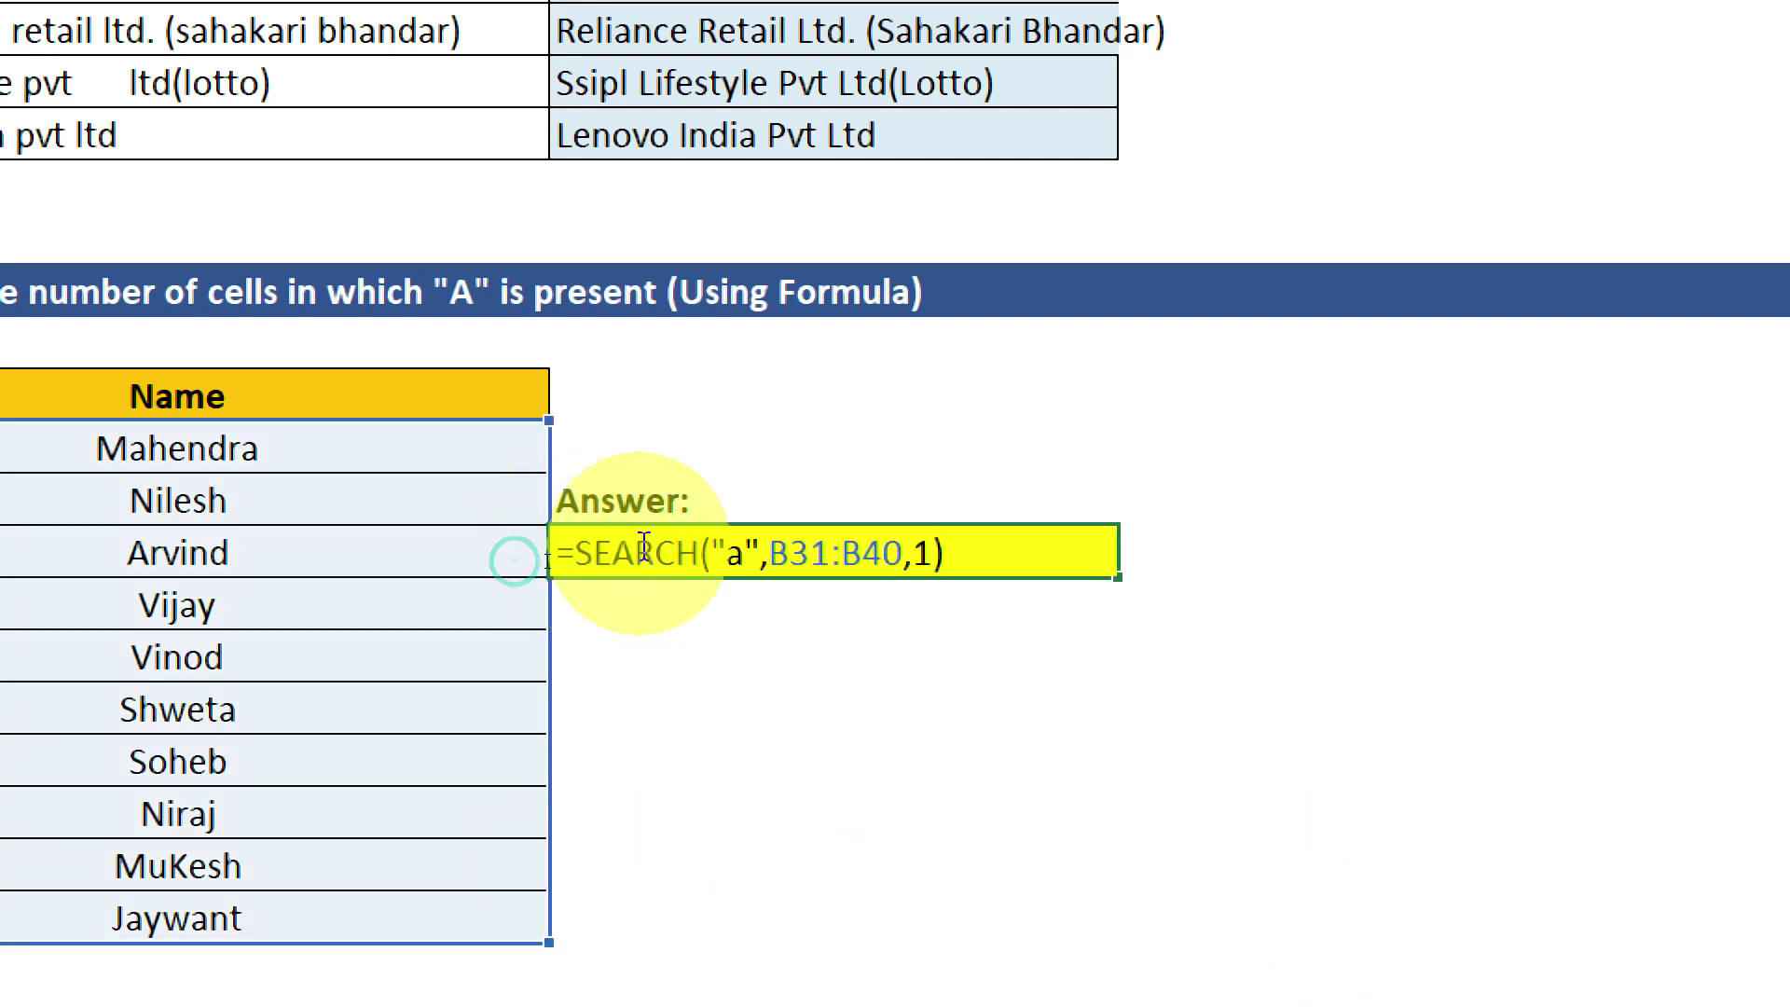
text(count()
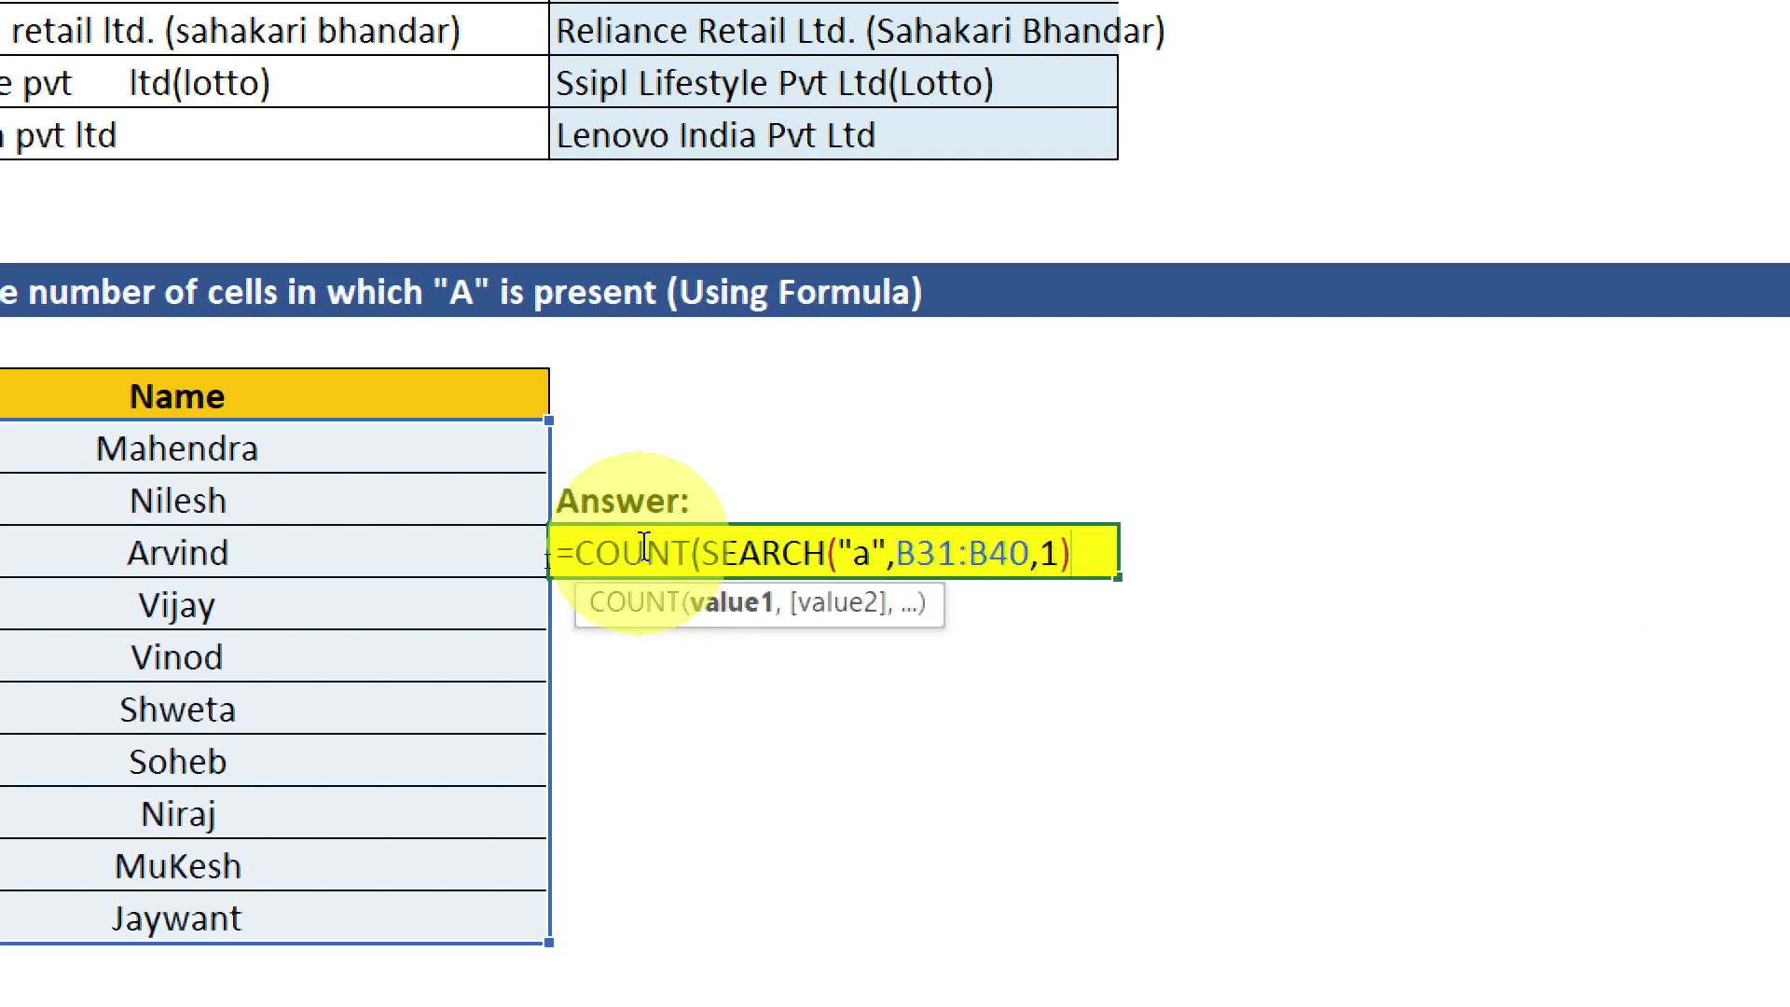
text())
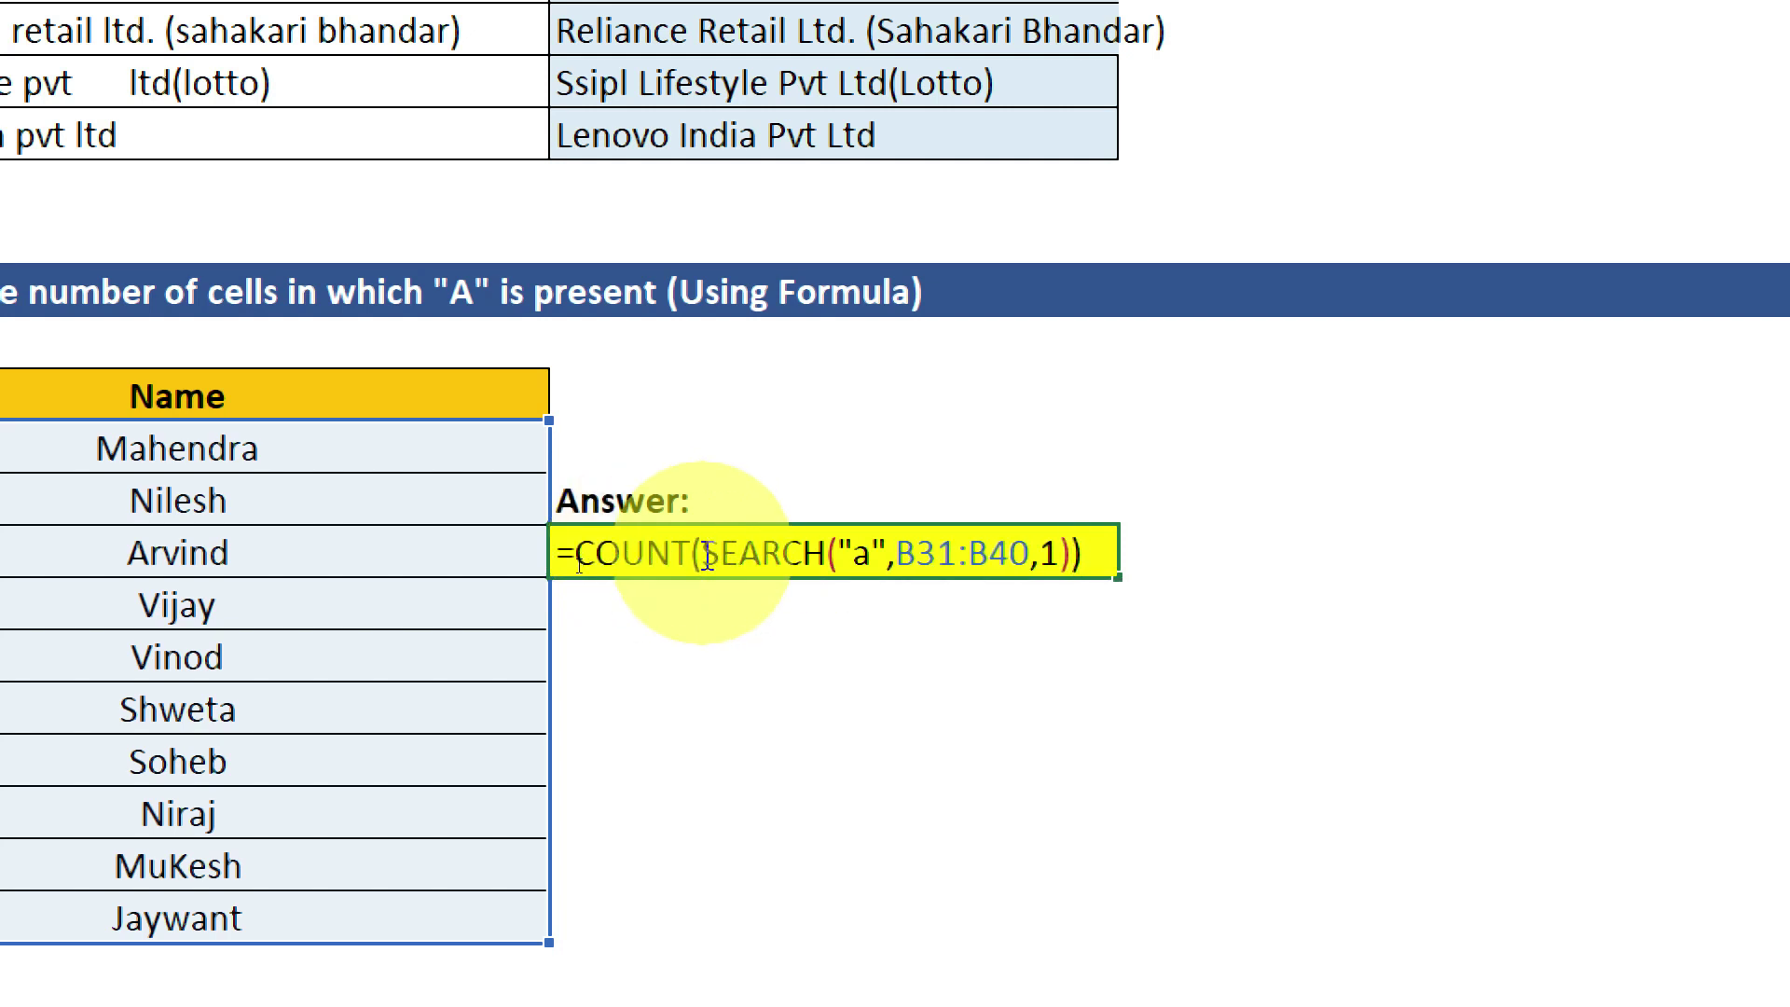
drag(703, 555, 1059, 551)
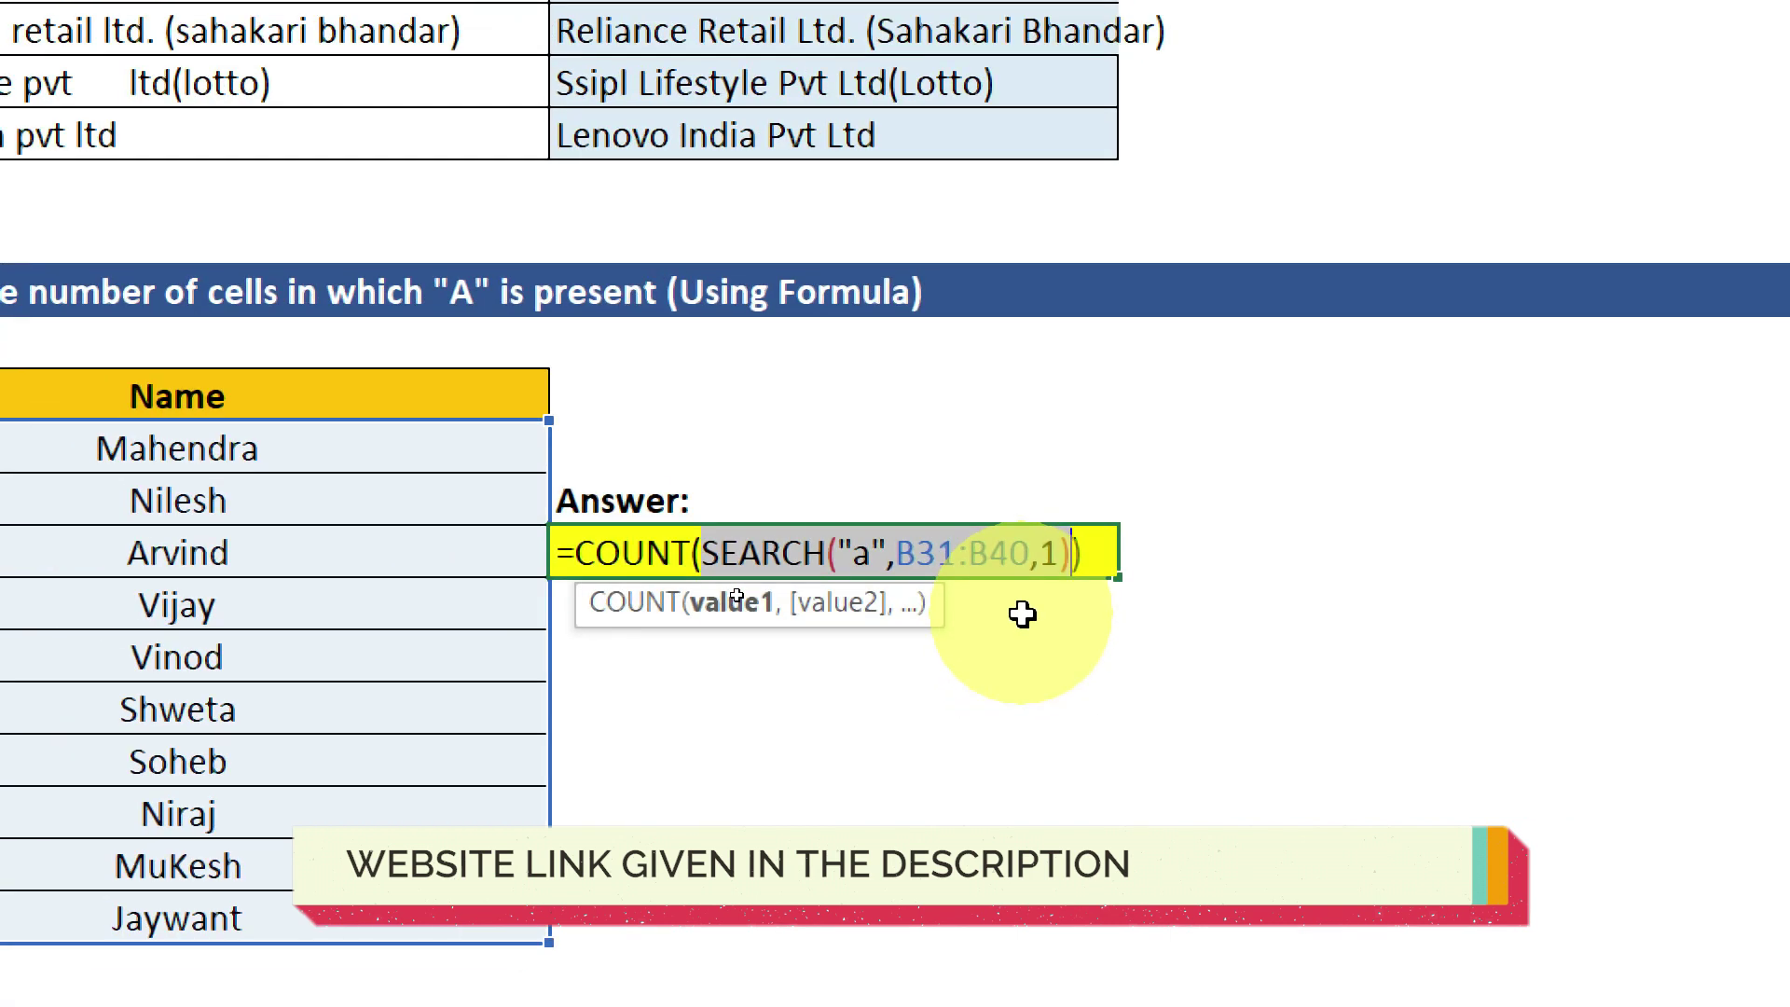
click(706, 556)
drag(707, 556, 1085, 554)
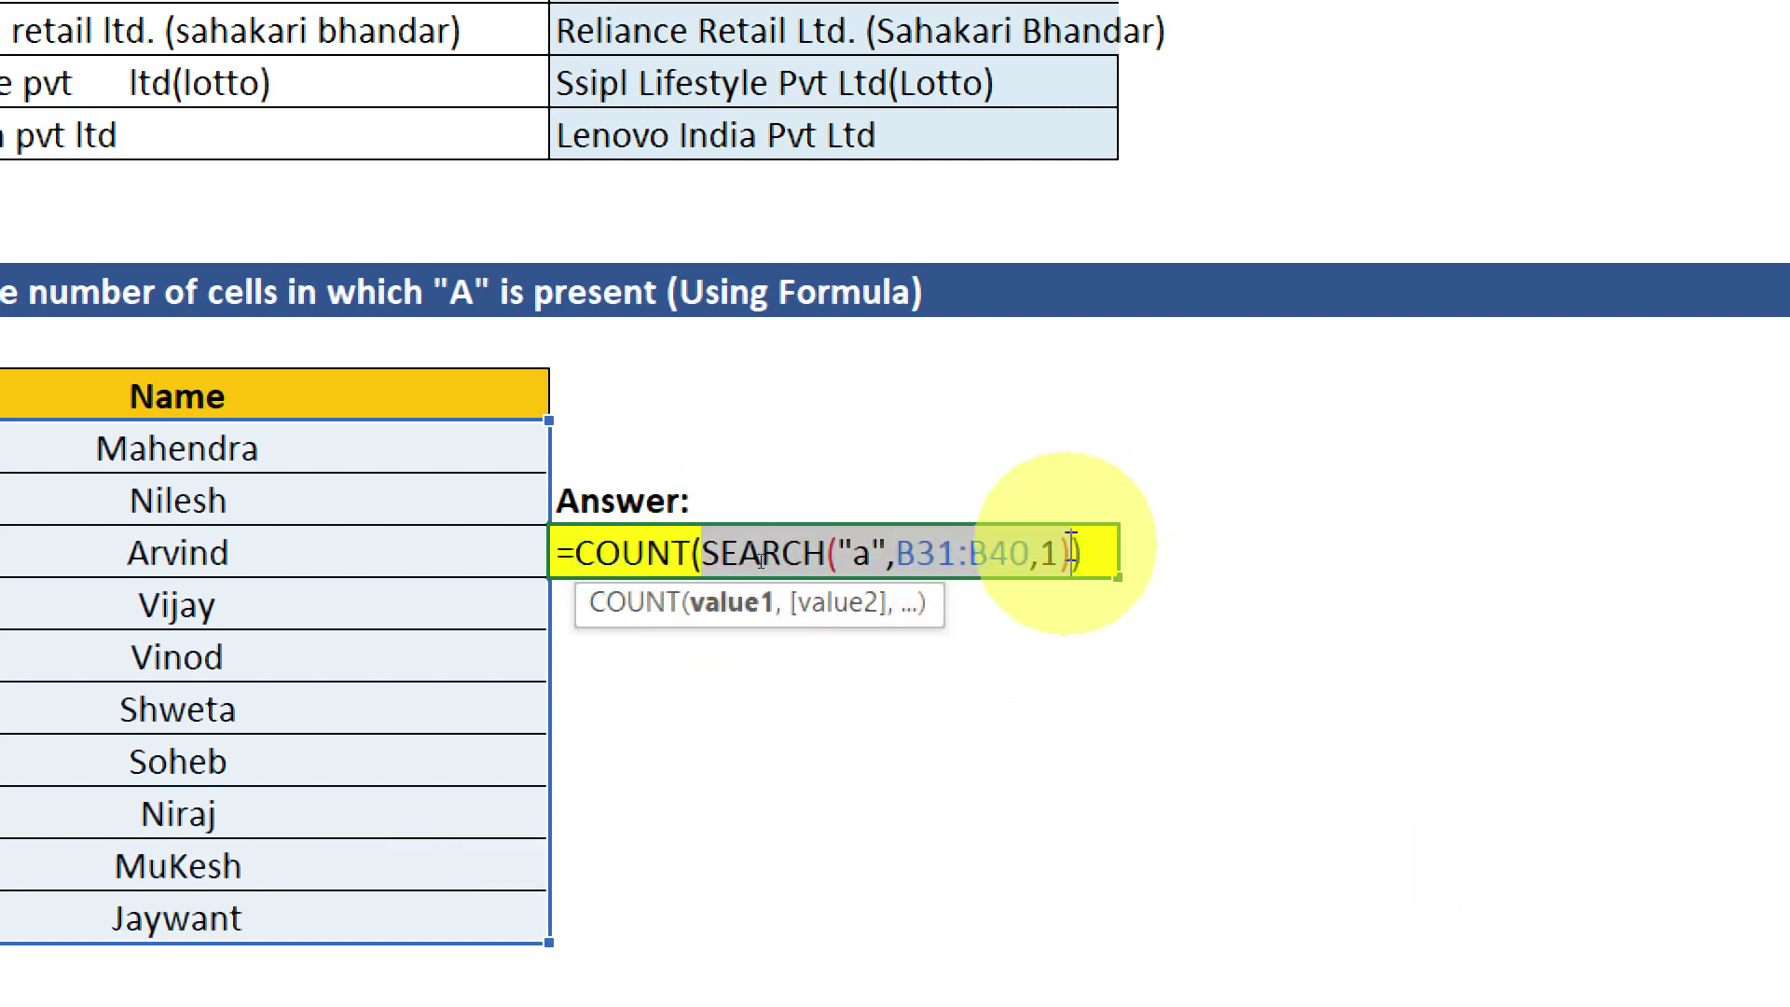
key(F9)
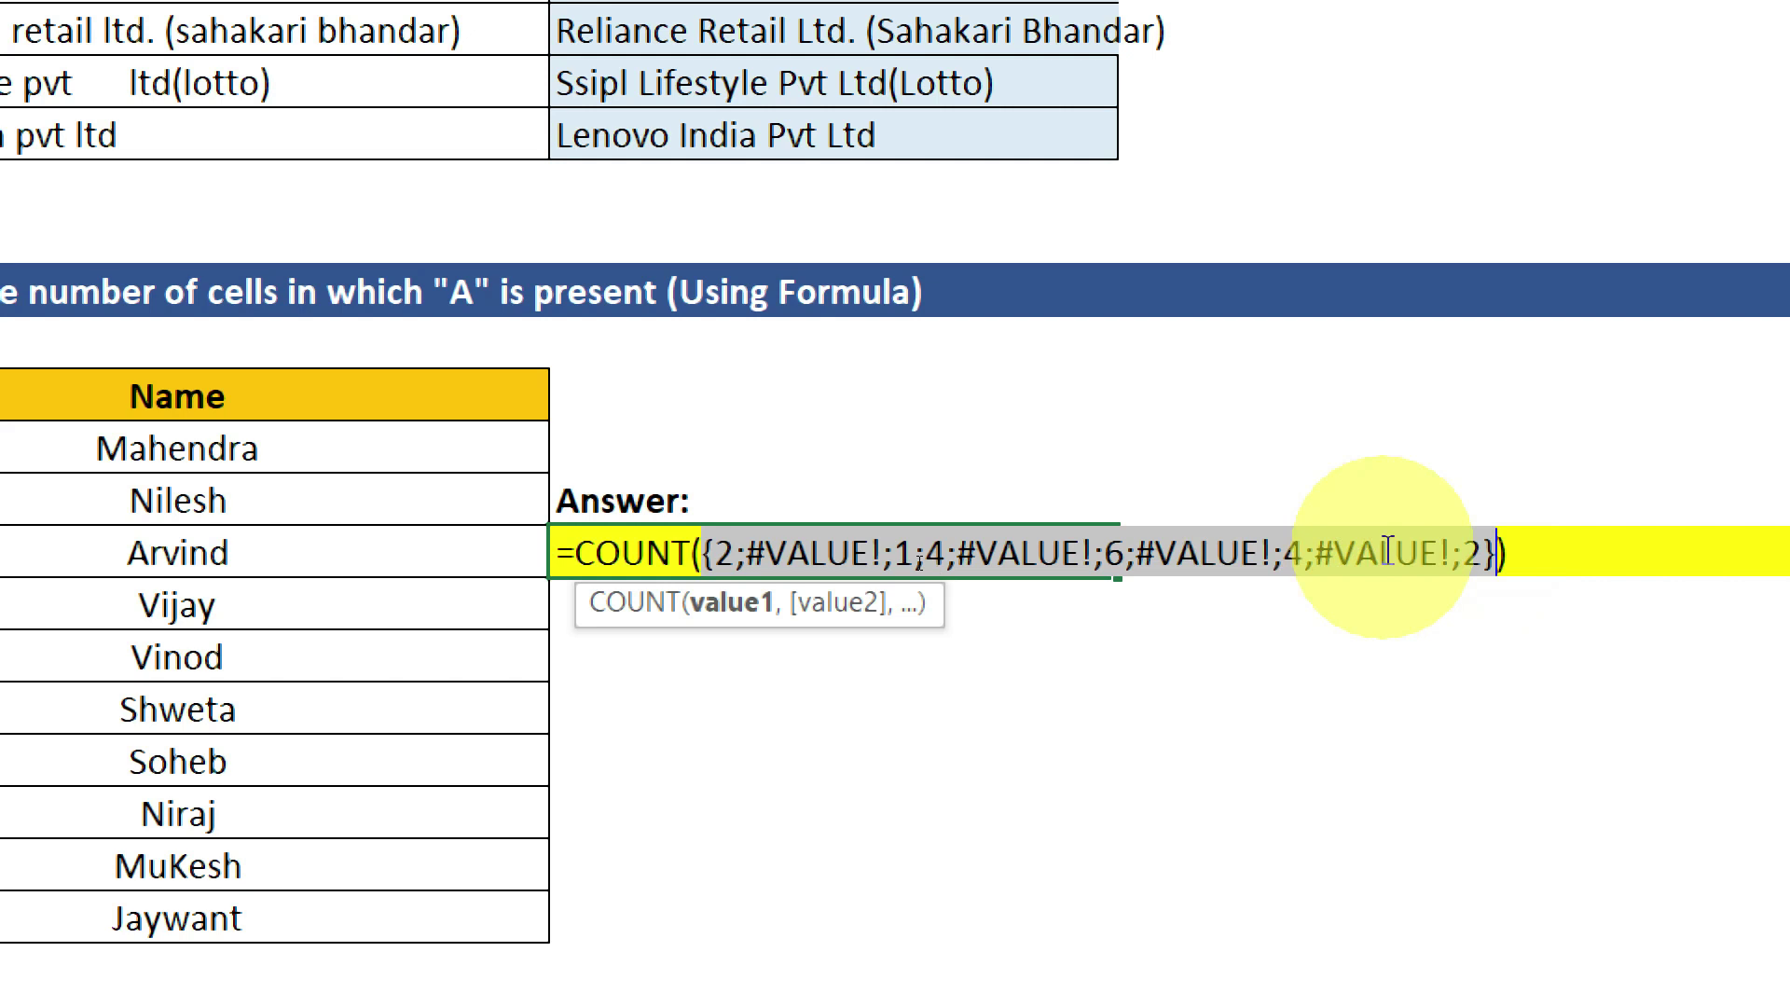
key(ctrl+z)
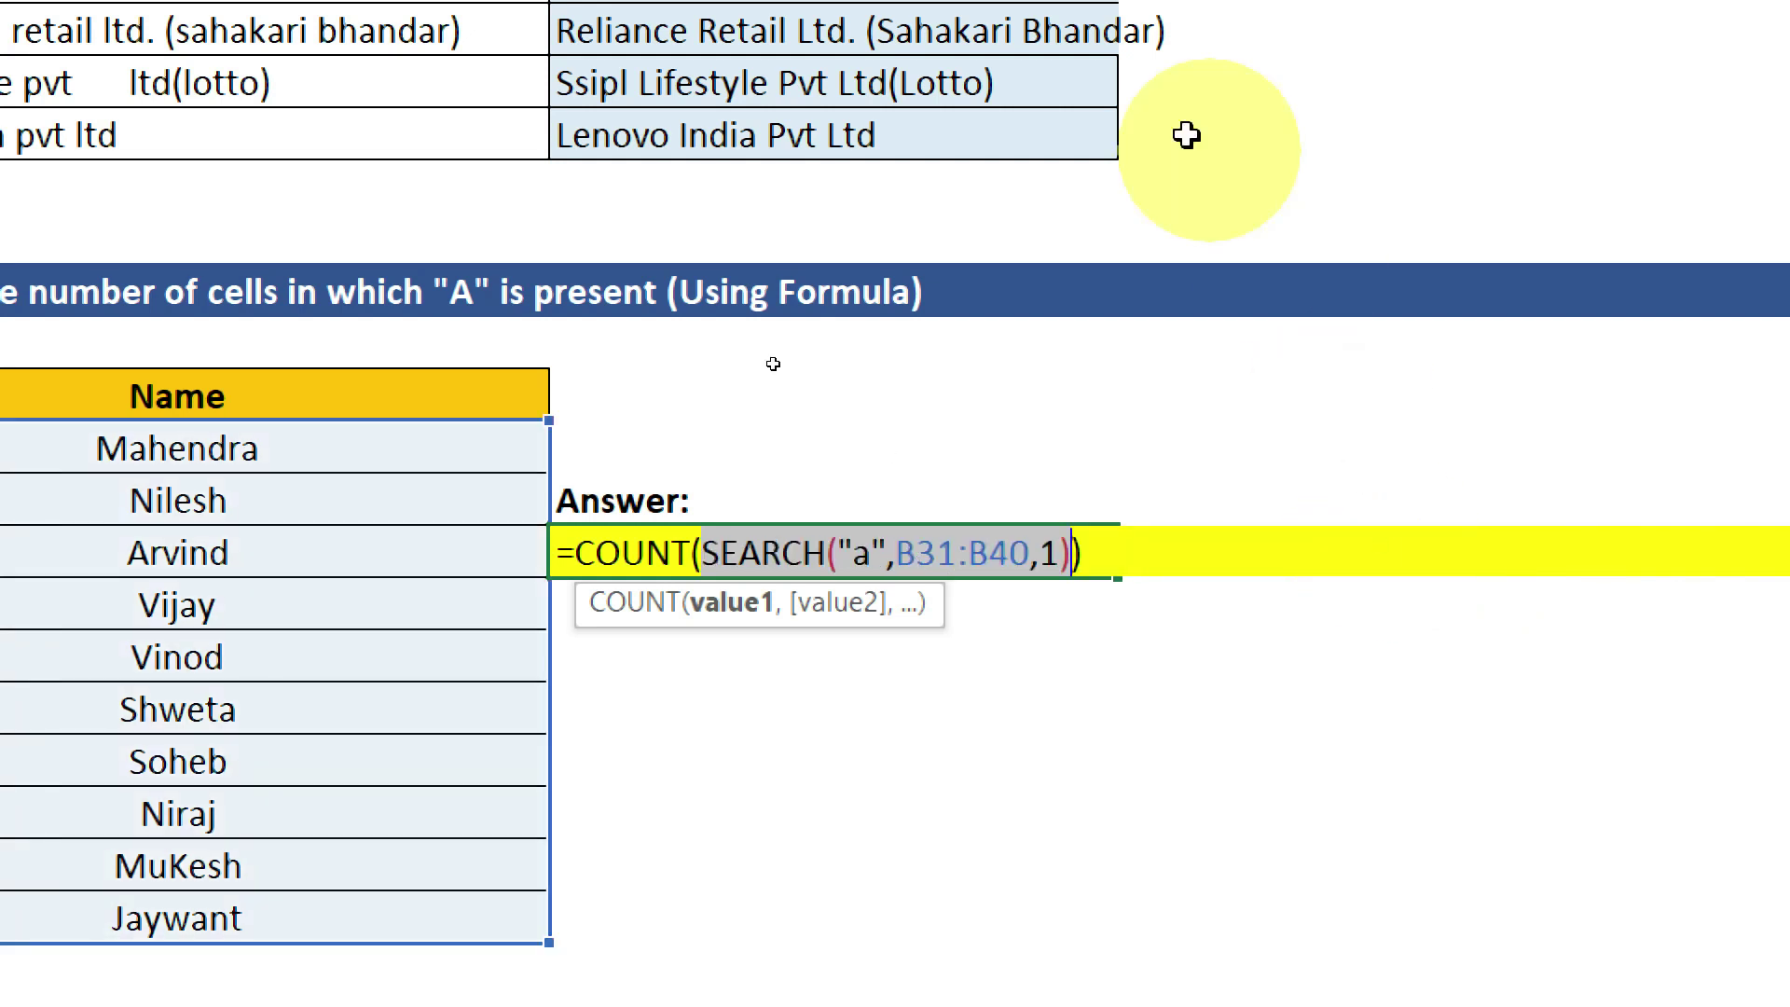
- Re-check the SEARCH array, then commit =COUNT(SEARCH("a",B31:B40,1)) so it returns 6
click(1065, 559)
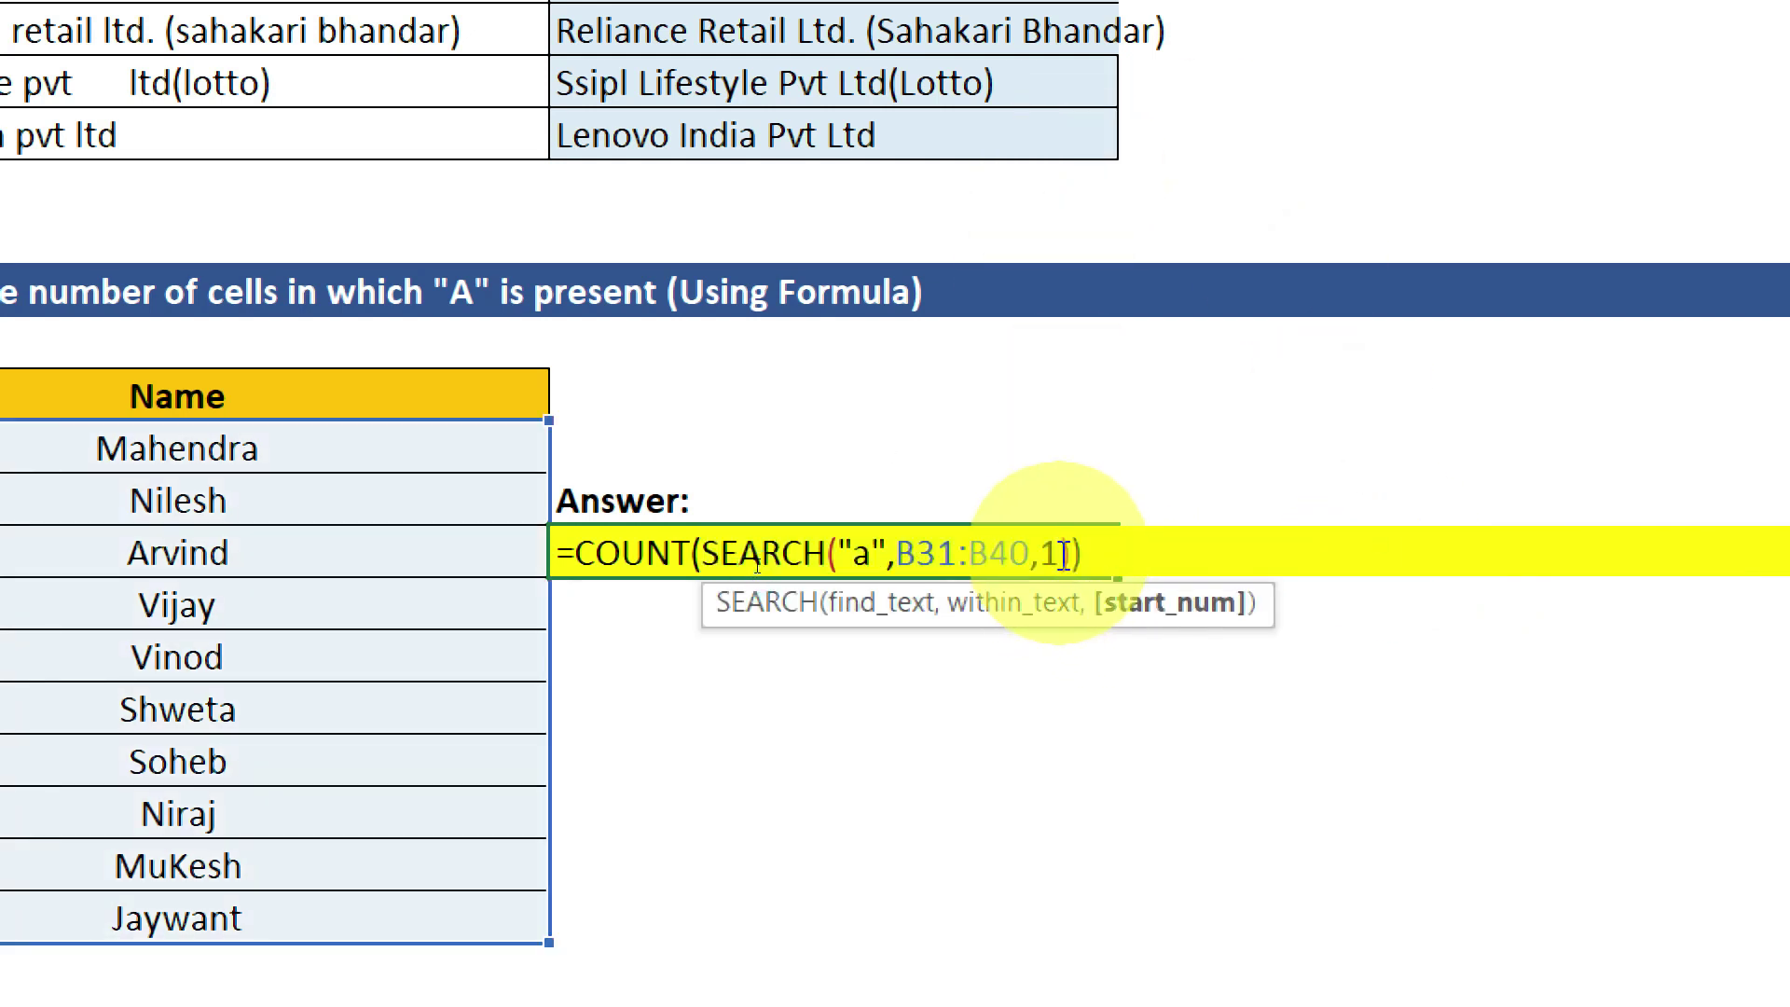
drag(1074, 554, 693, 554)
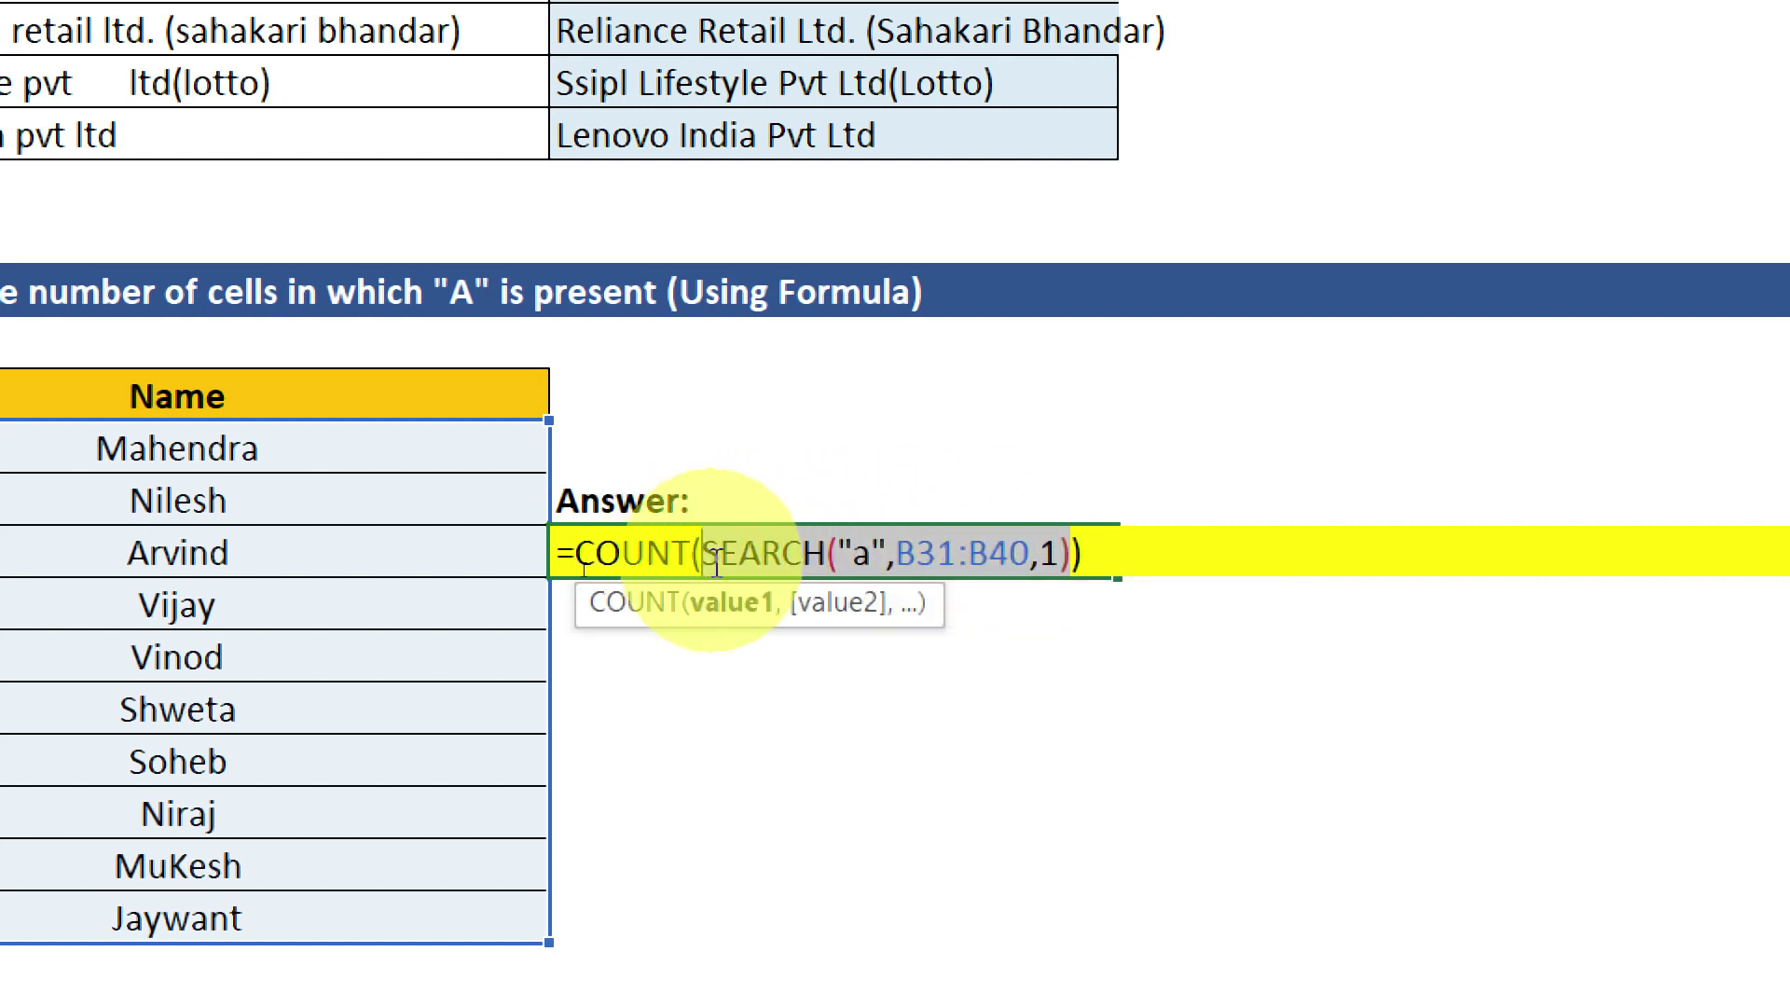
key(F9)
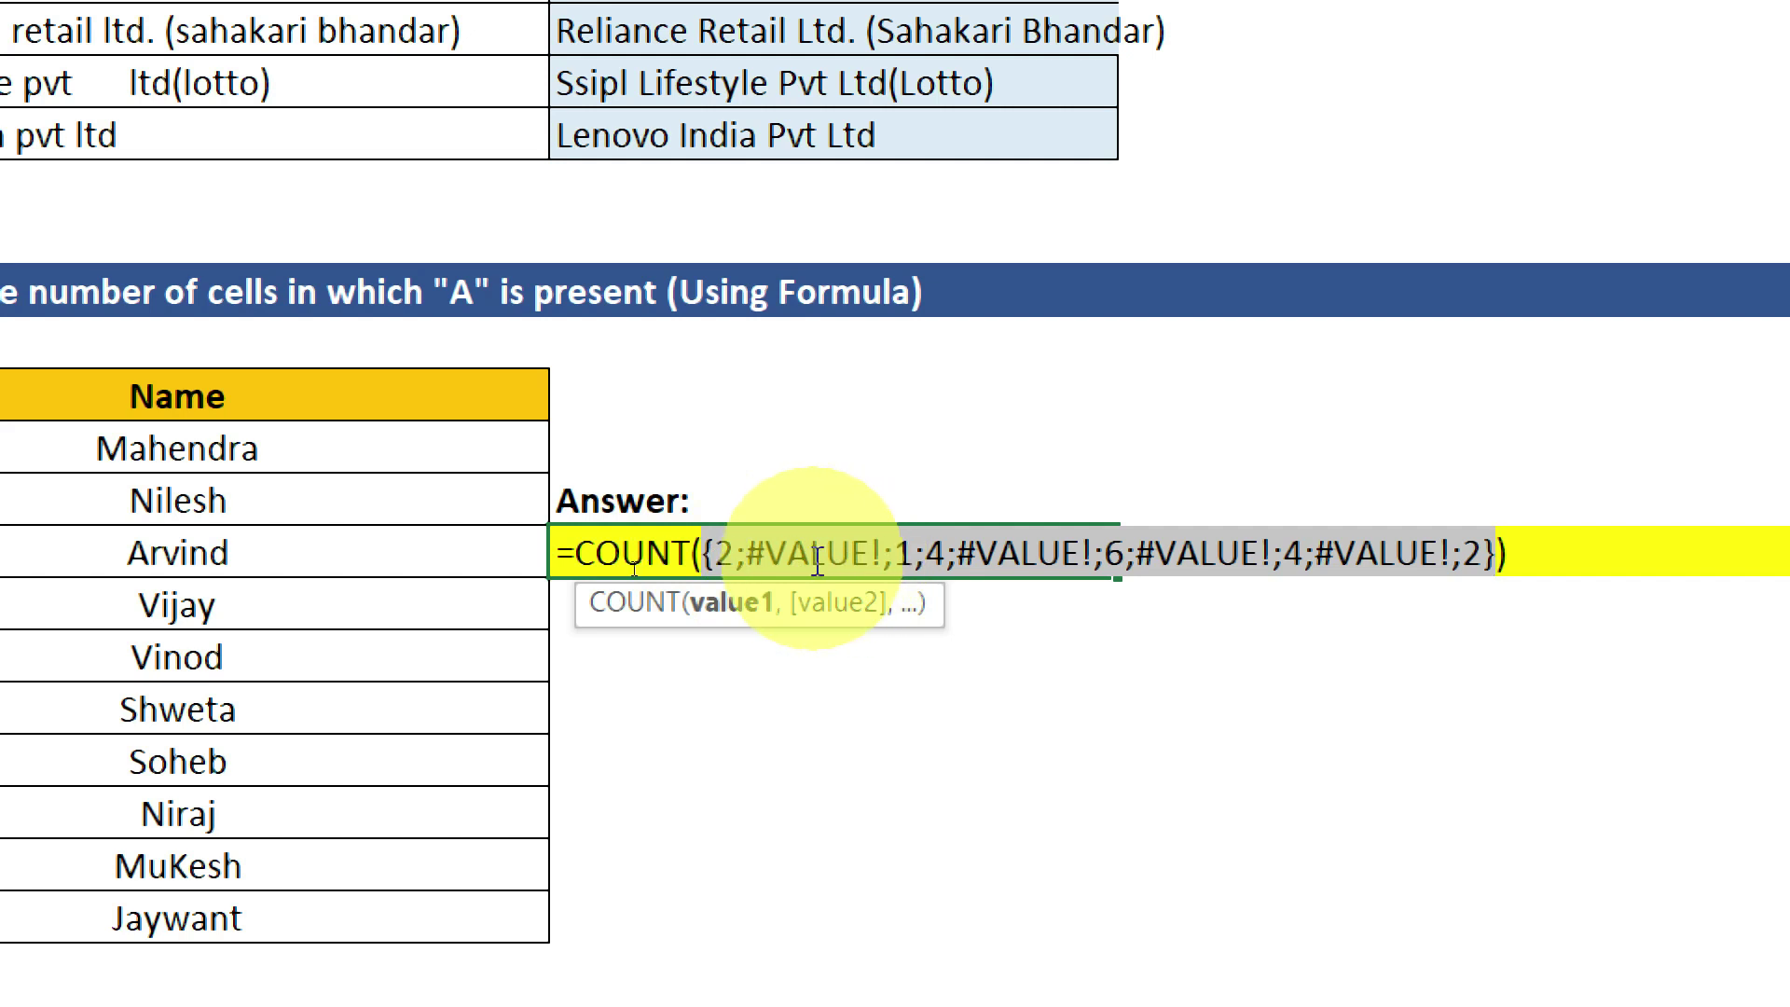
key(ctrl+z)
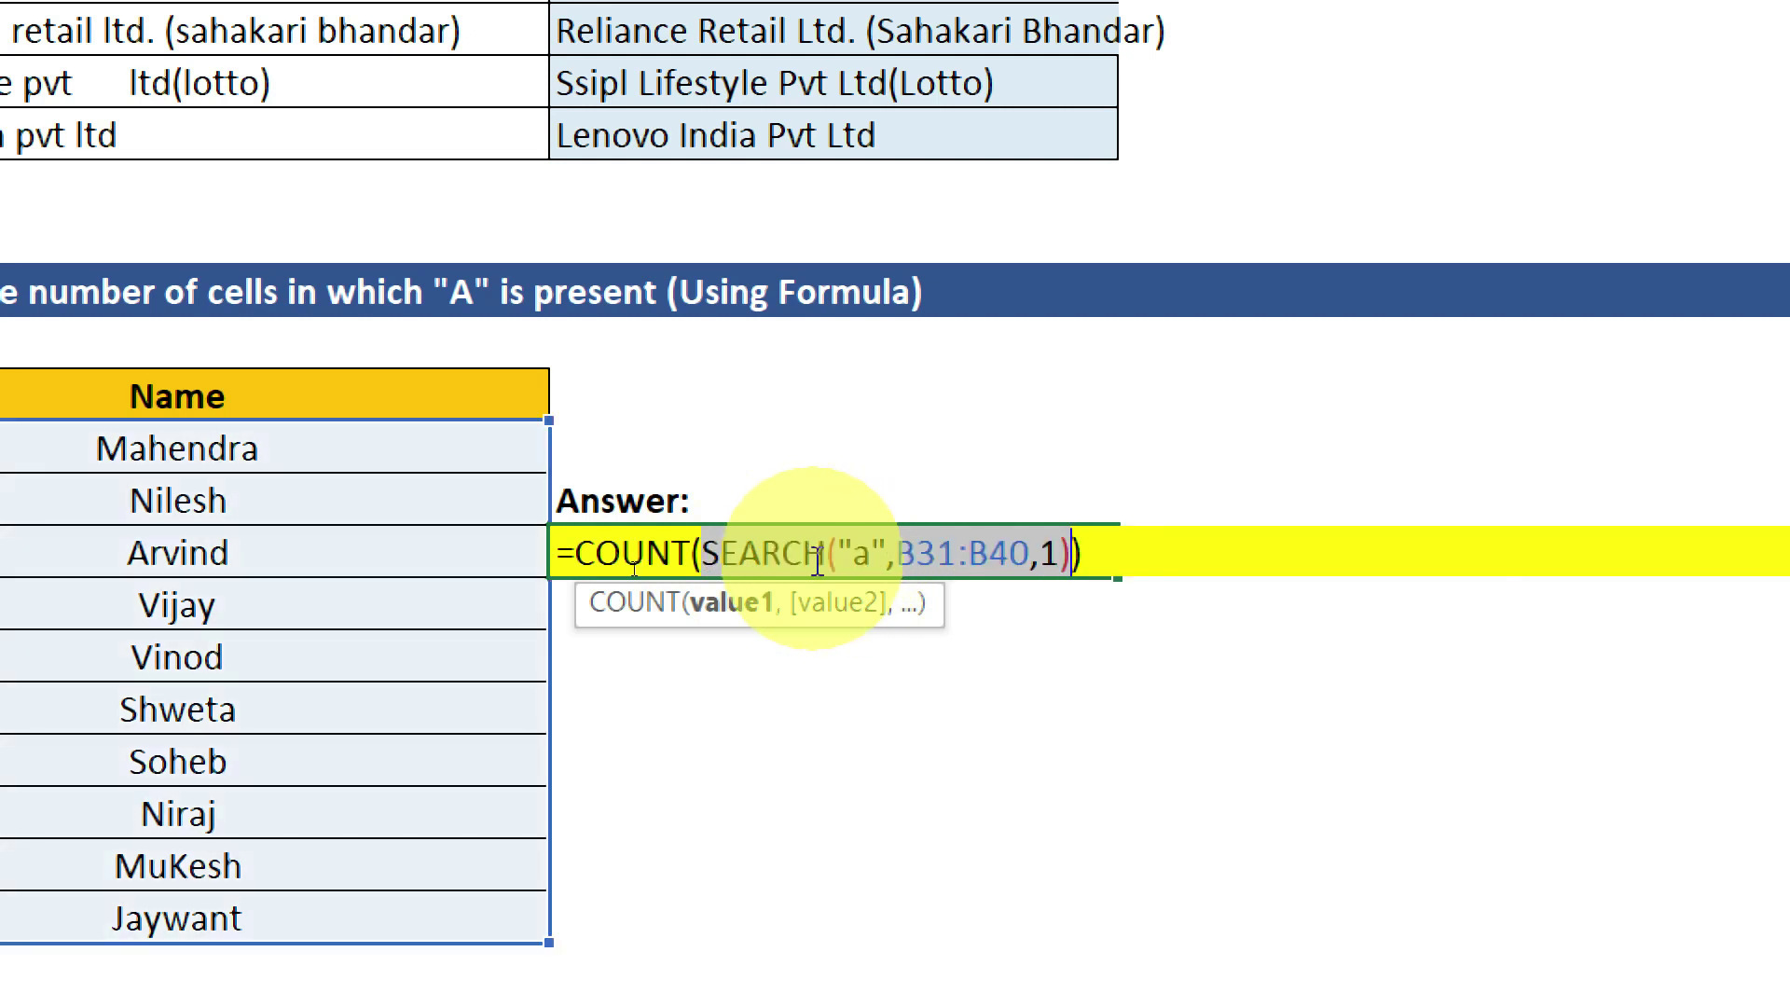
key(F9)
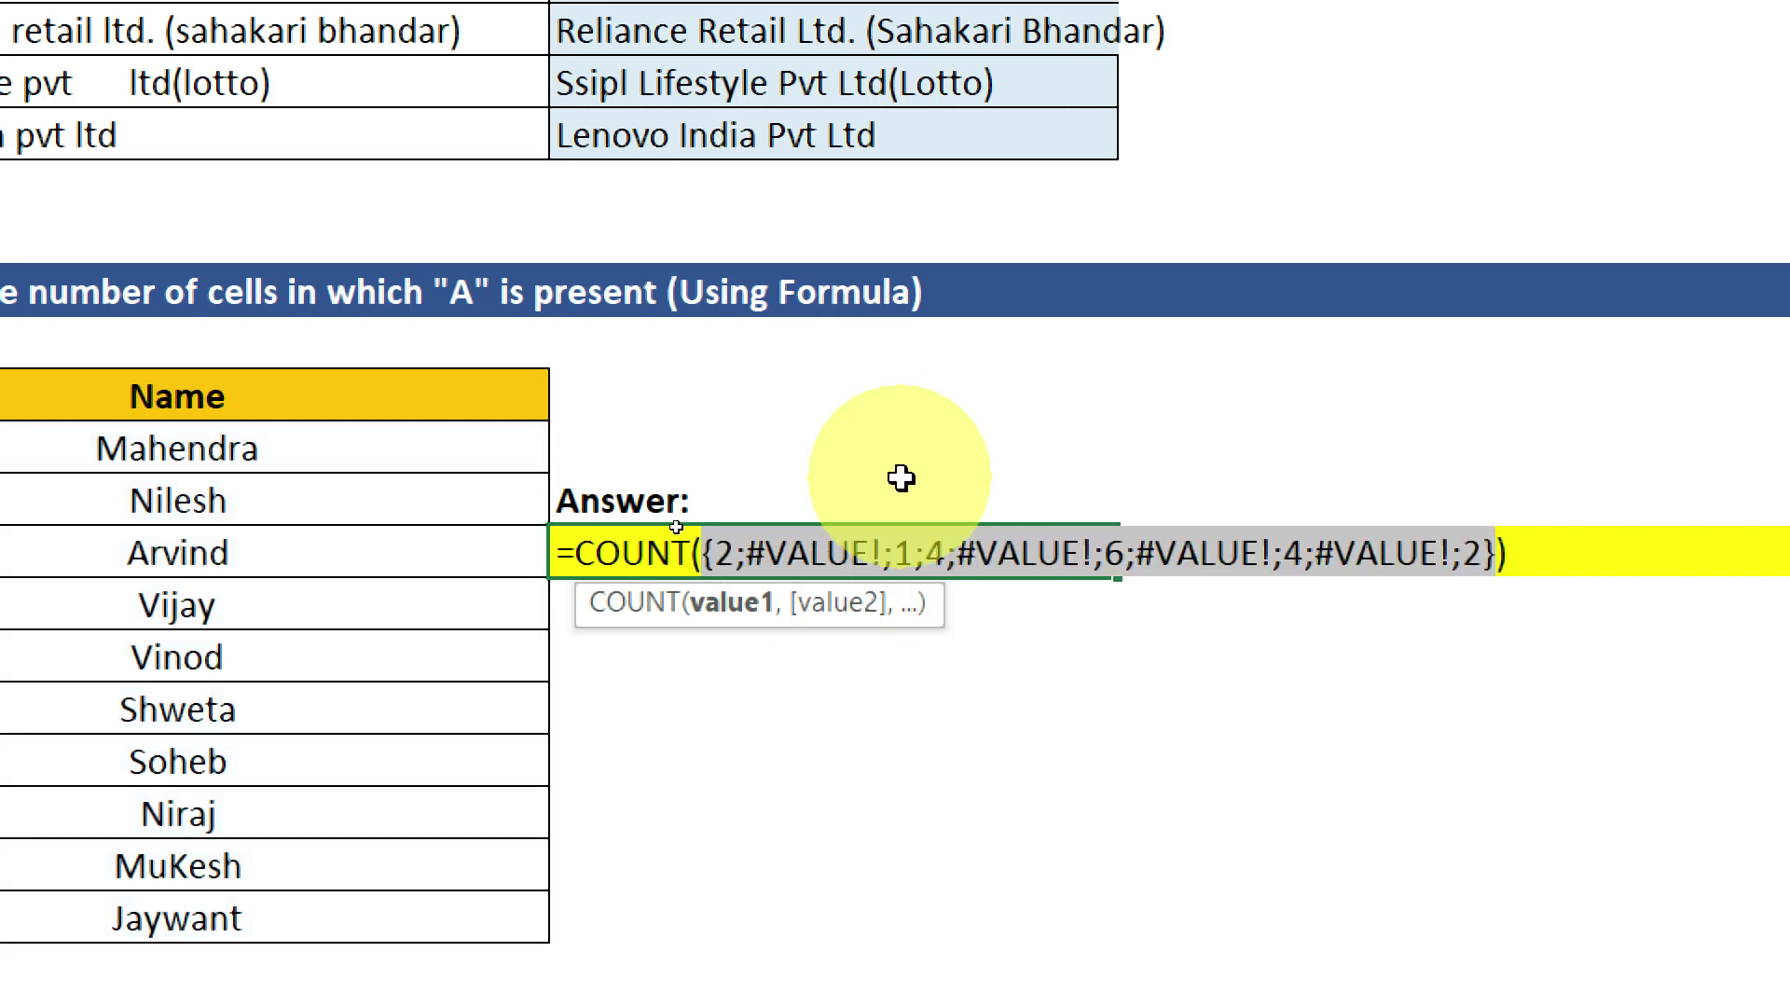
key(ctrl+z)
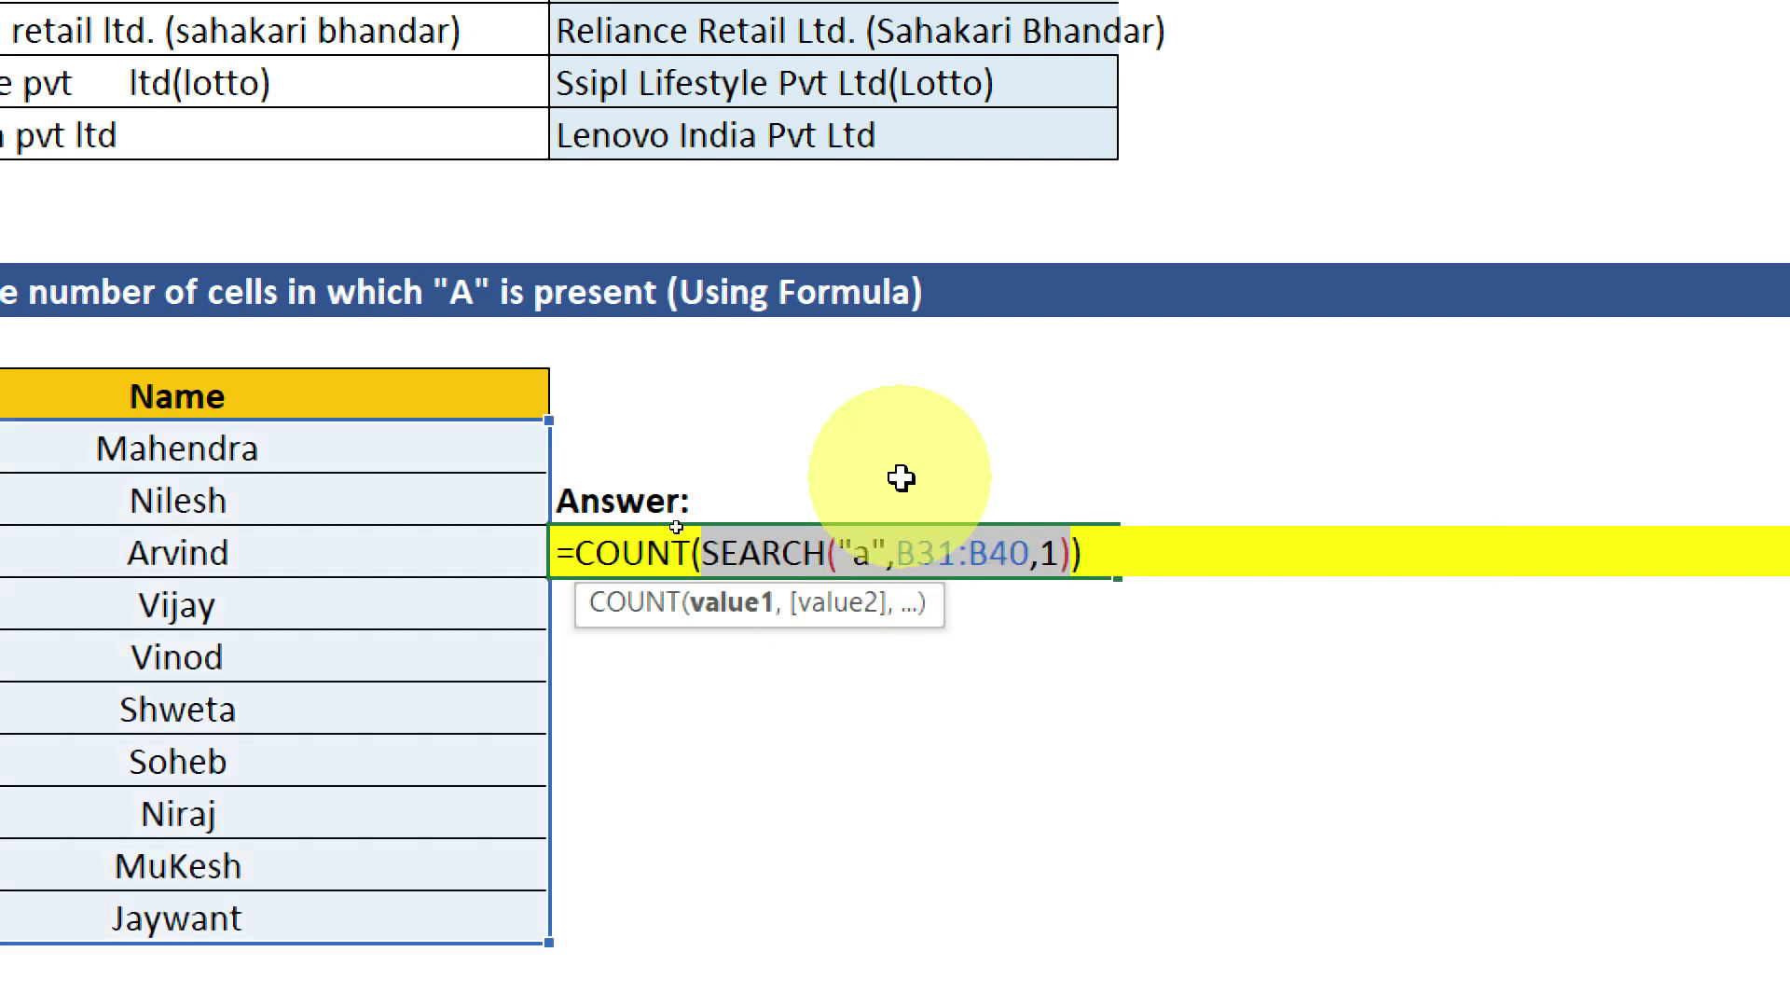
key(F9)
key(ctrl+z)
key(Return)
key(Up)
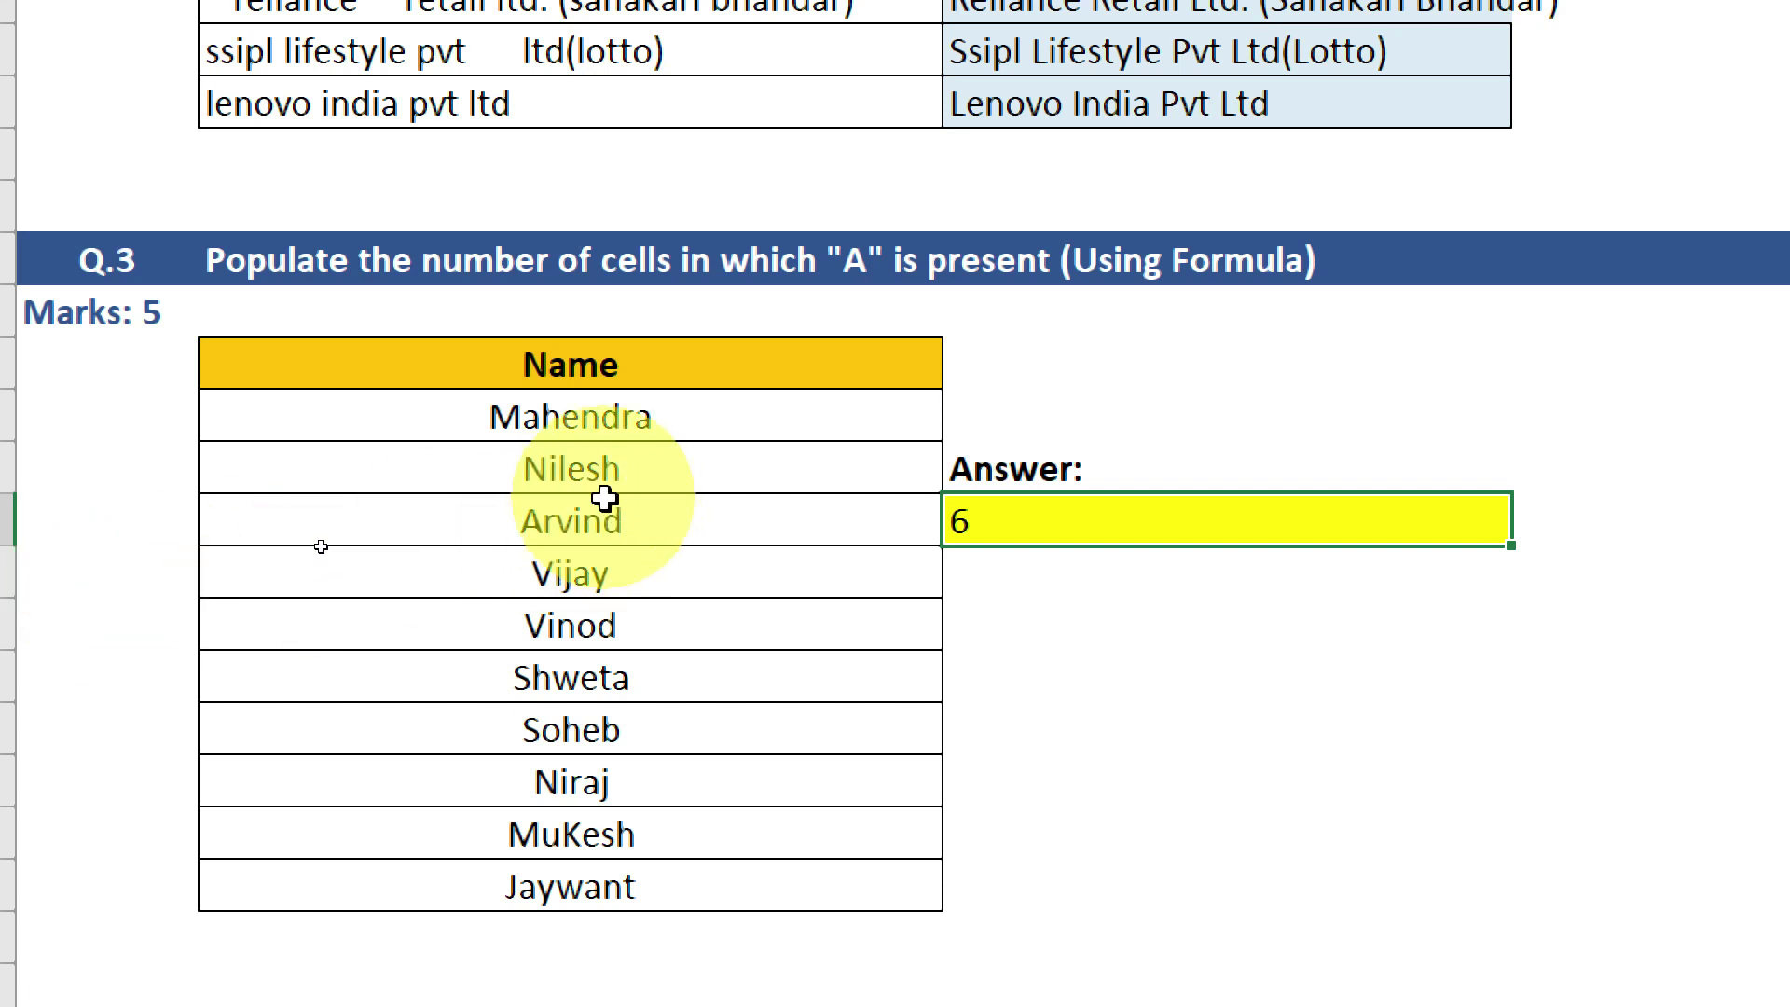
click(616, 471)
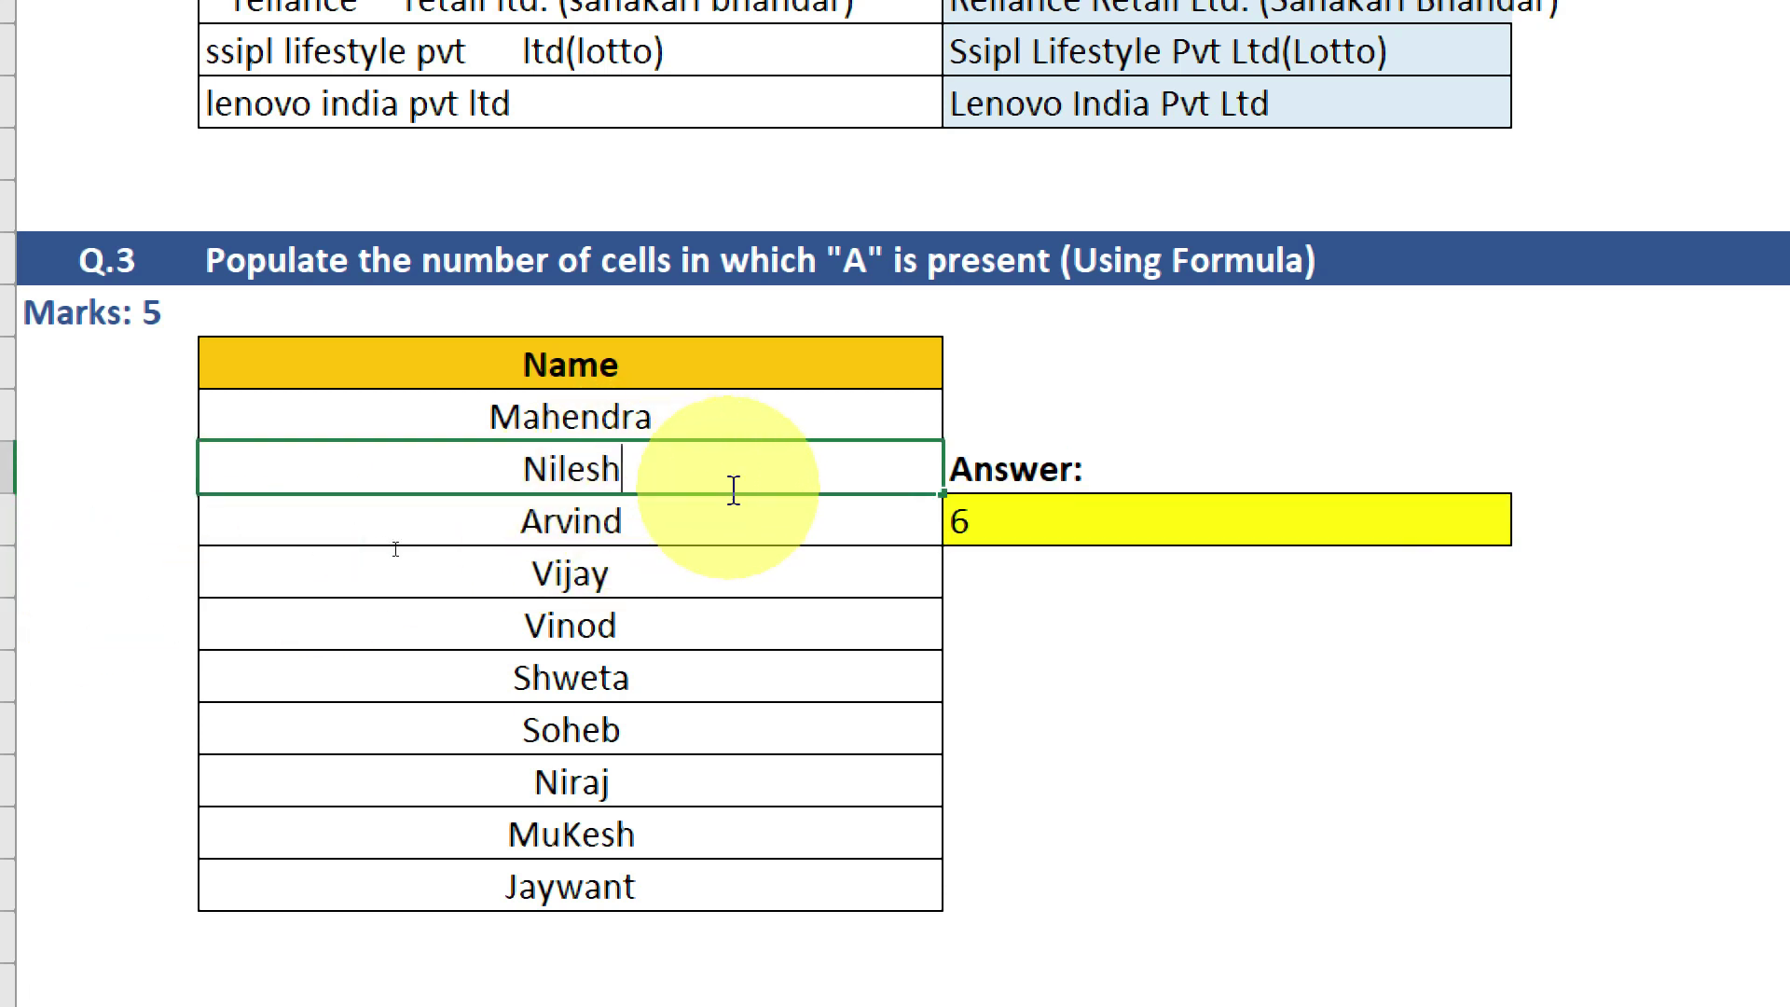
key(Return)
key(Down)
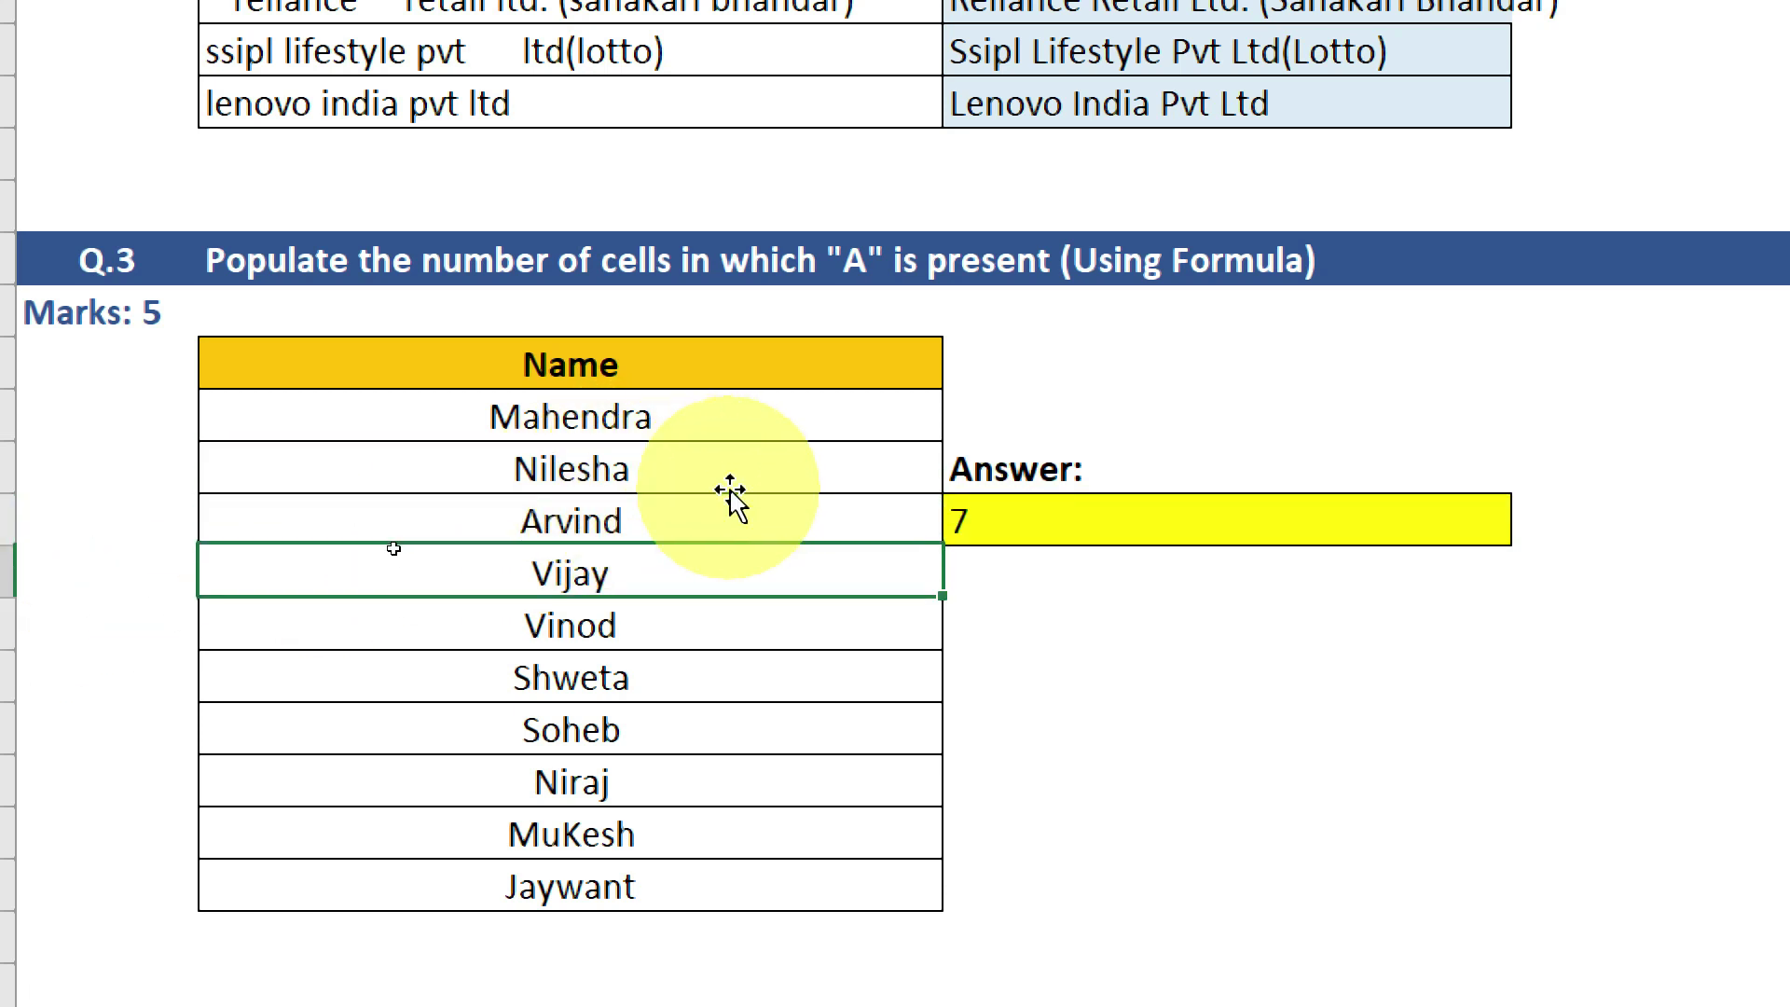
key(Down)
key(Return)
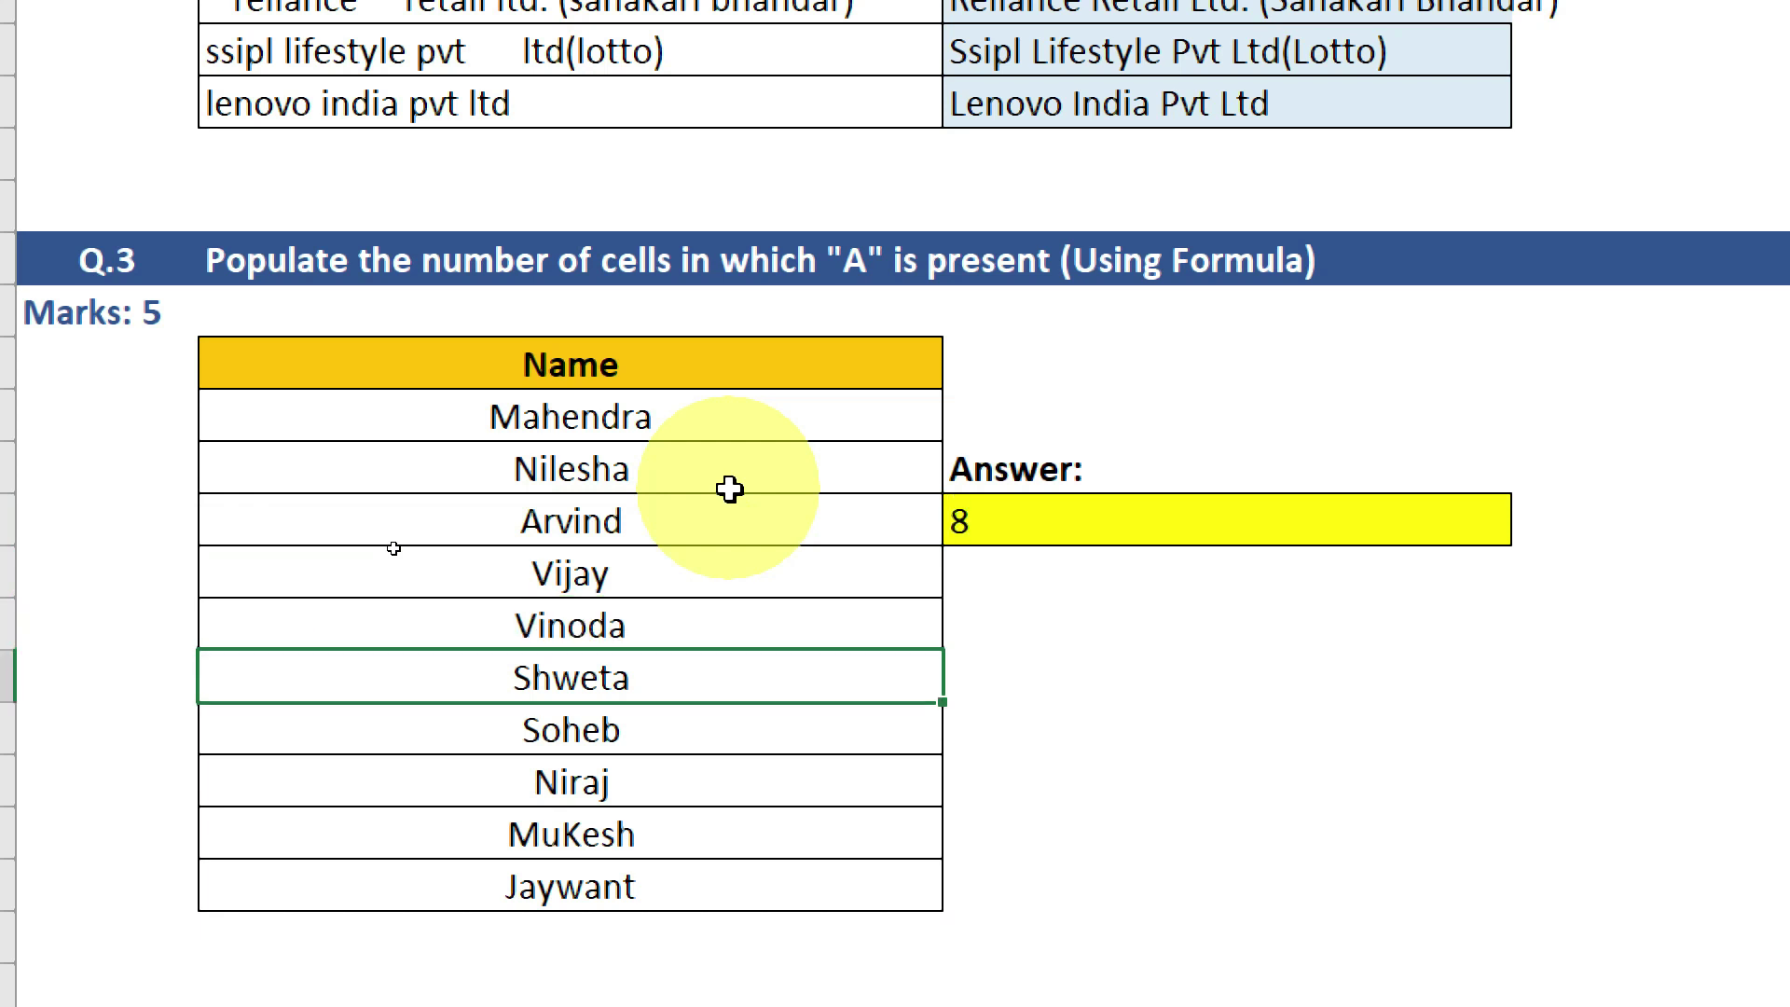
key(Up)
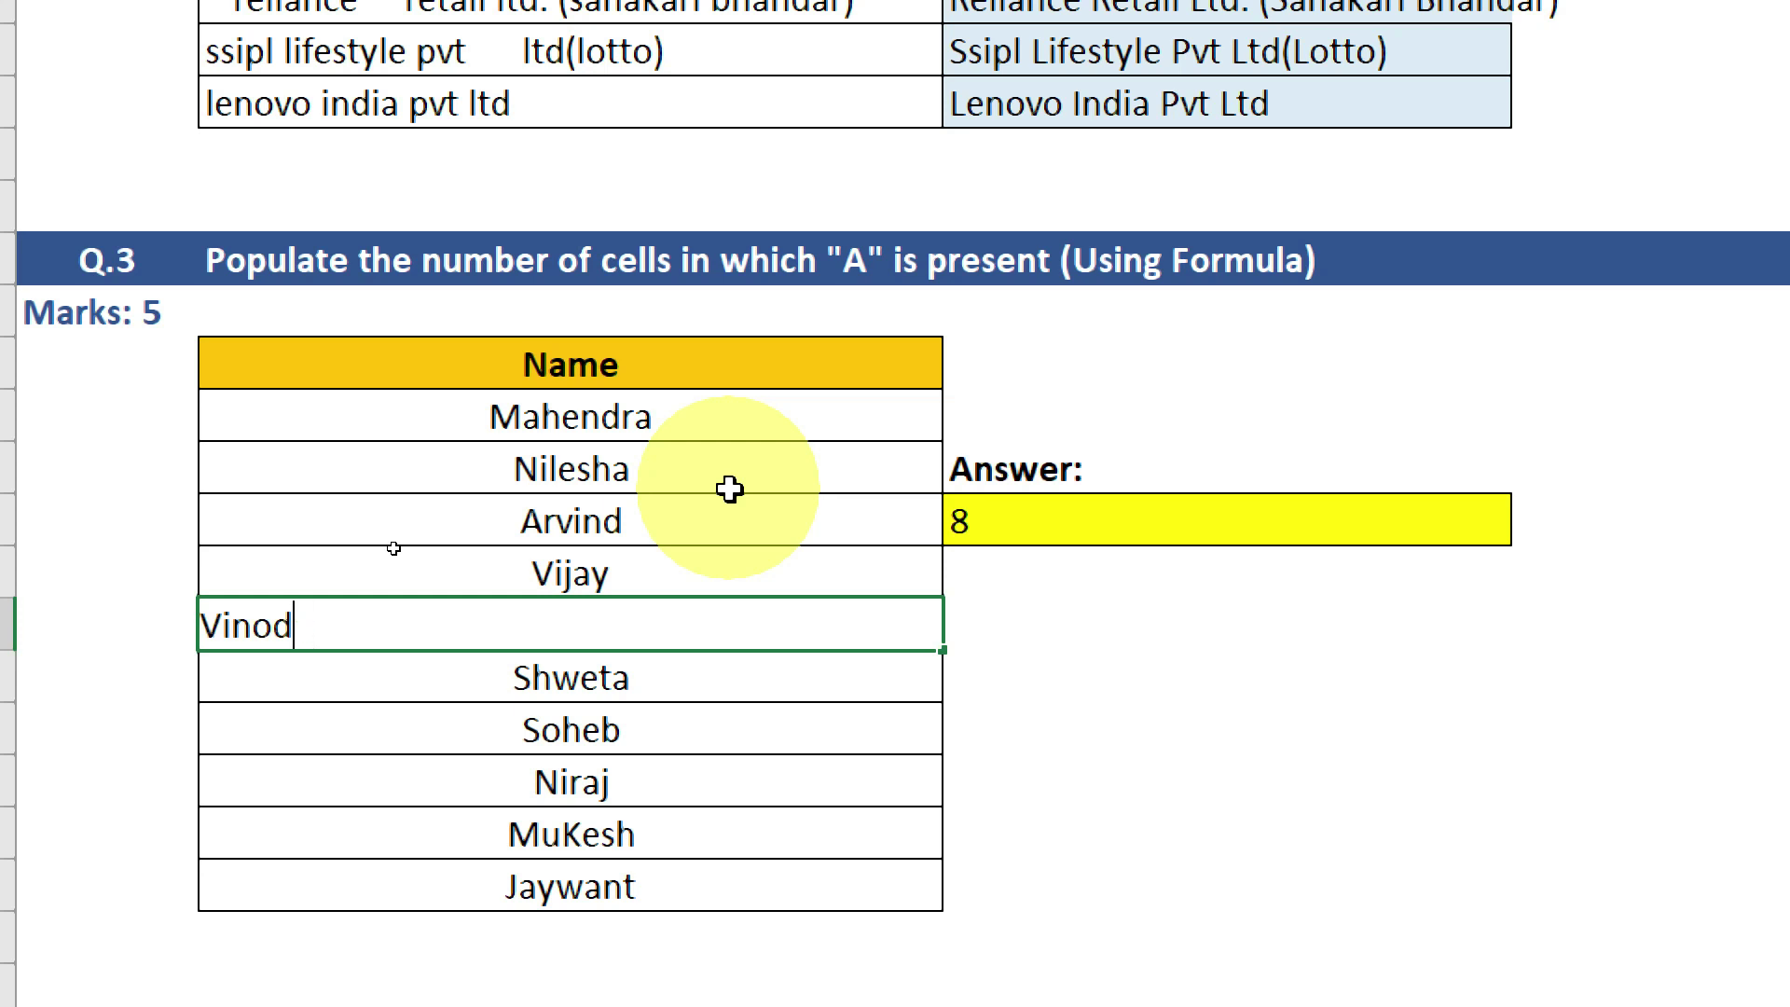
key(Return)
key(Up)
key(Up)
key(Up)
key(Up)
key(Up)
key(Down)
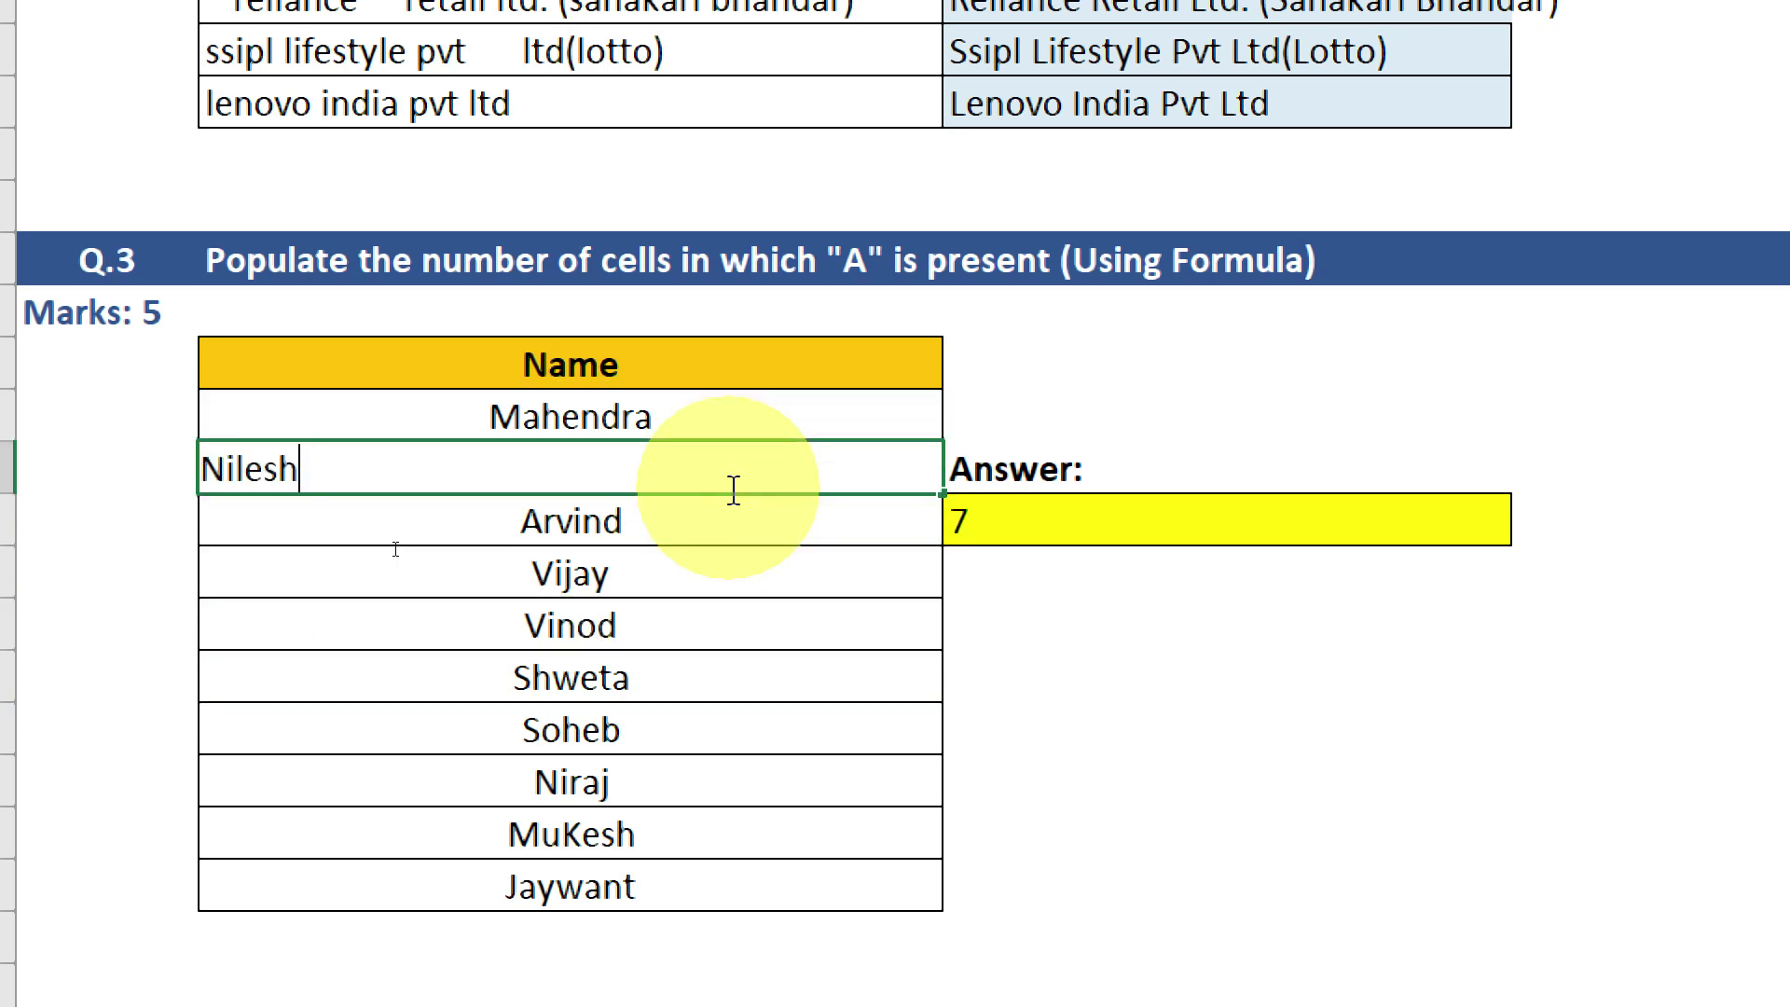
key(Return)
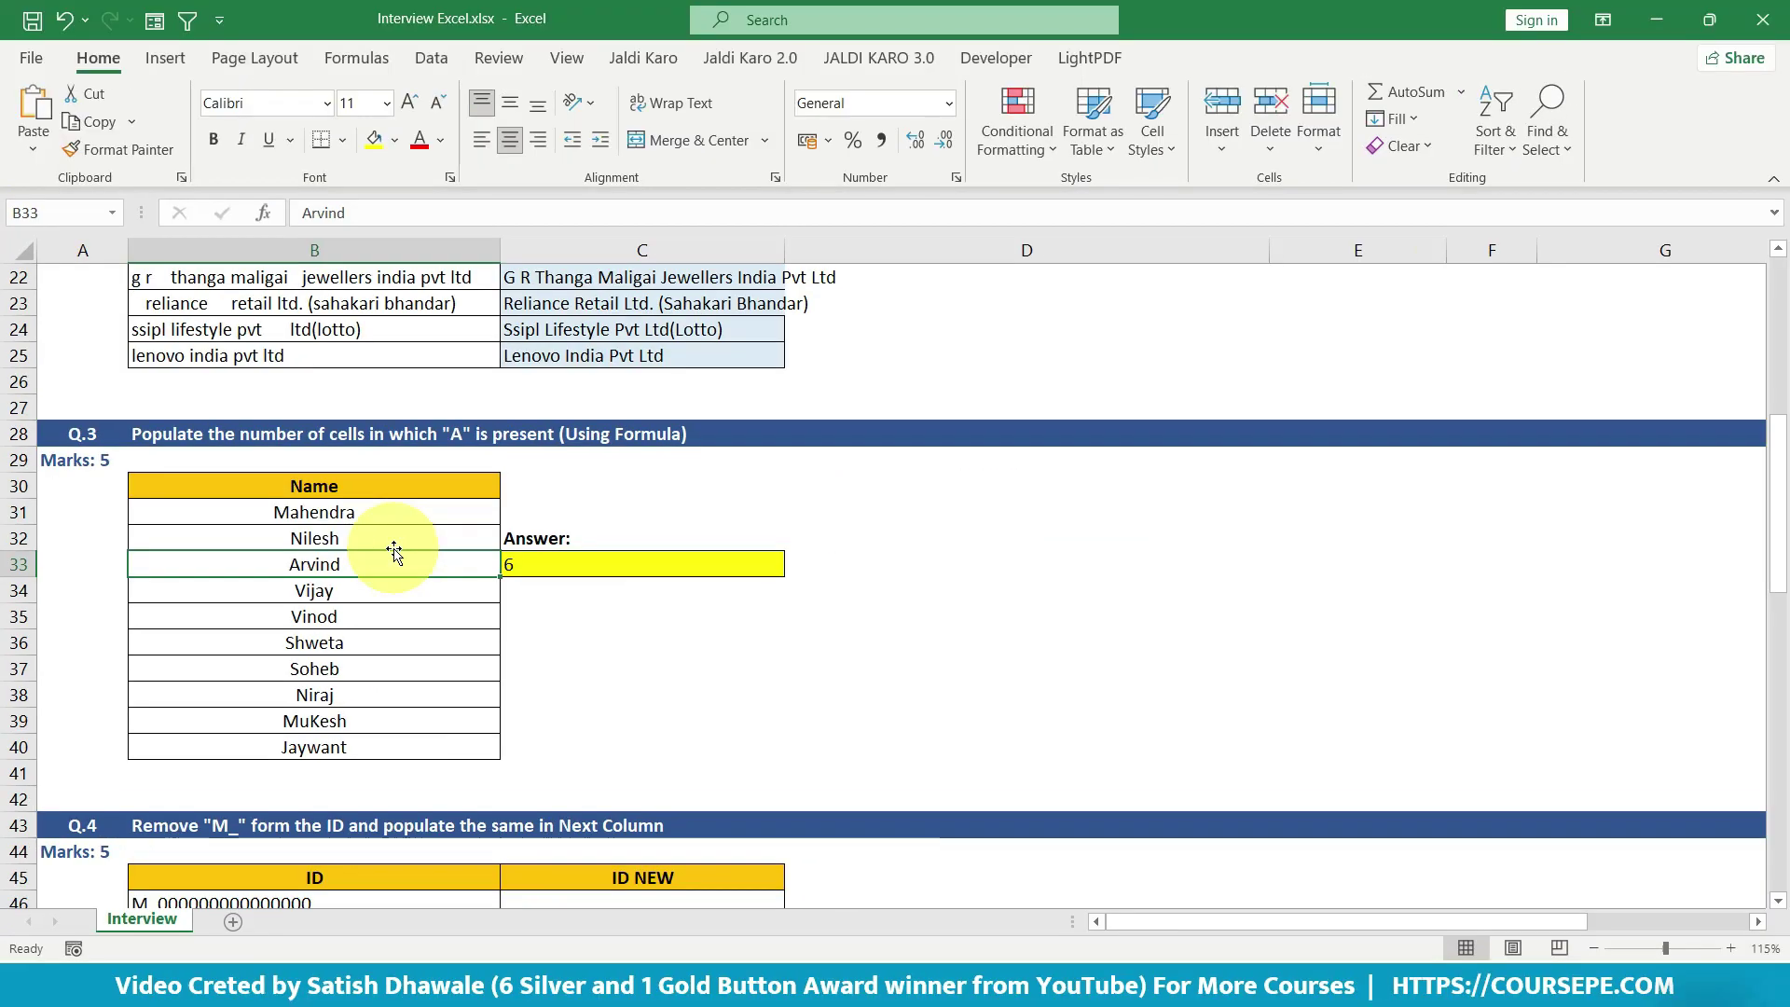
click(135, 434)
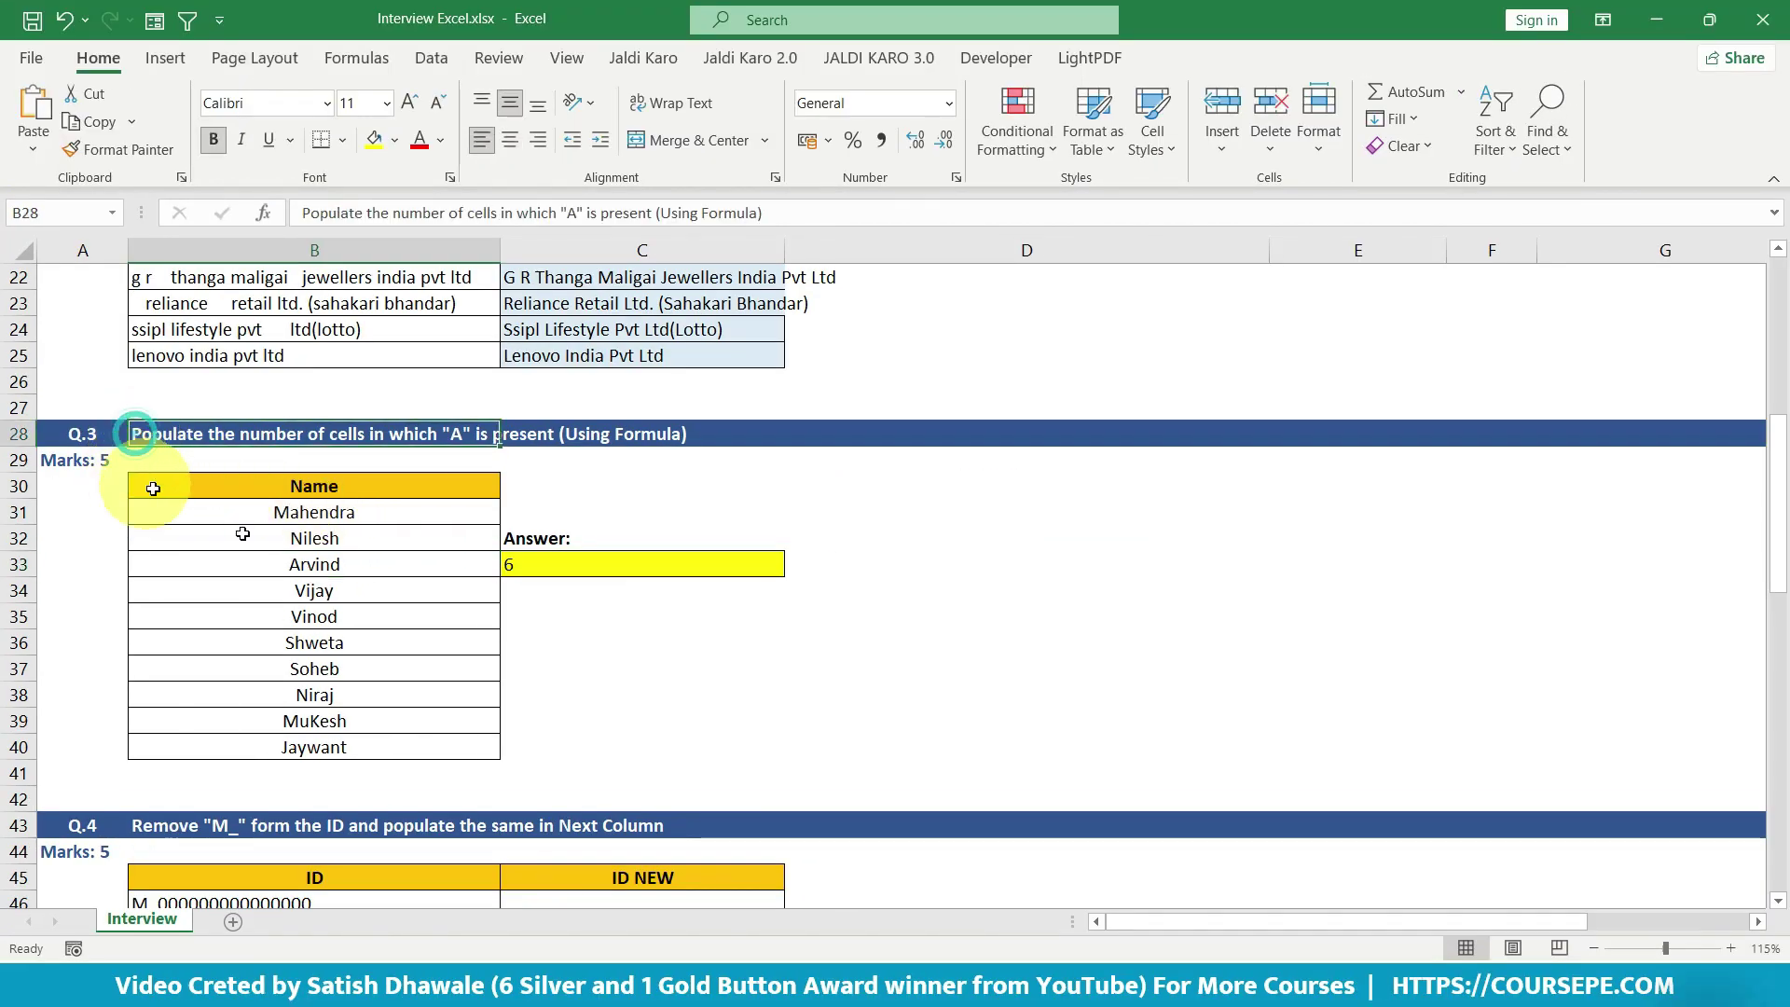
- Review the COUNT formula in C33, then scroll down to the Q.4 ID table
double_click(522, 564)
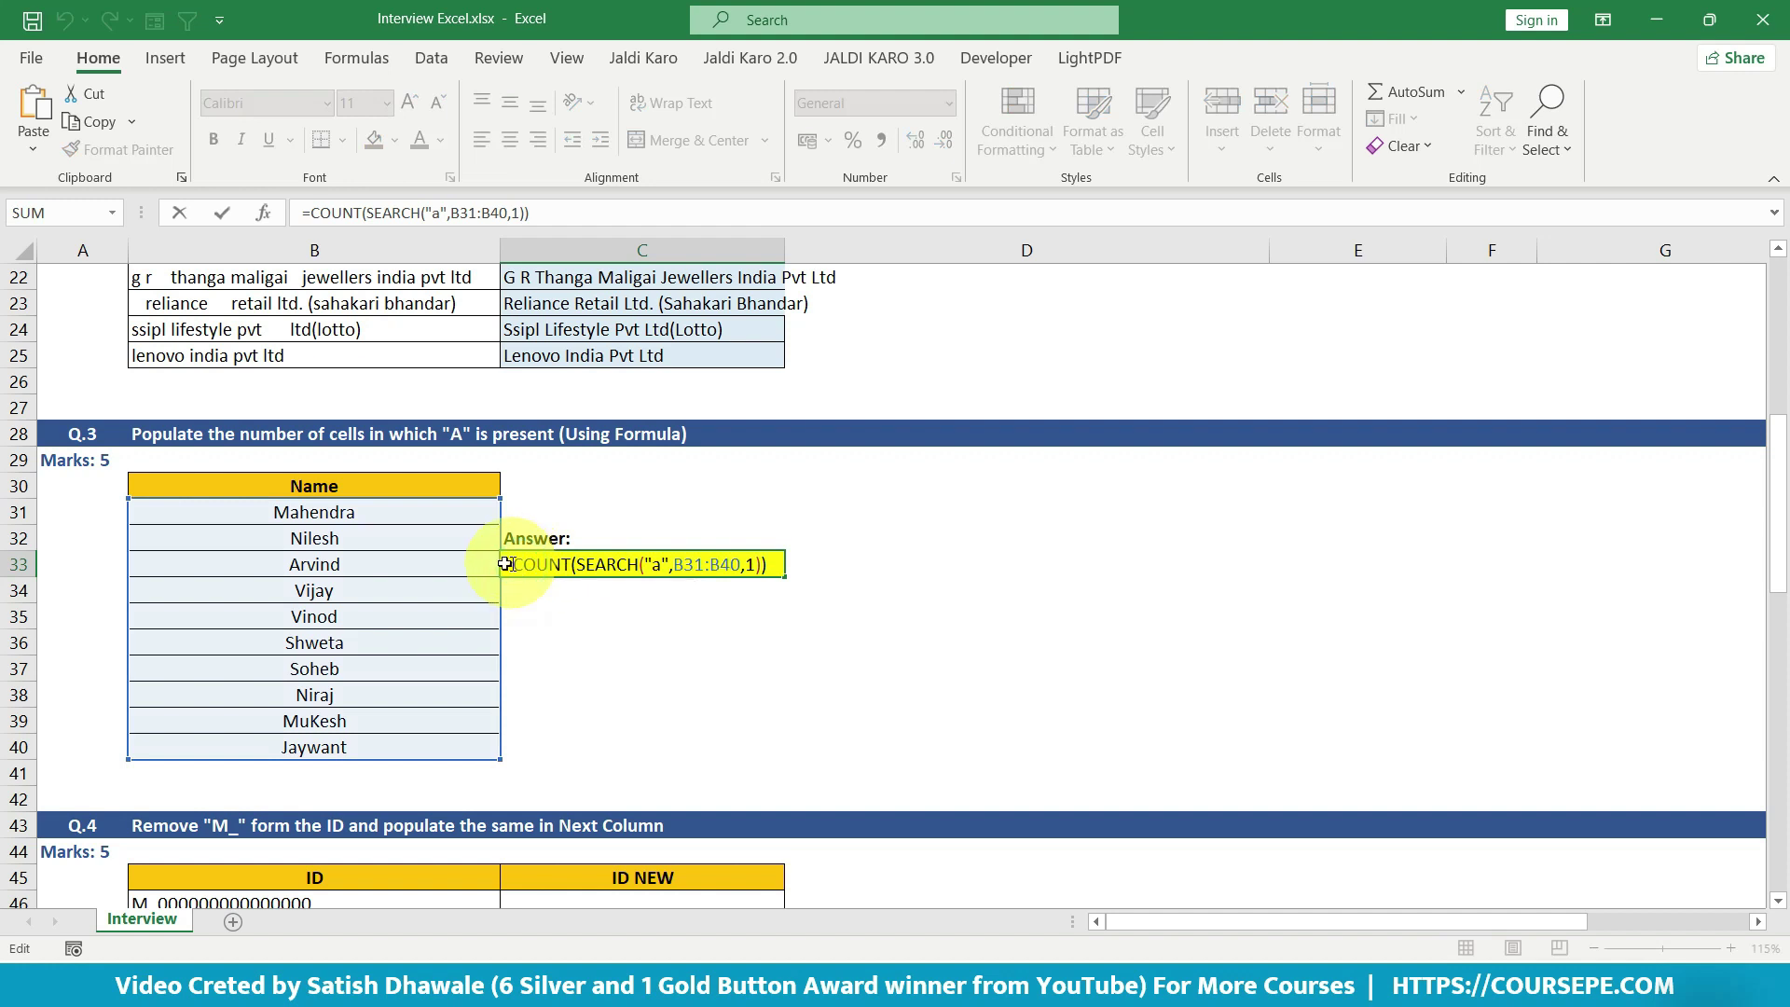
key(Escape)
scroll(148, 600, down, 3)
scroll(180, 592, down, 1)
scroll(106, 599, down, 1)
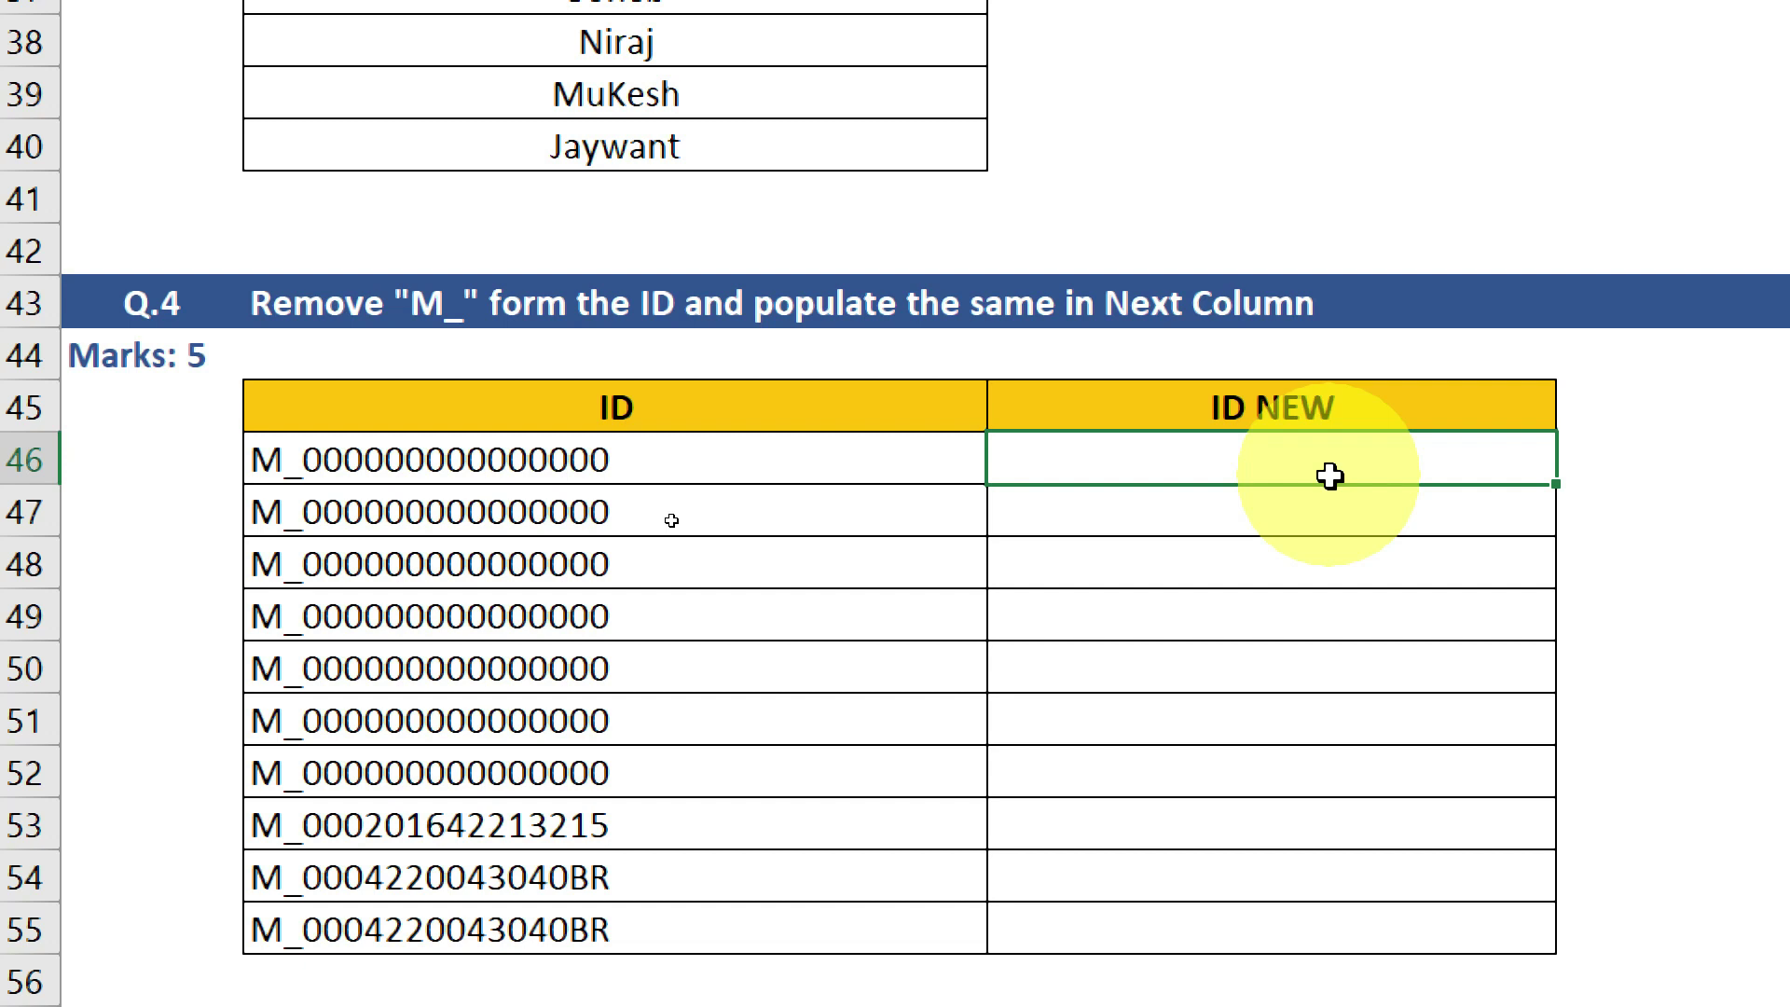
- Copy the digits after M_ from the first ID into the first ID NEW cell
double_click(446, 460)
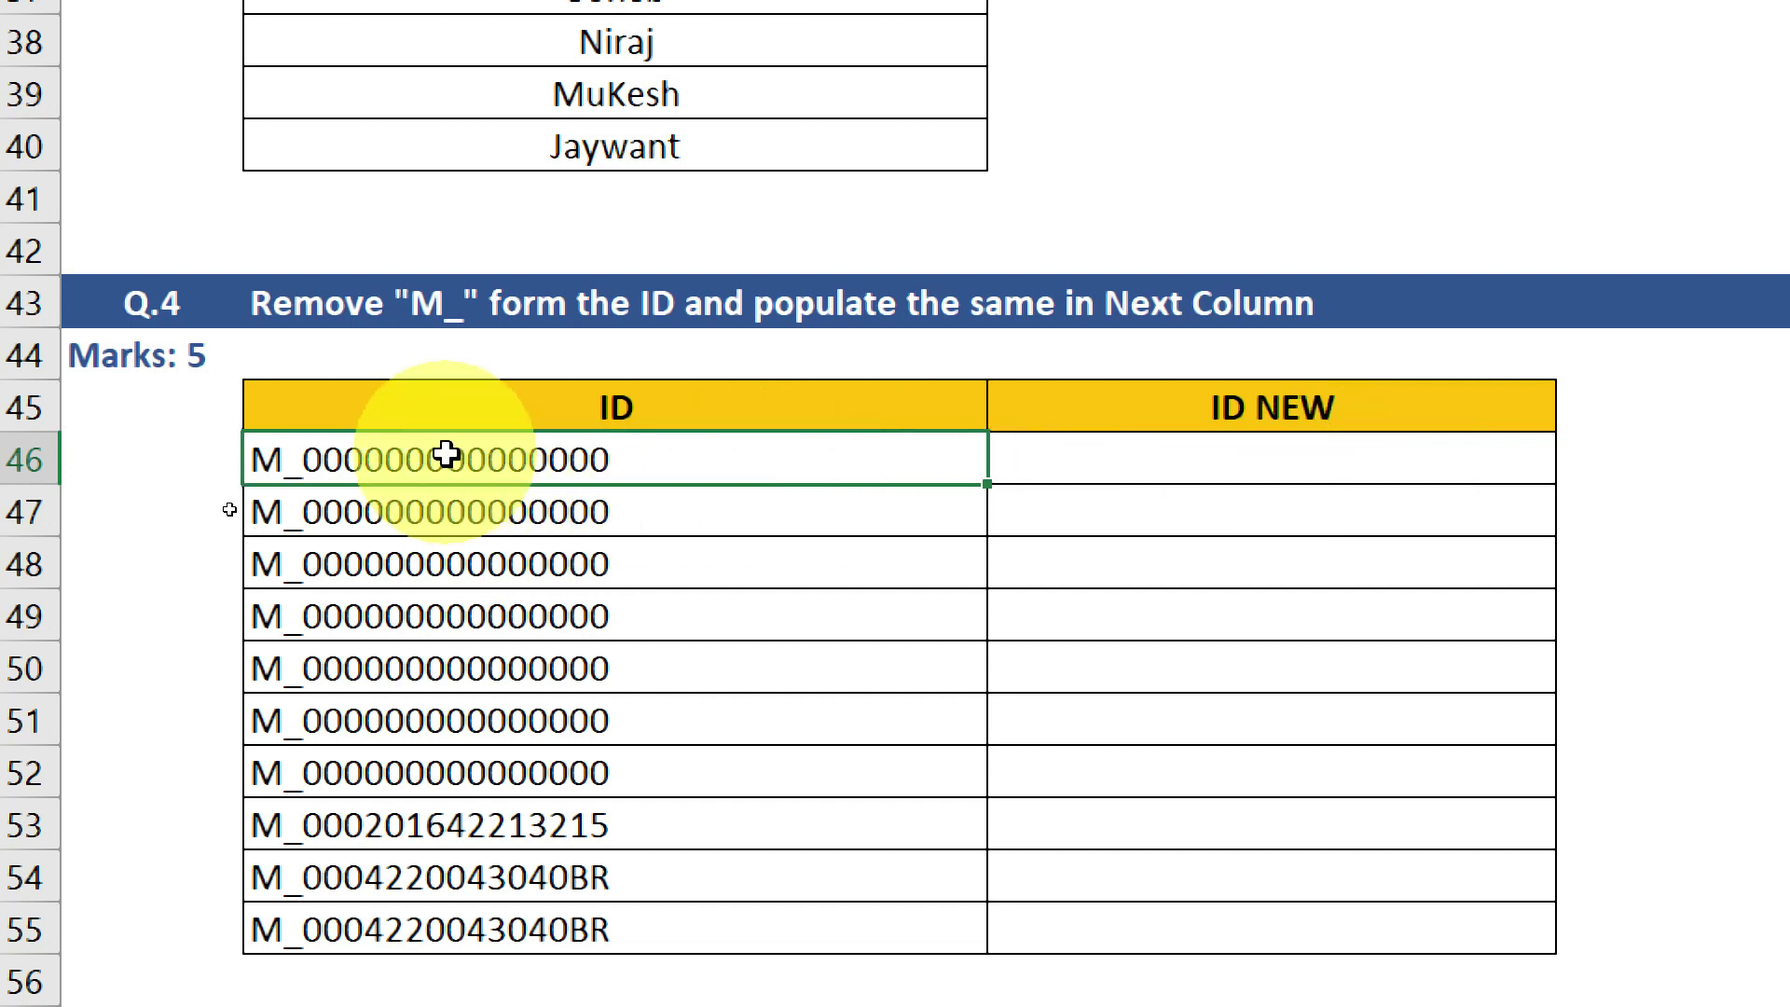
drag(304, 461, 615, 451)
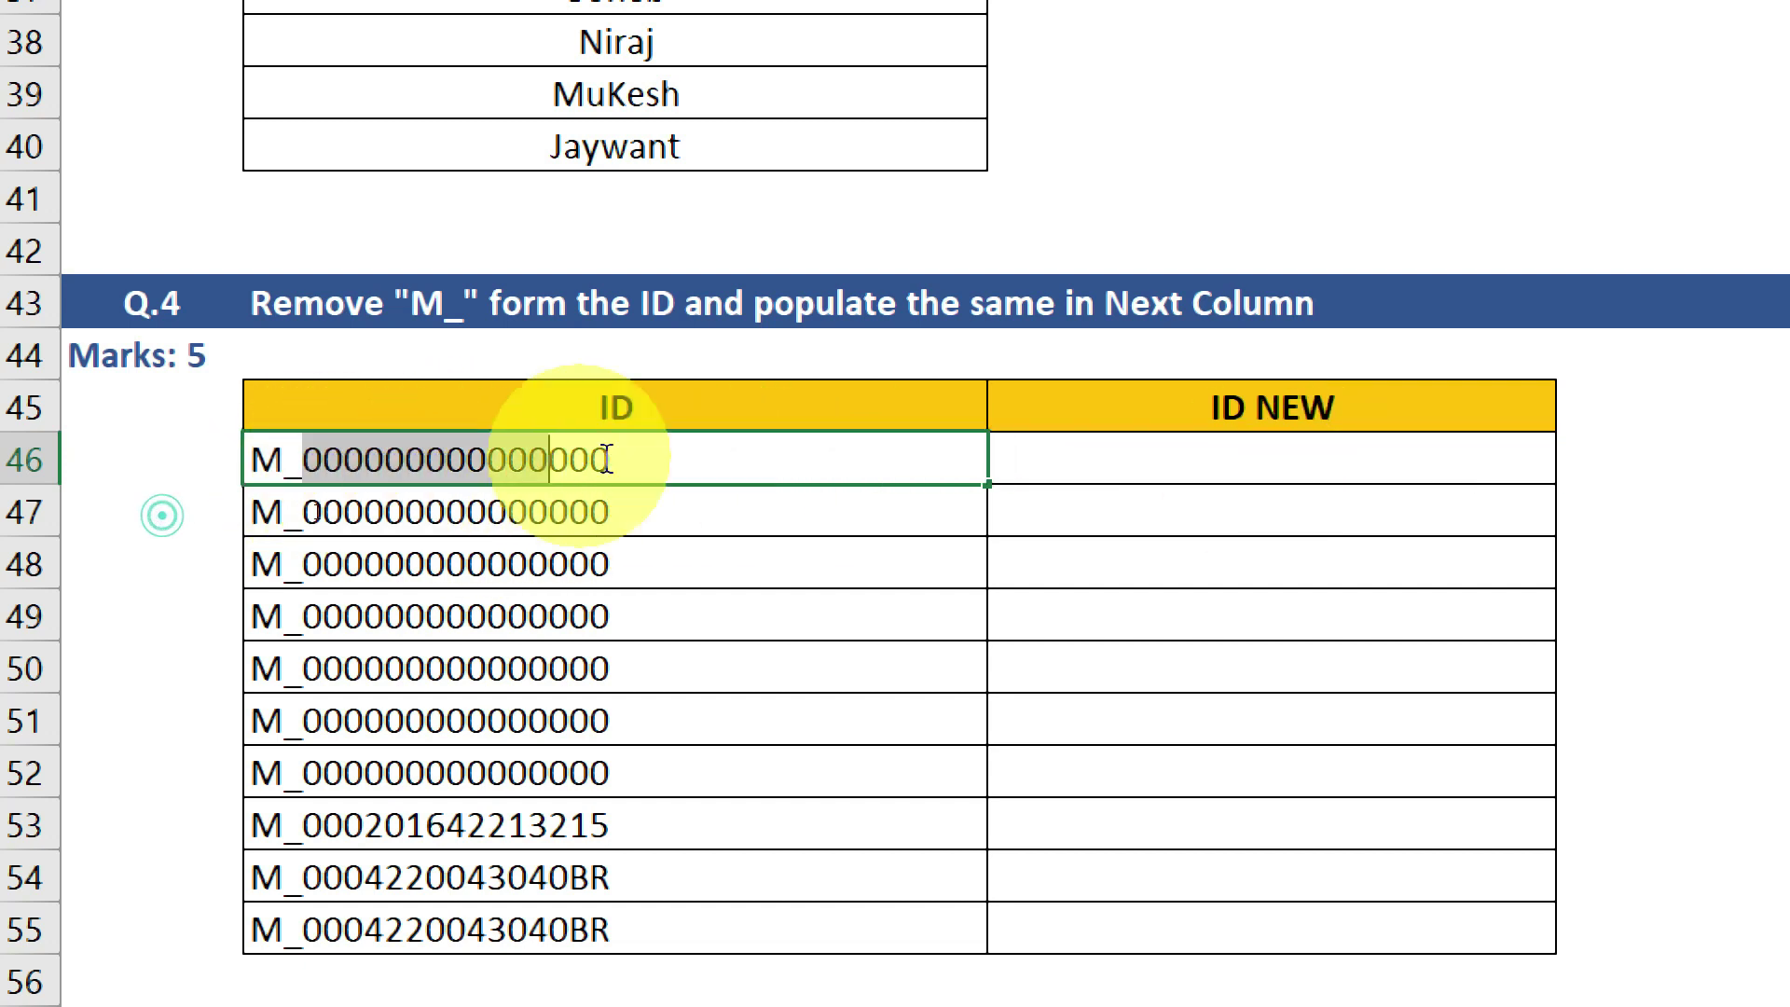
key(ctrl+c)
click(1150, 445)
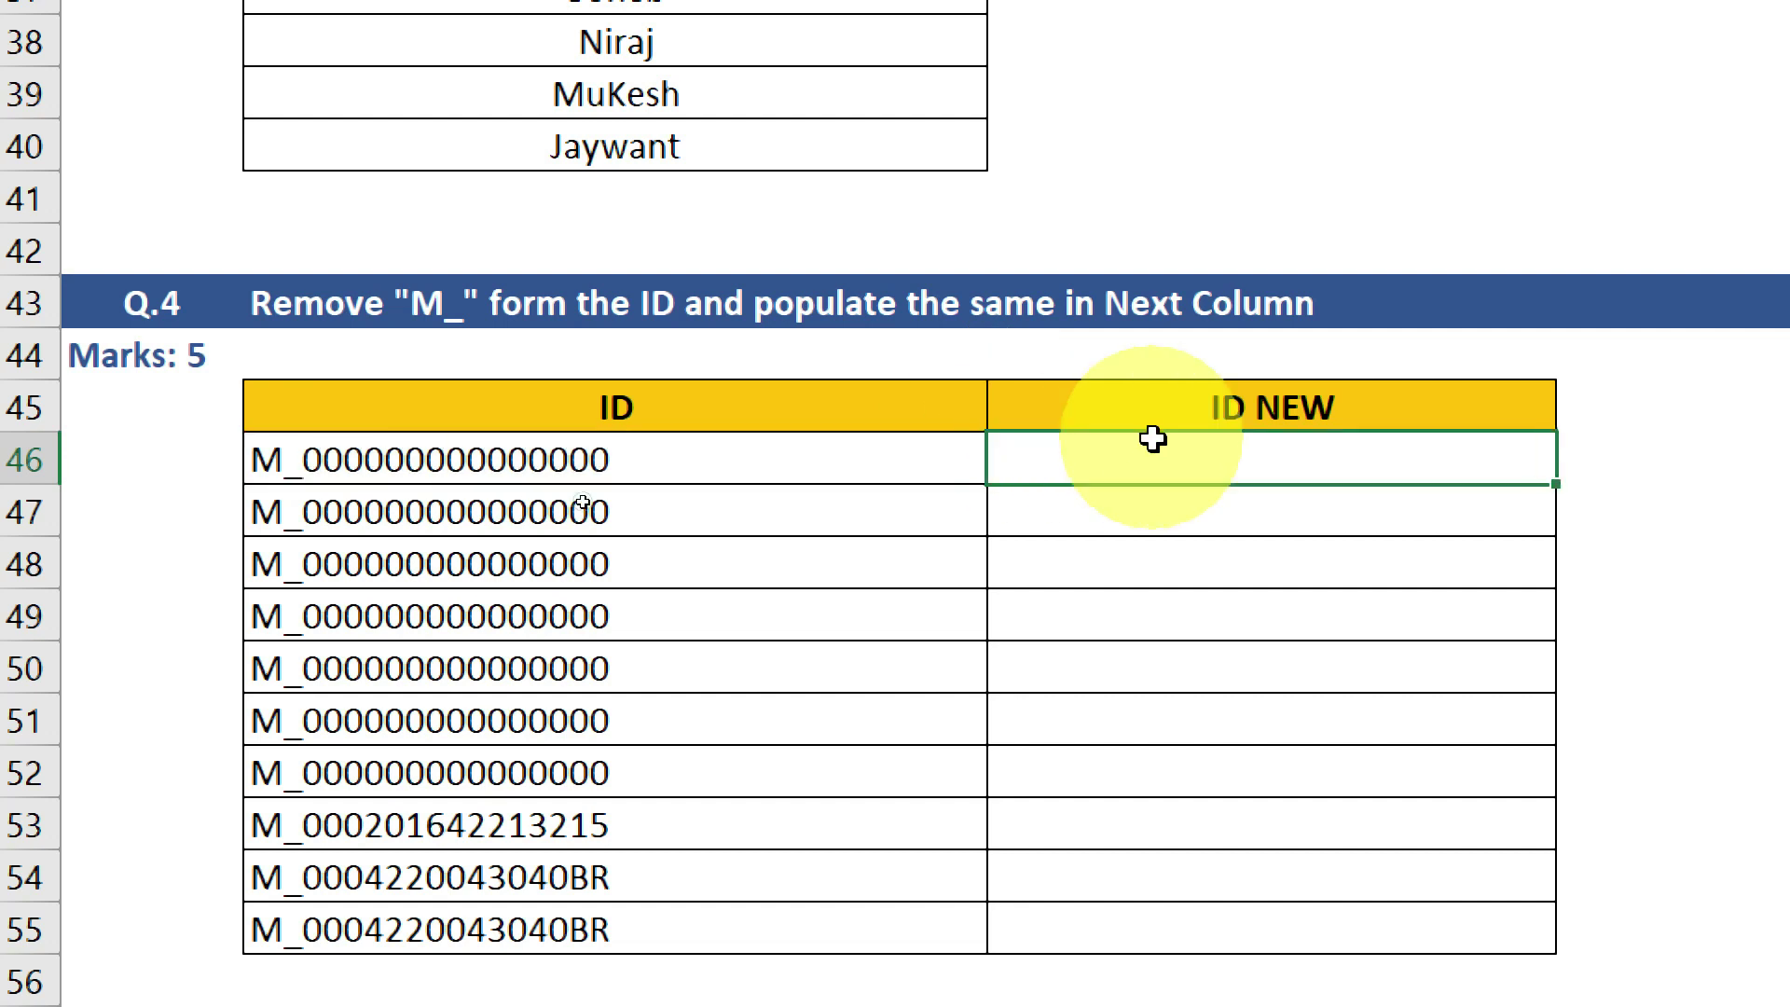
key(ctrl+v)
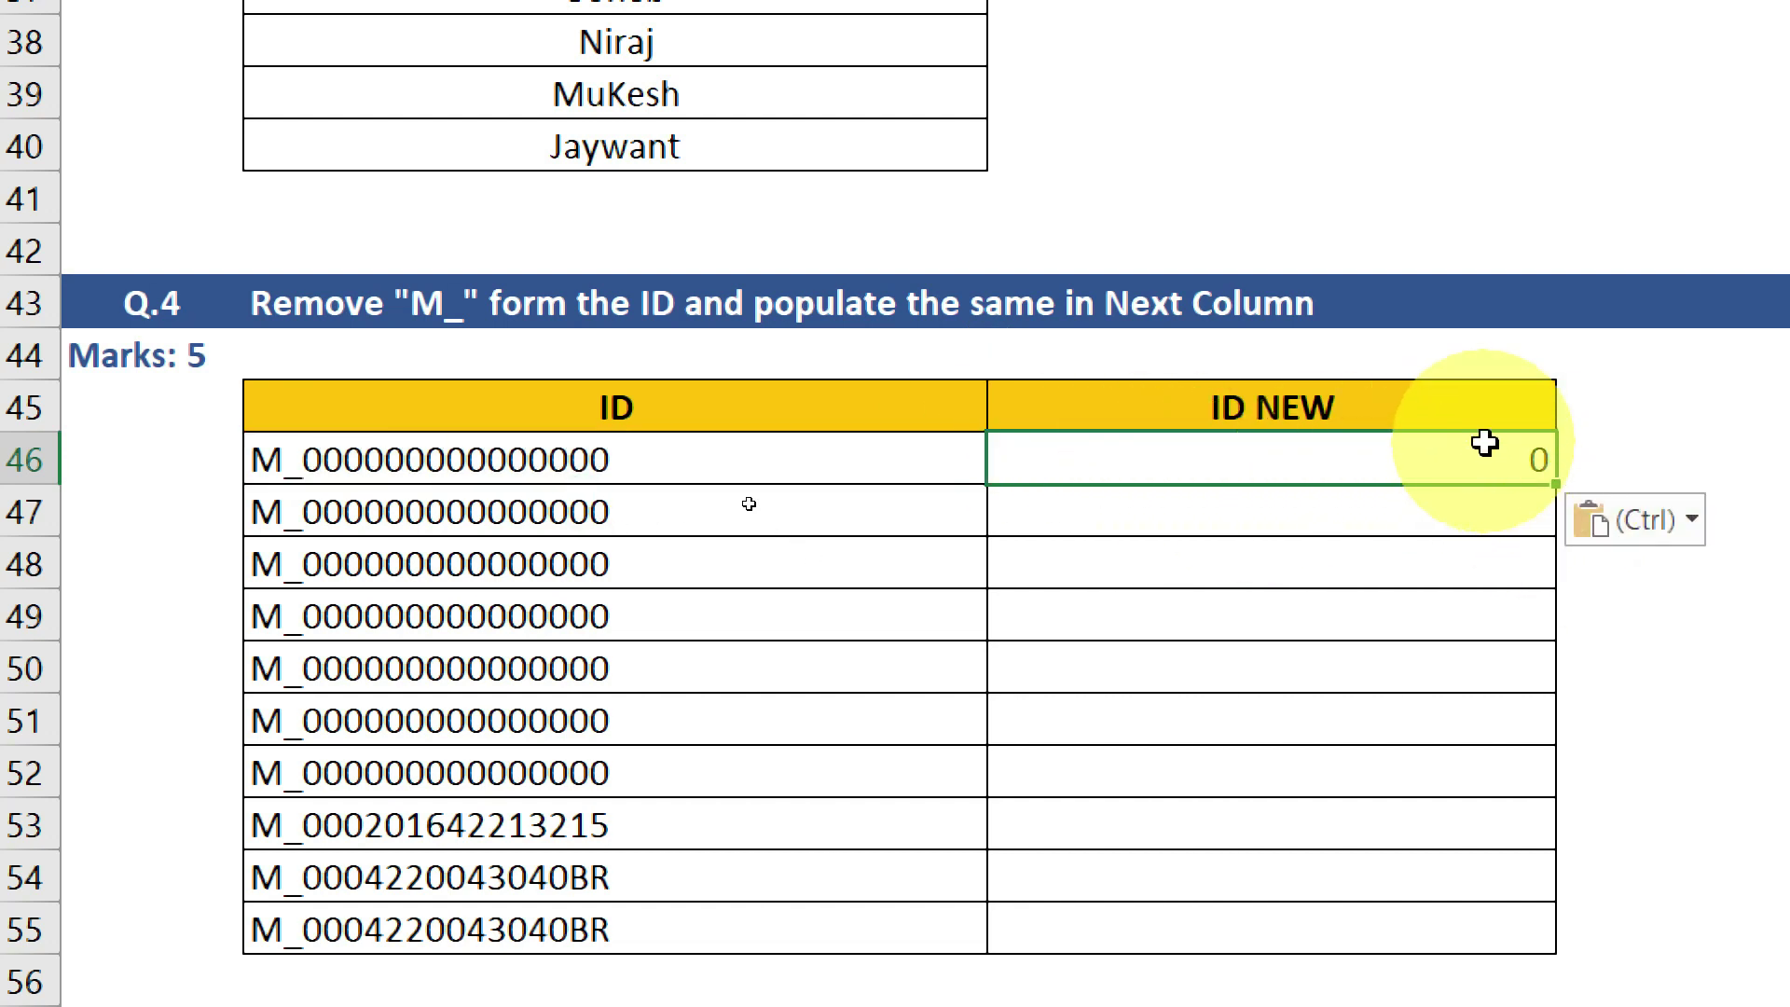
key(Down)
key(Up)
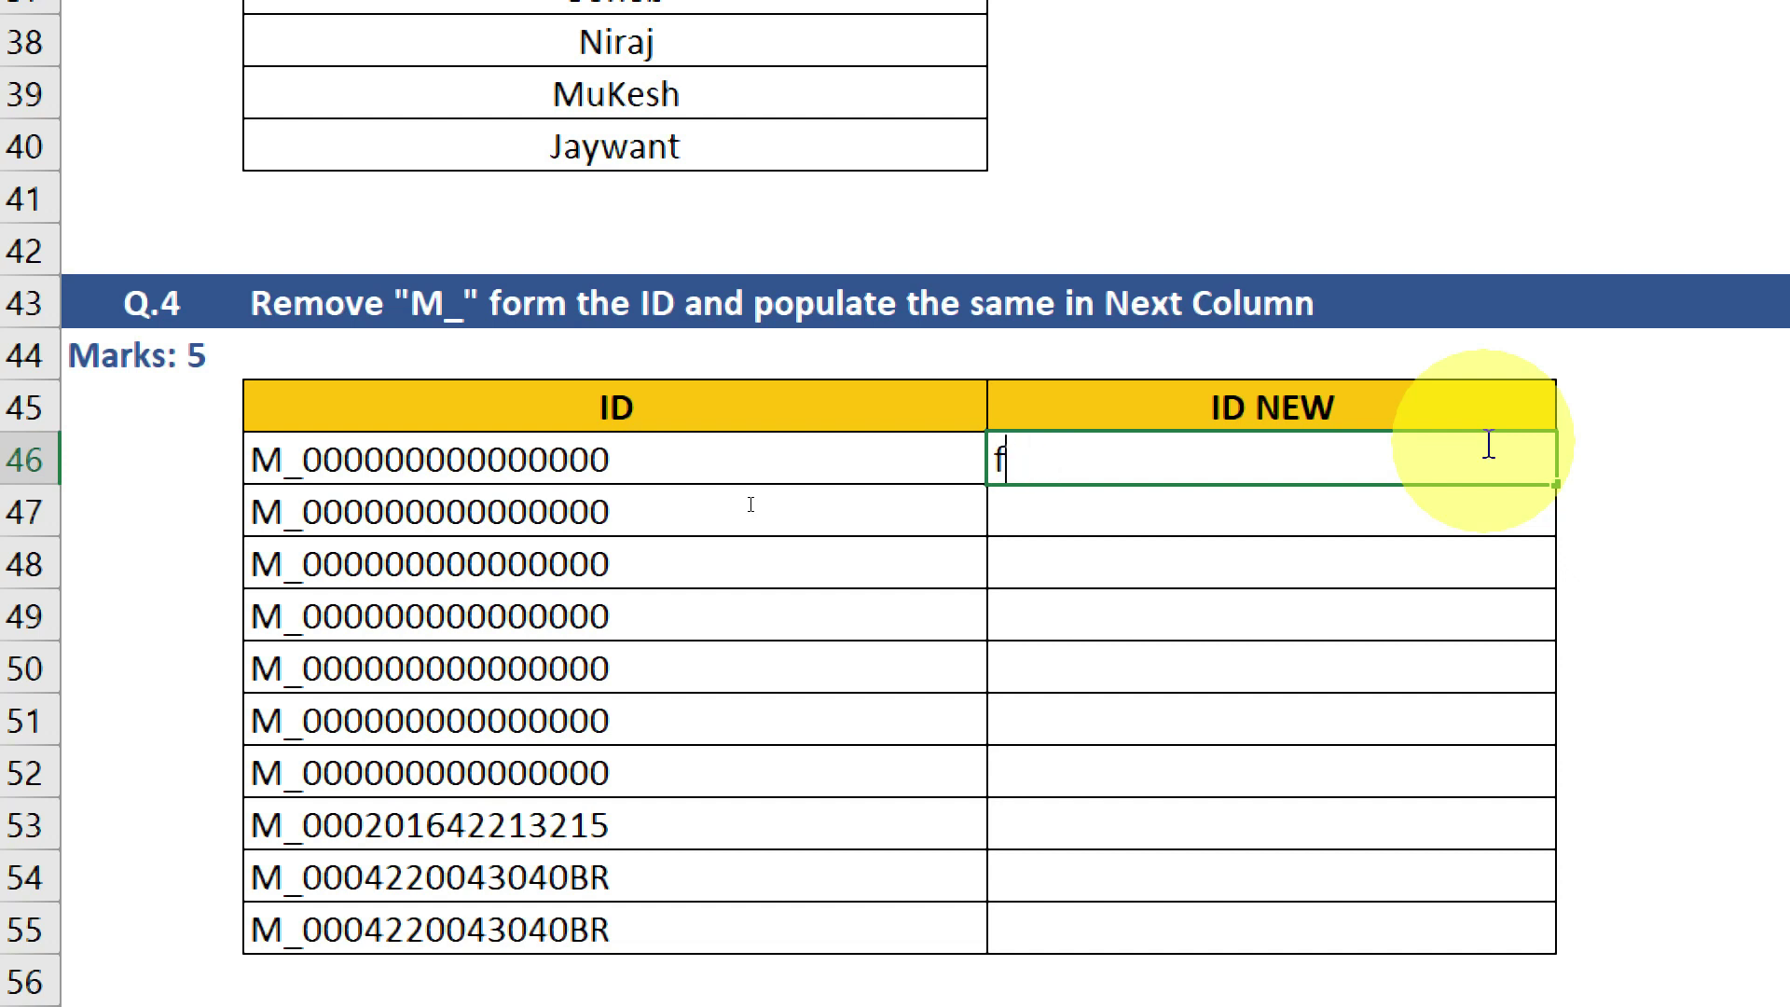
- Enter =FIND("_",B46,1) in C46 so it returns 2
text(find()
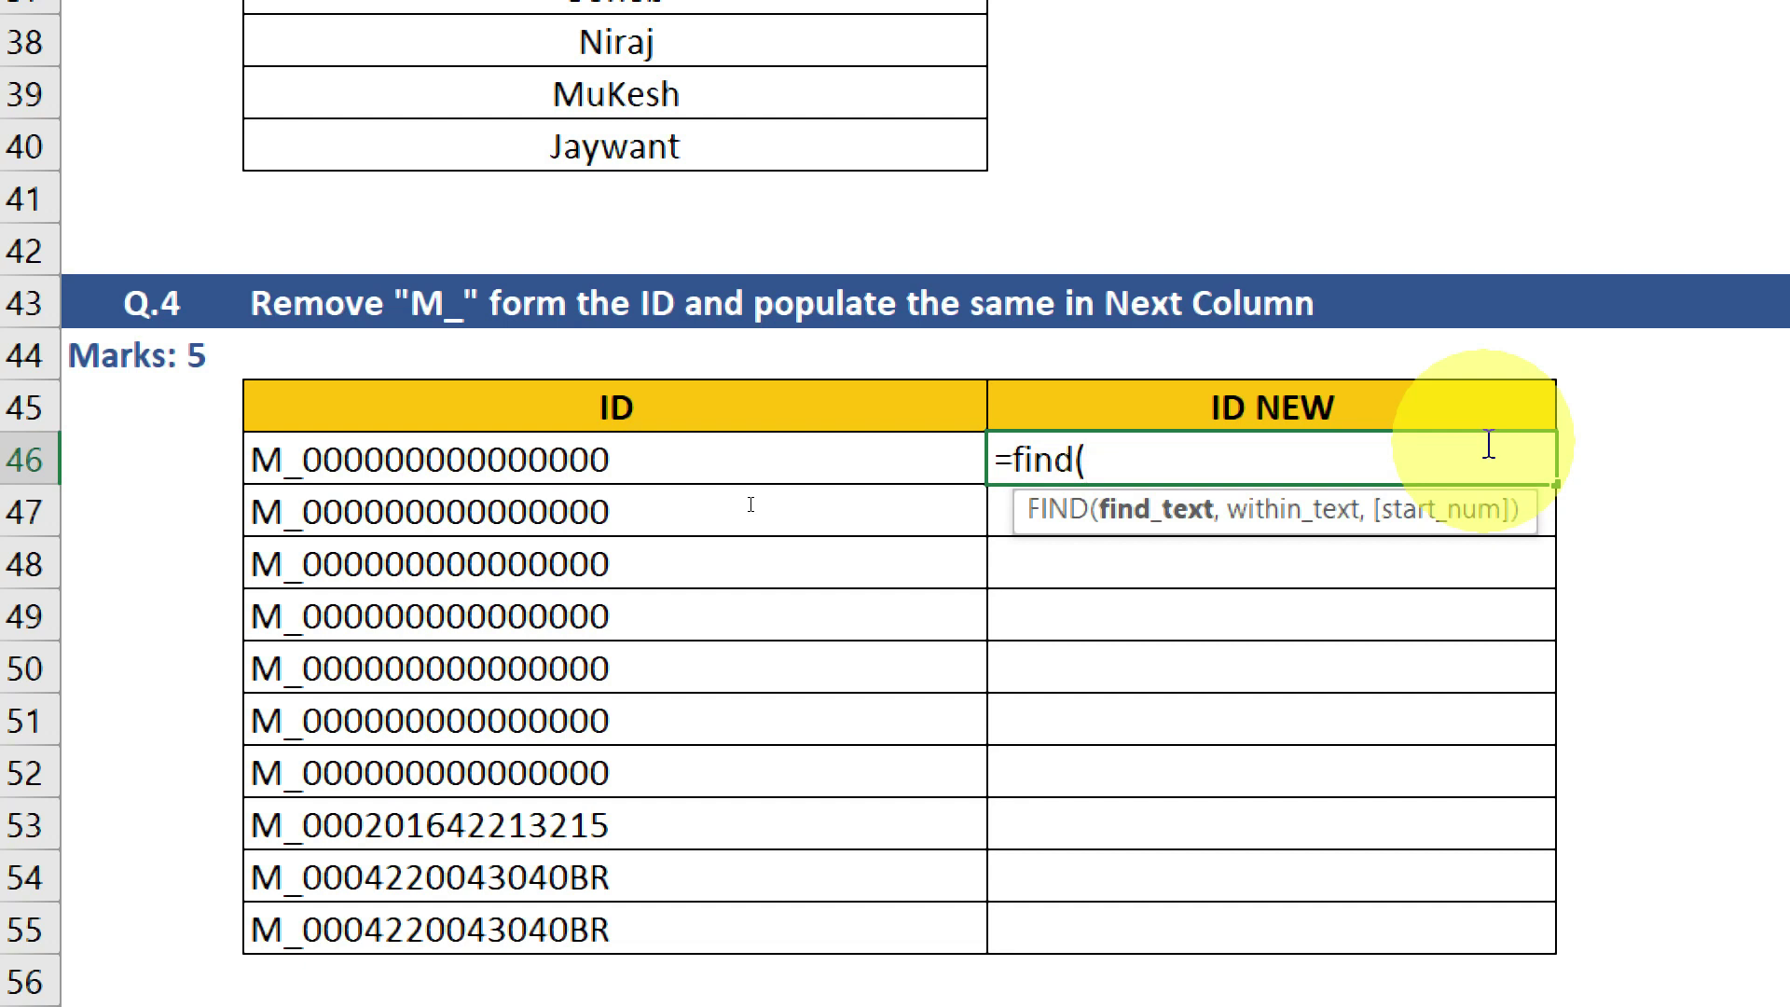
text(_)
text(_")
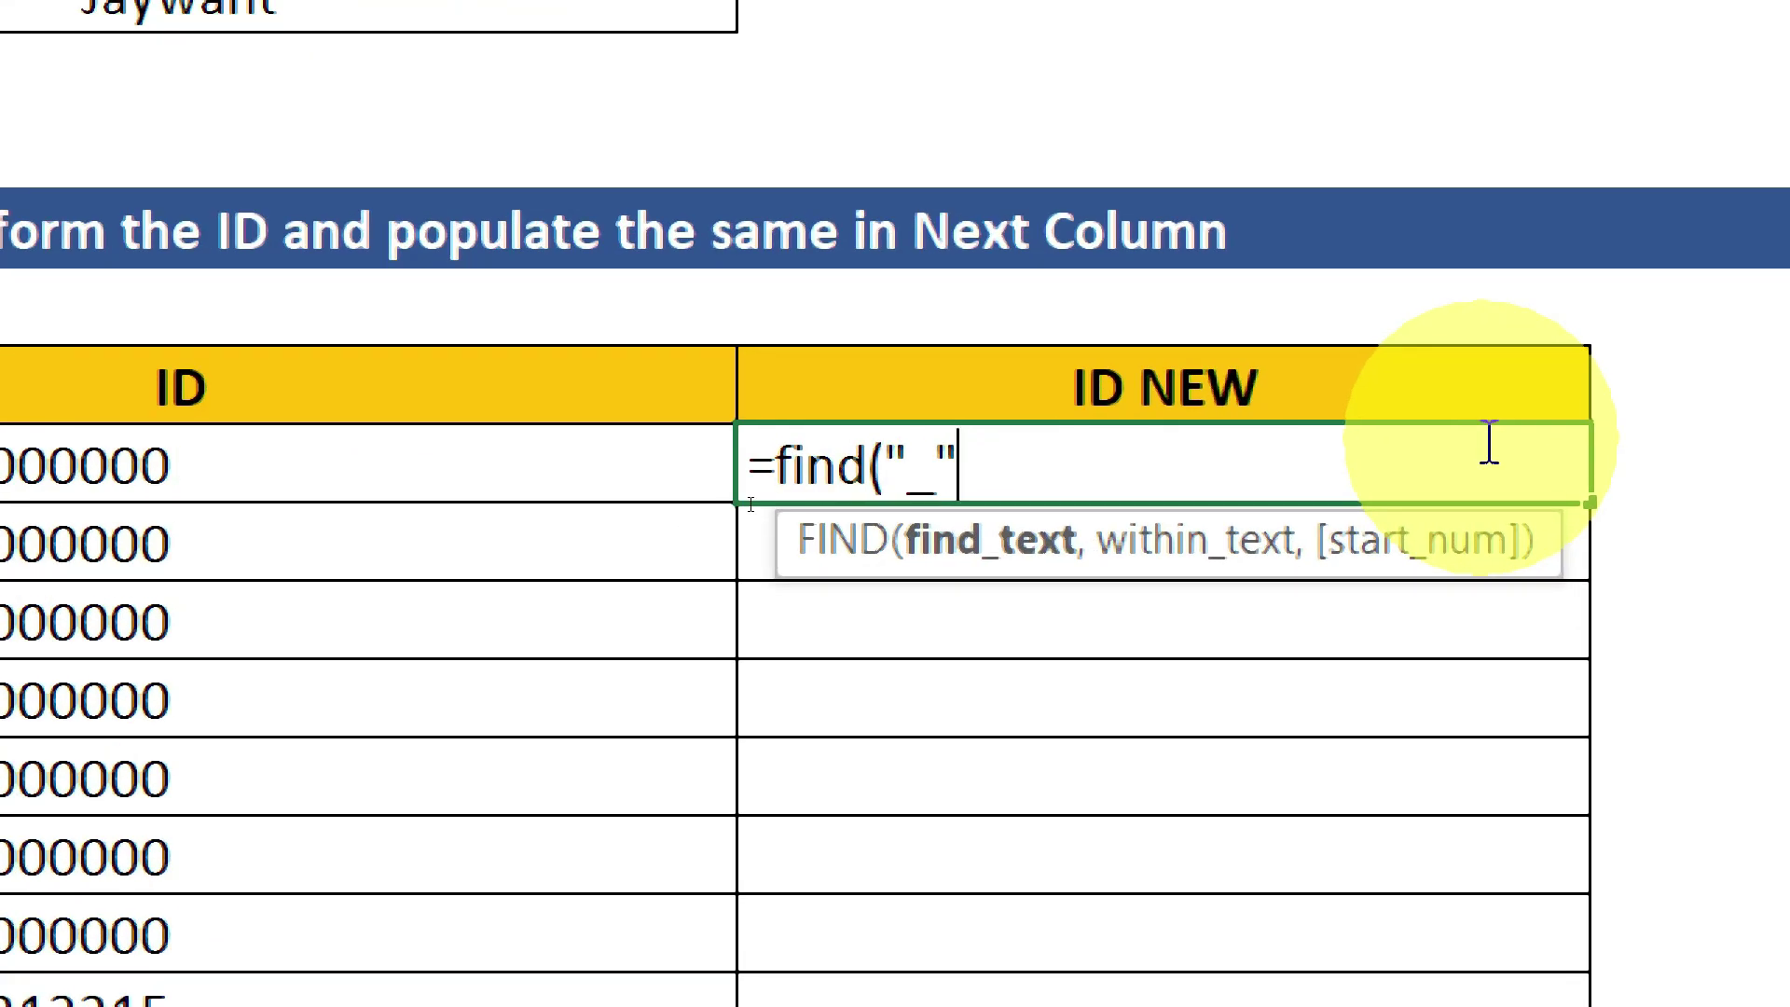
text(,)
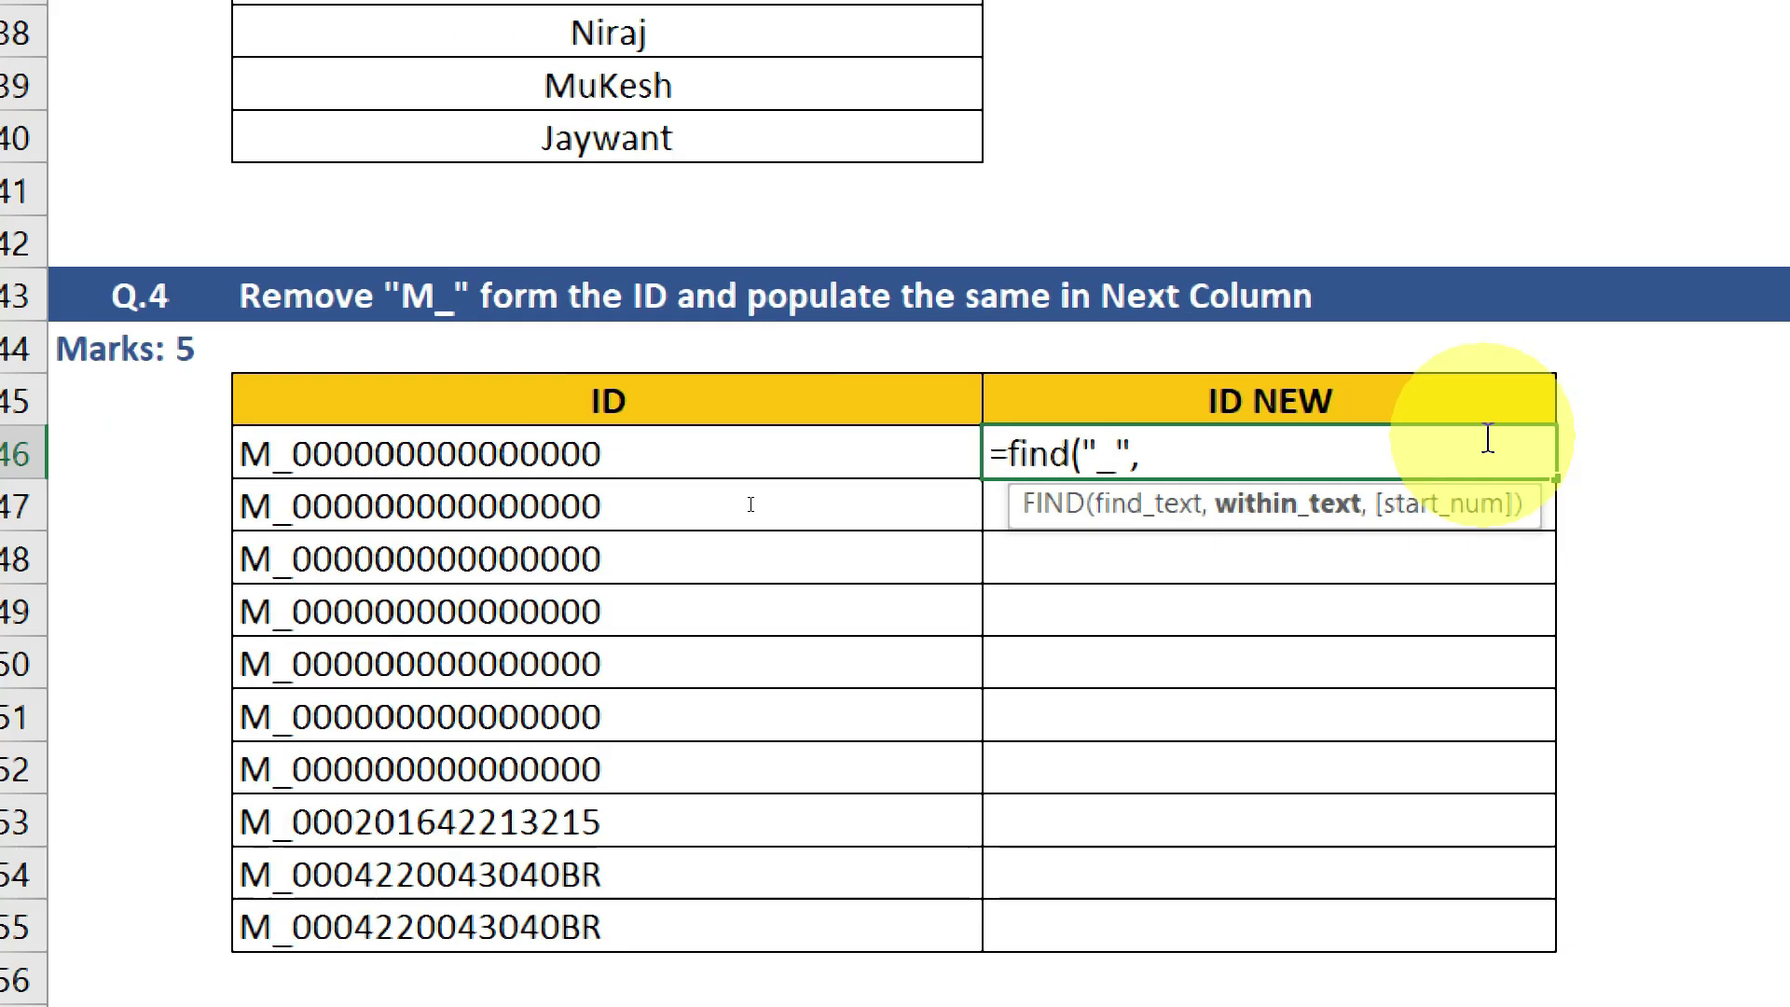
click(763, 468)
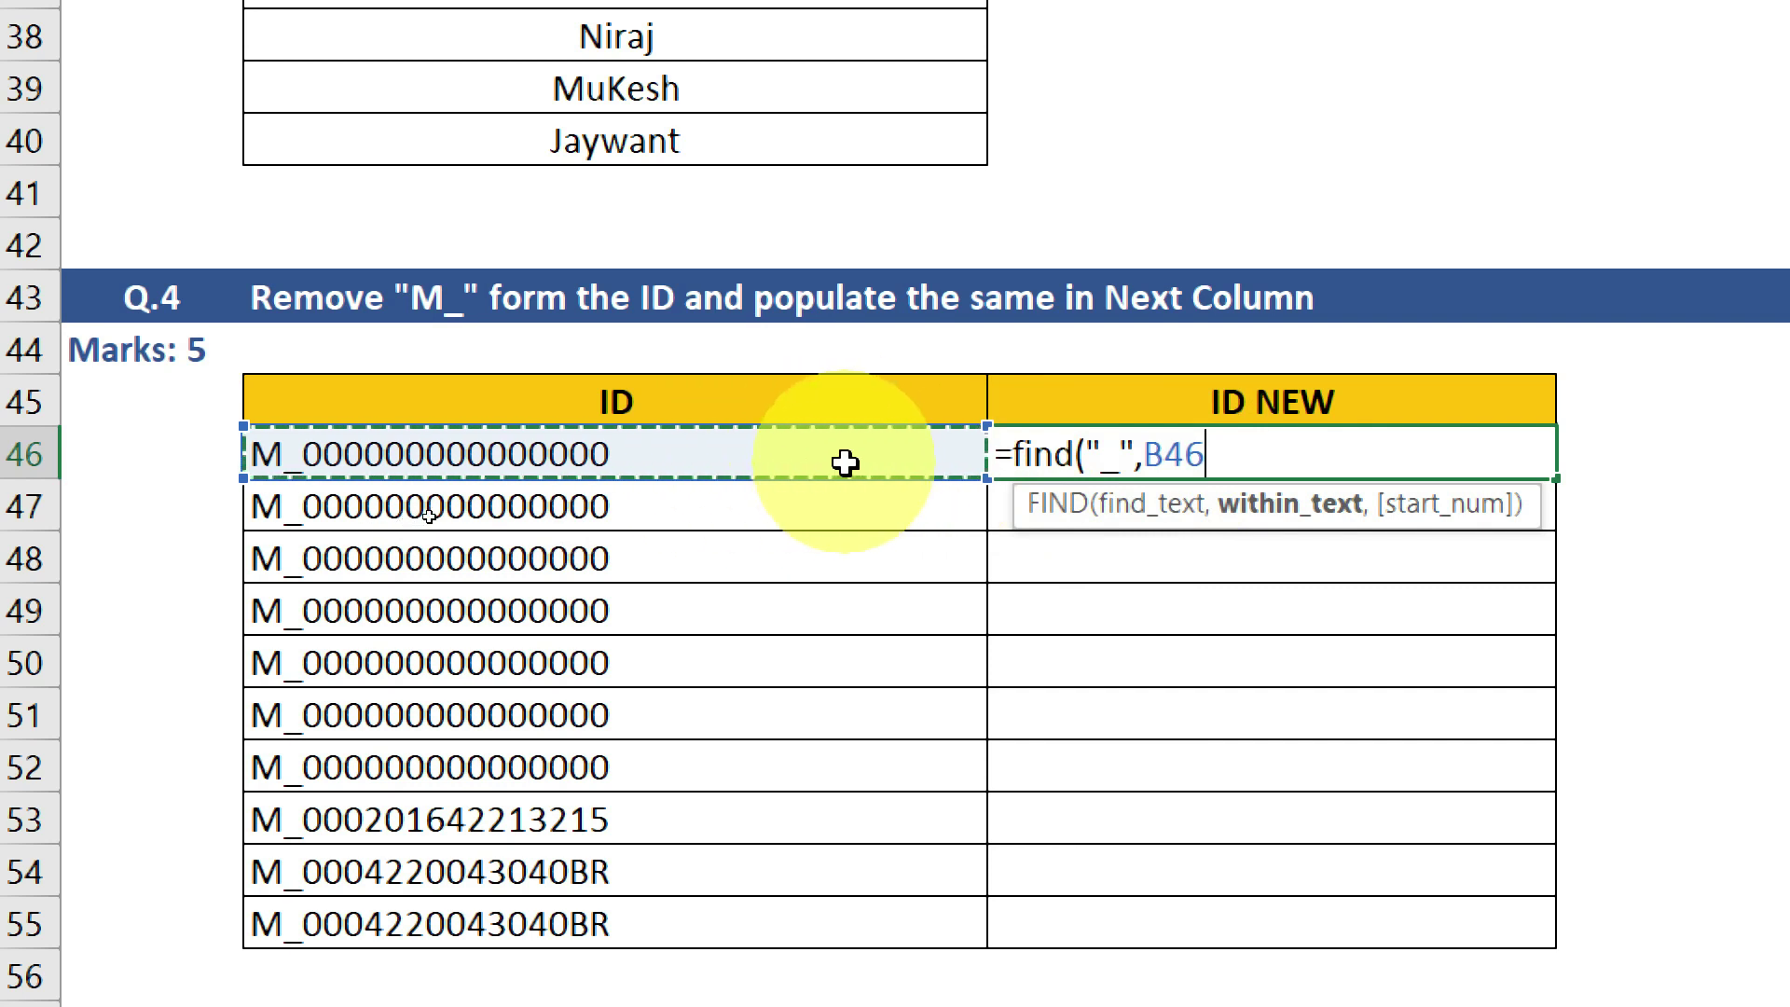
text(,1)
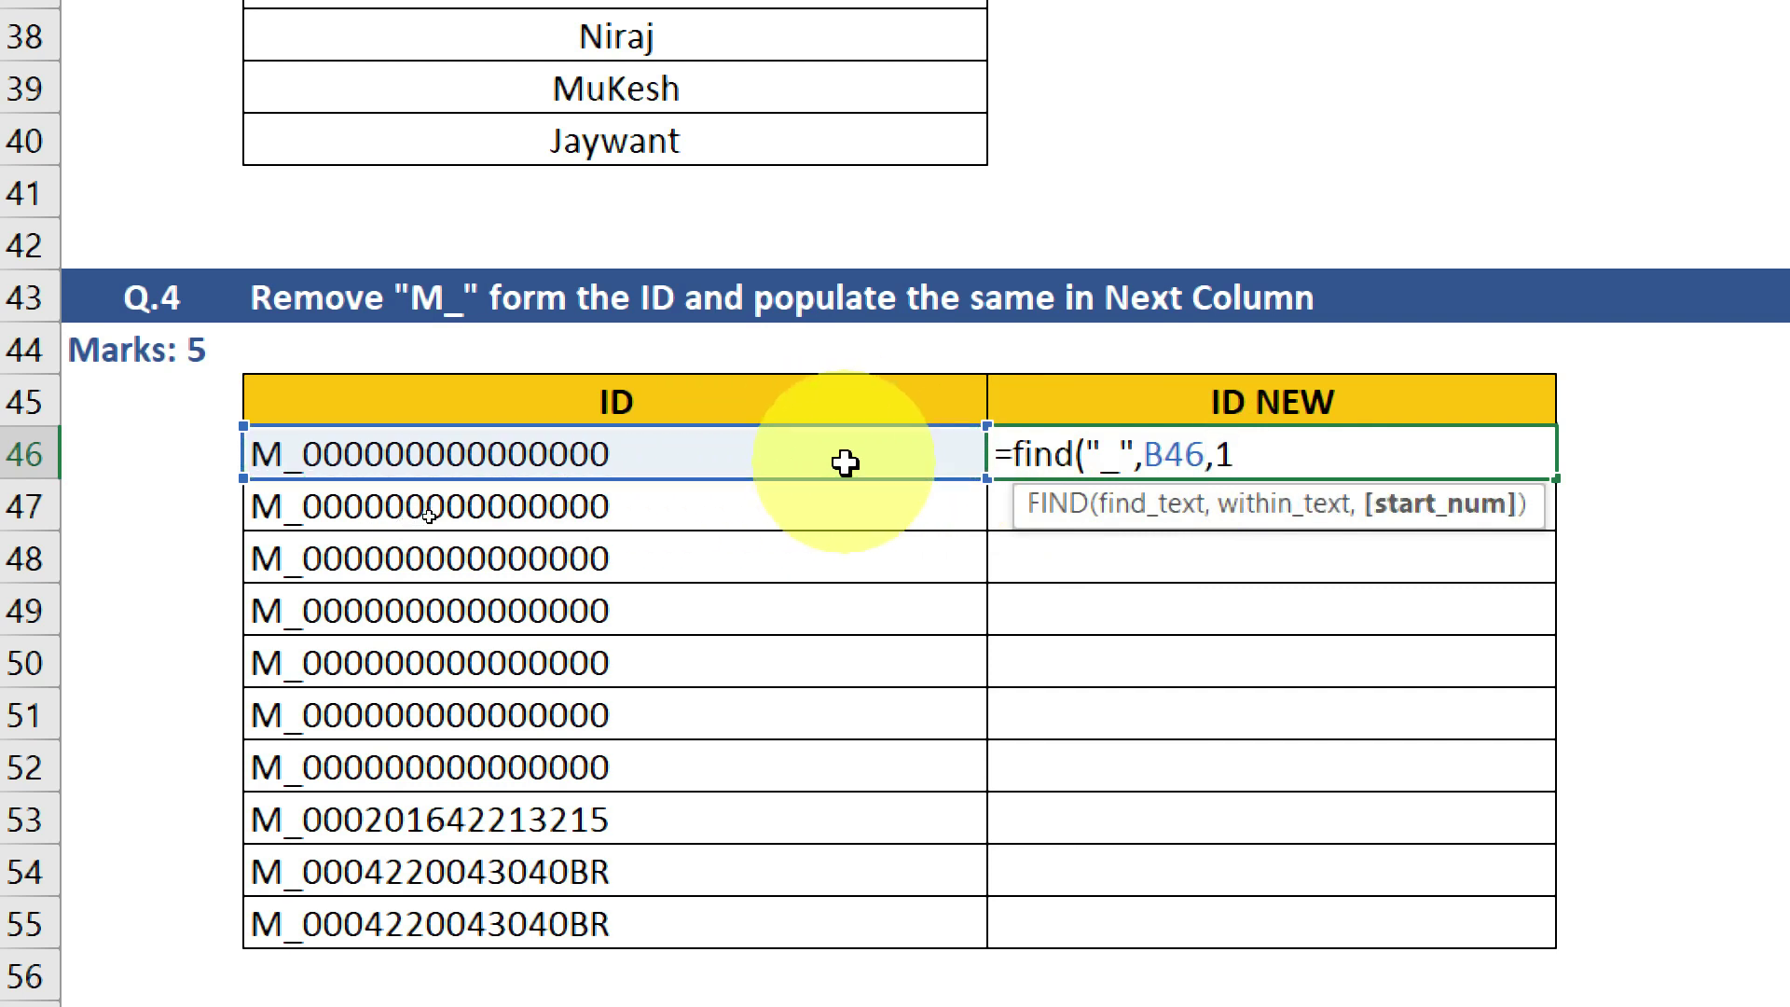
text())
key(Return)
key(Up)
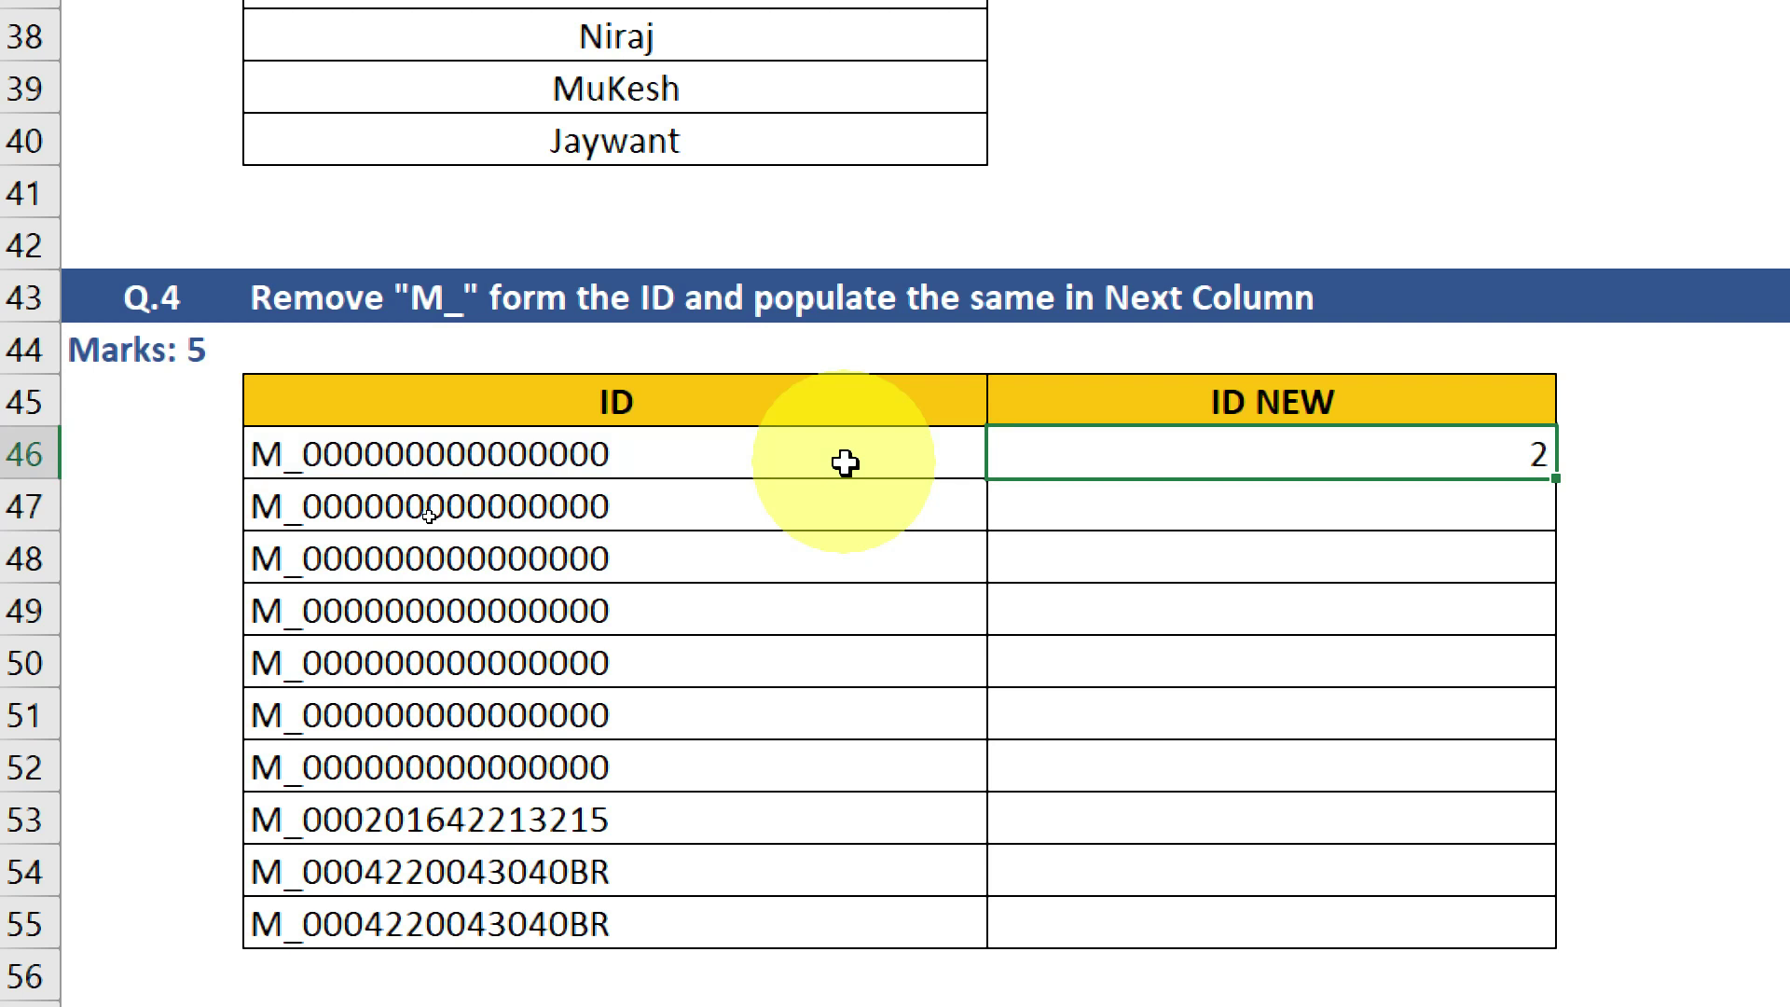
key(F2)
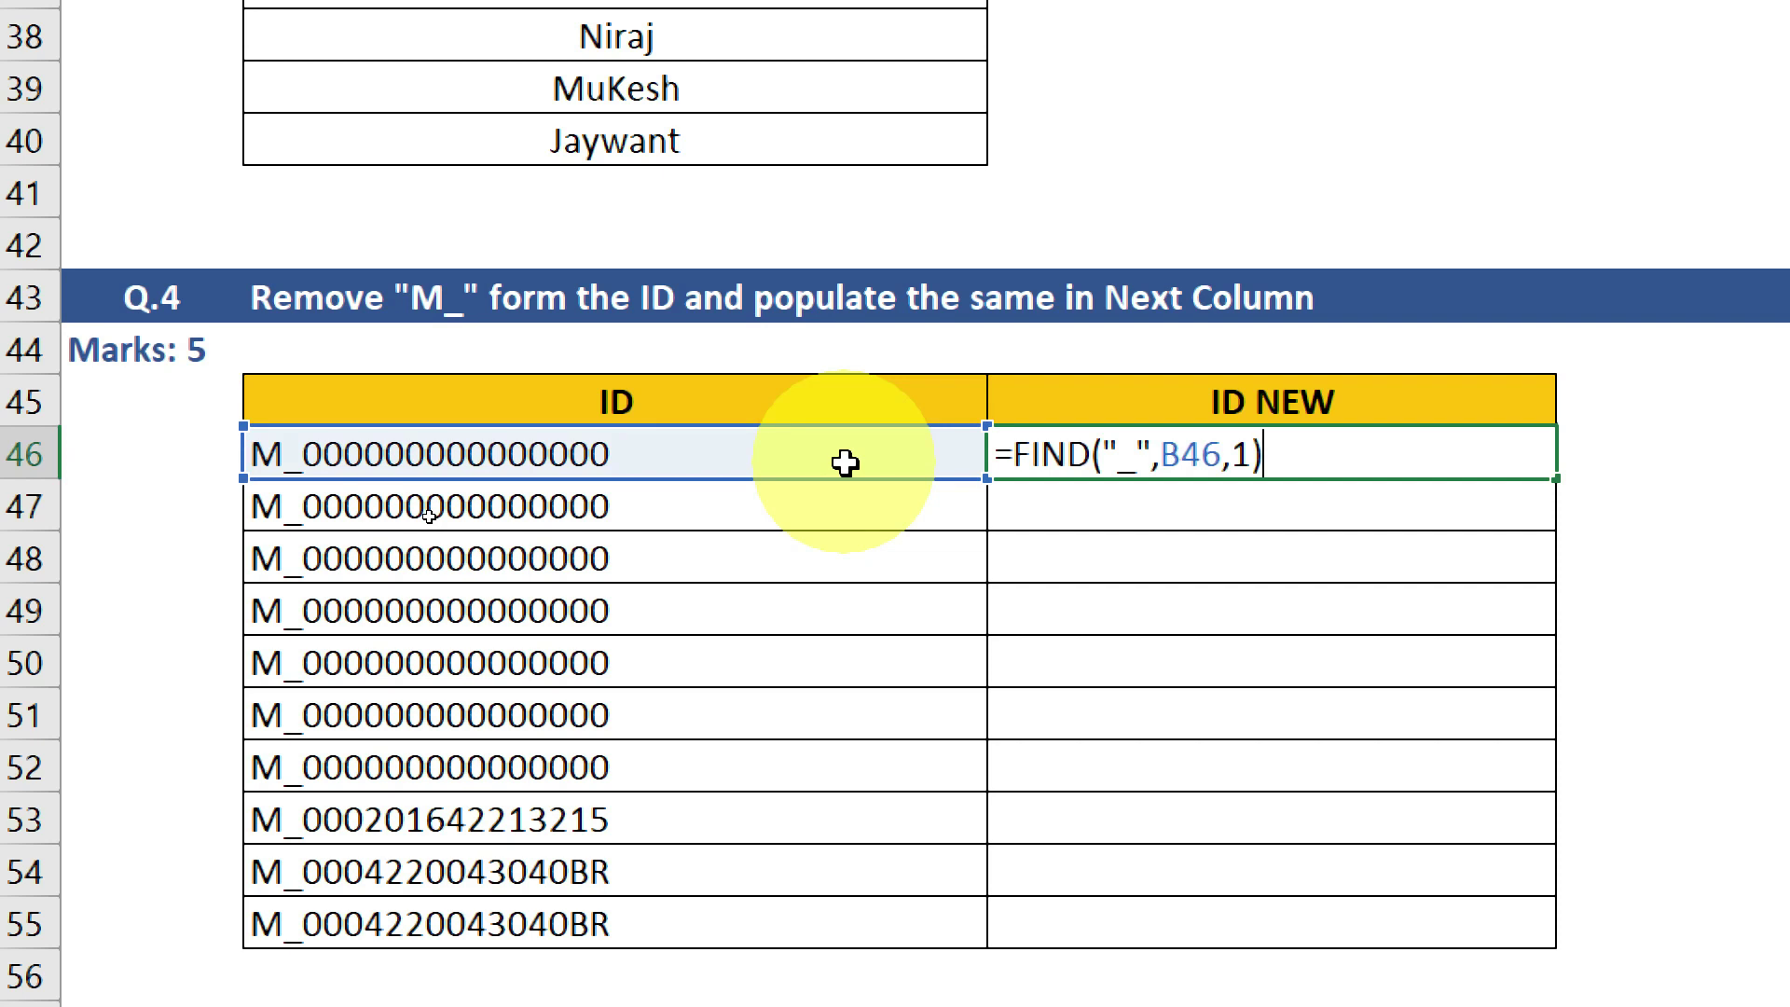
key(Escape)
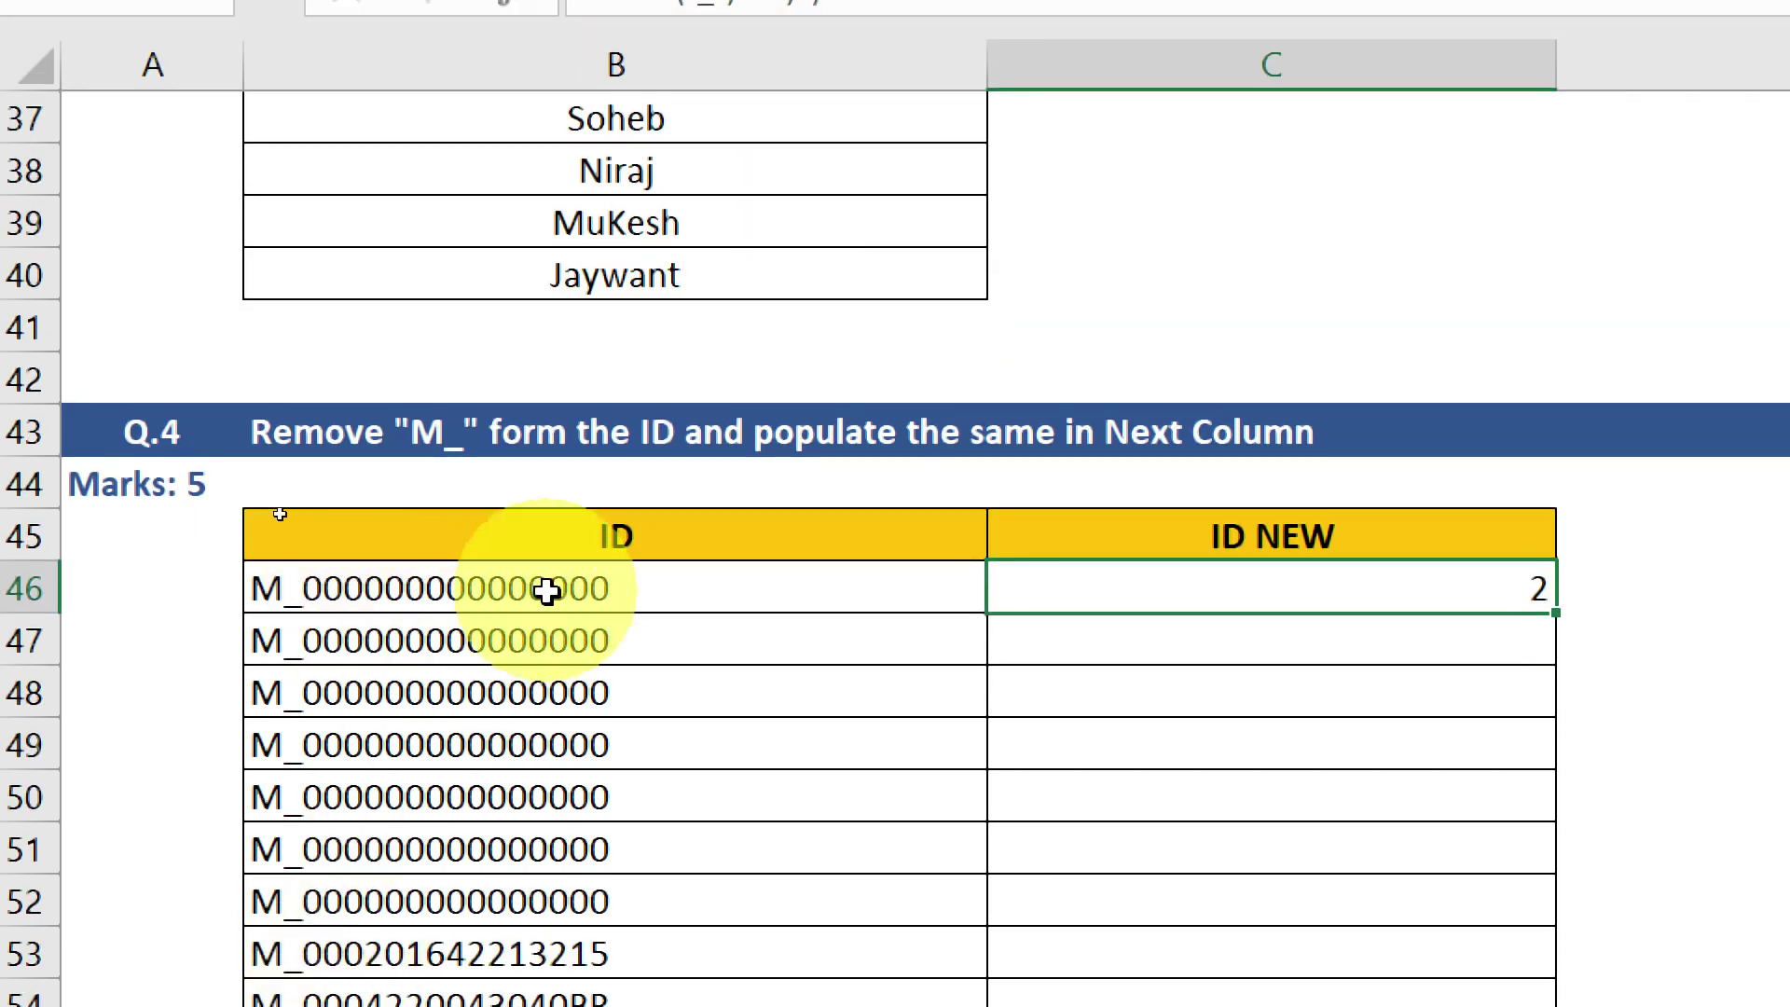
- Enter the RIGHT formula =RIGHT(B47,15) in C47 for the second ID
click(1087, 640)
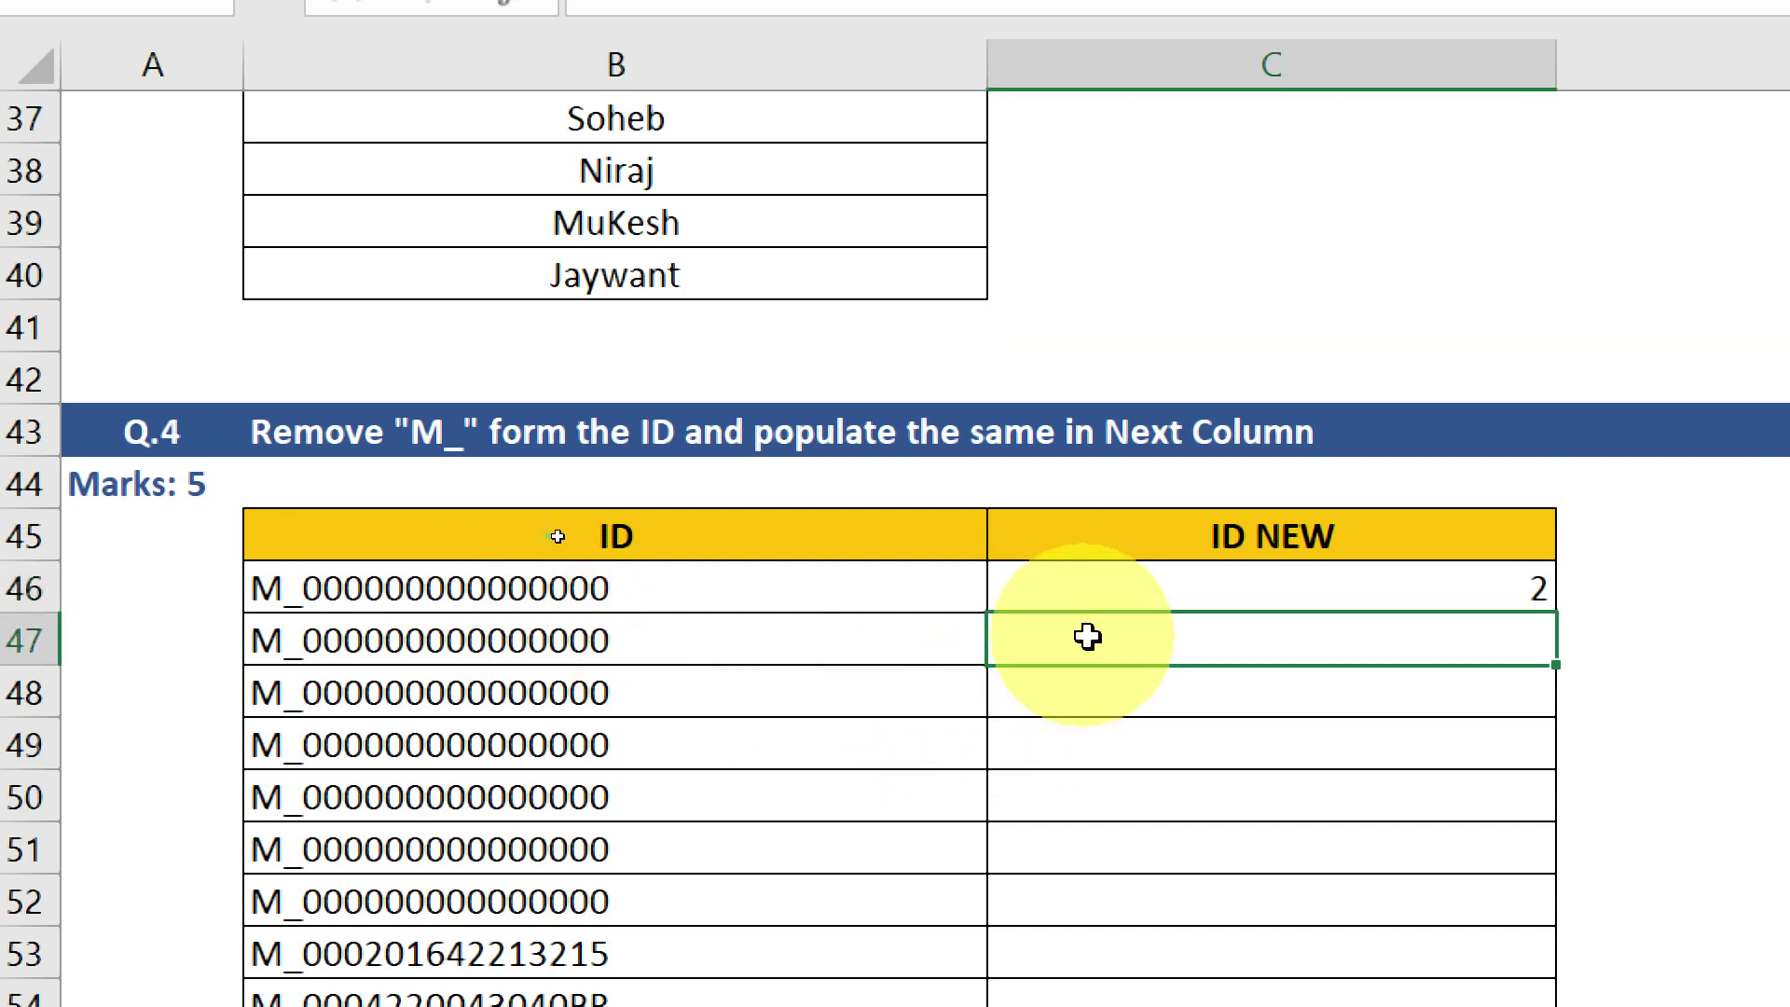
text(=right)
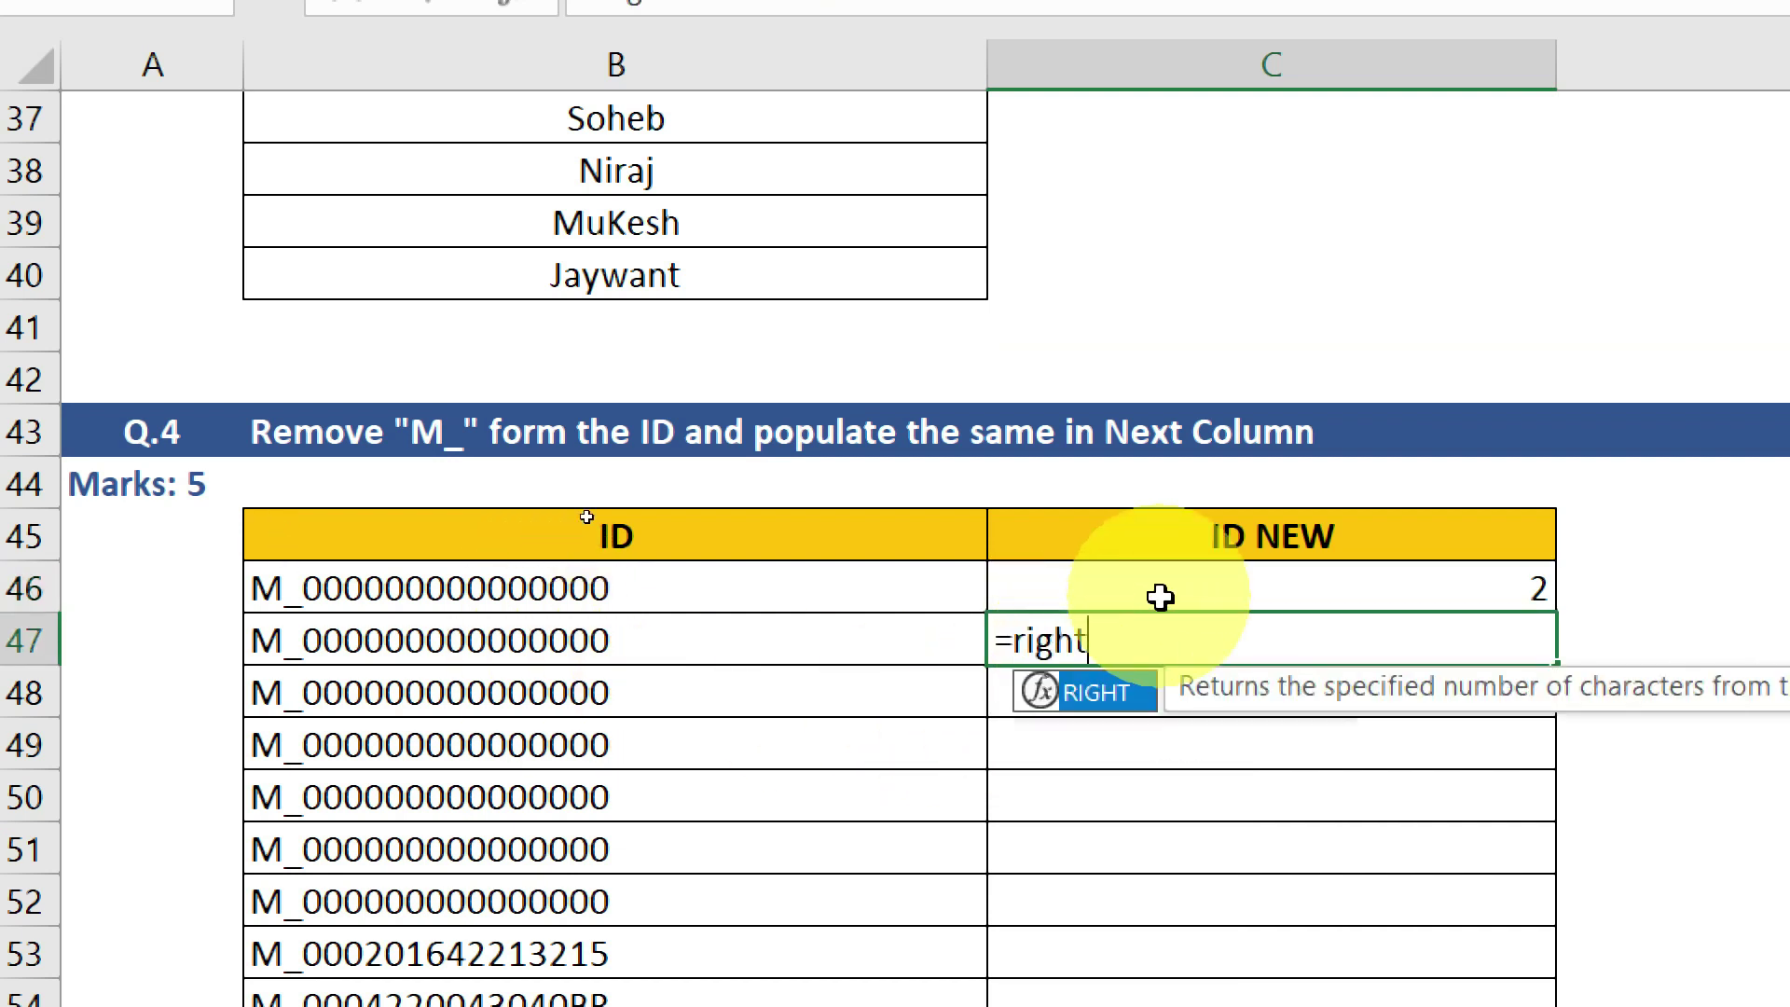
key(Tab)
click(583, 634)
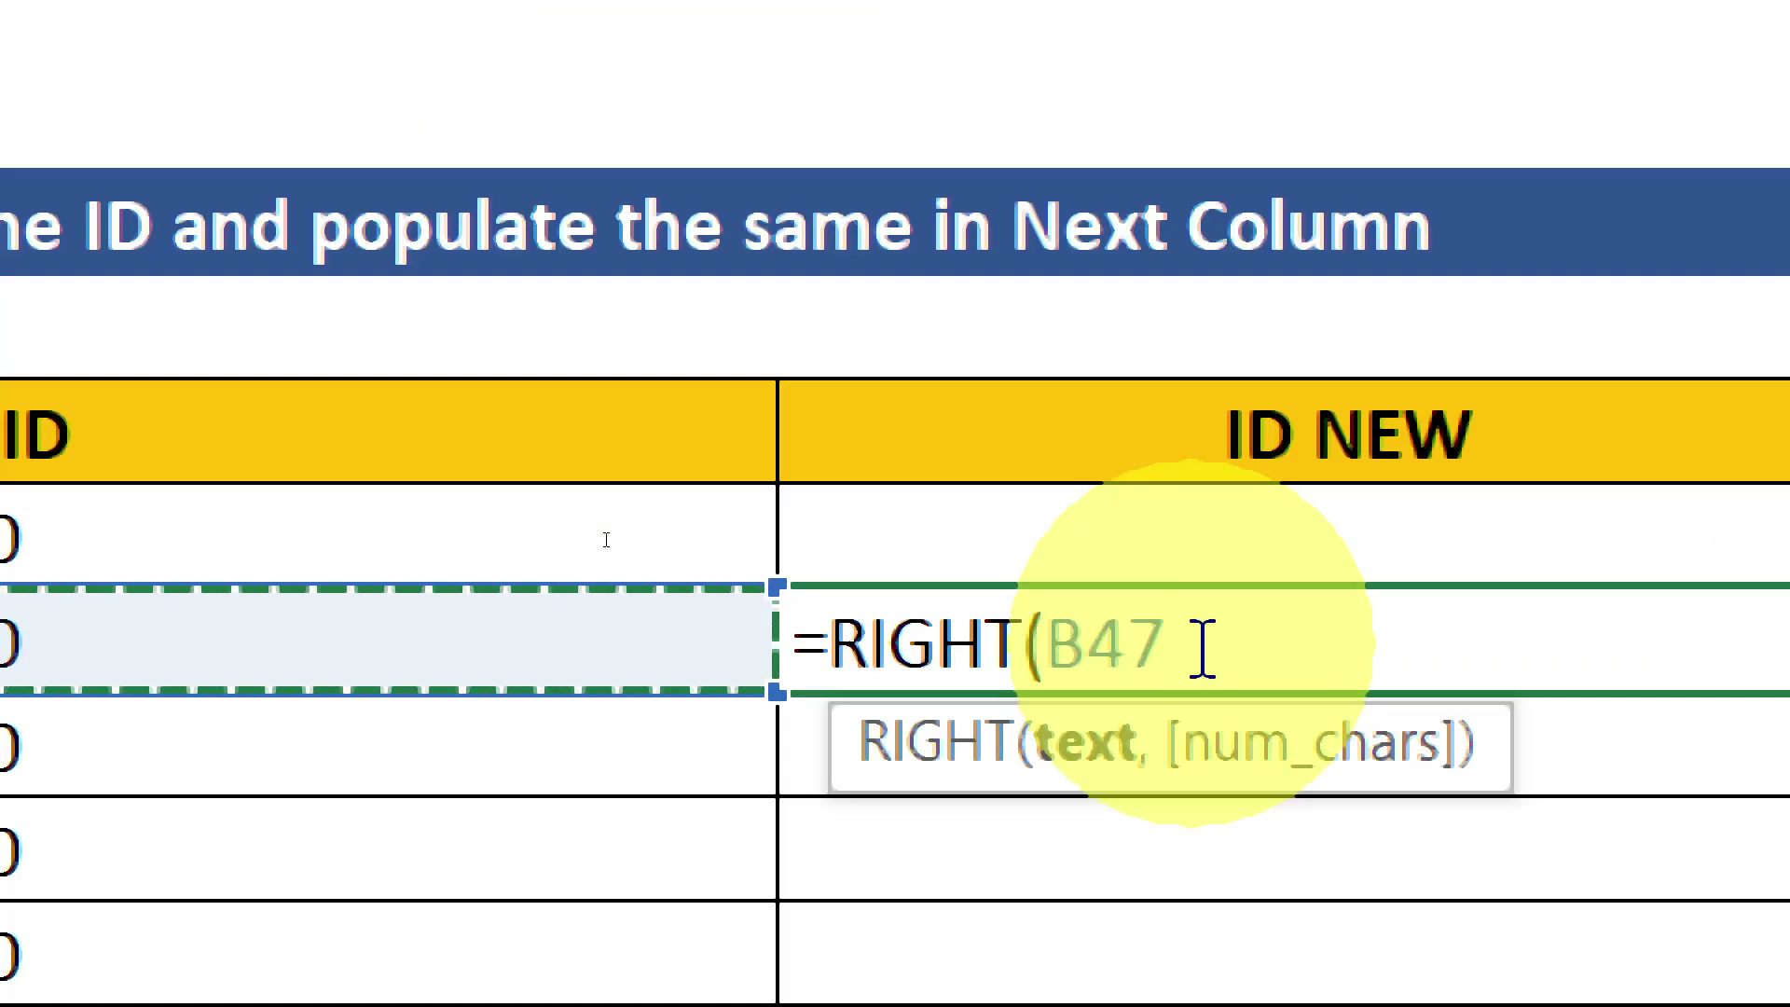
text(,15)
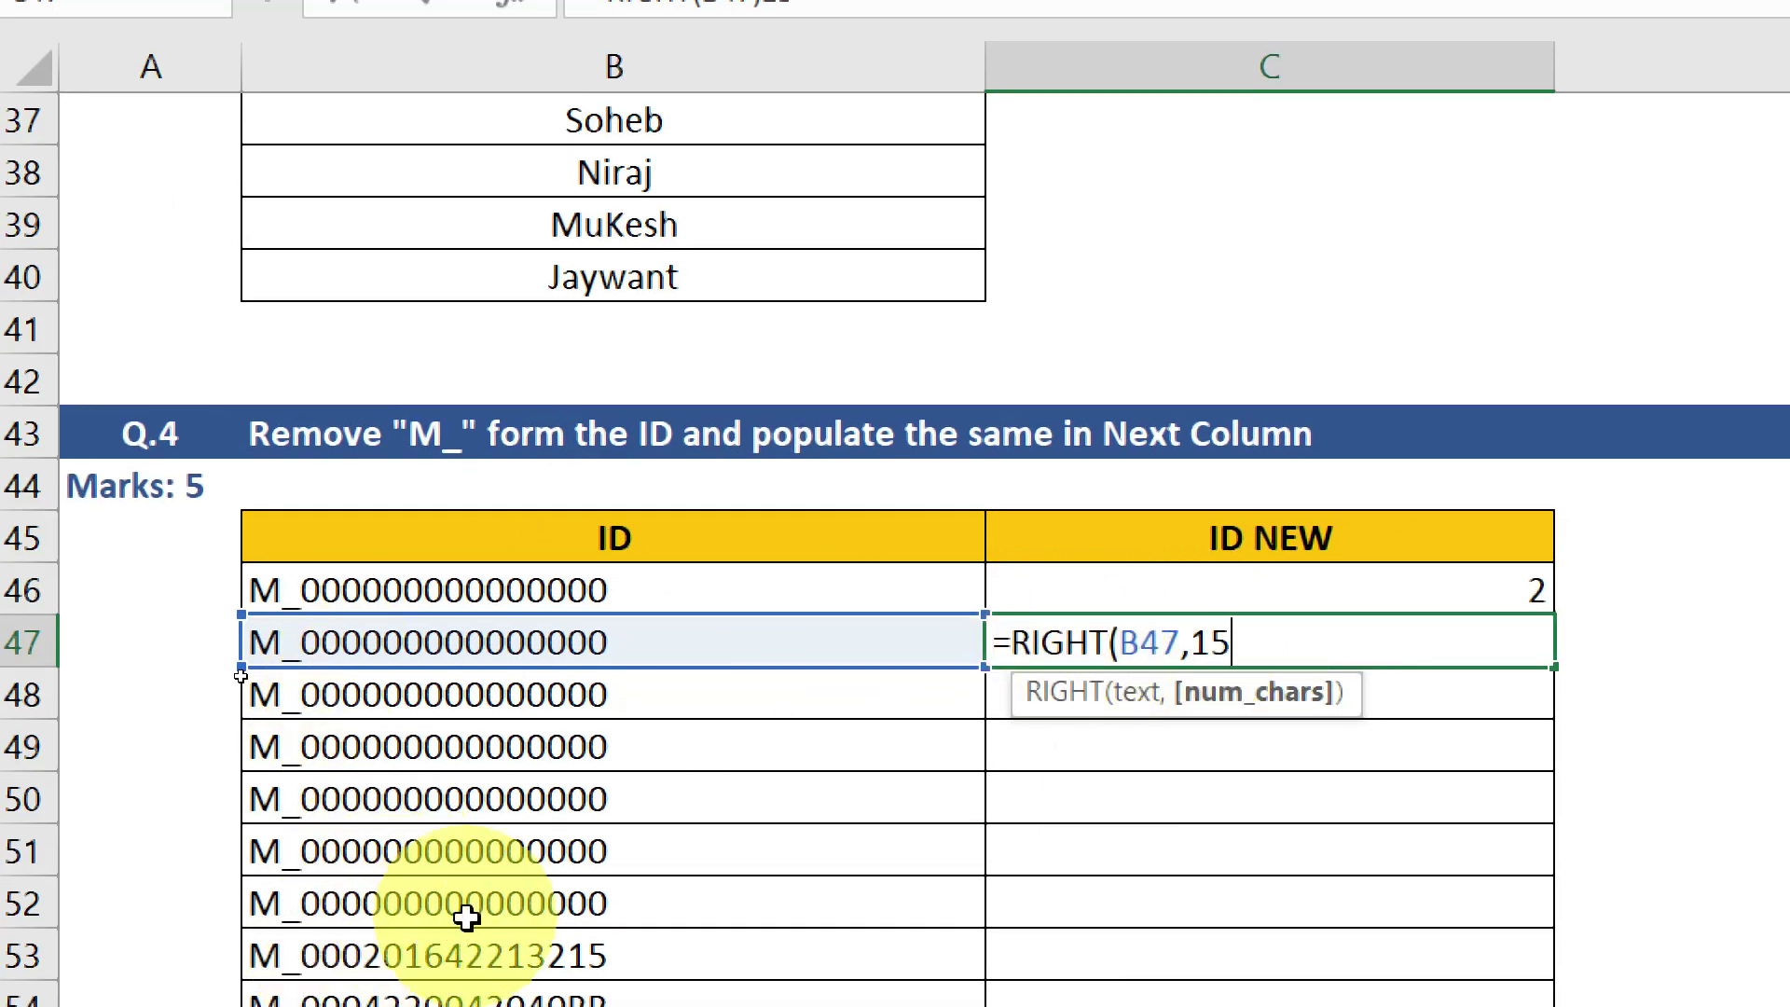
key(Return)
key(Up)
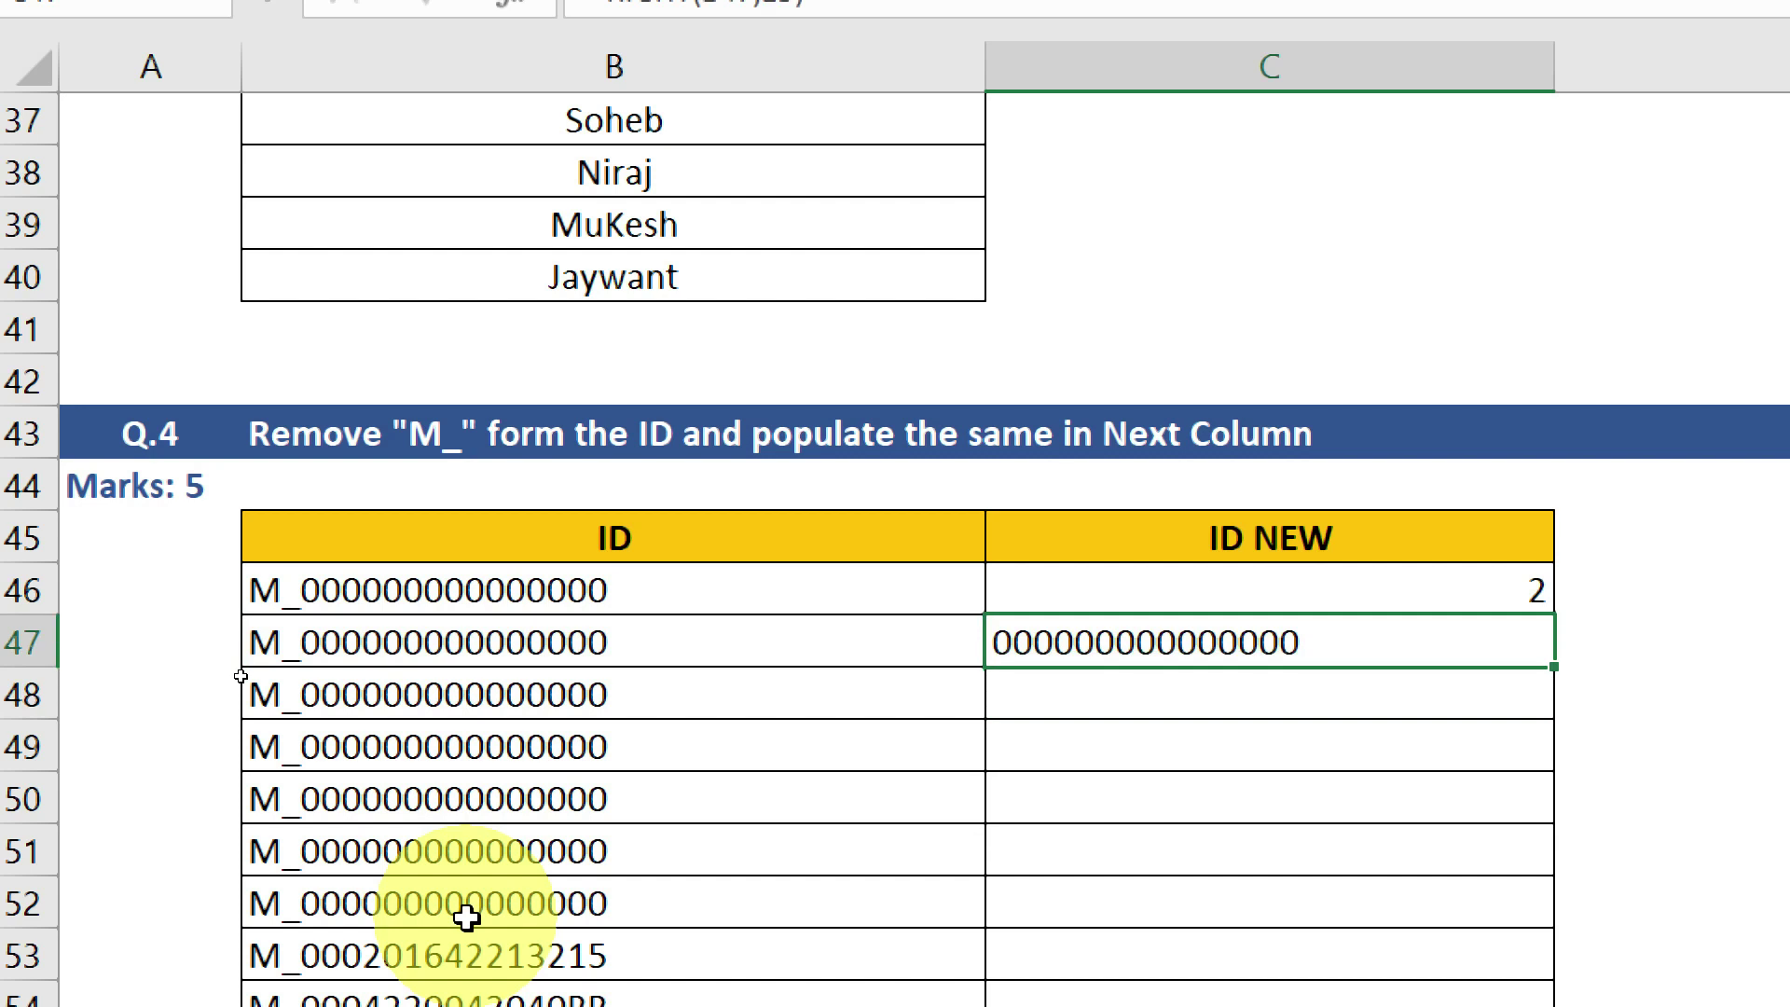
key(F2)
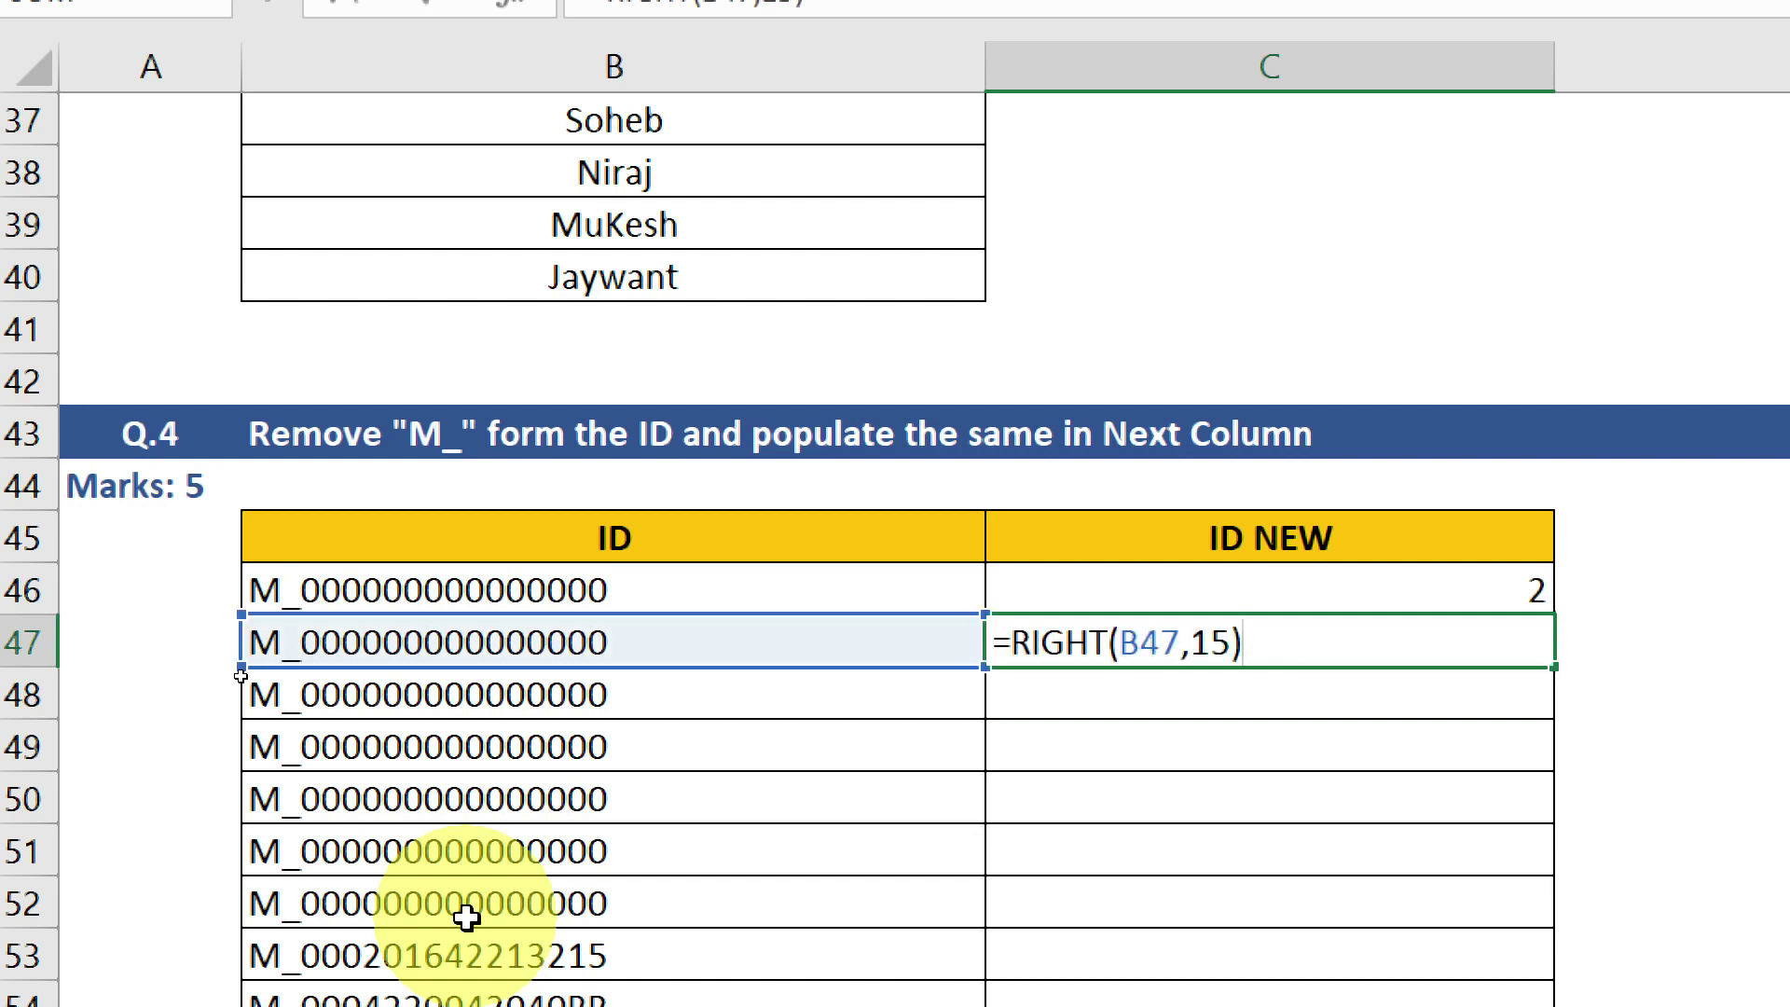
key(Escape)
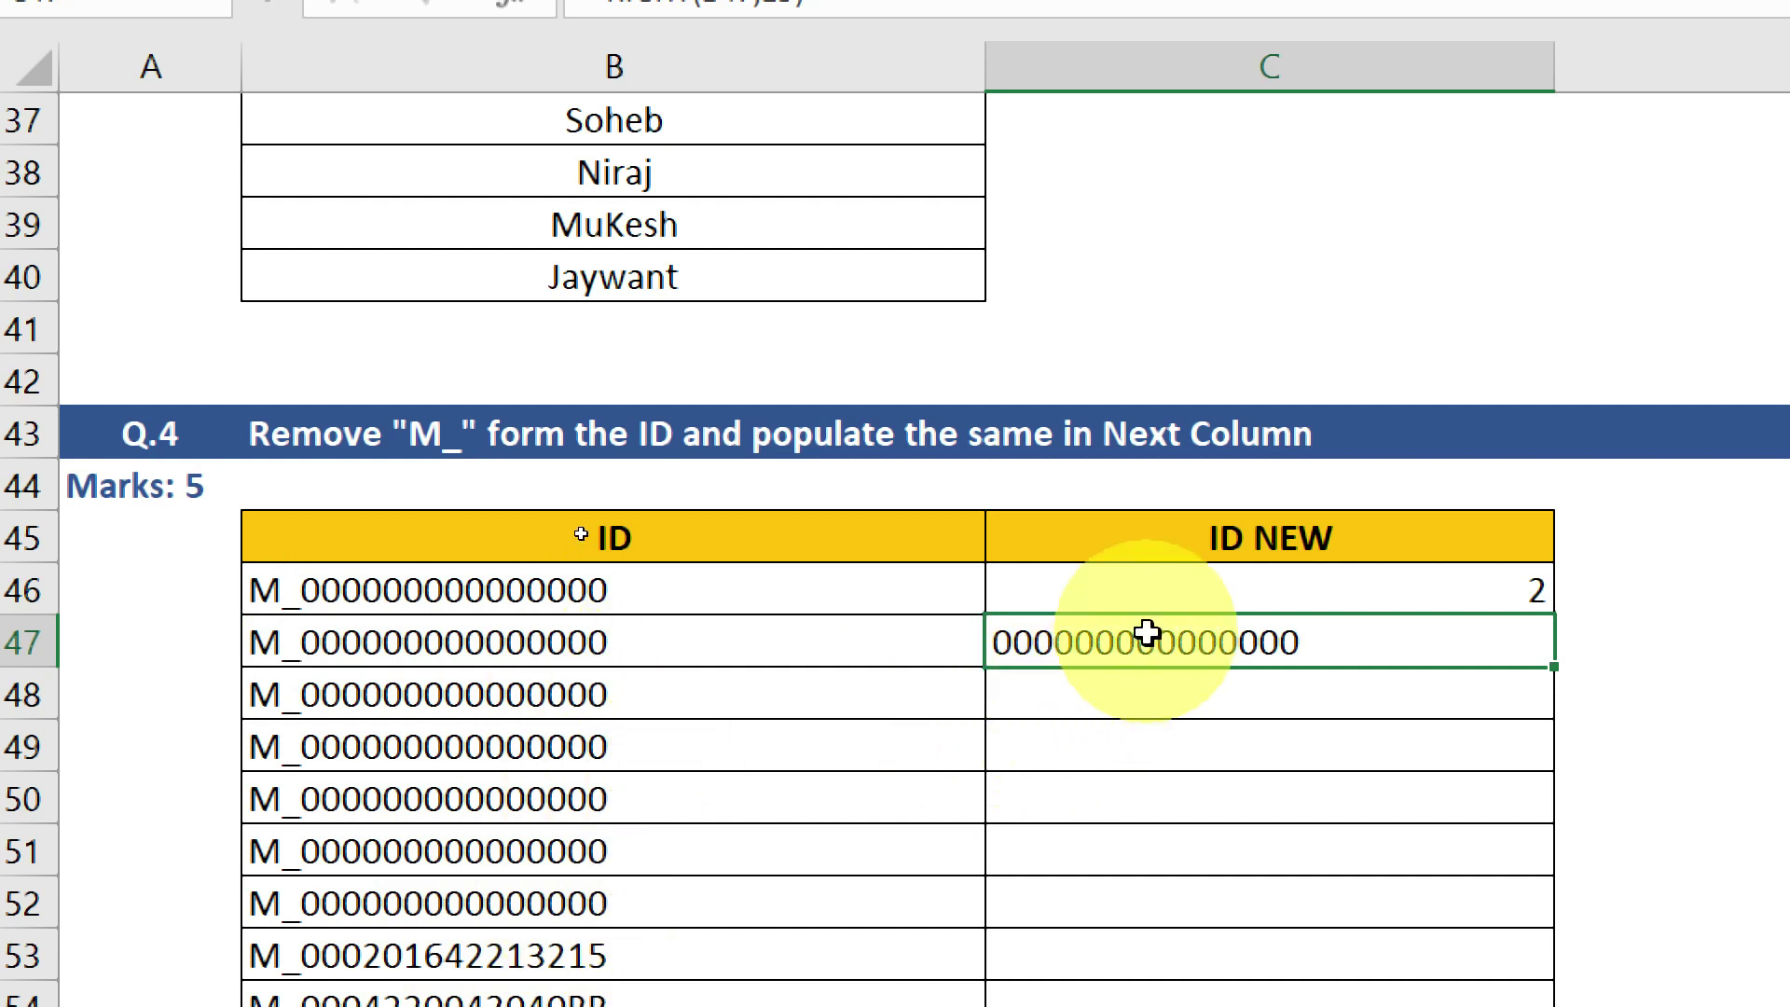
- Review the C46 and C47 formulas, then select the results in C47:C53
click(1242, 568)
double_click(1242, 569)
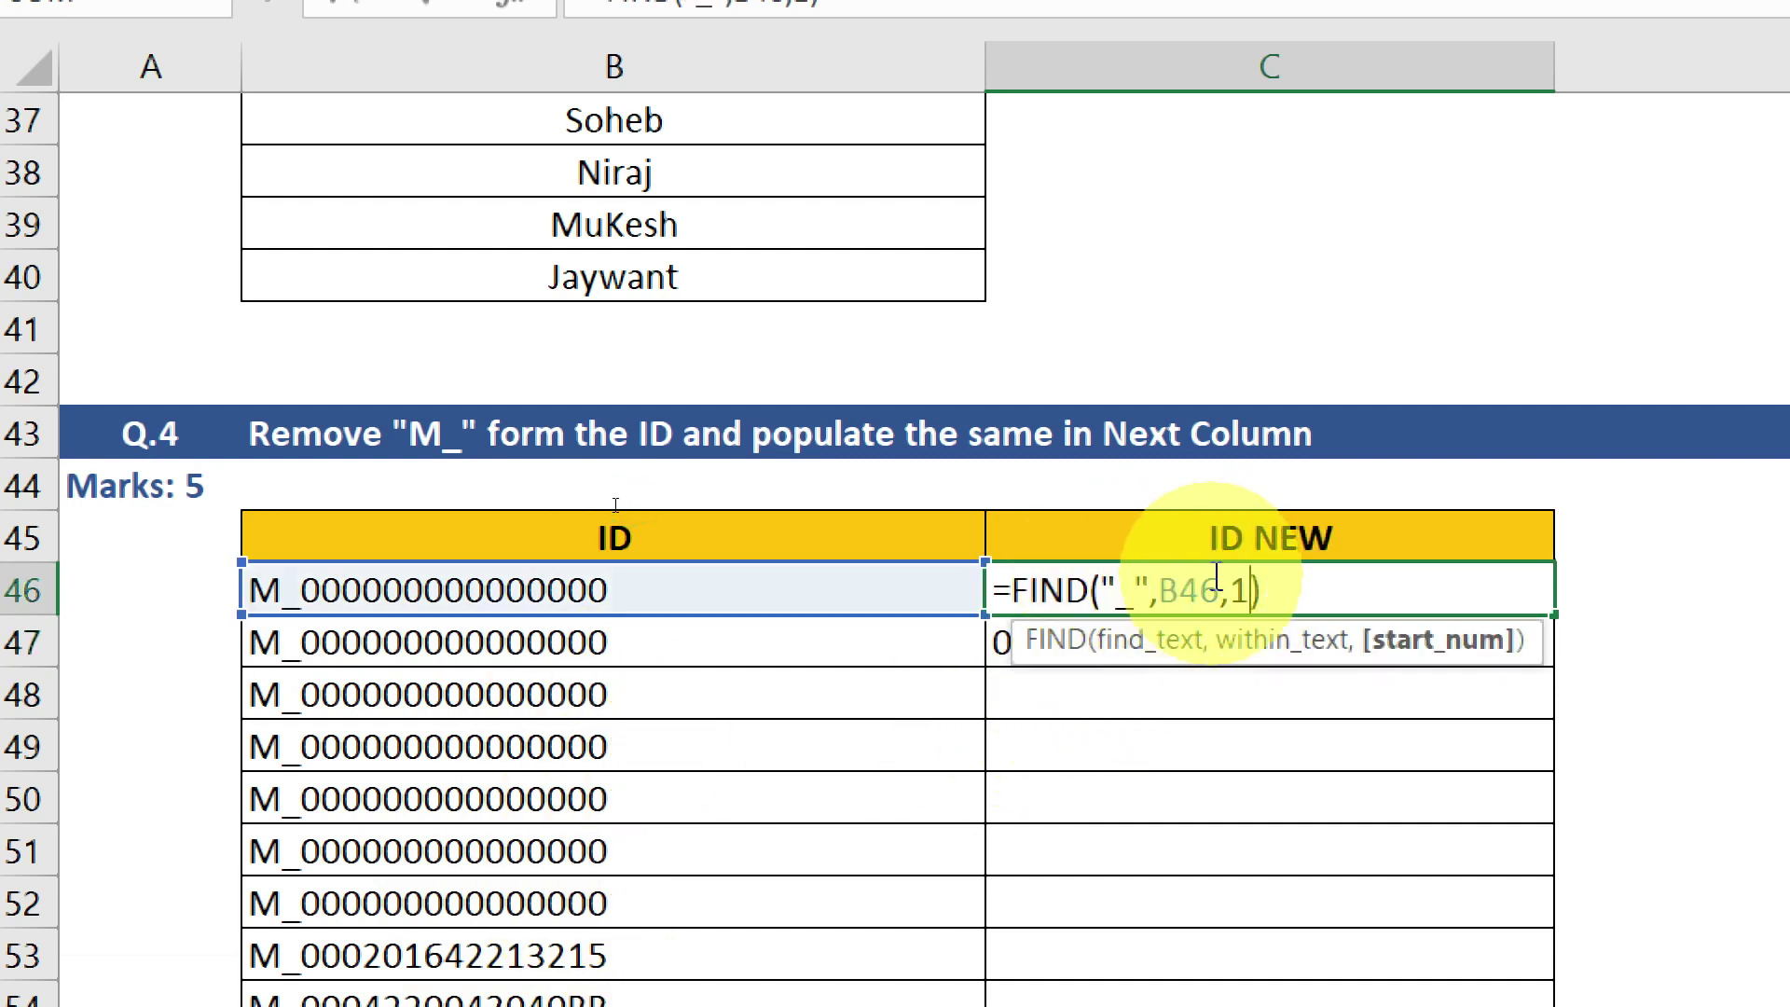
key(Escape)
click(1191, 640)
double_click(1179, 643)
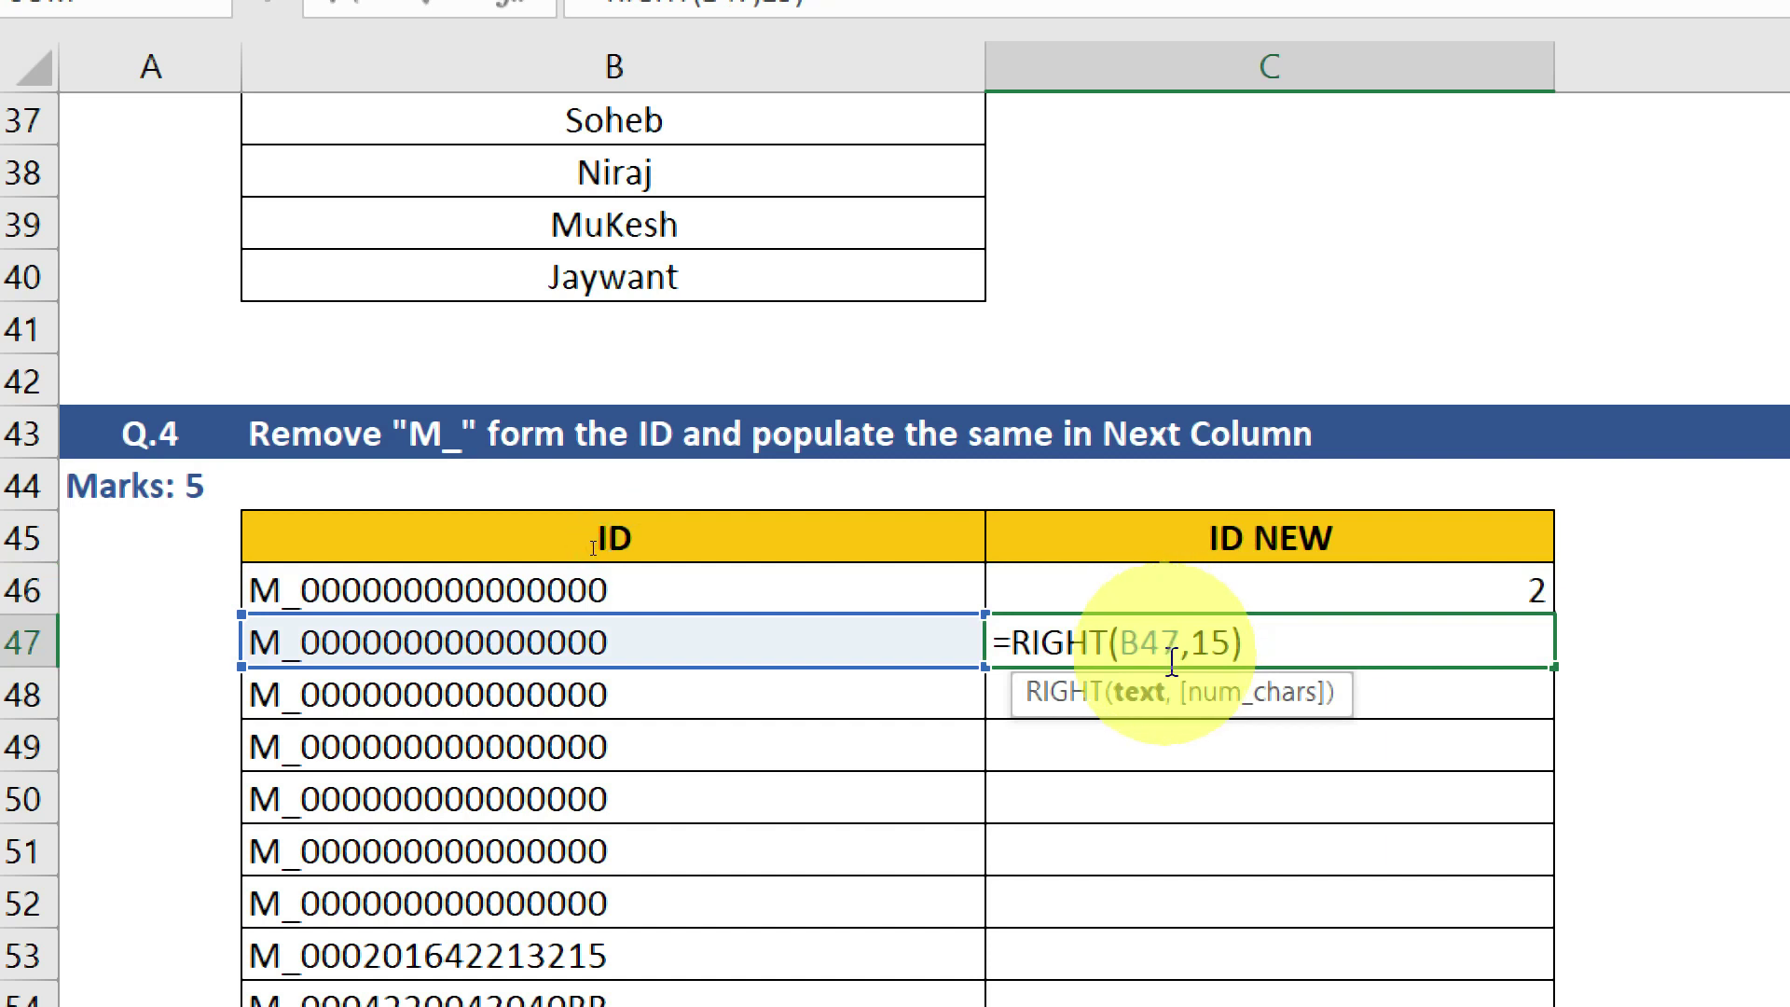
key(ctrl+Return)
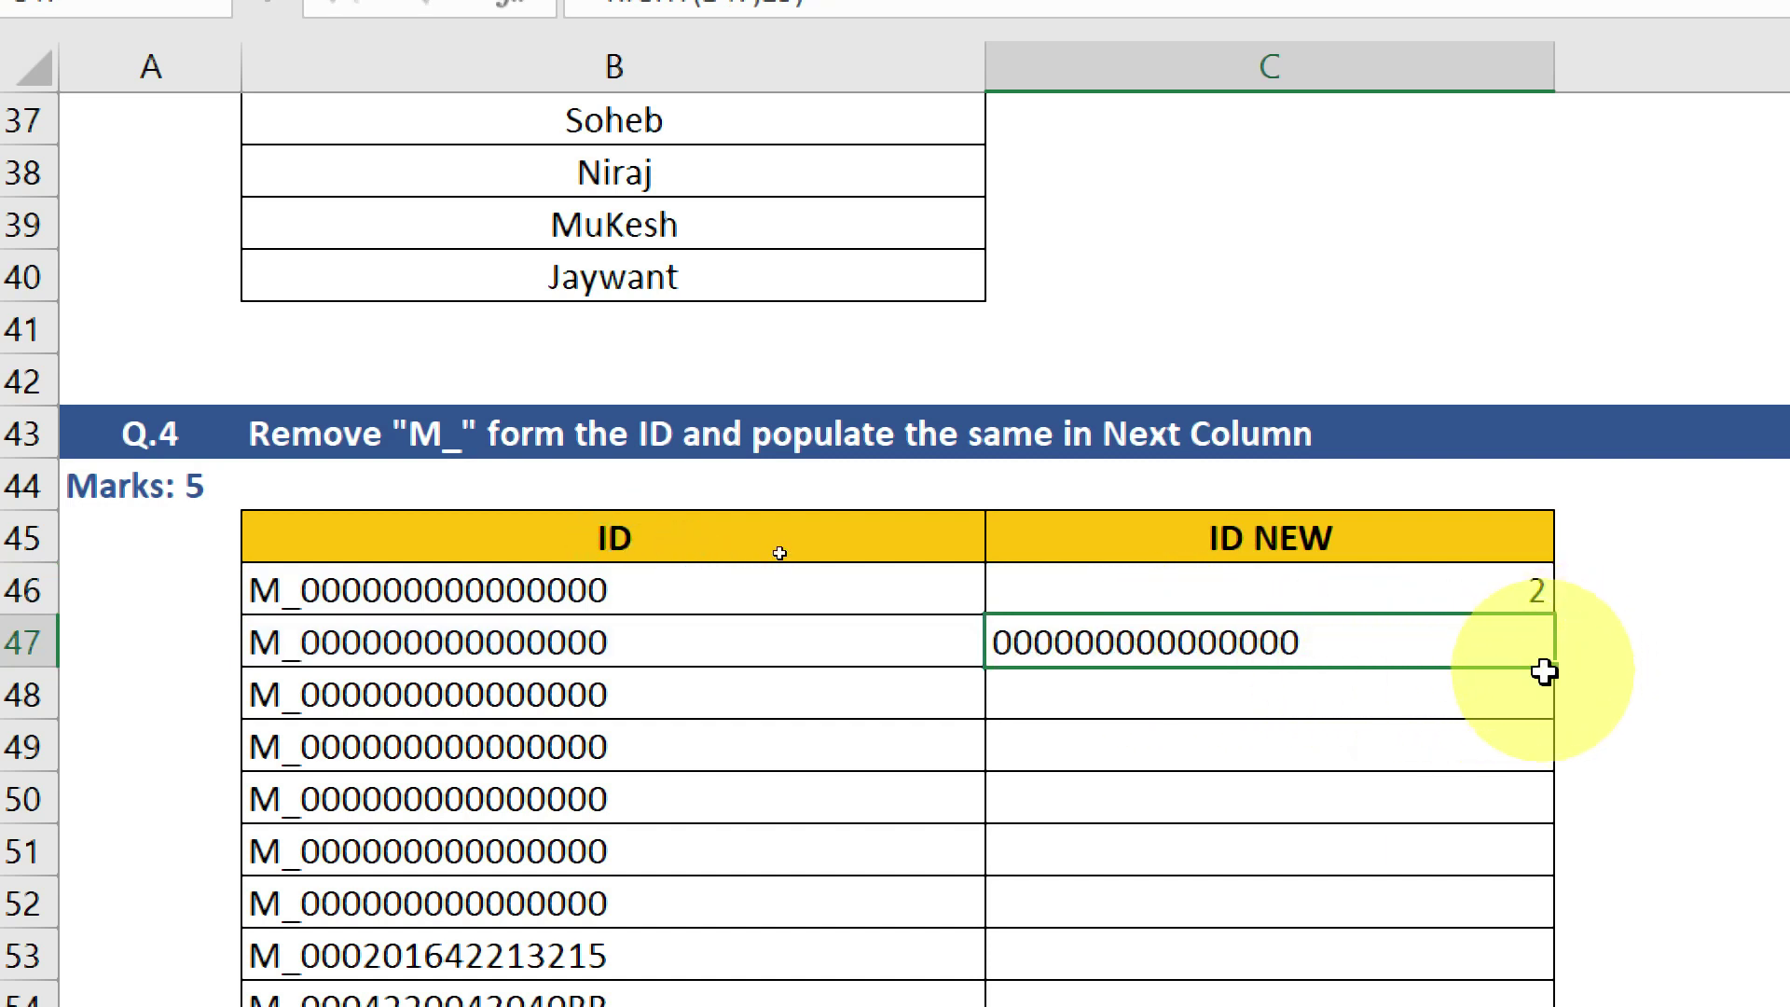
drag(1545, 671, 1551, 951)
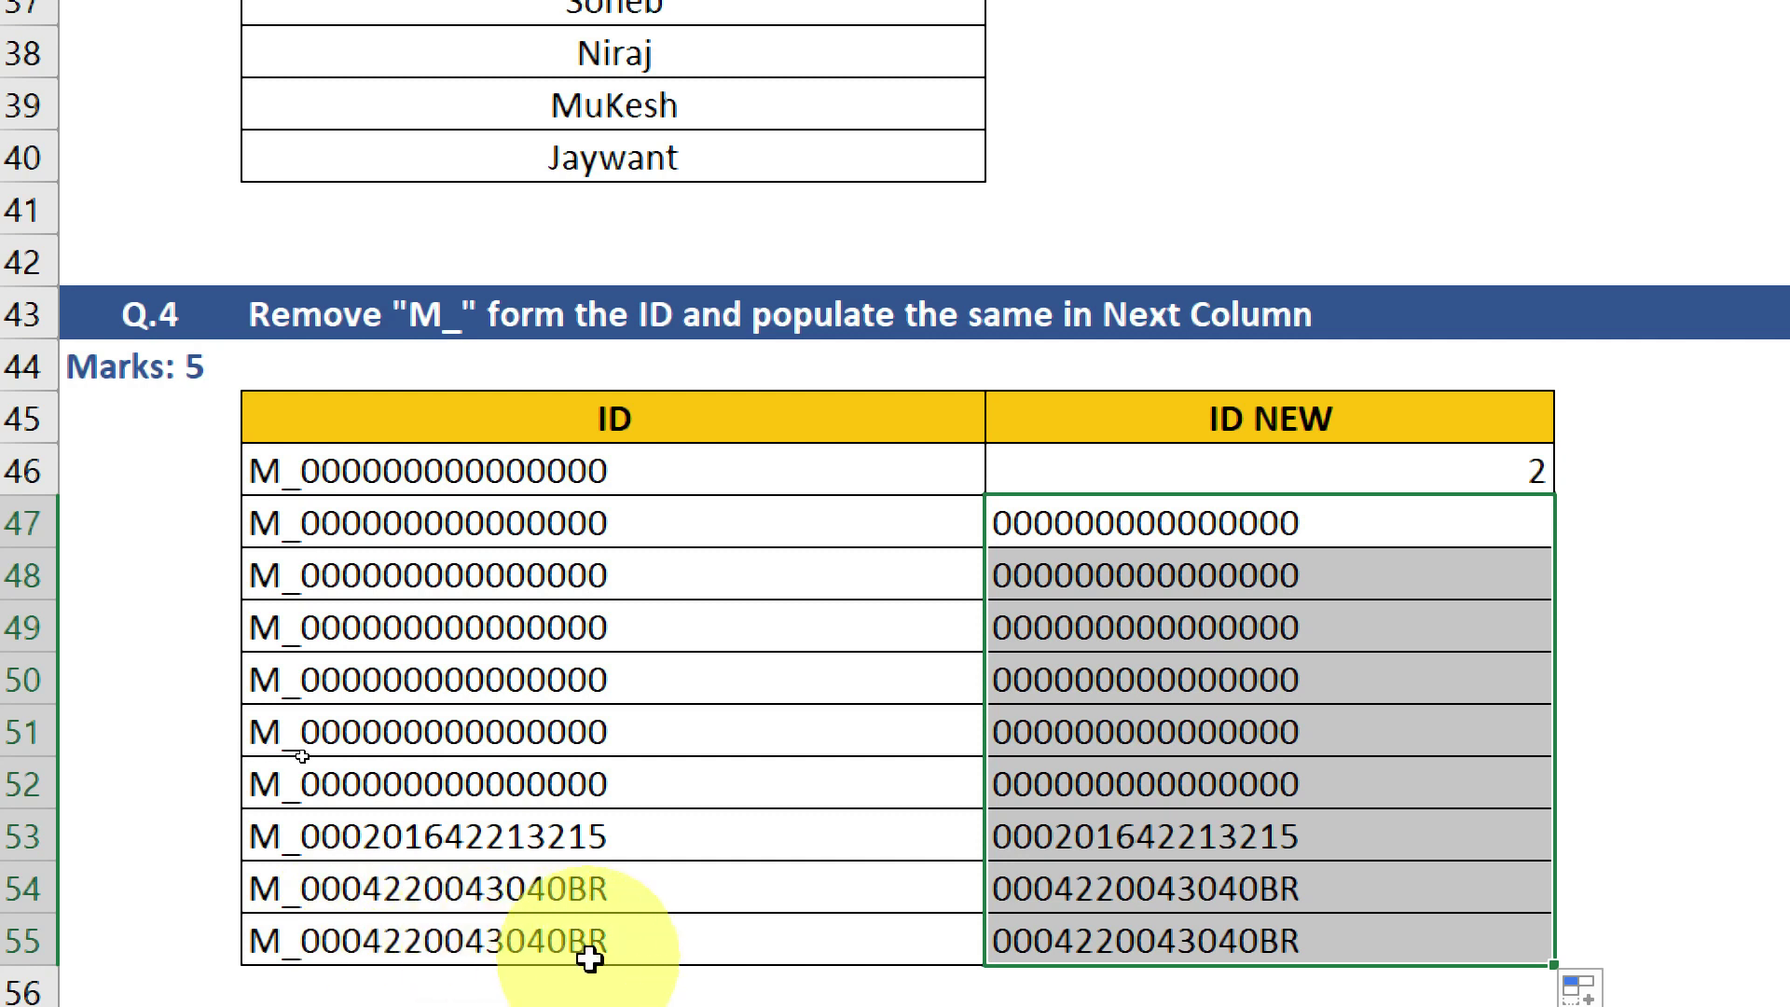
drag(1249, 517, 1299, 927)
- Delete the filled ID NEW values and edit the last ID in B55 to end in BR1
key(Delete)
double_click(619, 911)
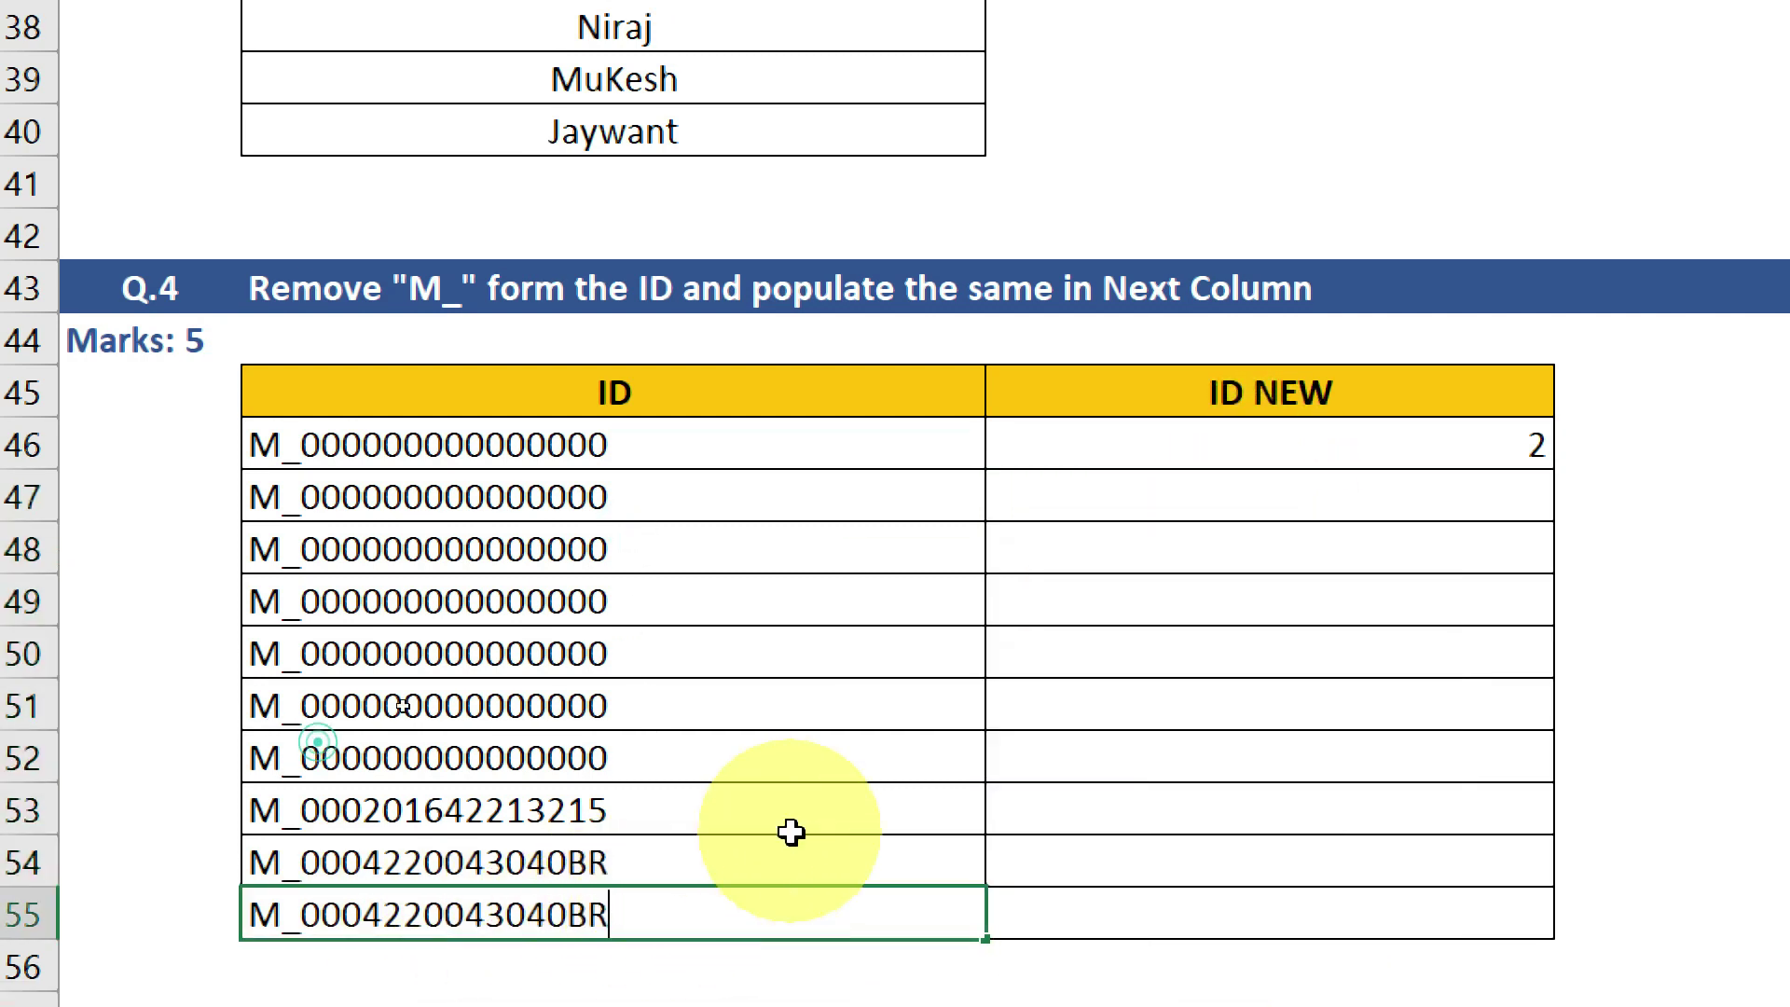
text(1)
key(Return)
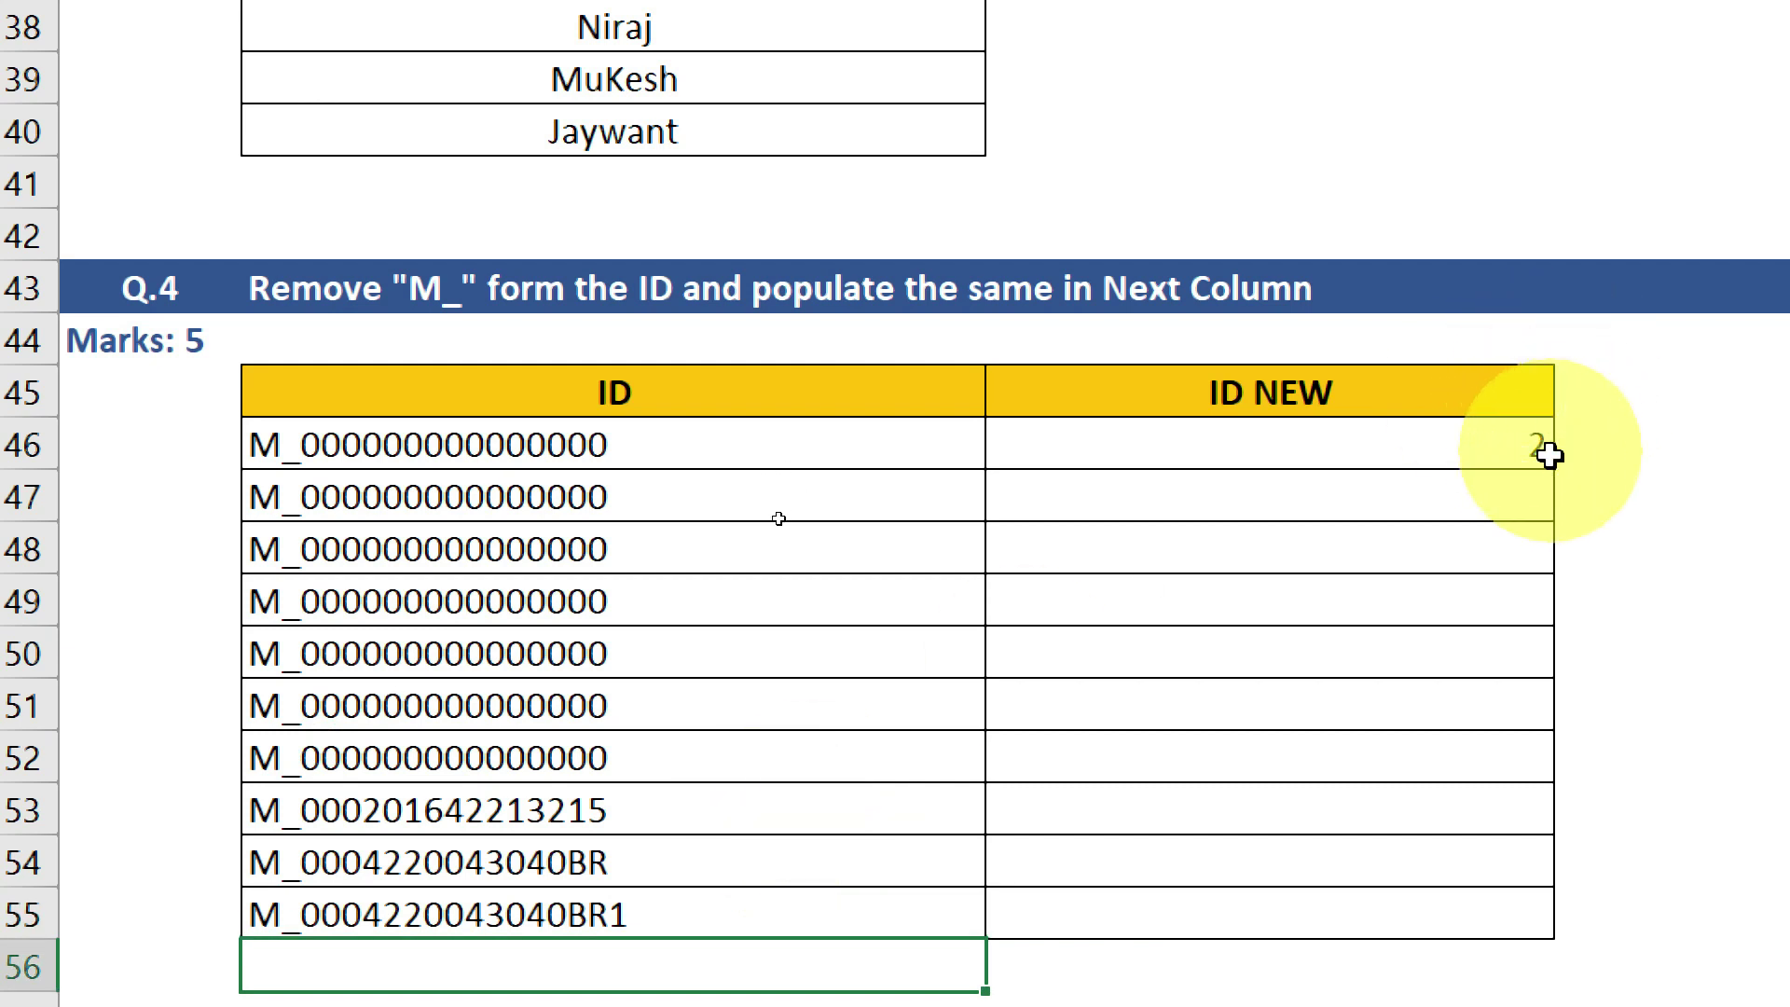
click(1501, 488)
drag(1339, 547, 1339, 653)
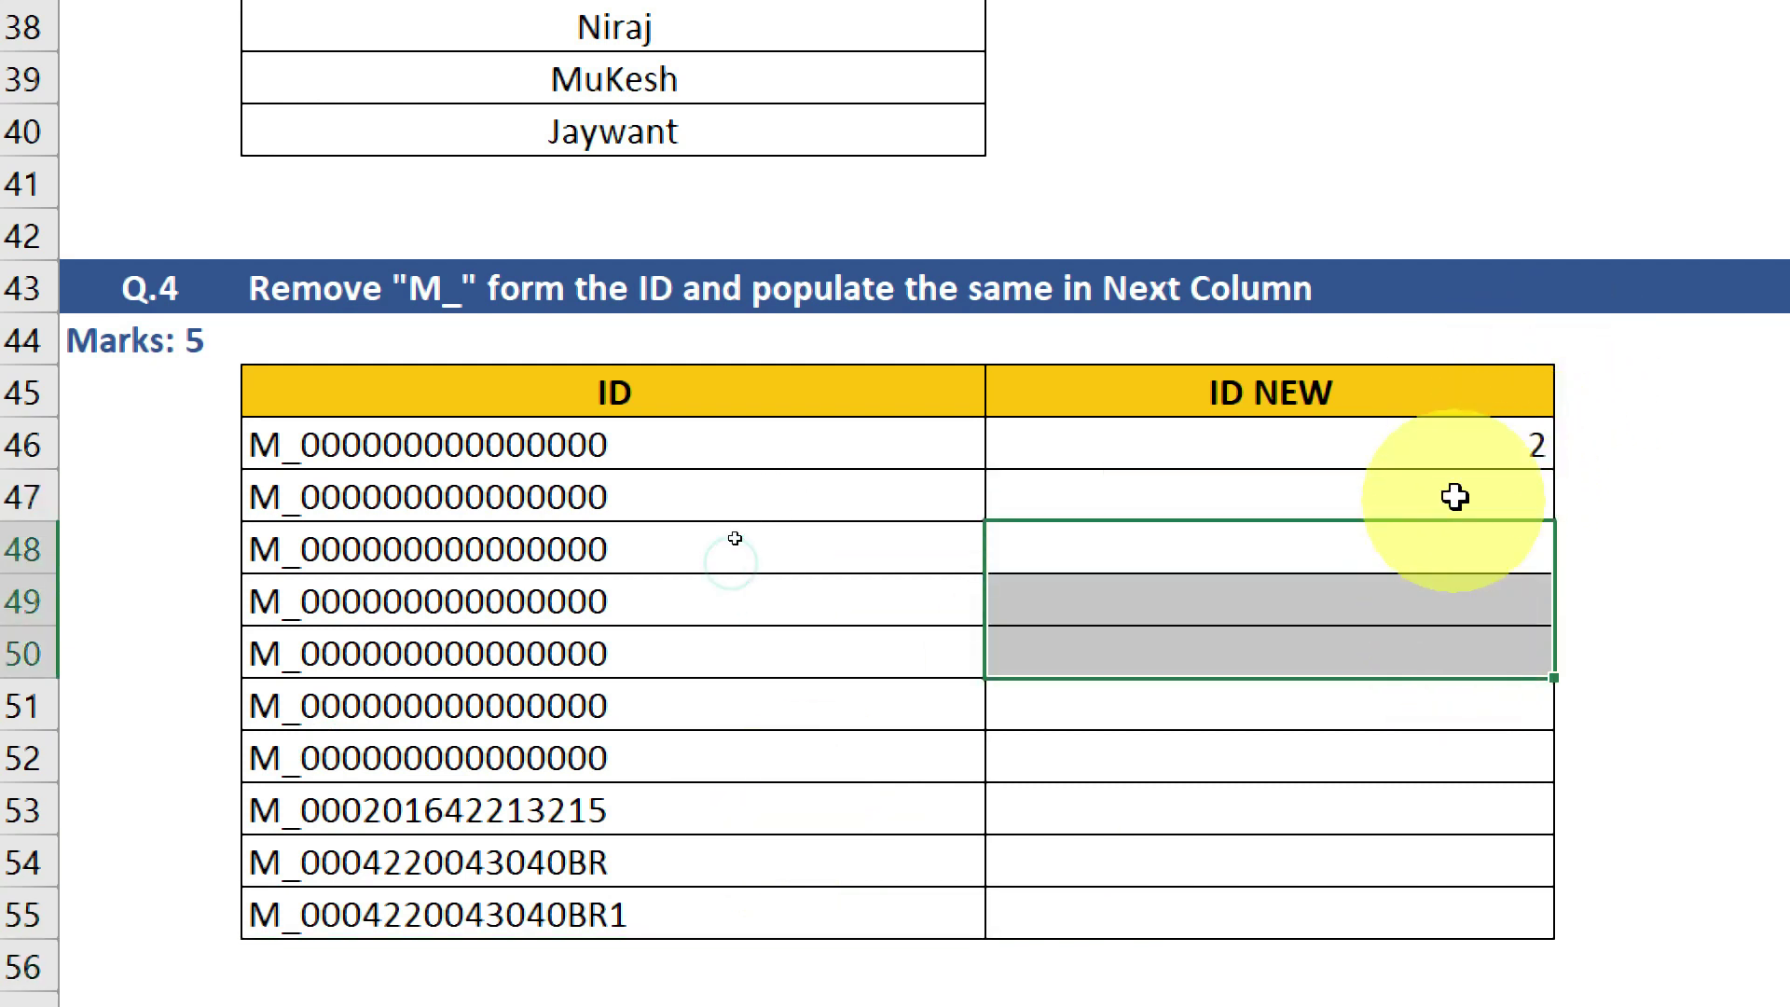
double_click(1461, 444)
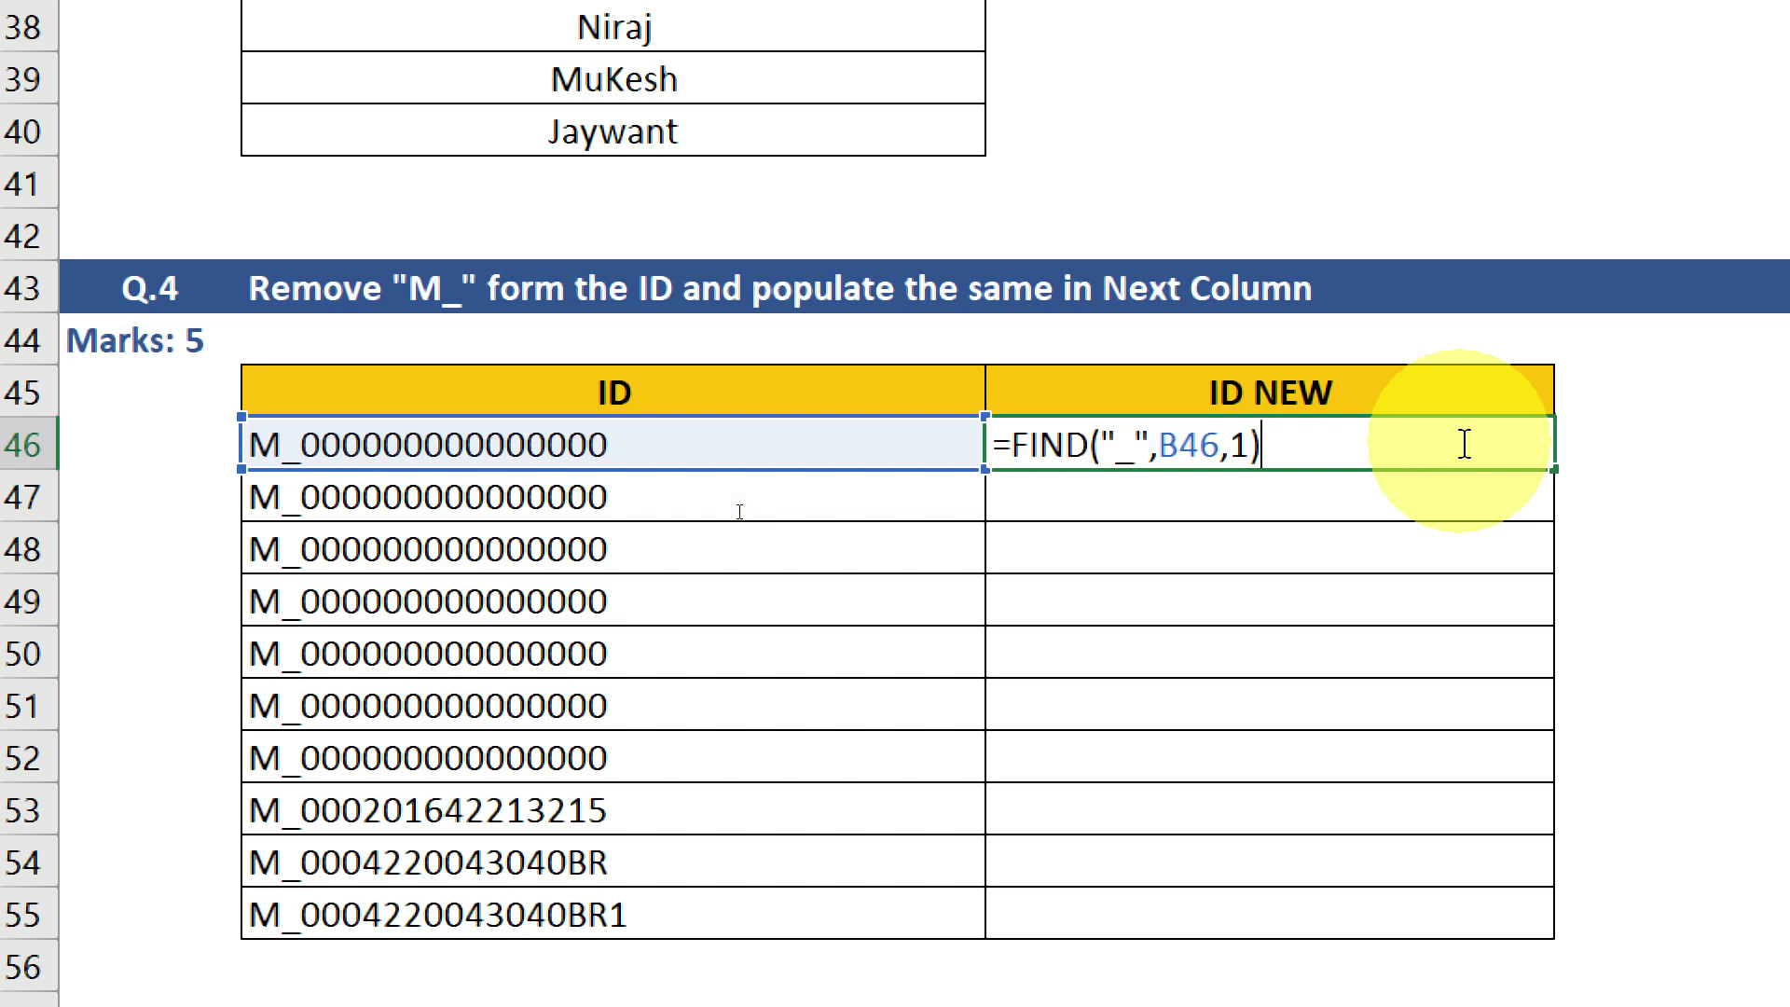
key(Escape)
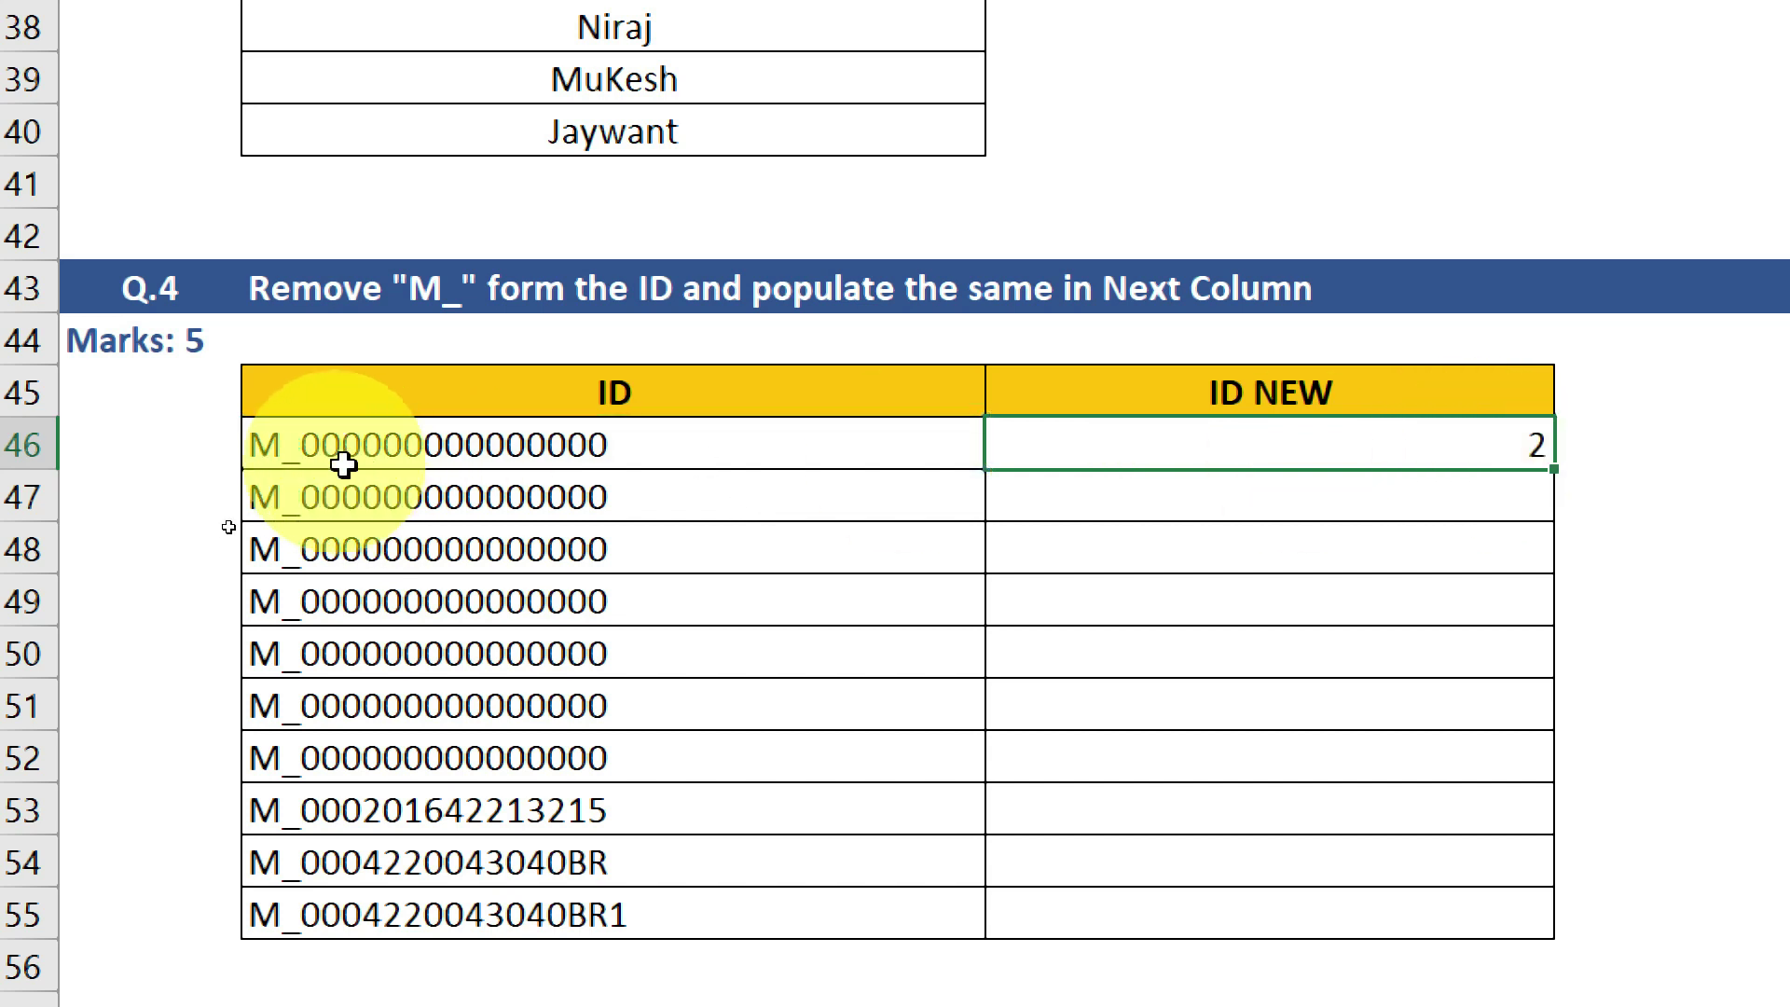
- Test =LEN(B47) in C47, which shows 17
click(1161, 505)
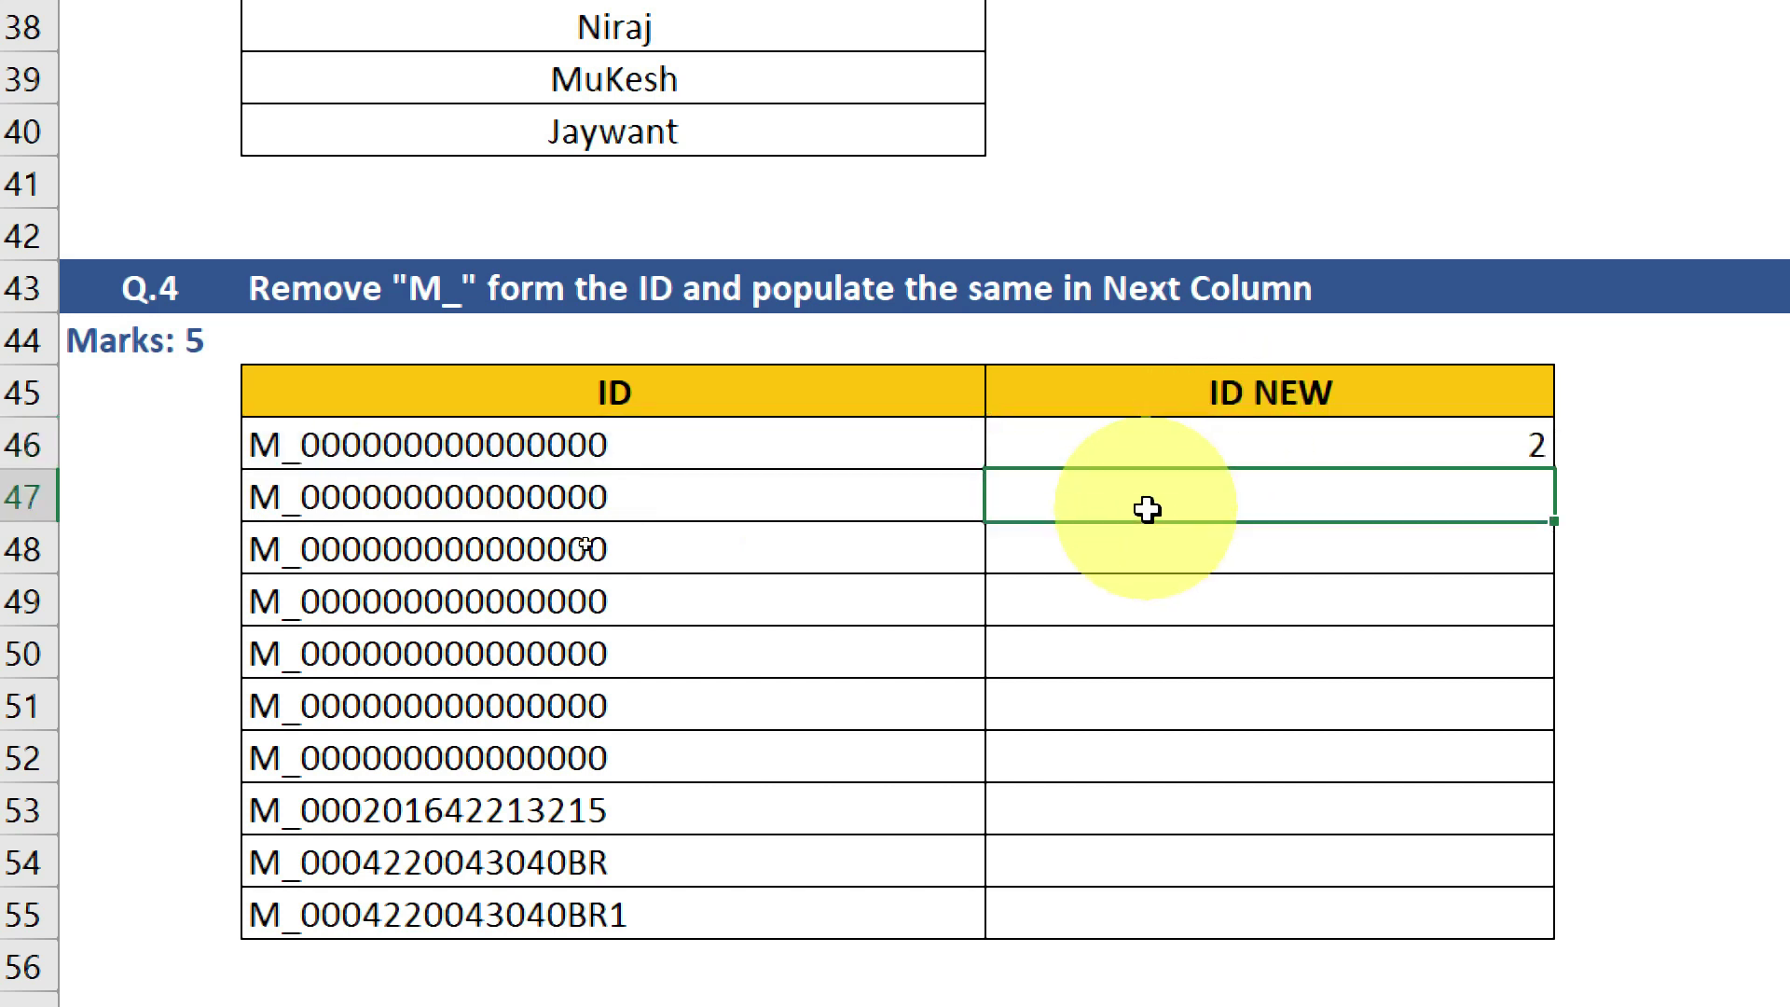
text(=len)
key(Tab)
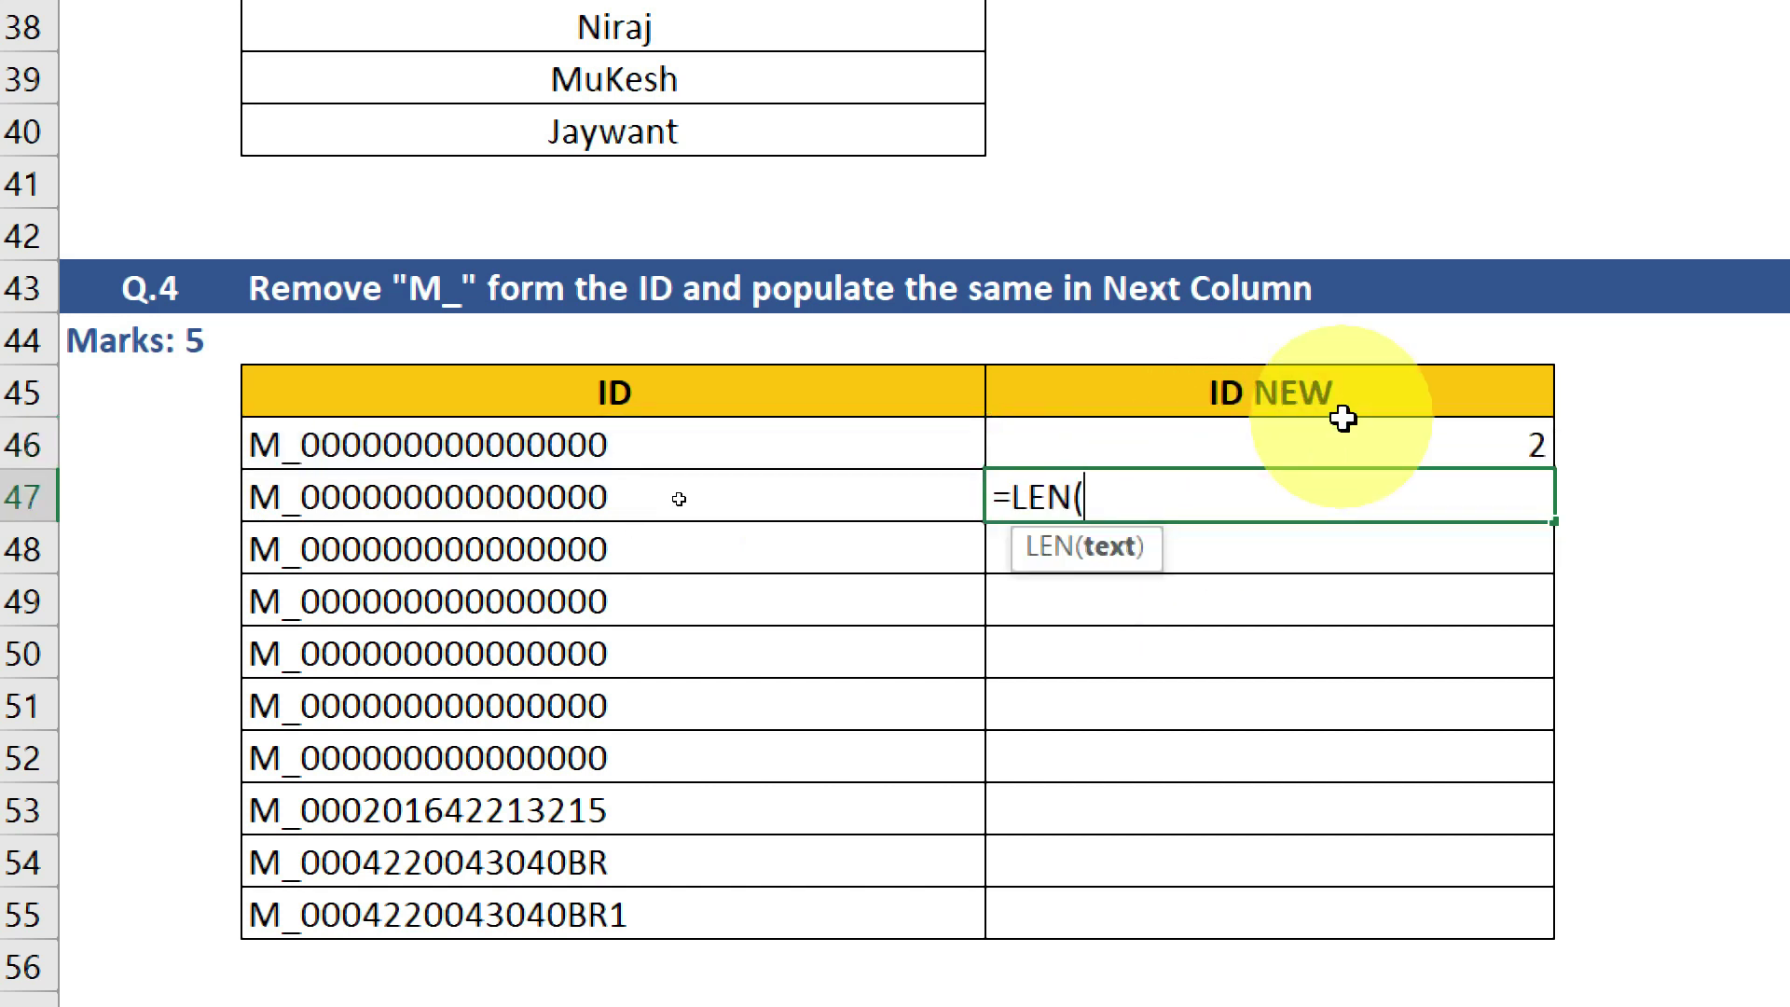
click(703, 515)
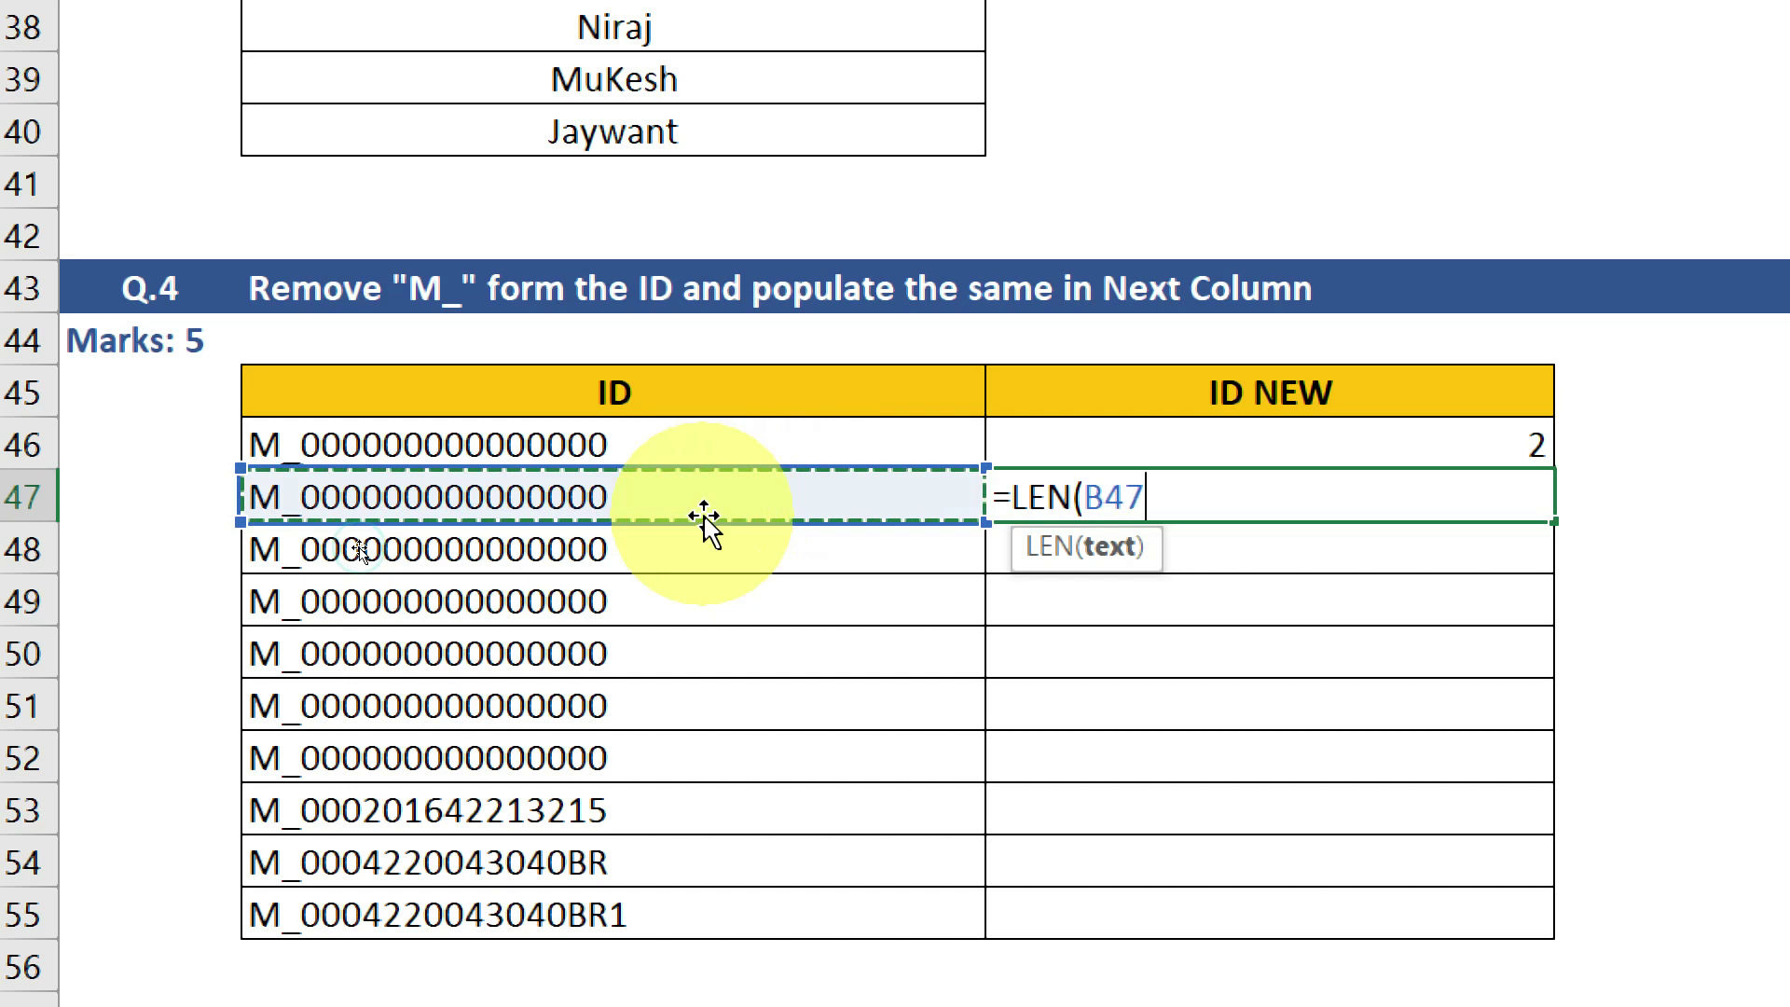
text())
key(Return)
key(Up)
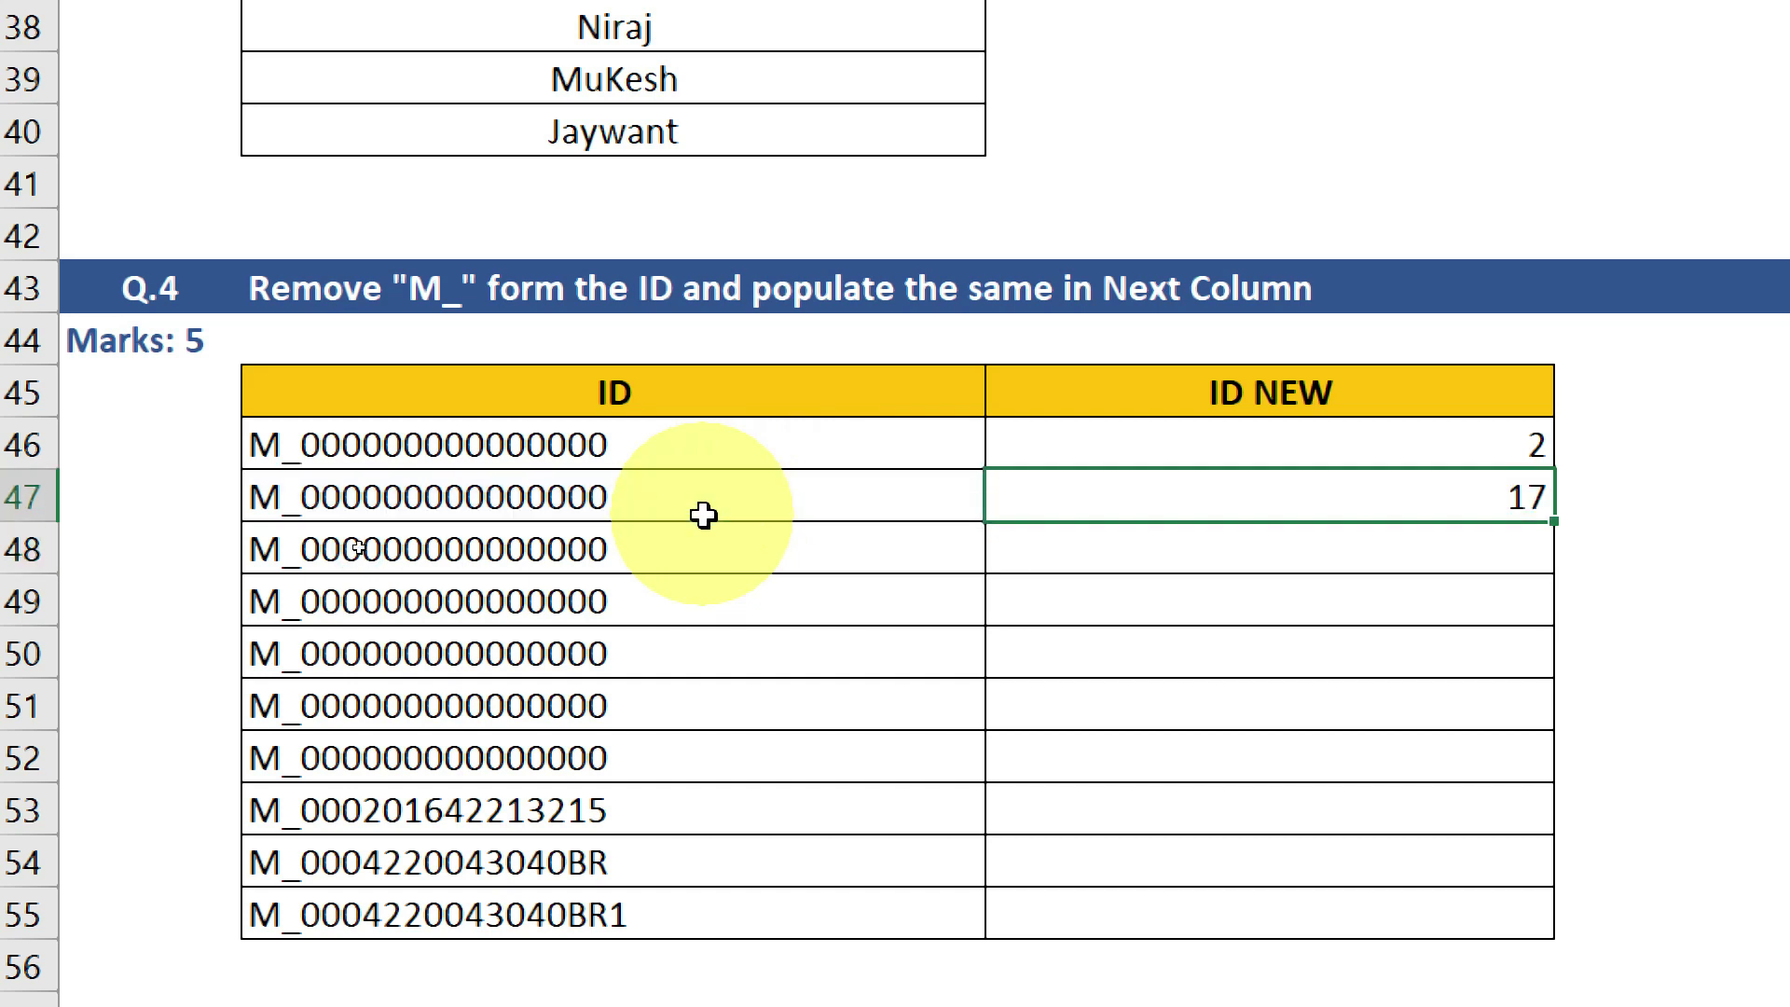
- Prefix C46's formula with LEN(B46)- to get the length after the underscore
key(Up)
key(F2)
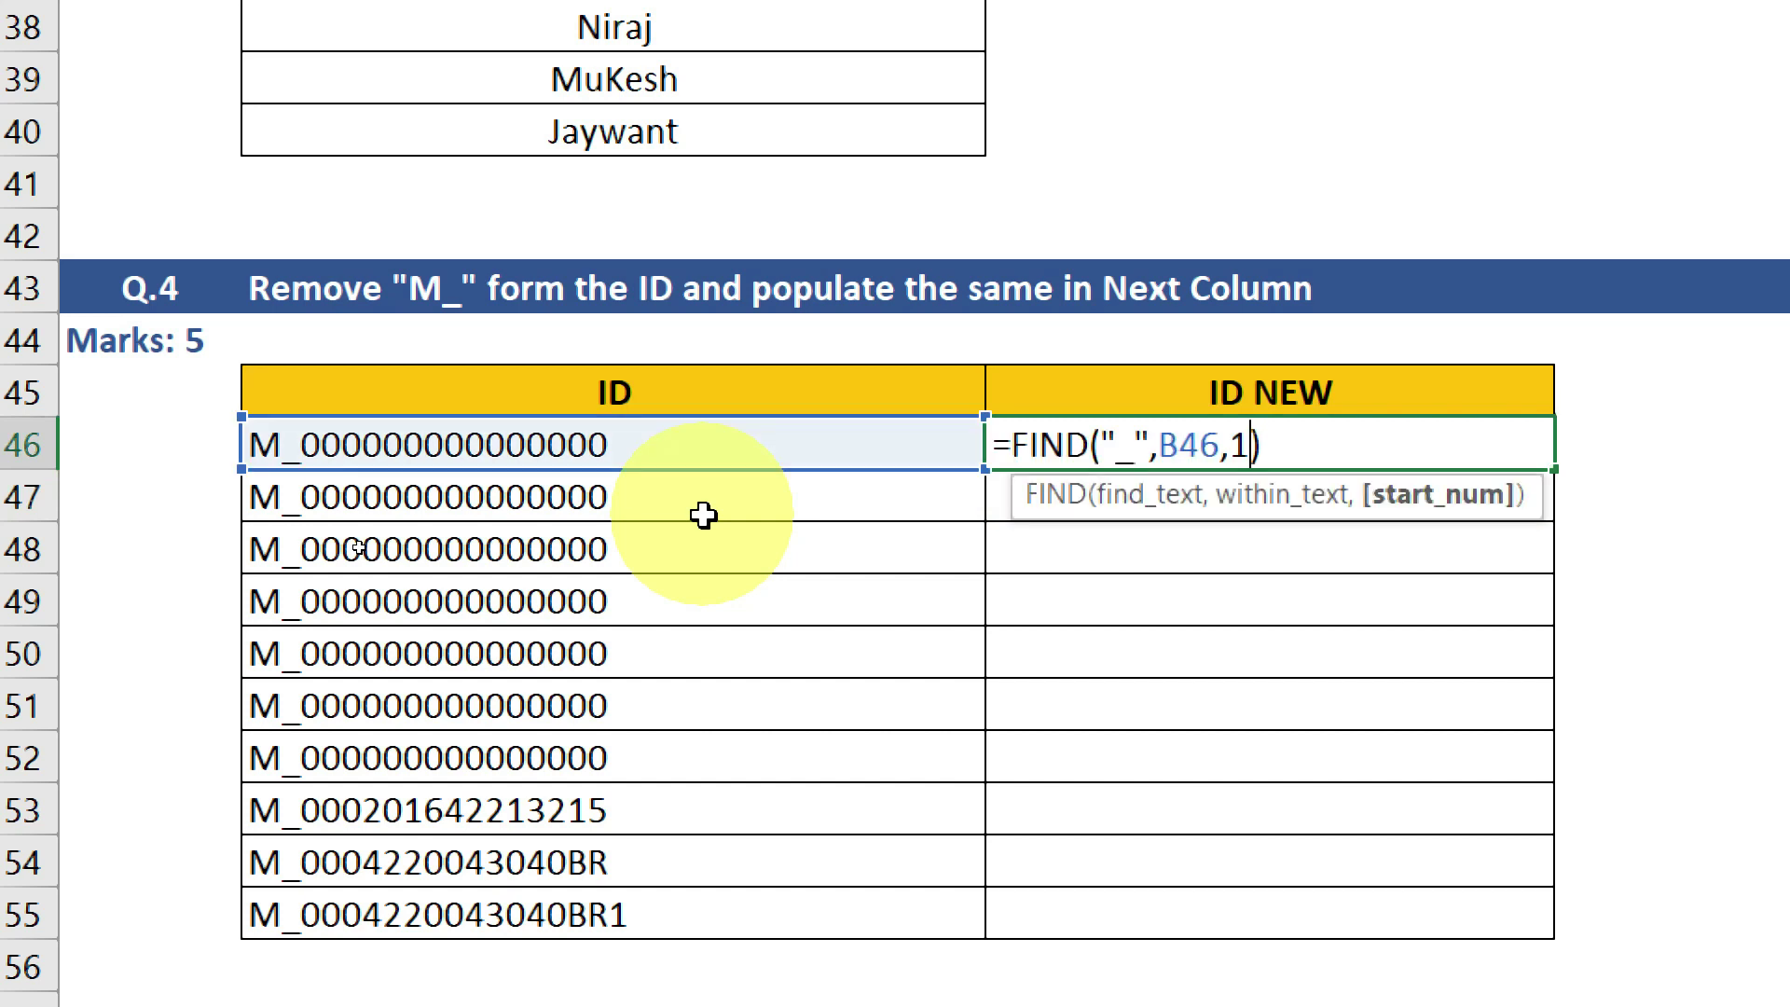
key(Left)
key(Left)
key(Left)
key(Left)
key(Left)
key(Left)
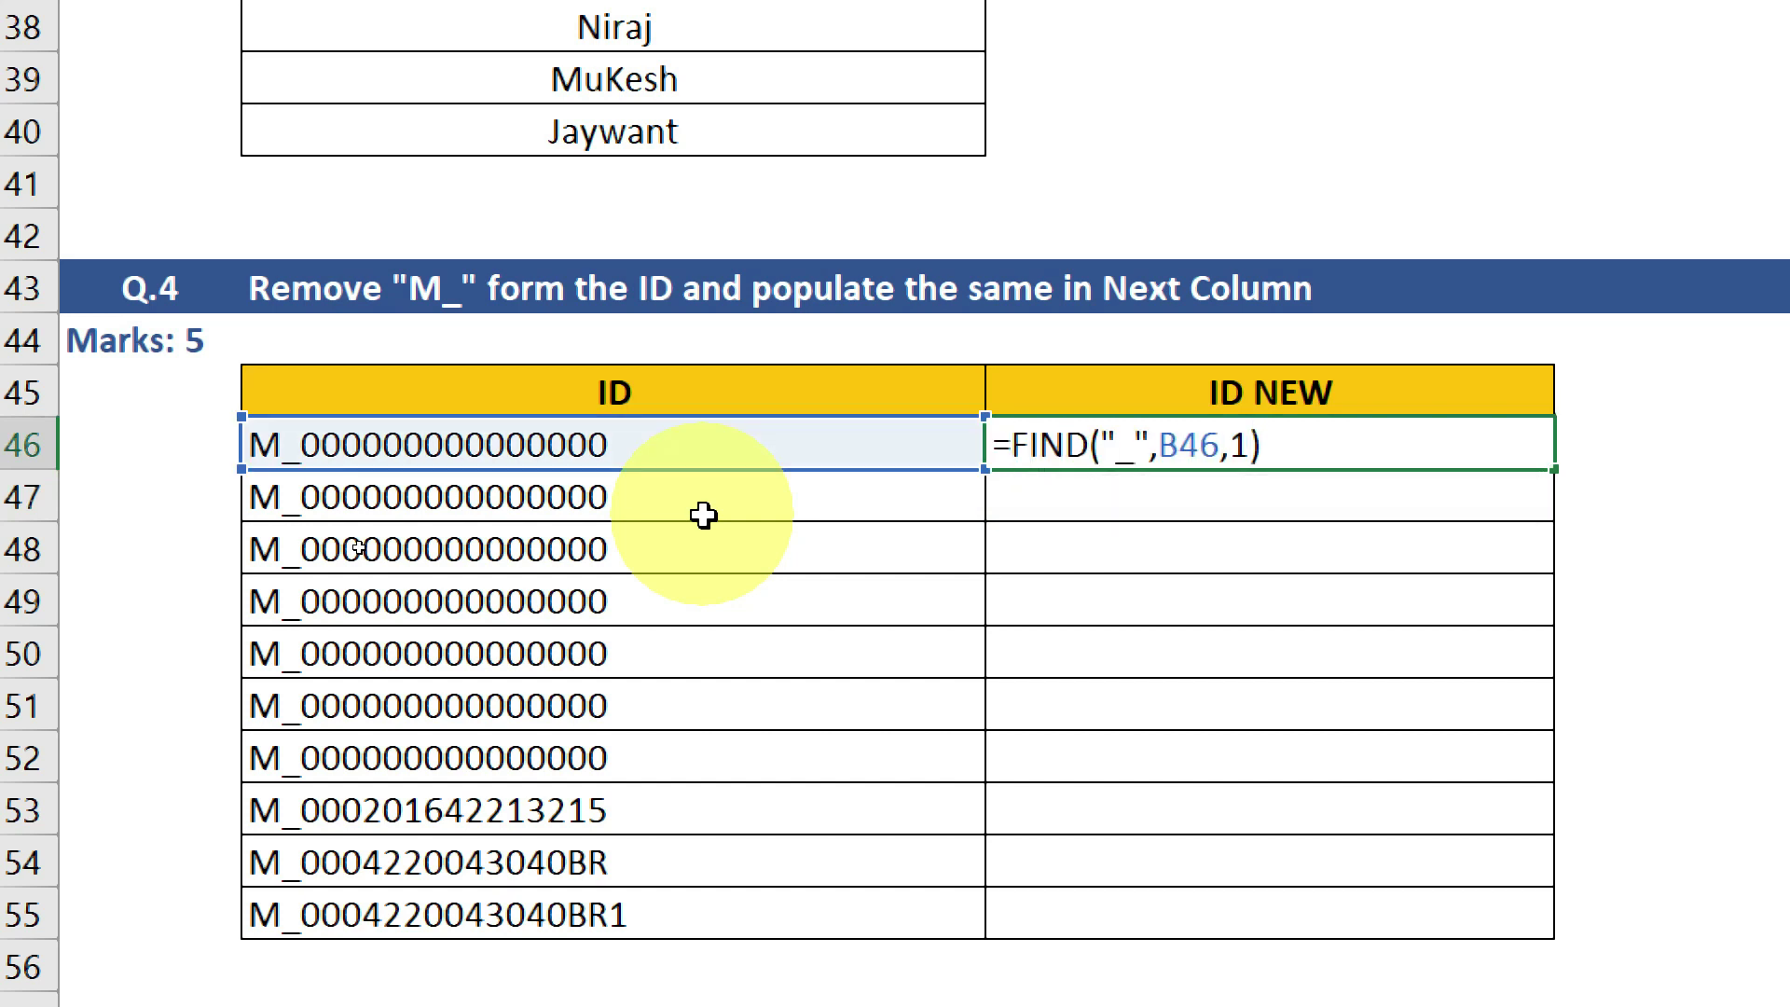
text(len()
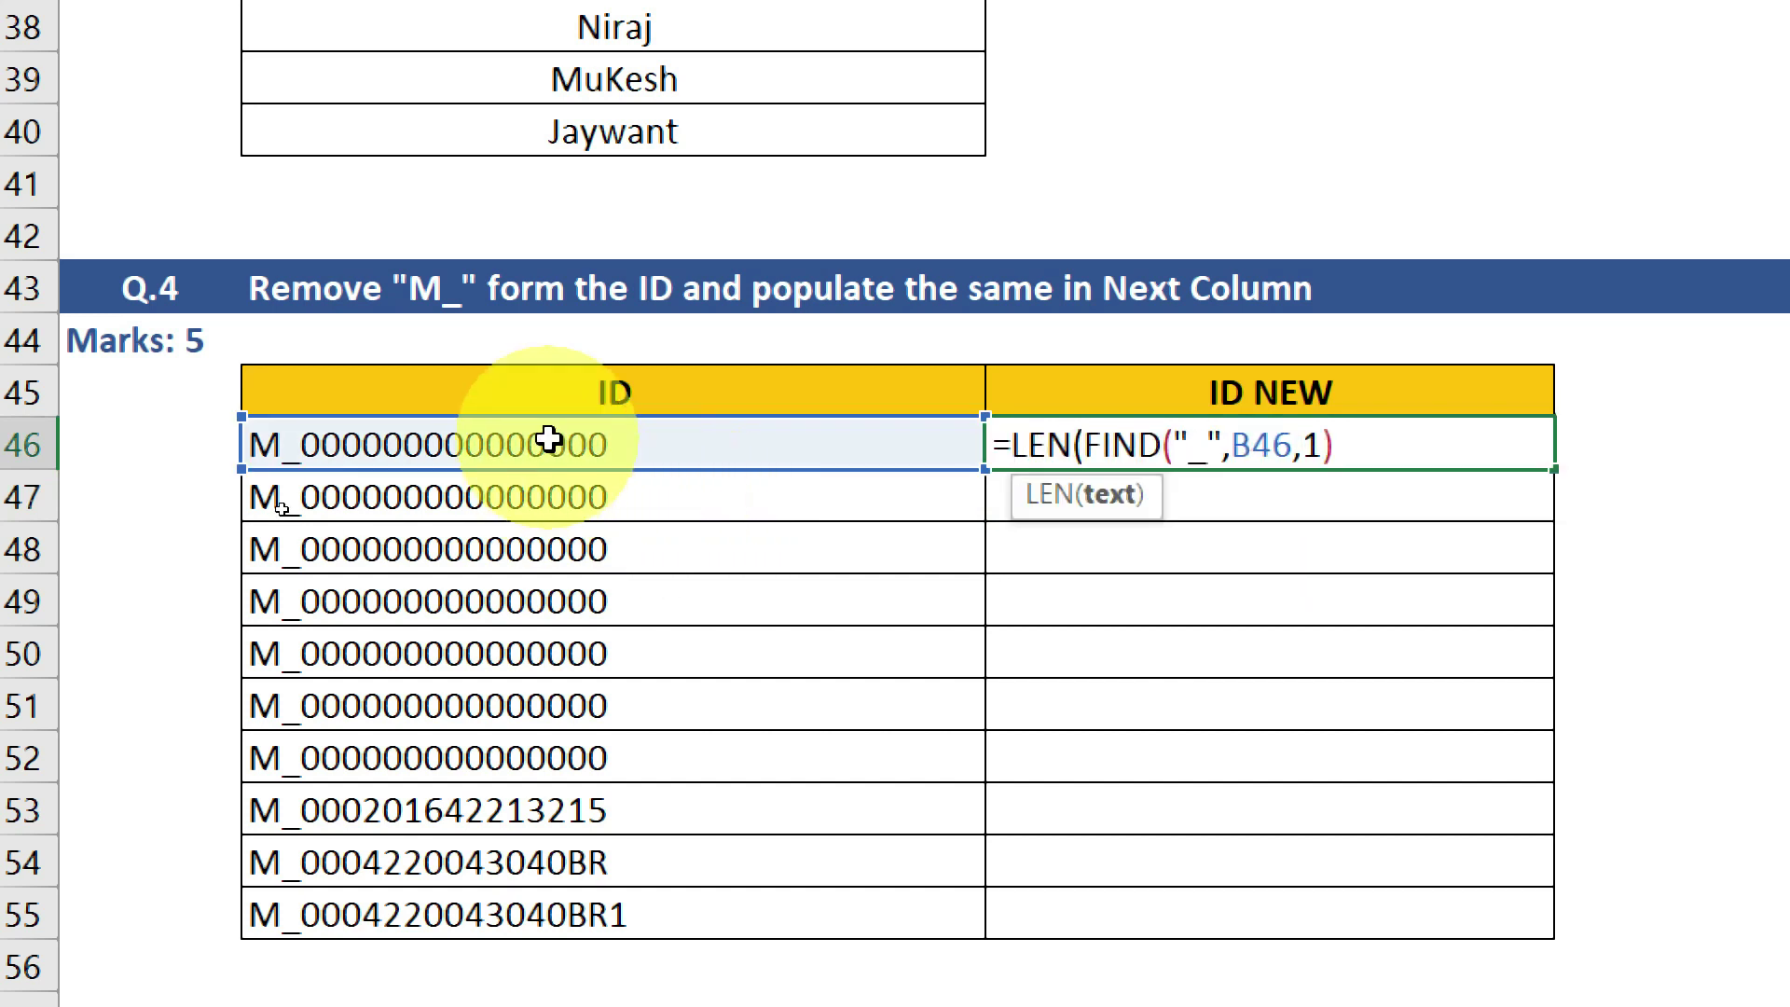
click(569, 445)
text()-)
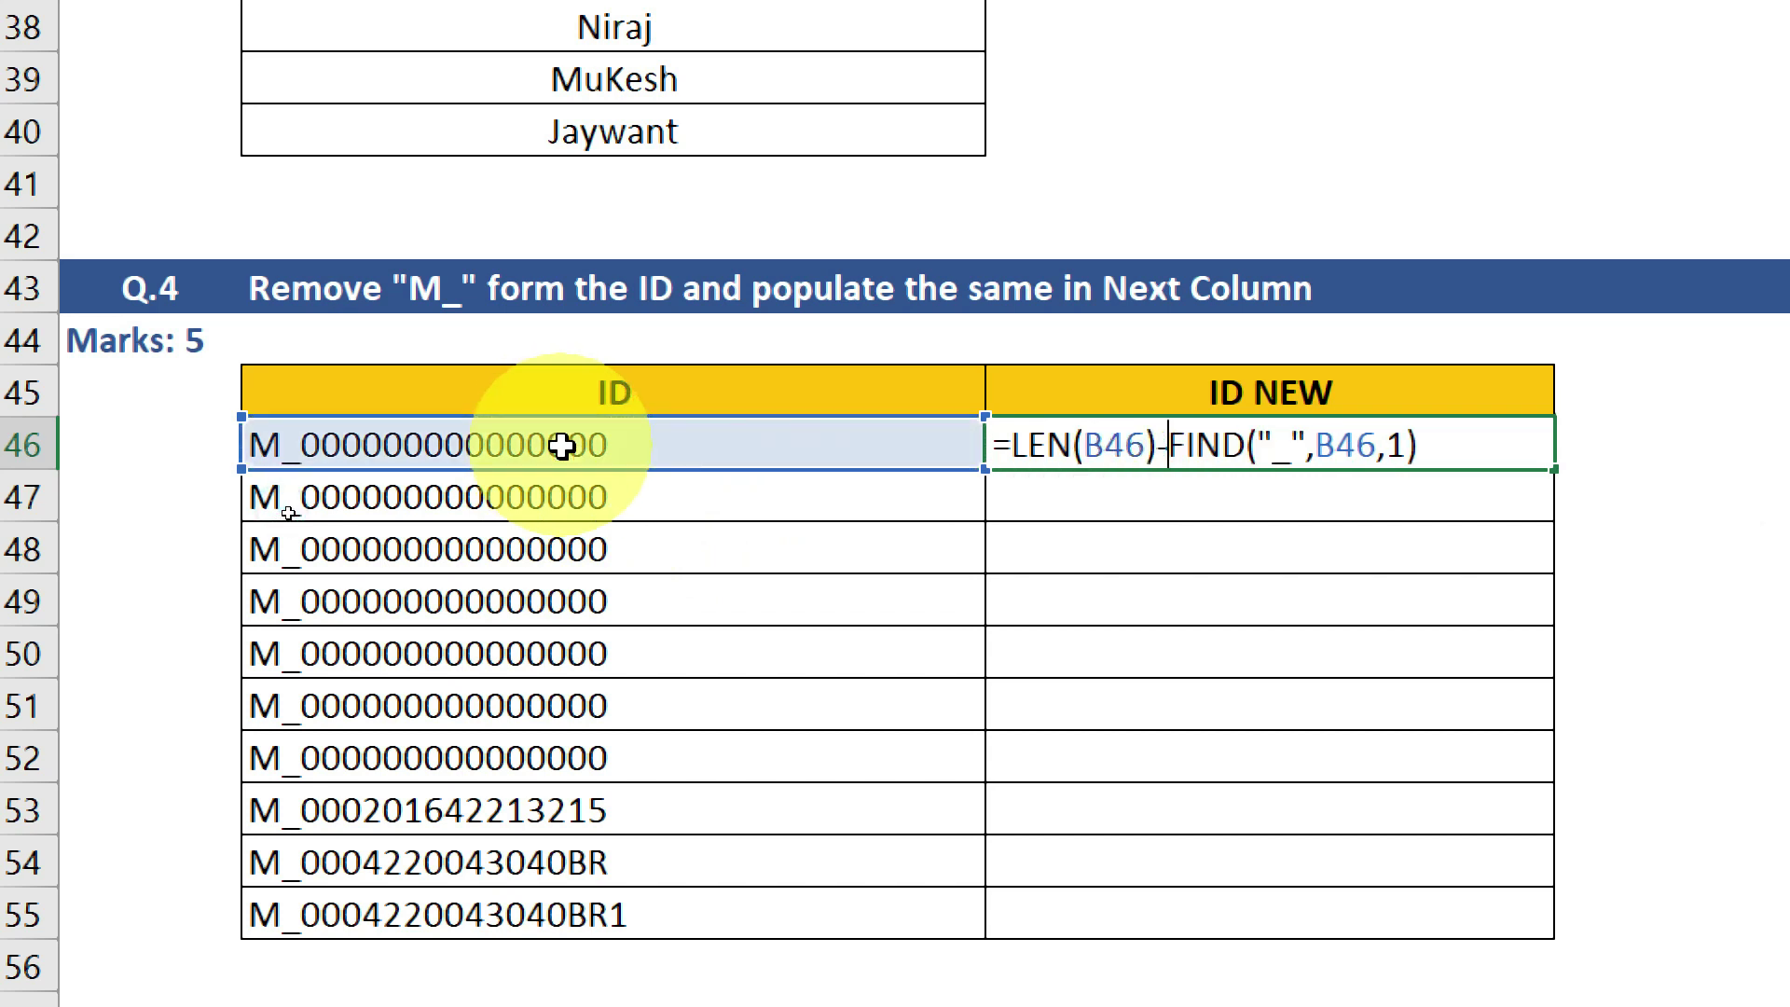
key(Return)
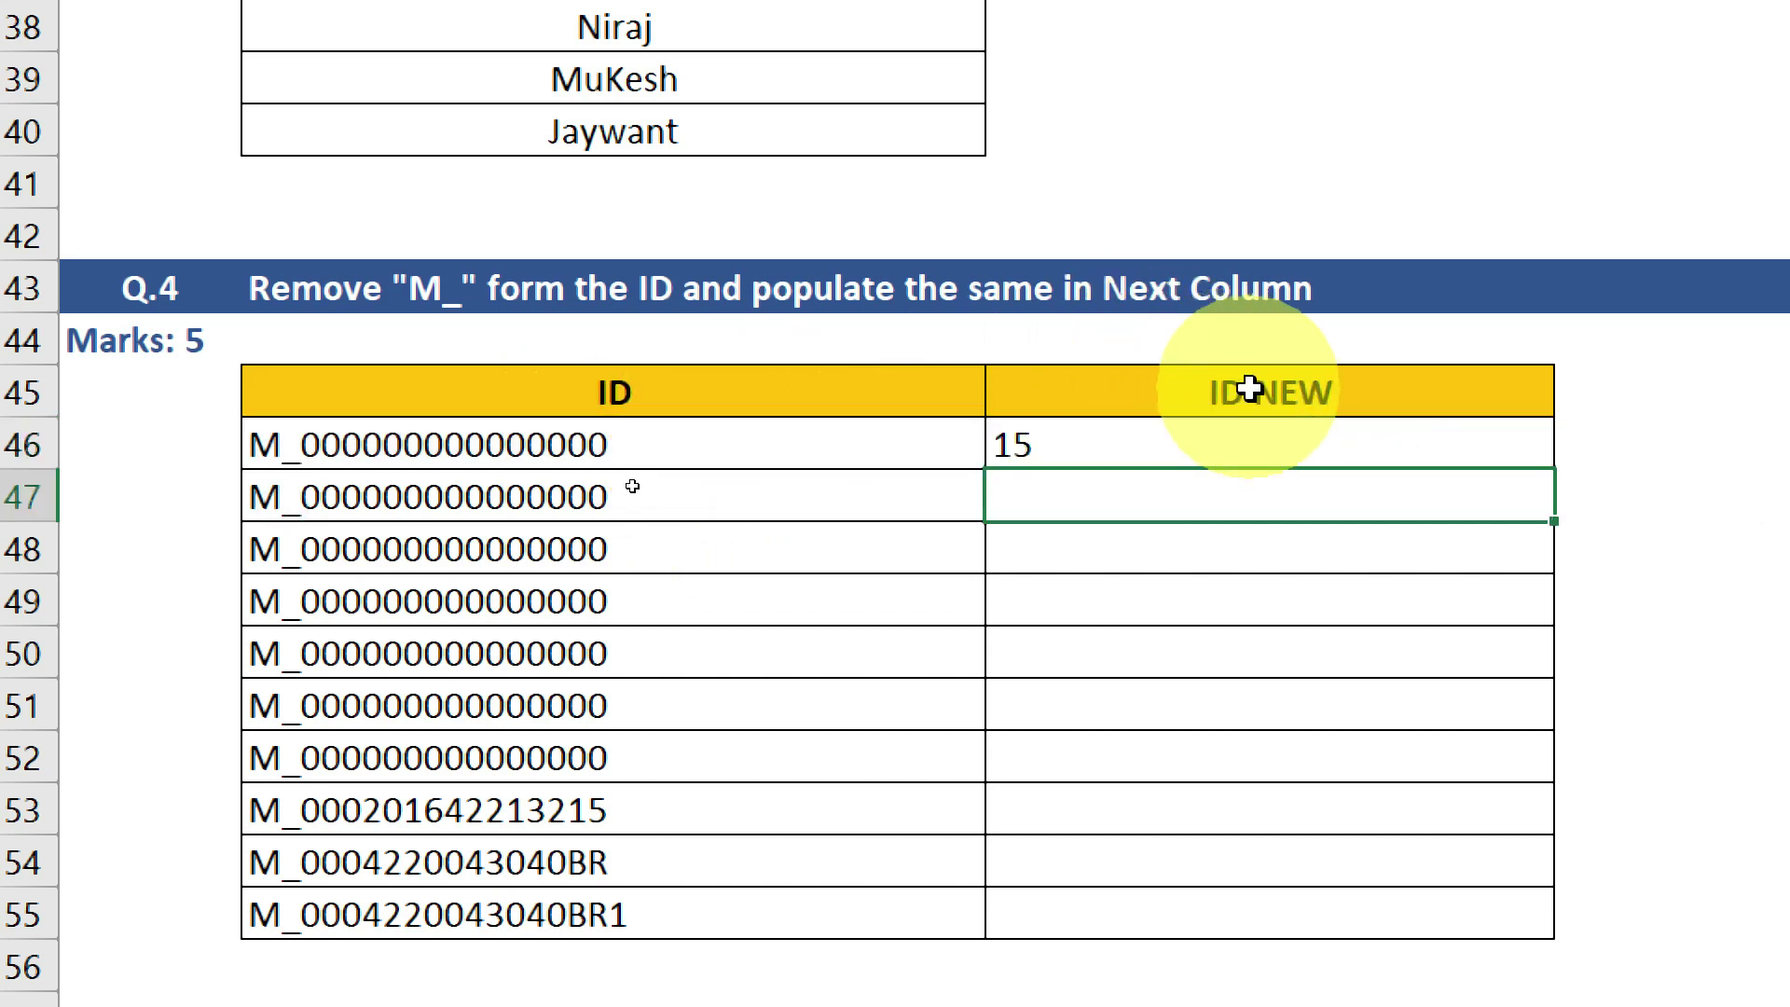
- Wrap C46's formula in RIGHT(B46, …) to keep the text after the underscore
click(1072, 427)
double_click(1049, 427)
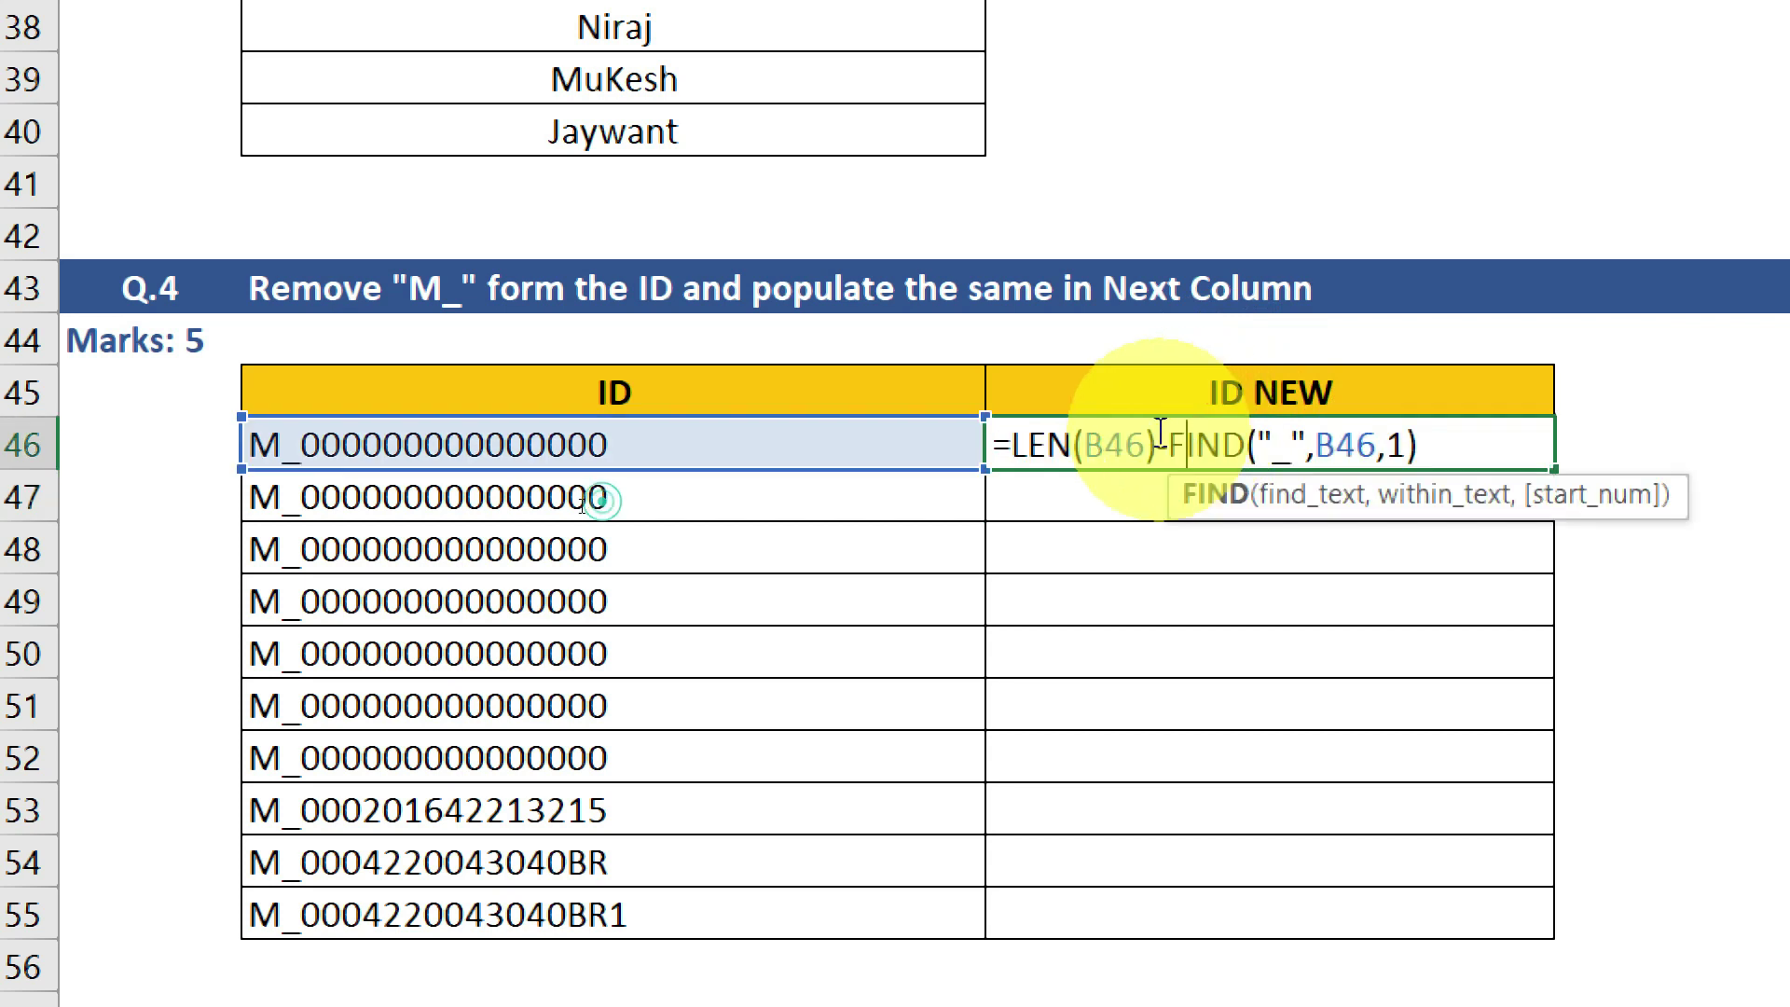
click(1010, 431)
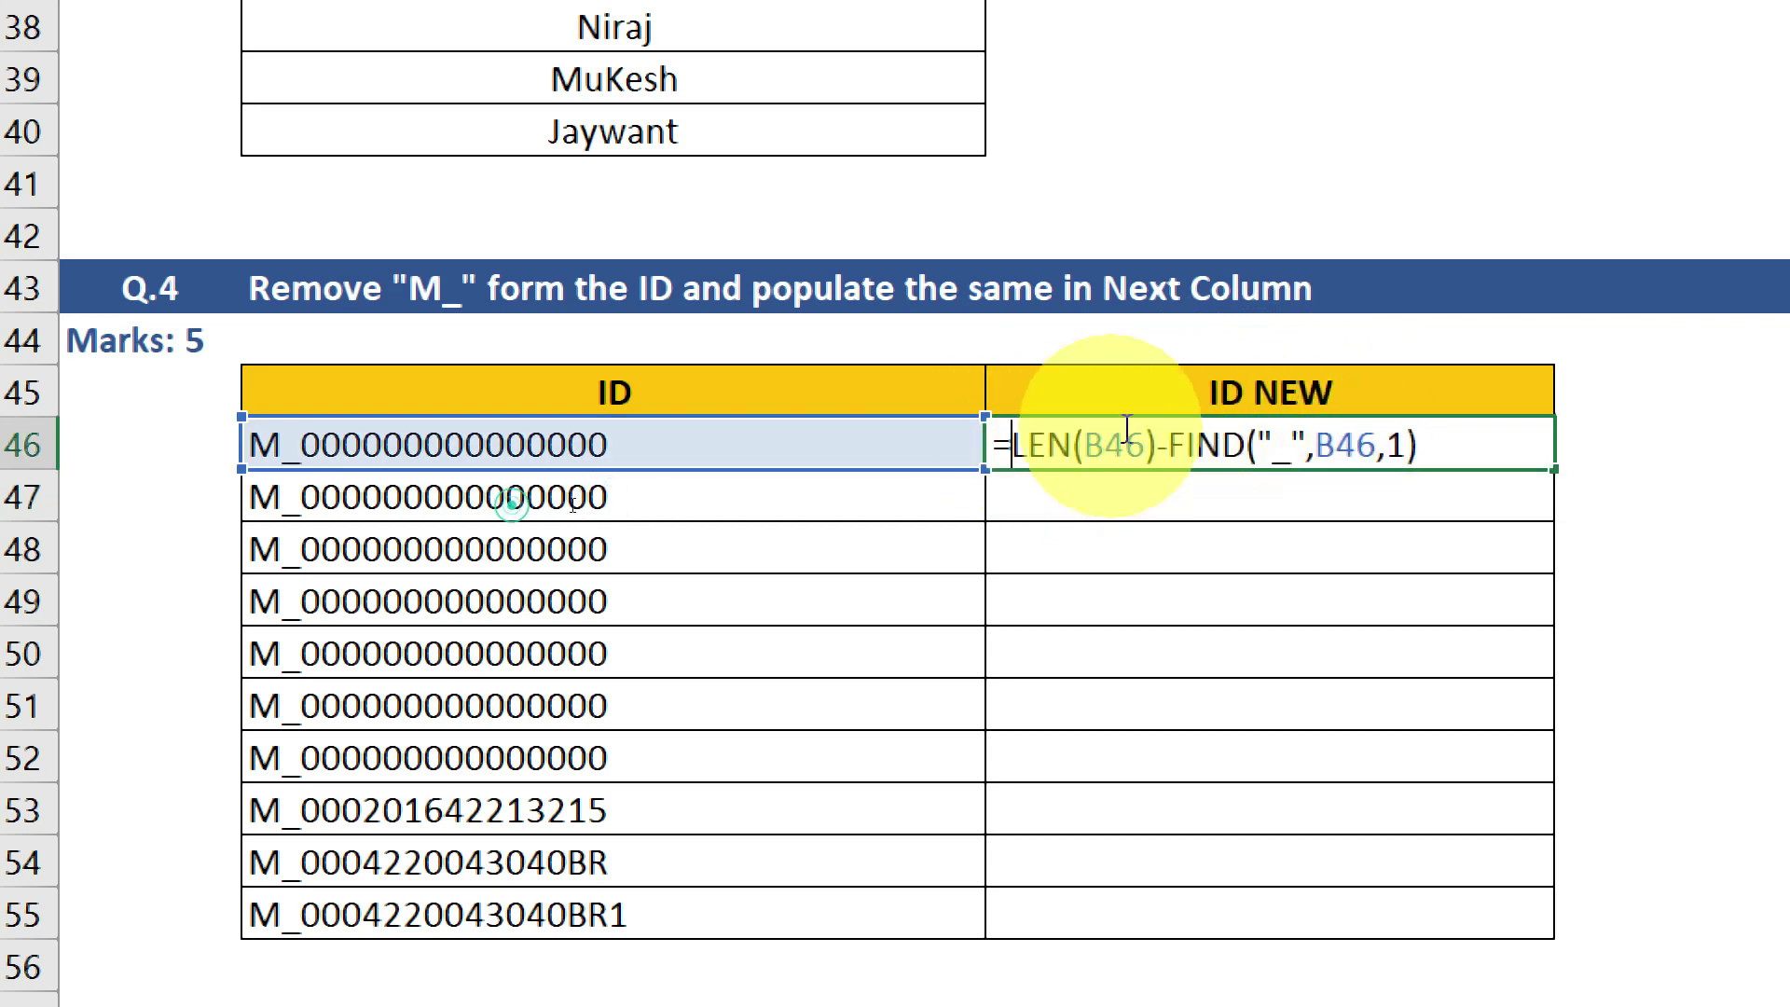
text(righ)
key(Tab)
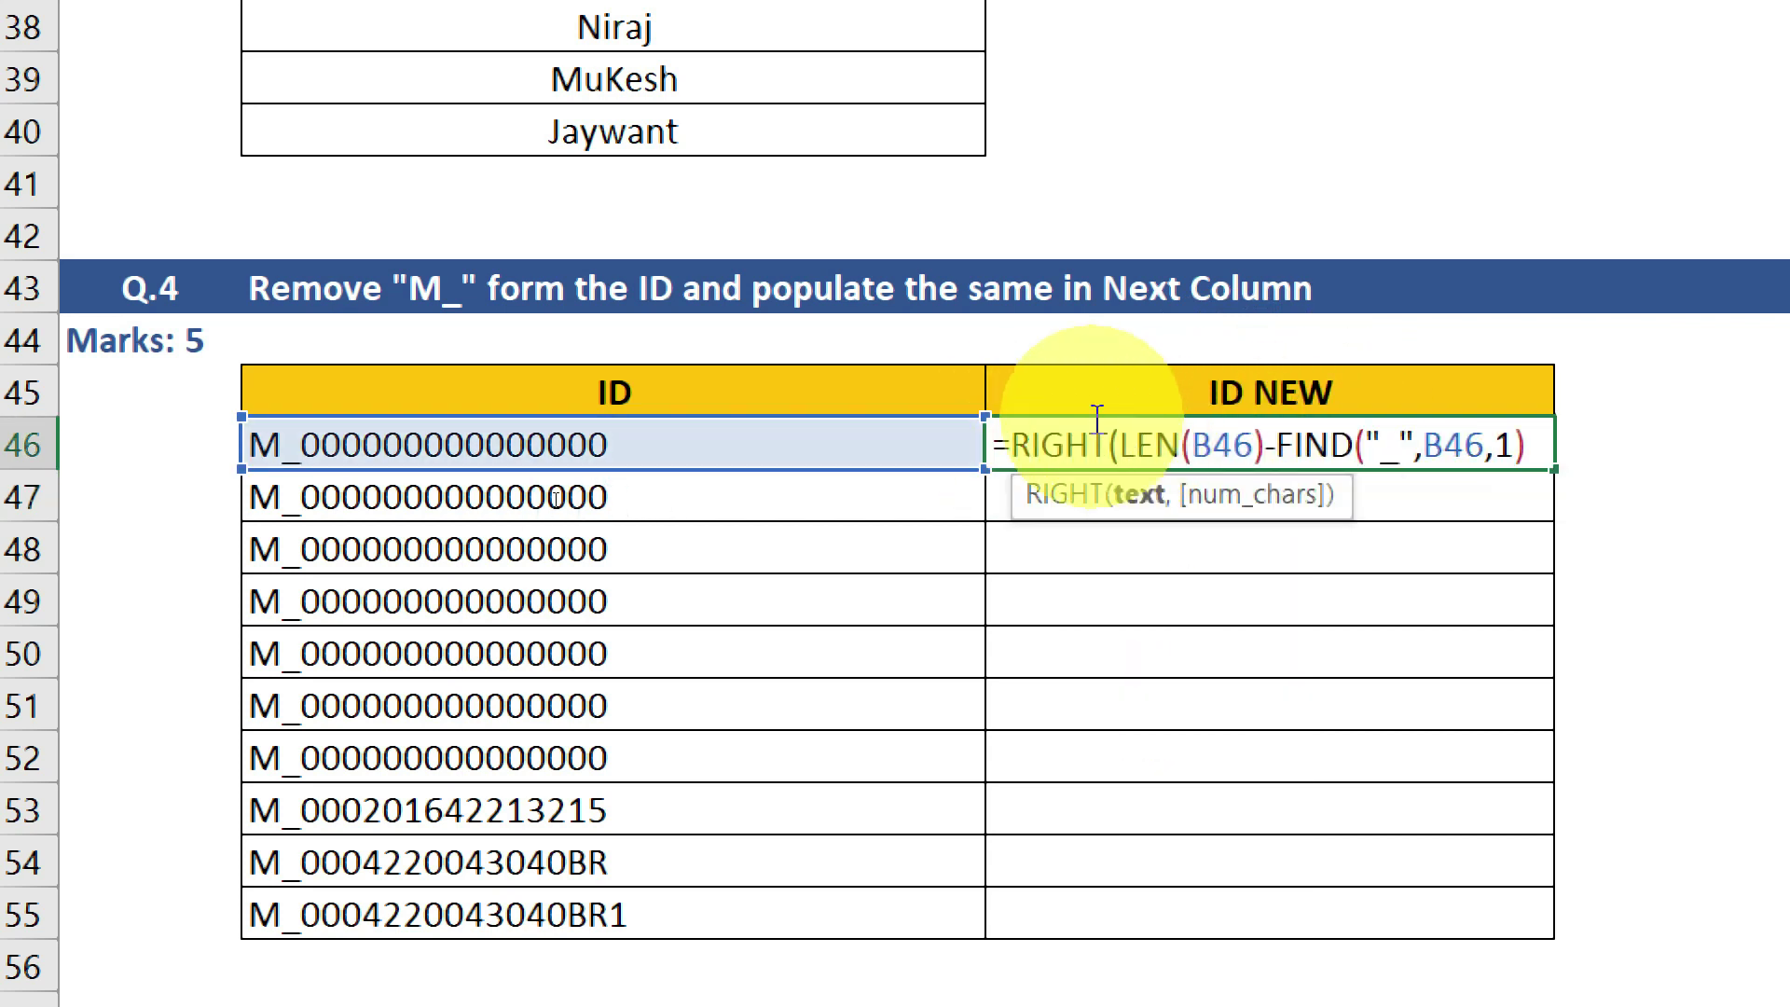
click(711, 445)
text(,)
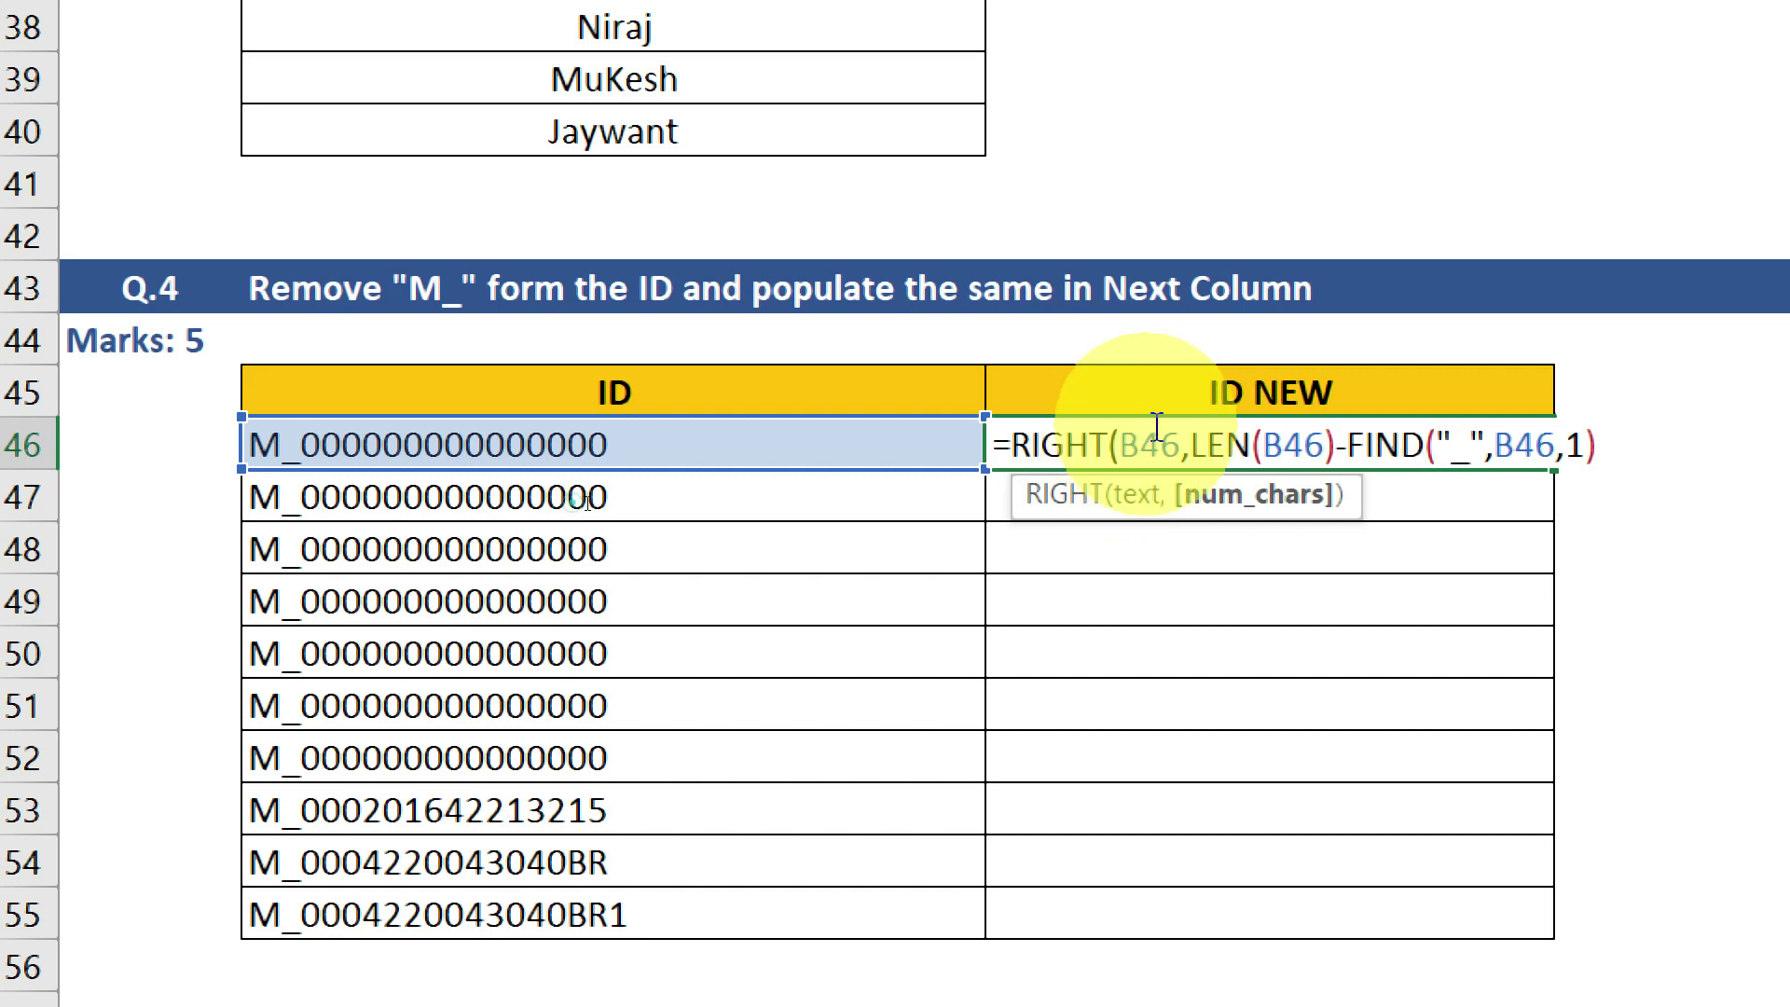
click(1203, 445)
- Try a hard-coded 15, then restore and commit =RIGHT(B46,LEN(B46)-FIND("_",B46,1)) in C46
drag(1195, 445, 1585, 446)
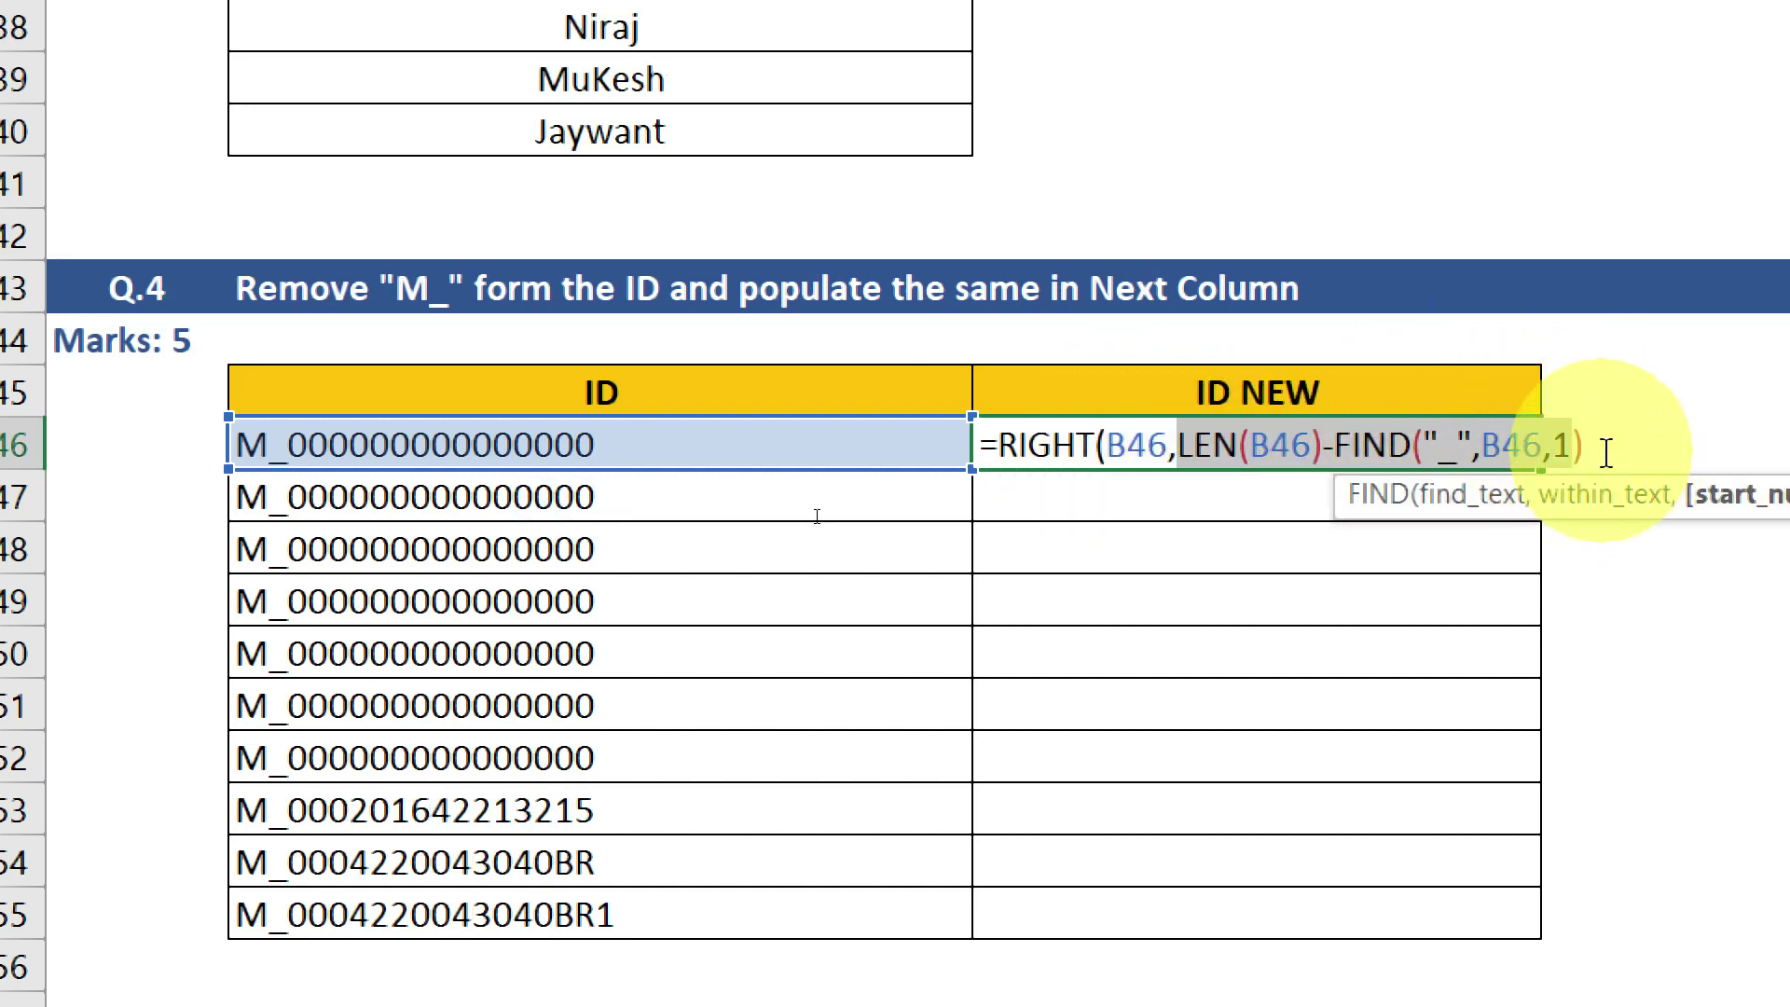
drag(1585, 446, 1182, 444)
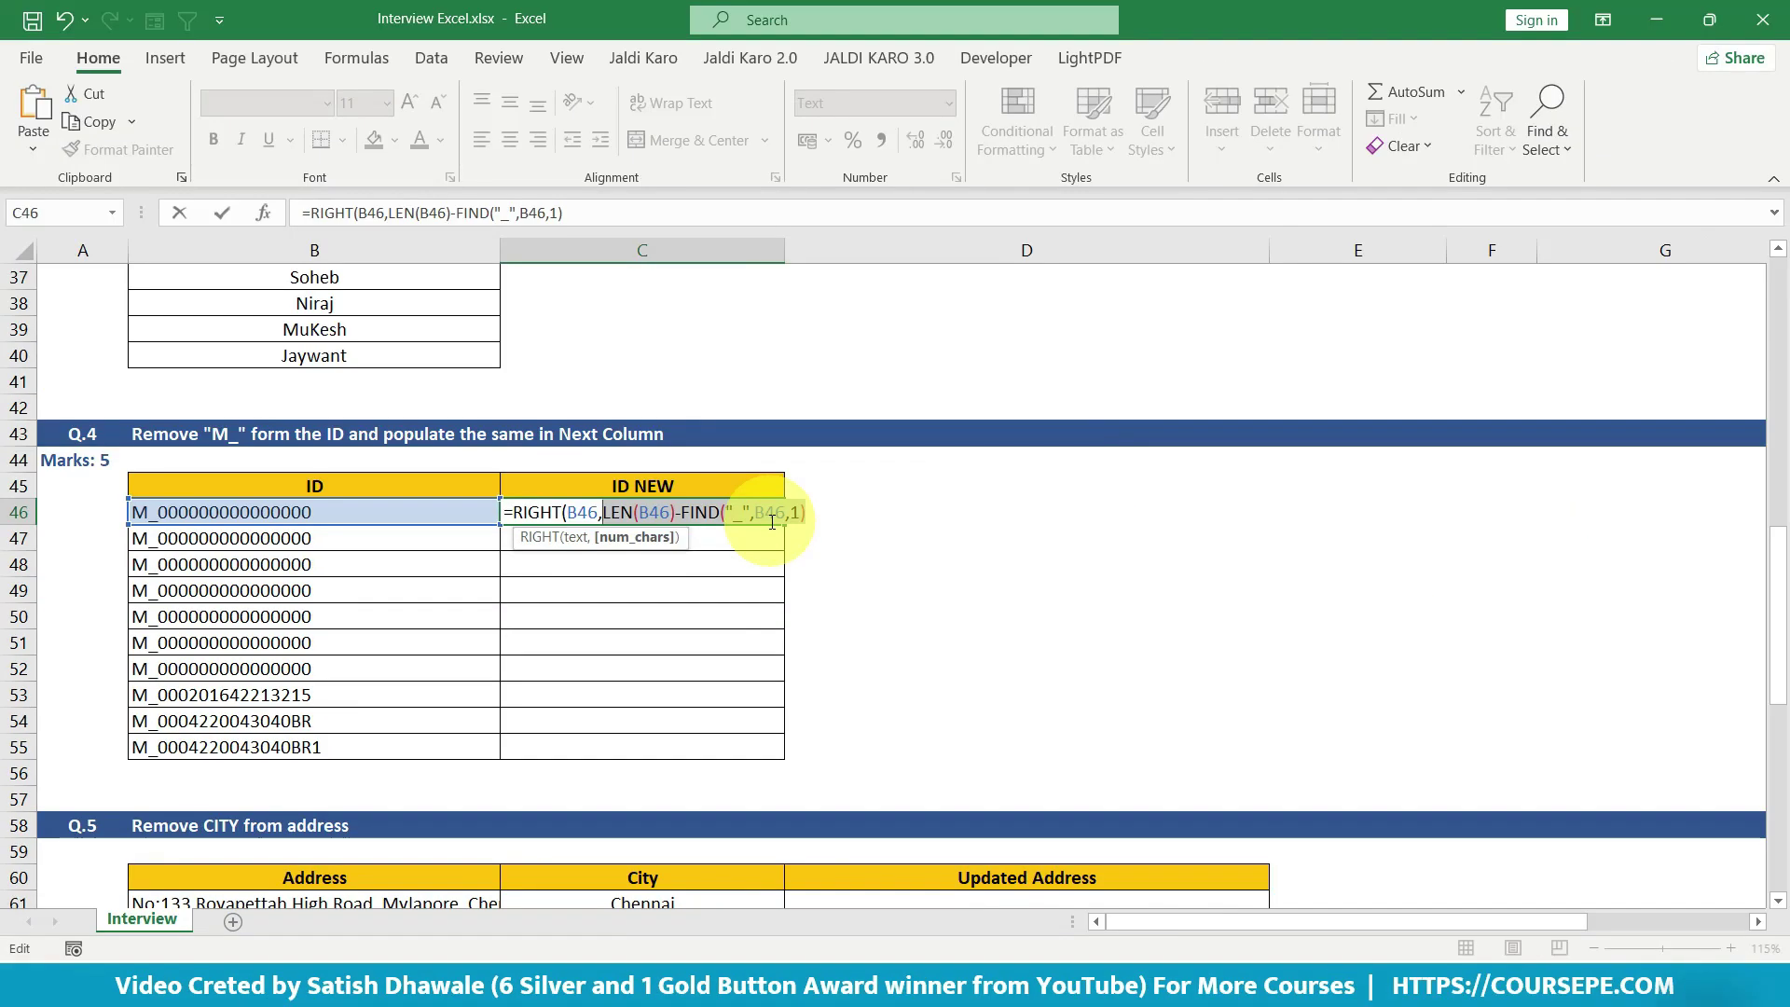
text(15)
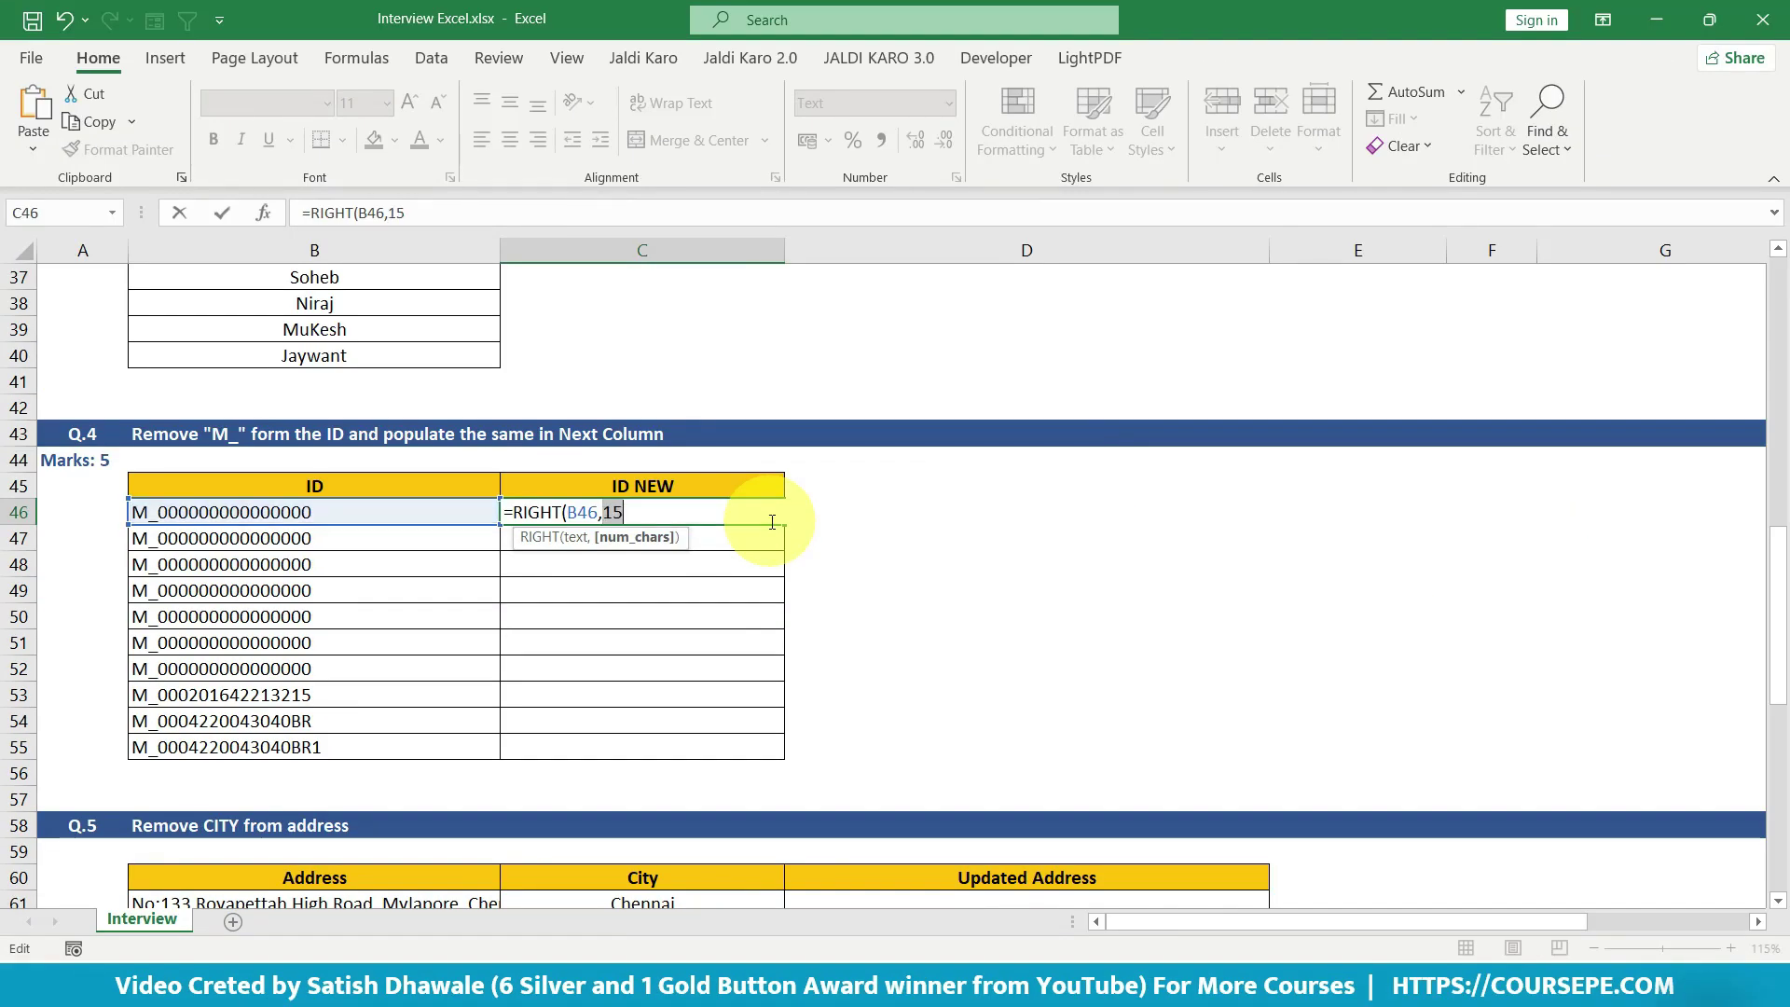
key(ctrl+z)
key(Return)
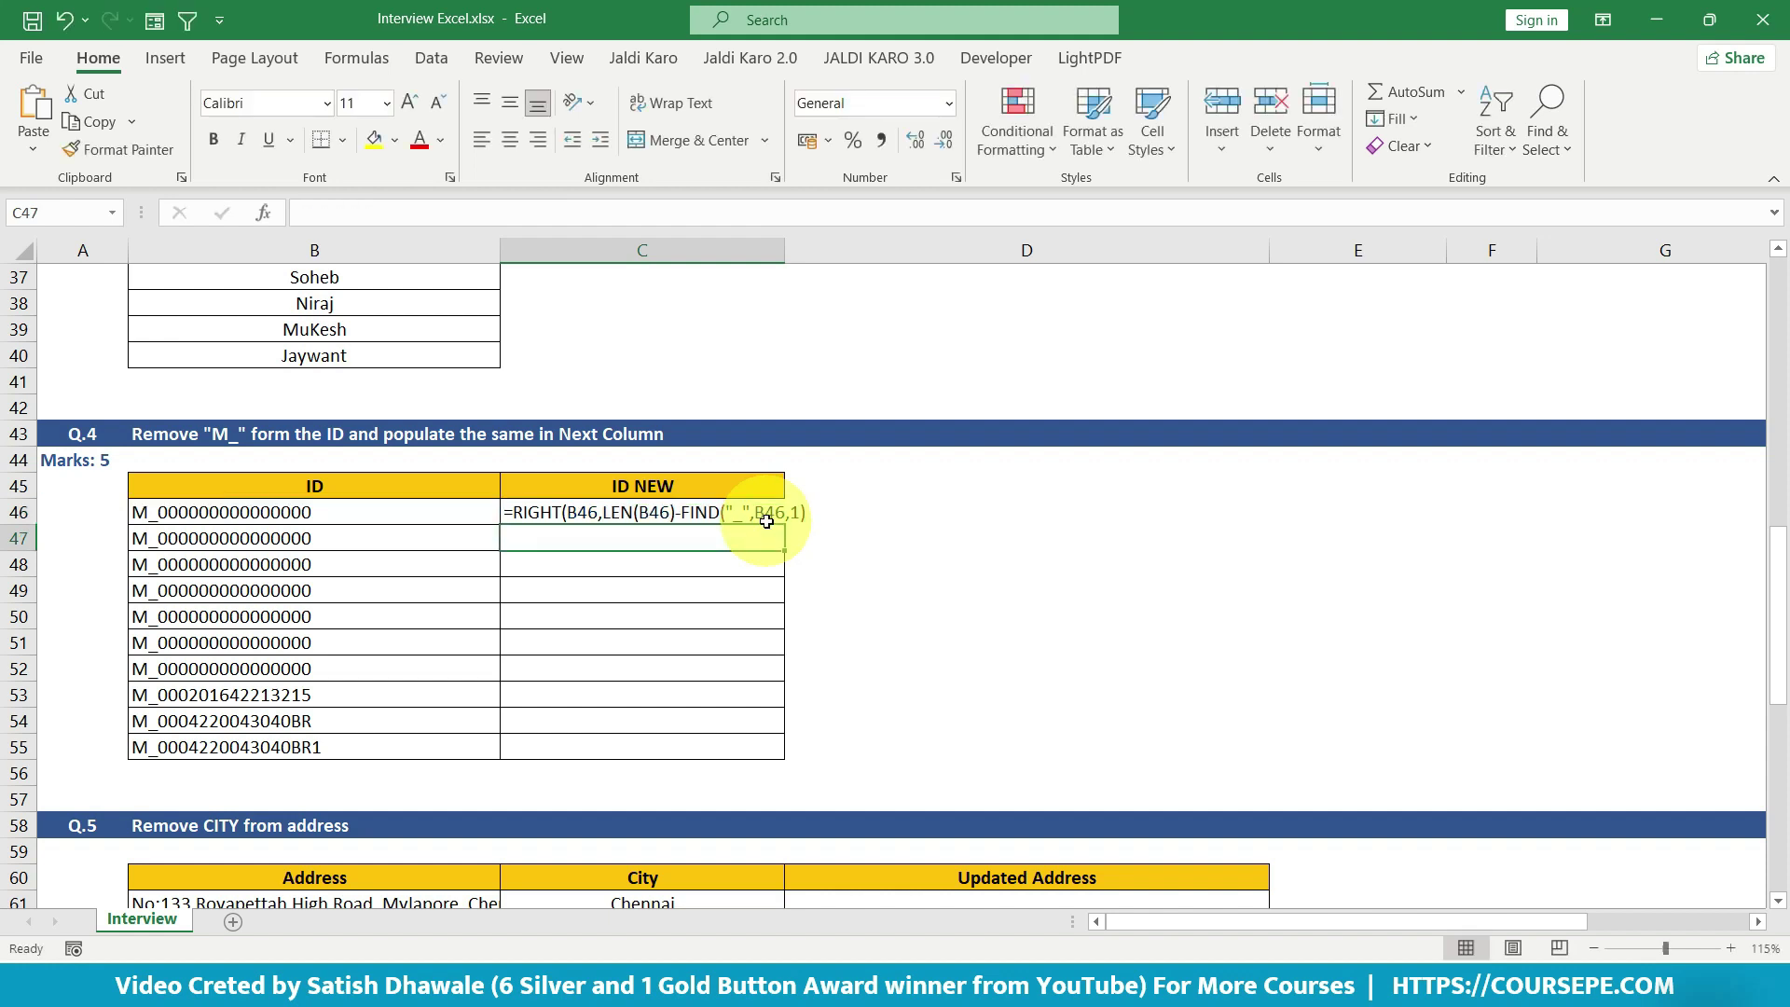
click(521, 511)
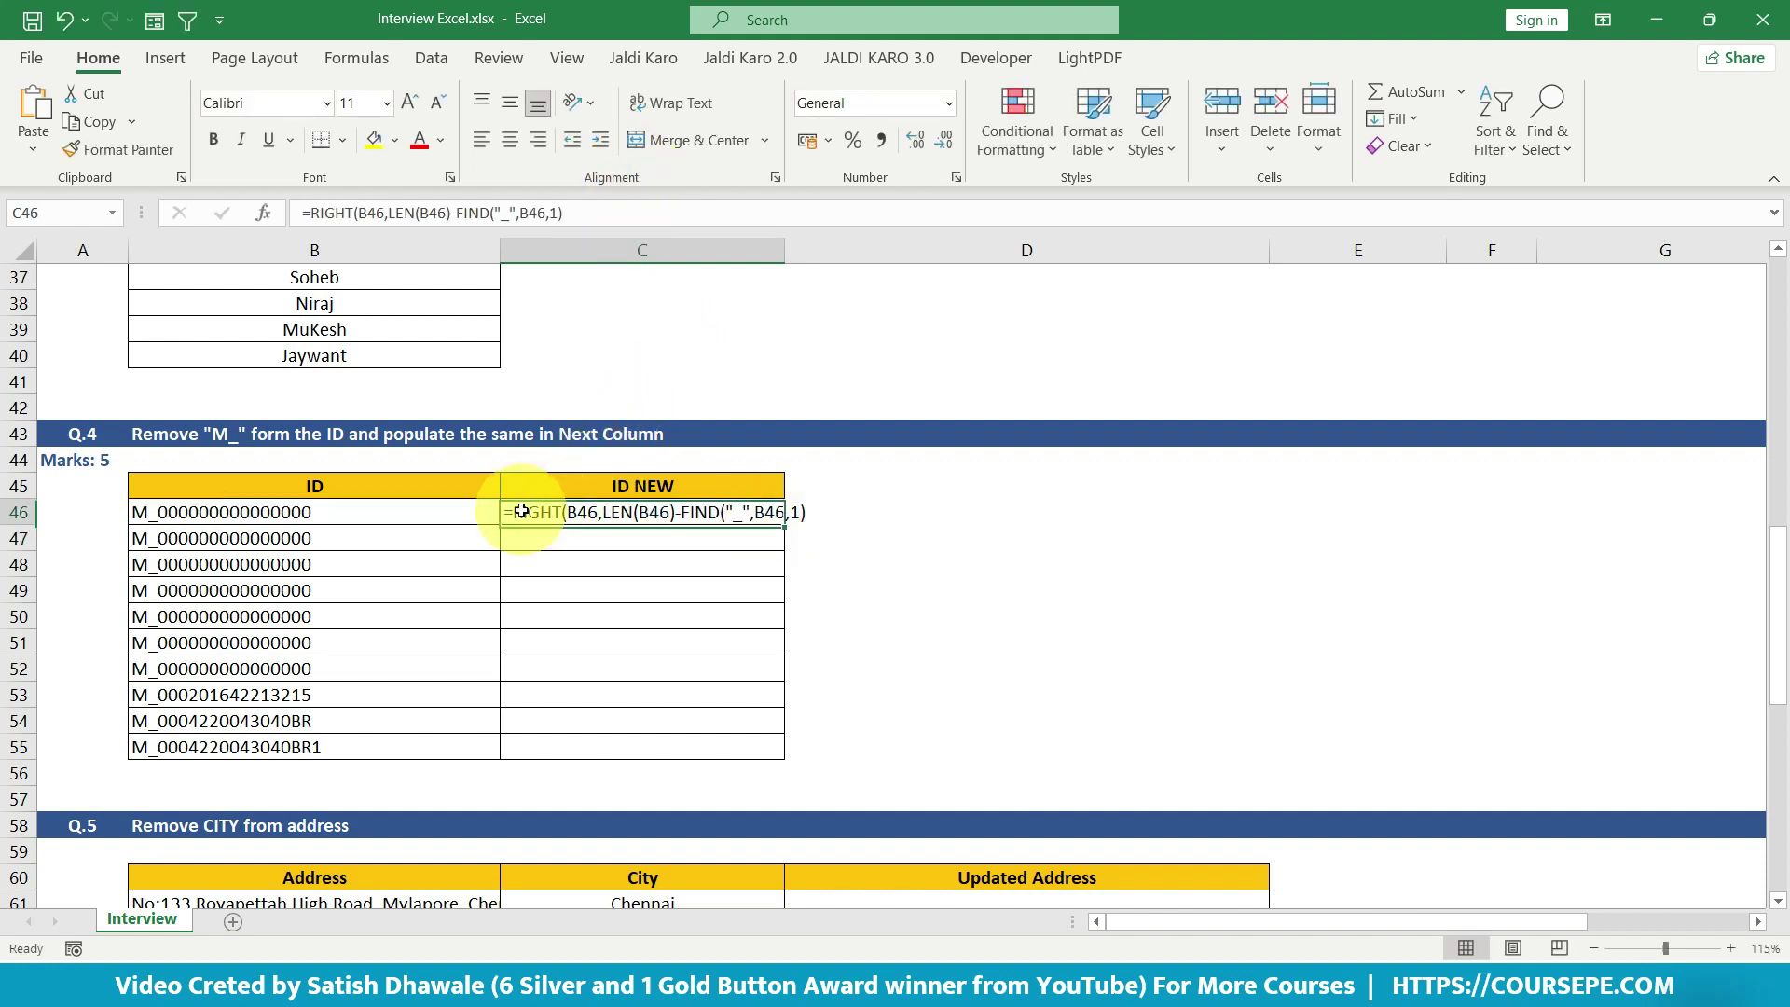
double_click(521, 510)
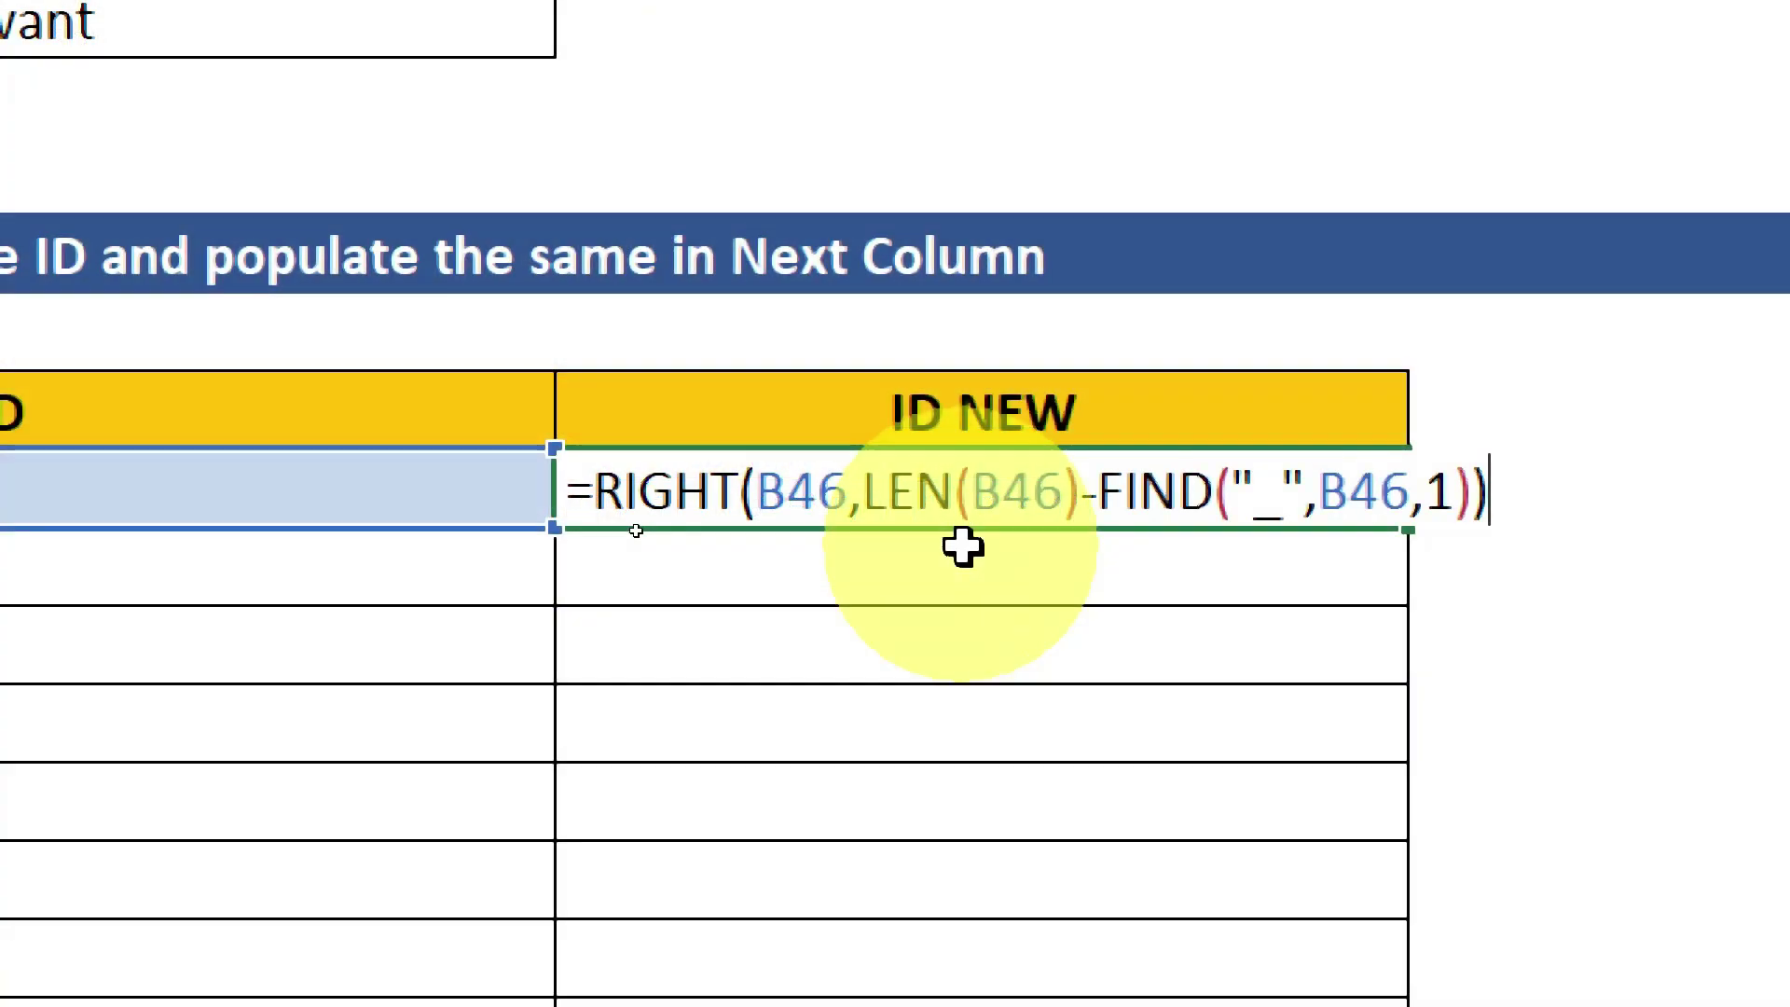
text())
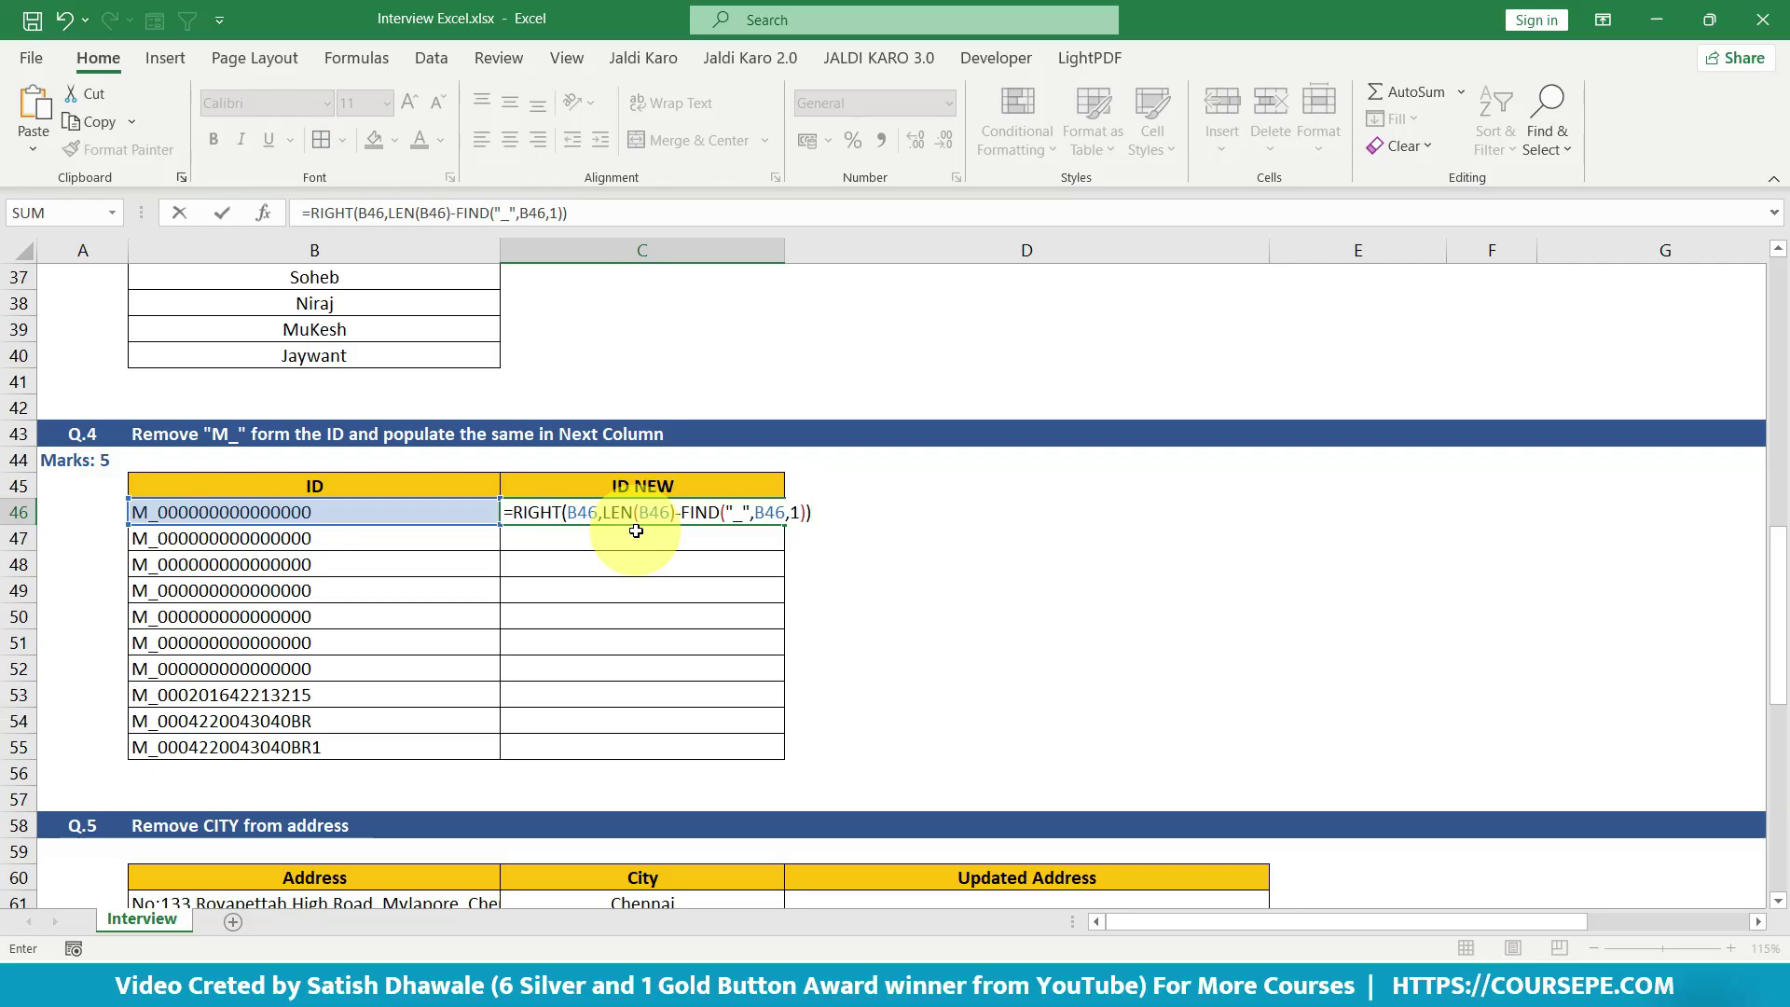
key(Return)
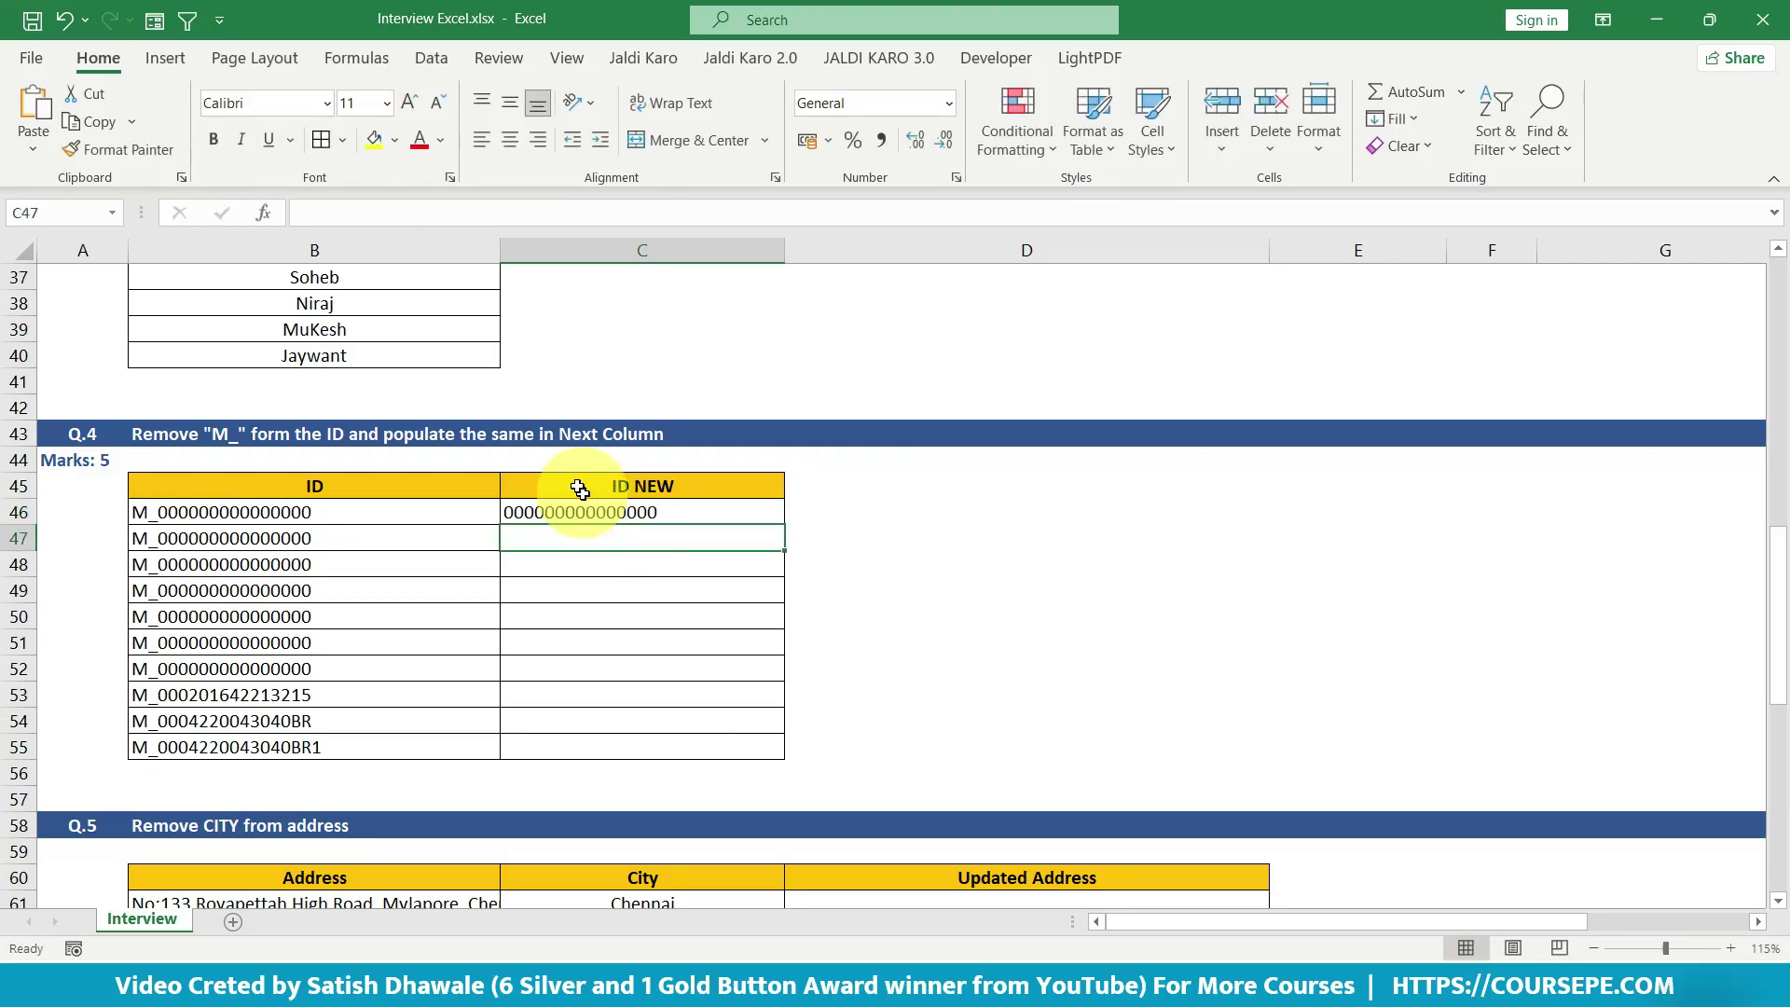
- Copy the C46 formula down through C55 so every ID loses its M_ prefix
click(605, 508)
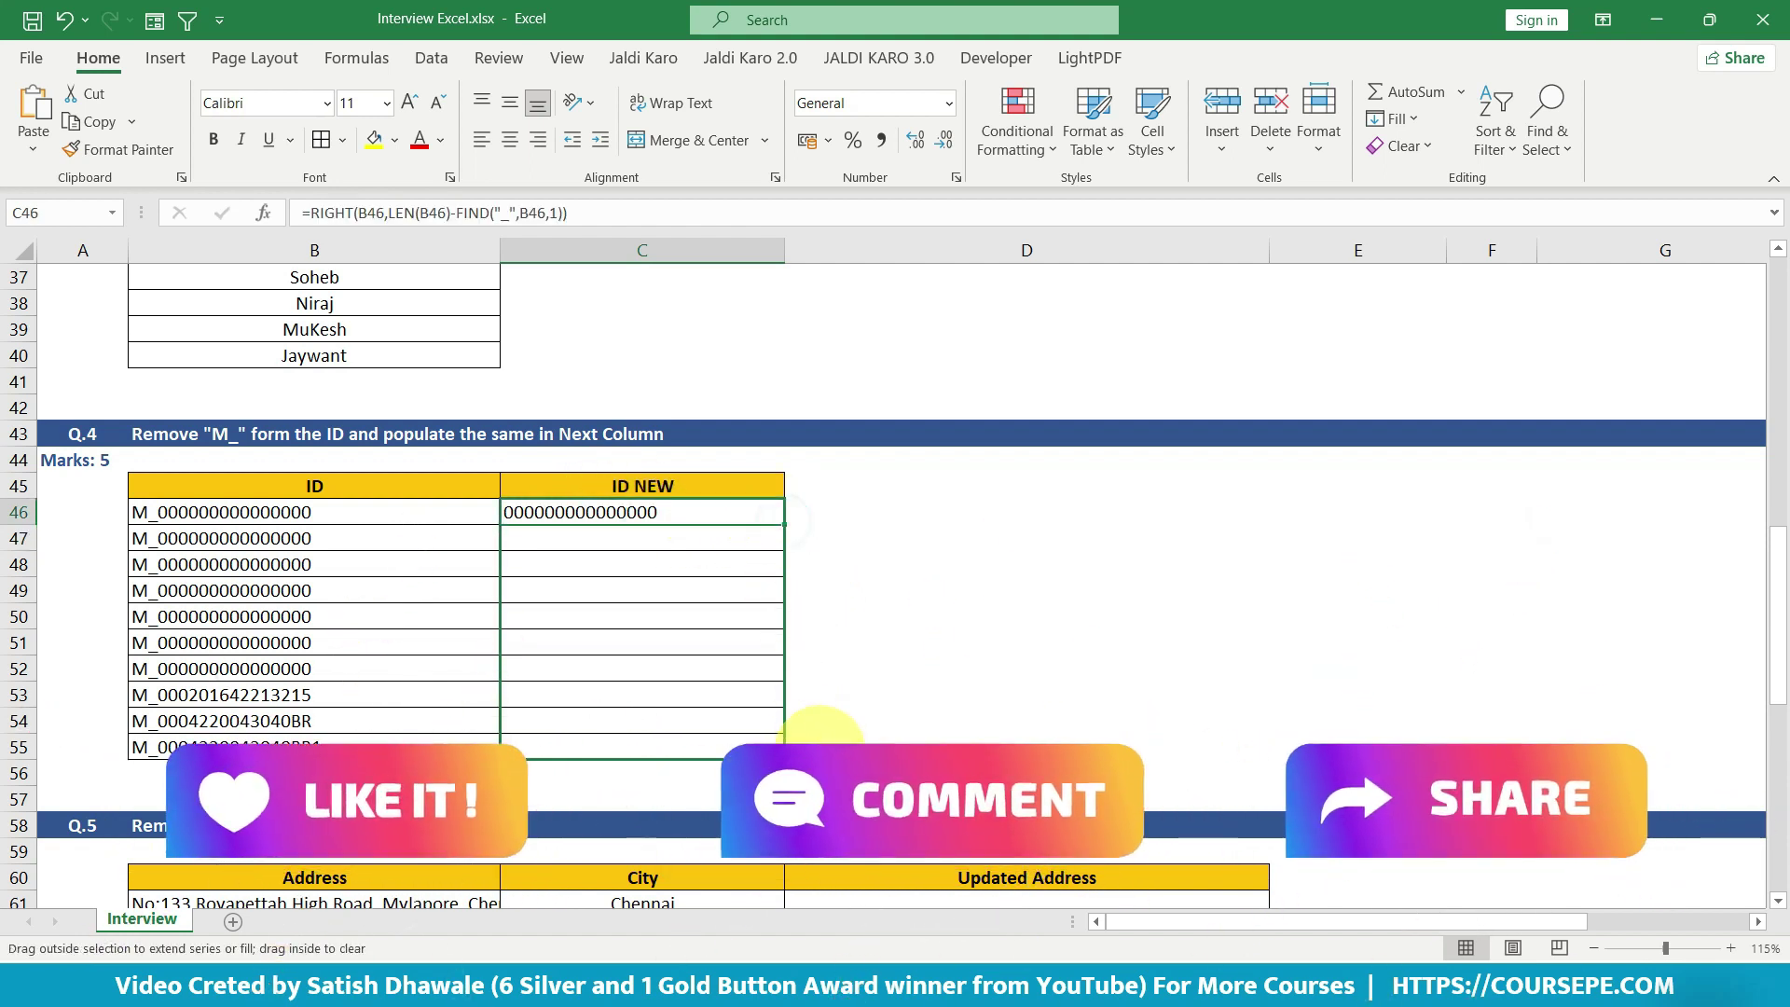
drag(786, 523, 786, 747)
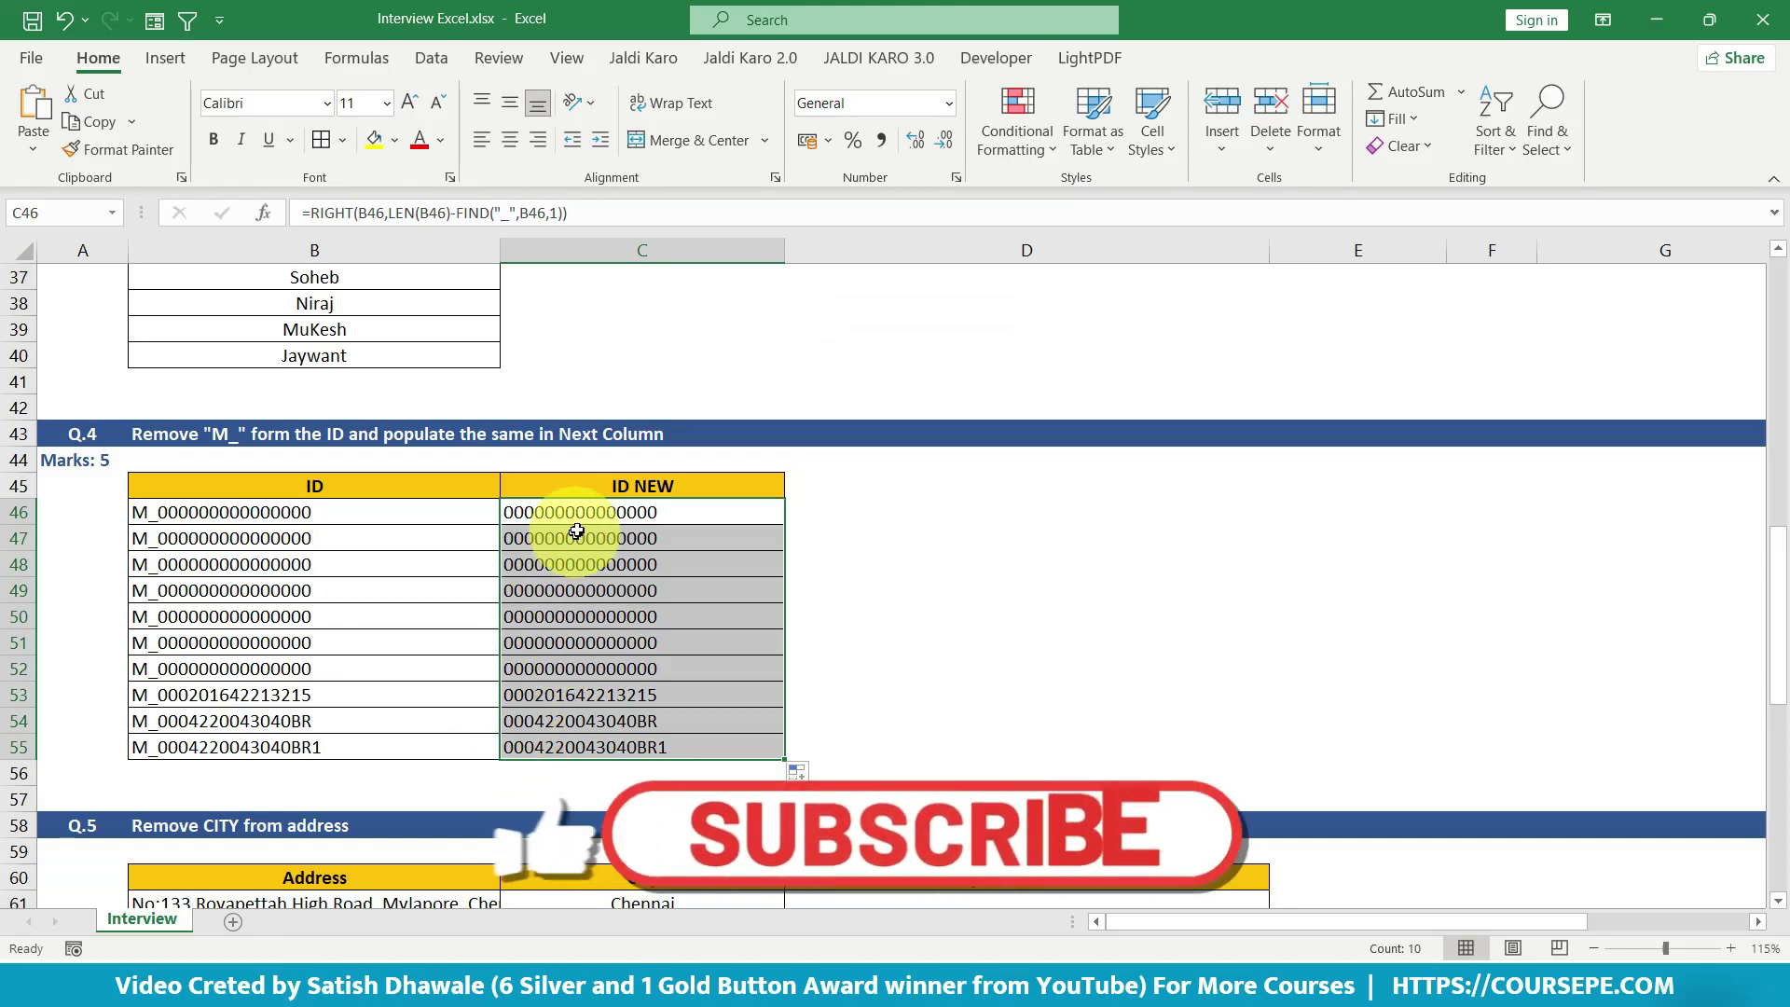
double_click(572, 508)
key(Escape)
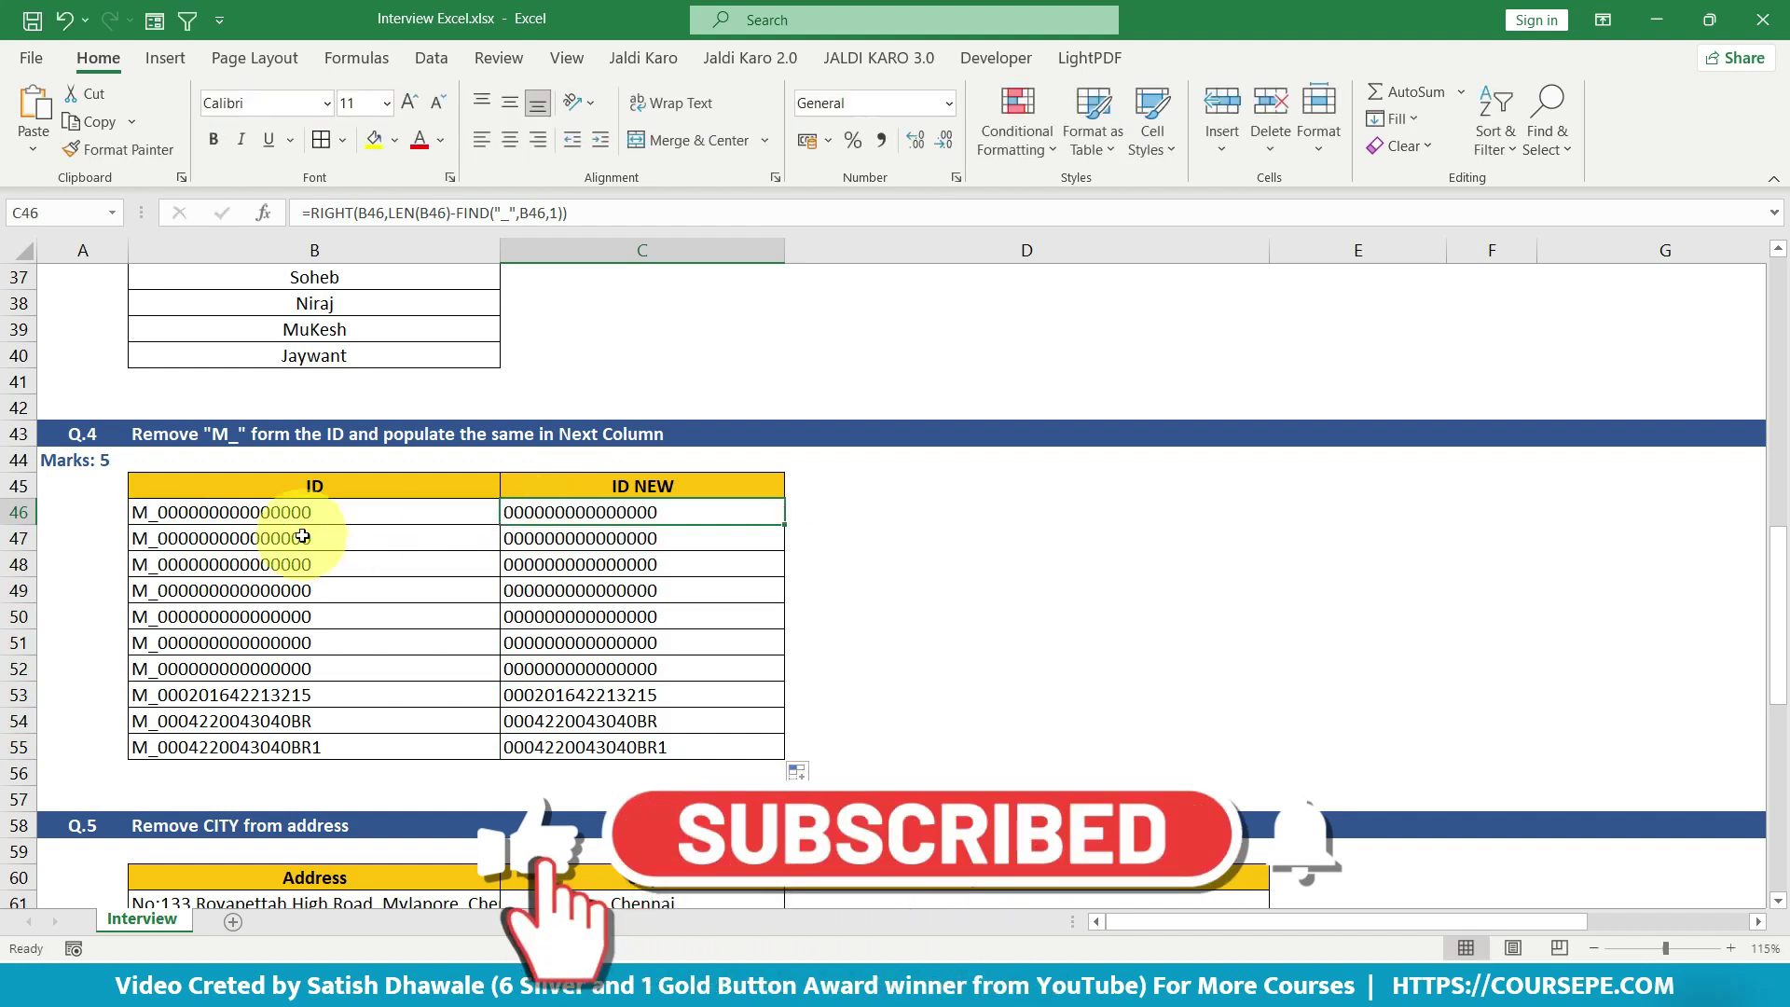
drag(583, 512, 583, 747)
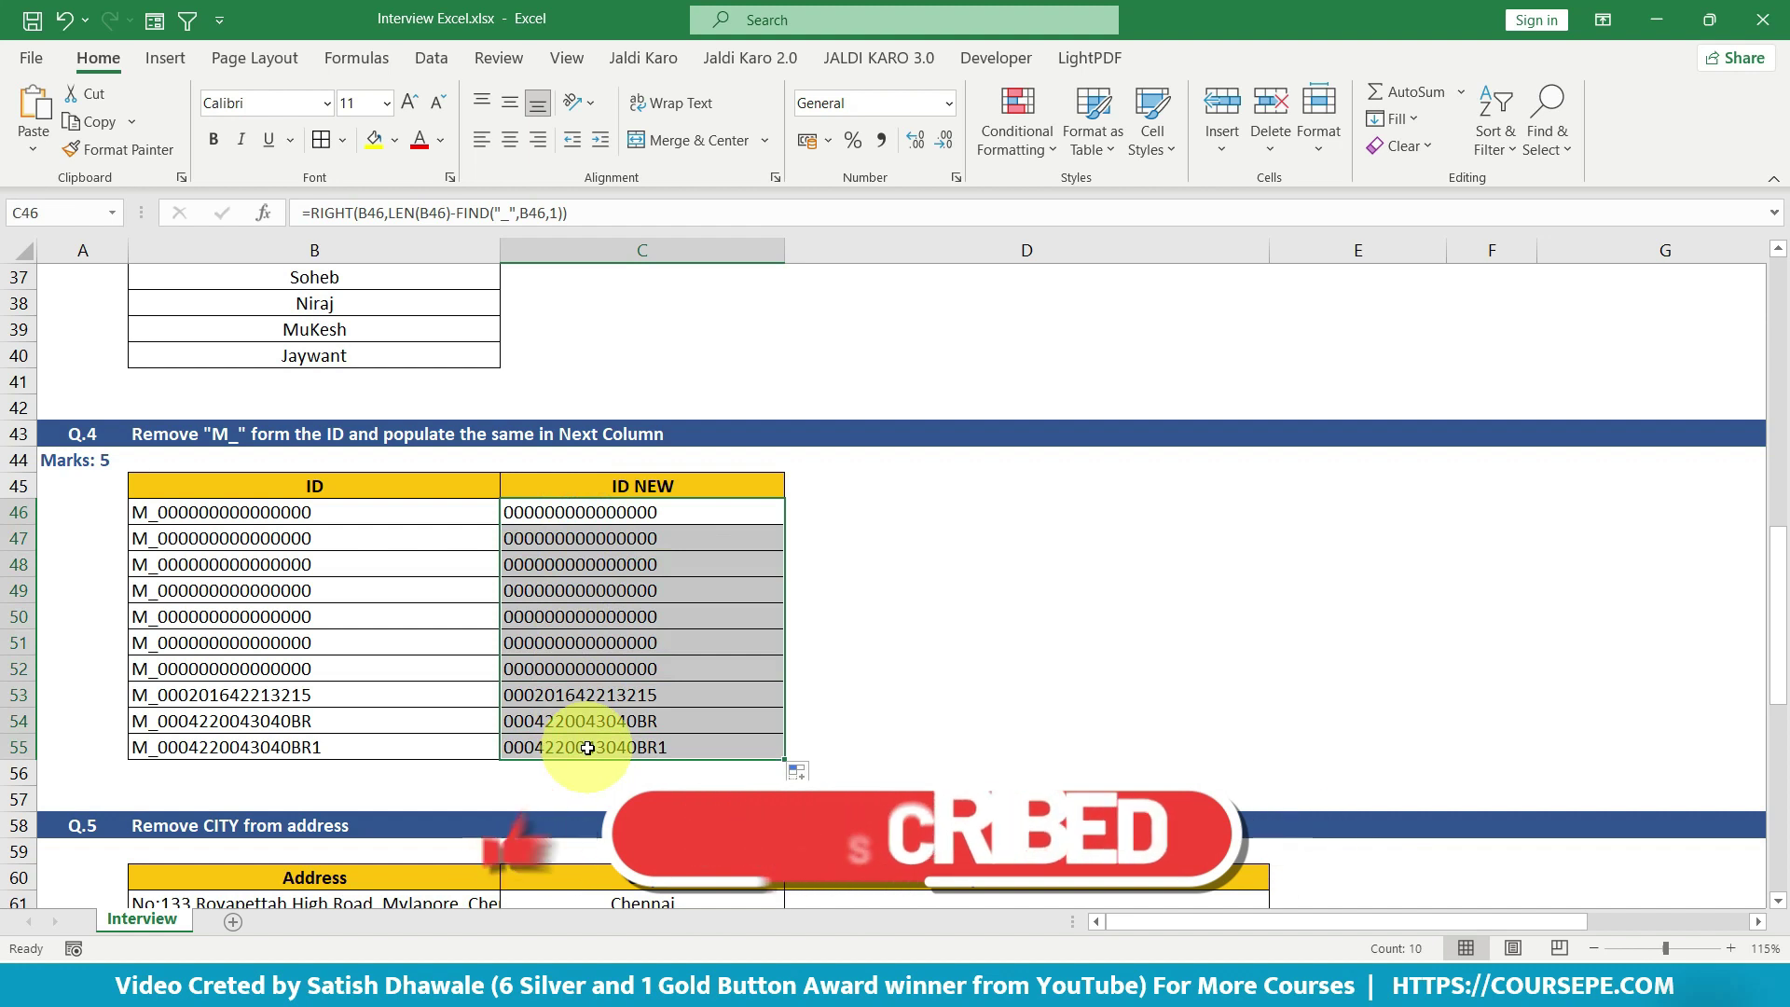
- Remove the trailing 1 from the last ID in B55 so it ends in BR, then scroll to Q.5
double_click(347, 739)
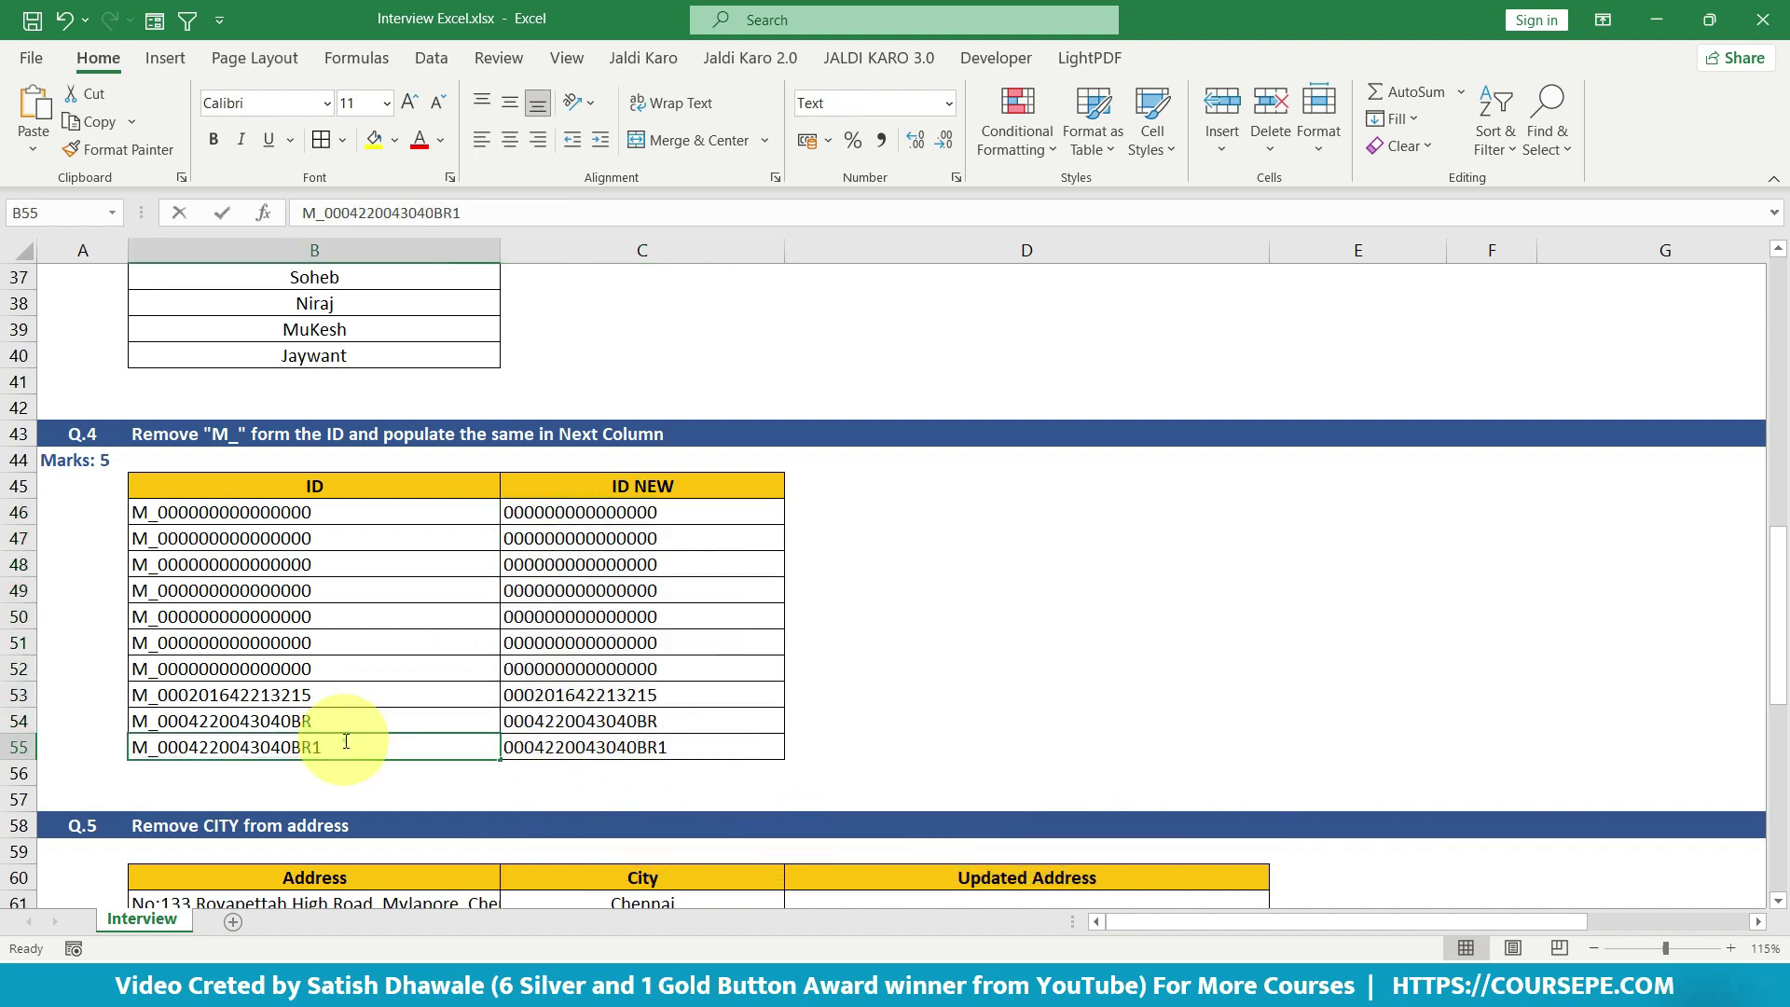
click(398, 705)
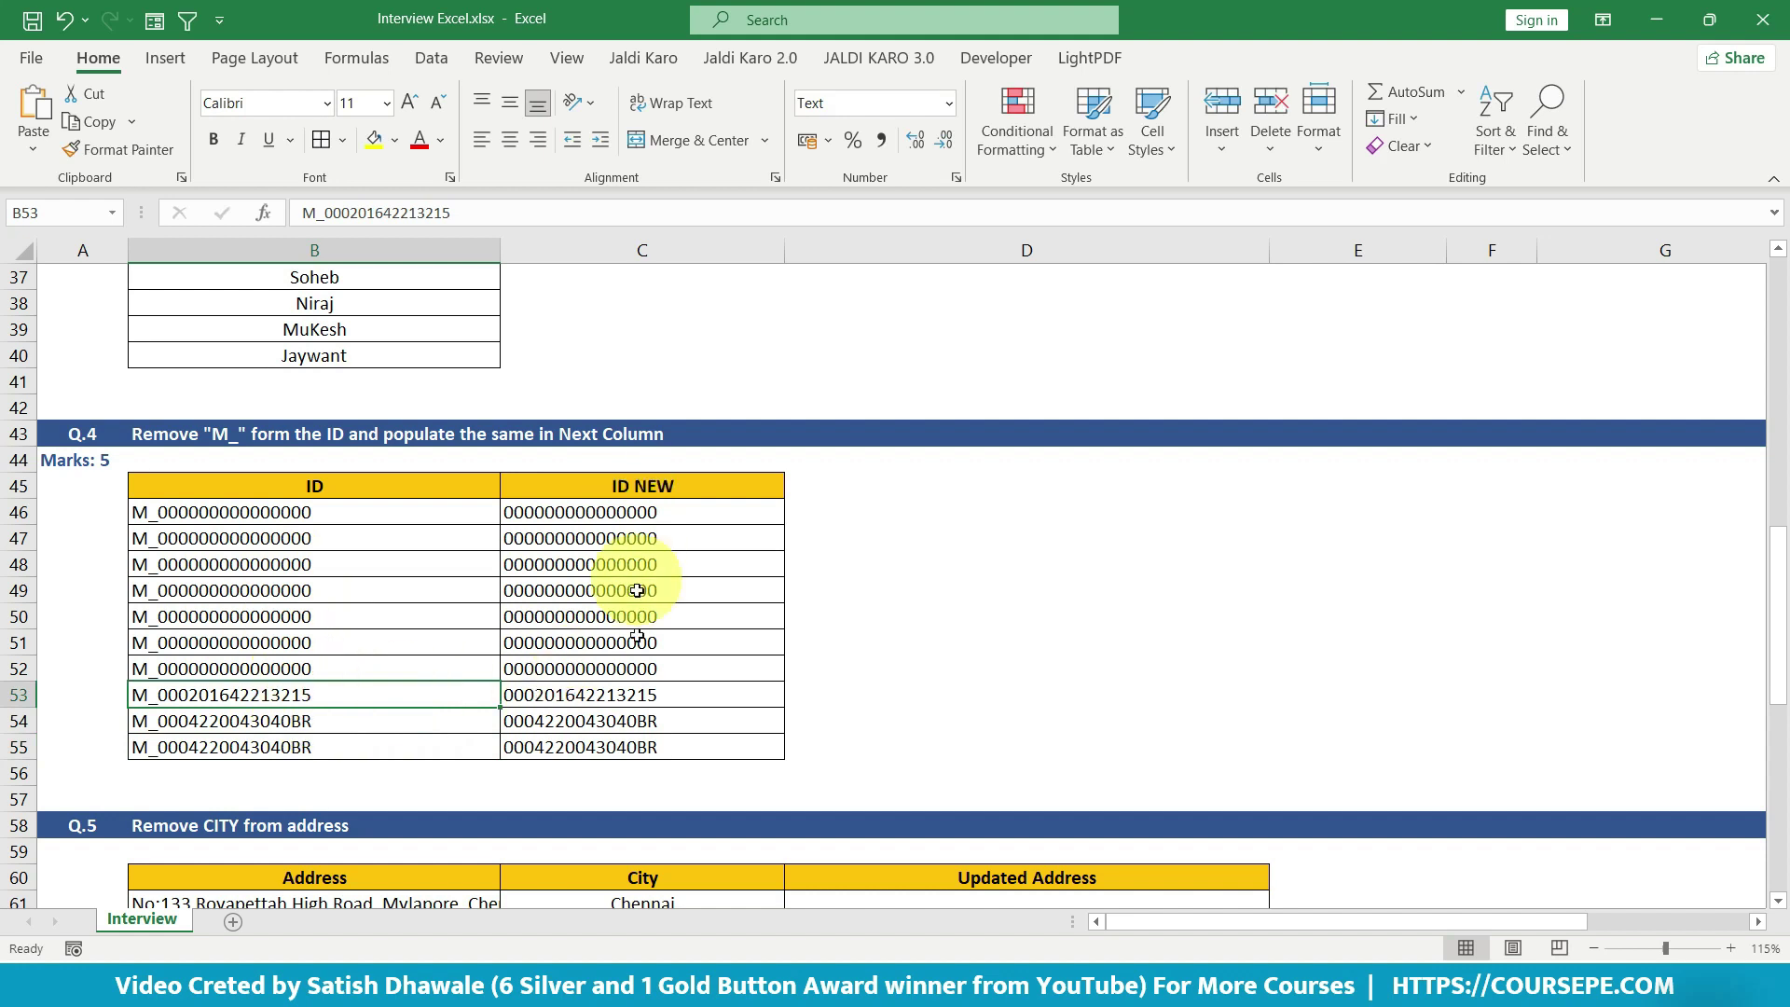
click(619, 507)
double_click(618, 507)
key(Escape)
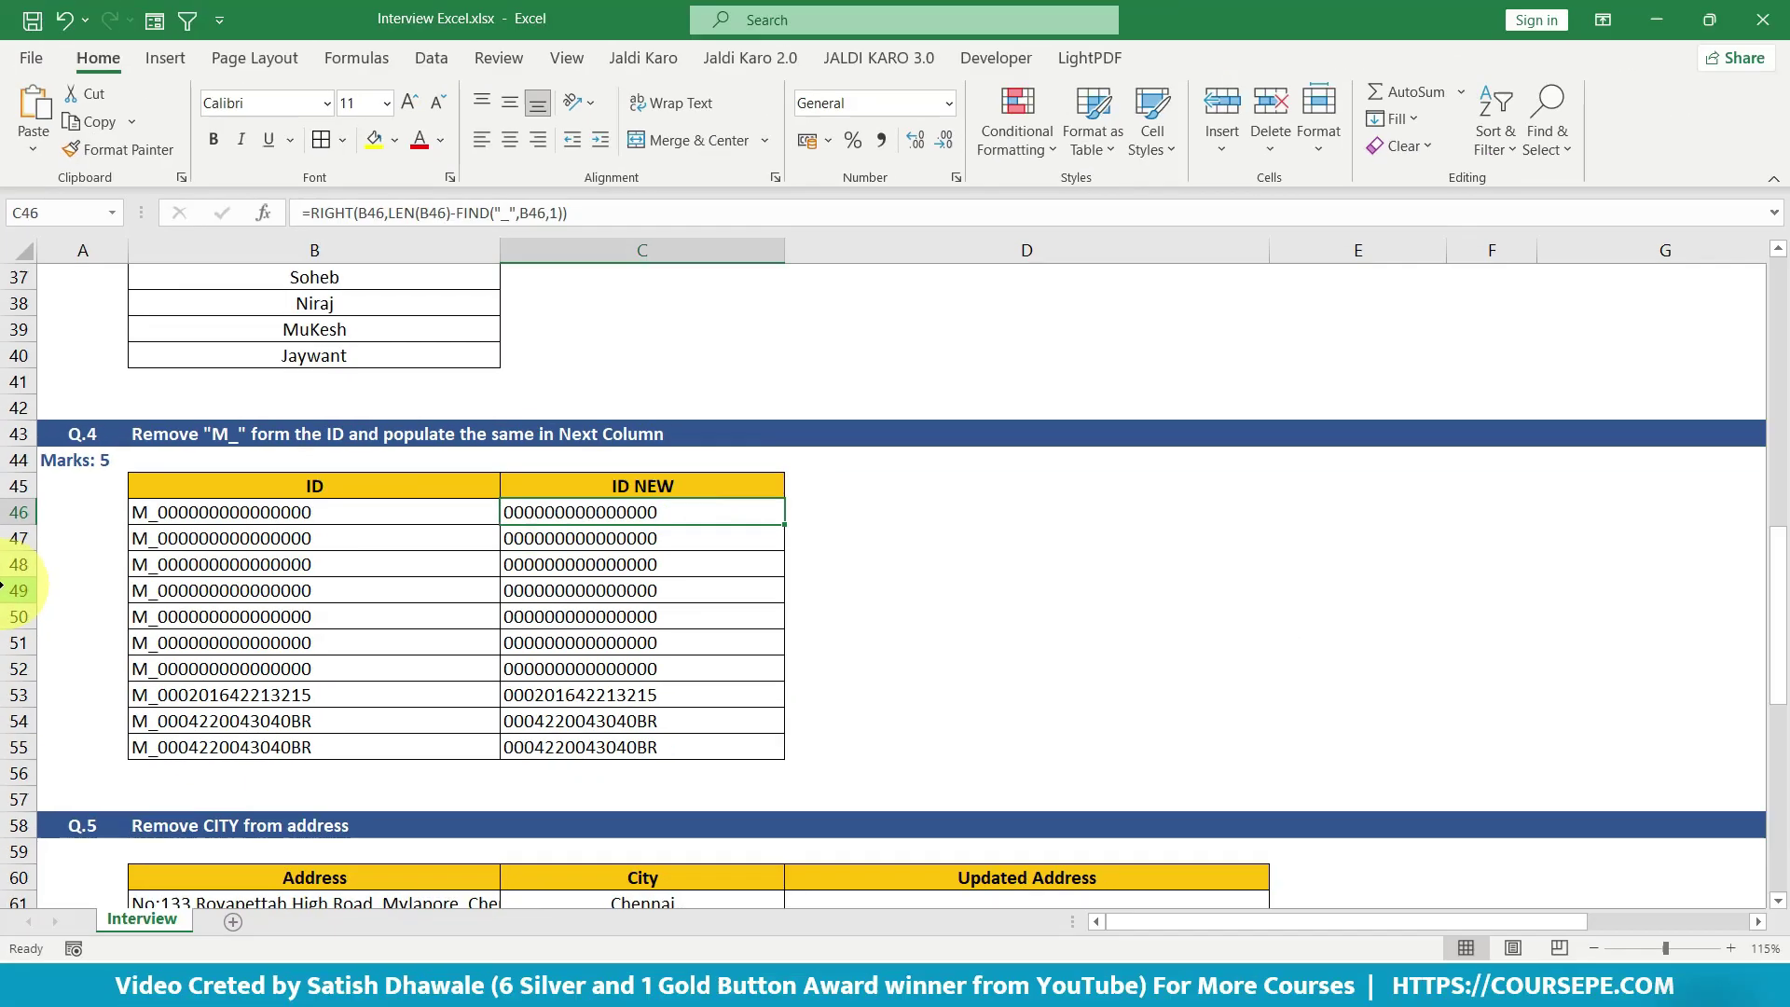
scroll(139, 690, down, 2)
scroll(186, 755, down, 1)
scroll(219, 750, down, 1)
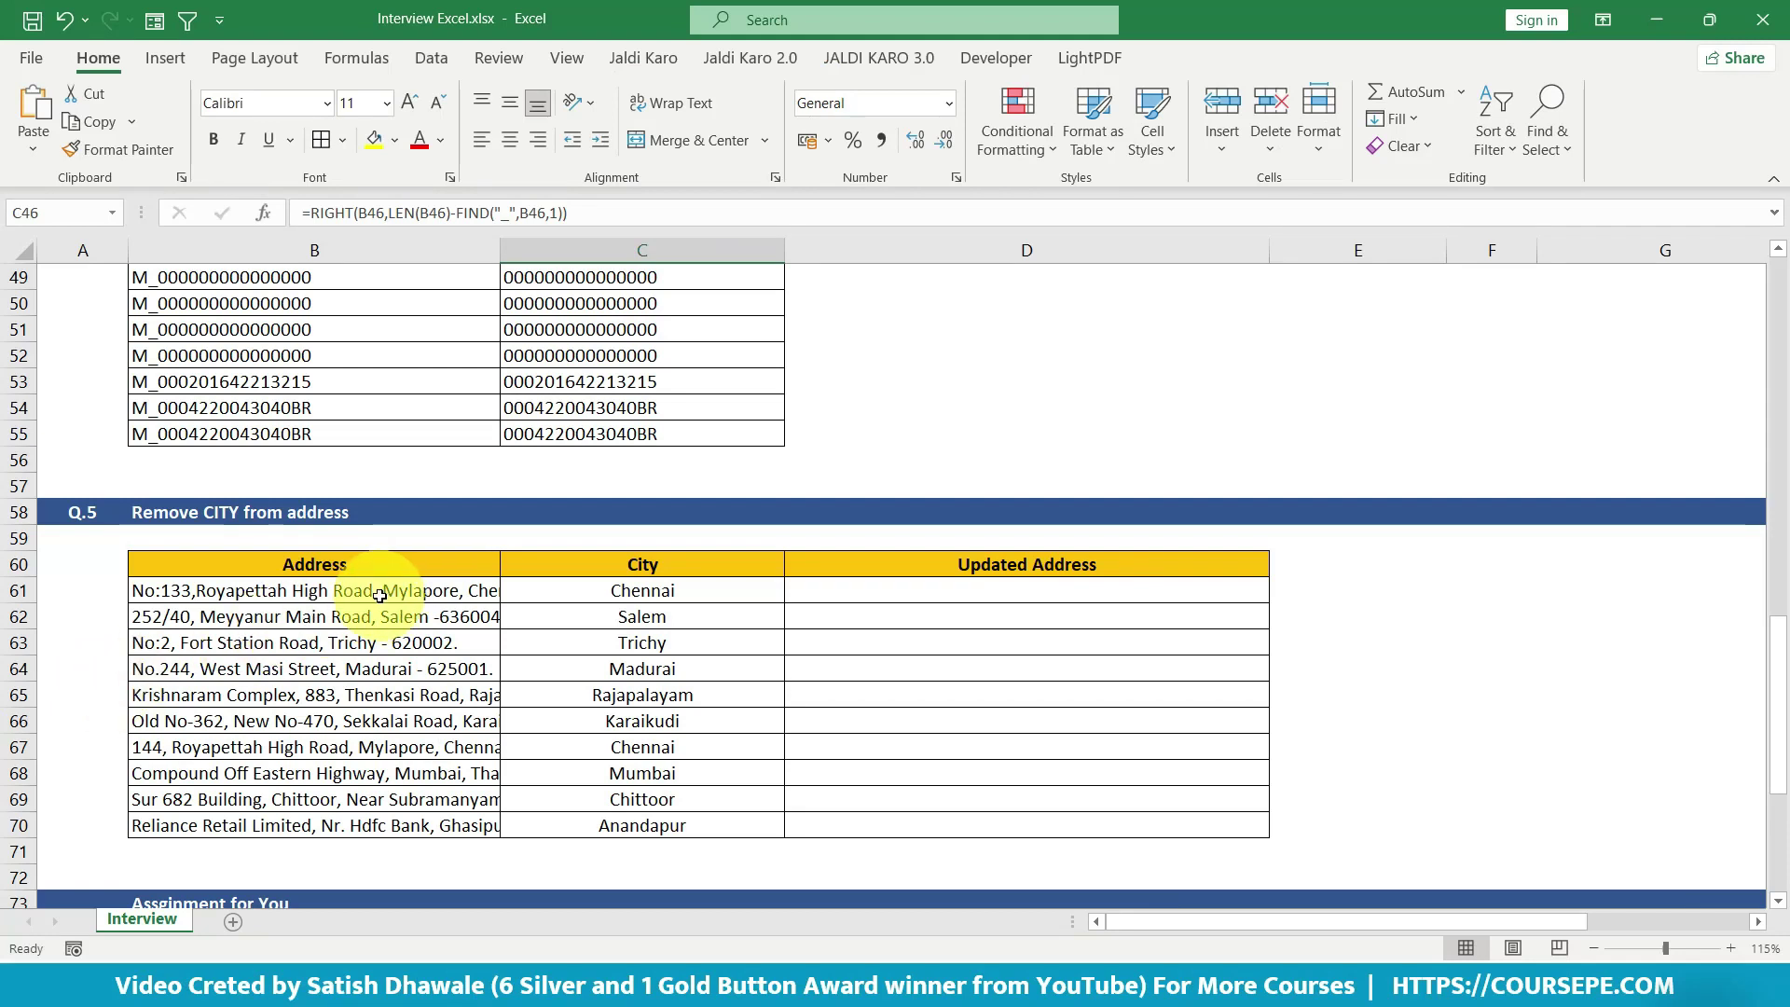
click(363, 590)
click(808, 600)
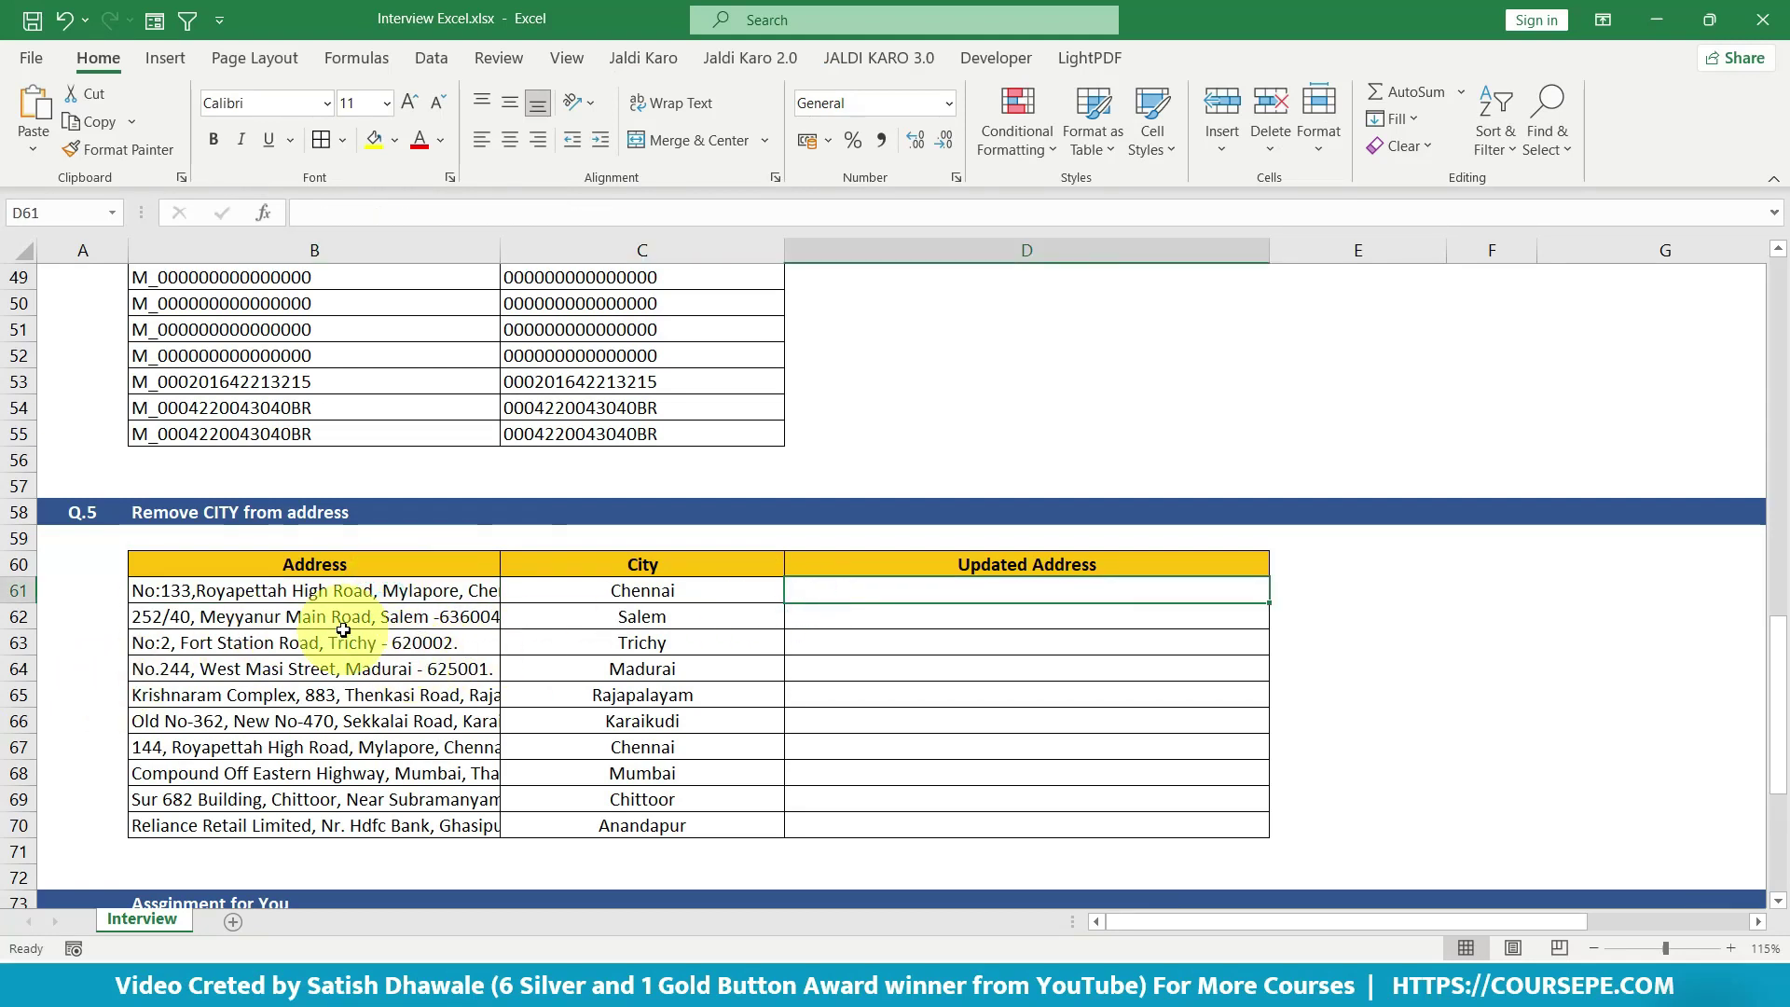
double_click(289, 593)
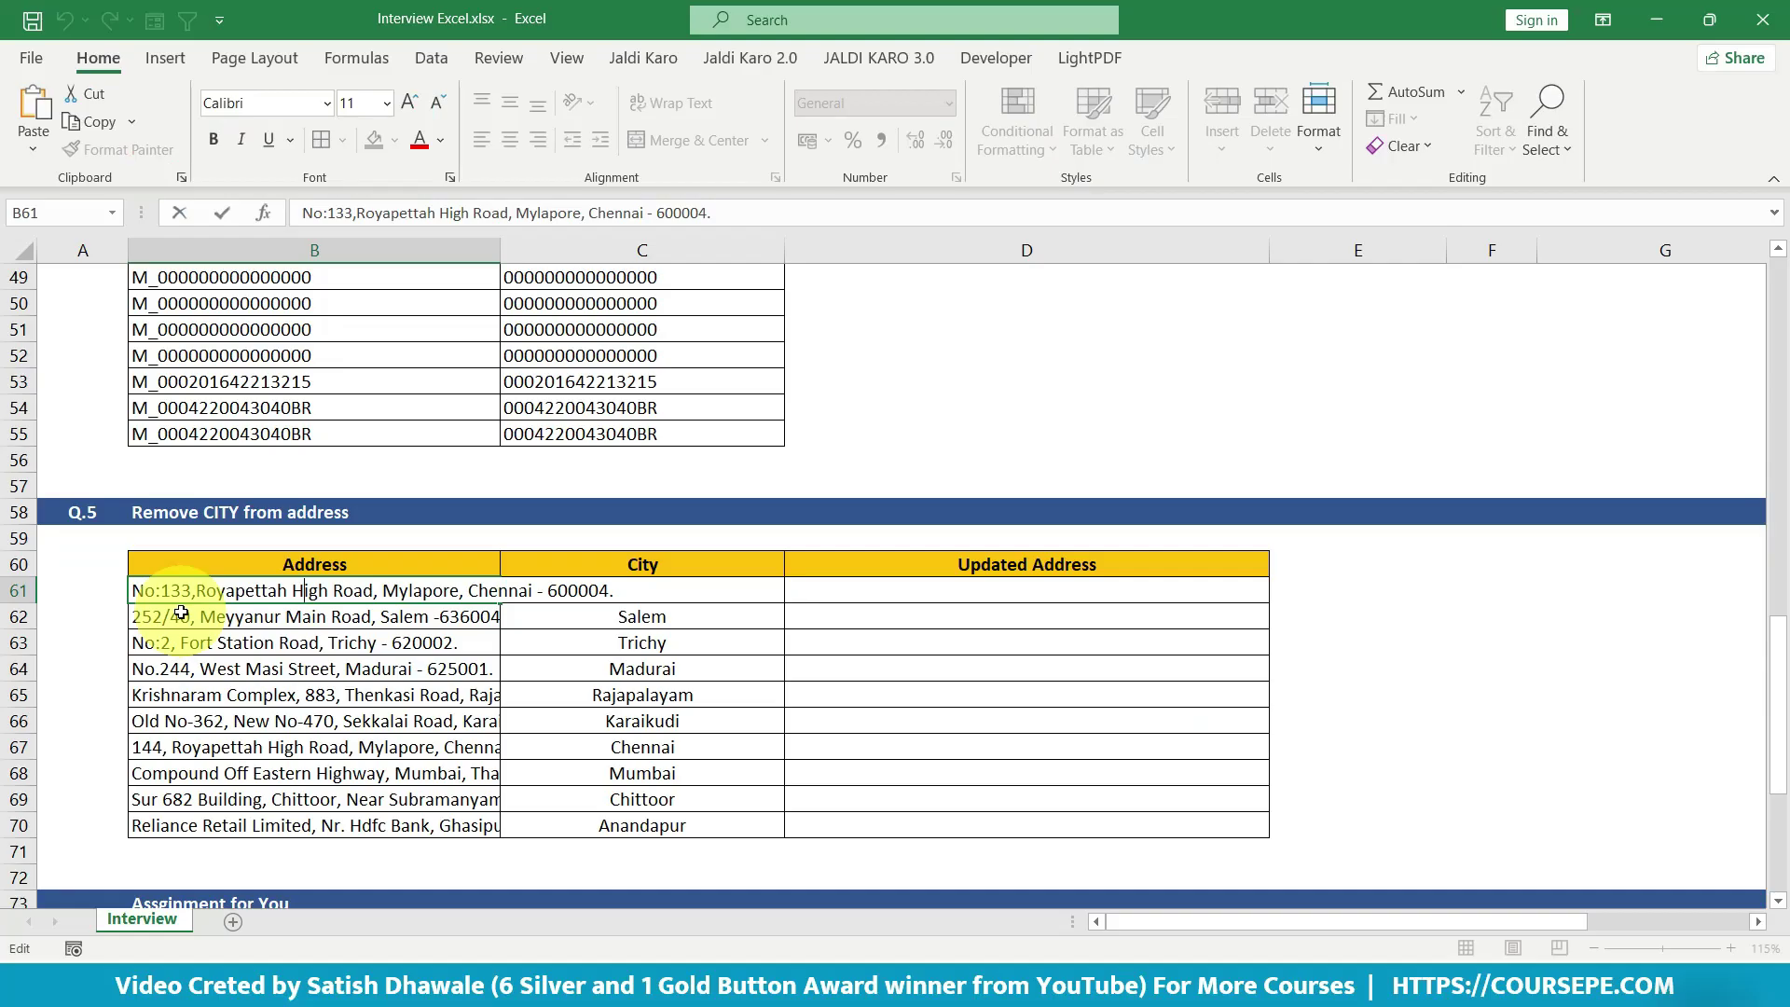
key(Escape)
key(ctrl+Down)
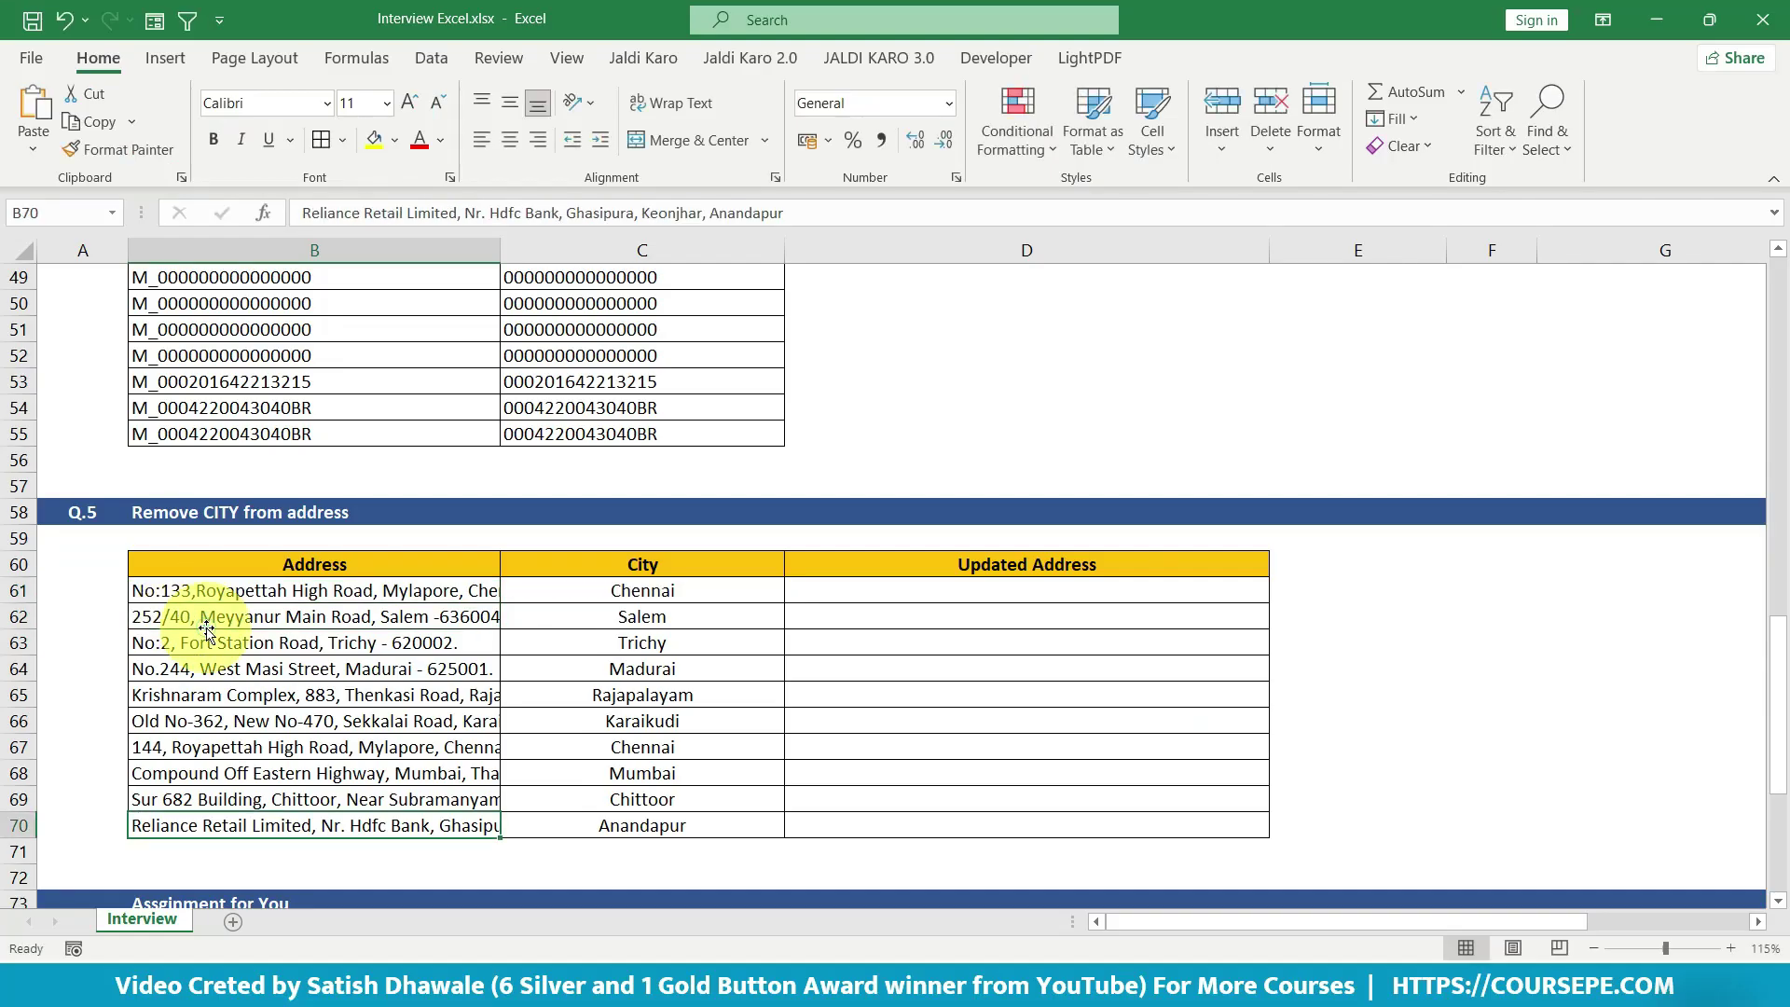
double_click(206, 618)
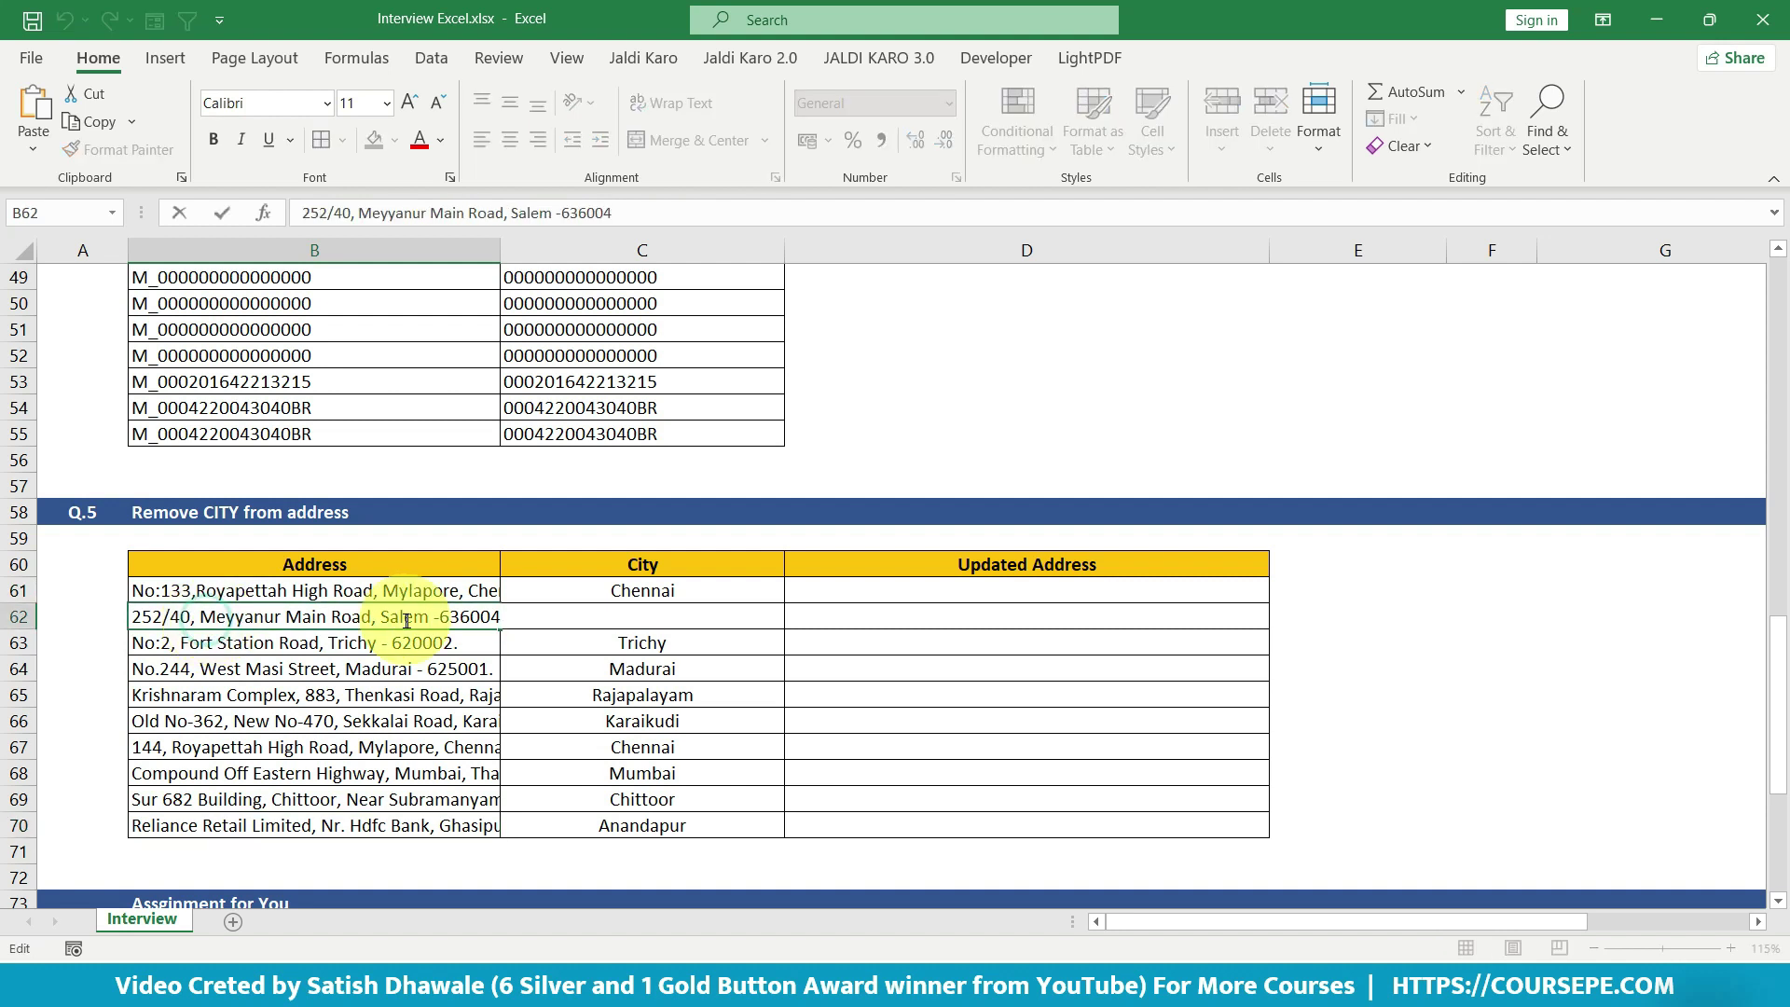
key(Escape)
click(353, 641)
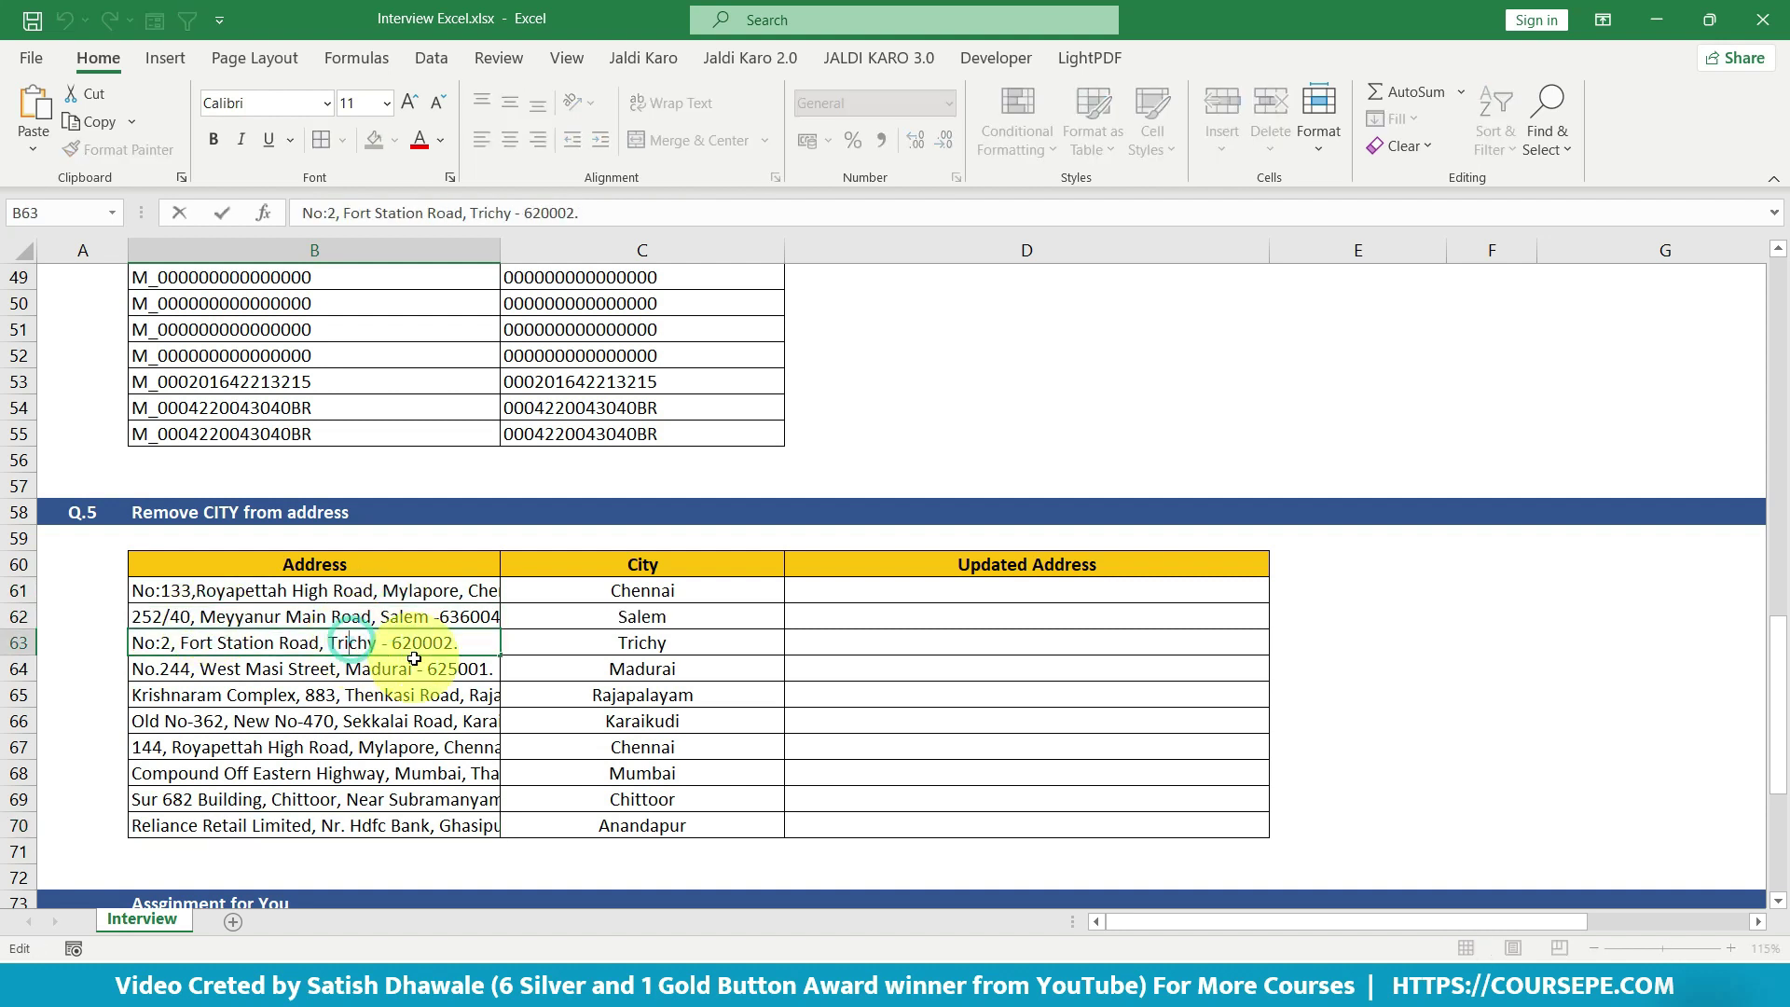
drag(657, 606, 660, 804)
drag(401, 617, 395, 811)
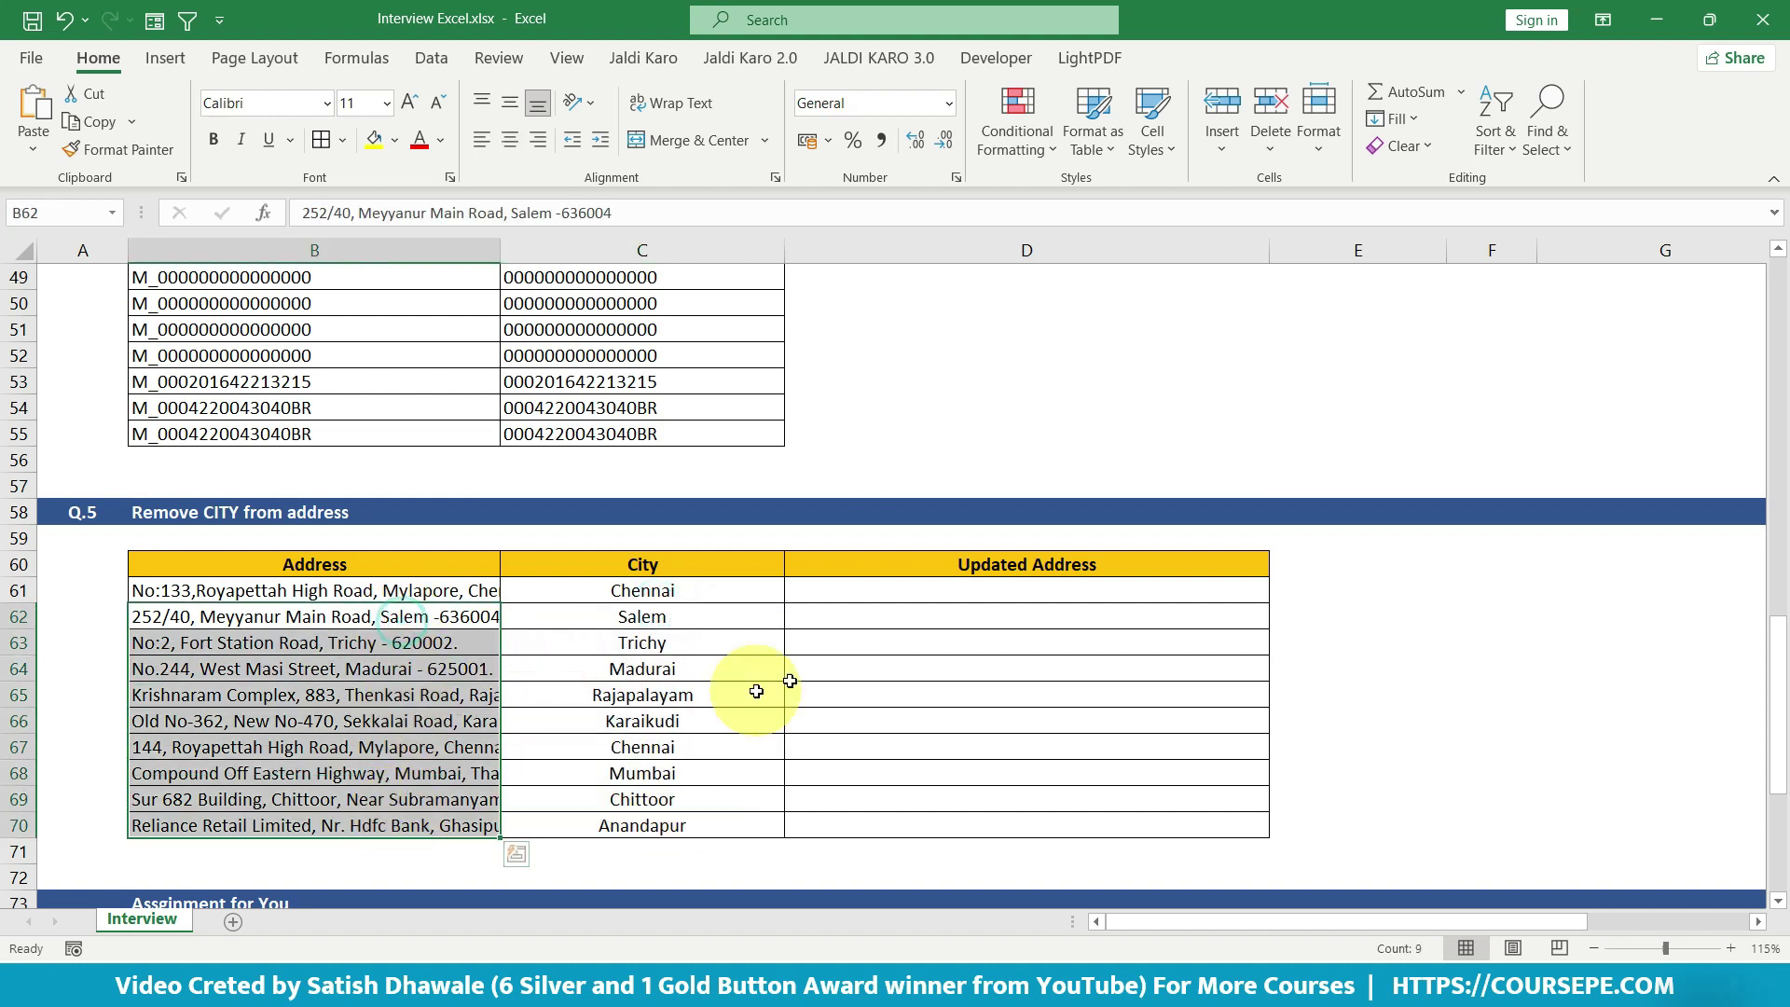
click(890, 611)
click(889, 591)
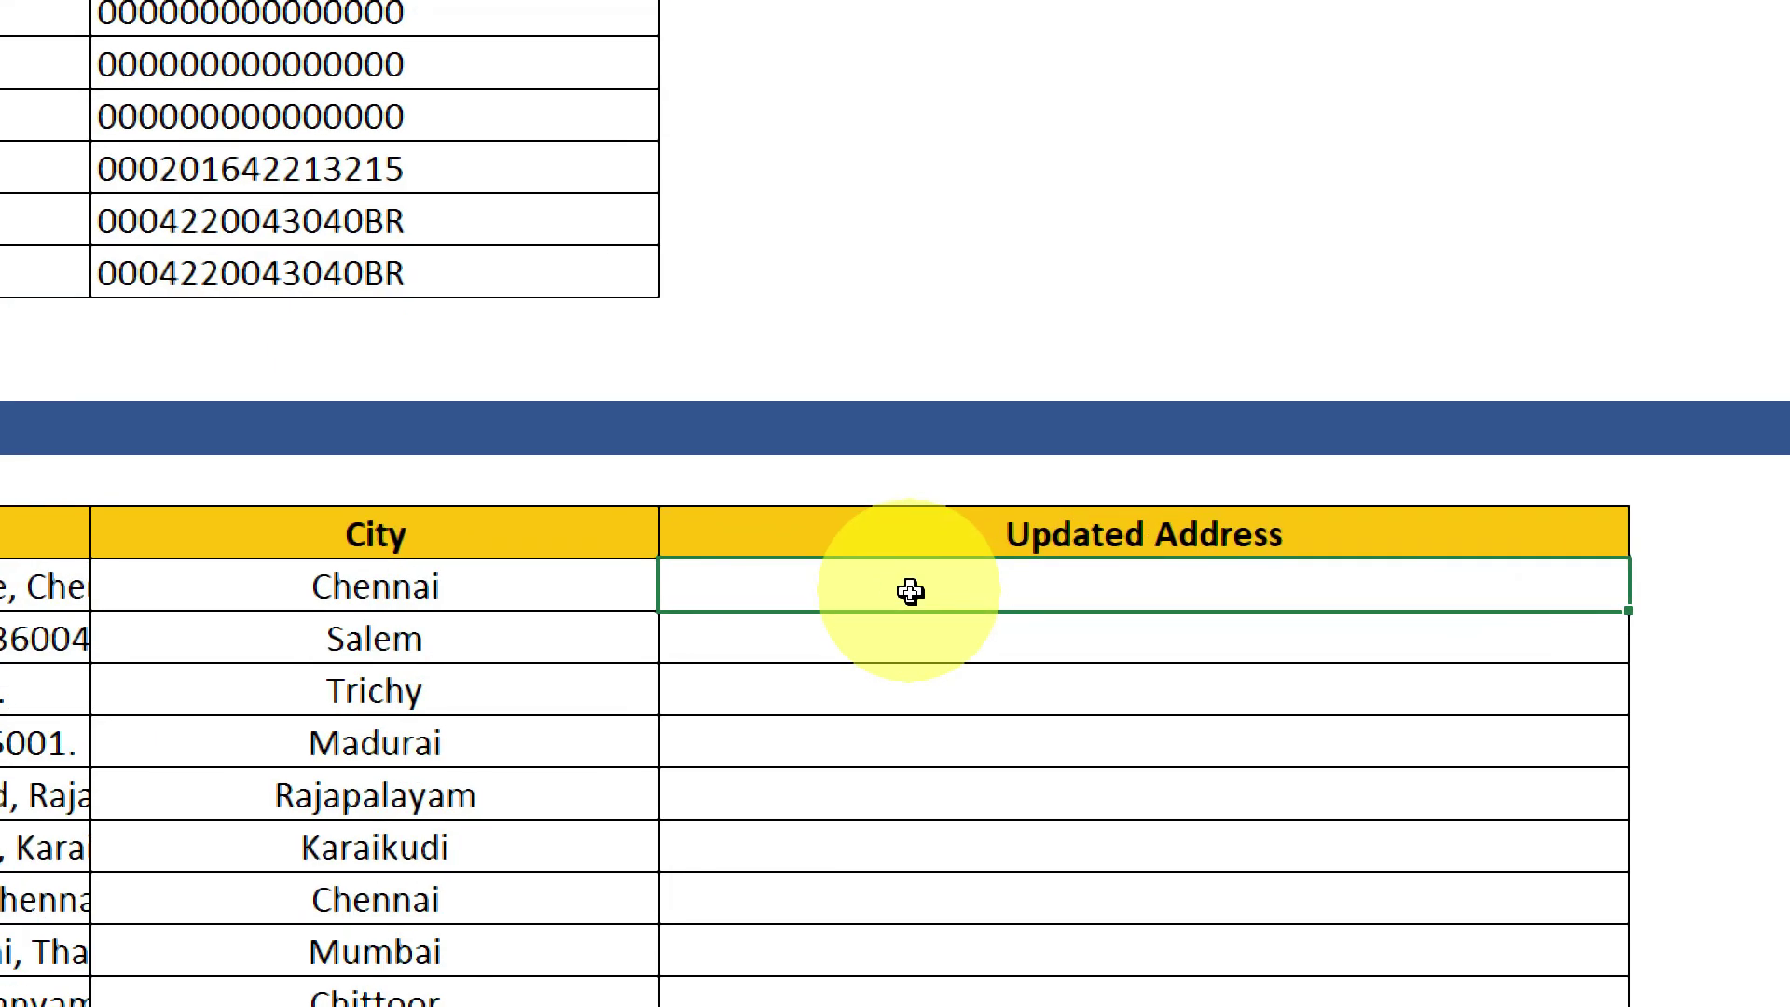
- Enter =SUBSTITUTE(B61,C61,"",1) in D61 to strip Chennai from the first address
double_click(911, 591)
text(sub)
key(Tab)
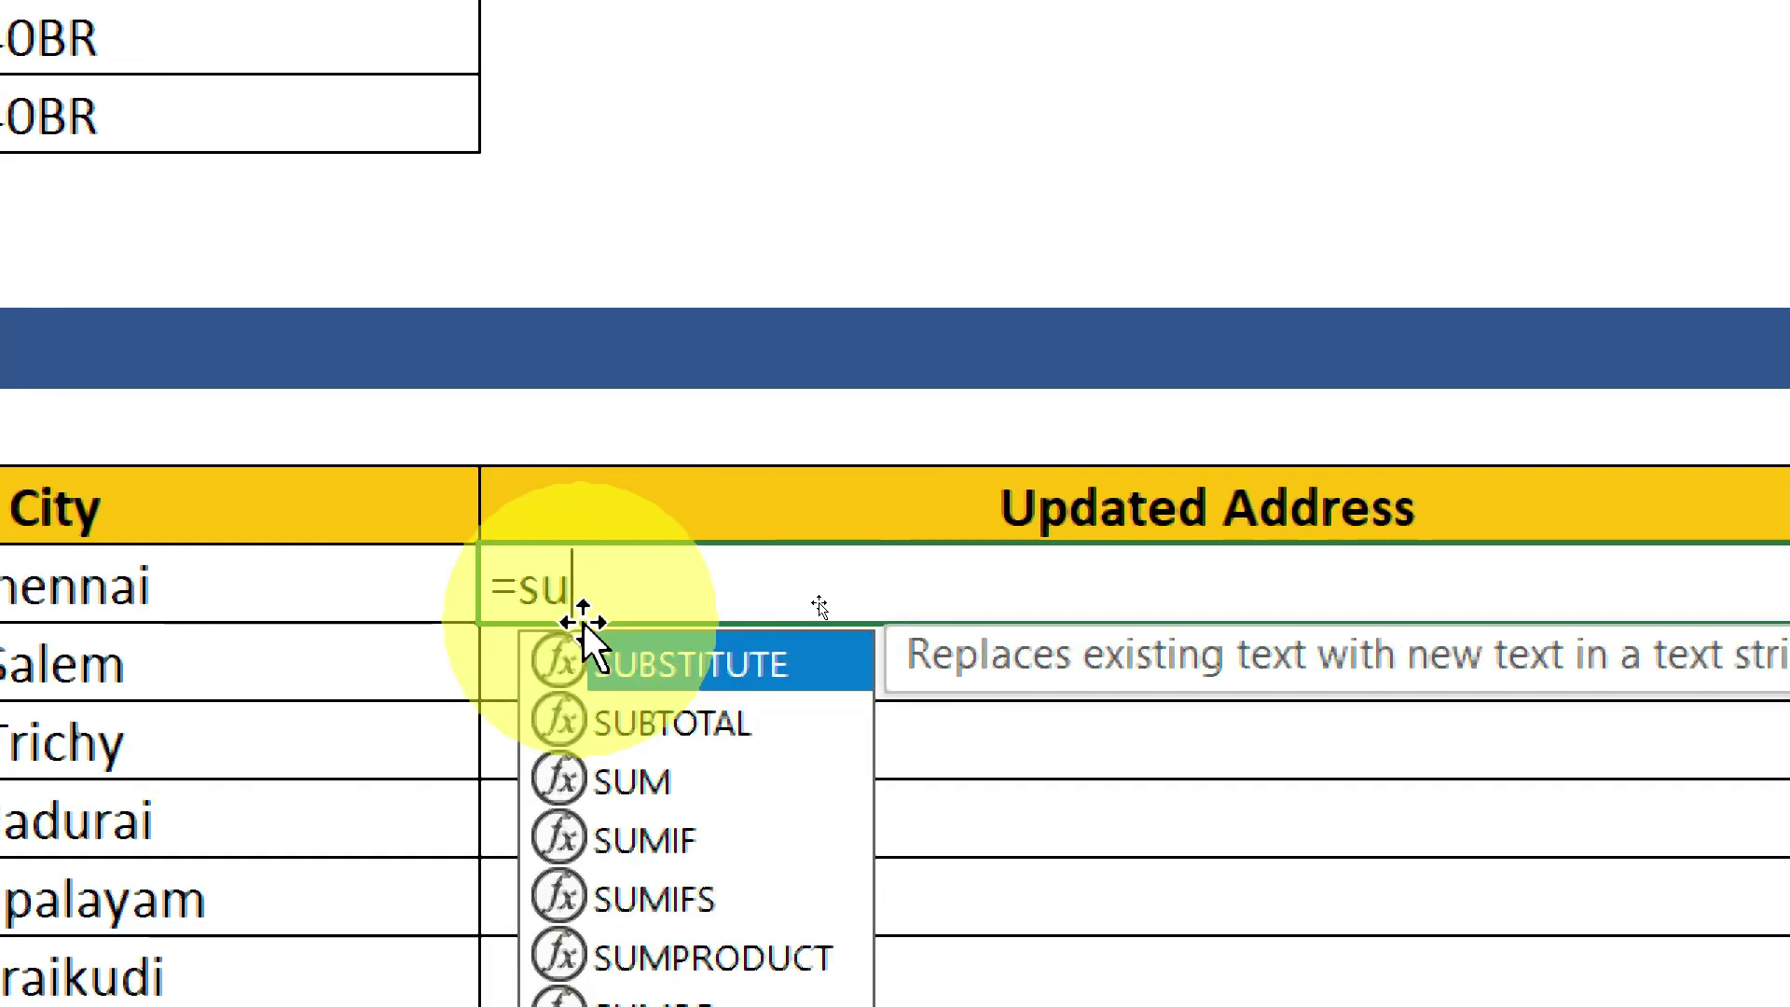
key(Tab)
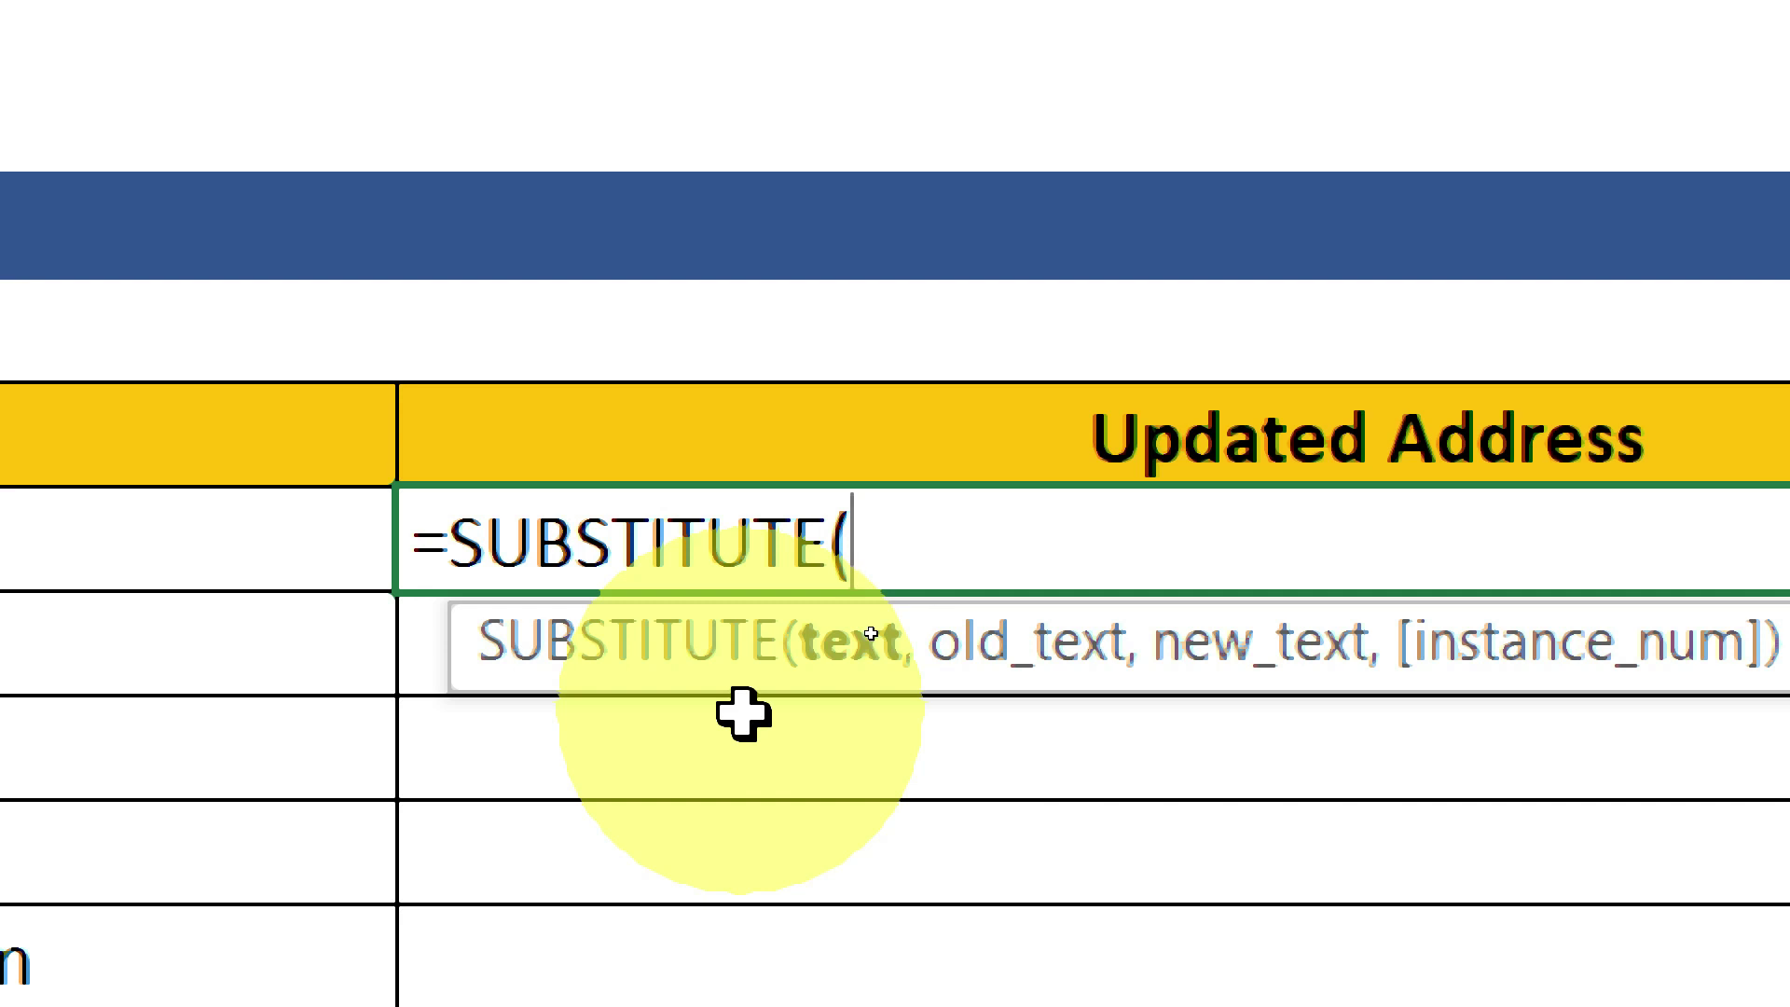
text(,,)
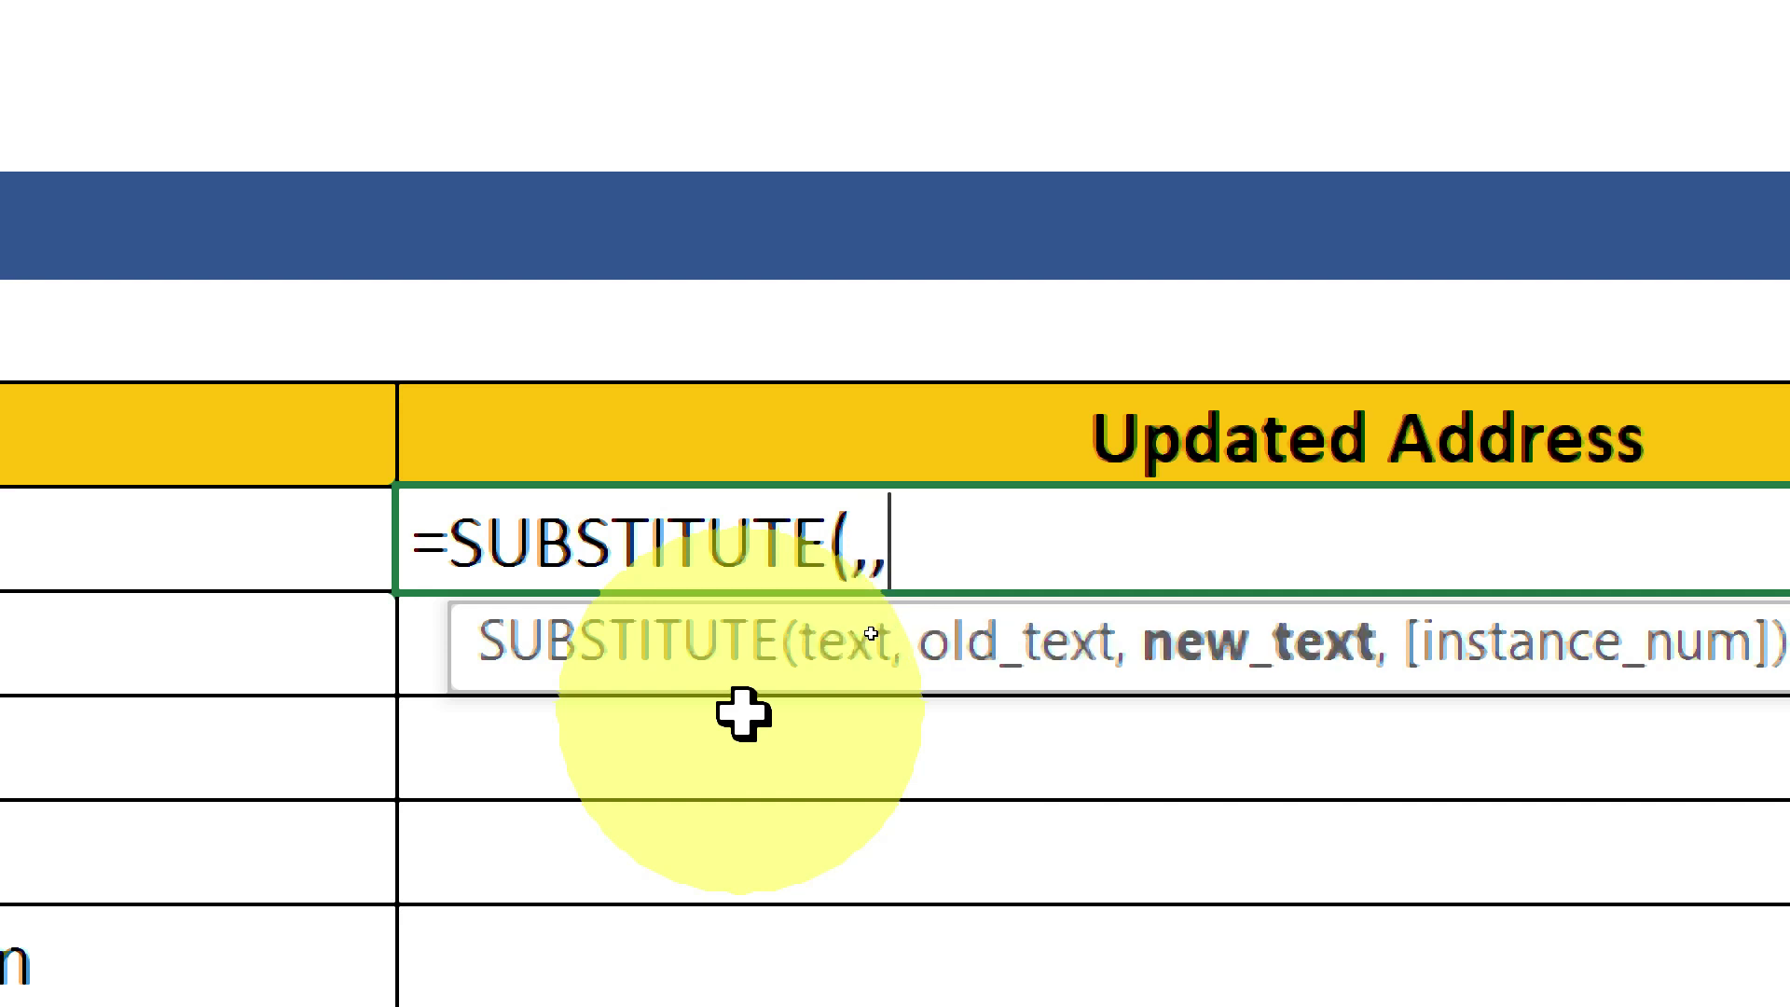
text(,)
key(BackSpace)
key(BackSpace)
key(BackSpace)
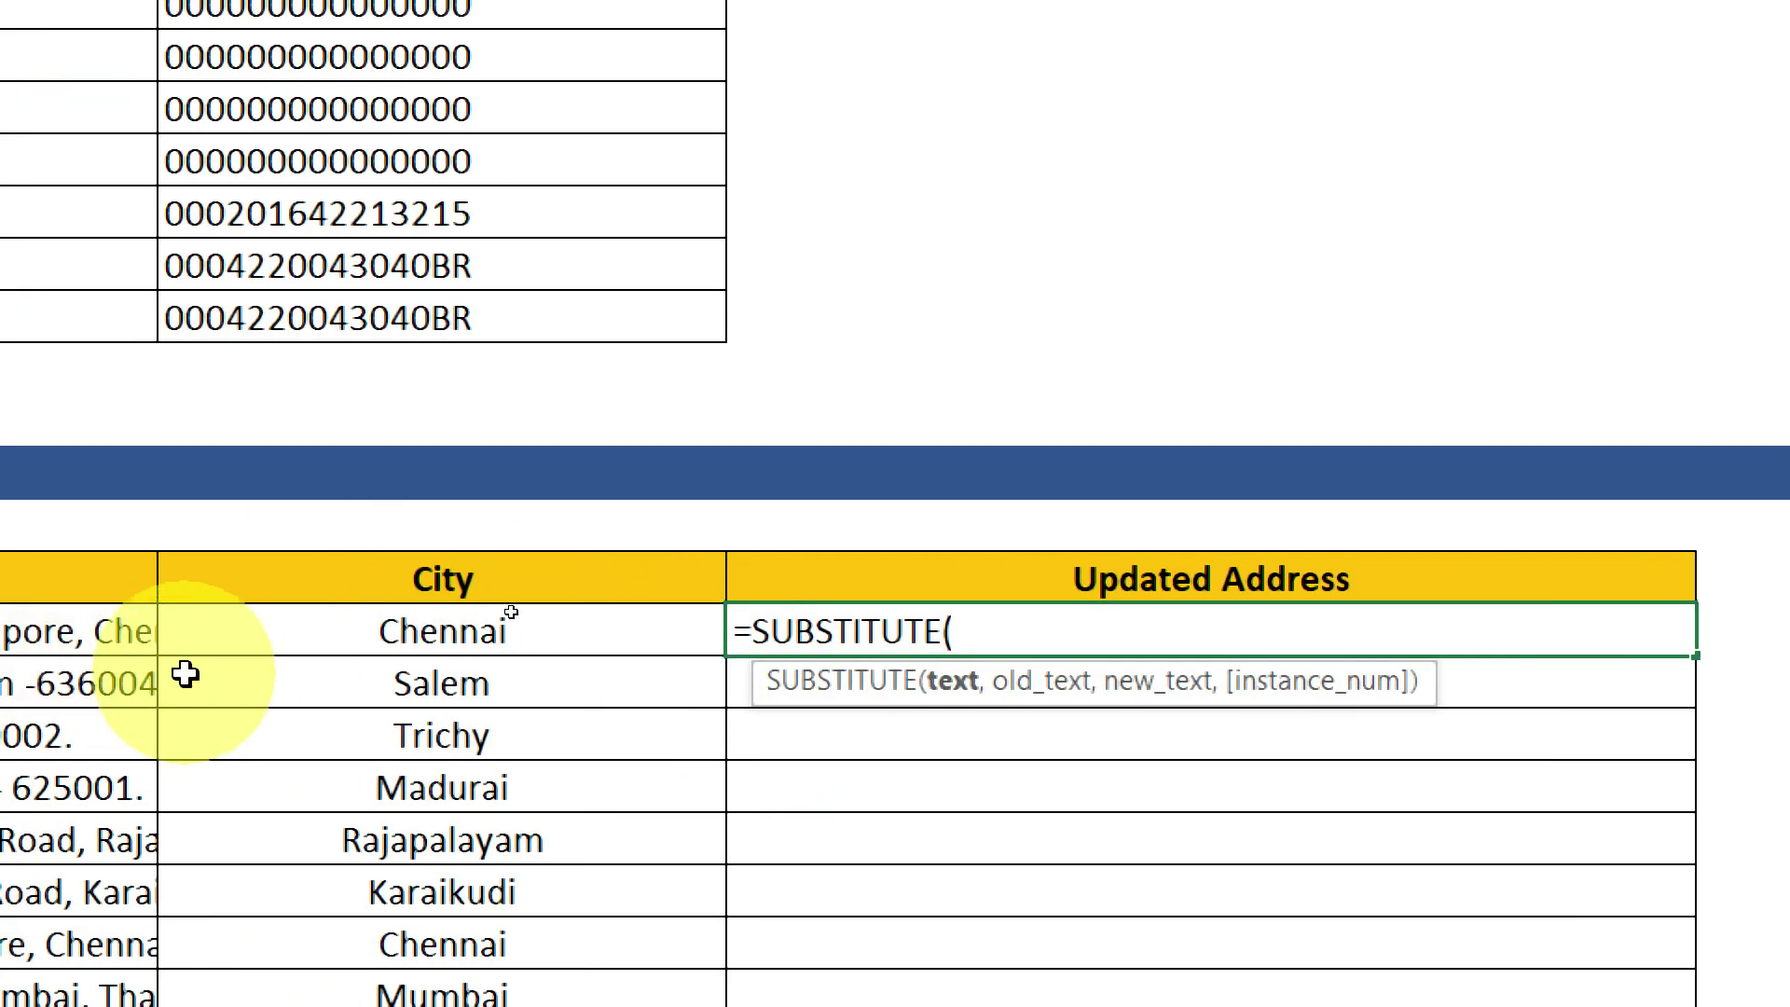
click(81, 647)
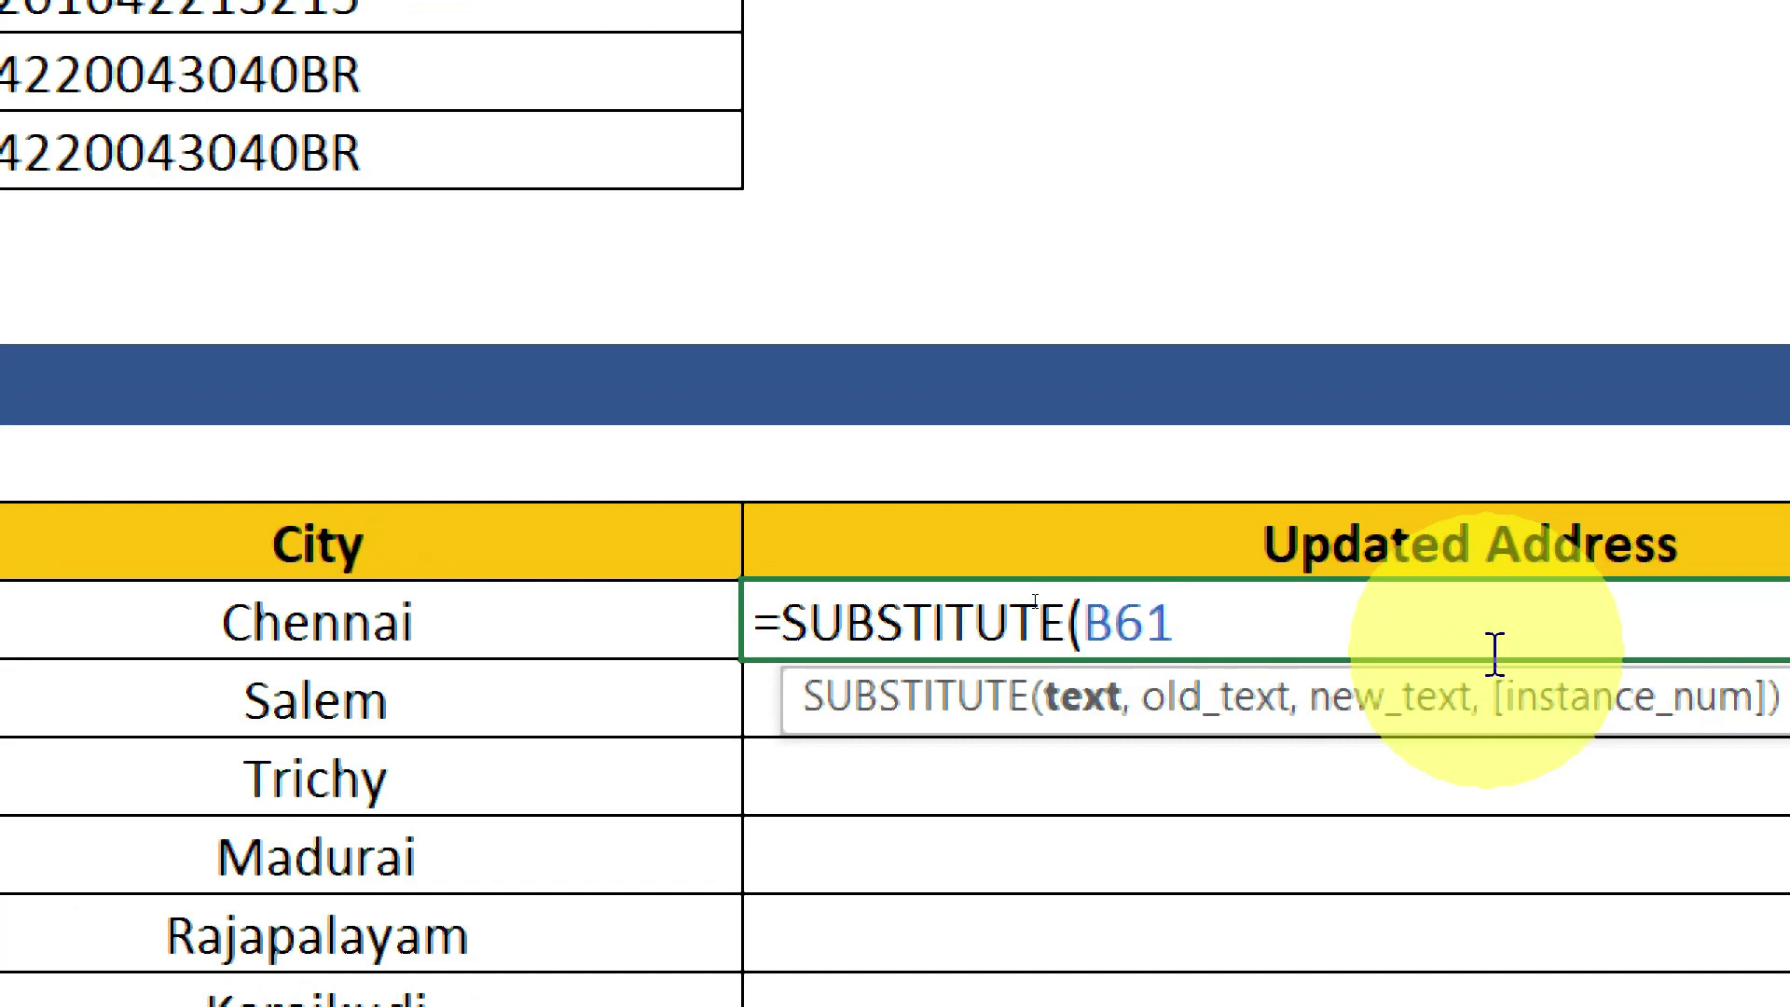
text(,)
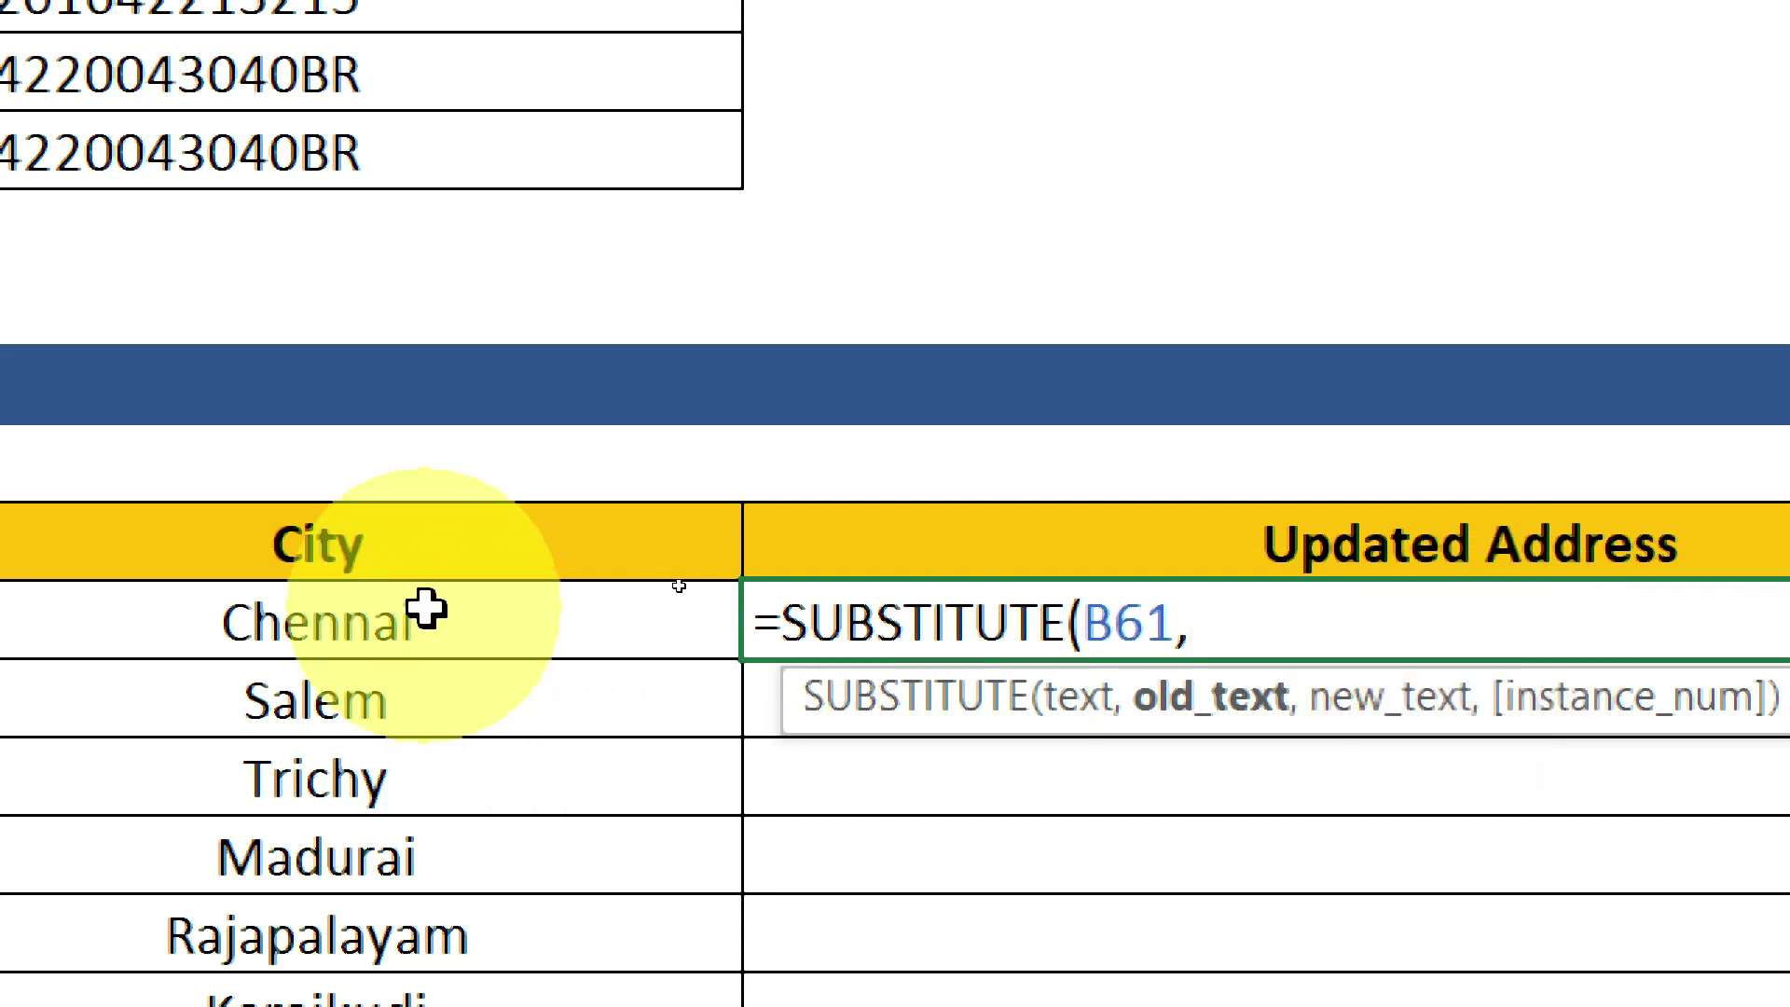
click(419, 625)
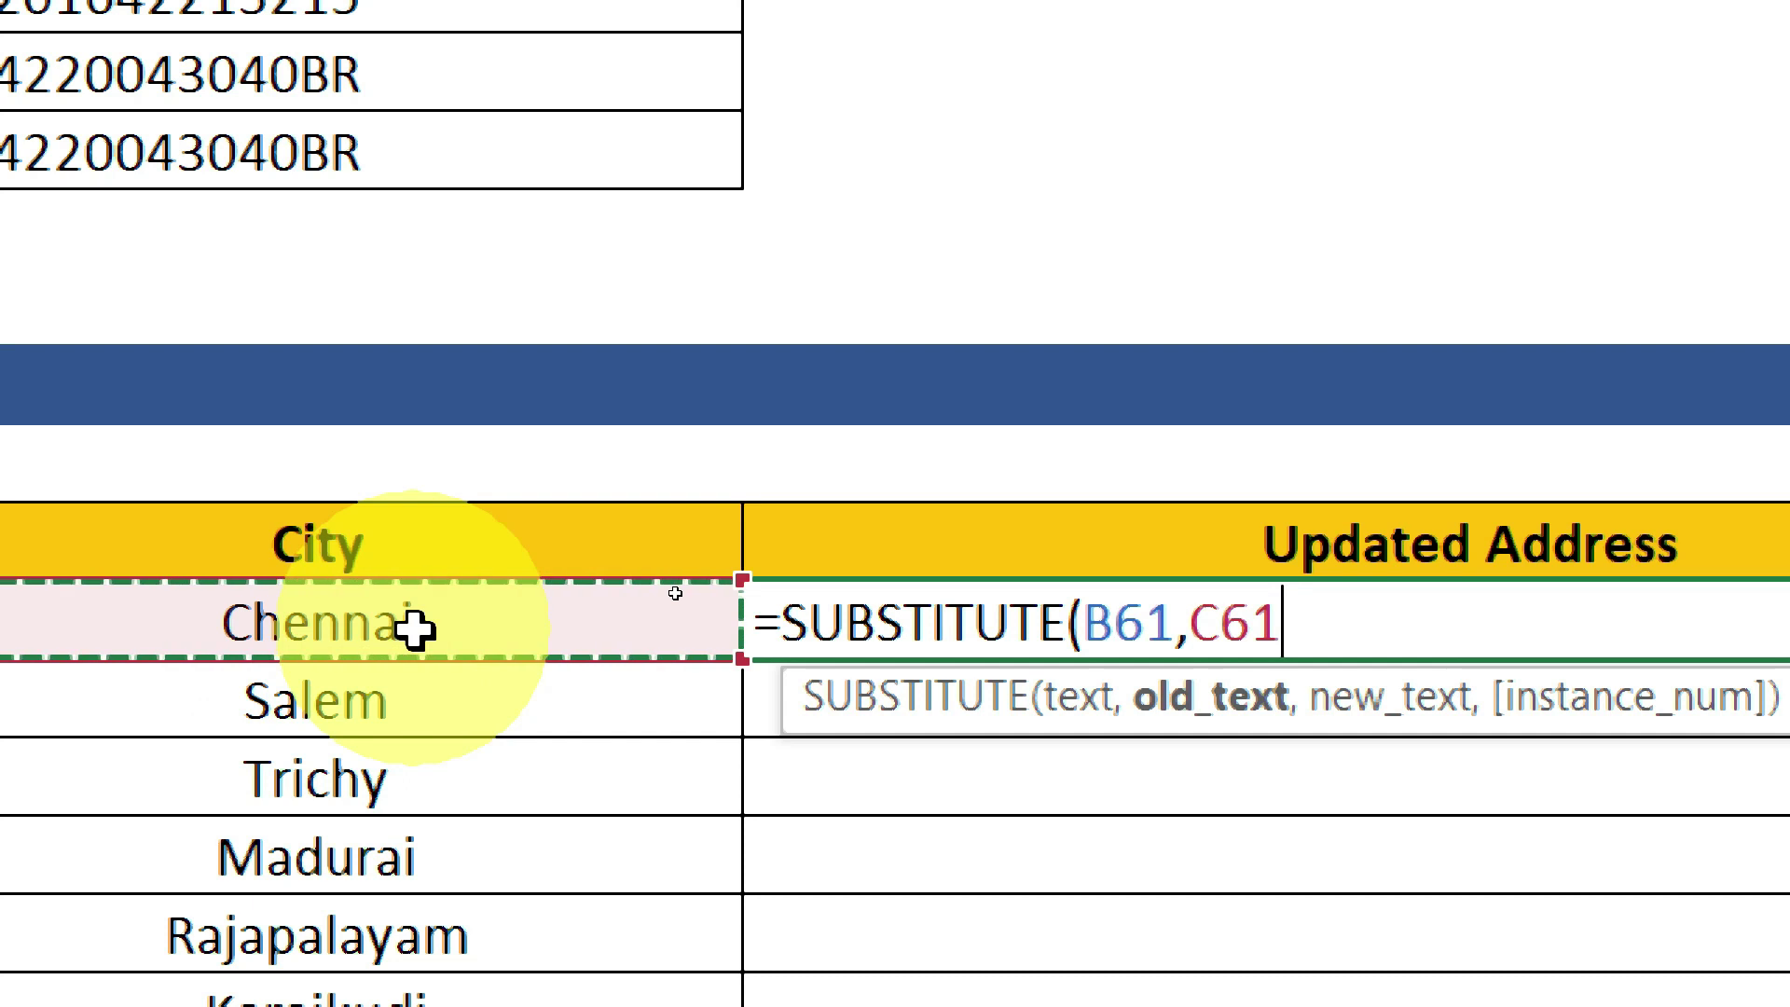
text(,)
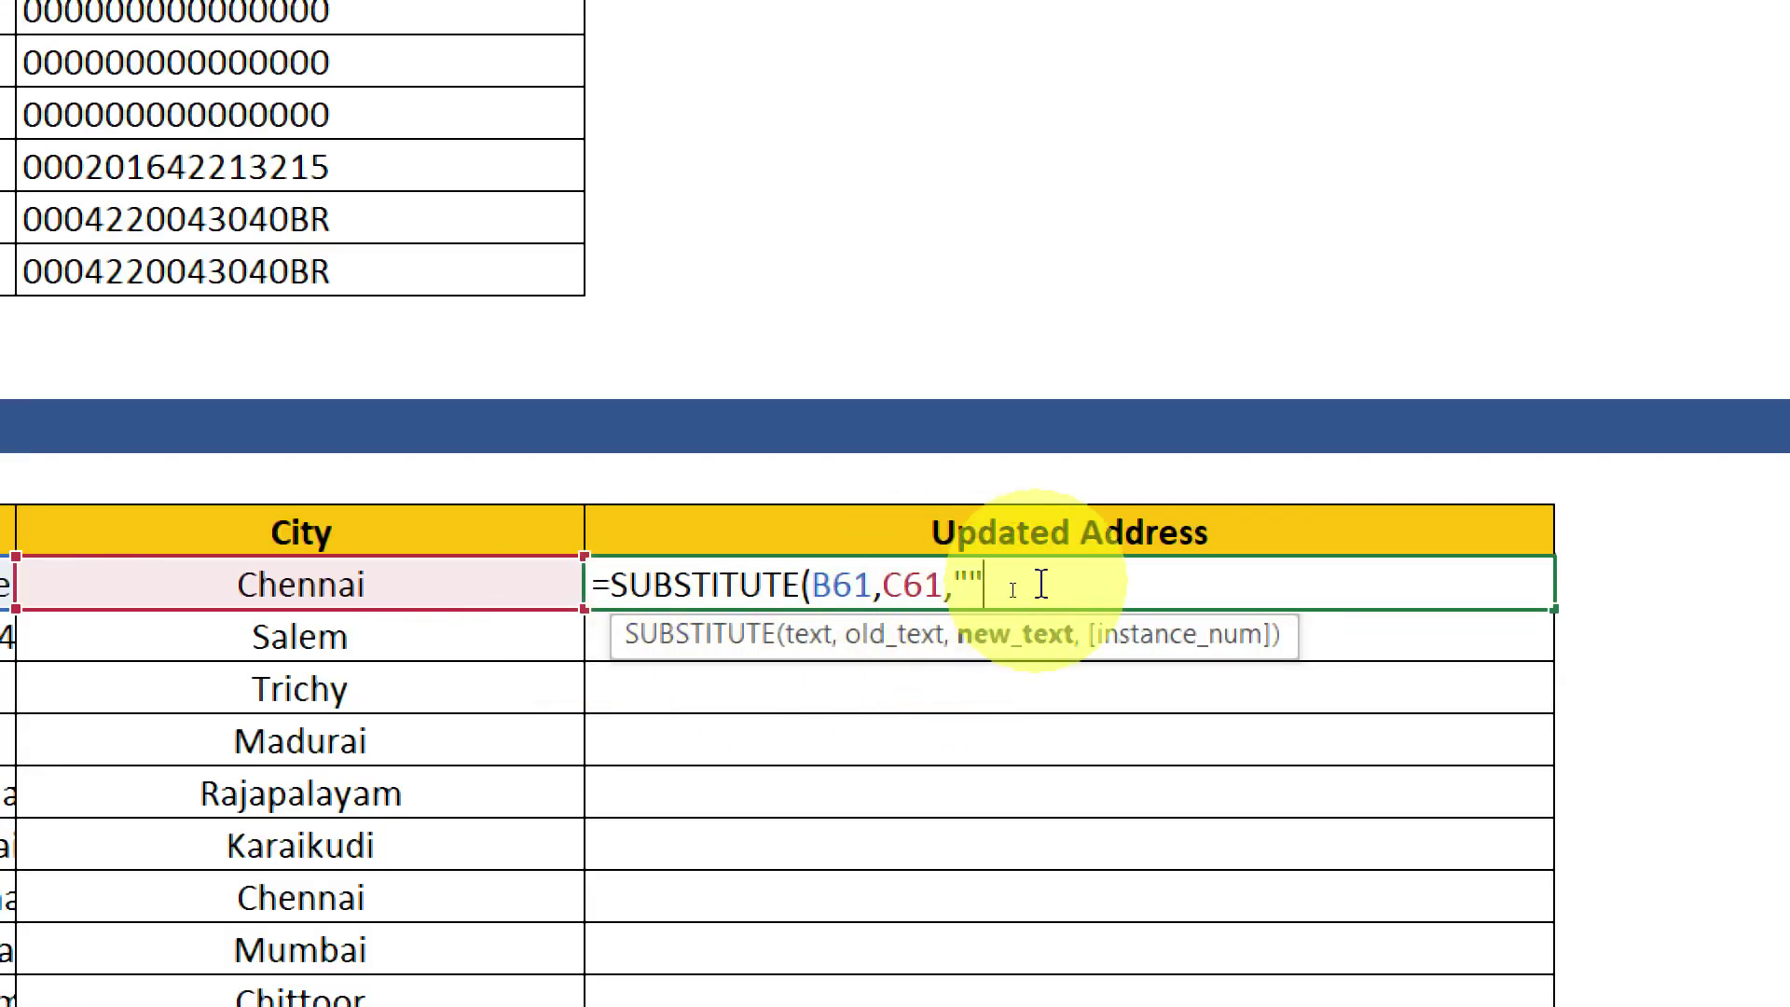
text(,)
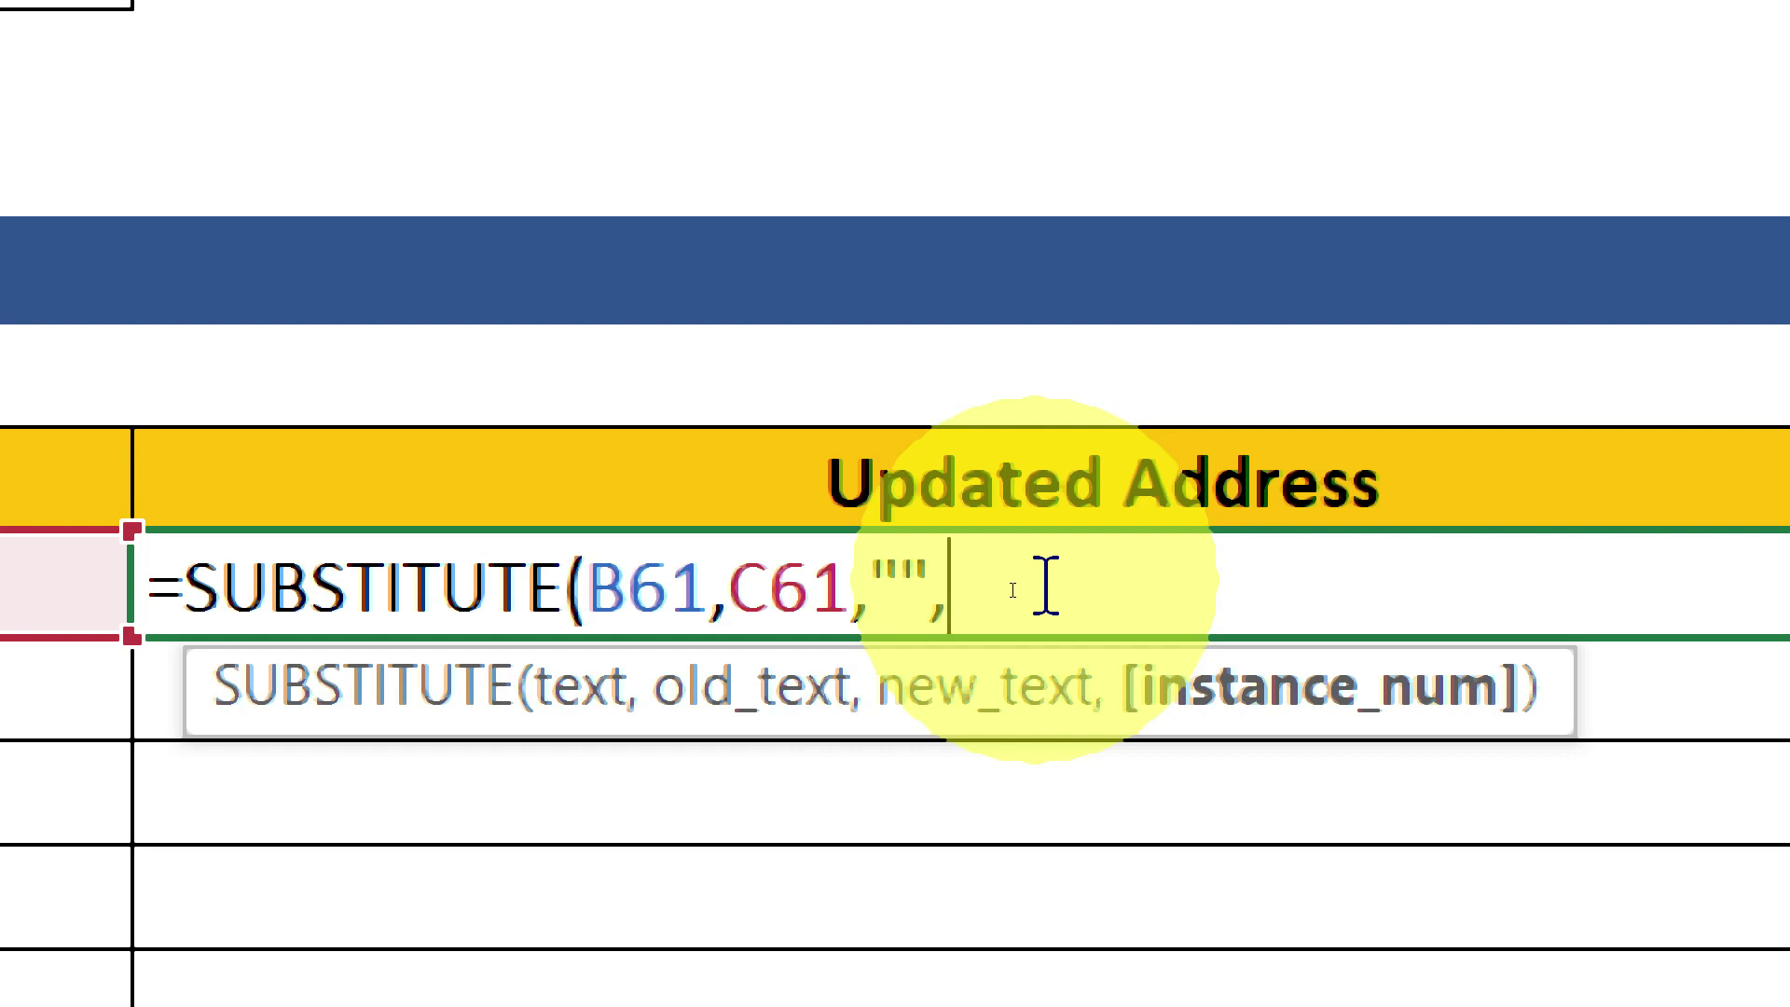
text(1))
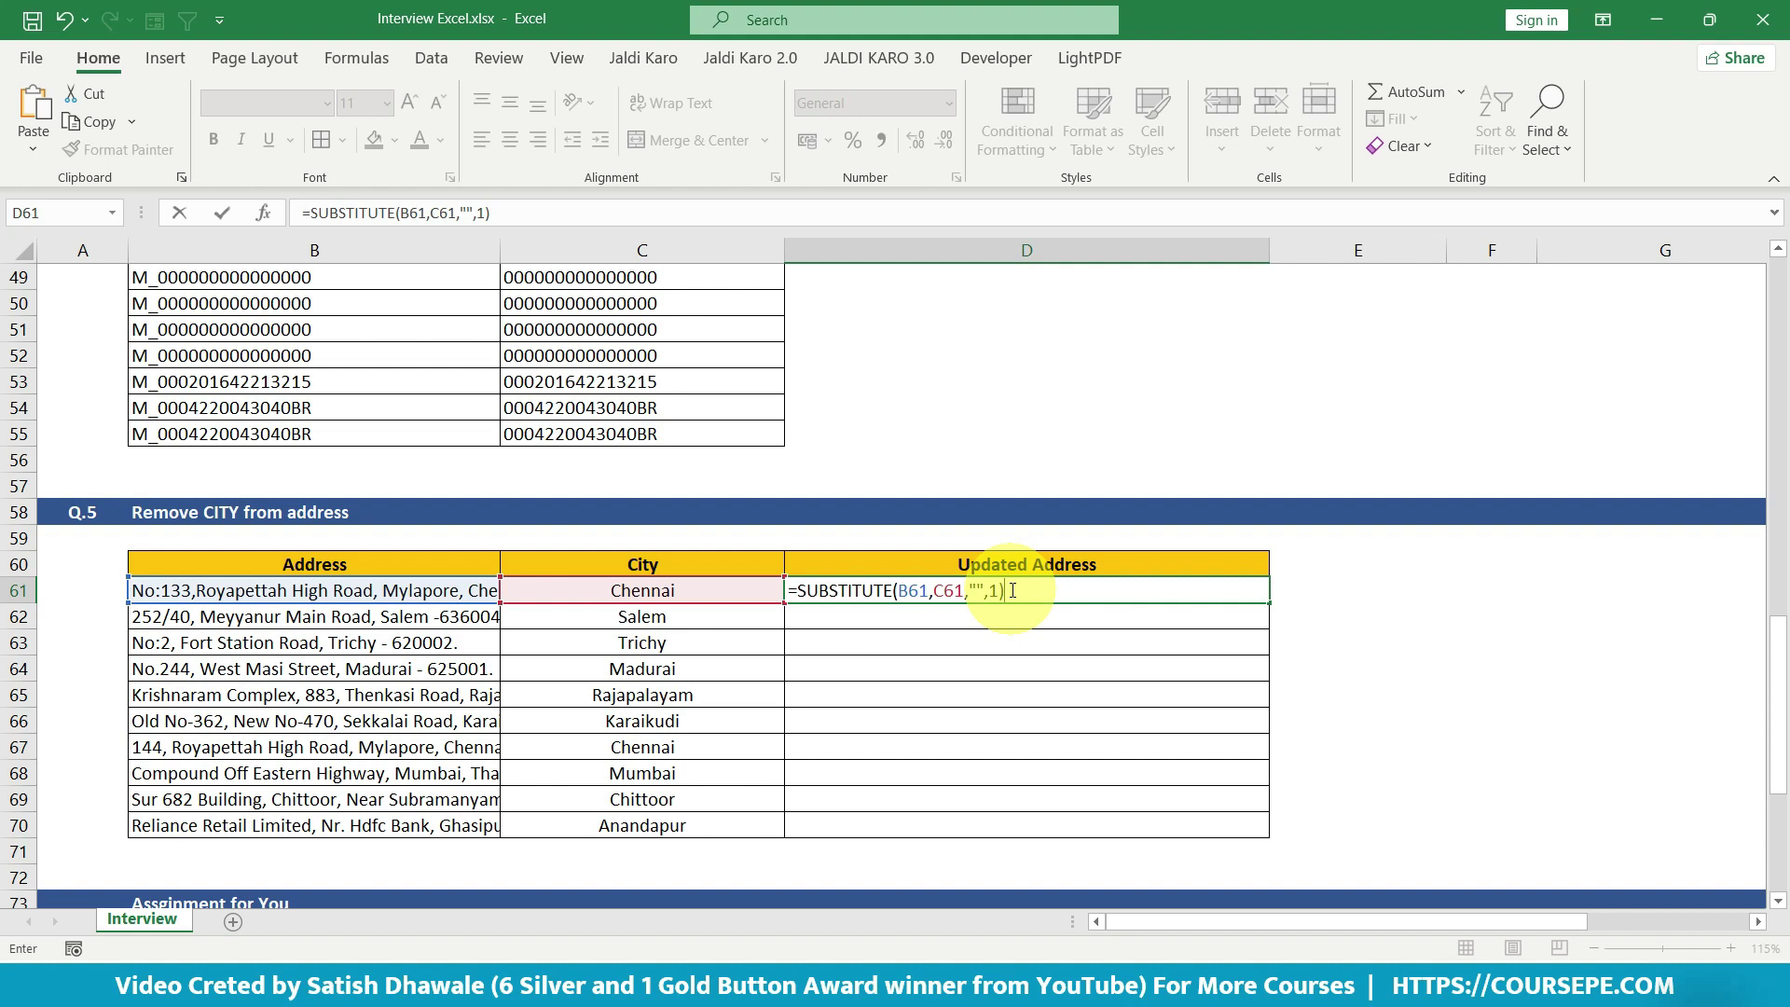
key(Return)
- Copy D61's SUBSTITUTE formula down to D70 and check it is unchanged
click(1011, 590)
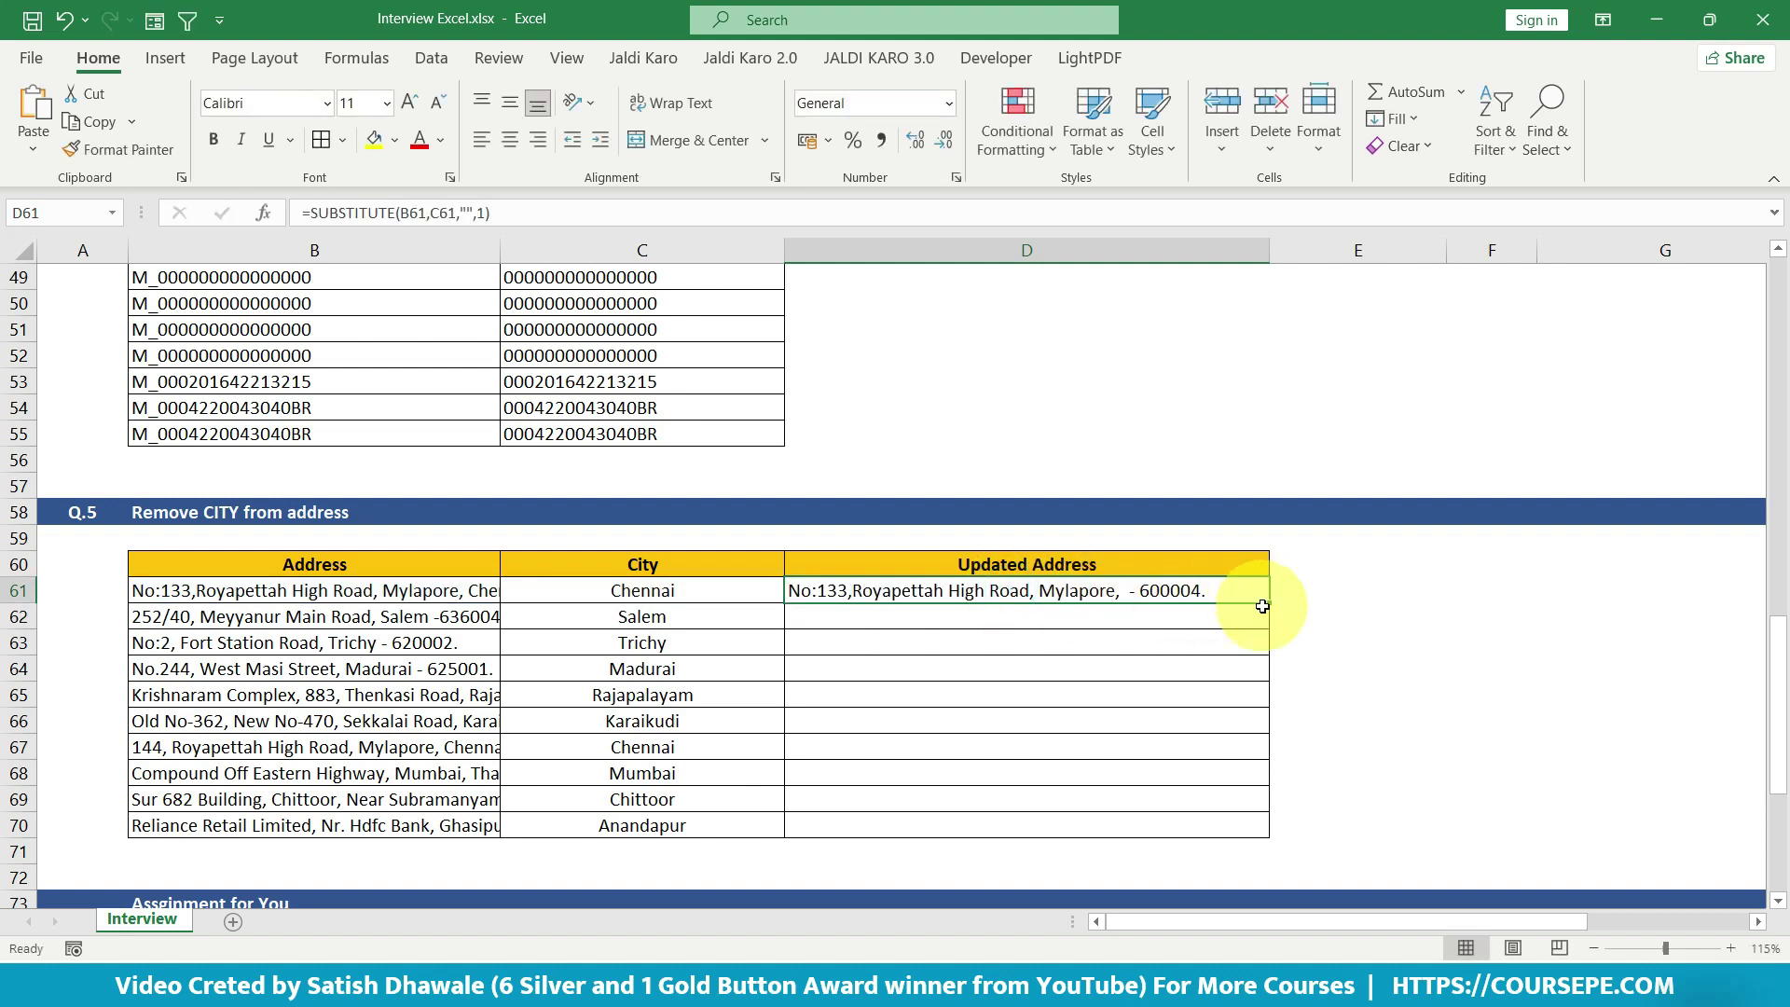
drag(1264, 605, 1272, 827)
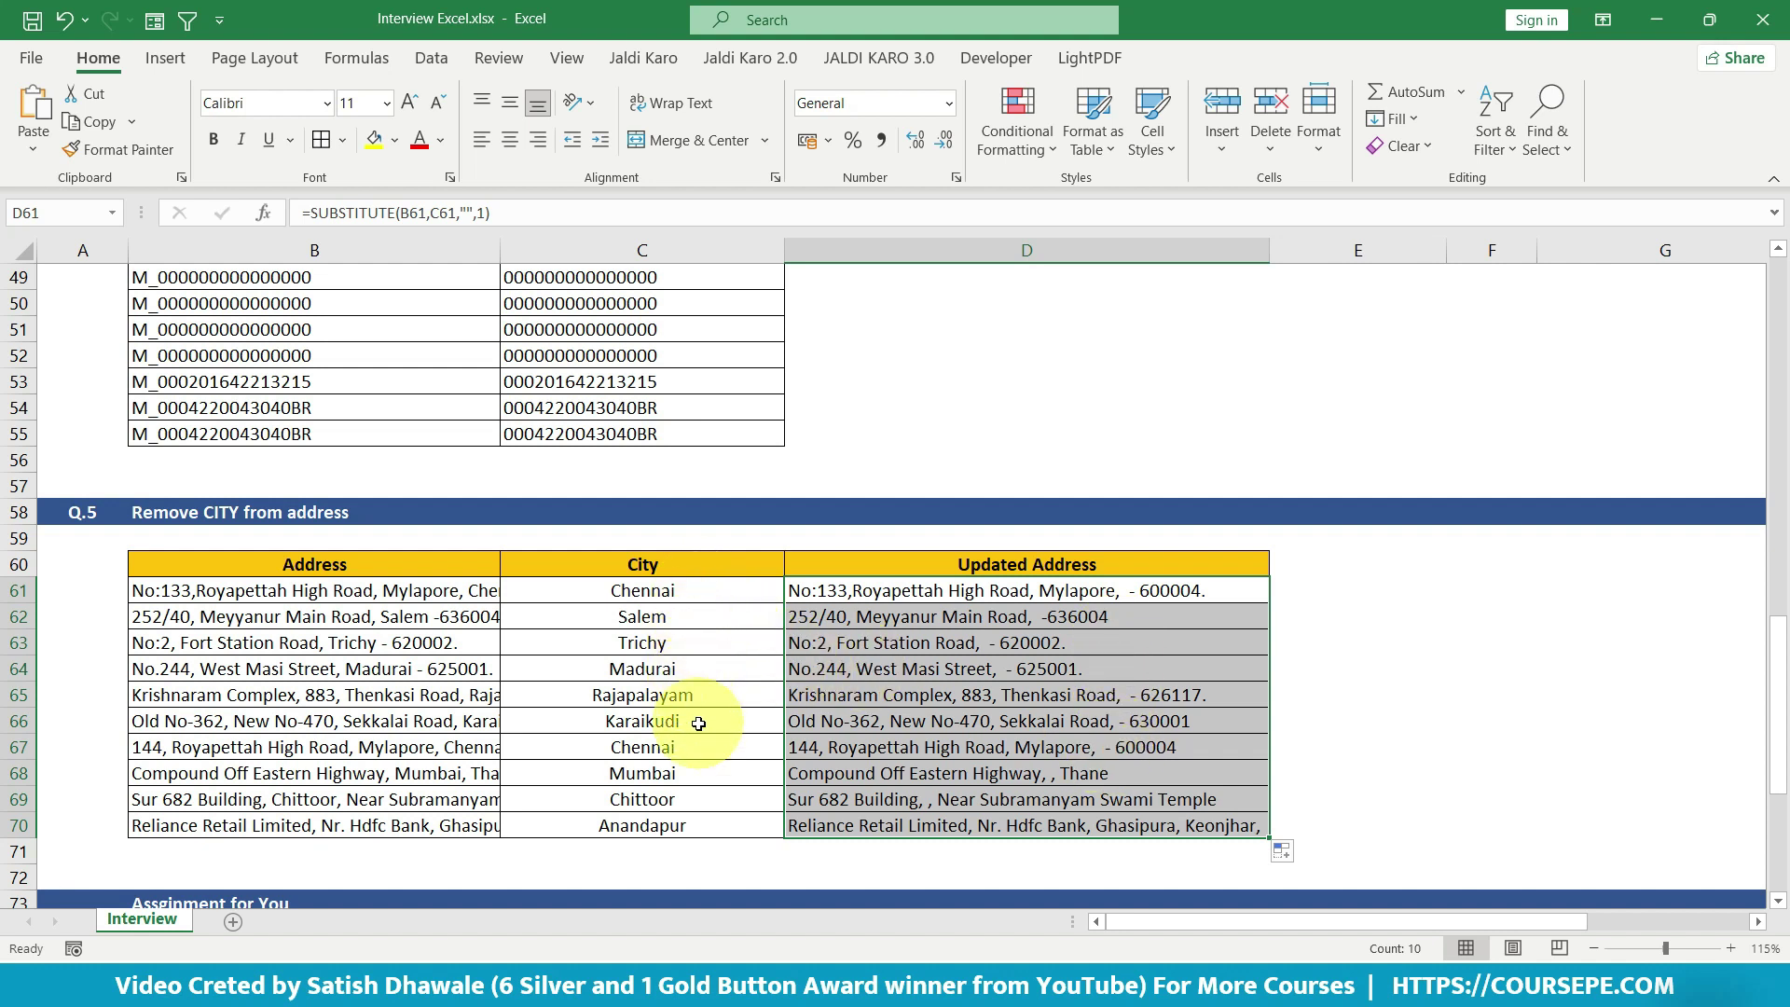
double_click(849, 589)
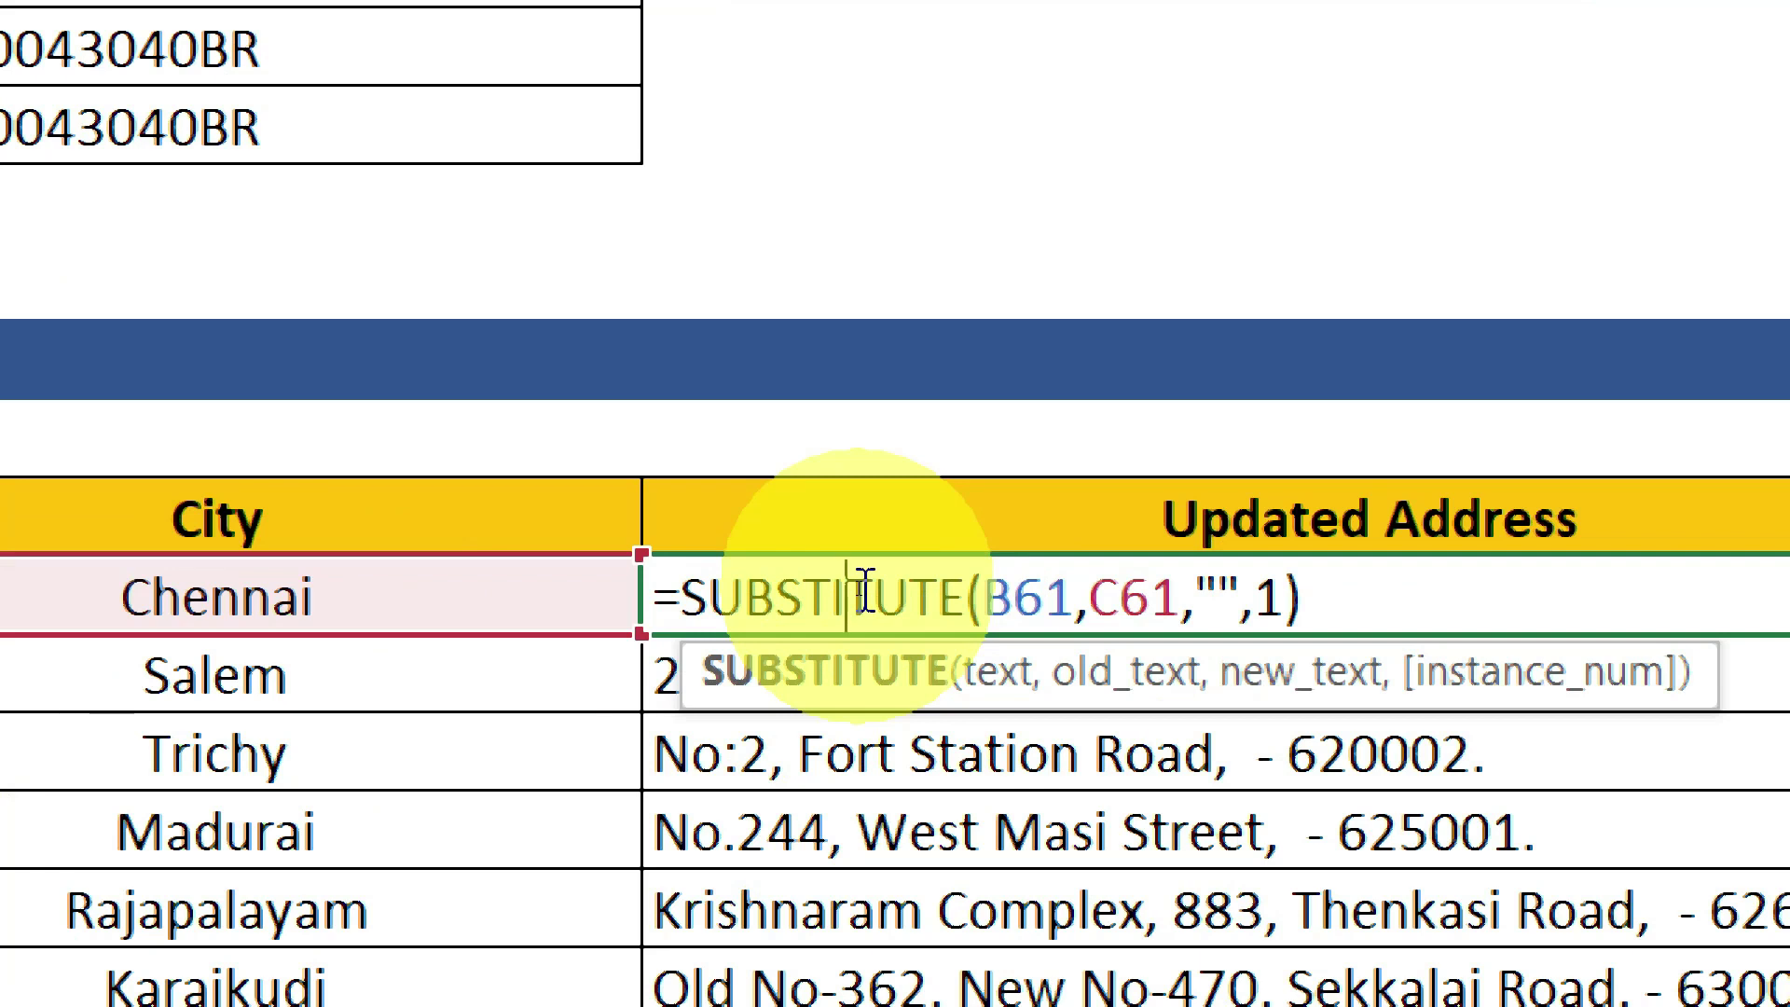
click(1348, 598)
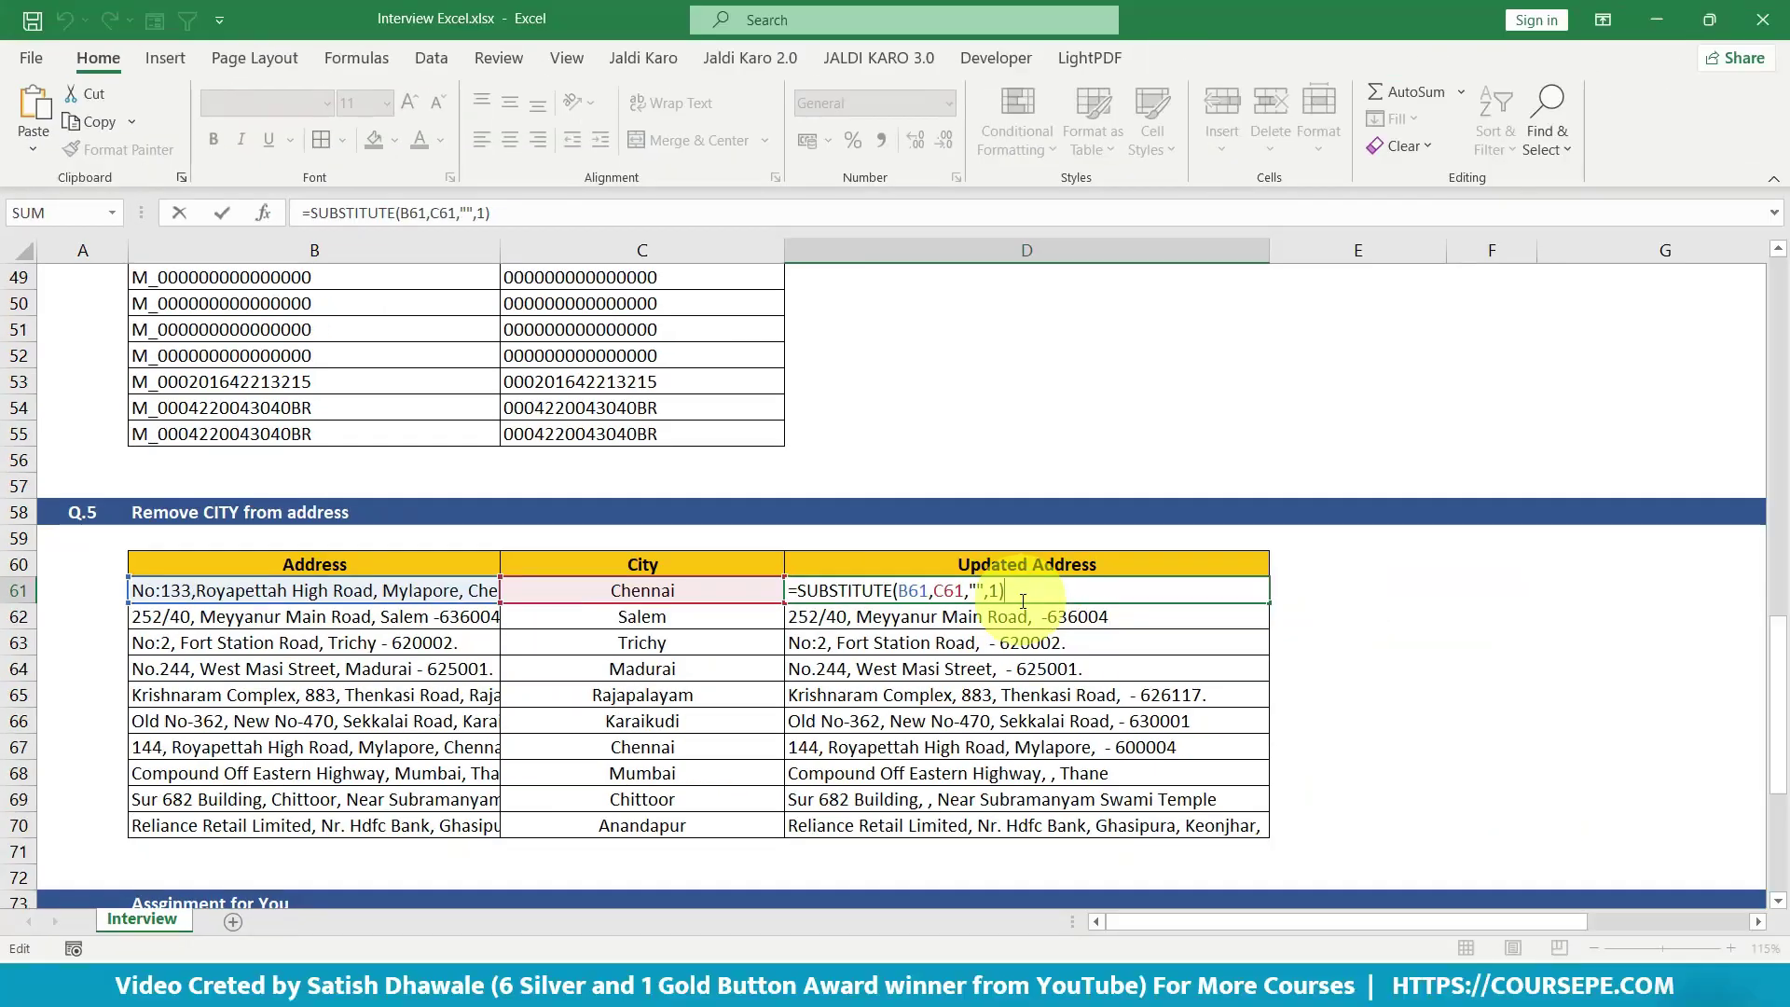
key(ctrl+Return)
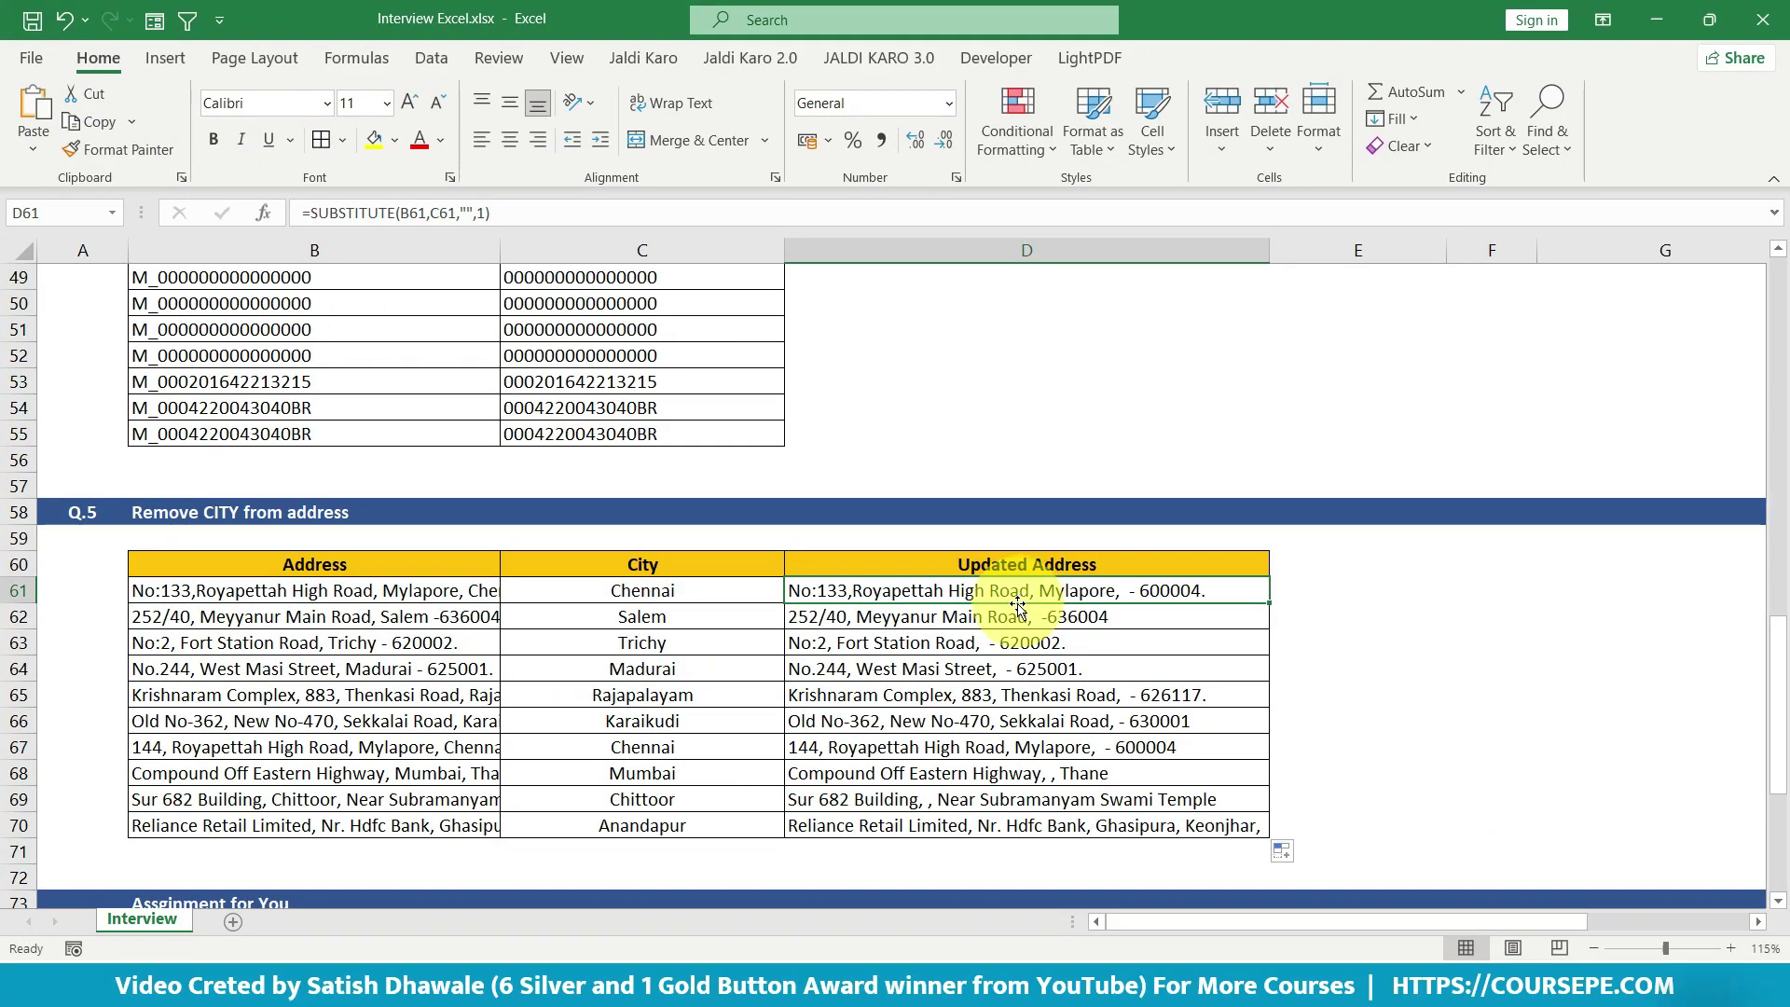
- Scroll down to the Transdate assignment and select the empty Correct Transdate cells
scroll(991, 639, down, 1)
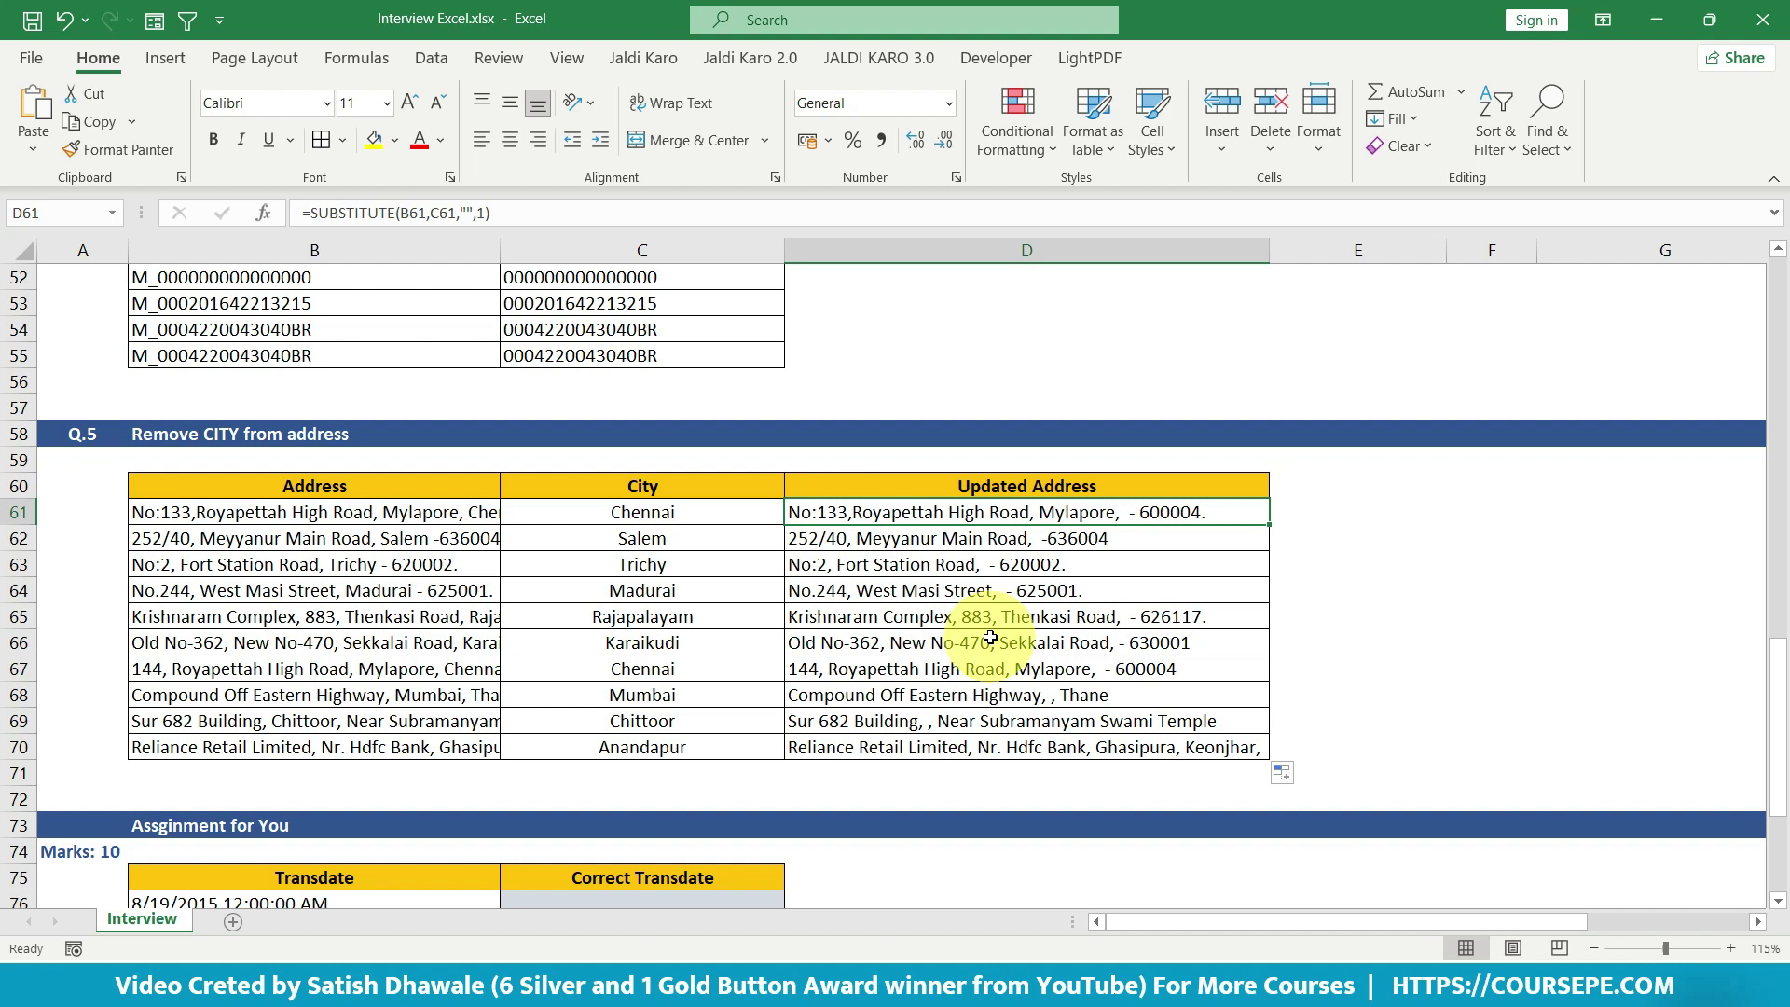
scroll(992, 638, down, 1)
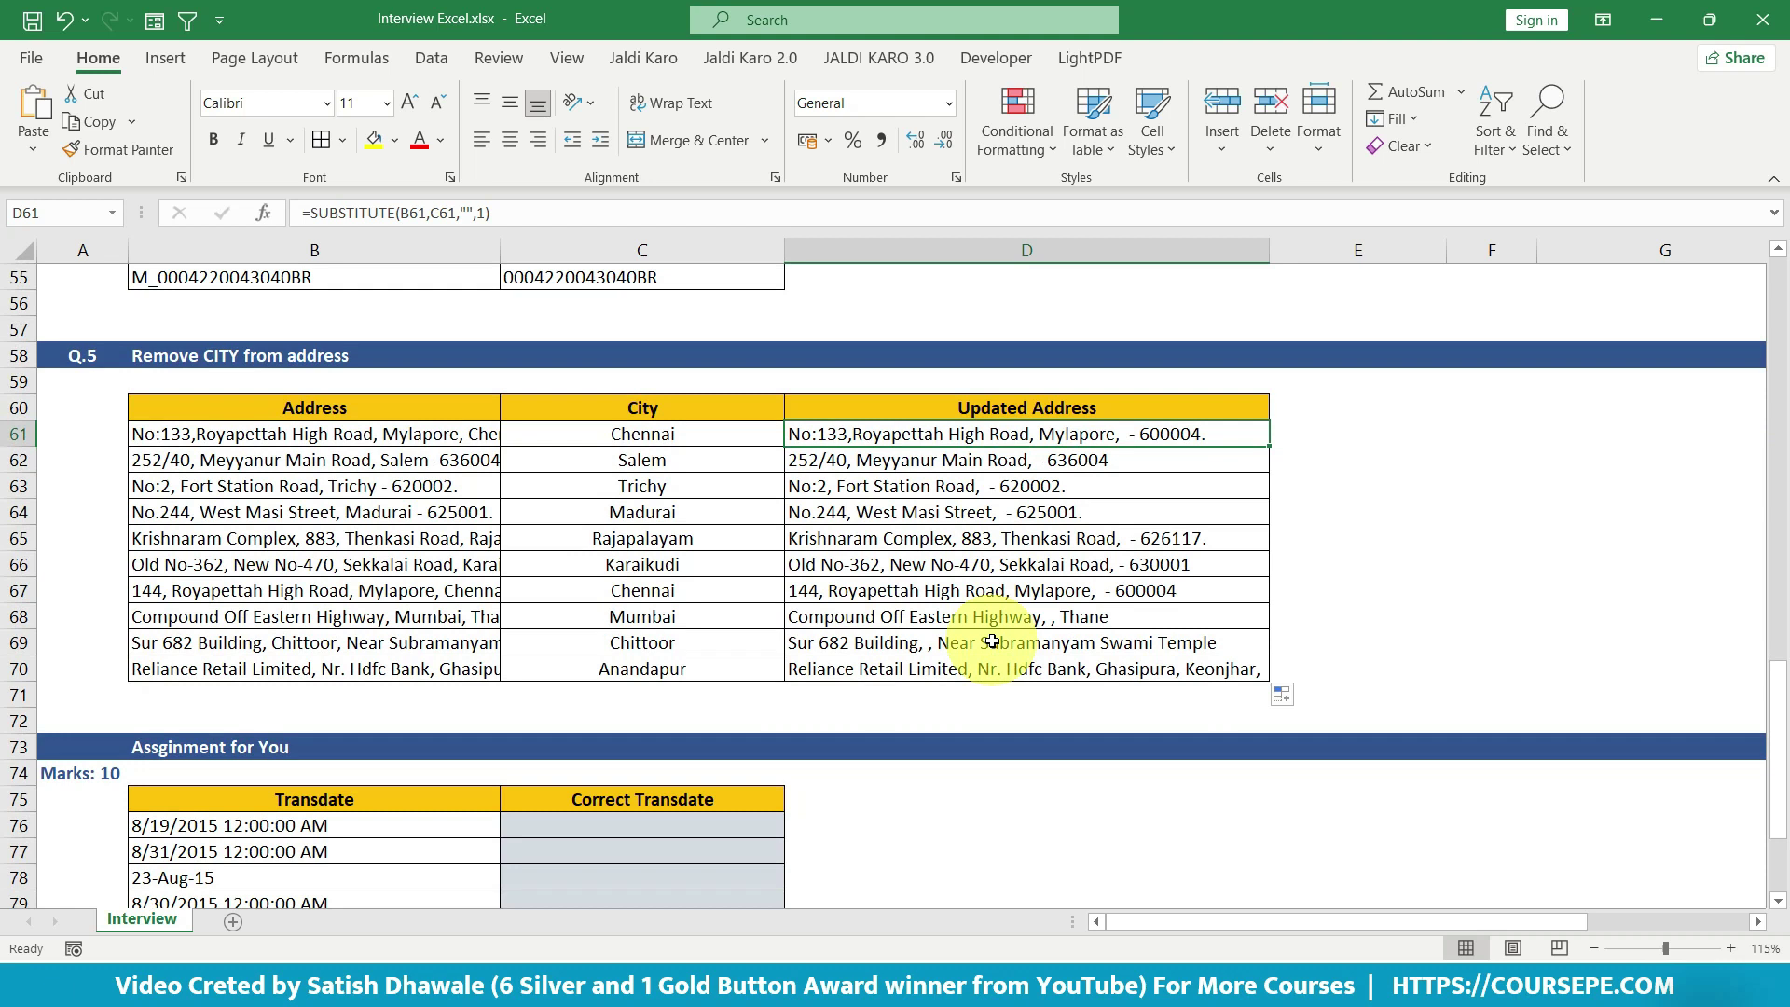
scroll(992, 641, down, 1)
scroll(979, 699, down, 1)
scroll(979, 752, down, 2)
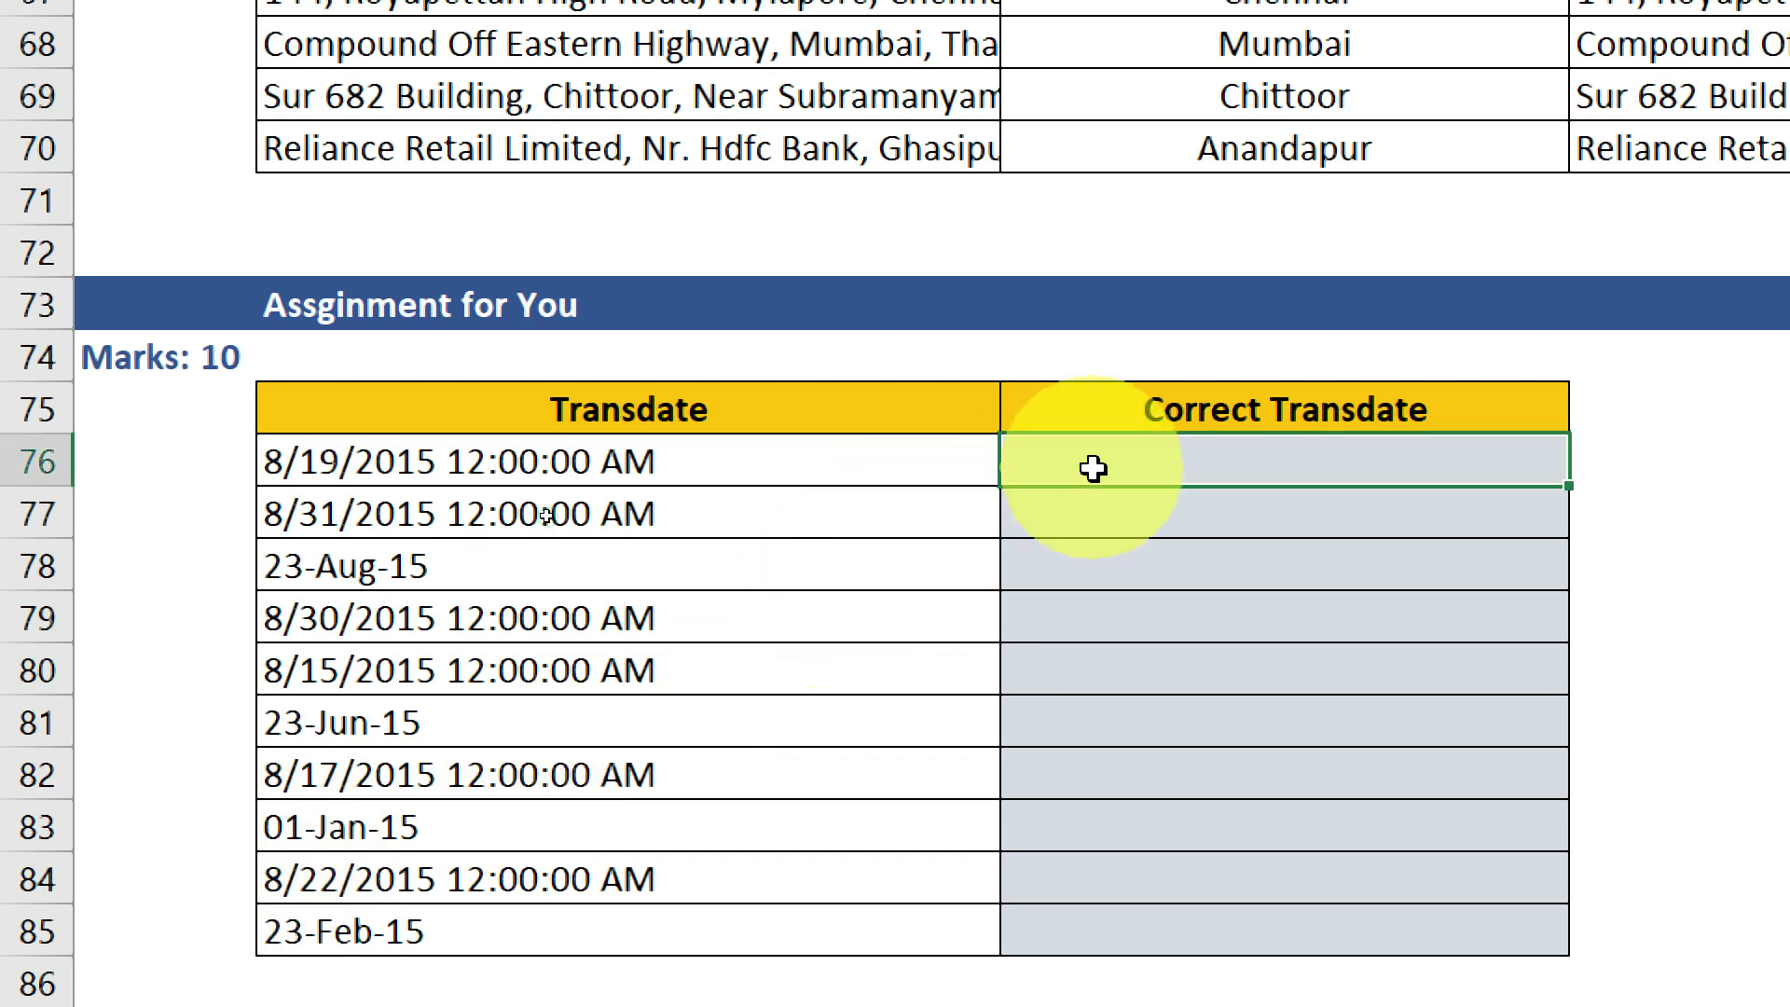
drag(1096, 473, 1164, 927)
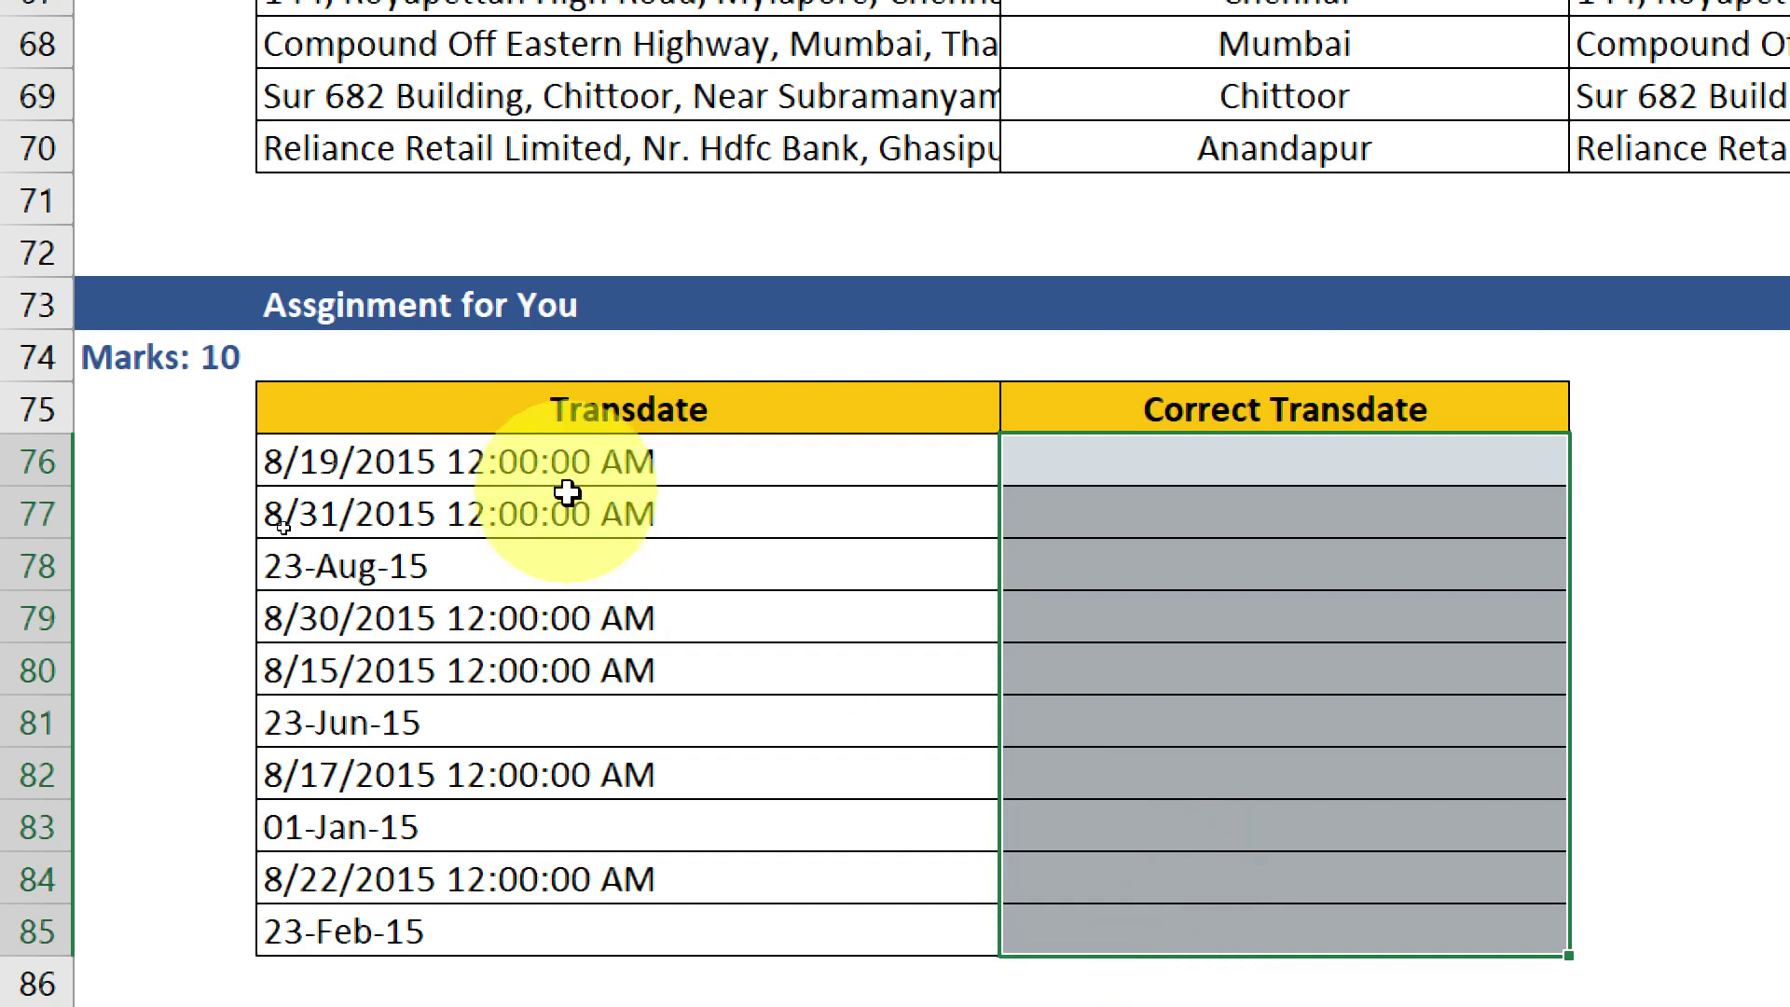
click(350, 461)
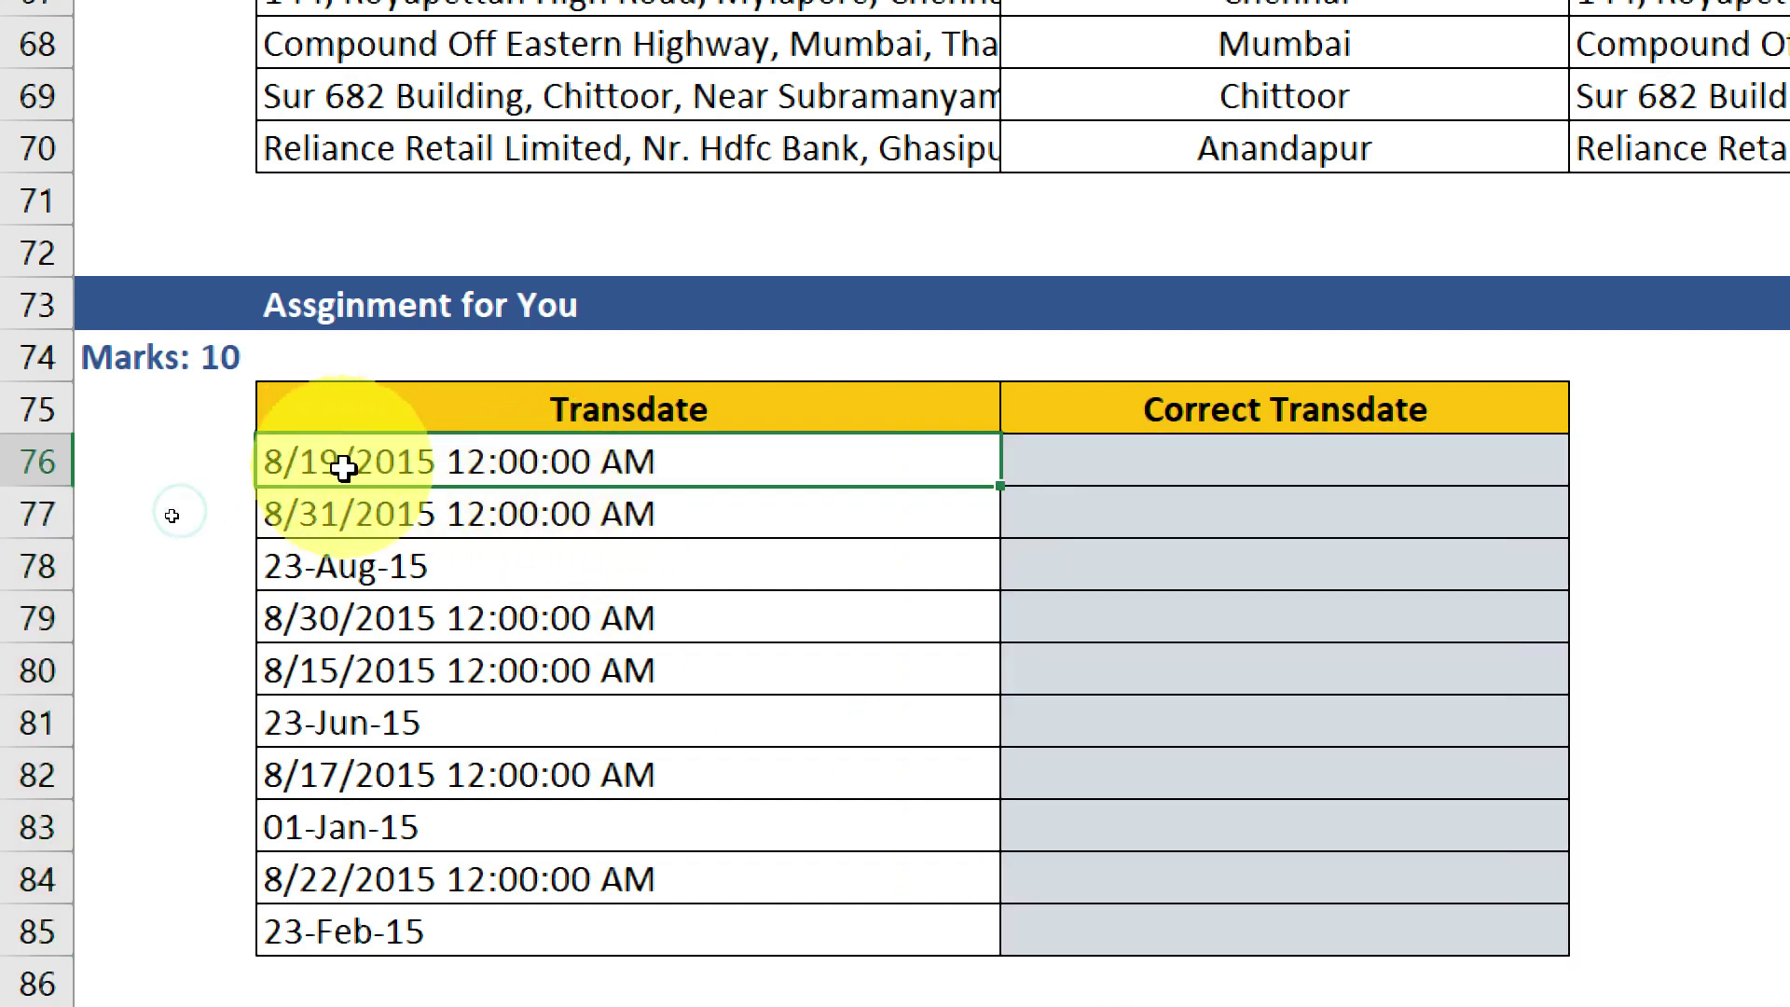
click(1161, 462)
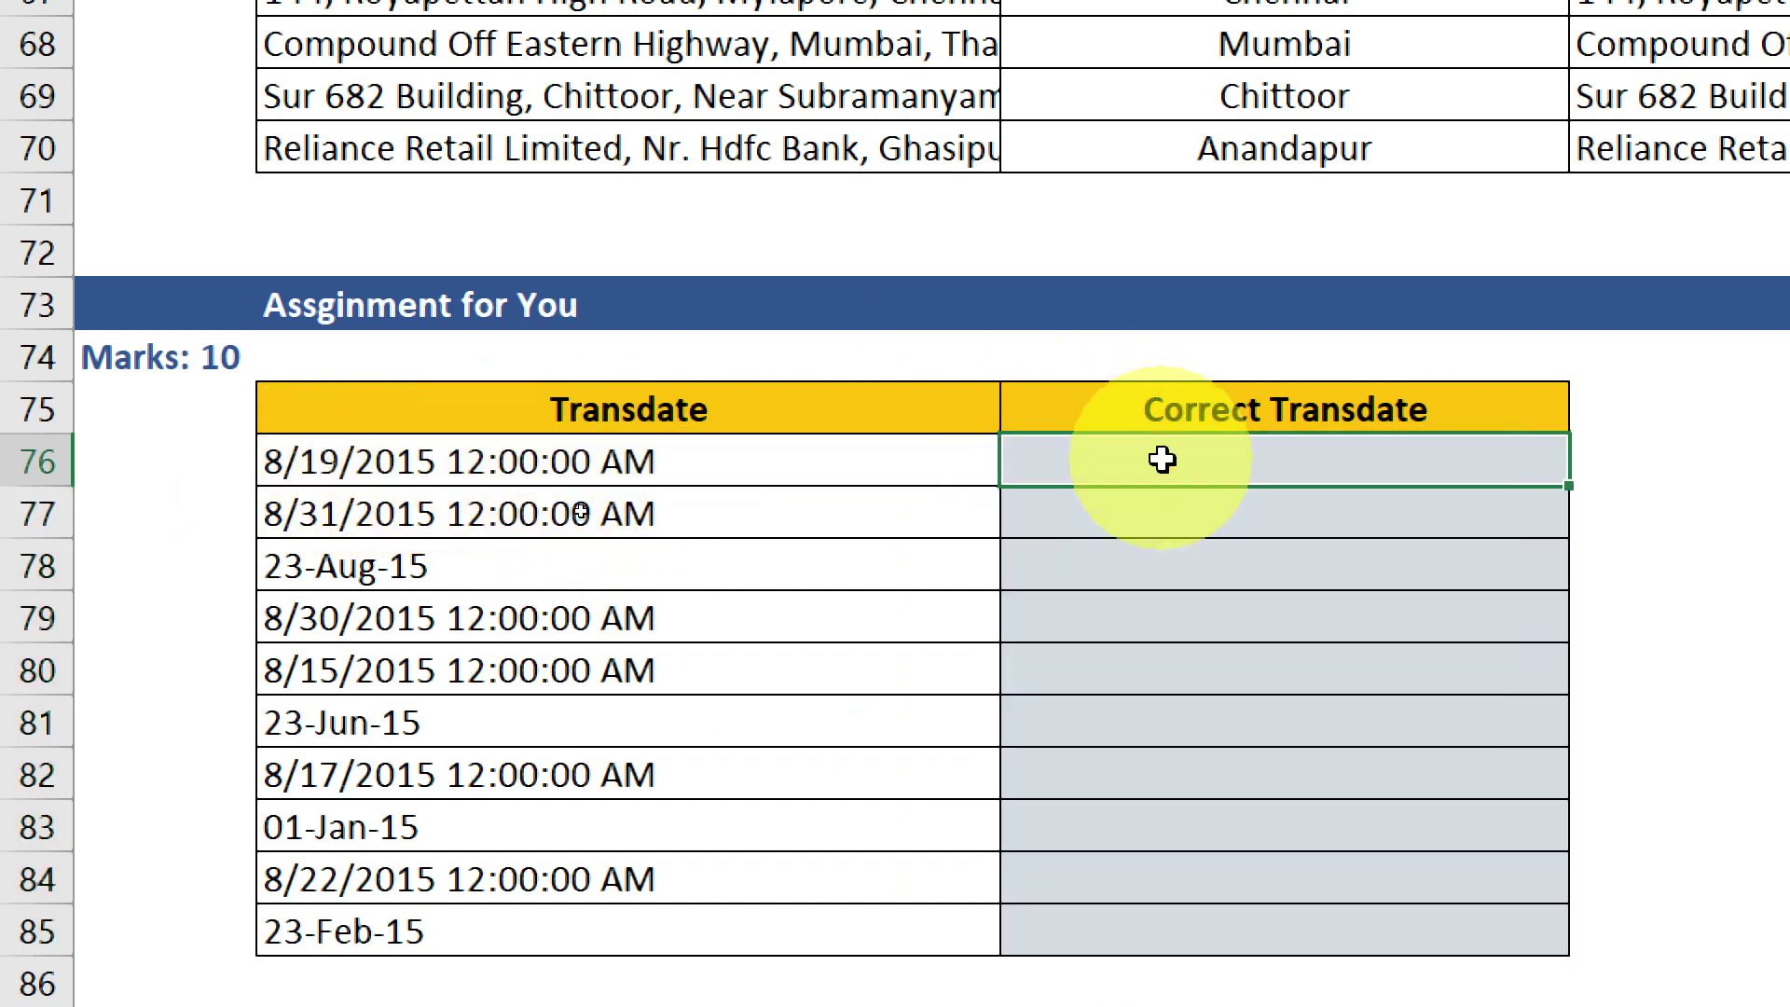
- Paste 8/19/2015 from the first Transdate entry as an example, then Flash Fill the Correct Transdate column
double_click(319, 461)
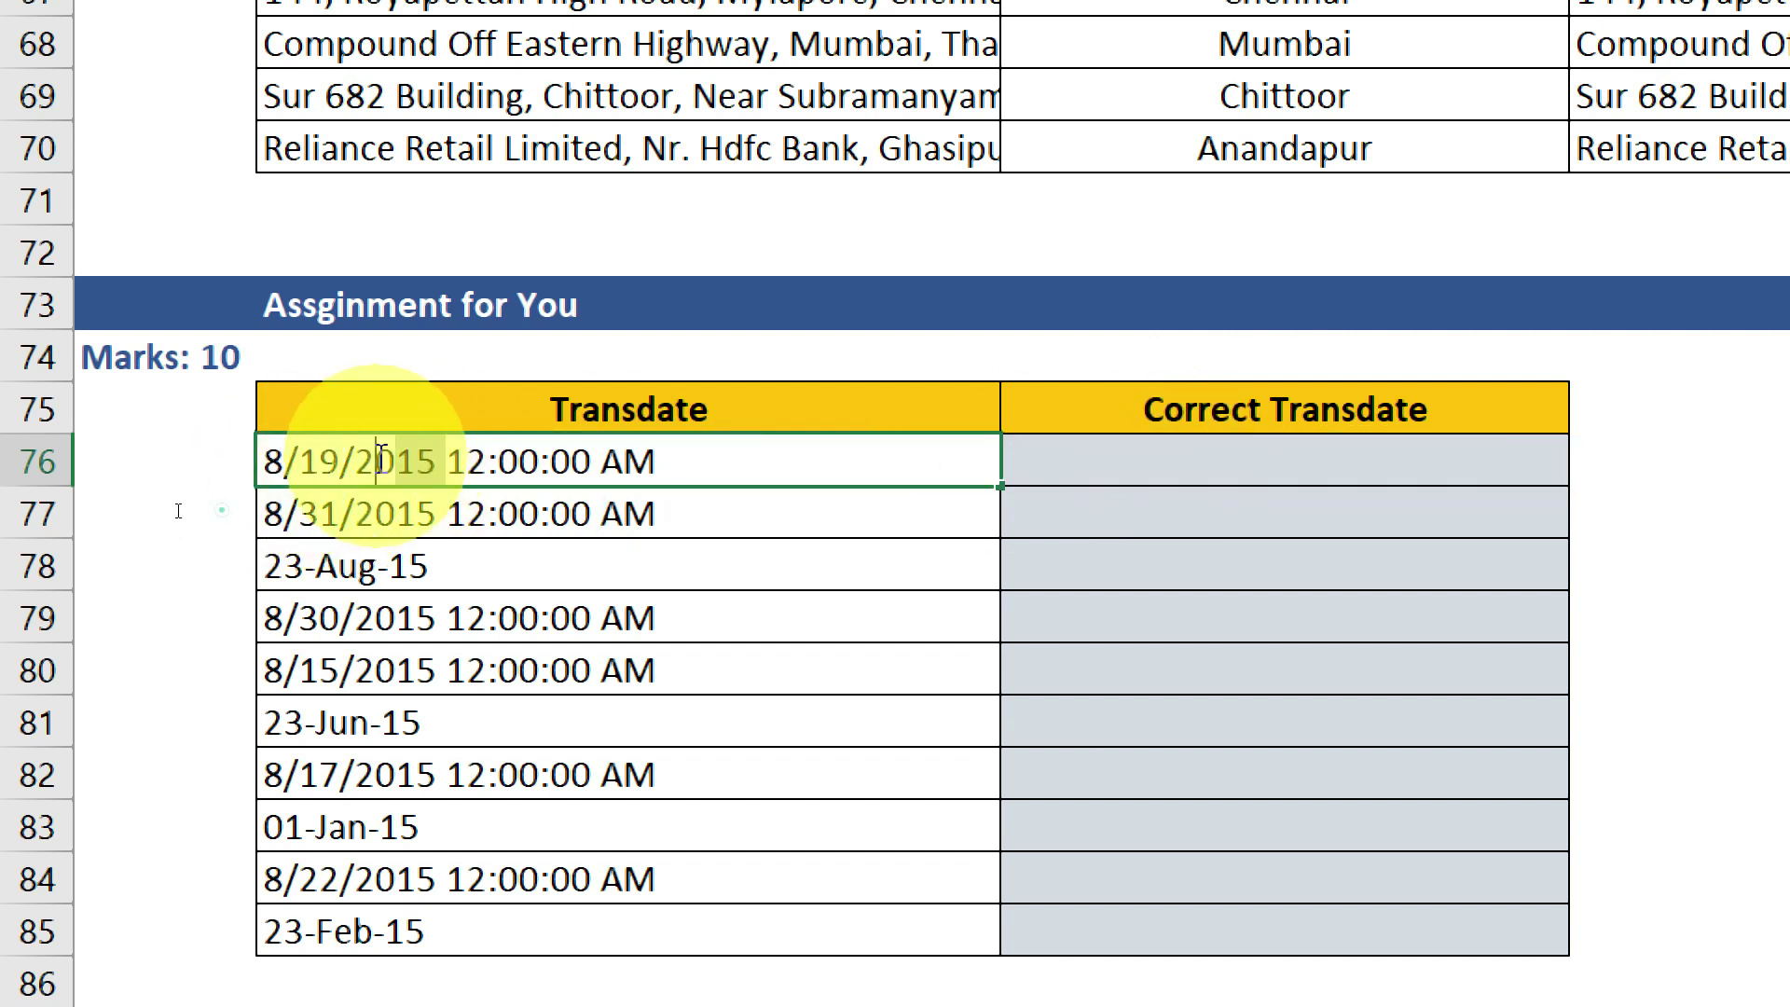
drag(446, 461, 266, 464)
key(ctrl+c)
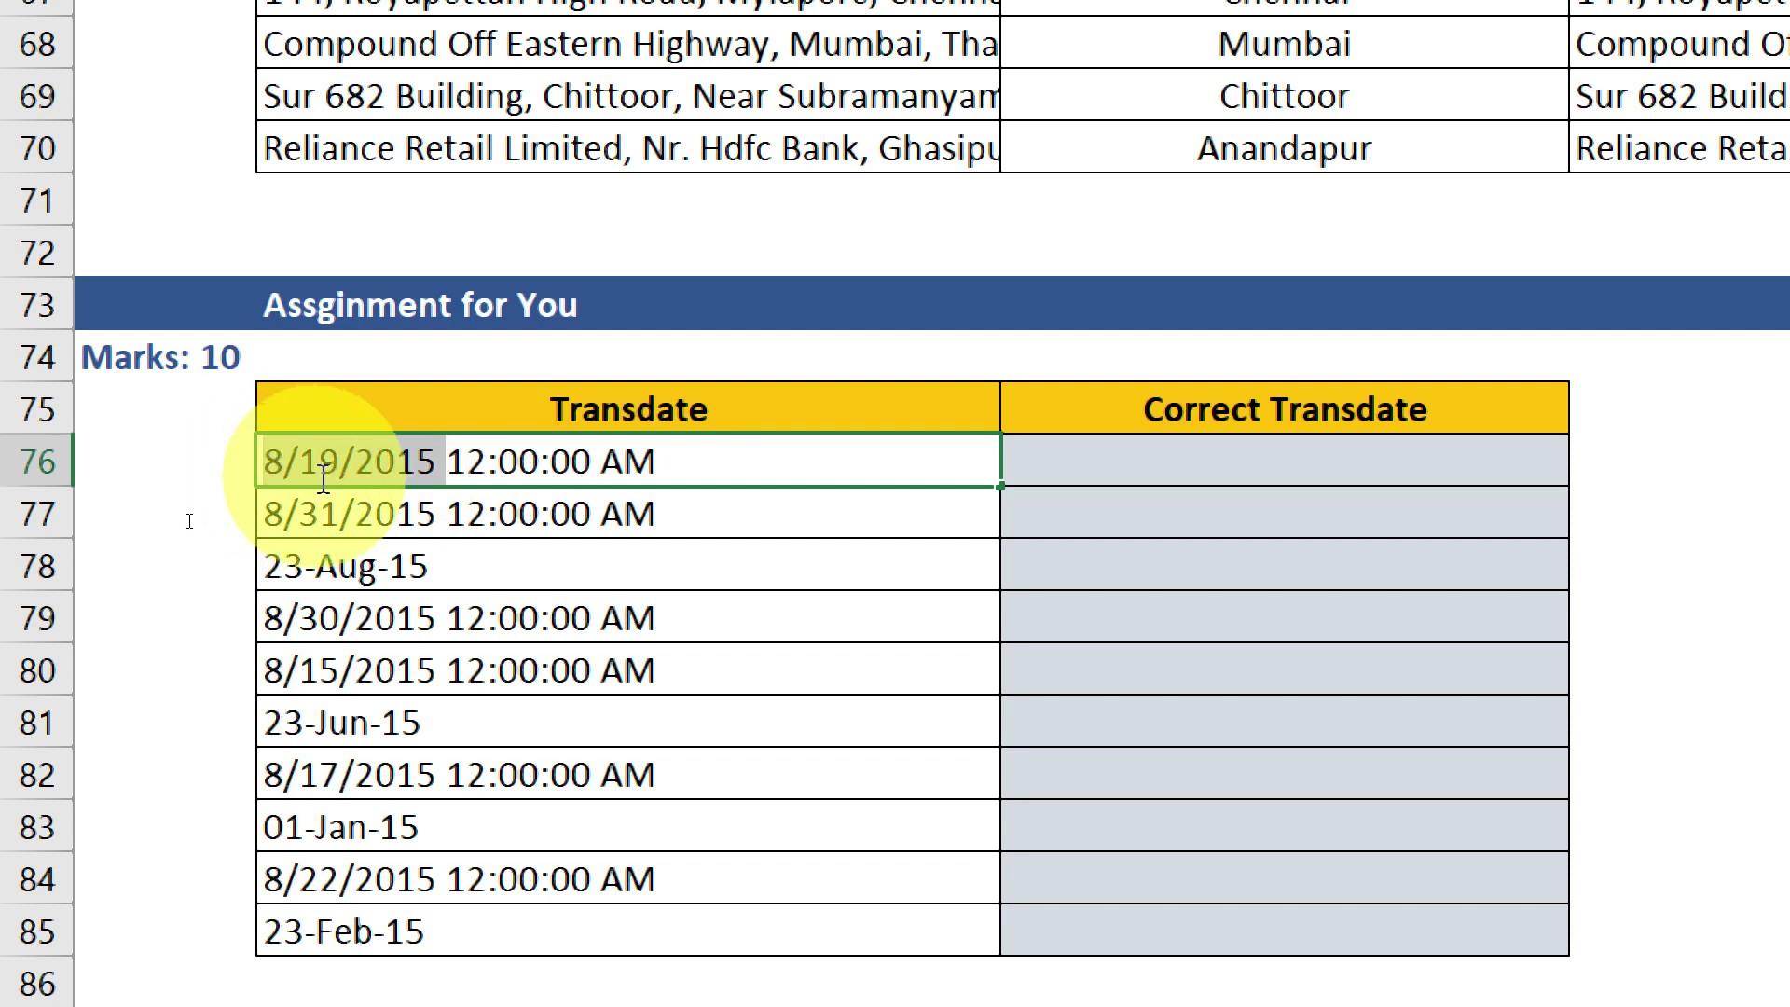
key(Escape)
click(1055, 463)
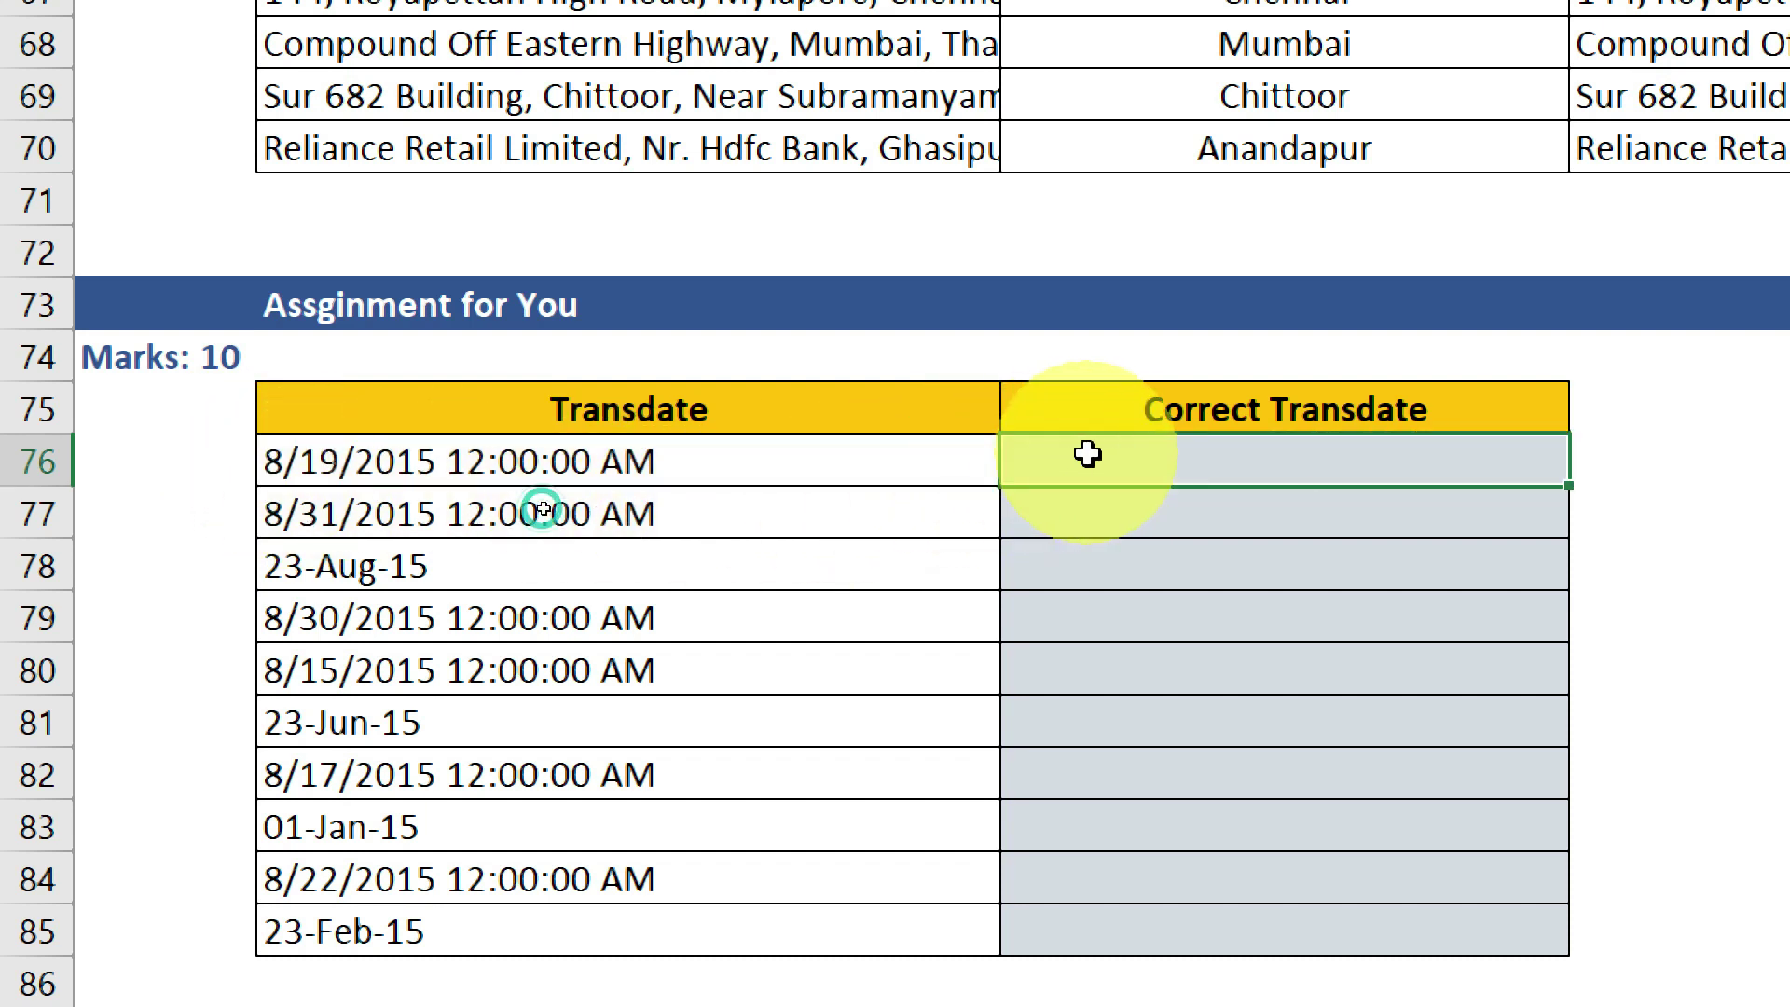
key(ctrl+v)
key(ctrl+e)
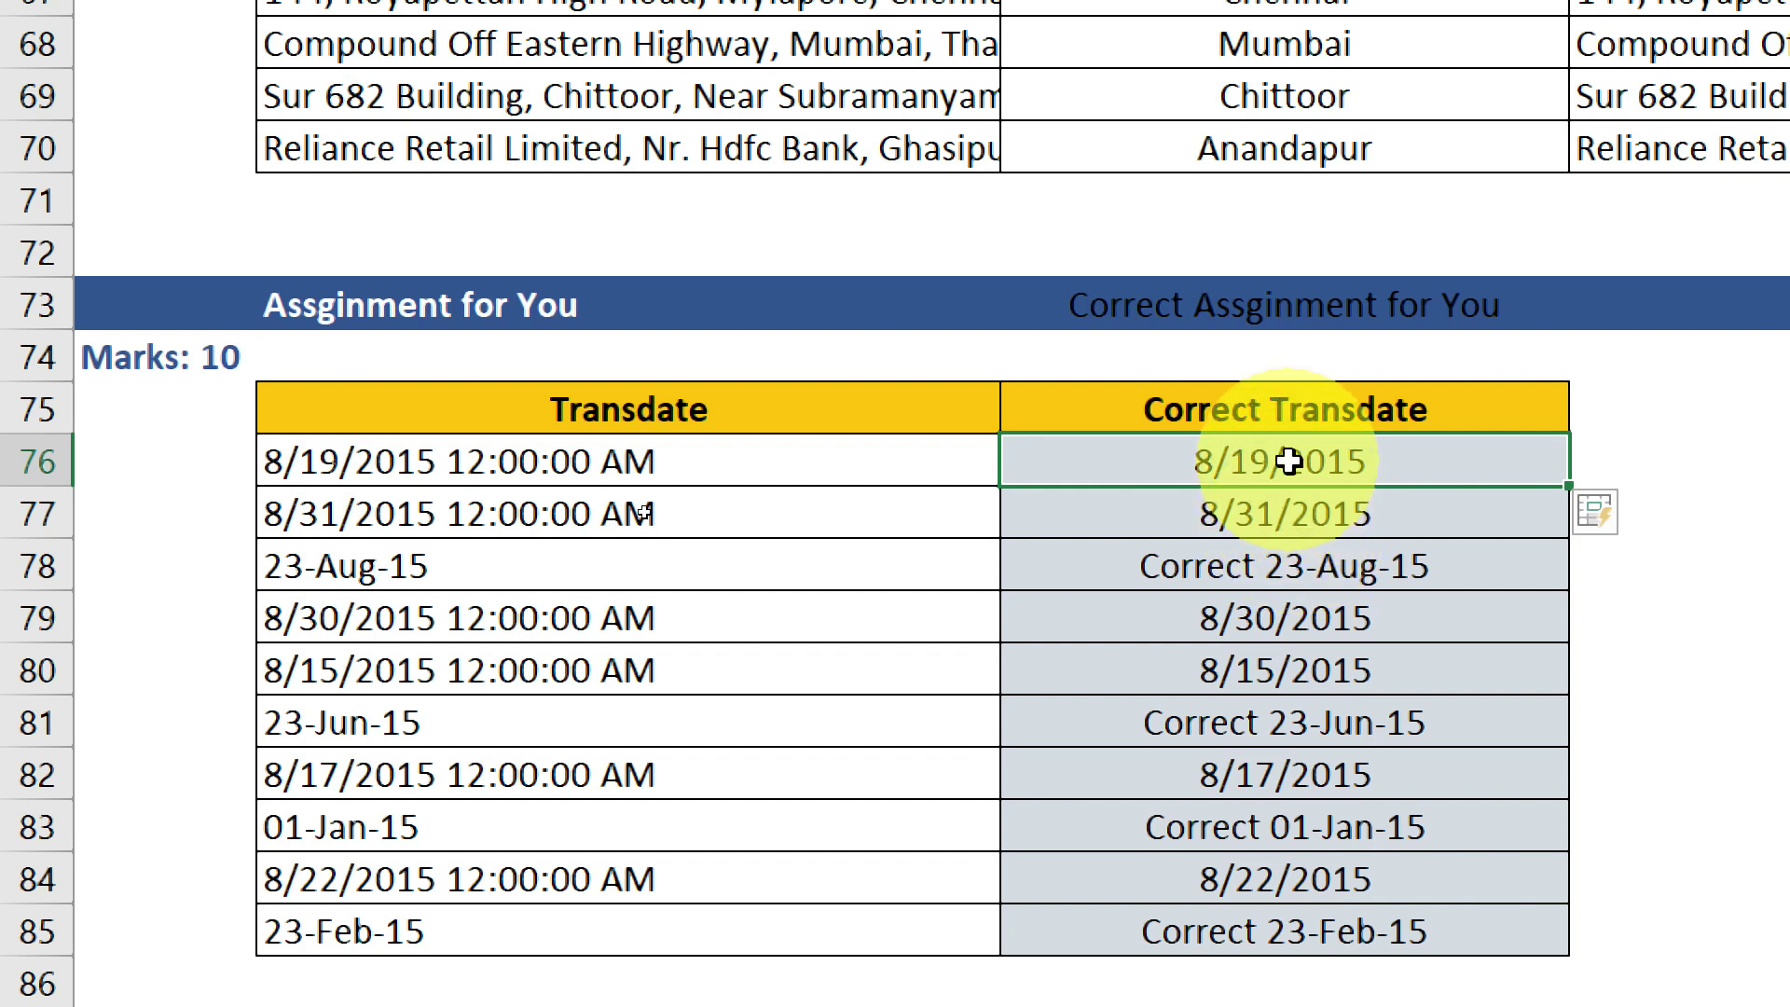
- Review the flash-filled Correct Transdate results in rows 78 through 85
click(1277, 564)
click(1287, 686)
click(1274, 732)
click(1279, 820)
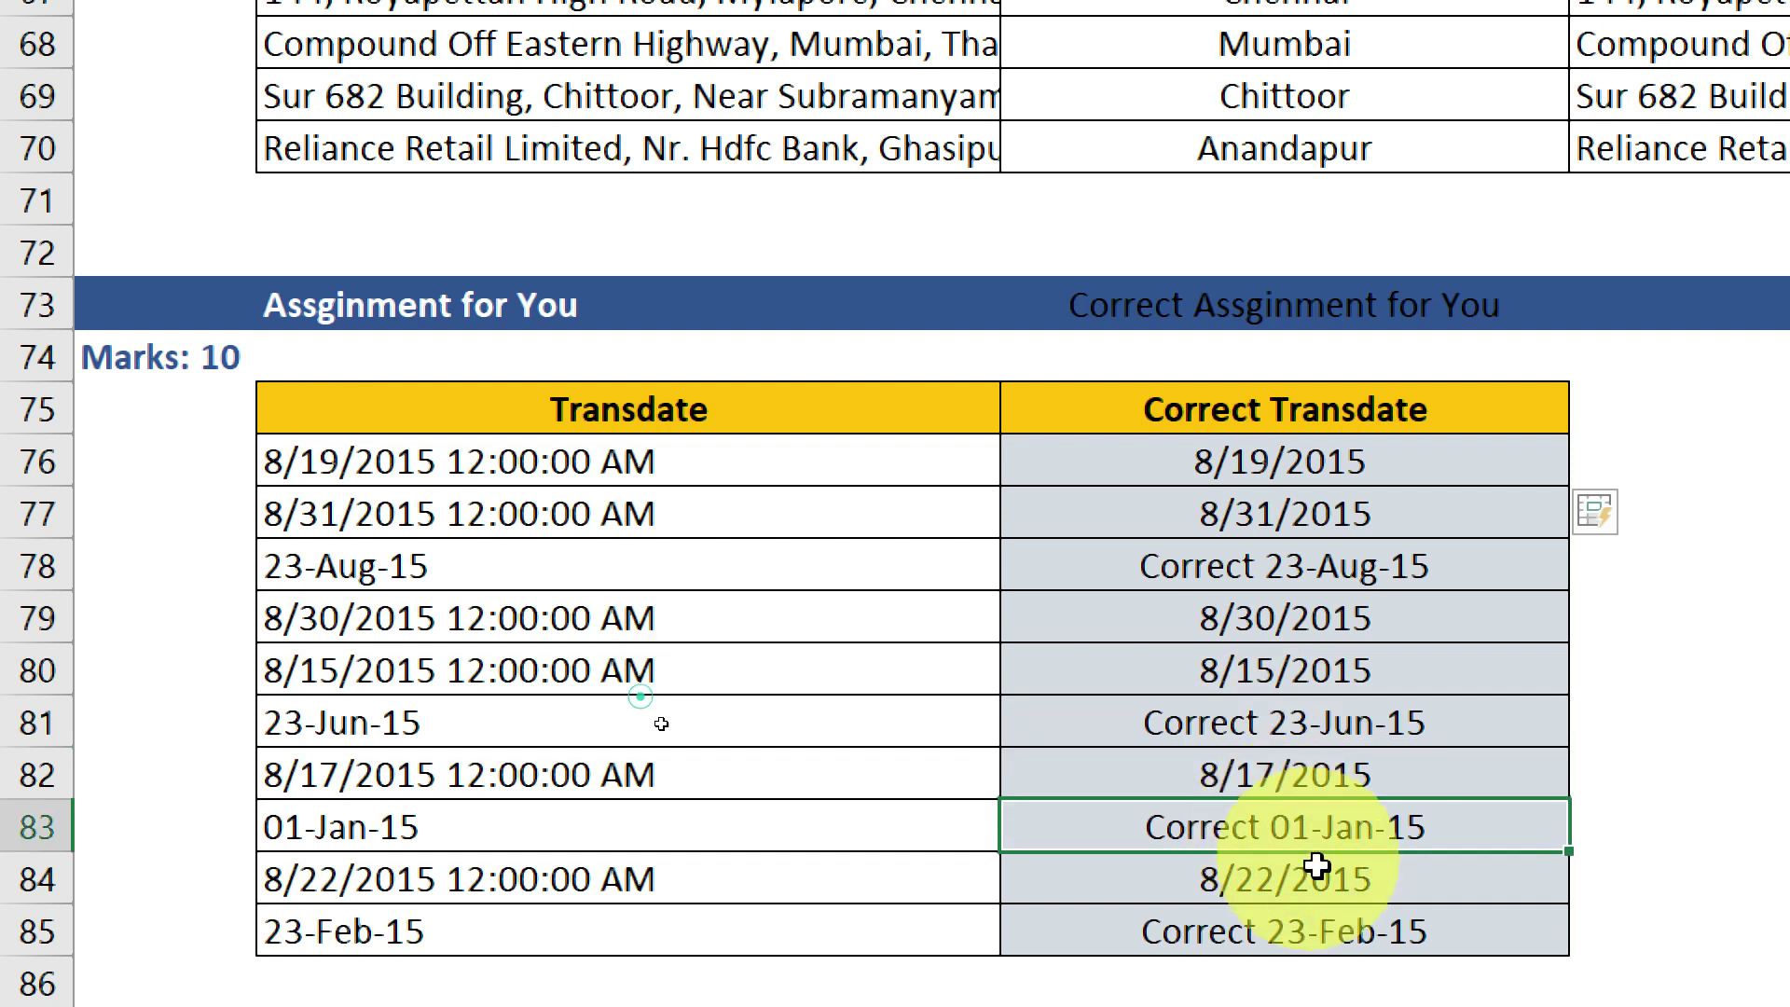
click(1301, 942)
key(Up)
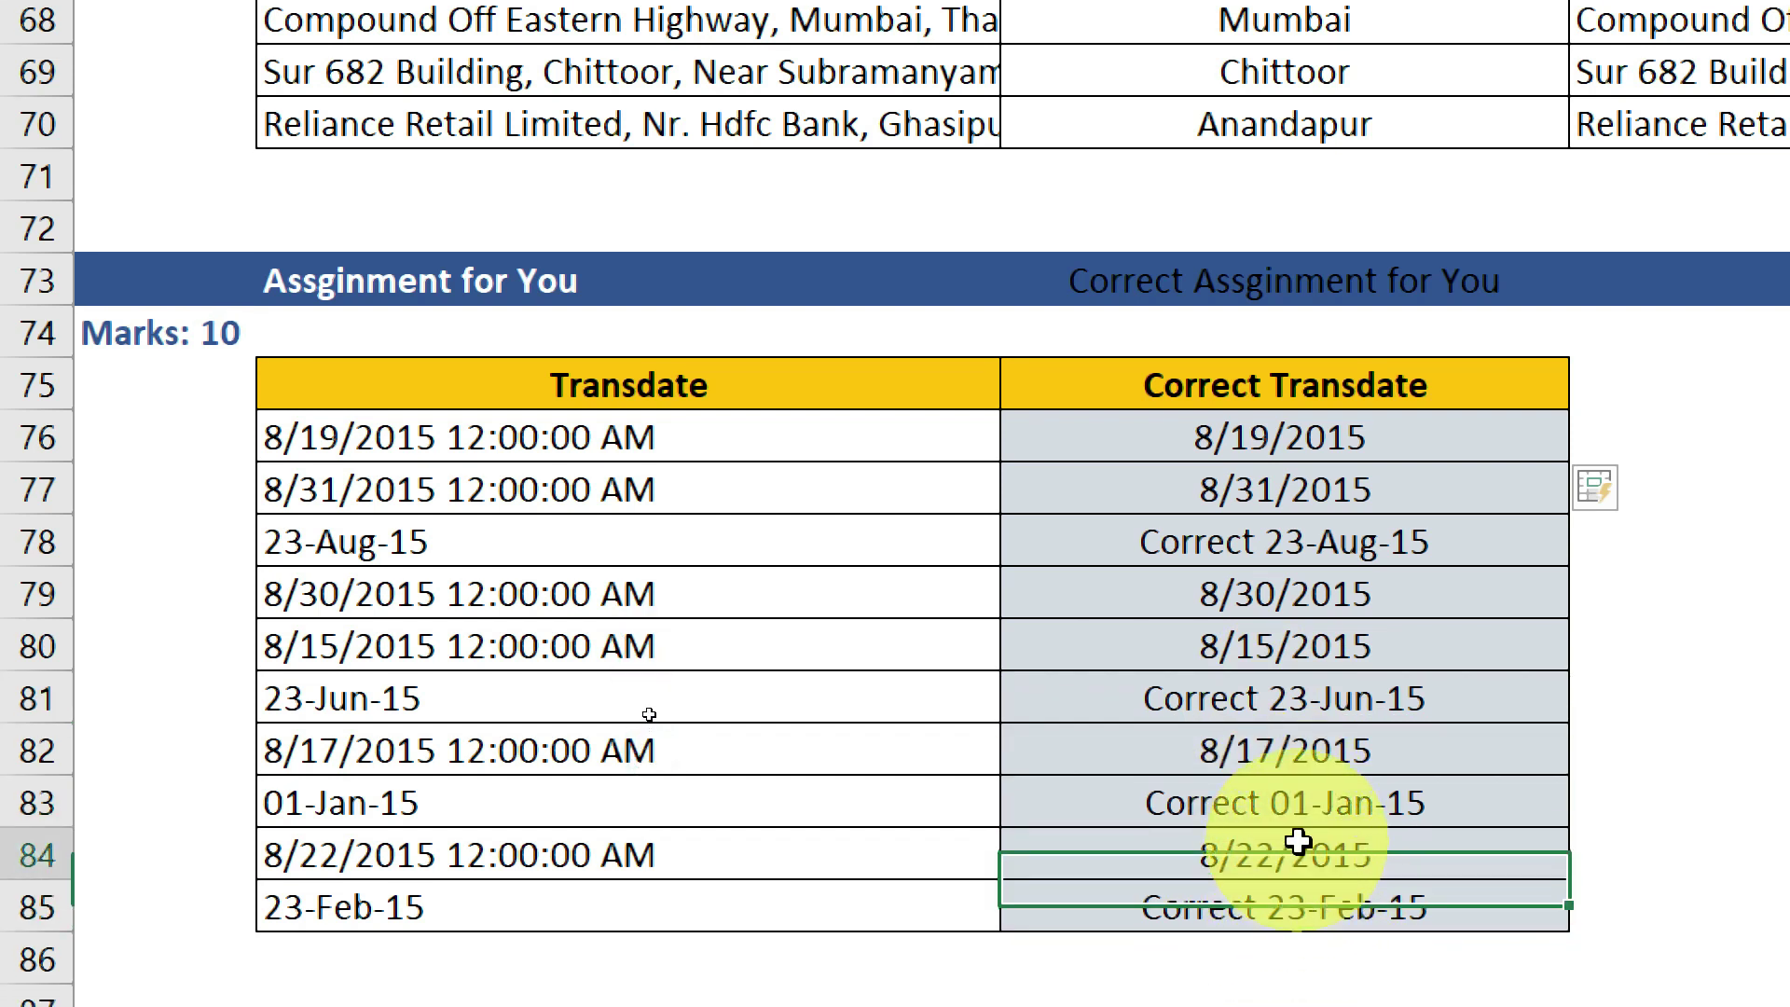
key(Up)
key(Up)
key(Up)
key(Up)
- Delete the flash-filled dates from Correct Transdate rows 76–85
drag(1276, 446, 1311, 881)
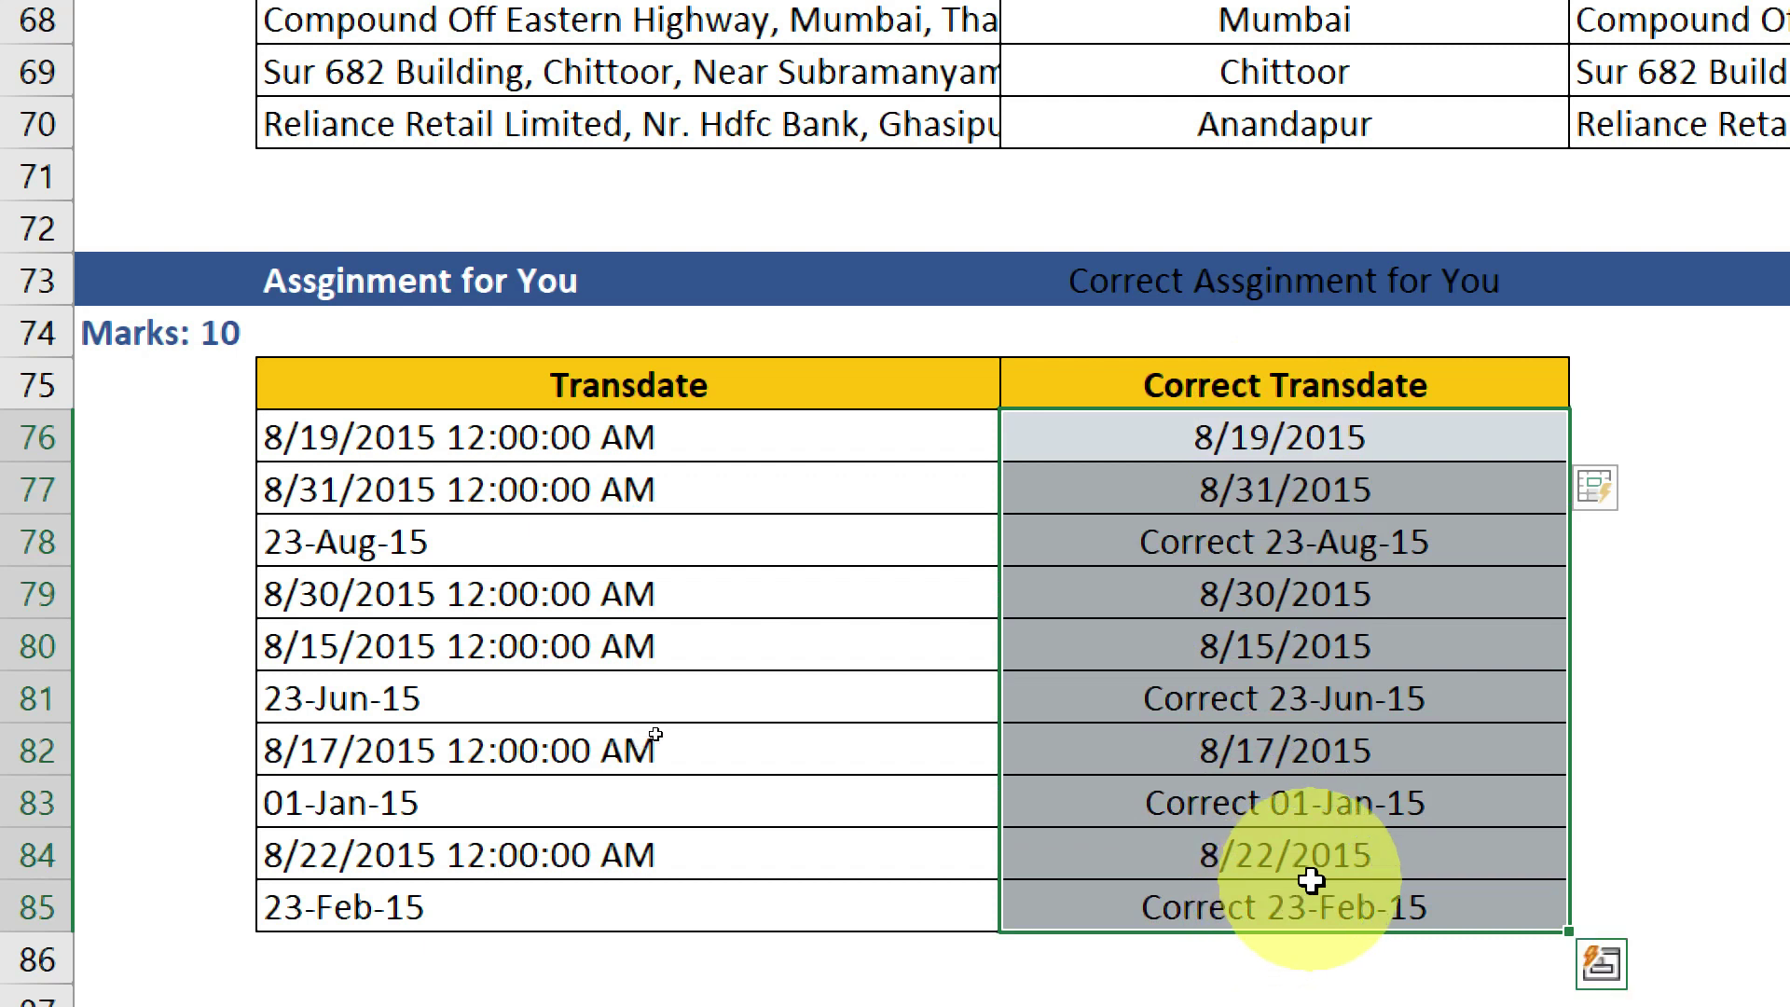
key(Delete)
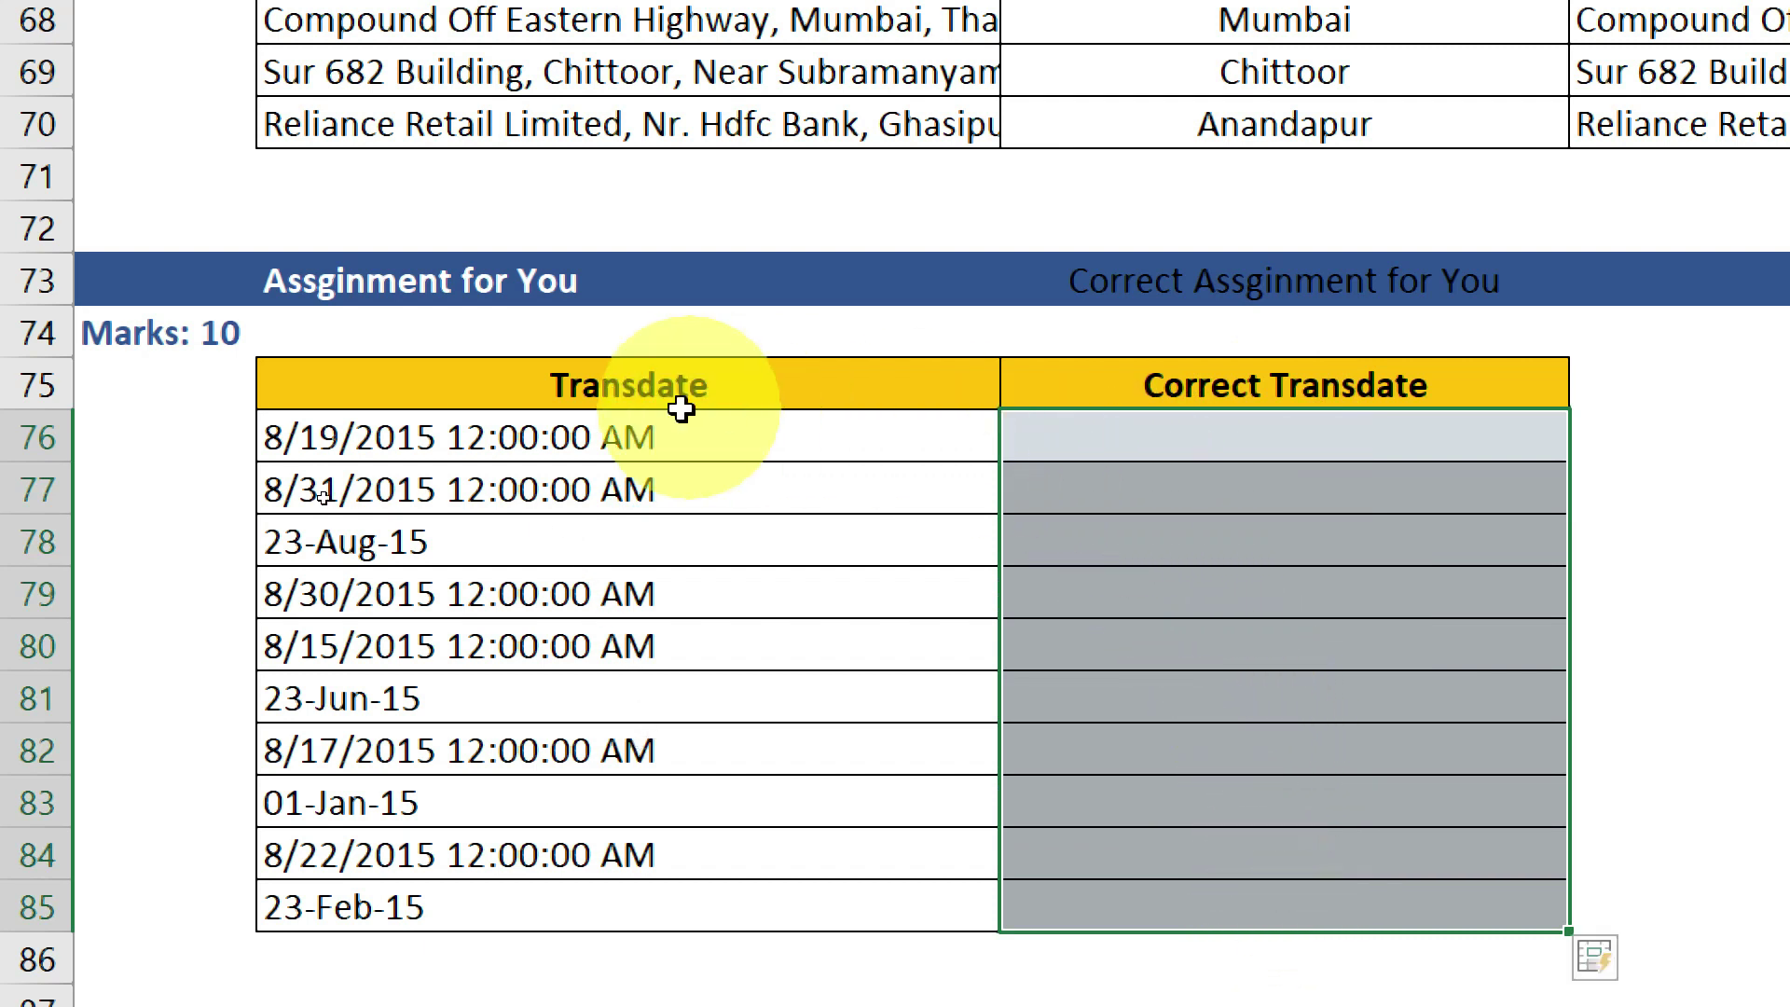
drag(1331, 416, 1240, 892)
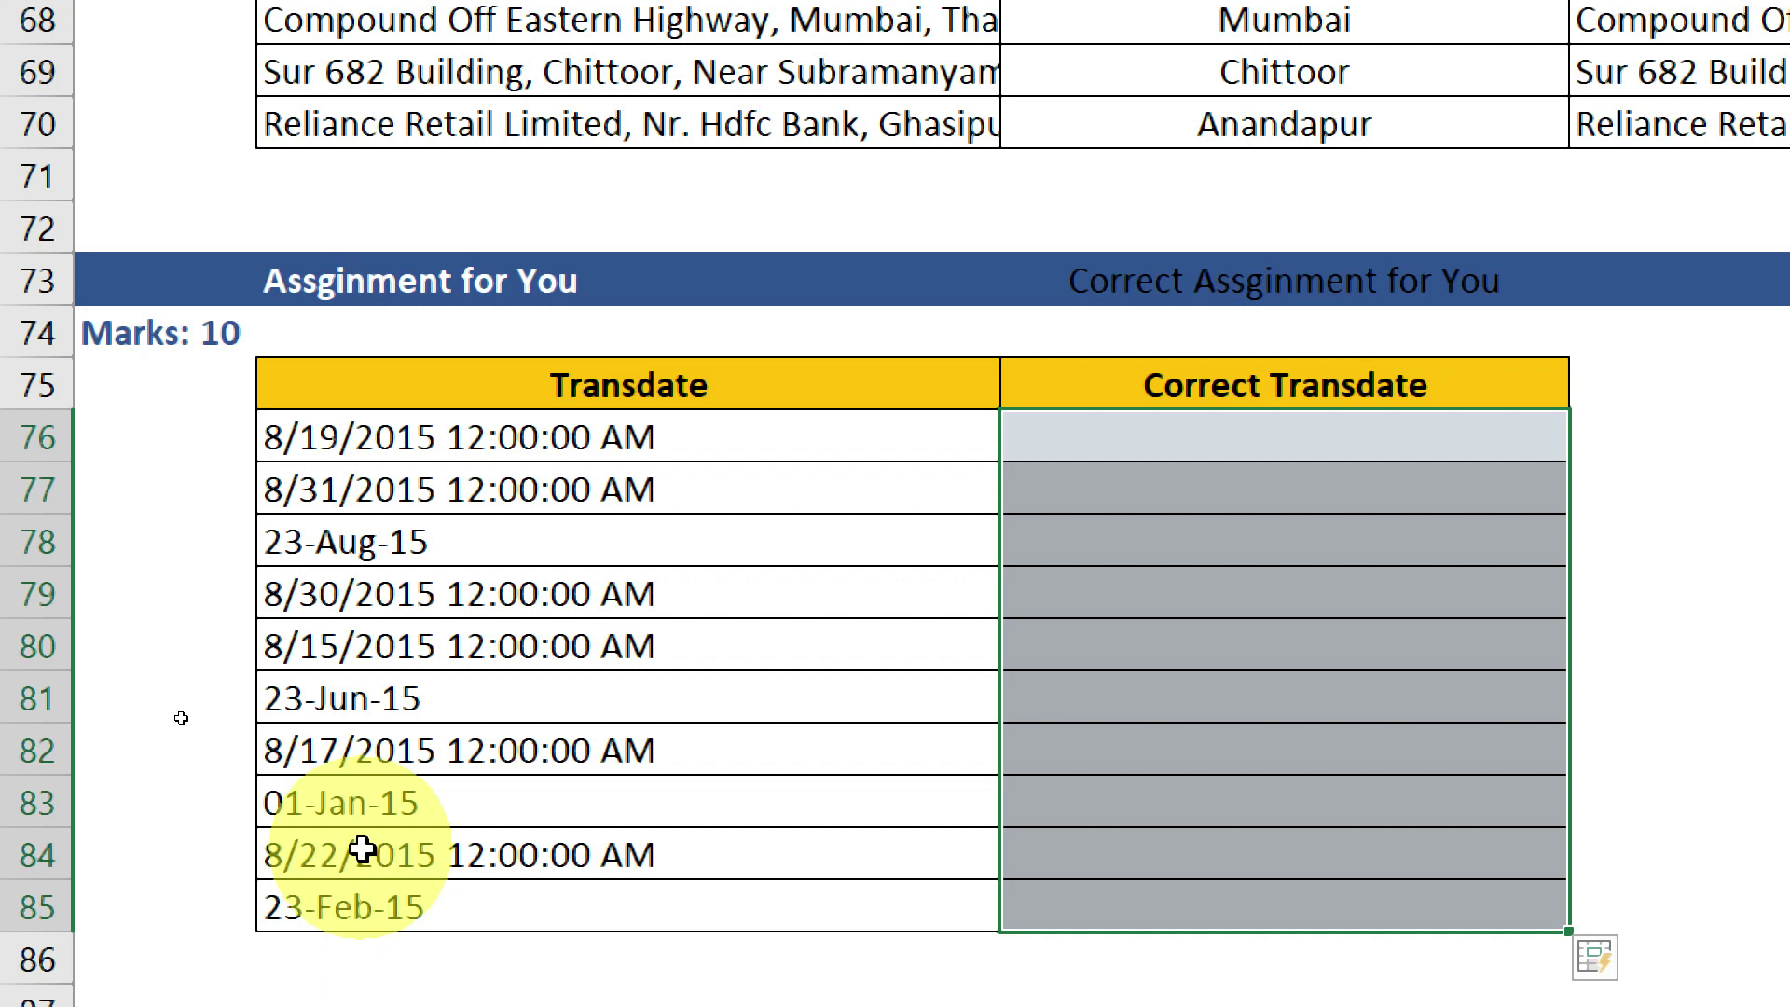
- Point out the original Transdate values and the empty Correct Transdate cells, leaving row 76 selected
drag(421, 439, 441, 901)
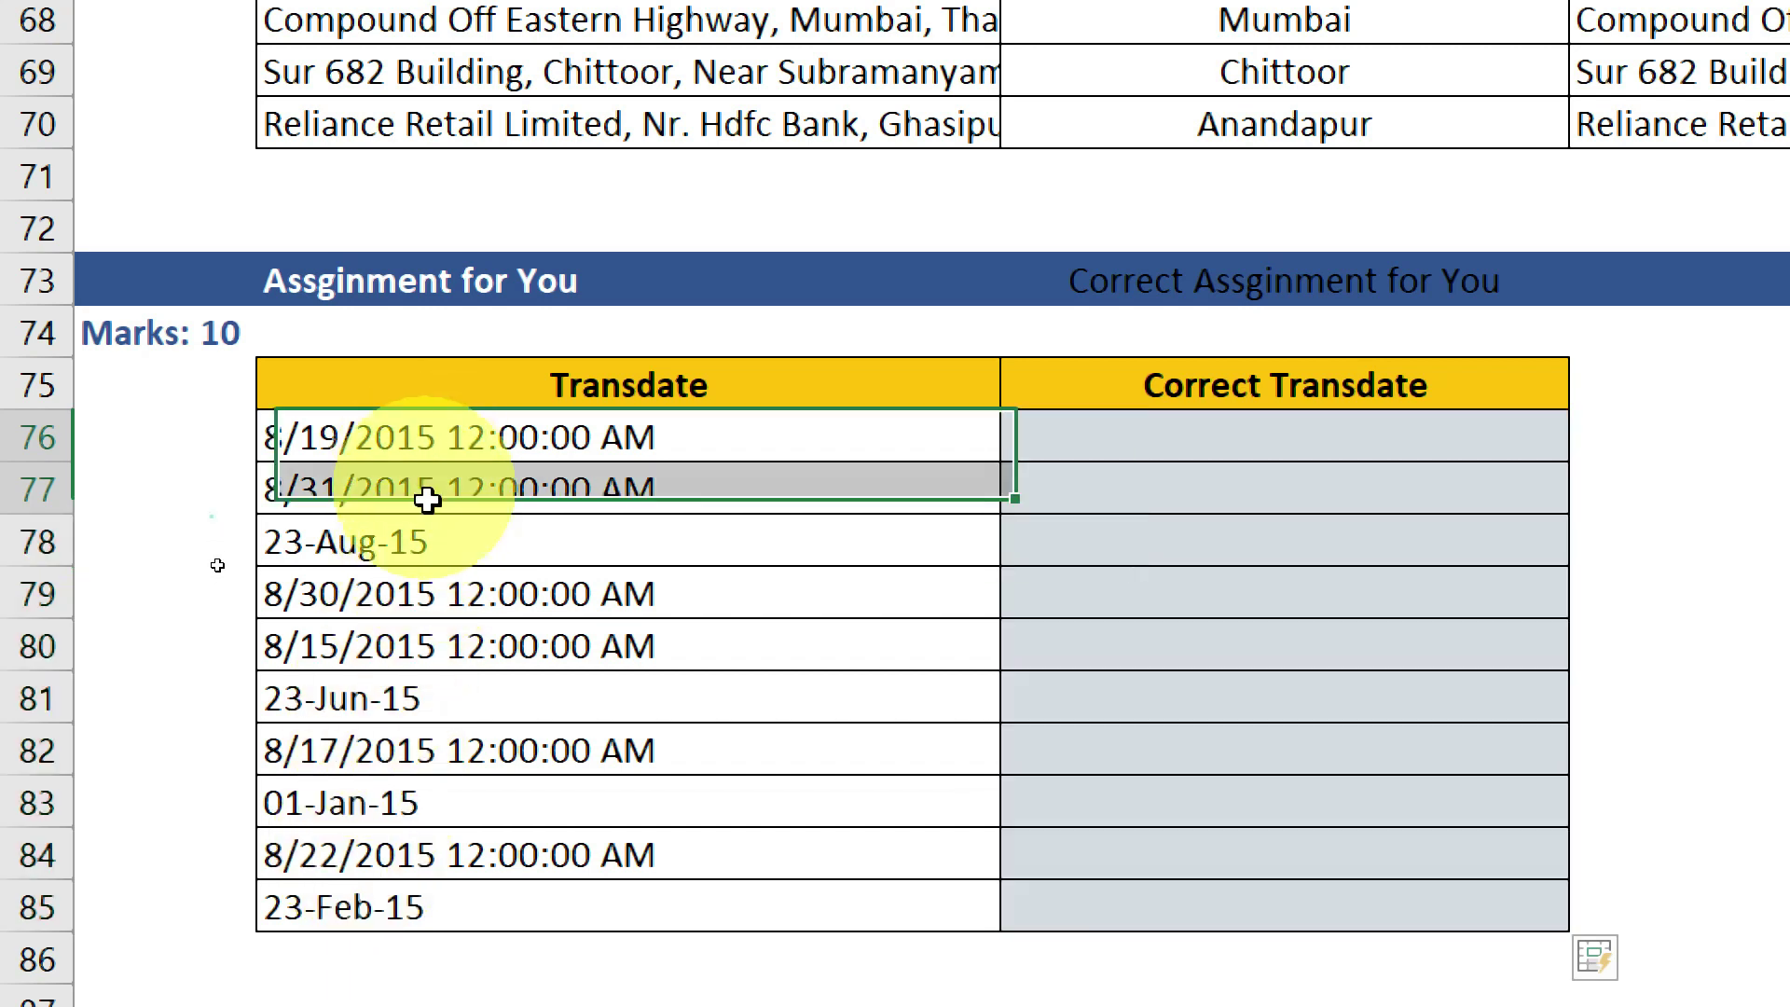
drag(1338, 435, 1274, 894)
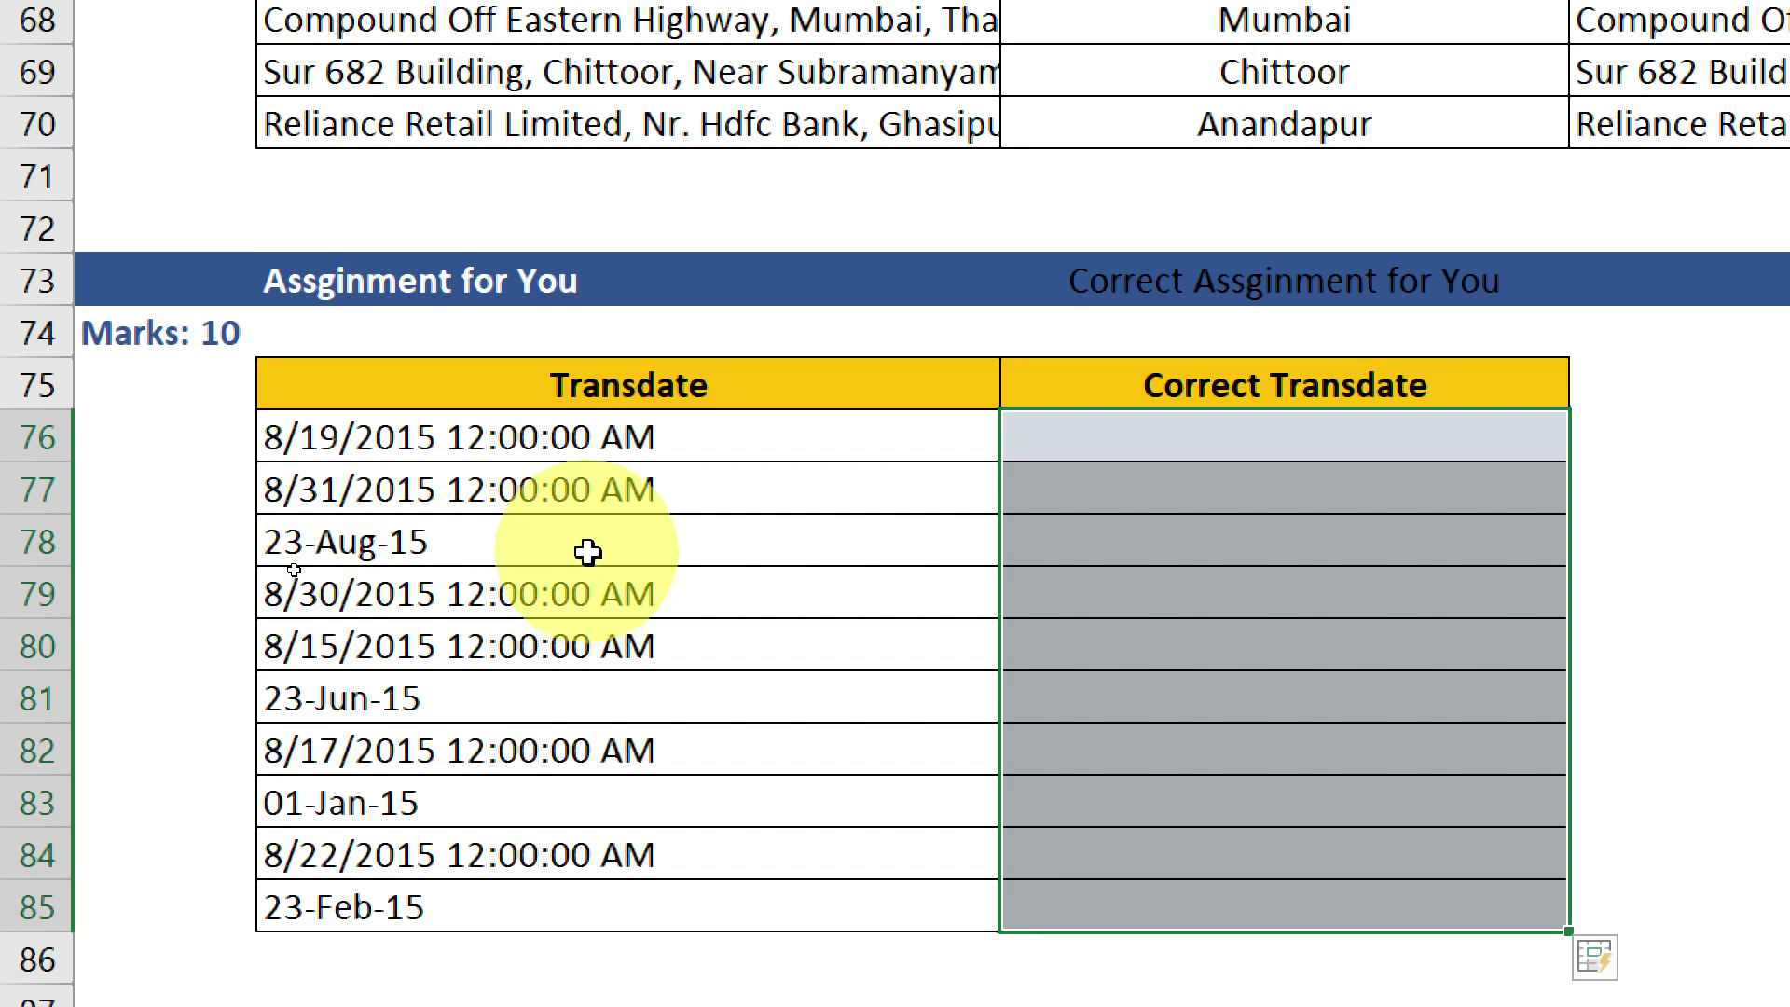
click(1207, 417)
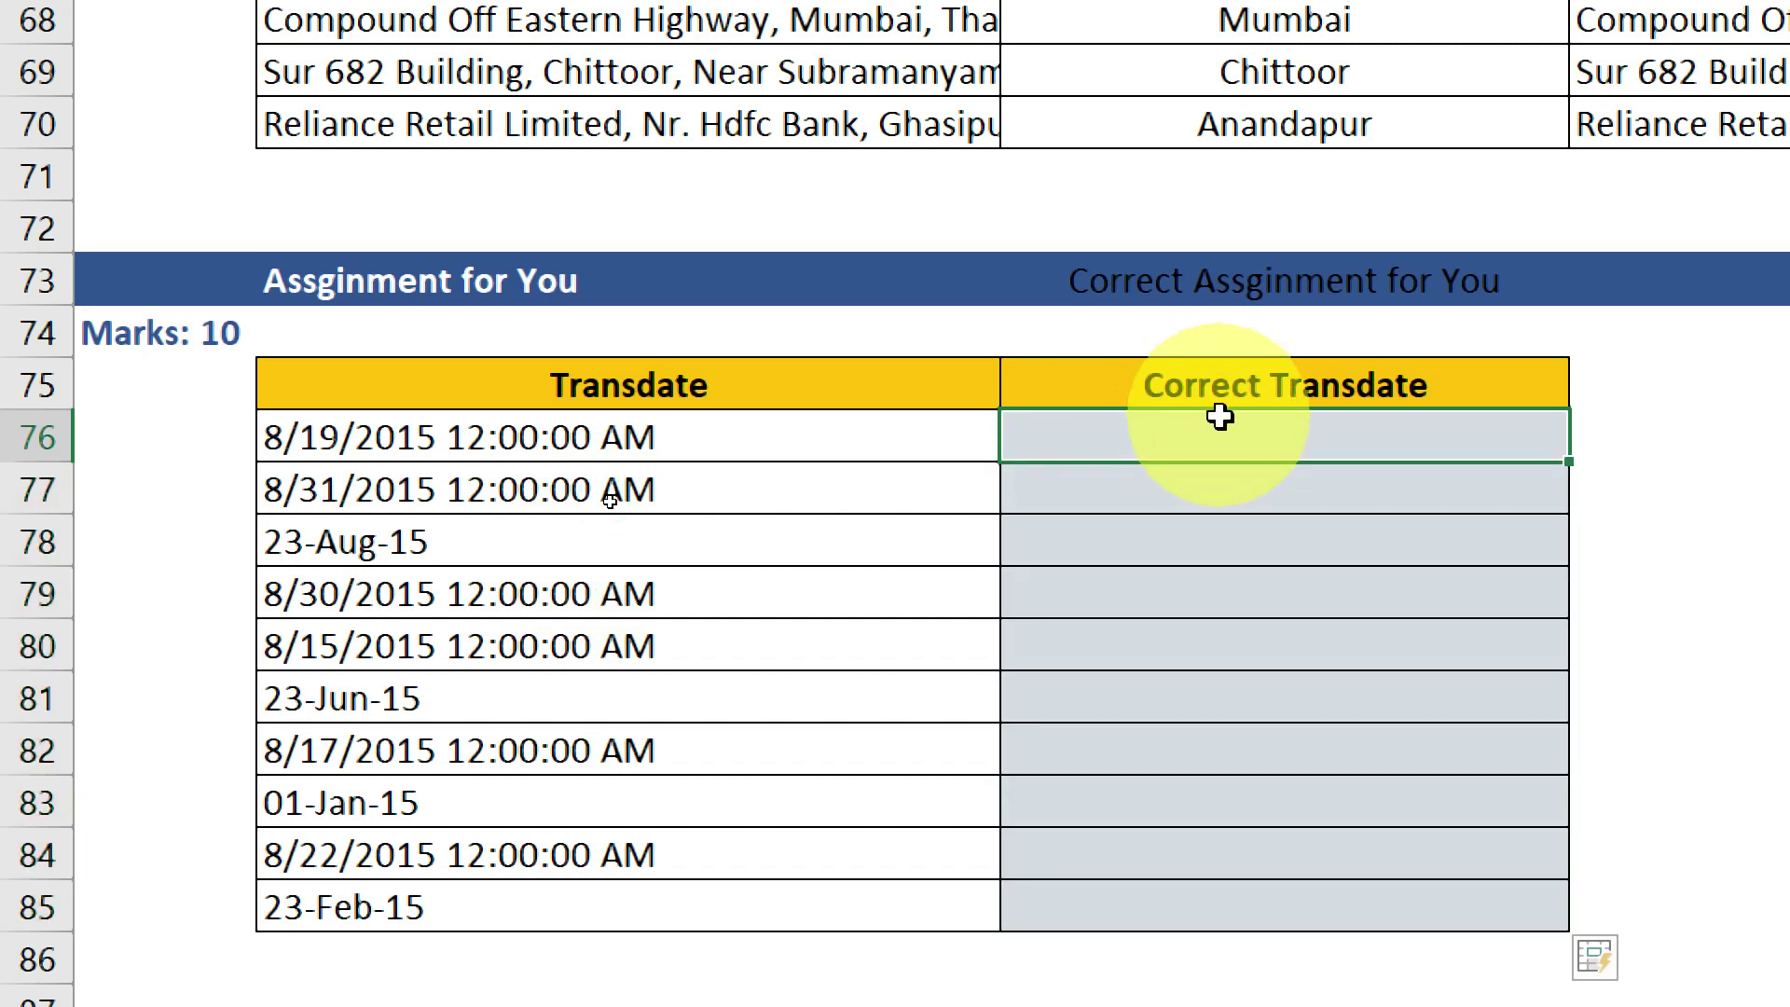